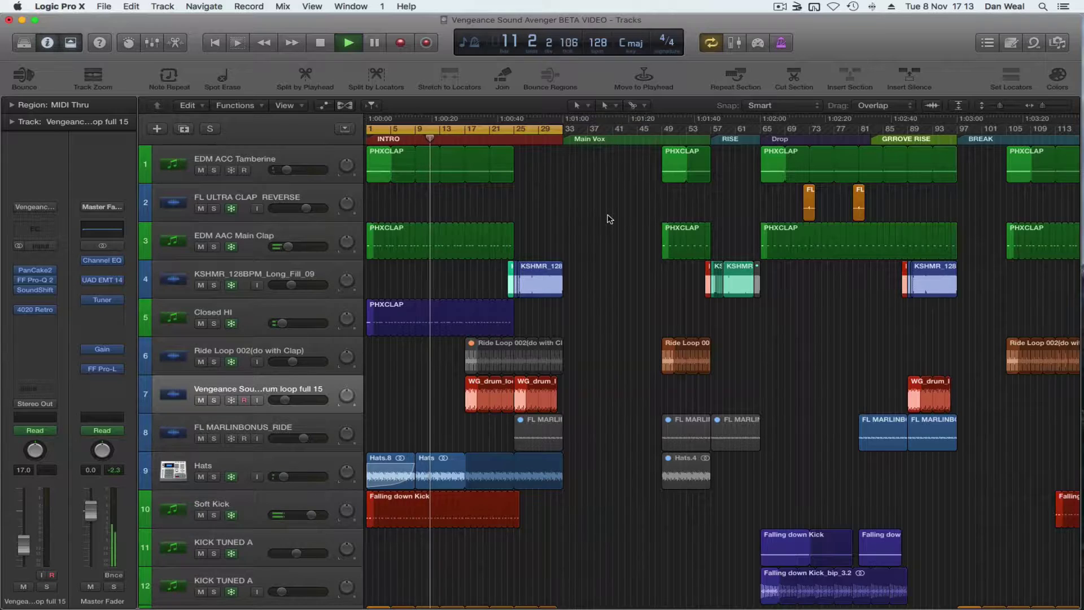
- Look through all tracks of the arrangement down to the Master Fader while the intro plays
scroll(586, 299, down, 2)
scroll(586, 299, down, 10)
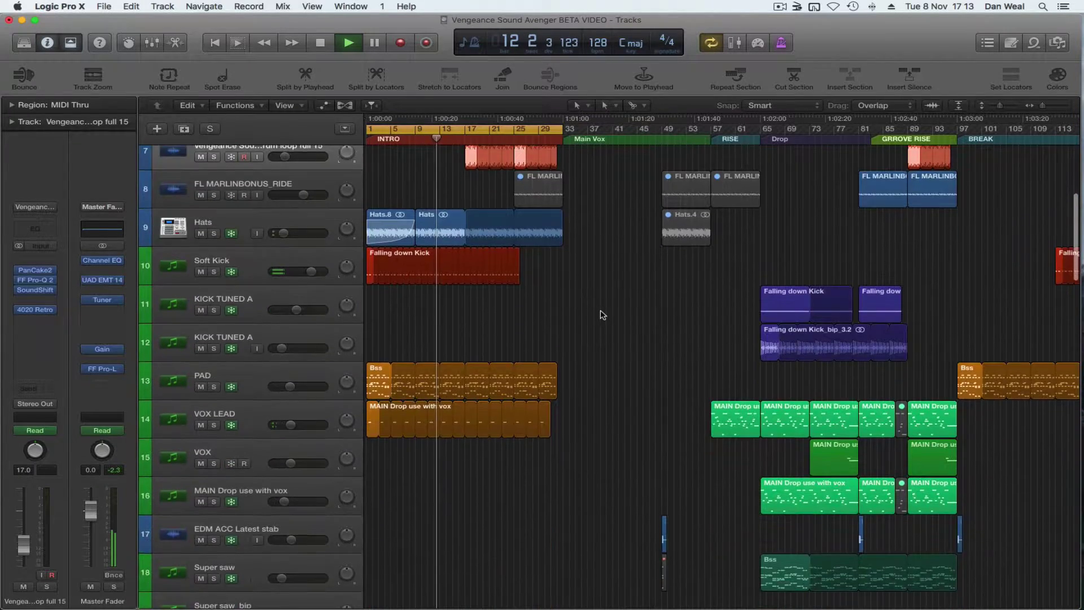
scroll(607, 352, down, 15)
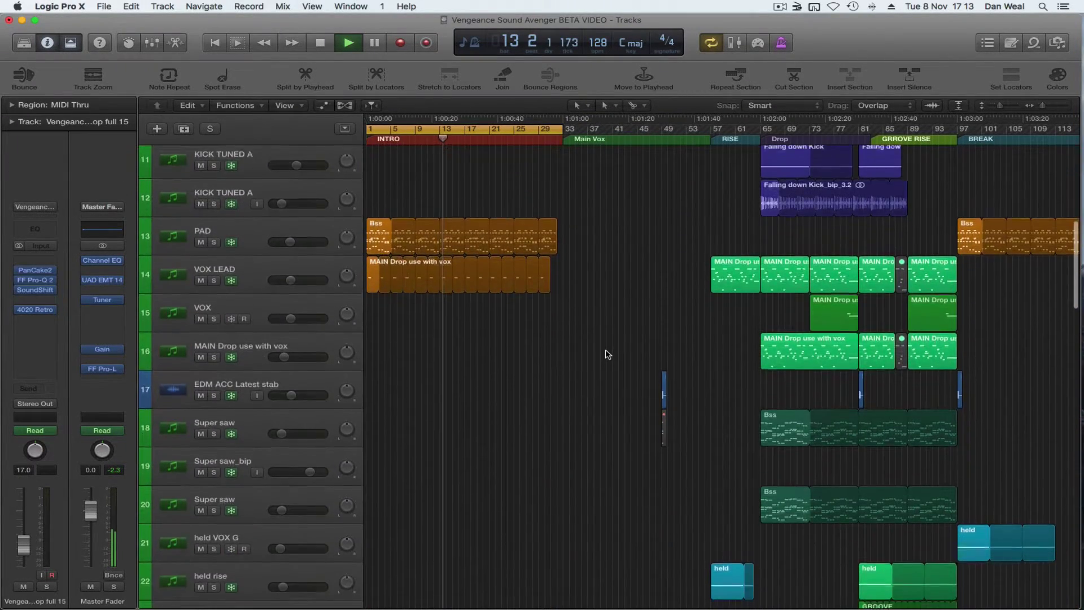
scroll(604, 355, down, 13)
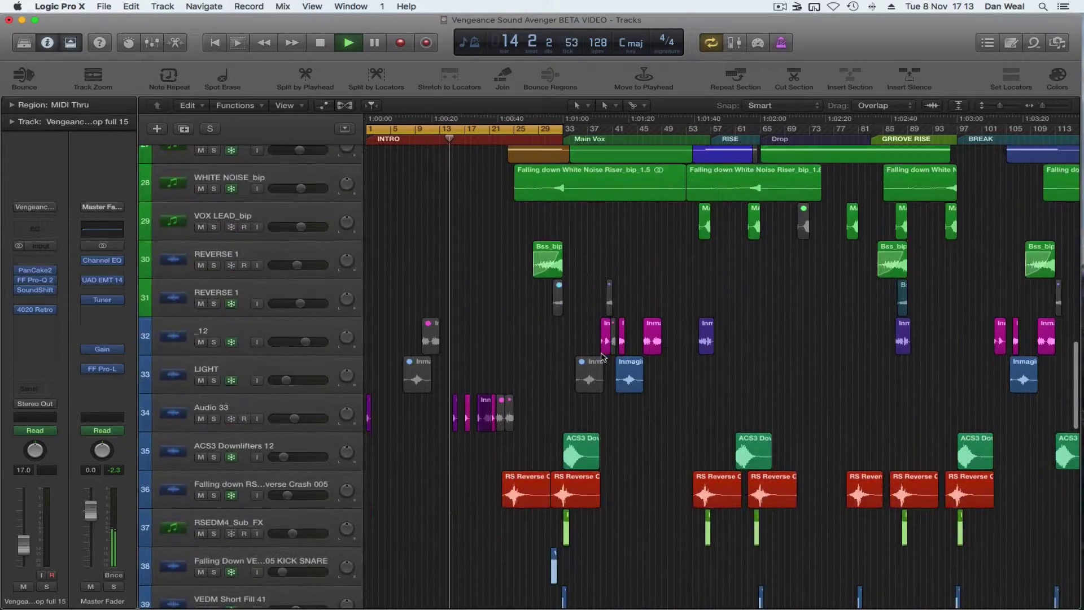
scroll(602, 360, down, 15)
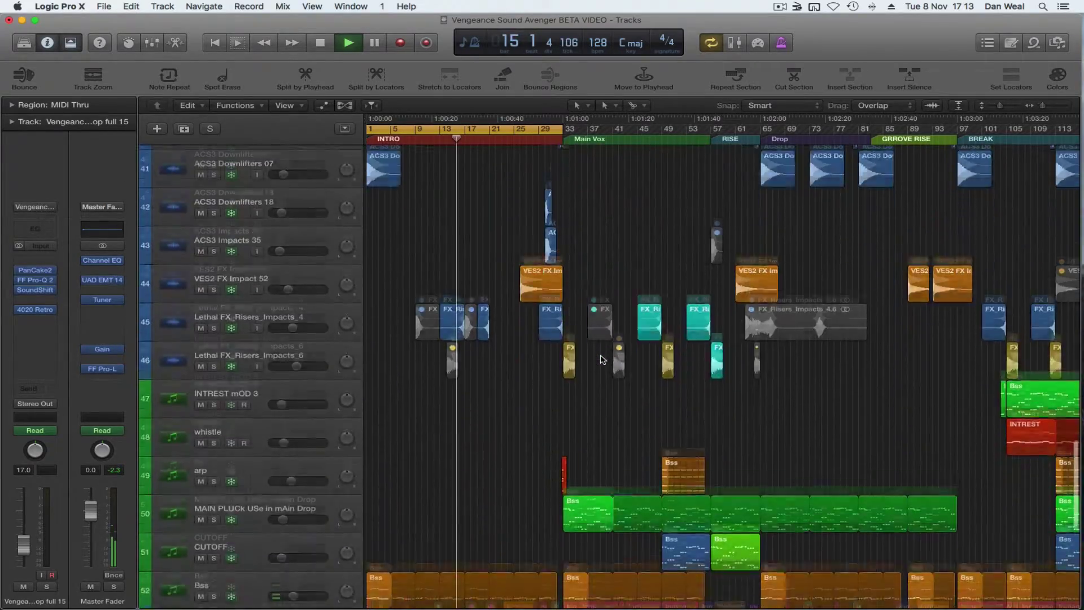
scroll(603, 360, up, 20)
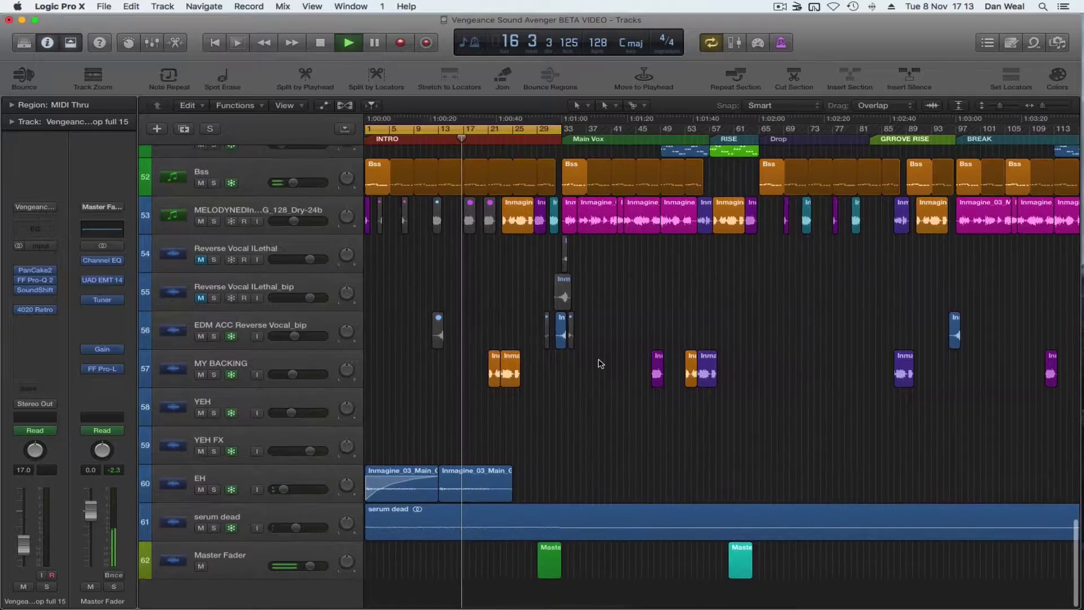
scroll(601, 365, up, 16)
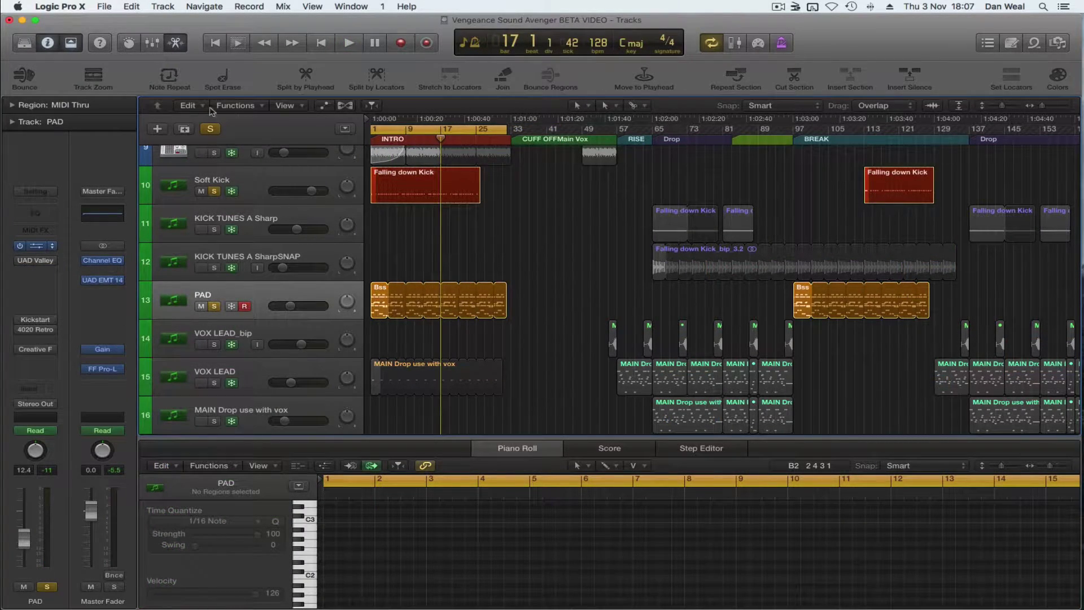
- Open the VPS Avenger instrument of the PAD track and examine the AA-Reverb and Equalizer settings in FX1
key(v)
drag(843, 44, 332, 35)
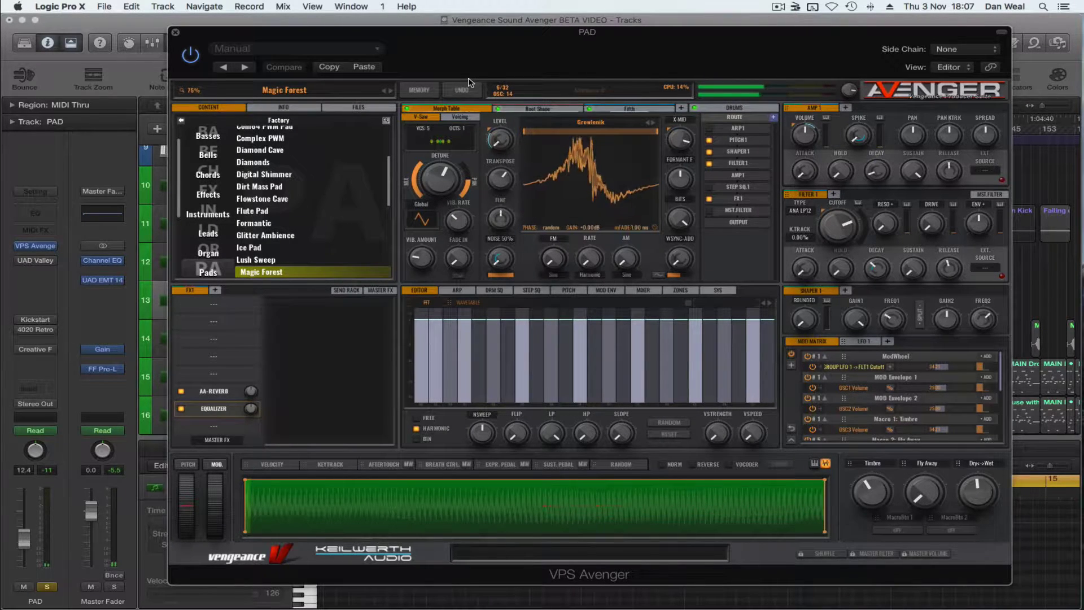
click(218, 394)
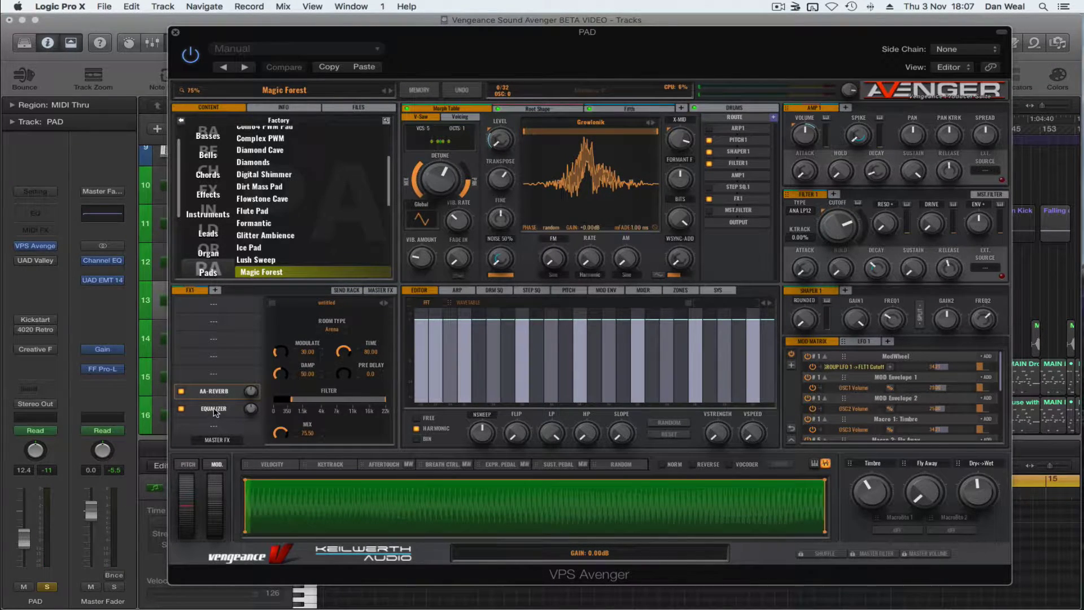
click(215, 410)
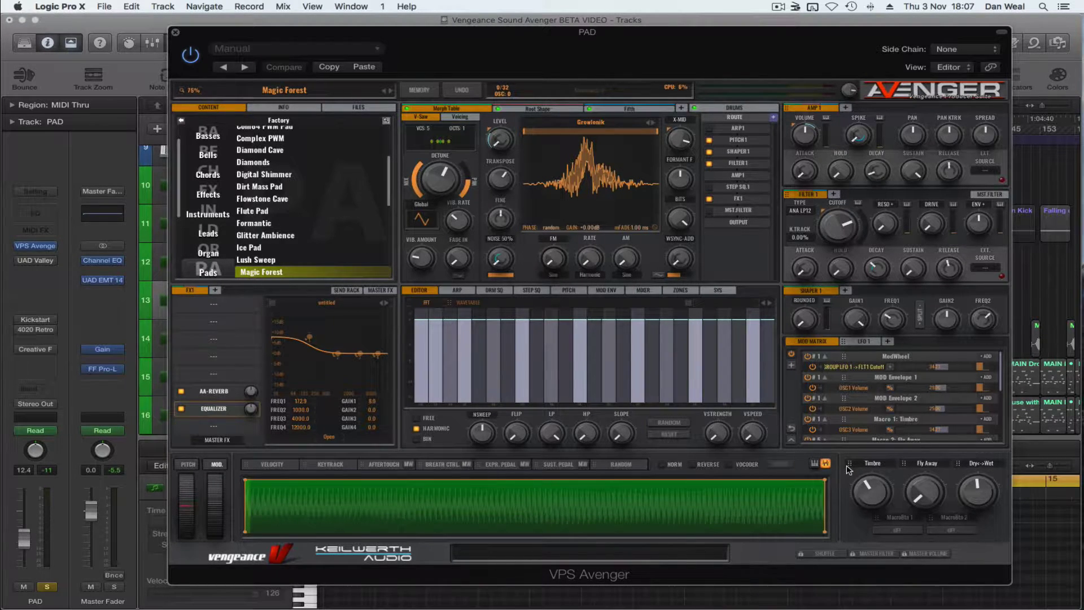
- Show the PITCH 1 envelope in Avenger and compare the pad sound with the FX1 routing off and on
click(739, 140)
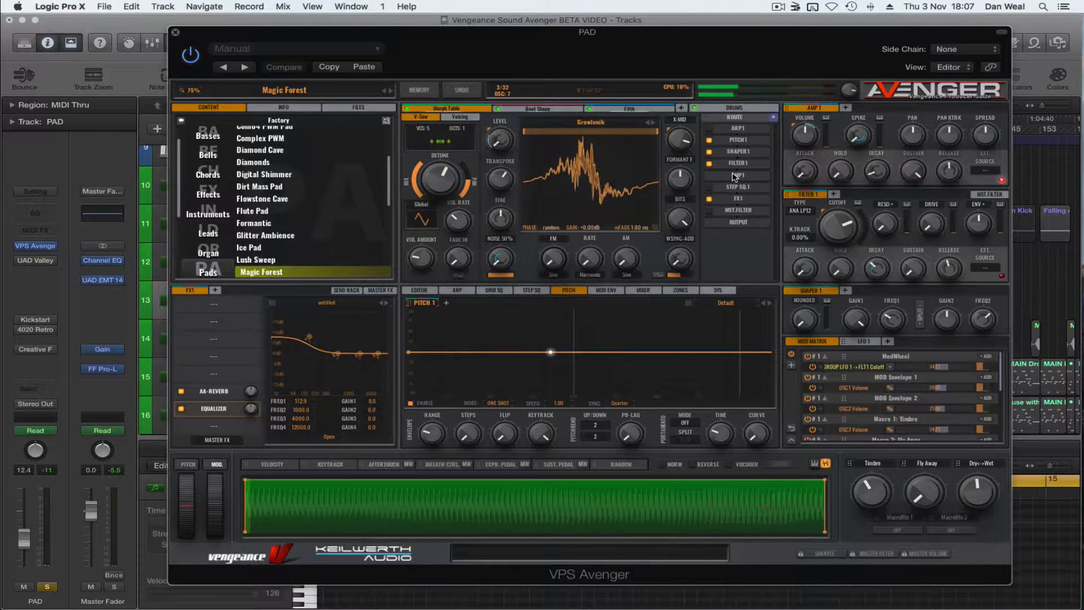
click(710, 200)
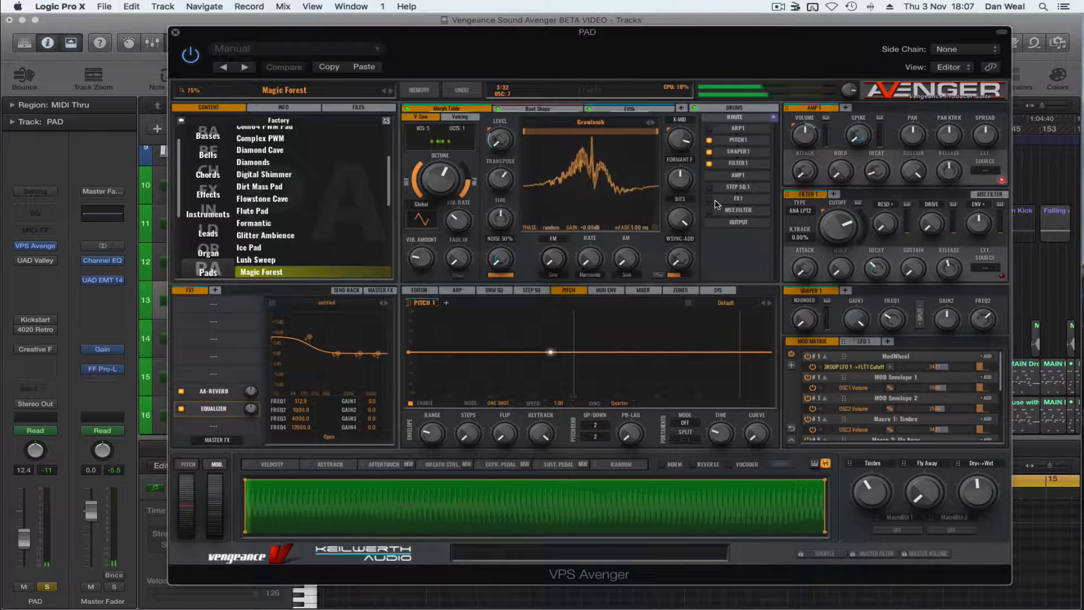
click(710, 199)
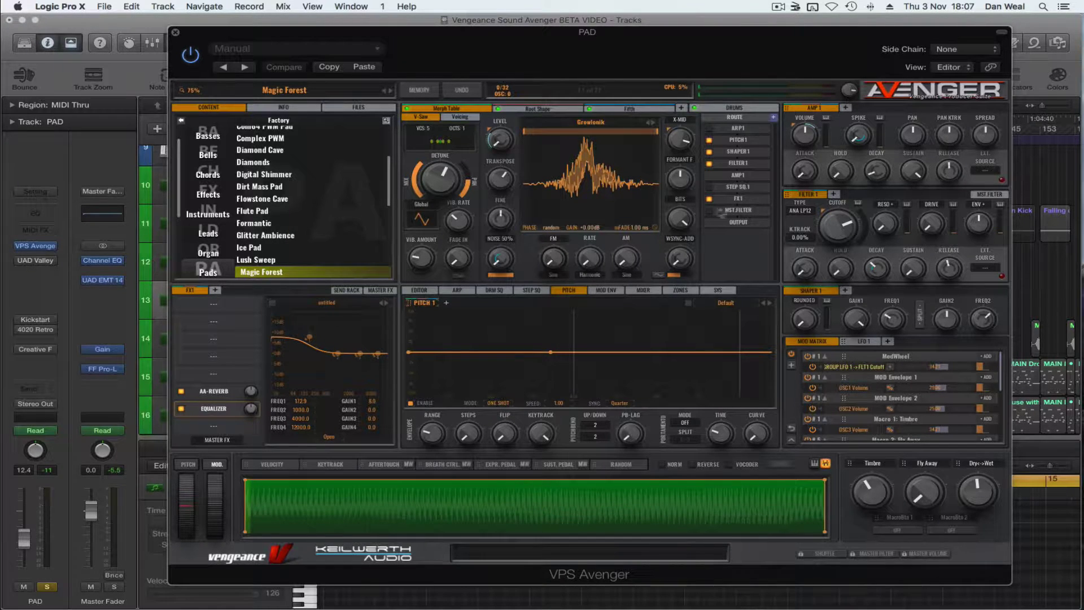
- Try Avenger's master filter with the cutoff lowered to about 5.5%, switch the filter back off and close the plugin window
click(743, 211)
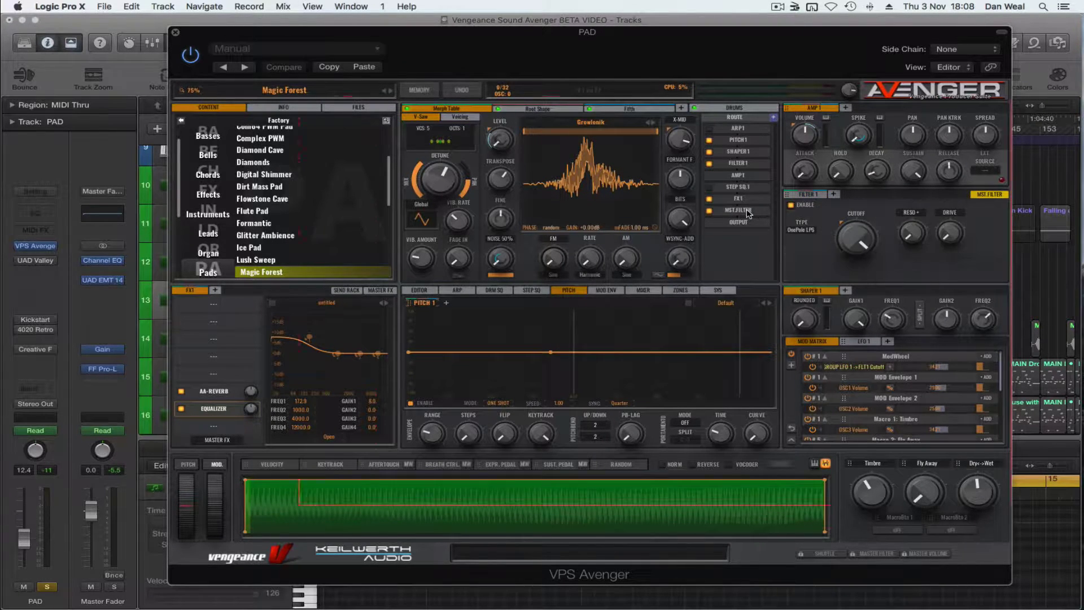
mouse_move(846, 242)
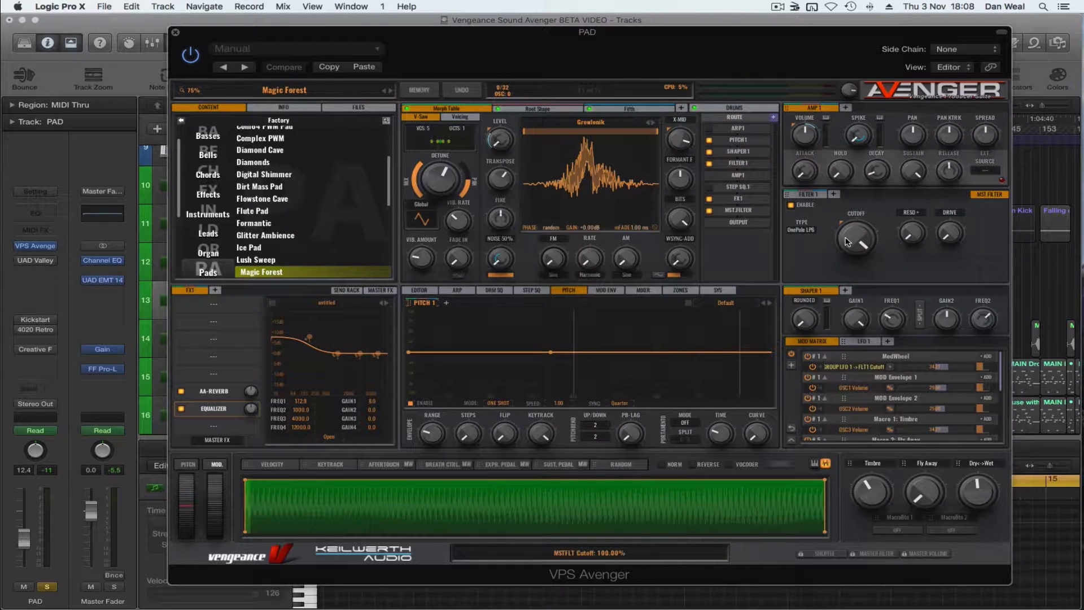
mouse_move(854, 245)
mouse_down()
mouse_move(843, 265)
mouse_move(845, 246)
mouse_up()
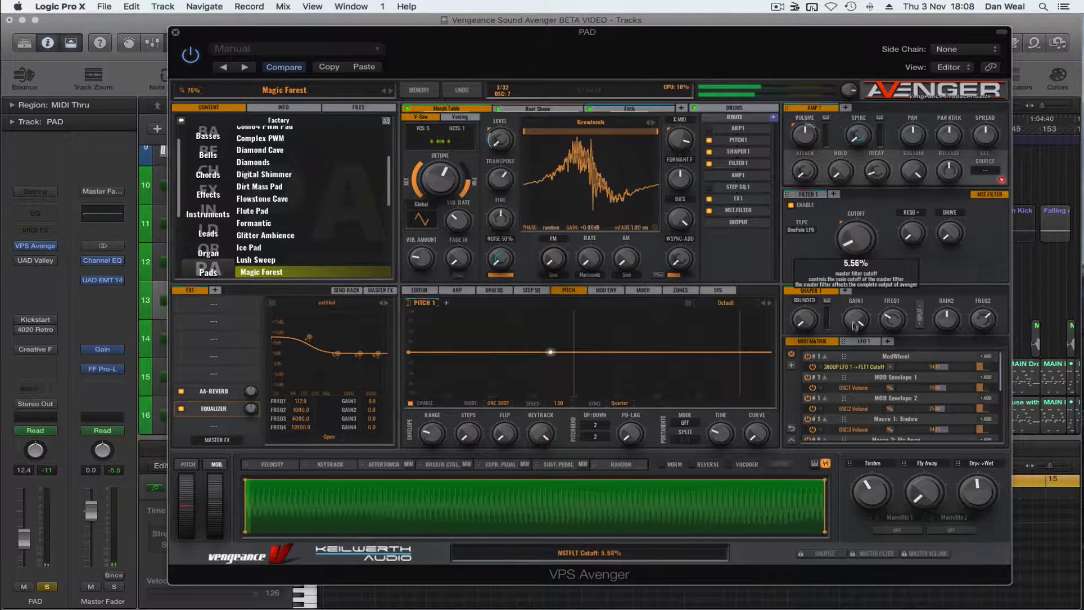
click(708, 211)
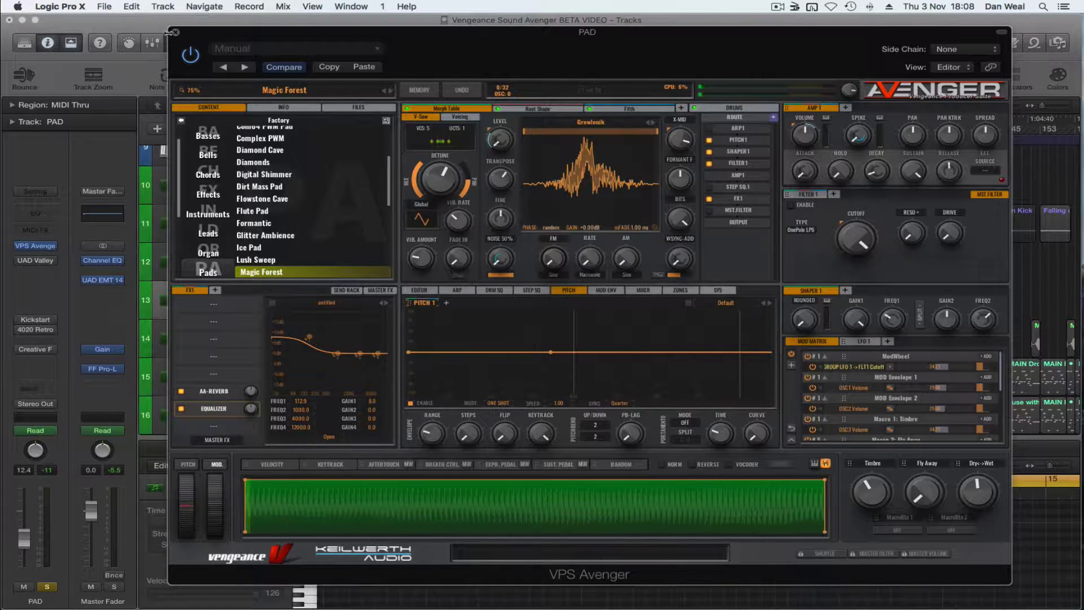
key(super+w)
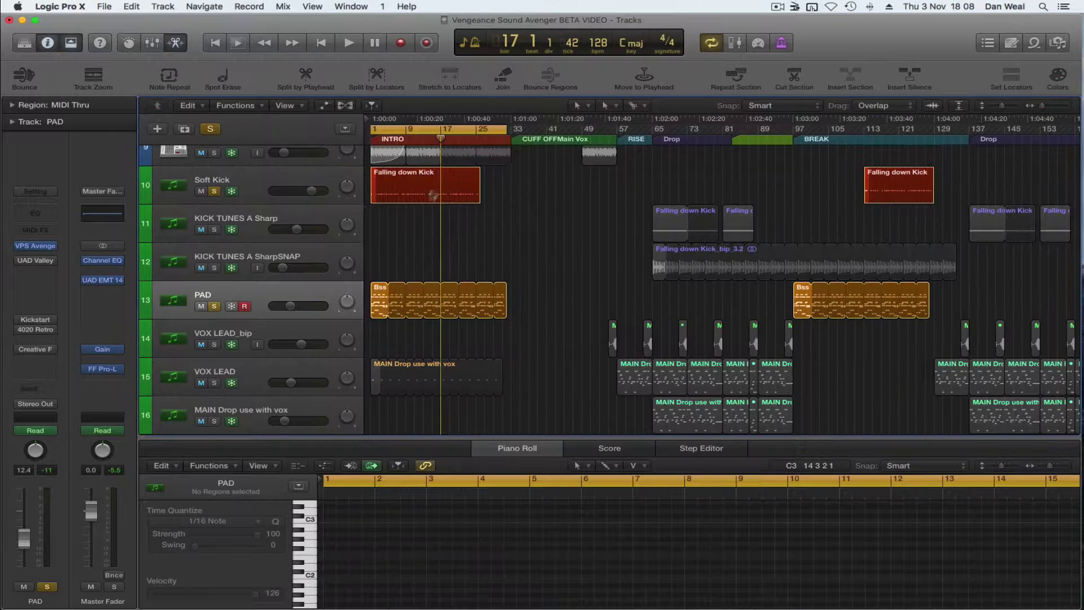
- Play the song from the start with Soft Kick unsoloed and show the notes of the intro Bss region on the PAD track
click(378, 298)
scroll(418, 554, down, 3)
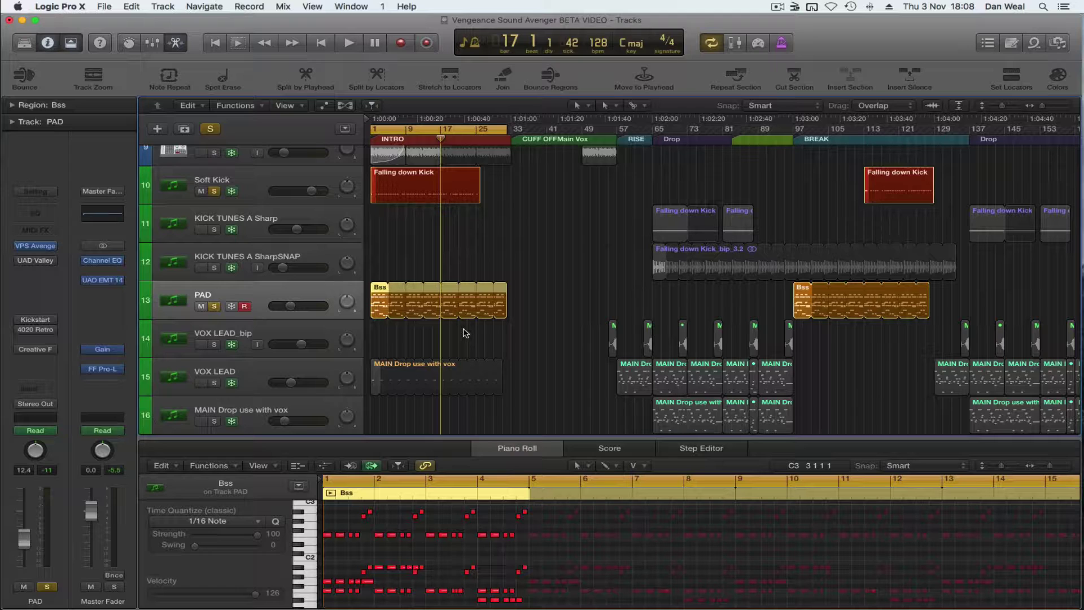
click(423, 245)
key(Return)
key(space)
click(214, 190)
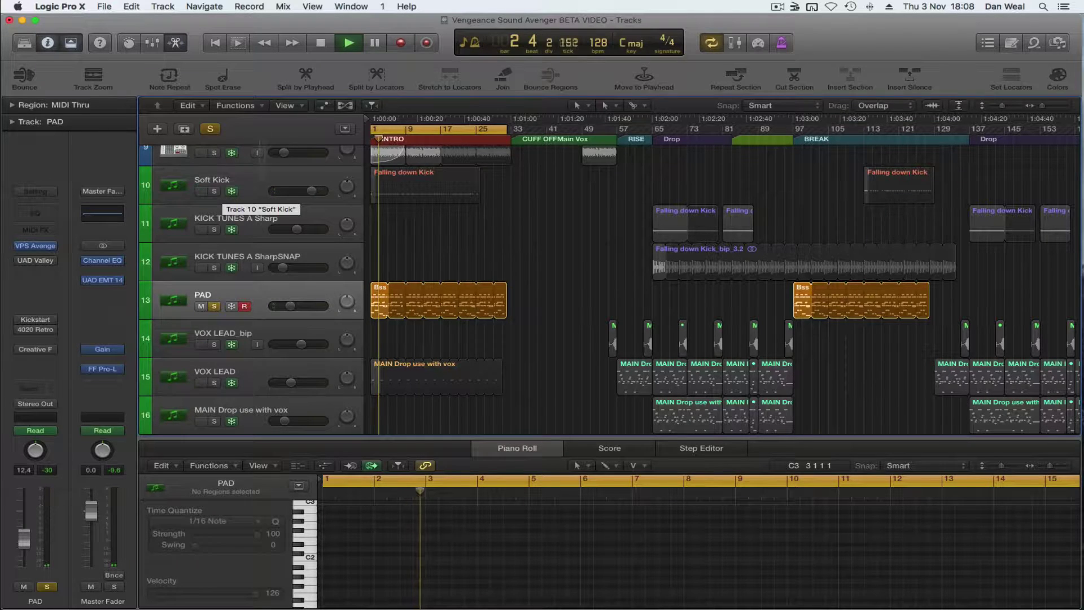
click(384, 301)
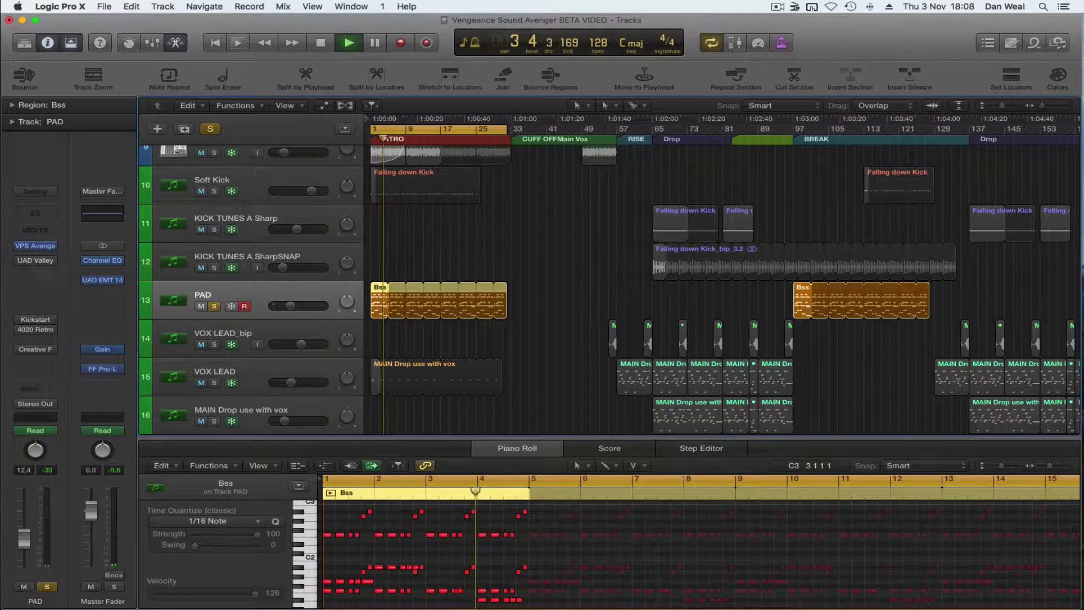
- Activate the UAD Valley People Dyna-mite on the PAD track, replay the intro from the start and close the plugin window
click(35, 261)
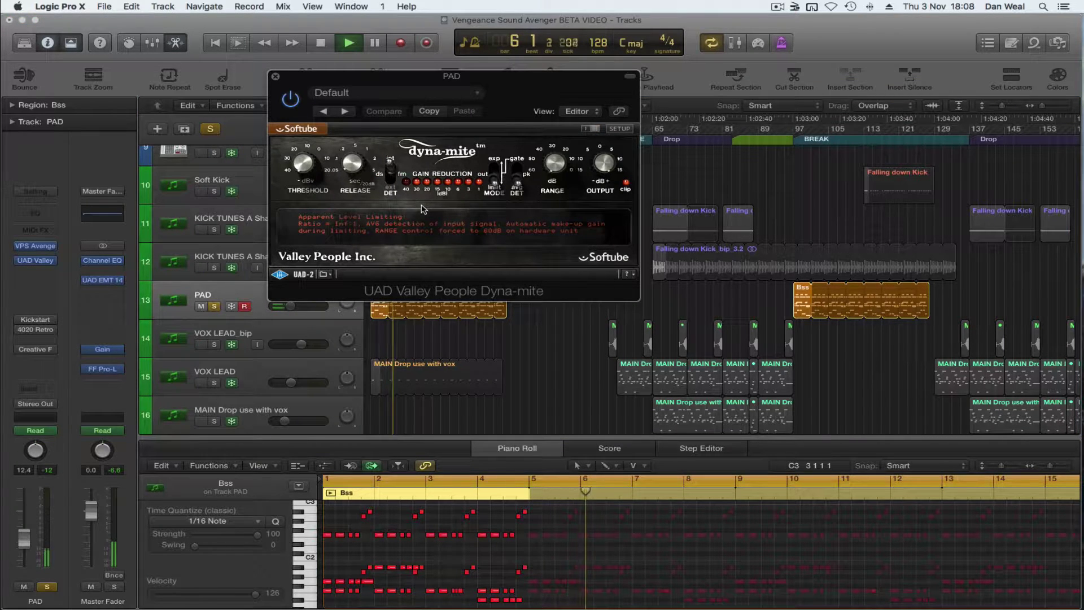
key(space)
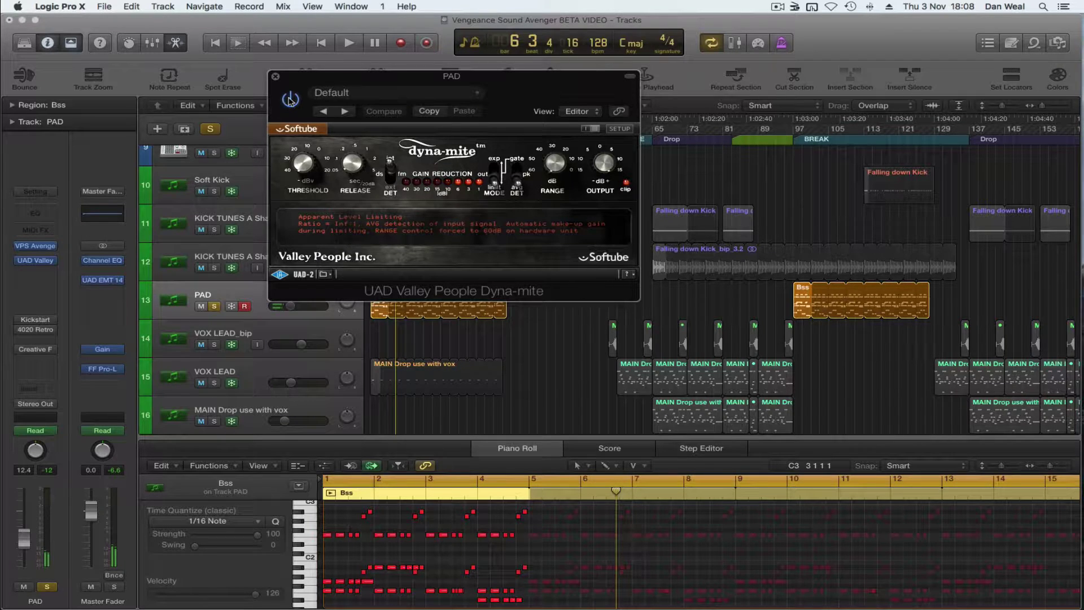
key(Return)
key(space)
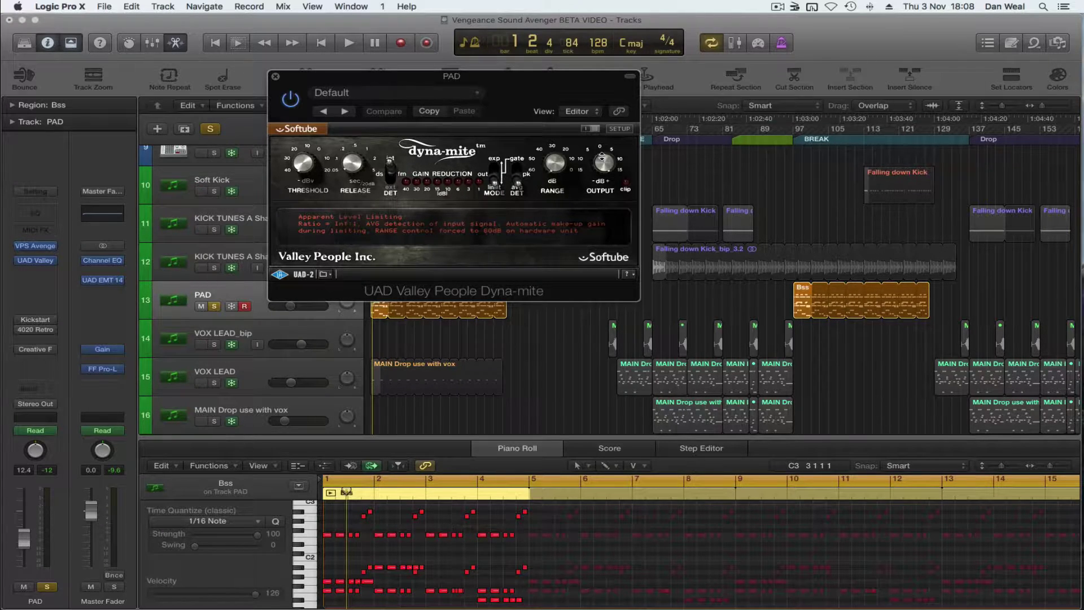
click(275, 78)
click(479, 265)
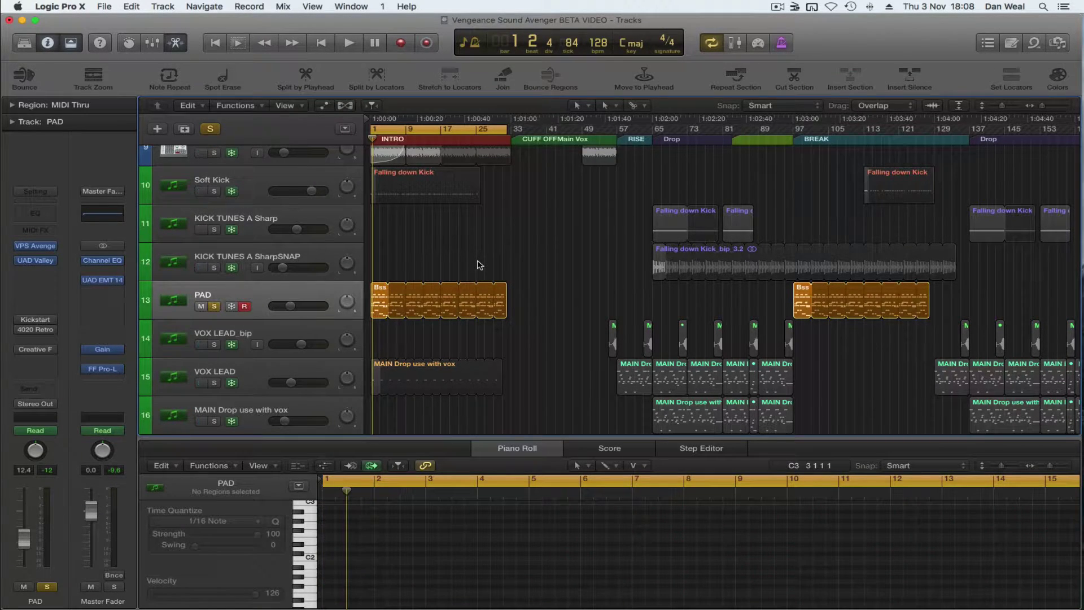
- Activate Kickstart on the PAD track during playback and solo the Soft Kick alongside the pad
key(space)
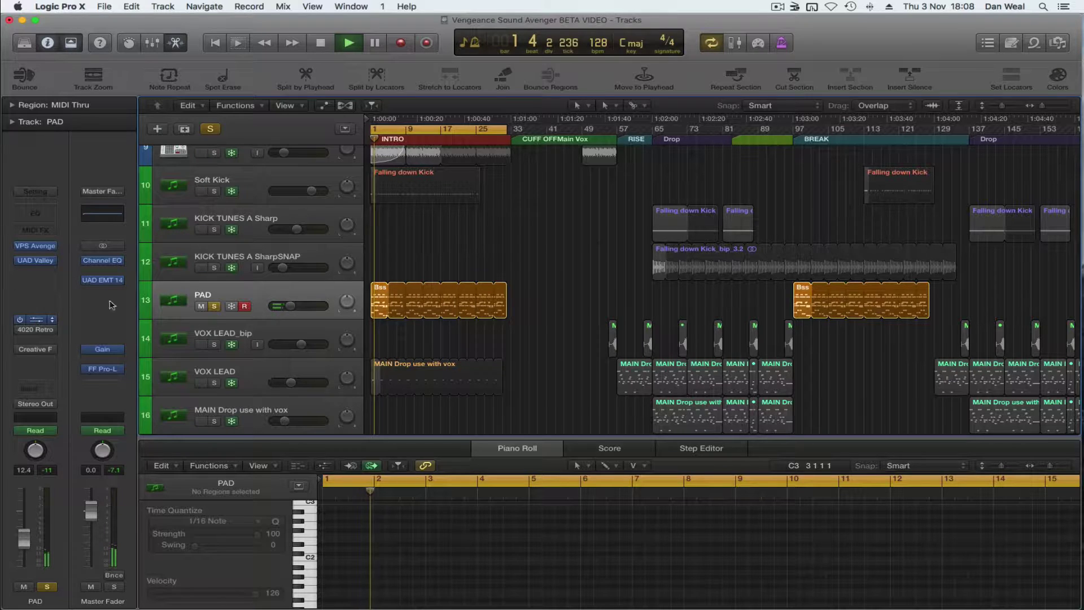
click(35, 320)
drag(672, 85, 729, 87)
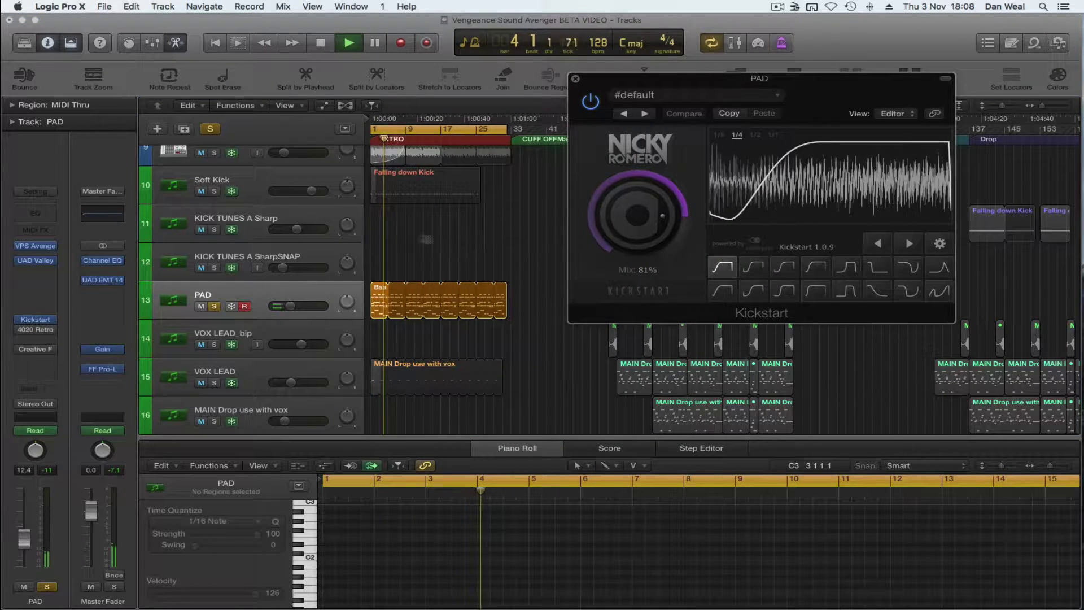
click(214, 192)
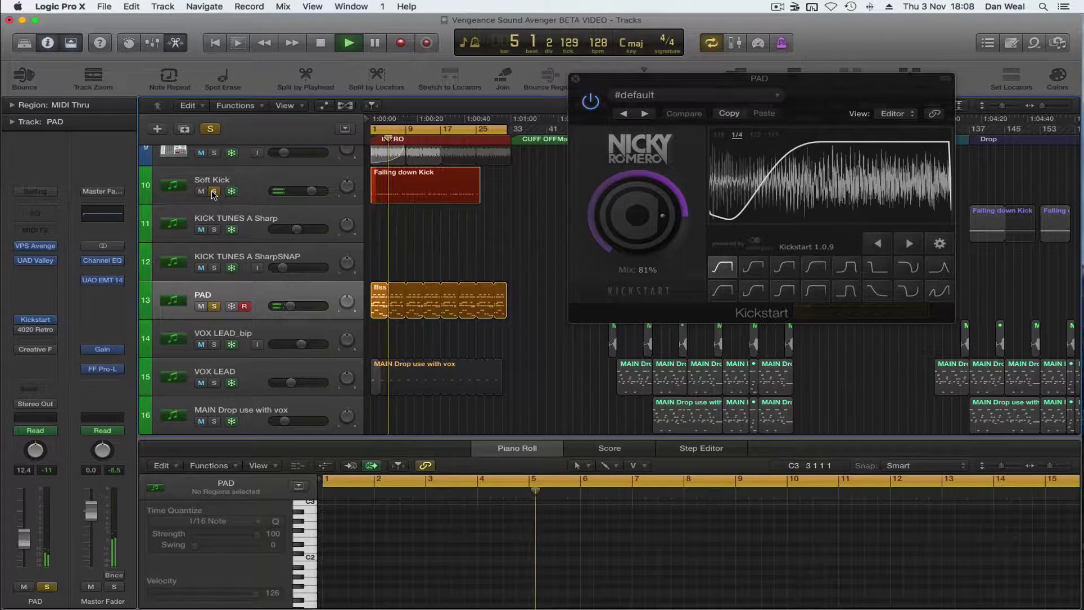
- Compare the pad against the kick with Kickstart bypassed and active, and close the Kickstart window
click(568, 110)
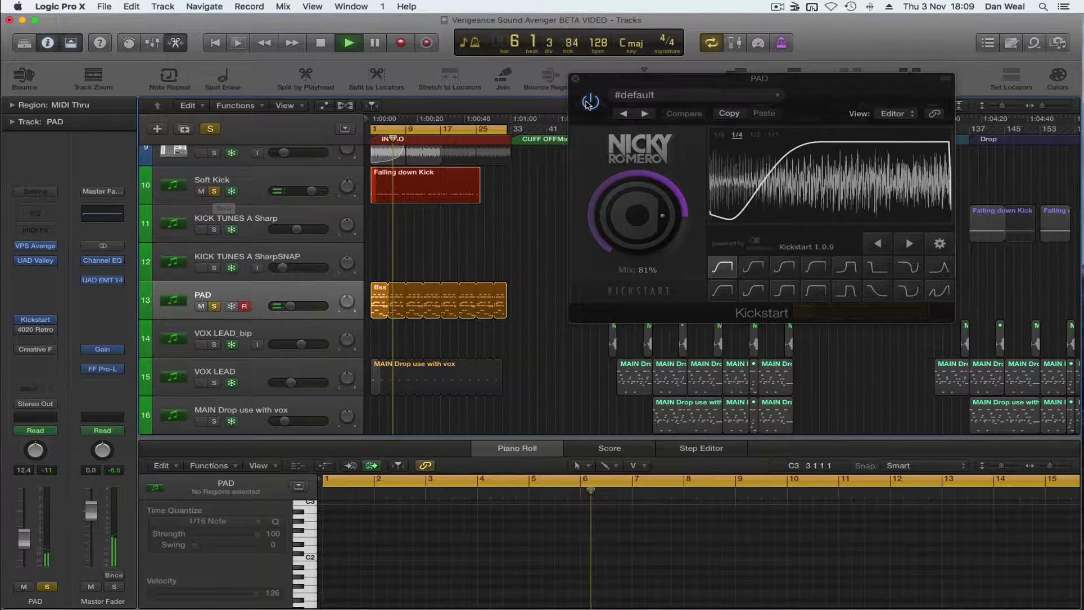
click(591, 100)
click(591, 100)
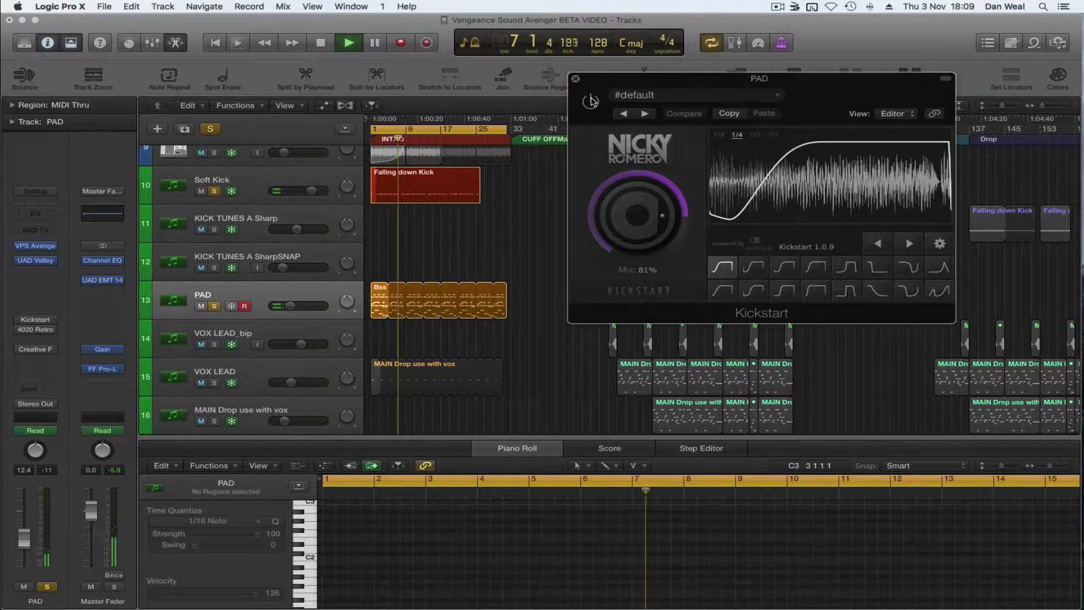
click(591, 101)
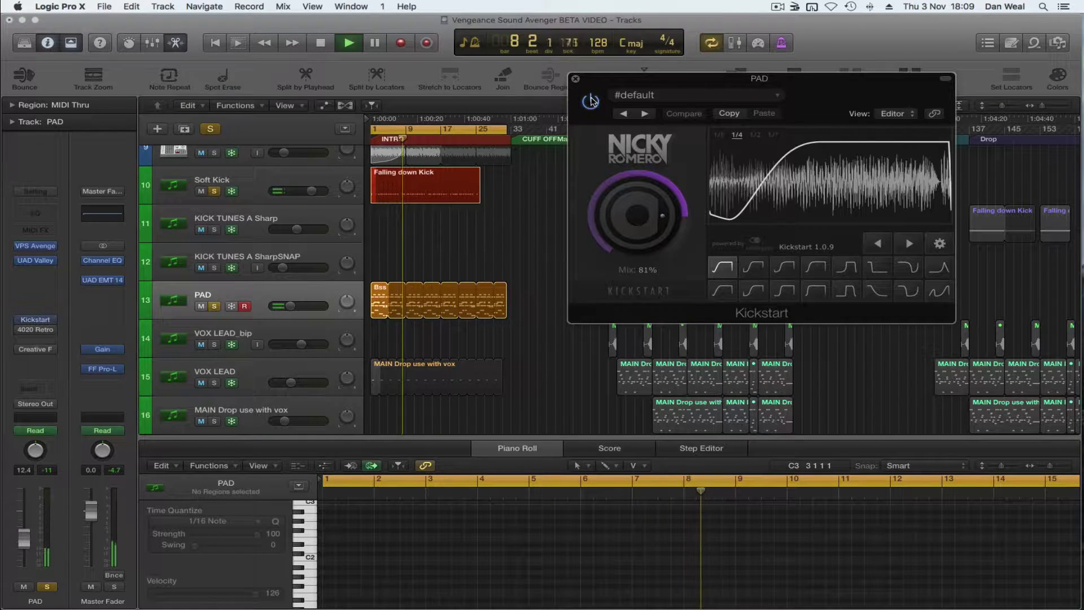
click(36, 320)
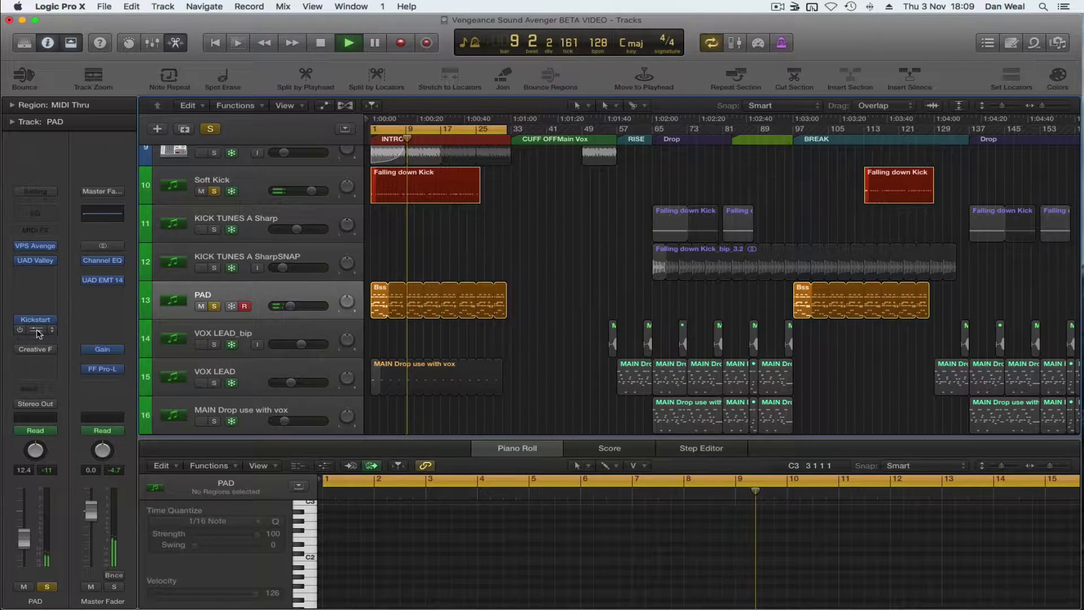
- Open the 4020 Retro EQ on the PAD track, switch it on and close its window
click(44, 332)
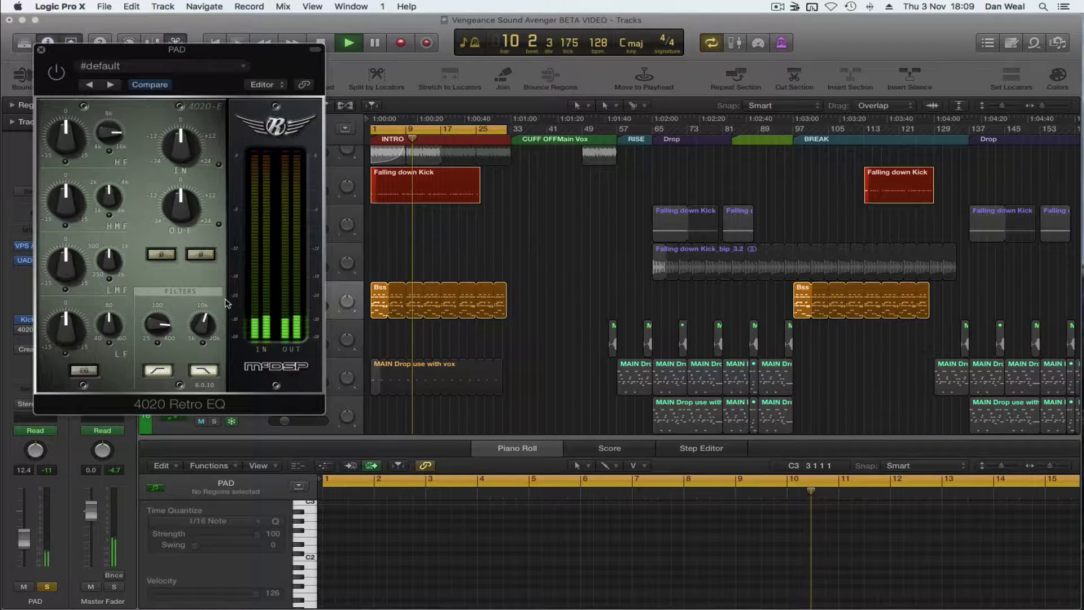
click(56, 72)
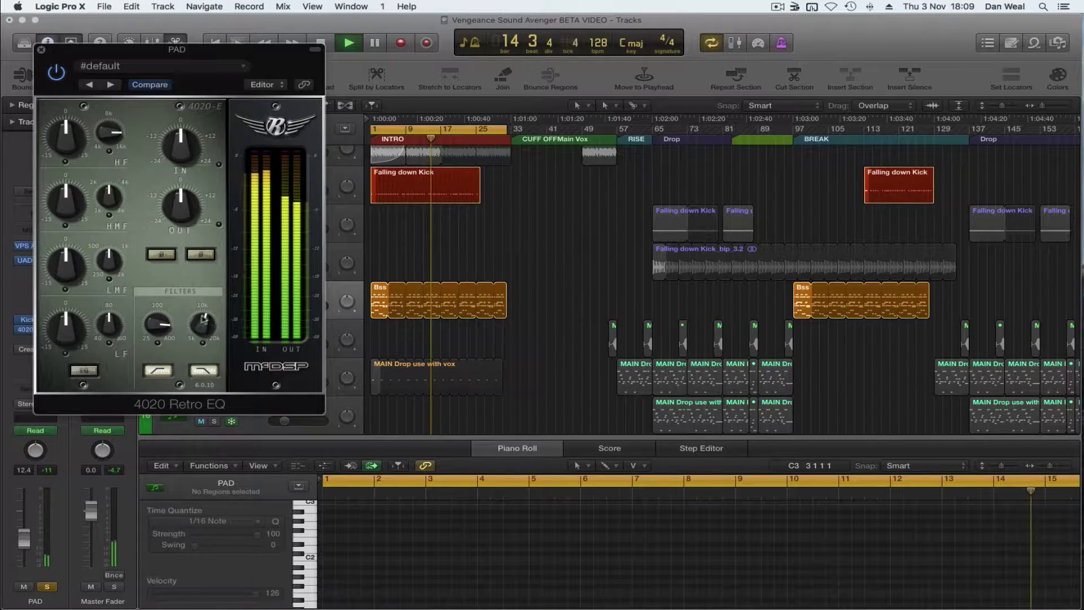
key(super+w)
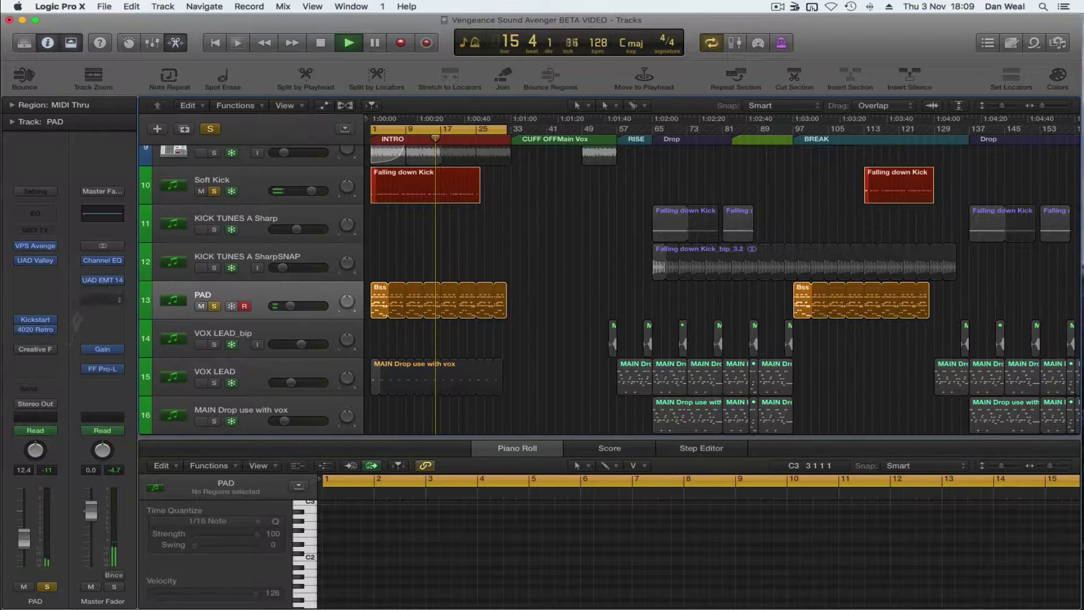
- Activate Creative Filter on the PAD track, close its window and take the soloed tracks out of solo
click(35, 349)
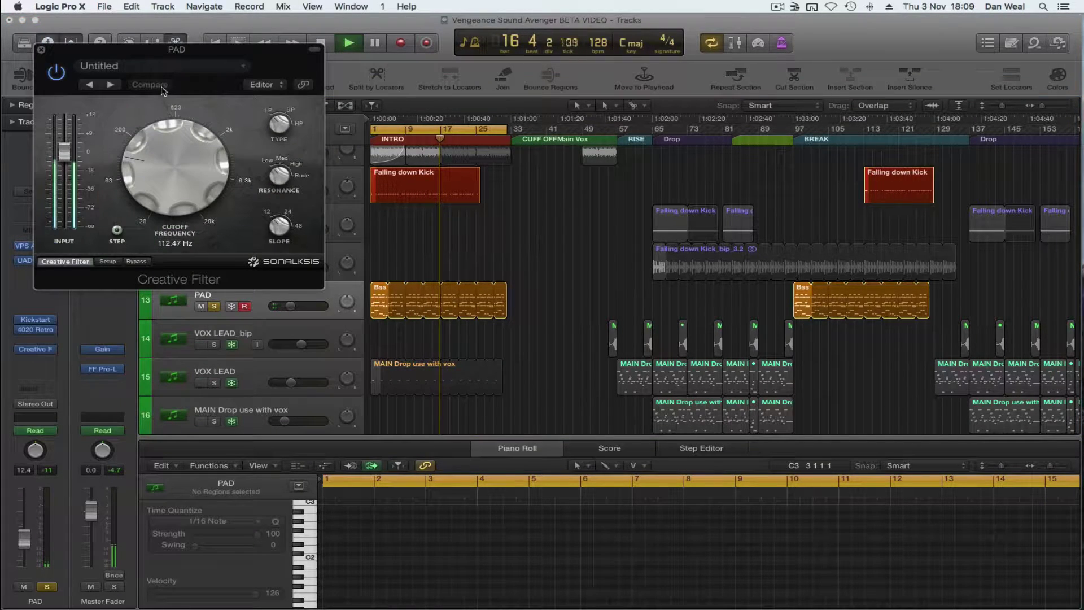
click(38, 49)
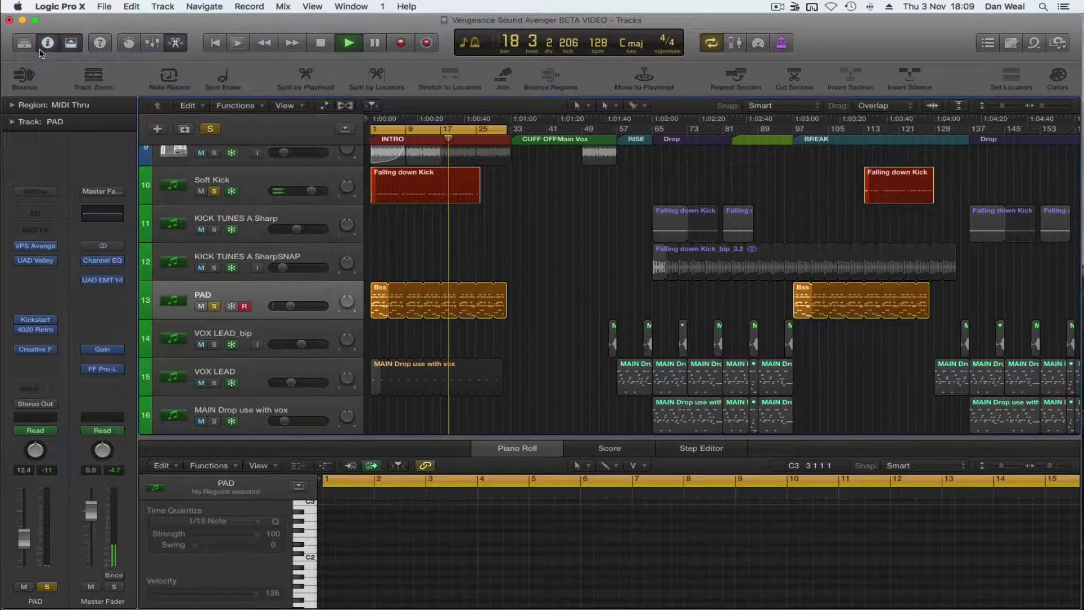
click(215, 306)
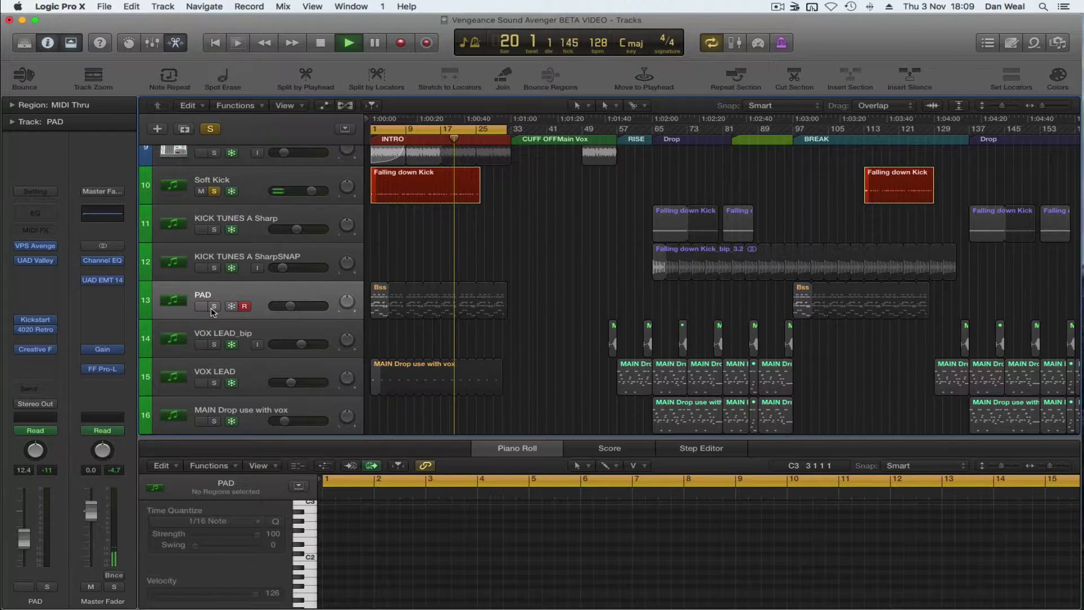
click(214, 308)
click(214, 307)
- Play the full mix from the start with cycle off, compare it against the soloed PAD track and stop playback
key(Return)
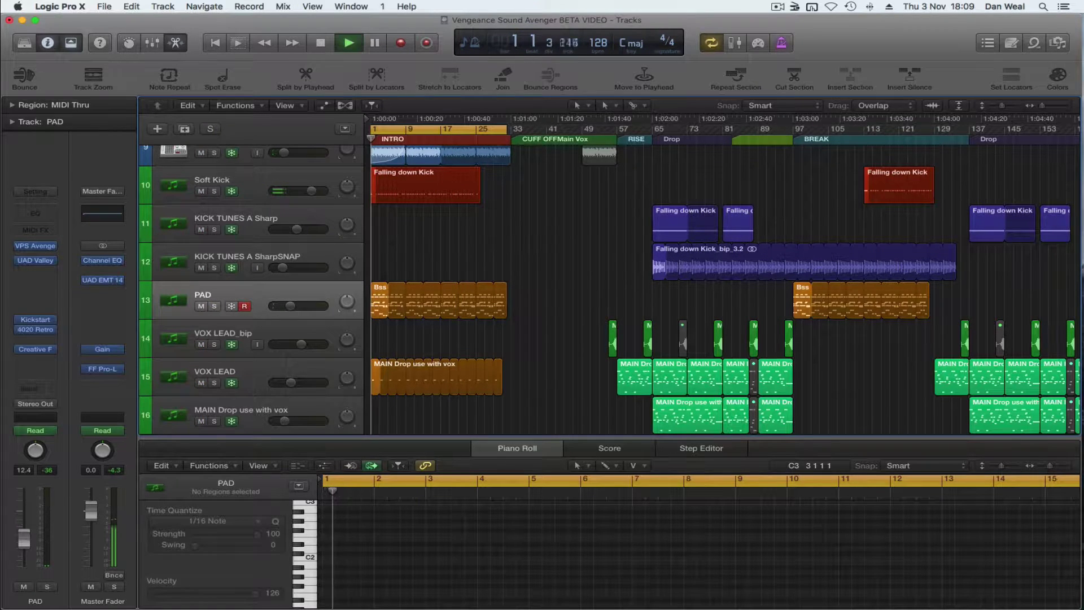
key(c)
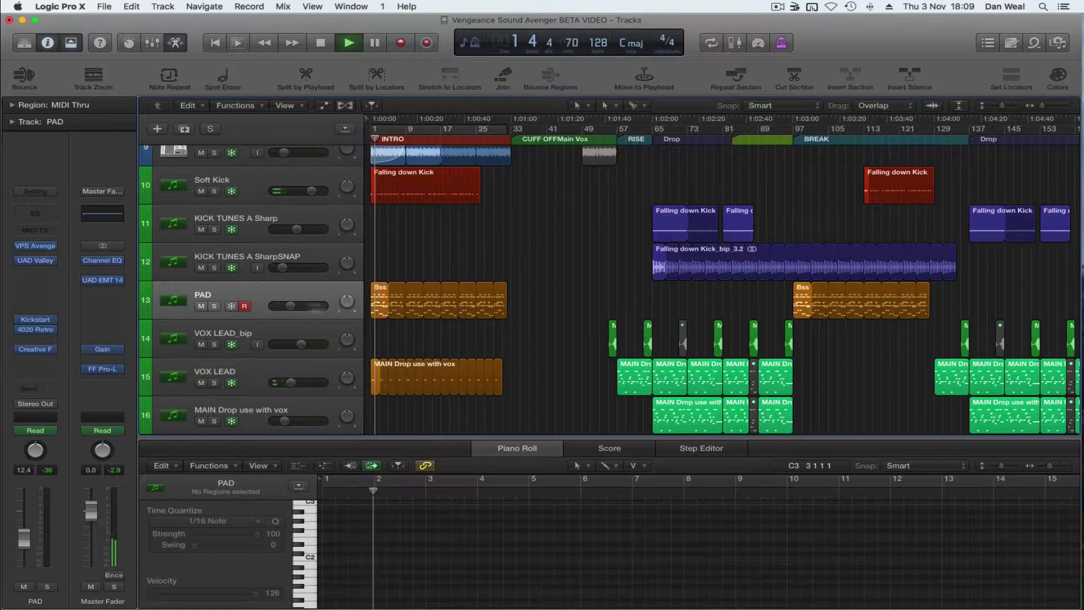
click(214, 306)
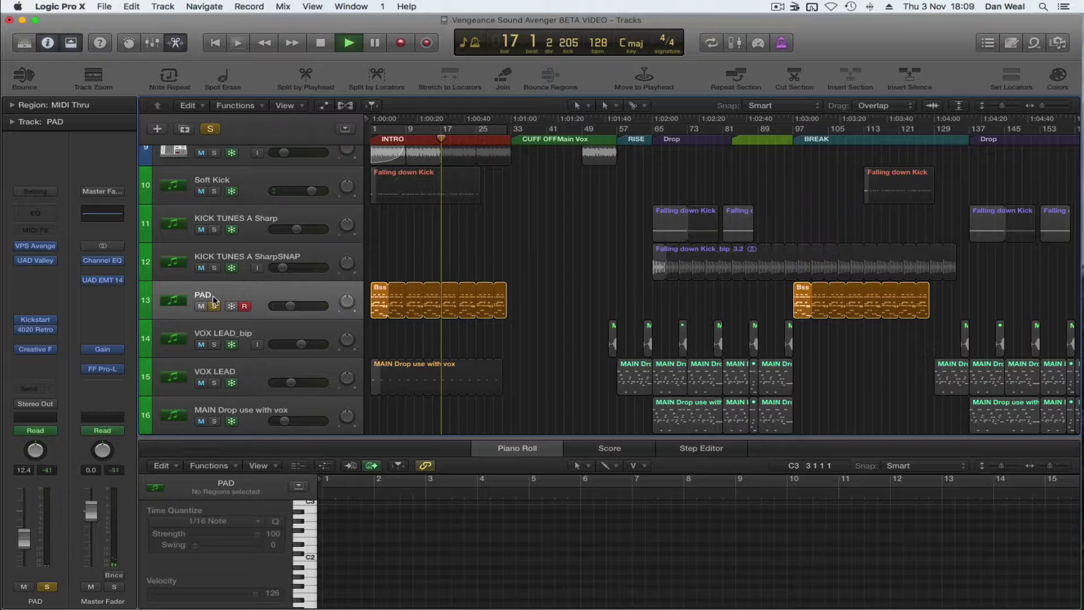
click(215, 307)
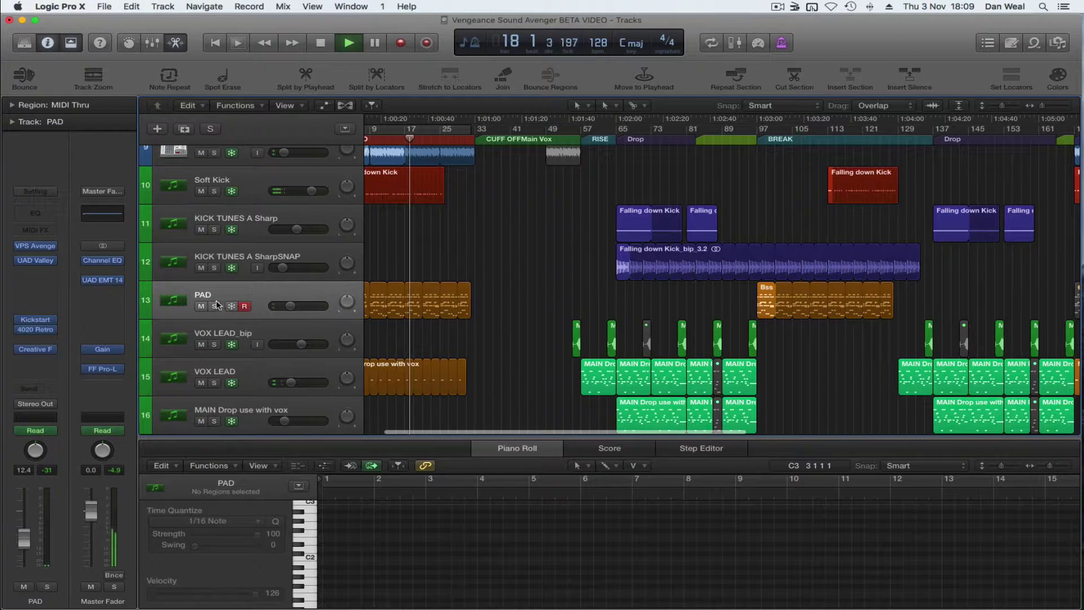
click(215, 306)
key(space)
scroll(613, 266, left, 3)
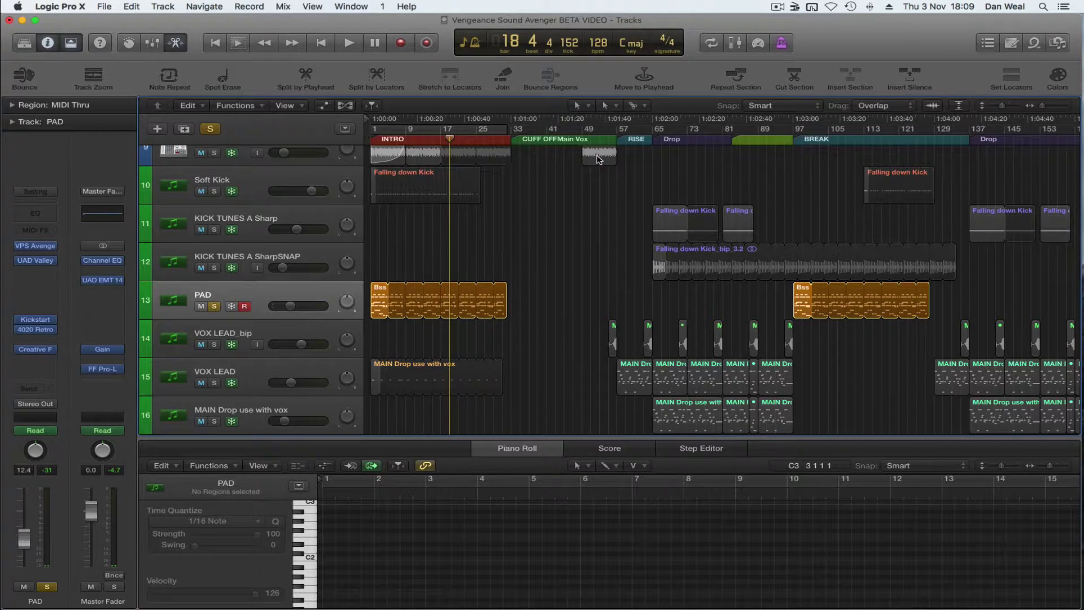
click(220, 310)
scroll(220, 310, down, 1)
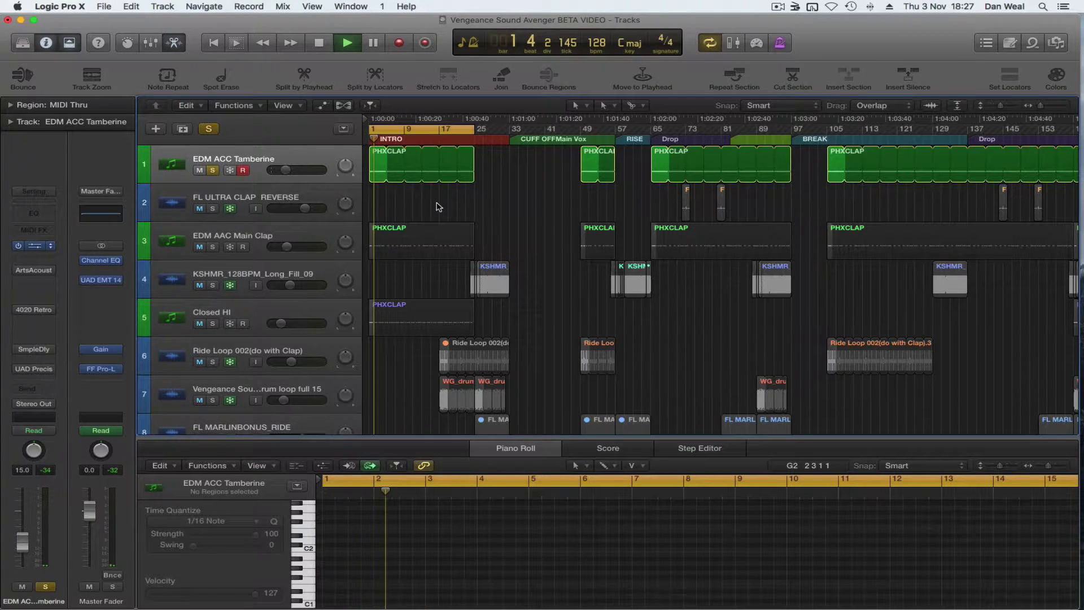
- Open VPS Avenger on the EDM ACC Tamberine track and load the Tropical 1 sequence preset
click(28, 245)
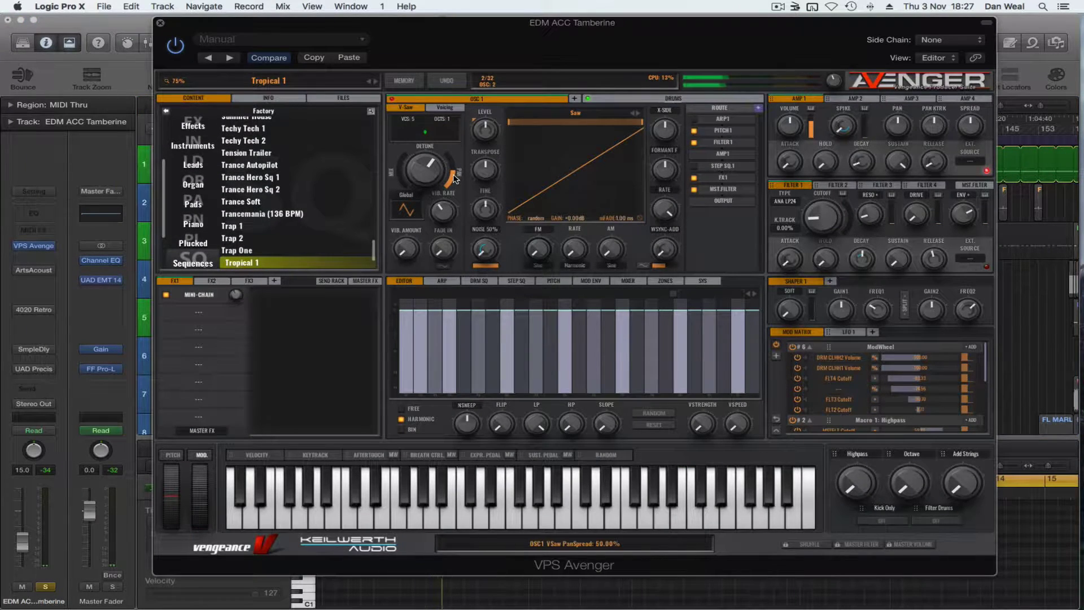
click(272, 263)
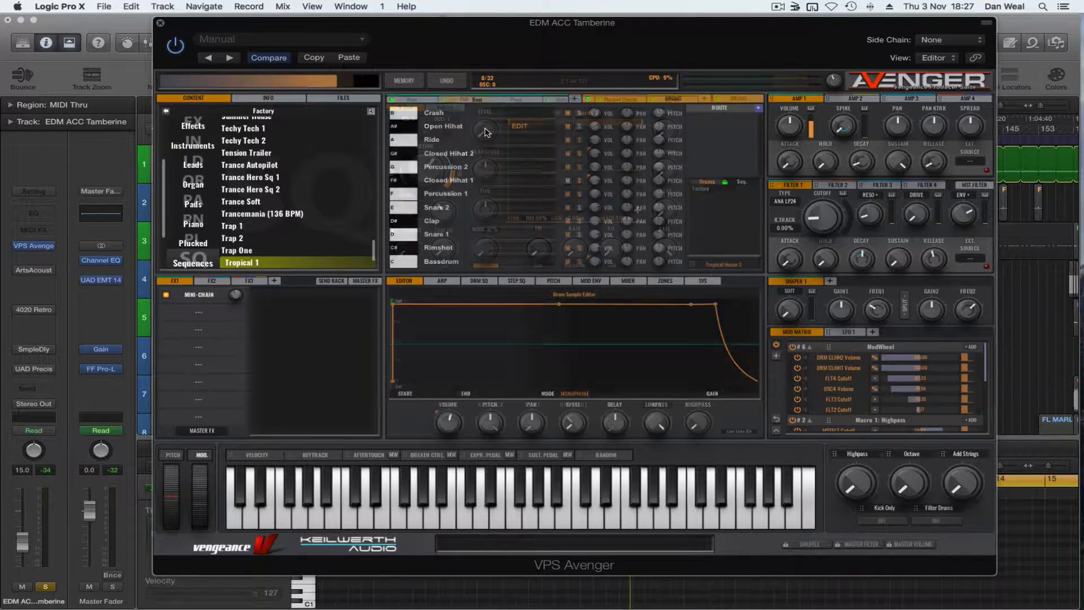
mouse_move(427, 98)
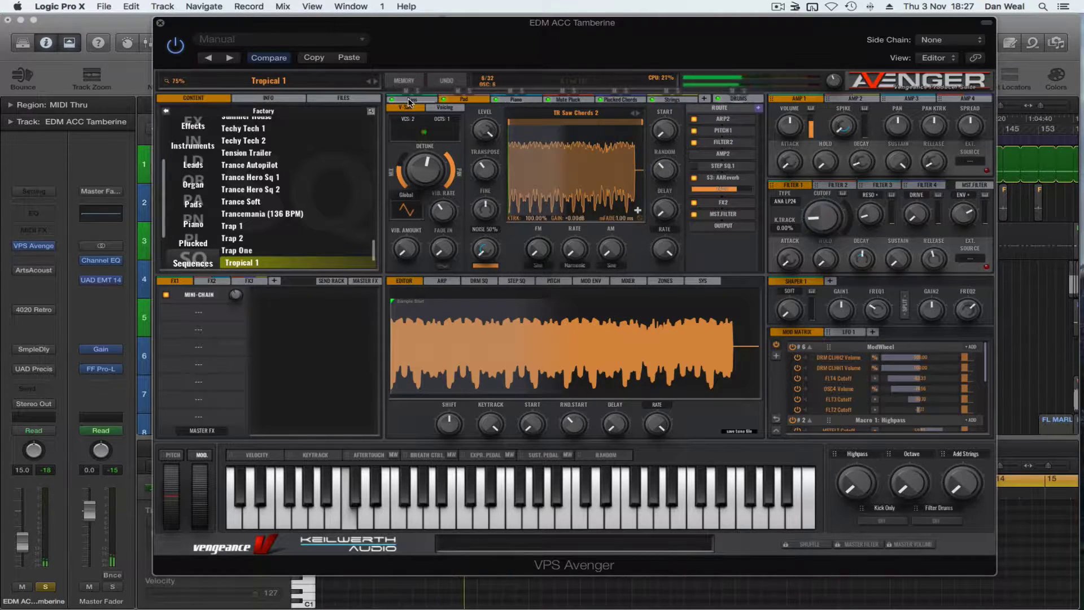
- Delete the Bass, Pad, Piano, Mute Pluck and Plucked Chords oscillators from the Tropical 1 preset
click(410, 100)
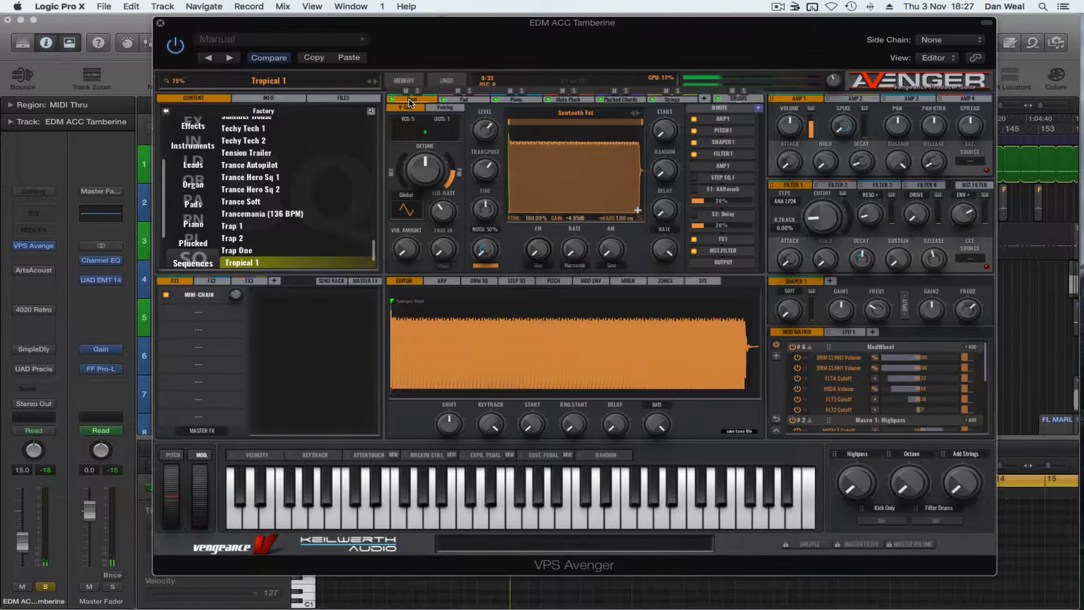
right_click(410, 102)
click(419, 138)
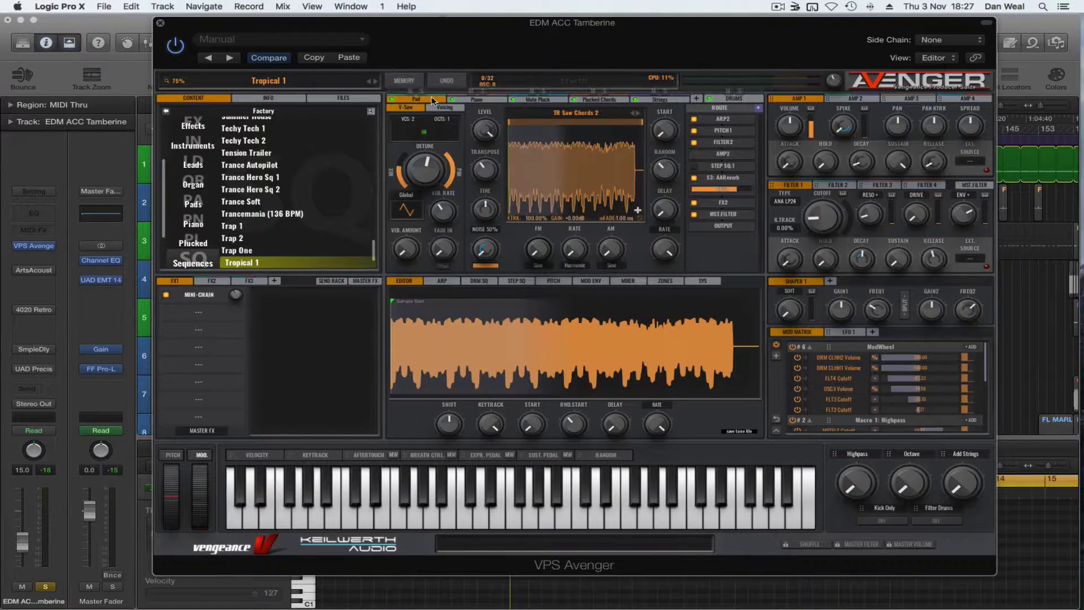
click(419, 138)
right_click(443, 101)
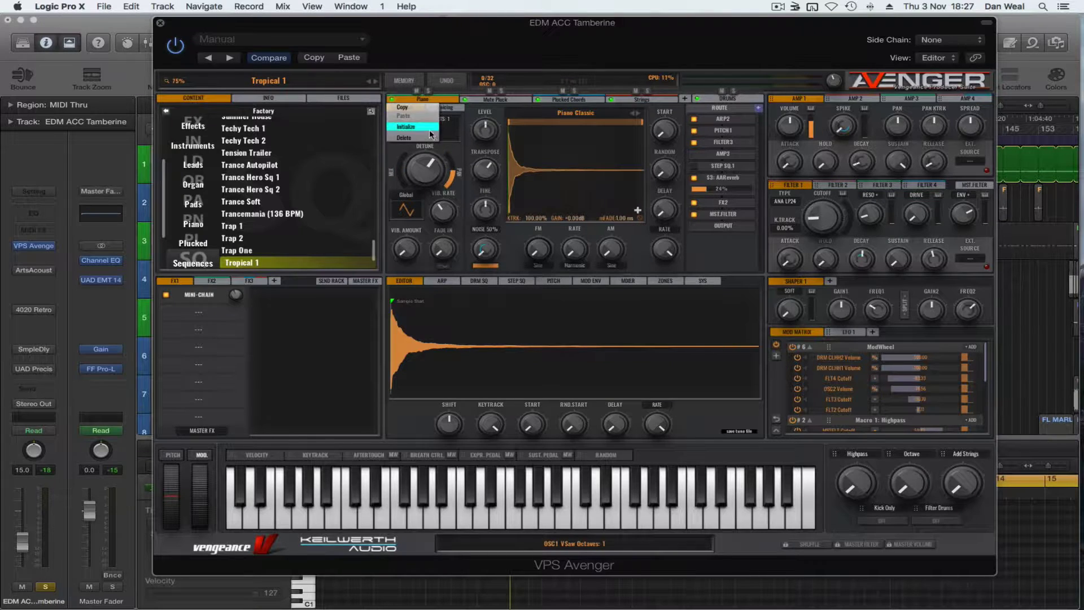
click(421, 139)
right_click(452, 101)
click(421, 139)
right_click(452, 100)
click(421, 138)
right_click(525, 104)
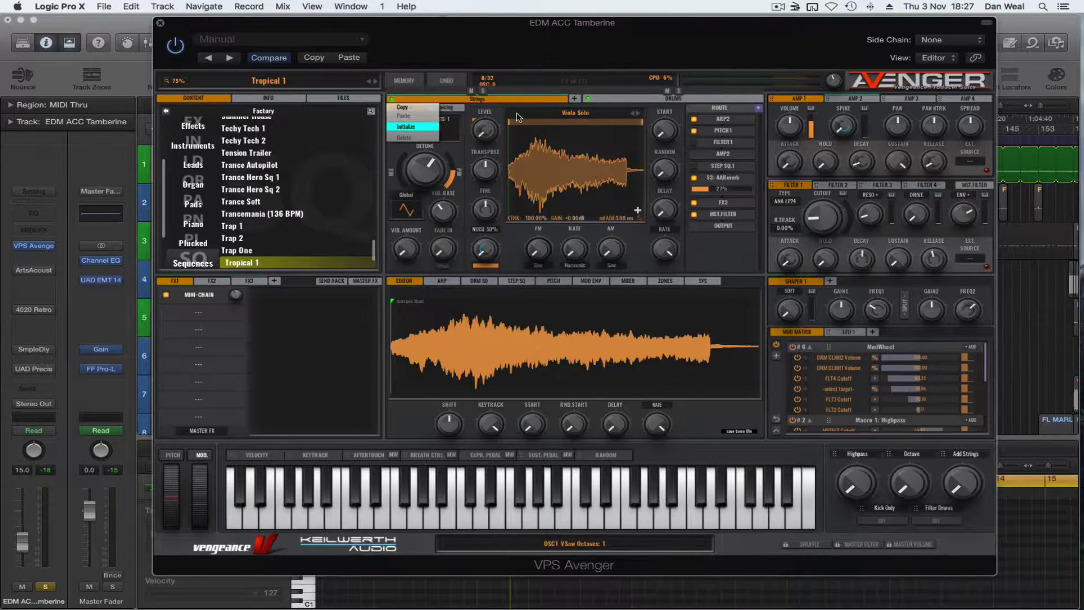
- Show Avenger's drum section, start playback and open Closed Hihat 1 in the drum kit sample editor
click(649, 100)
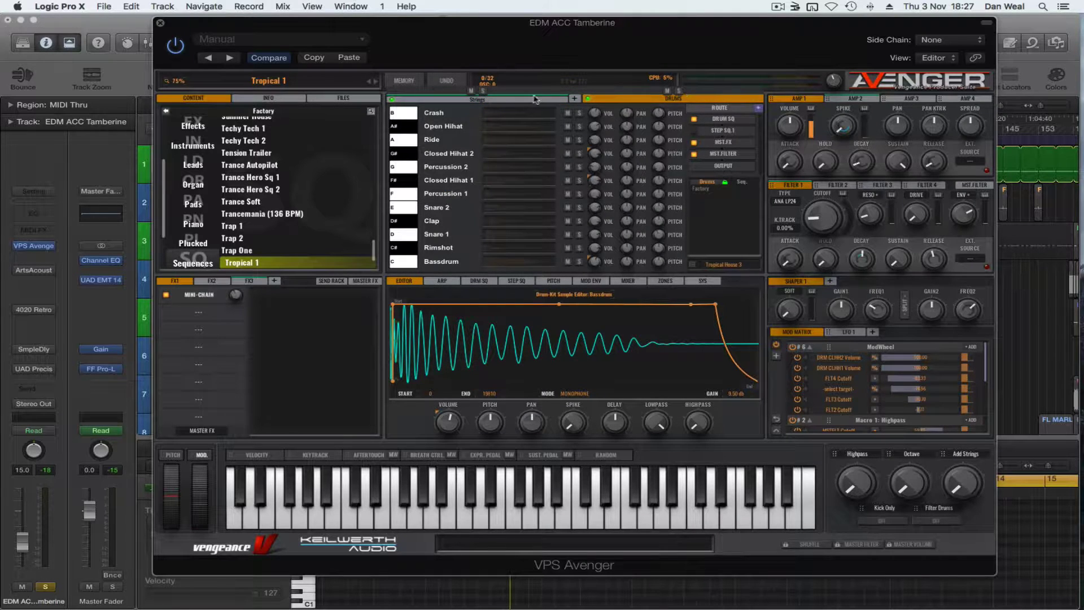
key(space)
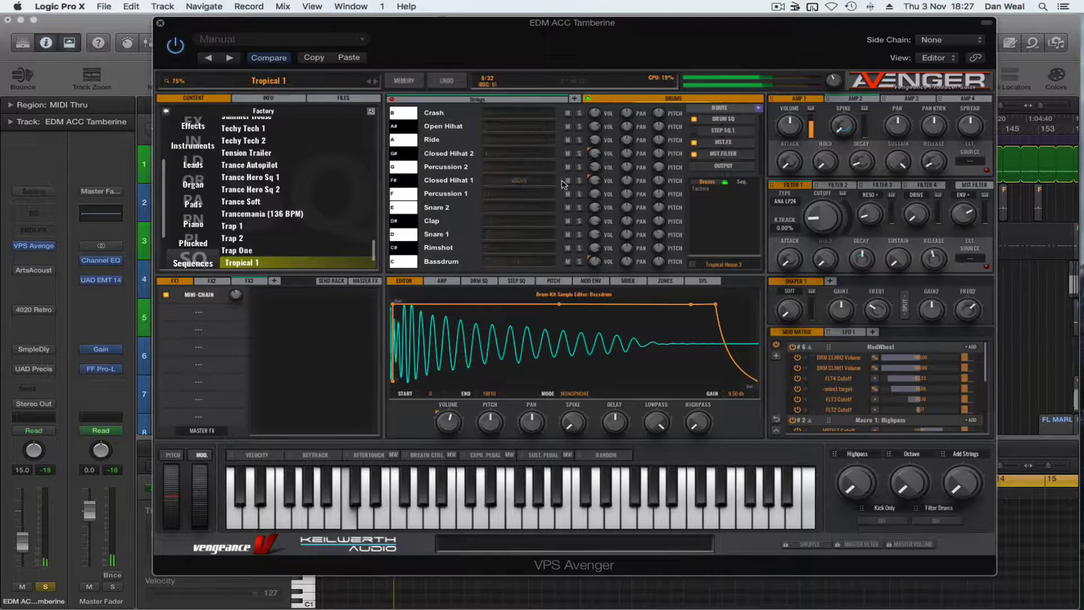
click(510, 181)
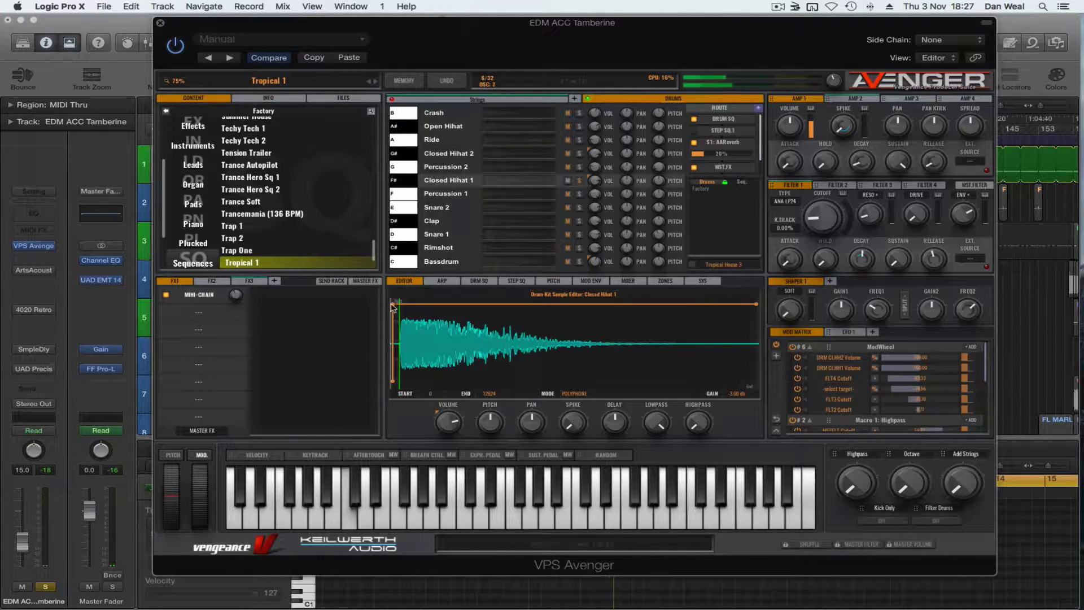
- Try out the attack of Closed Hihat 1's volume envelope and its Spike amount during playback
drag(392, 305, 392, 381)
drag(556, 346, 393, 305)
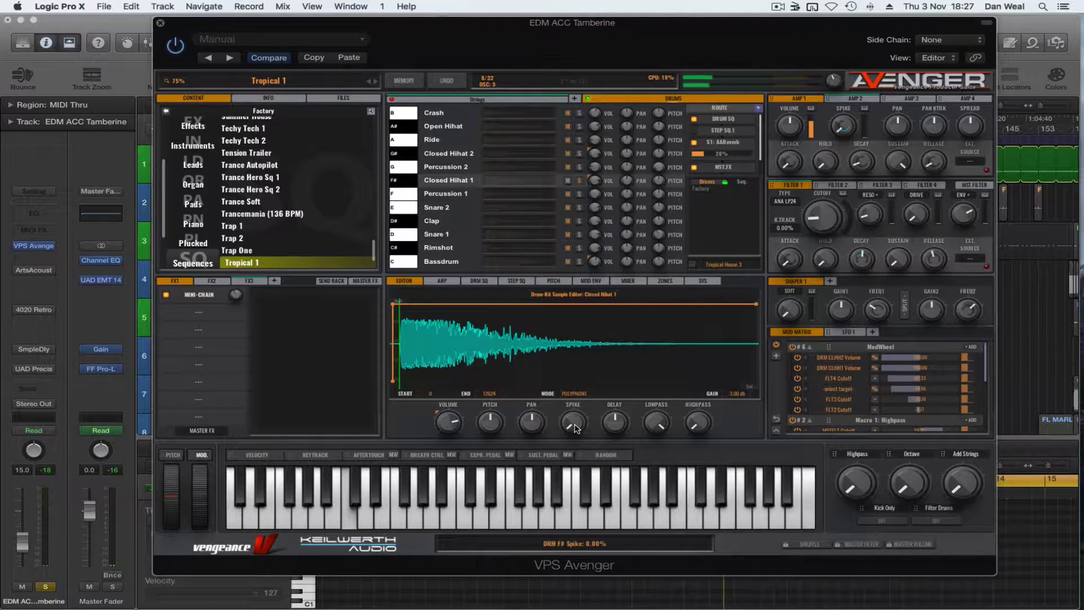
drag(576, 428, 586, 358)
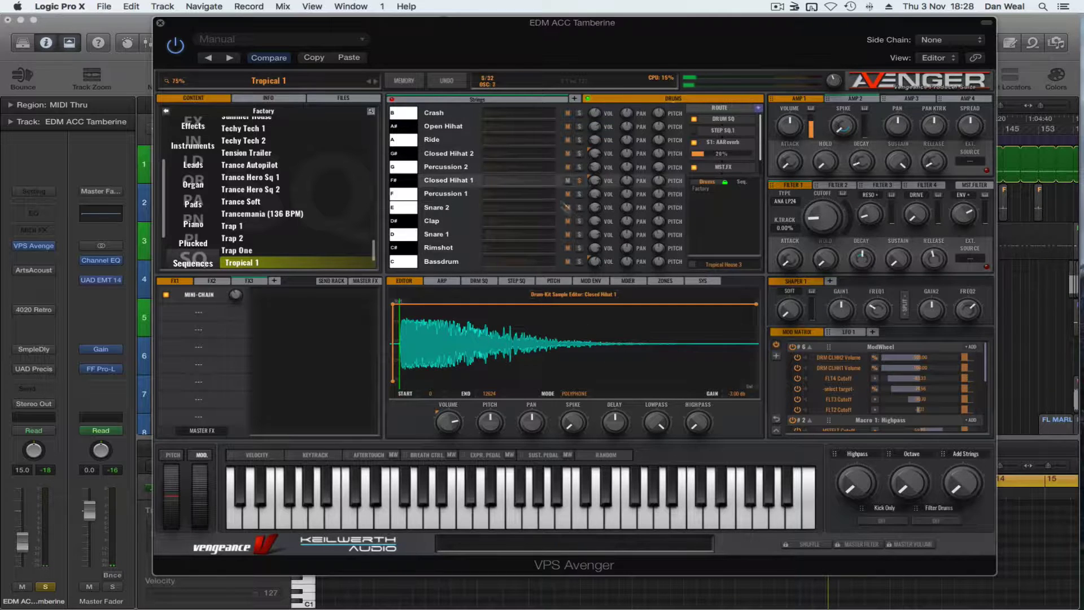
- Show the drum sequencer, paste the copied plugin settings into Avenger and display the S1 AAReverb send
click(516, 281)
click(481, 281)
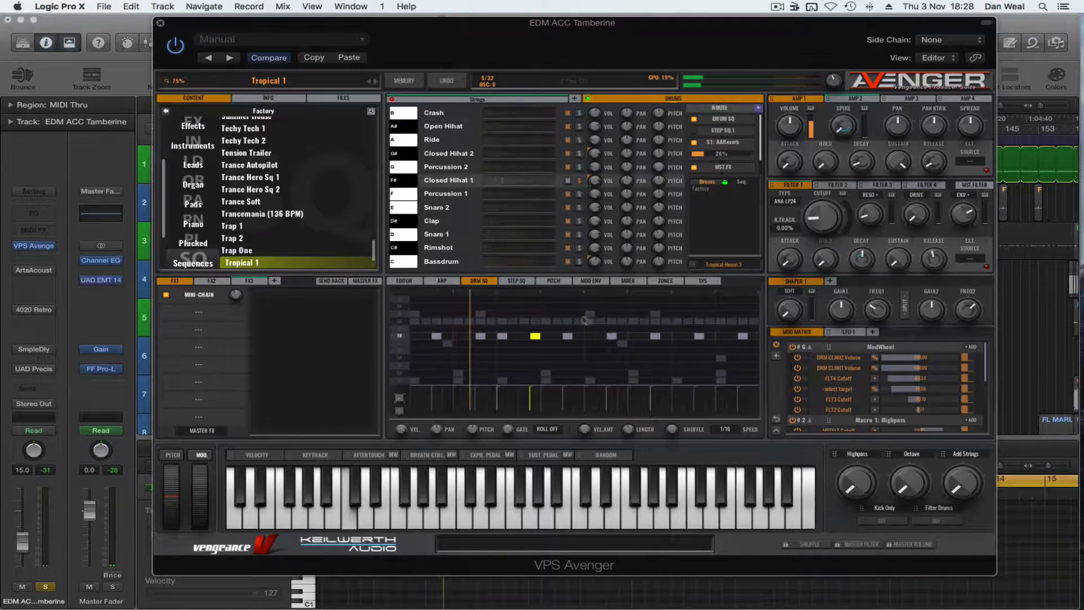
click(352, 58)
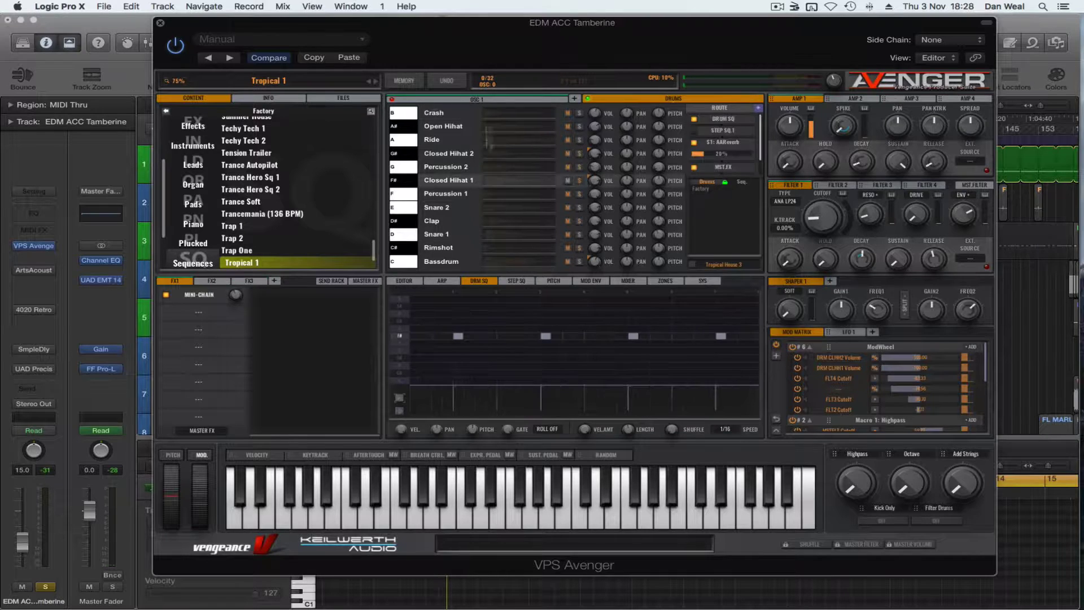
click(728, 143)
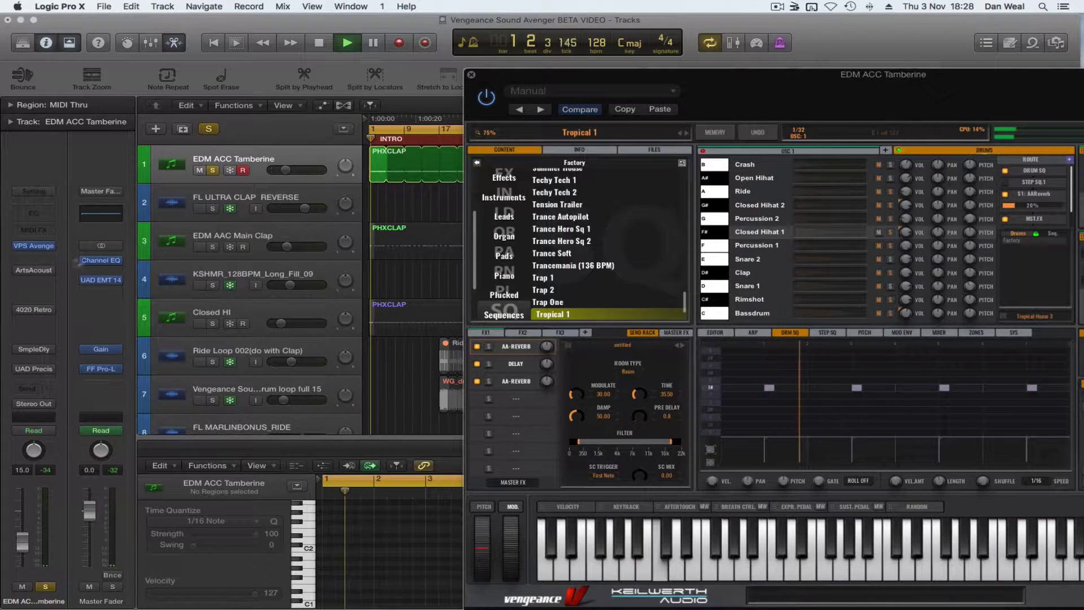
- Activate ArtsAcoustic Reverb on the EDM ACC Tamberine track, view its settings and close its window
click(19, 270)
click(34, 270)
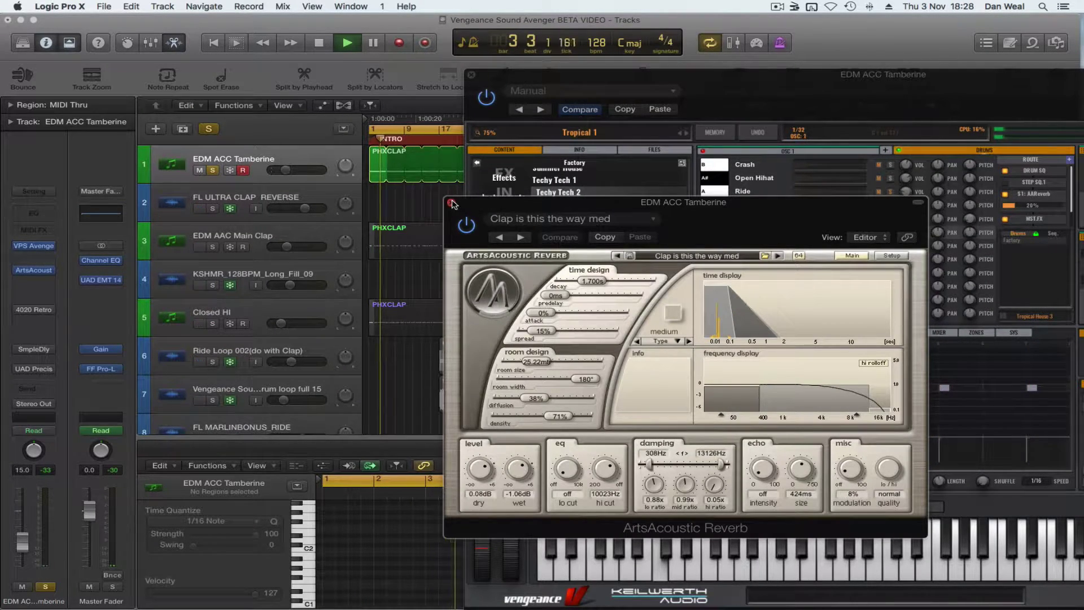
click(452, 203)
- Activate the 4020 Retro EQ on the EDM ACC Tamberine track, view its settings and close its window
click(19, 309)
click(34, 310)
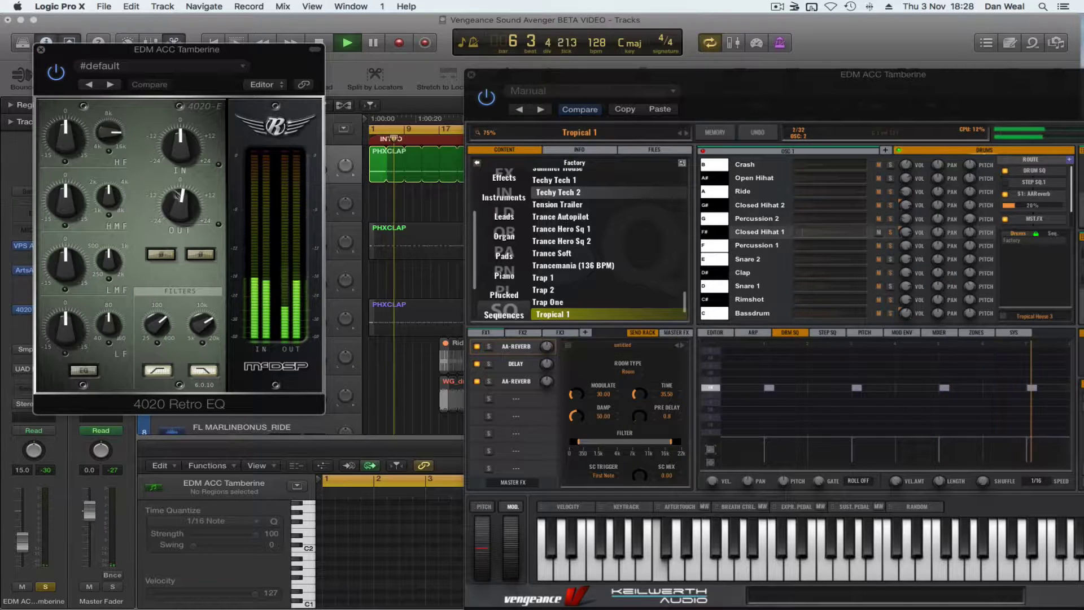
click(34, 310)
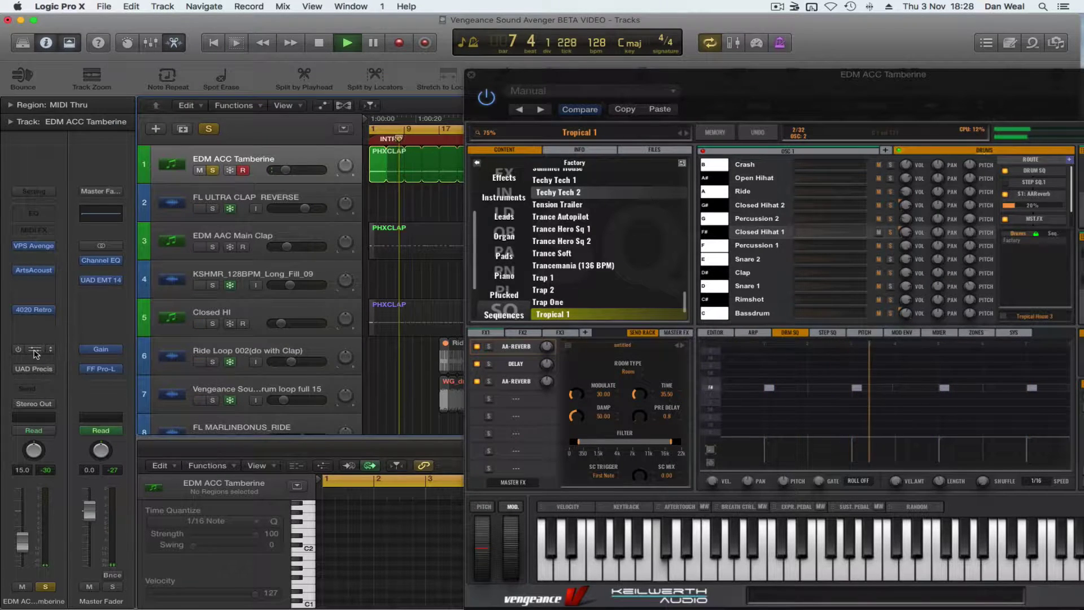
- Activate Sample Delay and the UAD Precision Limiter on the EDM ACC Tamberine track, and close all open plugin windows
click(36, 350)
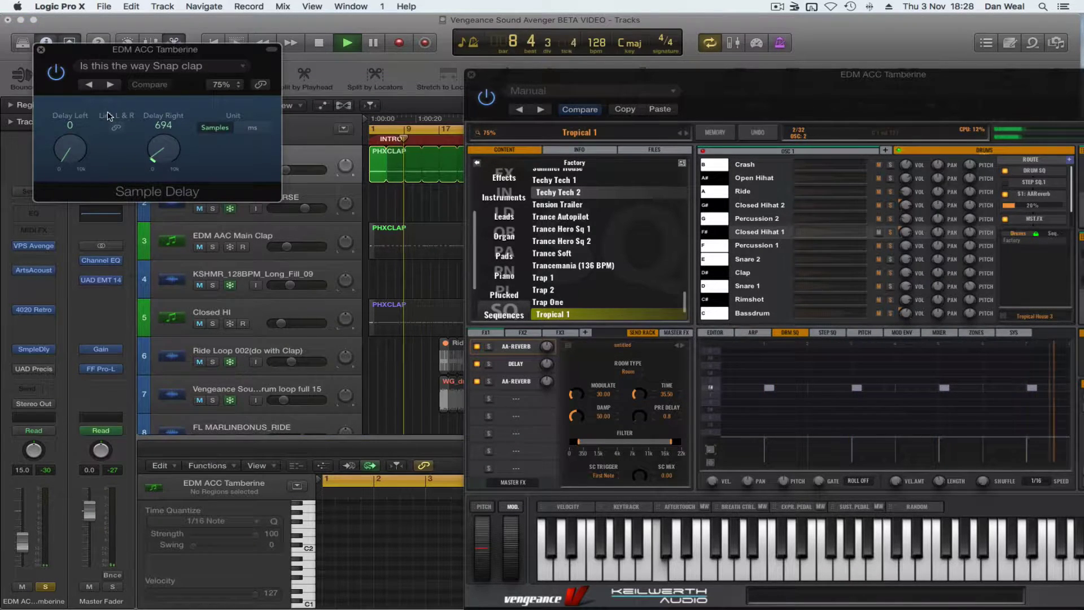
click(27, 349)
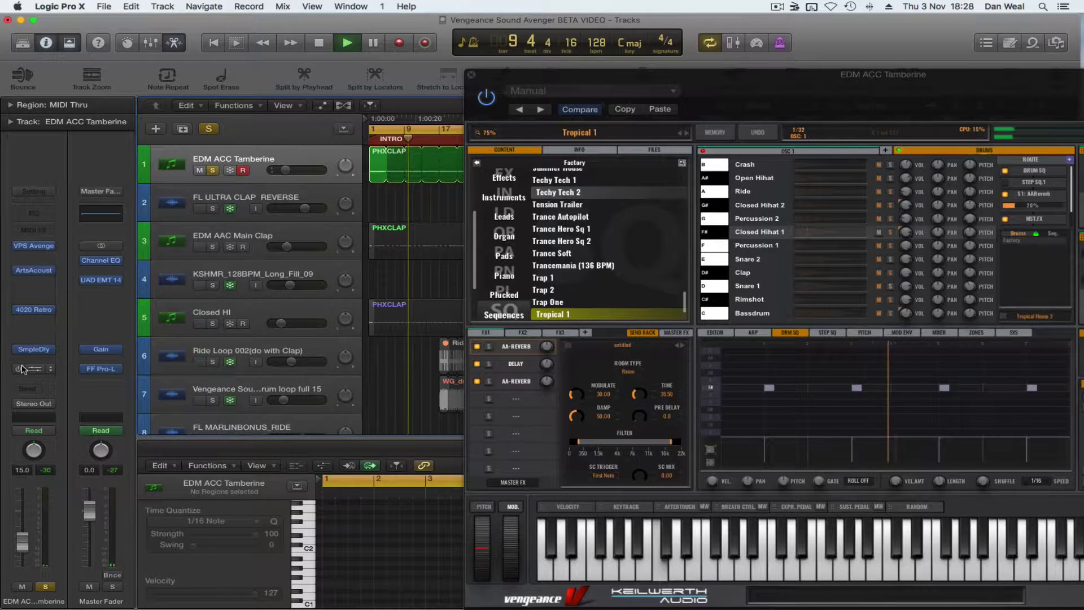
click(23, 370)
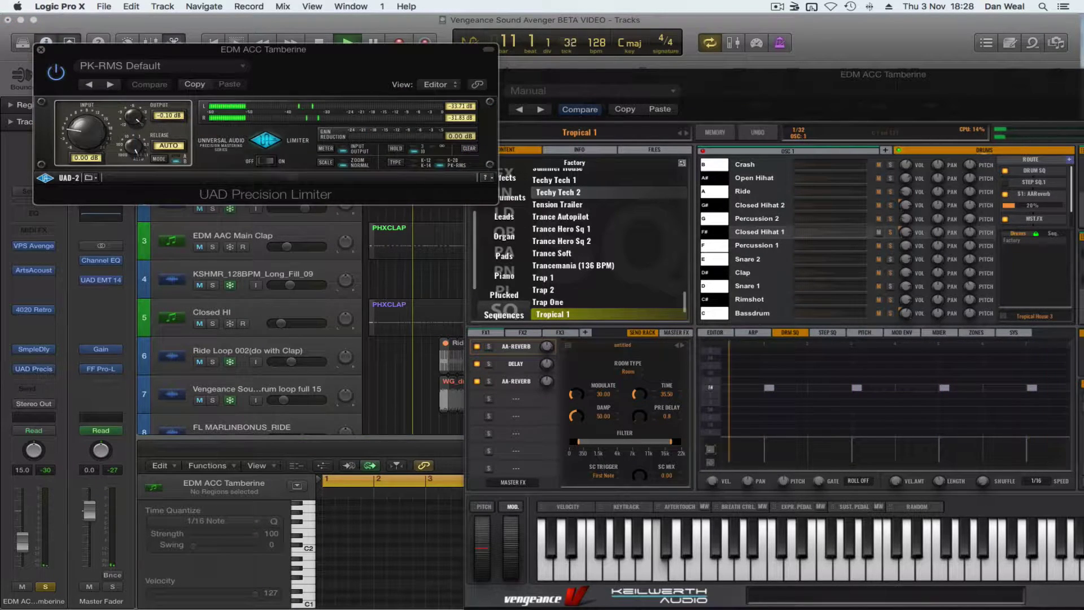
click(40, 51)
click(472, 75)
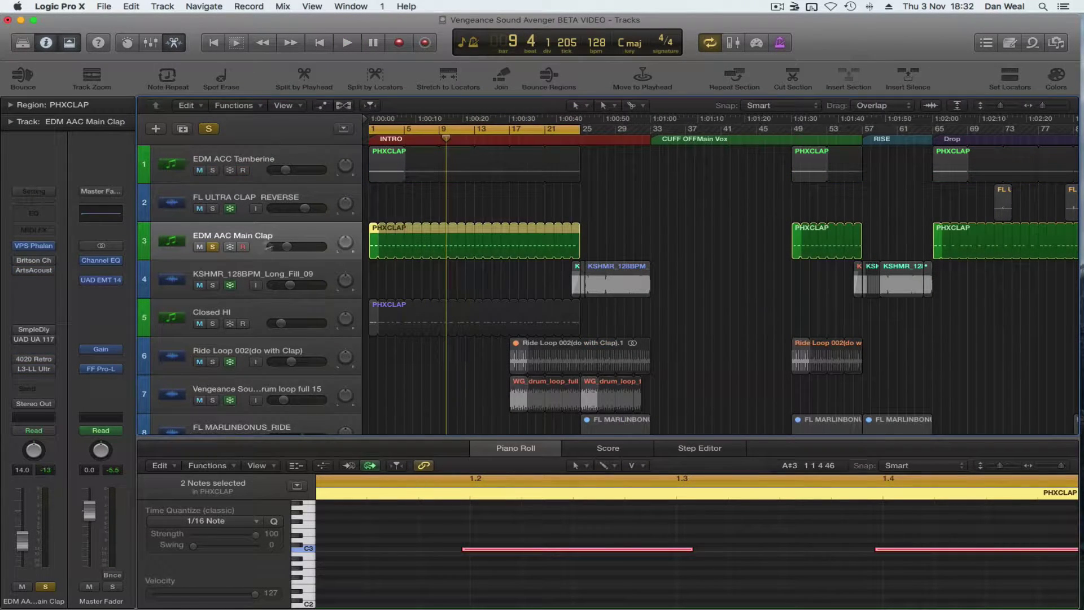
- Play the soloed EDM AAC Main Clap from the start, examine its VPS Phalanx samples and close the instrument
click(411, 213)
key(space)
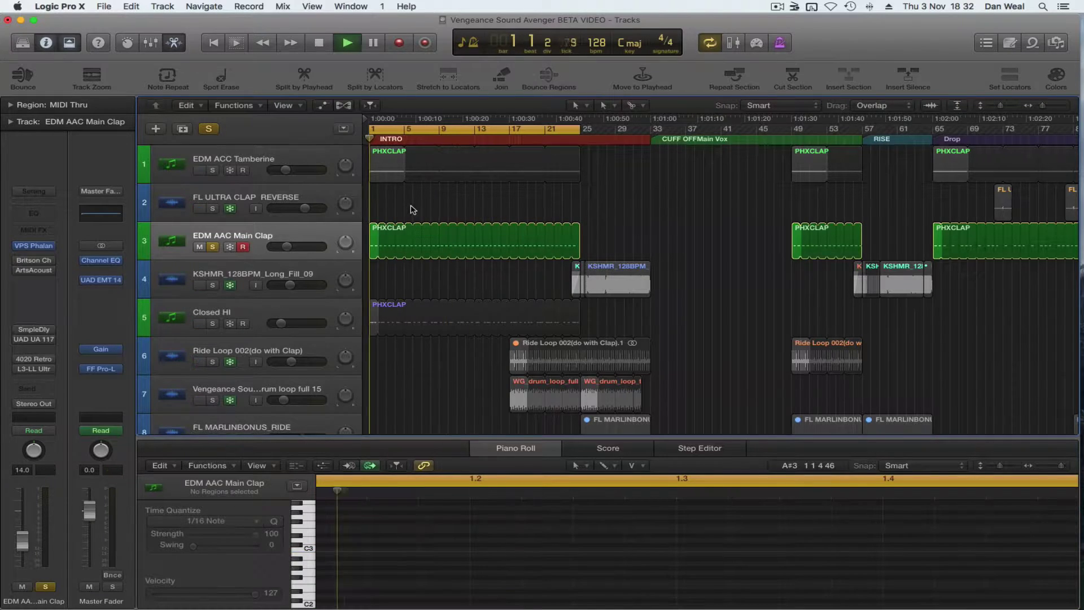
click(35, 246)
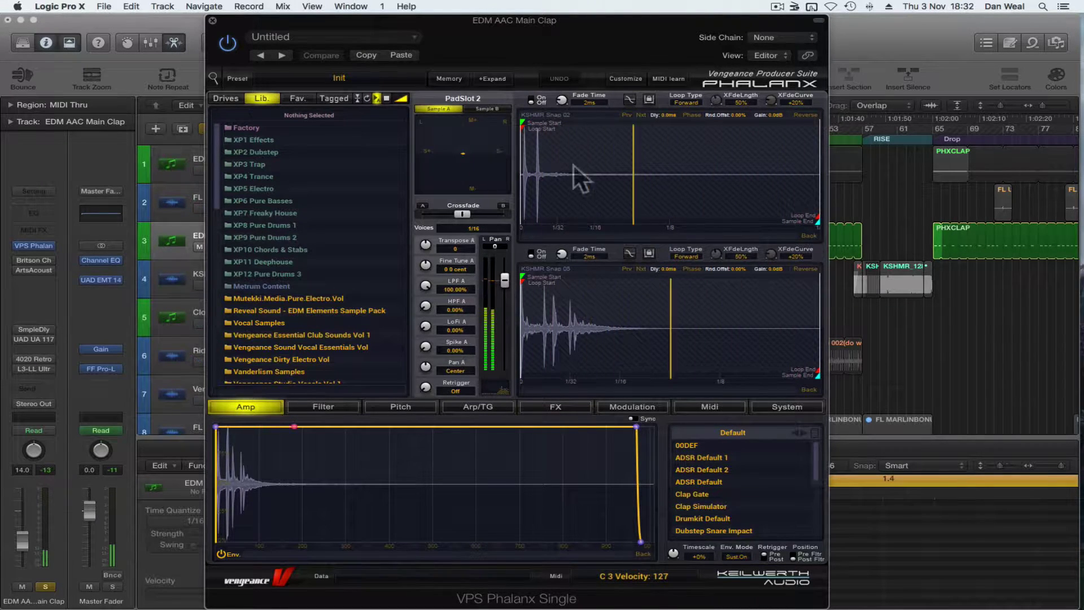
click(213, 20)
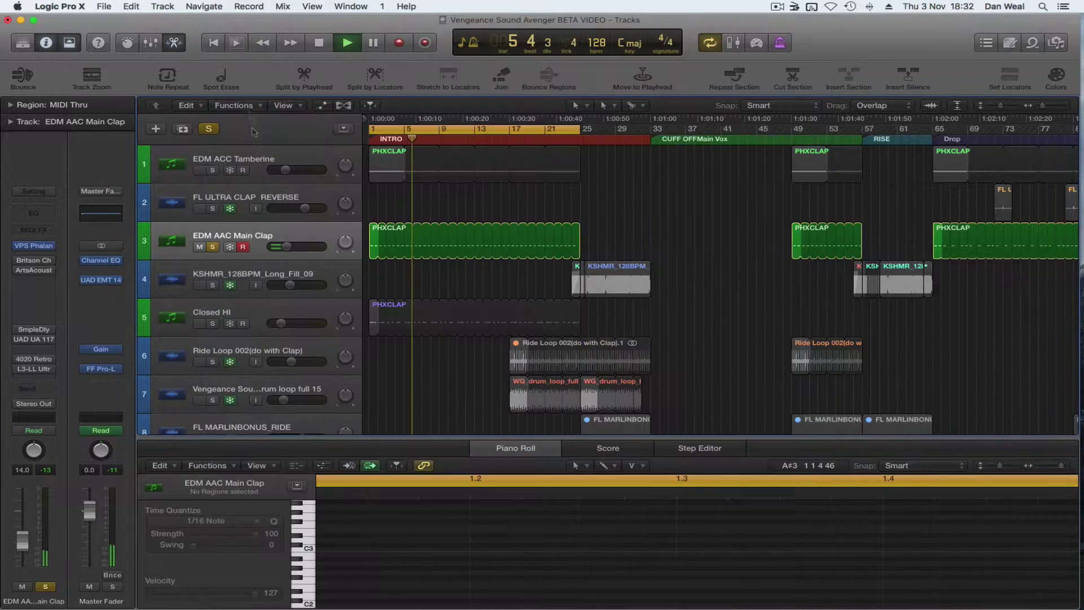
- Open the first PHXCLAP region of EDM AAC Main Clap in the Piano Roll and select its notes for inspection
click(378, 252)
click(430, 543)
key(super+Left)
key(super+Right)
key(super+Right)
drag(407, 532, 775, 570)
scroll(440, 302, down, 2)
scroll(441, 302, down, 4)
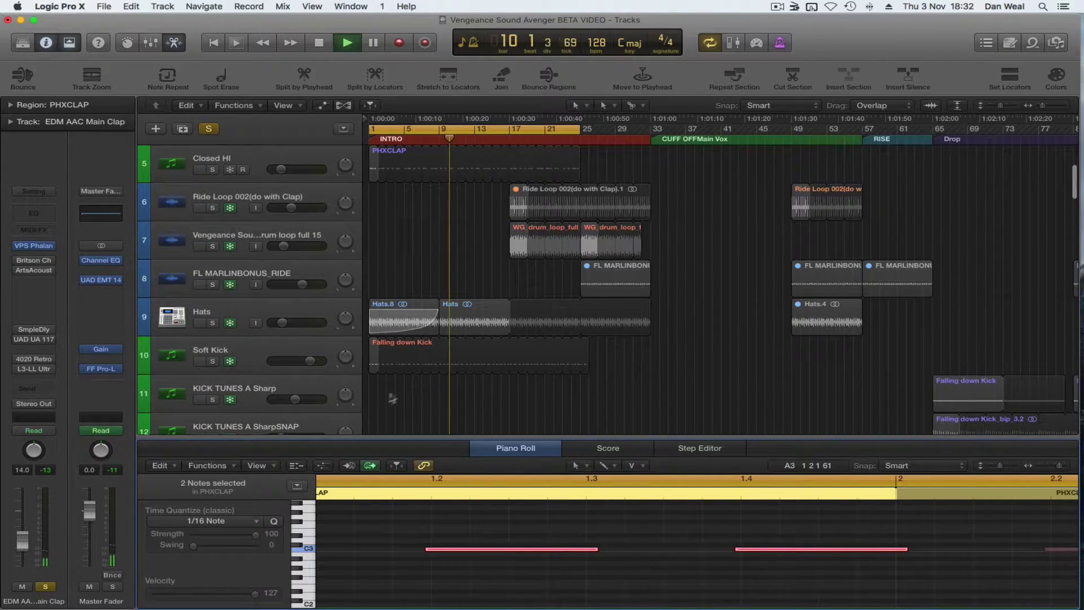
- Solo the Soft Kick track alongside the EDM AAC Main Clap and return to the clap track
click(388, 362)
click(392, 540)
key(super+a)
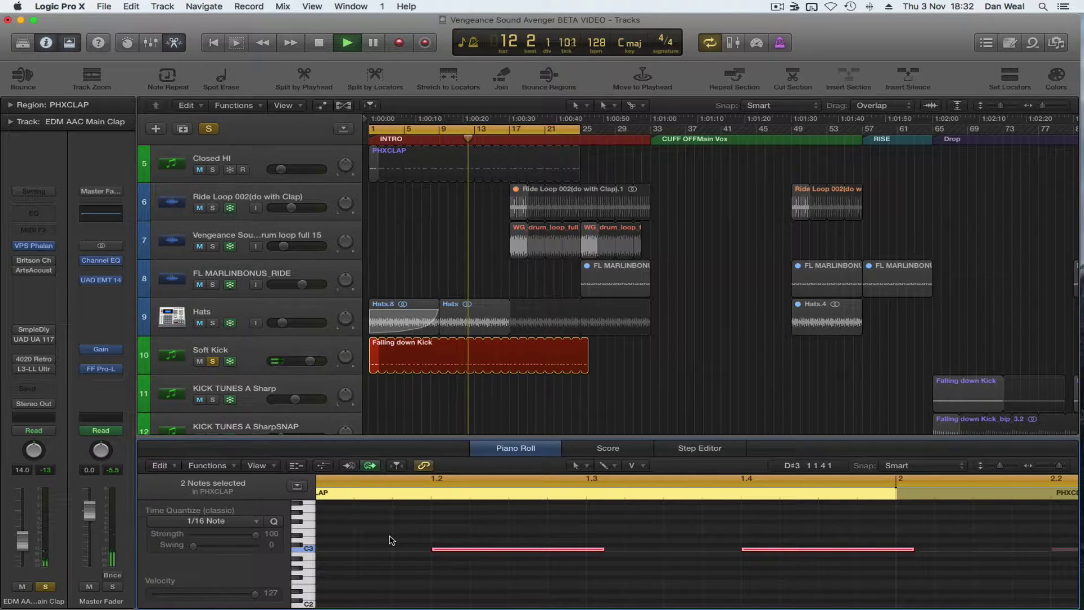
key(super+z)
scroll(423, 535, up, 5)
click(404, 318)
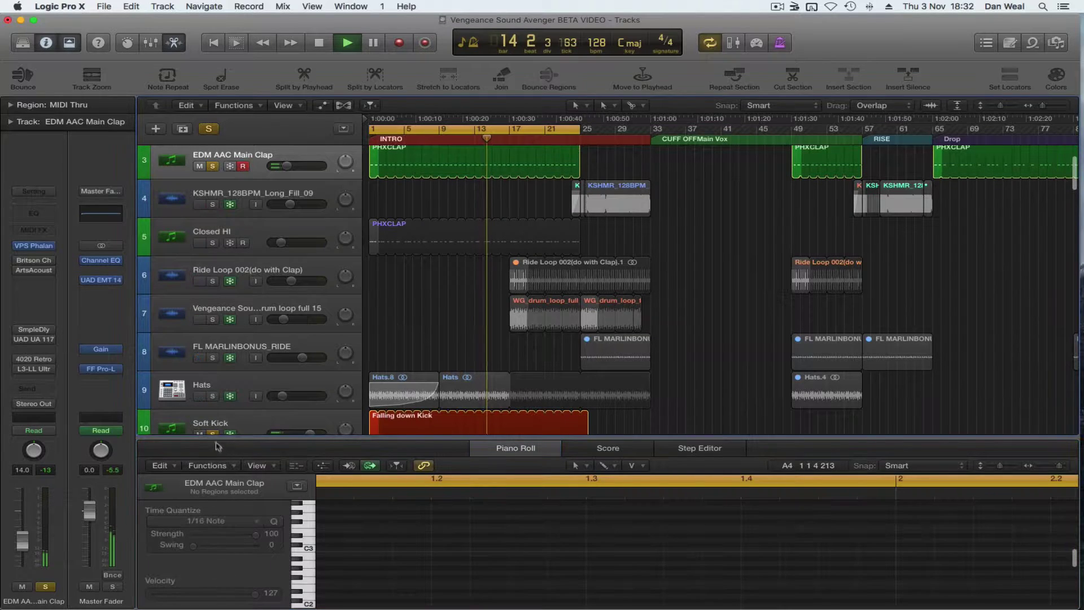
scroll(190, 209, up, 3)
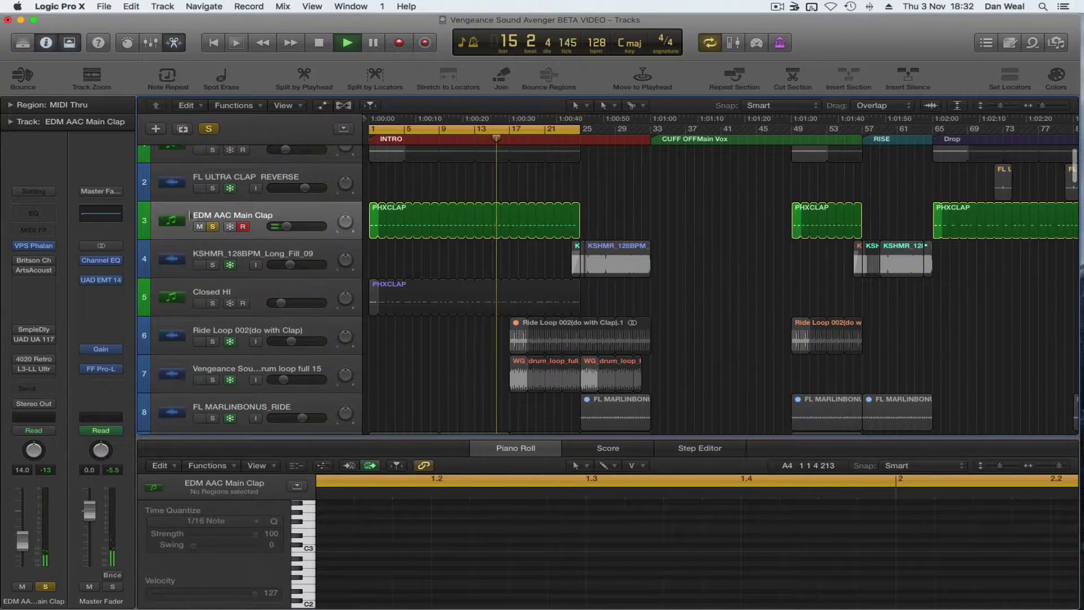
- Activate the Britson Channel and ArtsAcoustic Reverb on the EDM AAC Main Clap track, view their settings and close both windows
click(37, 262)
drag(462, 95, 443, 97)
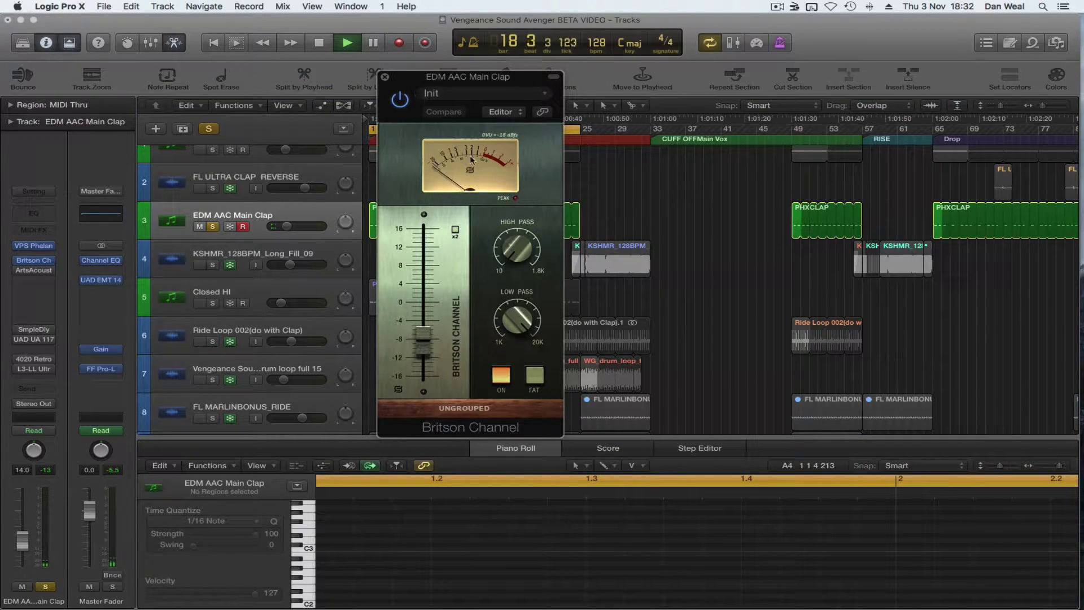
click(385, 76)
mouse_move(34, 273)
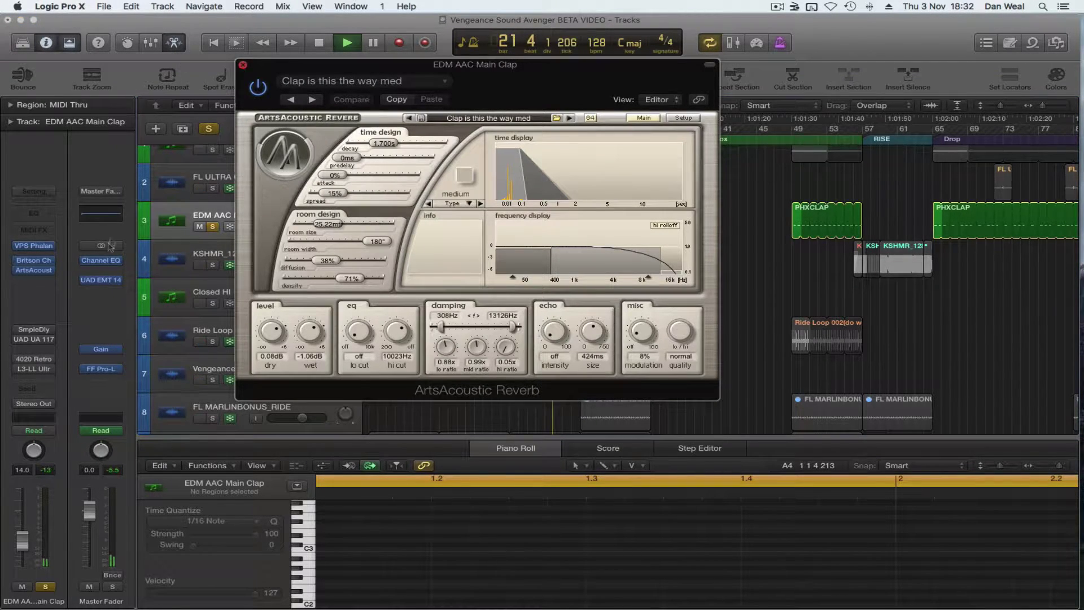
click(243, 65)
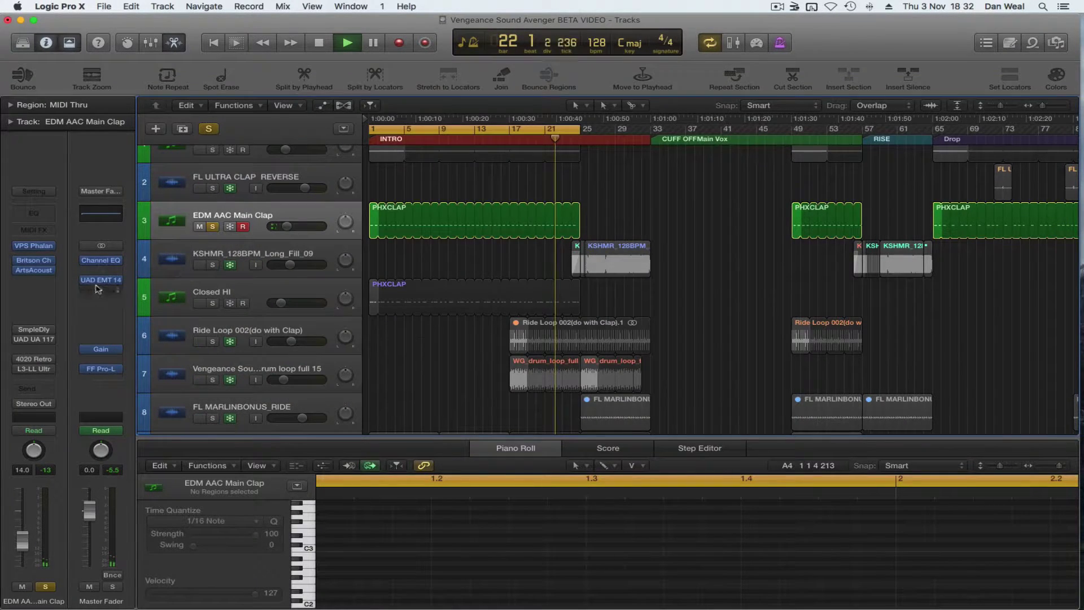
- Activate Sample Delay and the UAD UA 1176 Rev A on the EDM AAC Main Clap track, closing each plugin window
click(35, 331)
click(42, 52)
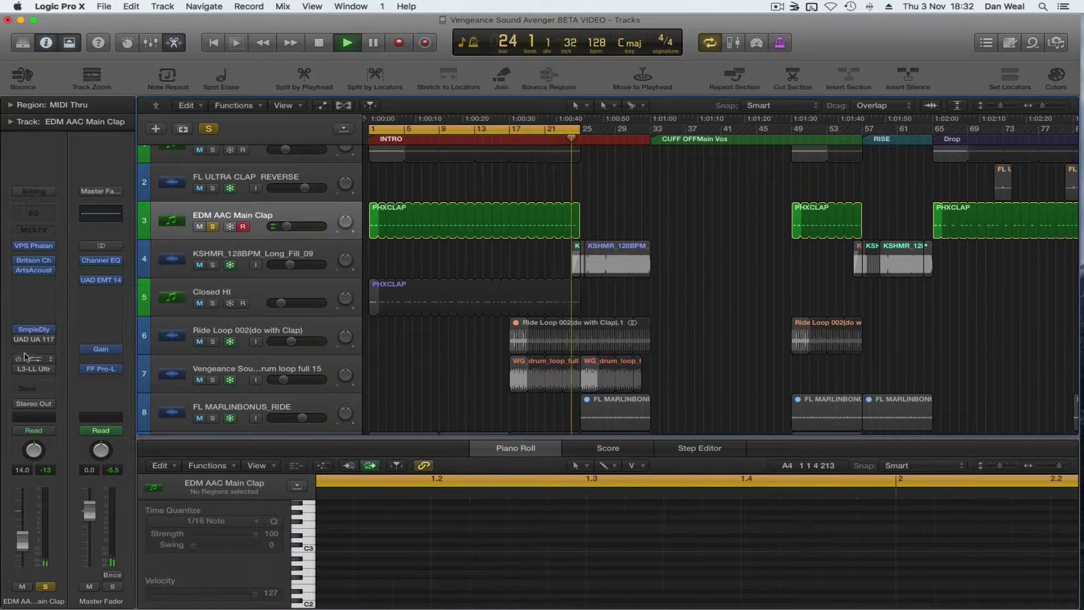
click(35, 341)
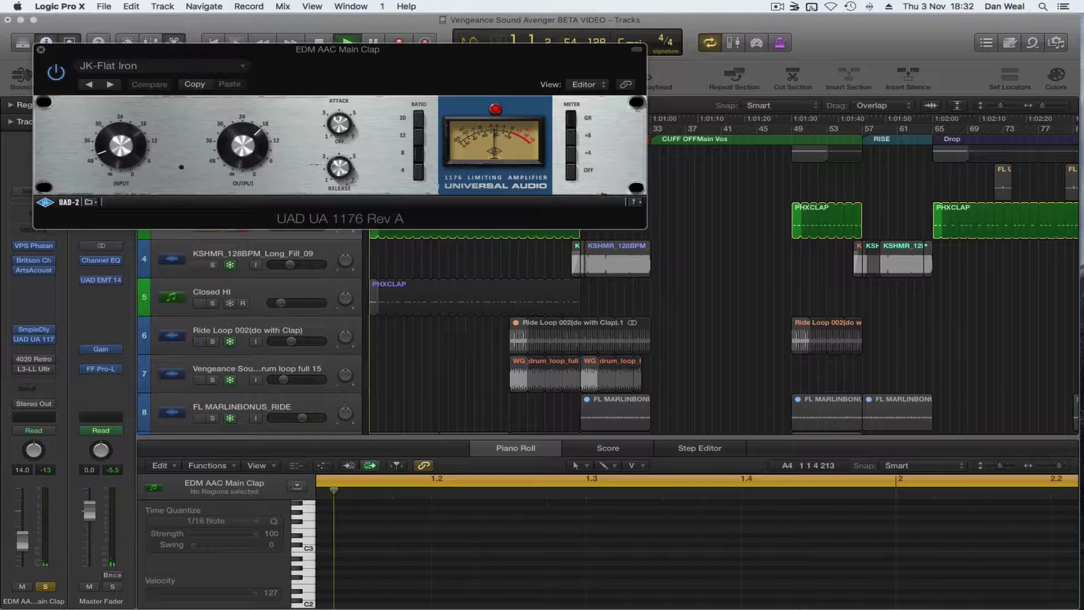
click(41, 50)
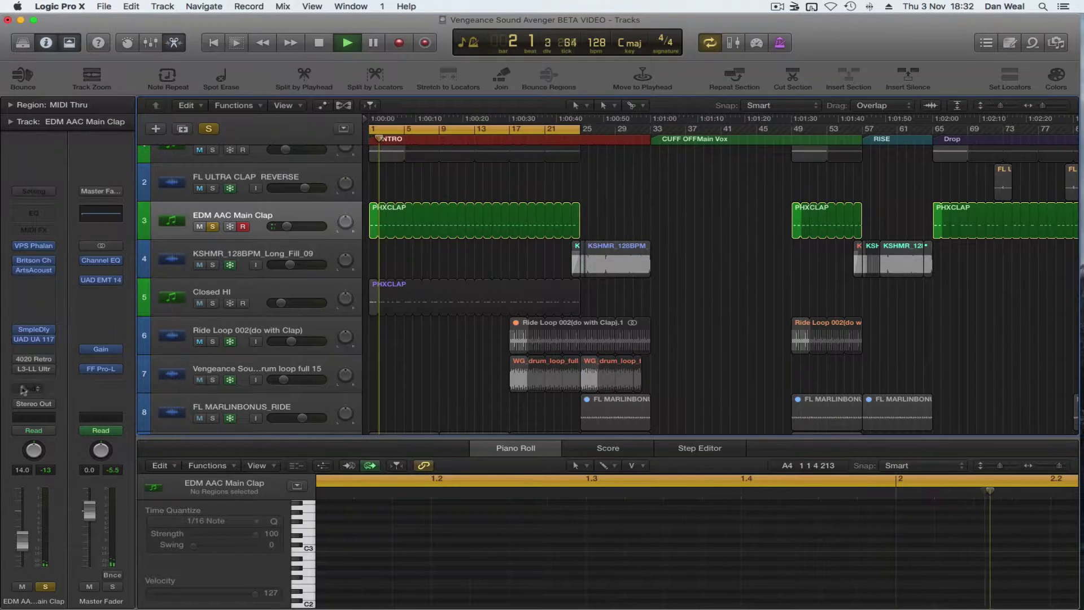
- Activate the 4020 Retro EQ and L3-LL Ultramaximizer on the EDM AAC Main Clap track, view their settings and close the windows
click(34, 358)
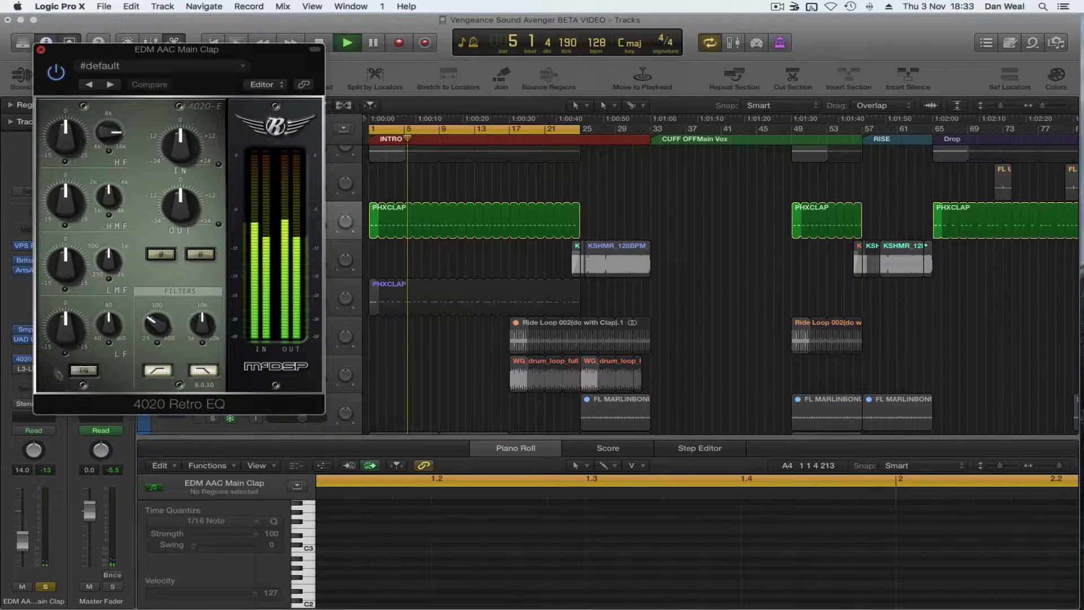
click(40, 49)
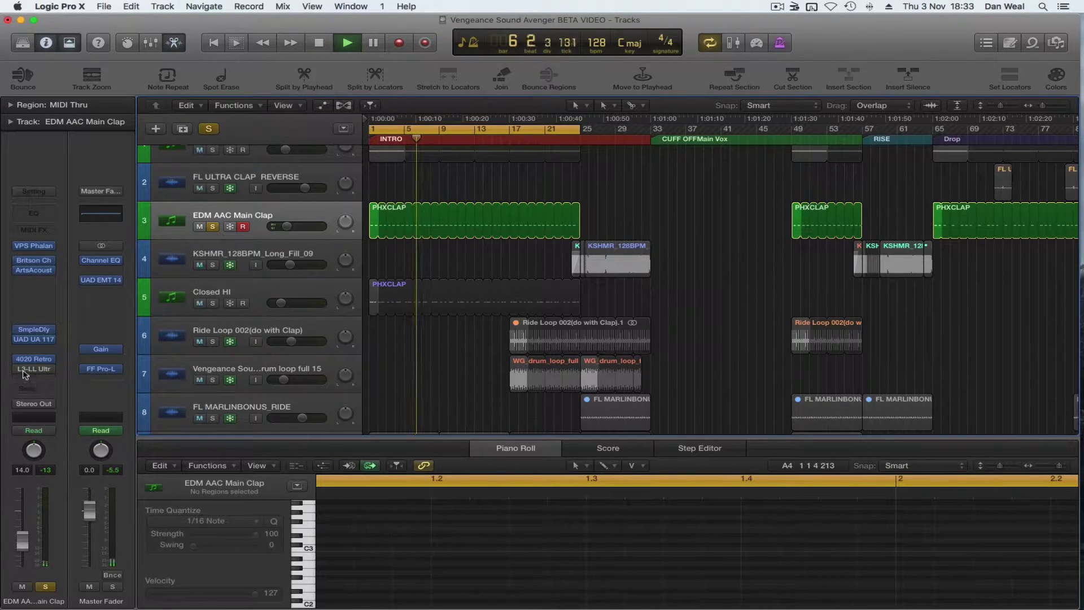
click(31, 370)
click(50, 151)
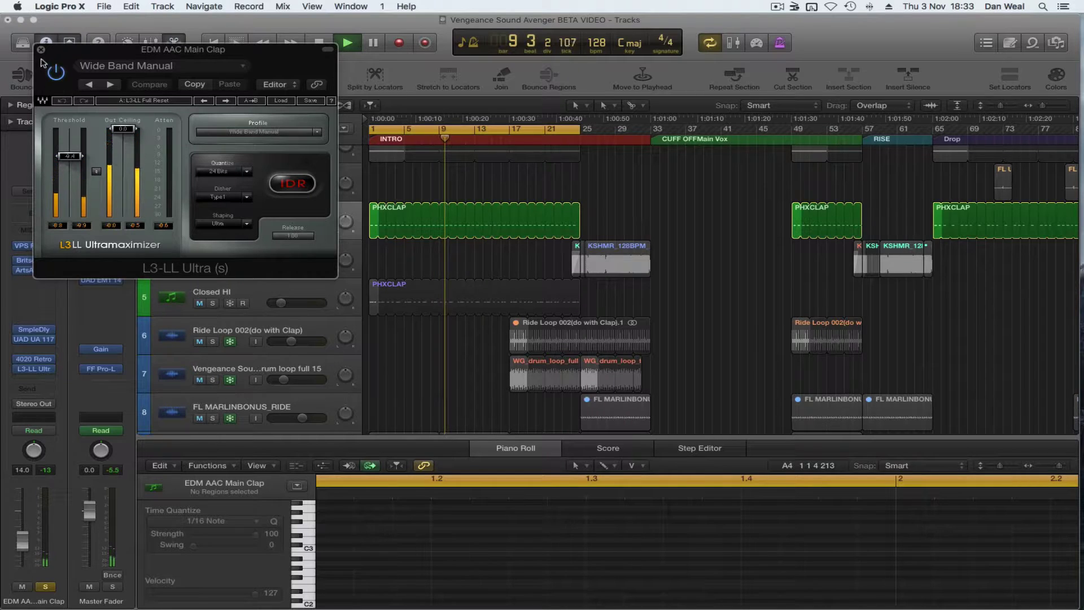
key(v)
- Clear the clap solo, solo the Closed HI track instead and play it from the start of the song
scroll(449, 283, up, 1)
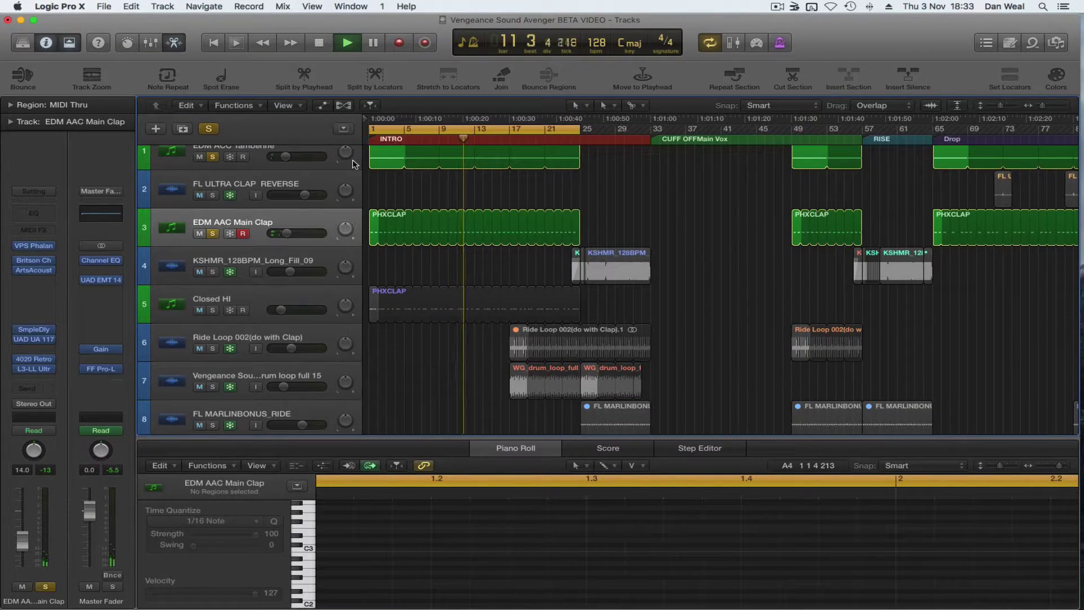
click(213, 233)
scroll(418, 279, down, 1)
click(262, 281)
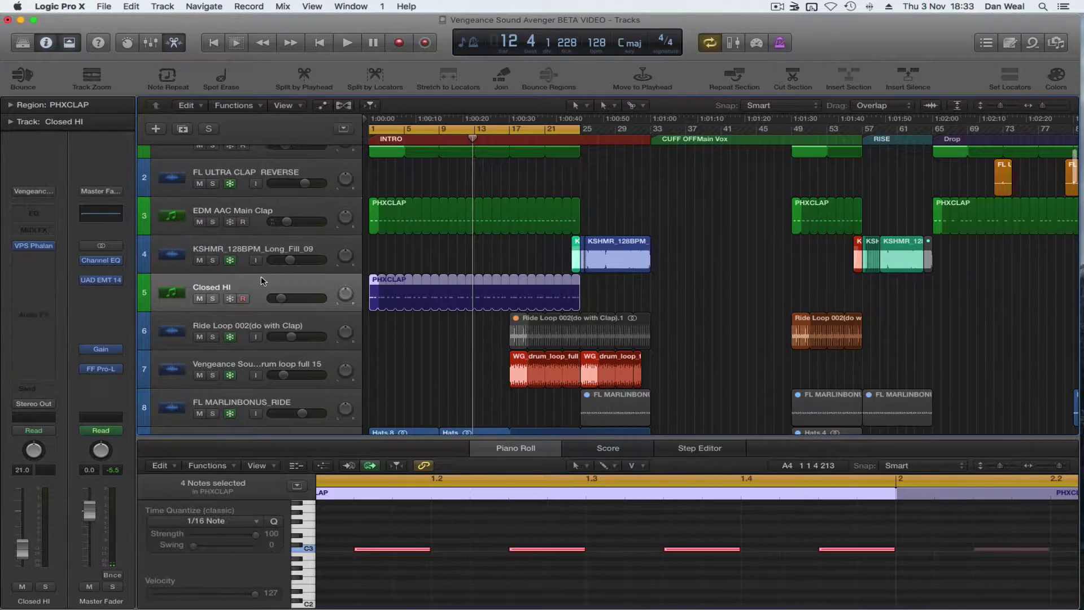
click(213, 298)
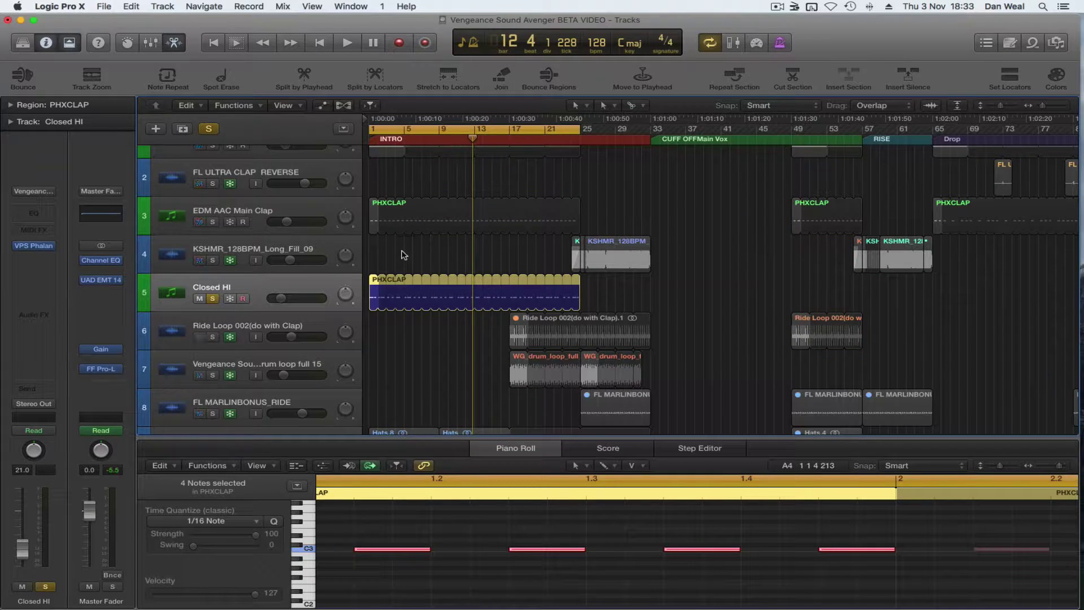
click(404, 252)
key(Return)
key(space)
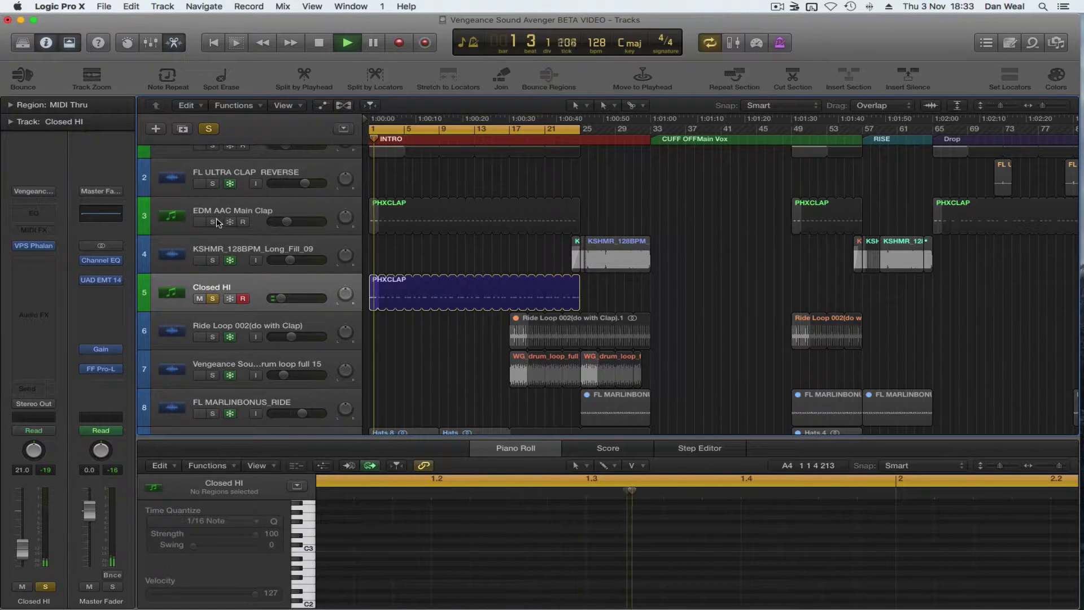
- Solo EDM AAC Main Clap and Soft Kick alongside Closed HI, and show the Closed HI region's notes in the Piano Roll
scroll(460, 251, up, 2)
click(212, 169)
click(213, 245)
scroll(316, 310, down, 1)
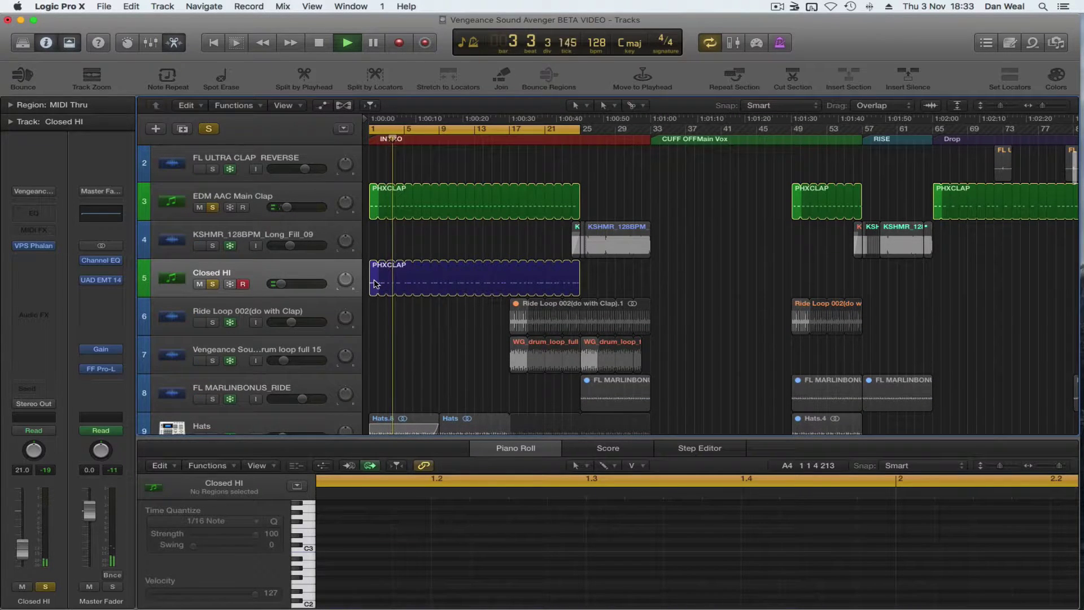
click(406, 279)
scroll(418, 350, down, 4)
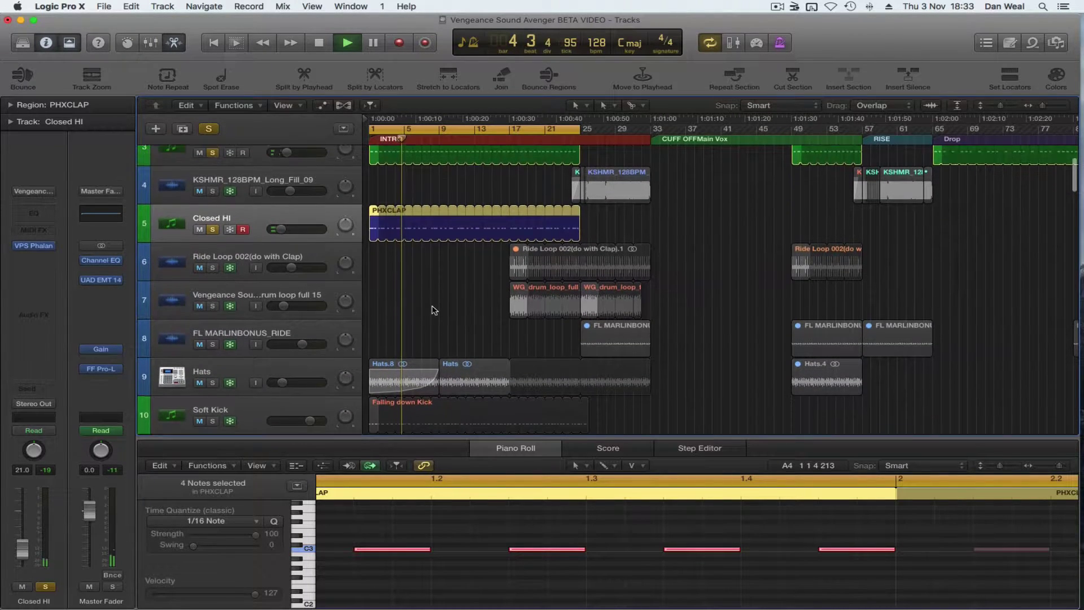
scroll(434, 316, down, 4)
scroll(434, 315, up, 1)
click(212, 201)
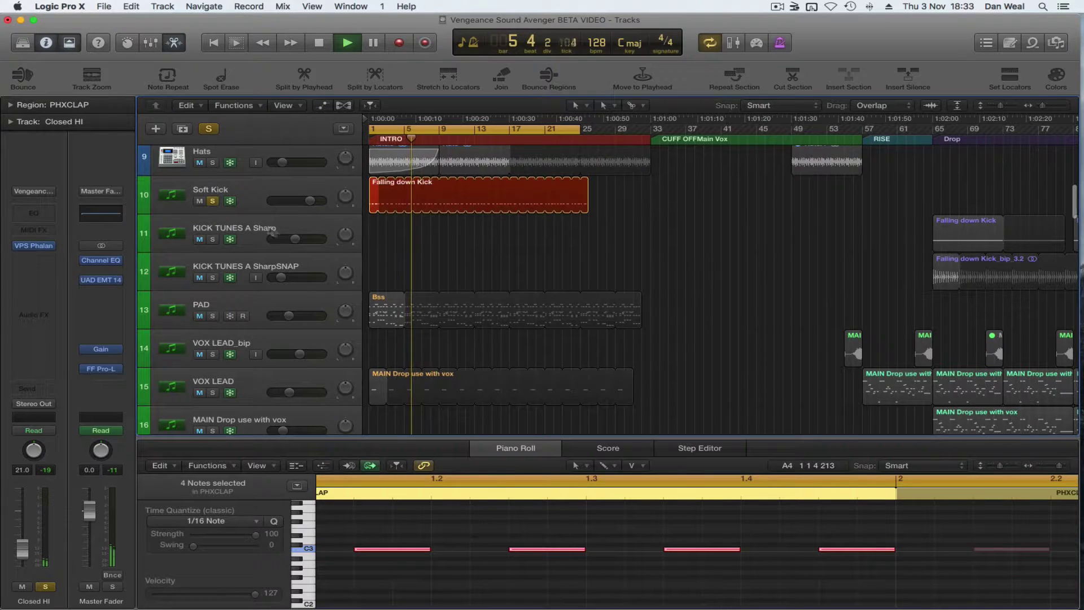
scroll(234, 263, up, 2)
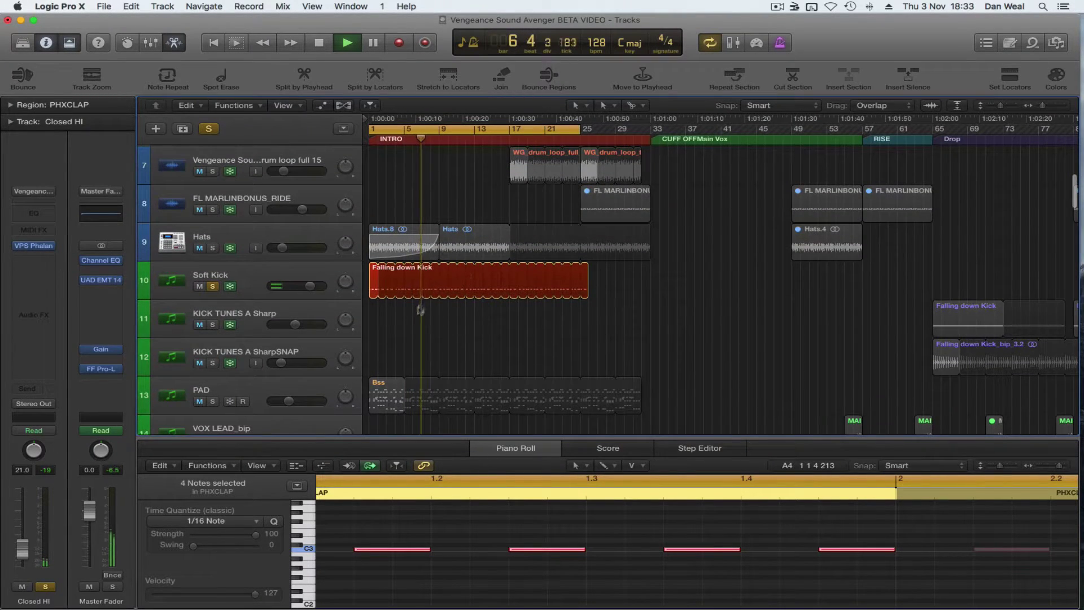
- Solo the Hats track alongside Soft Kick, play from the start and jump the playhead to about bar 9
click(229, 245)
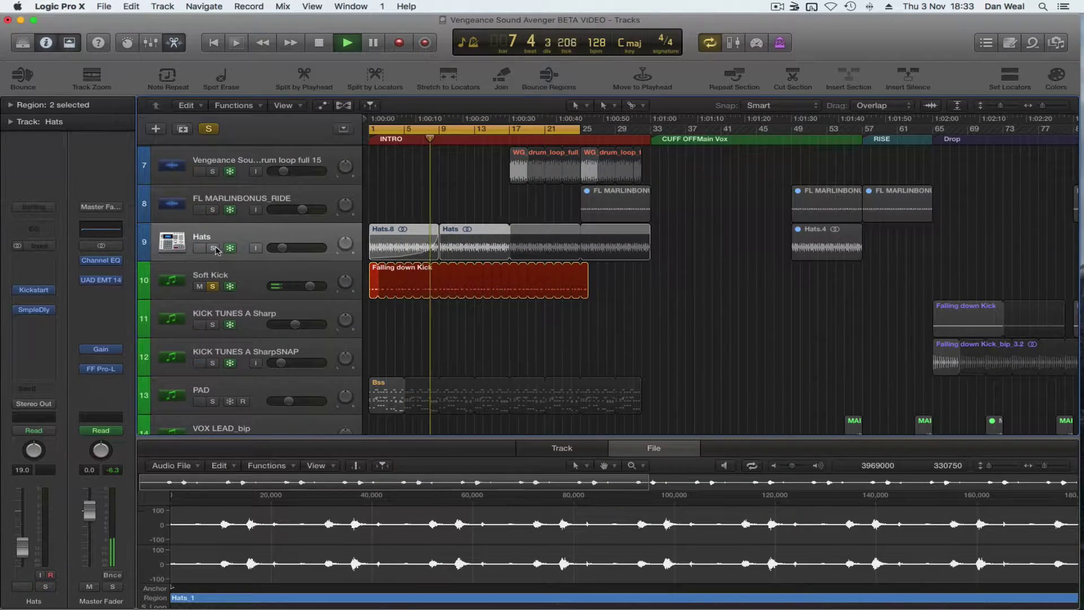
click(214, 249)
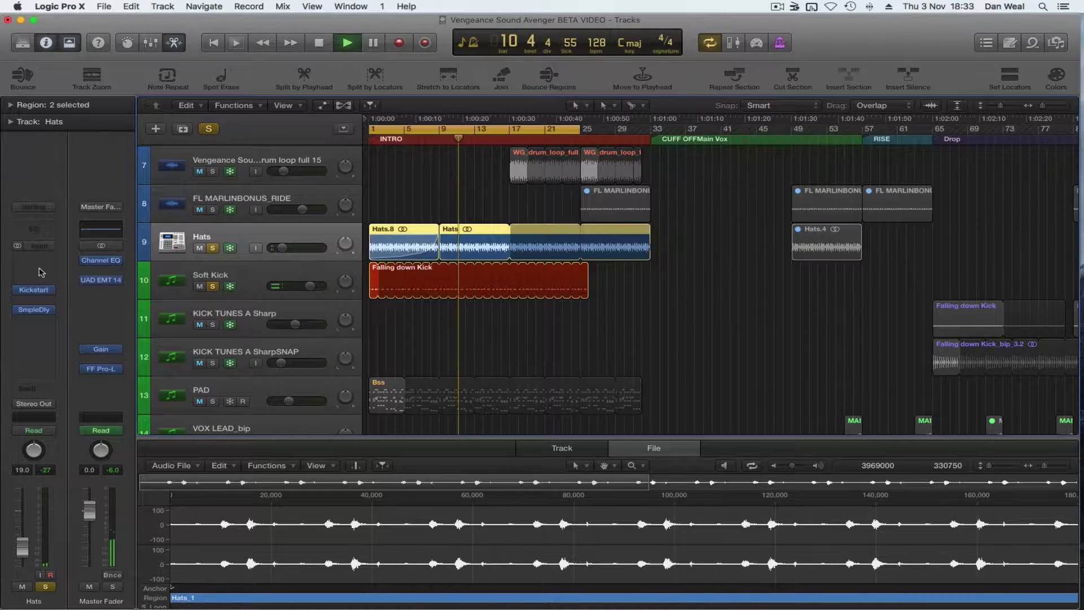
key(Return)
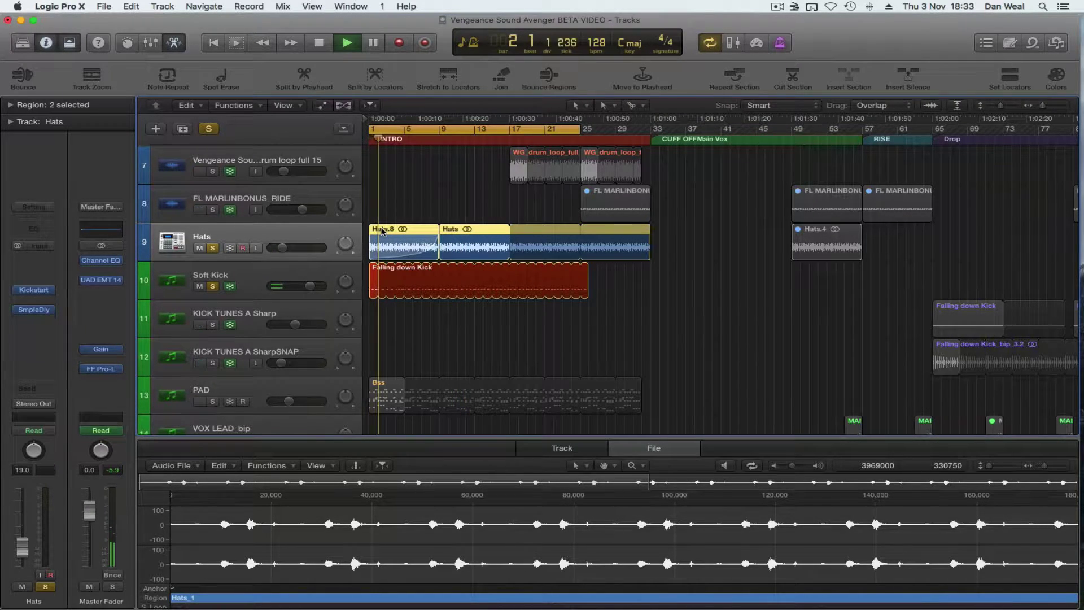
click(446, 141)
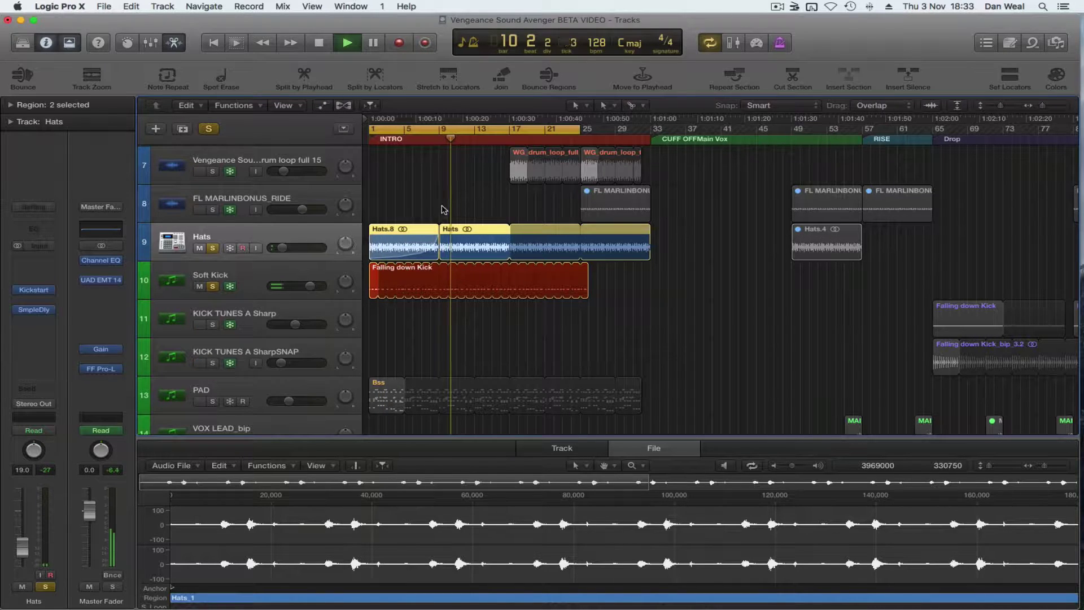
- View the Sample Delay settings on the Hats track, close the window and check the Kickstart insert
click(34, 309)
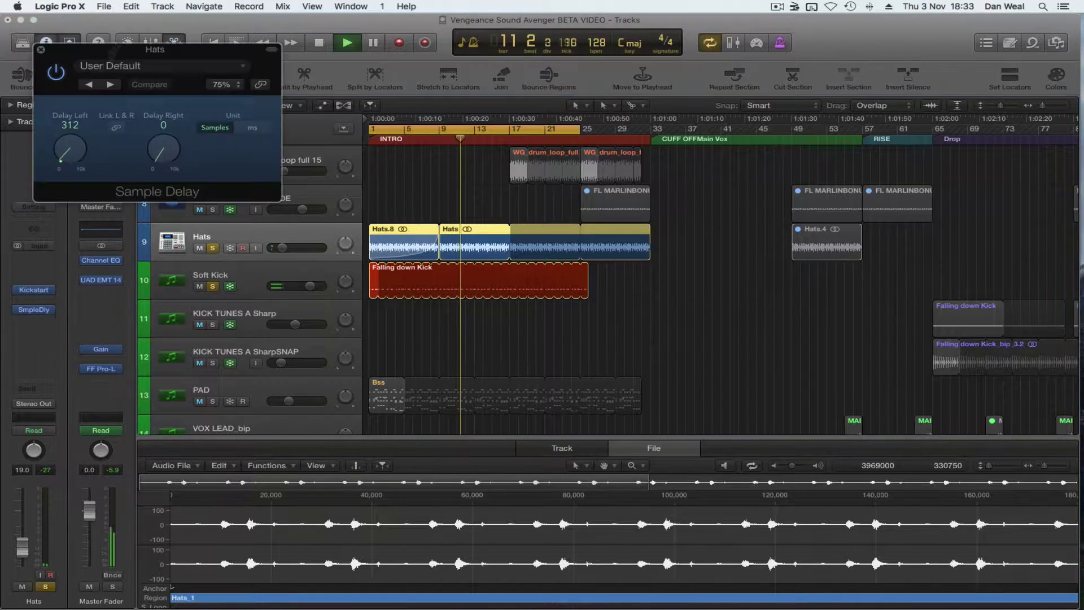
click(56, 72)
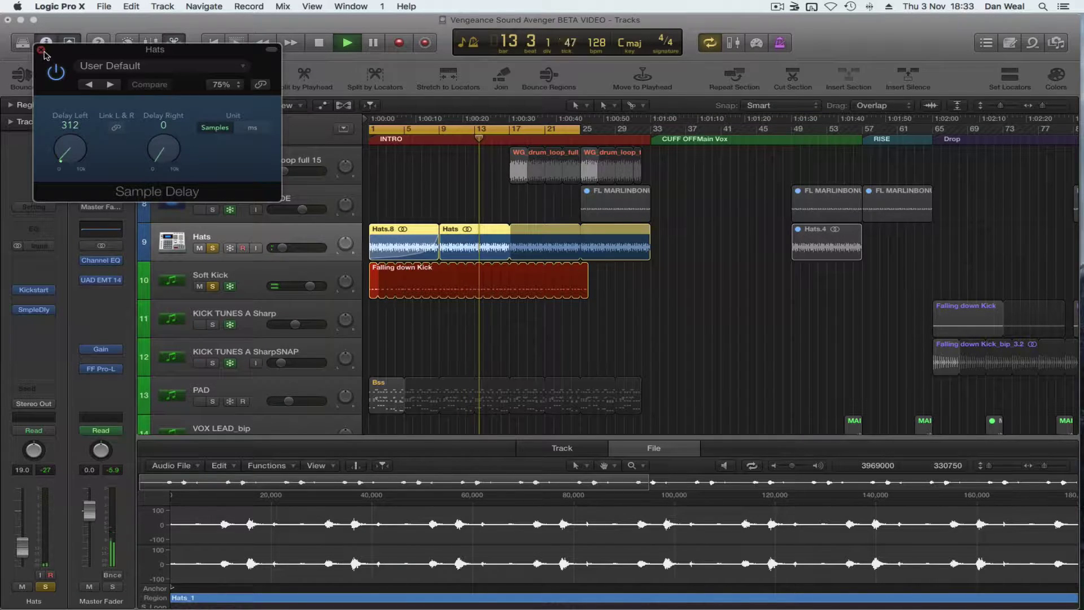
click(41, 50)
mouse_move(31, 296)
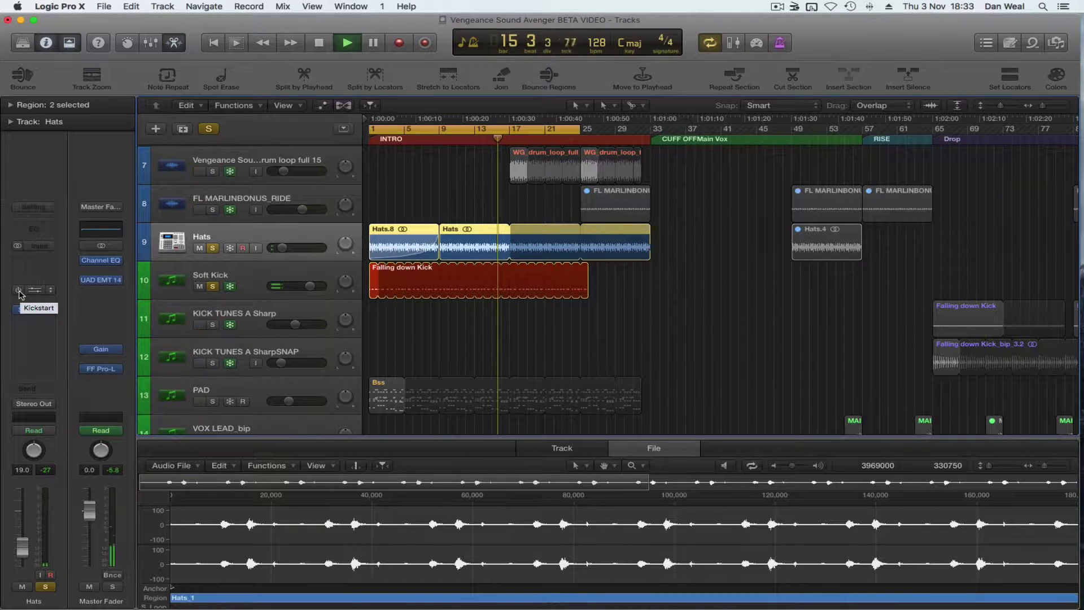
click(18, 291)
- Stop playback and clear the solos on the Hats and other tracks
key(space)
click(212, 249)
scroll(455, 323, down, 5)
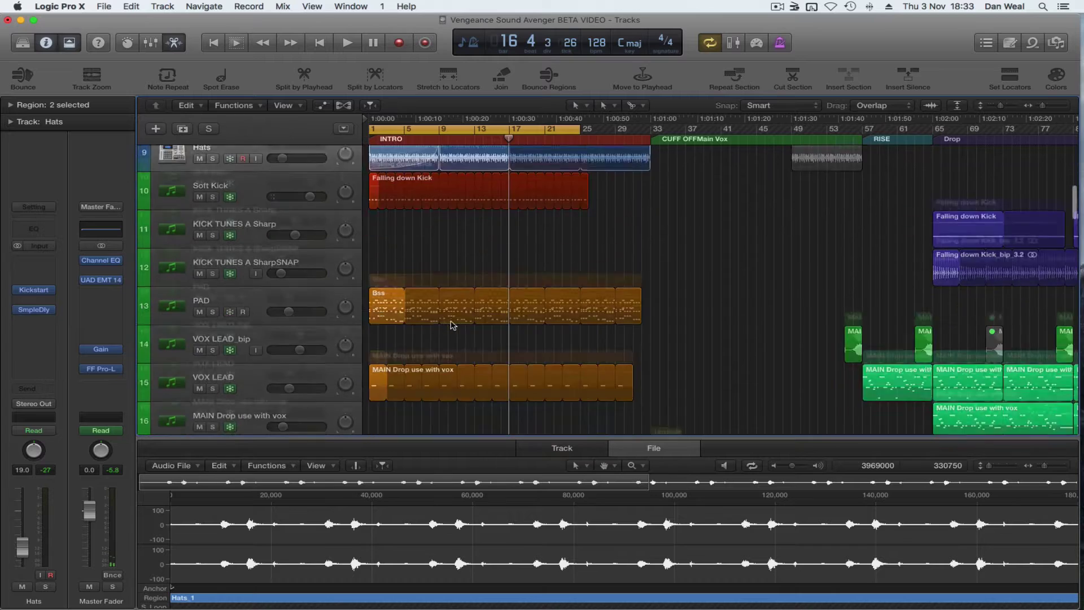
- Play the soloed VOX LEAD track with the arrangement zoomed out, view its Little AlterBoy settings and close the plugin
click(253, 279)
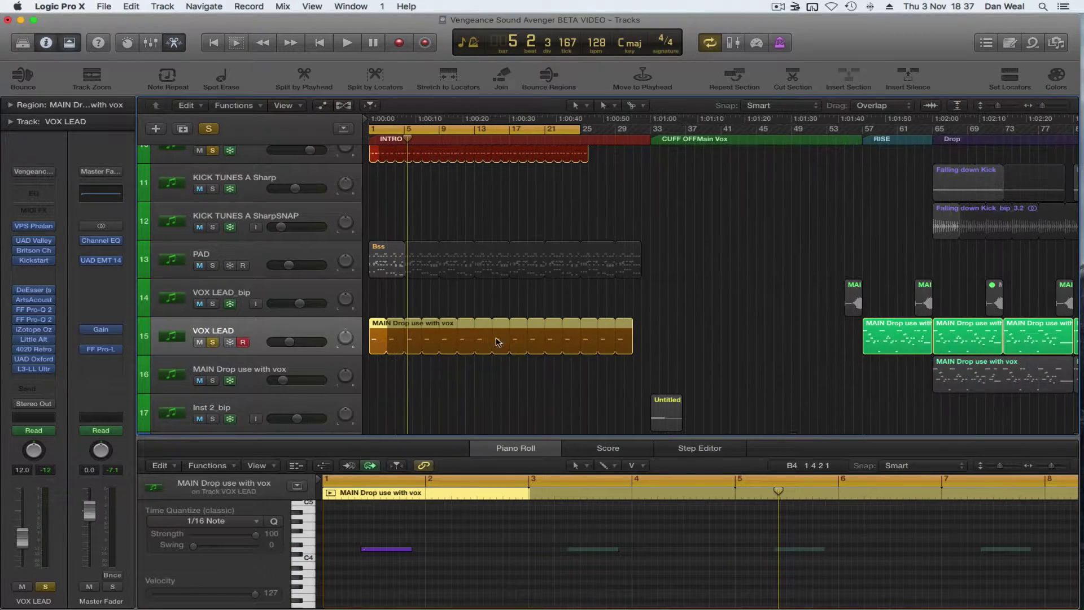
key(super+Left)
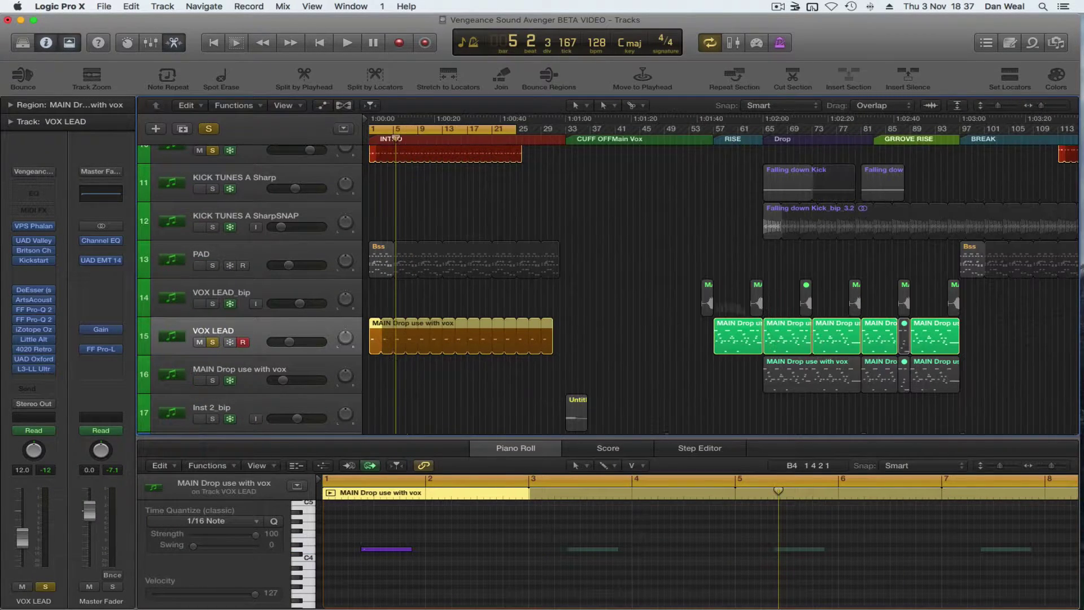
key(space)
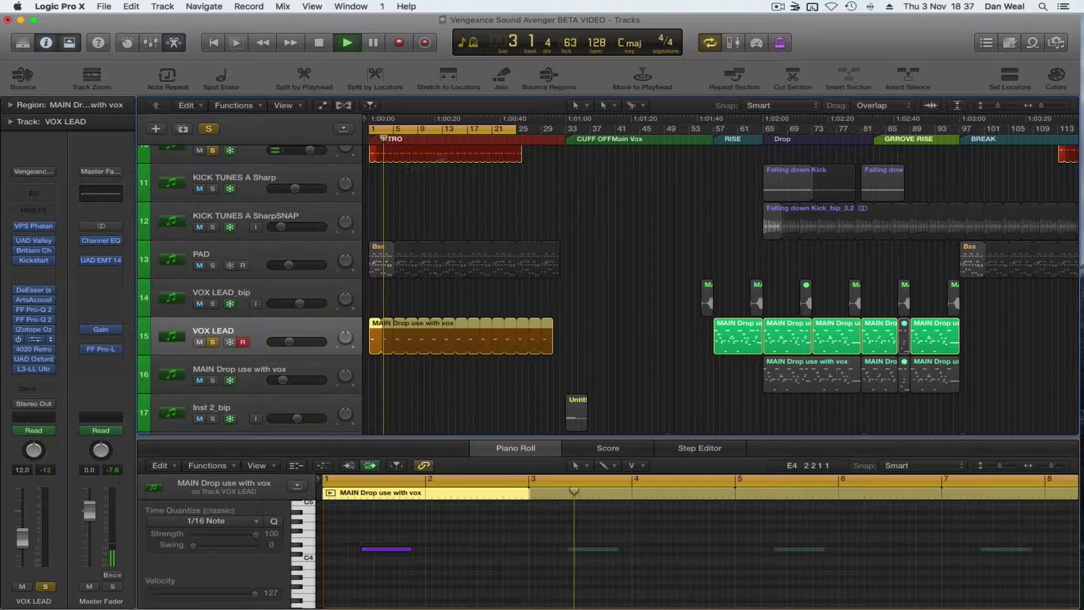
click(32, 340)
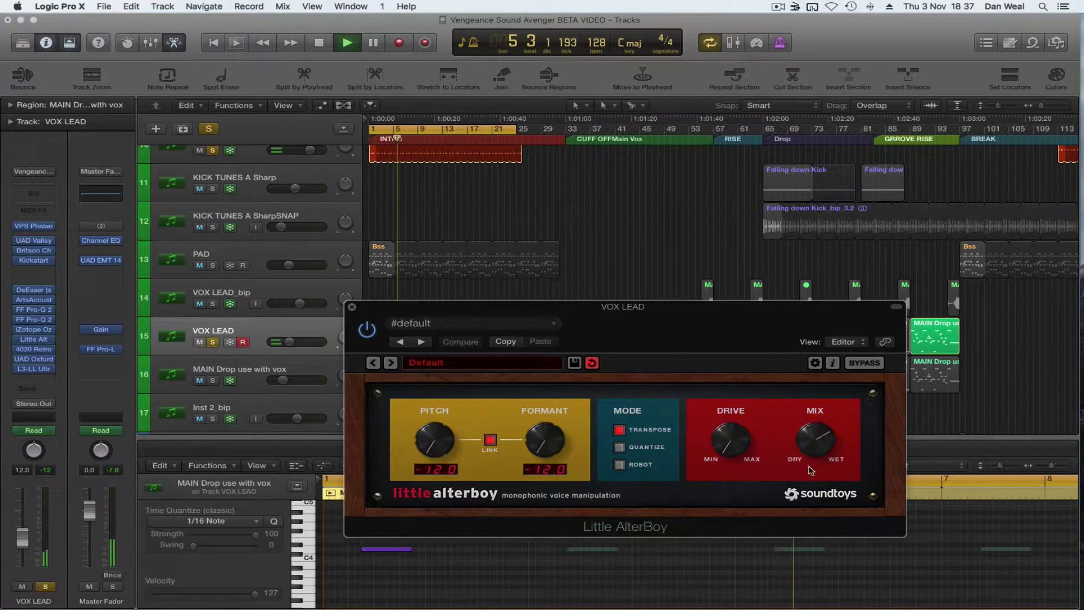
click(352, 307)
- Clear the track solos, stop playback and return to the drum tracks around Hats and Soft Kick
key(s)
scroll(399, 313, down, 4)
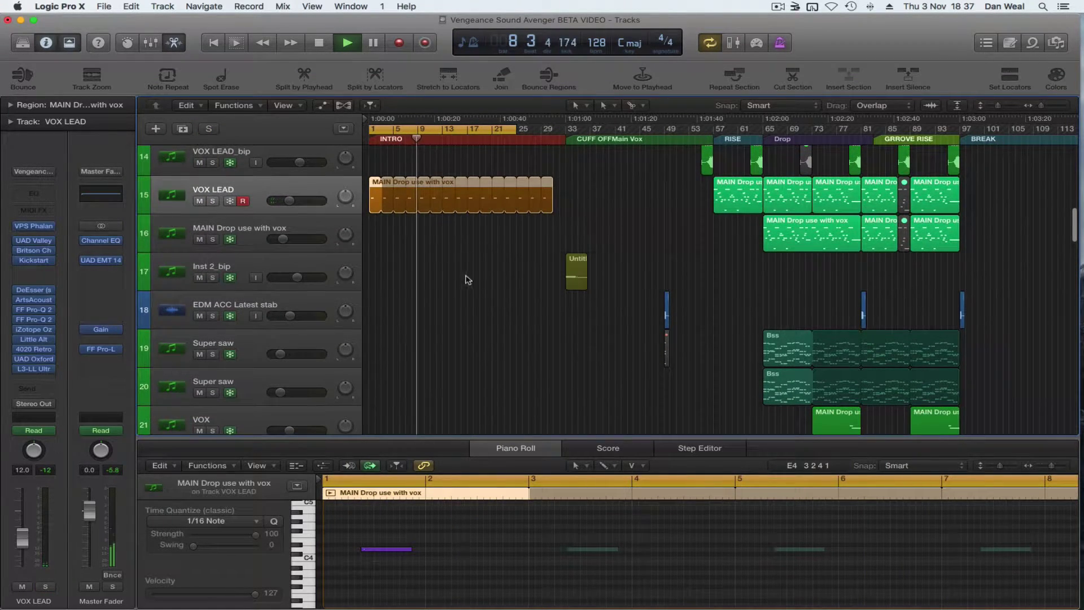
scroll(466, 279, down, 3)
key(space)
scroll(472, 279, up, 6)
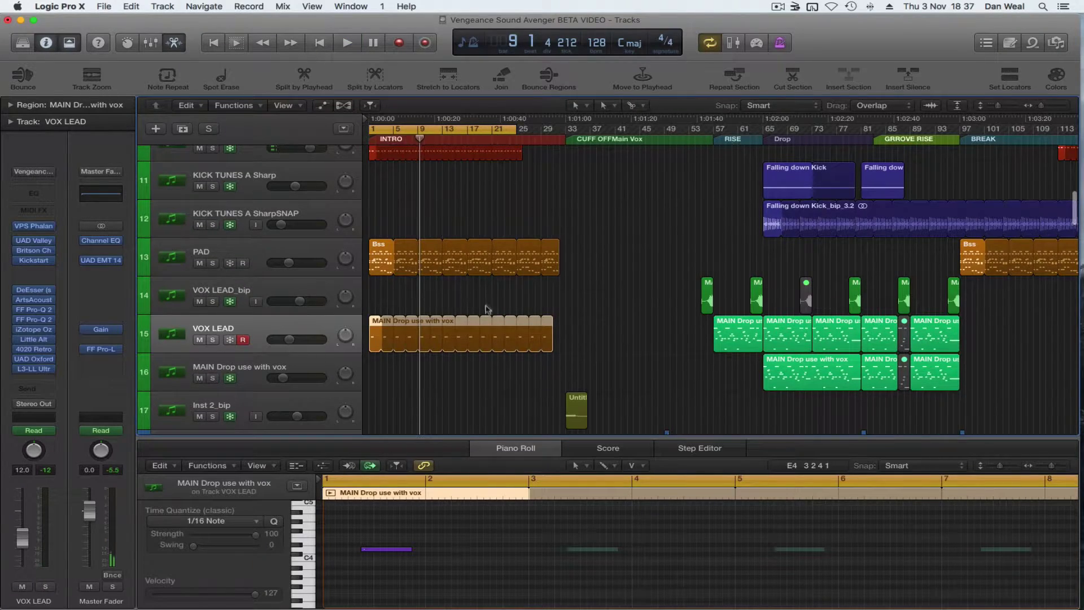
scroll(489, 305, down, 2)
scroll(485, 310, up, 6)
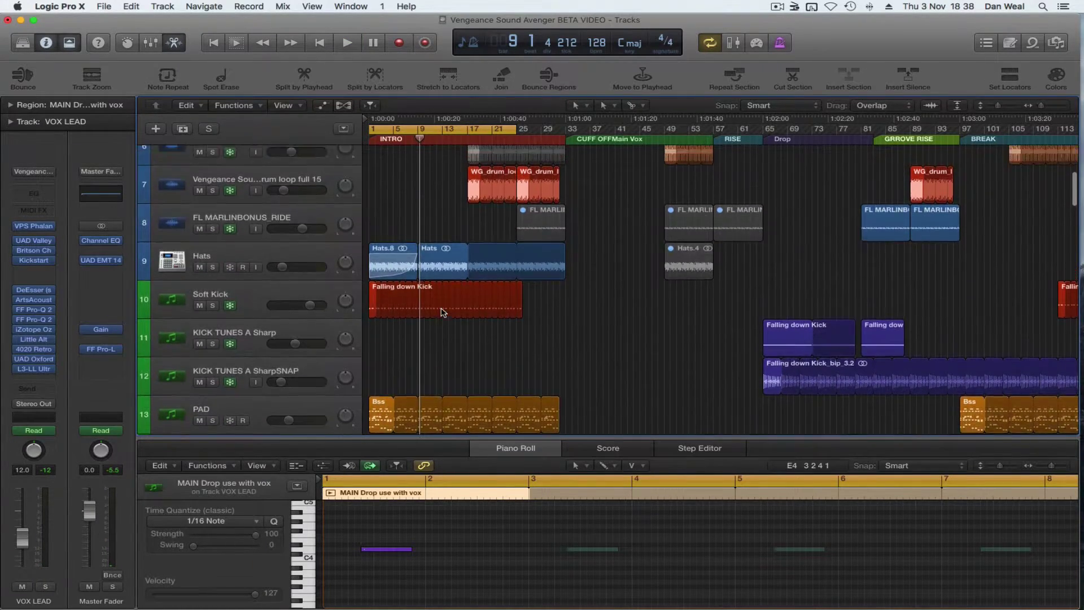
- Select the Bss track and view its automation curves, hiding the automation lanes again
scroll(444, 305, up, 5)
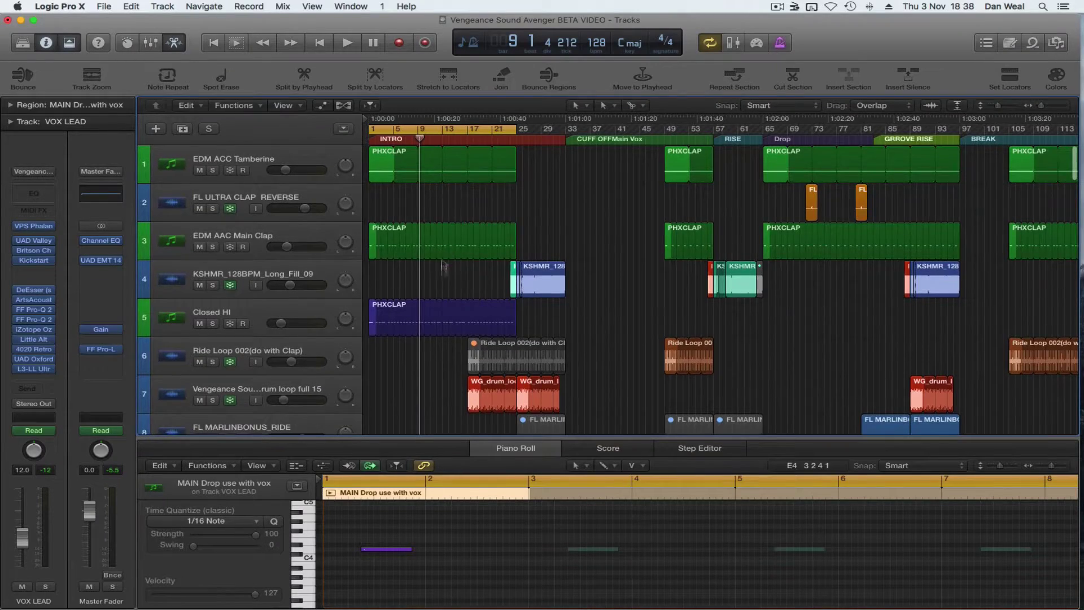
scroll(444, 259, down, 20)
scroll(438, 293, down, 12)
click(259, 295)
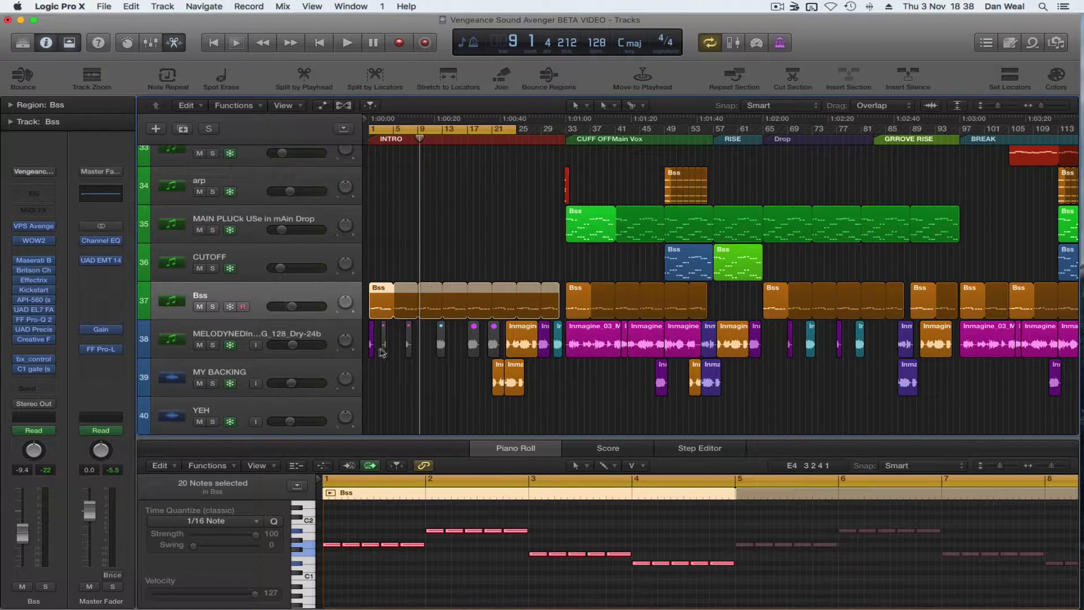
key(a)
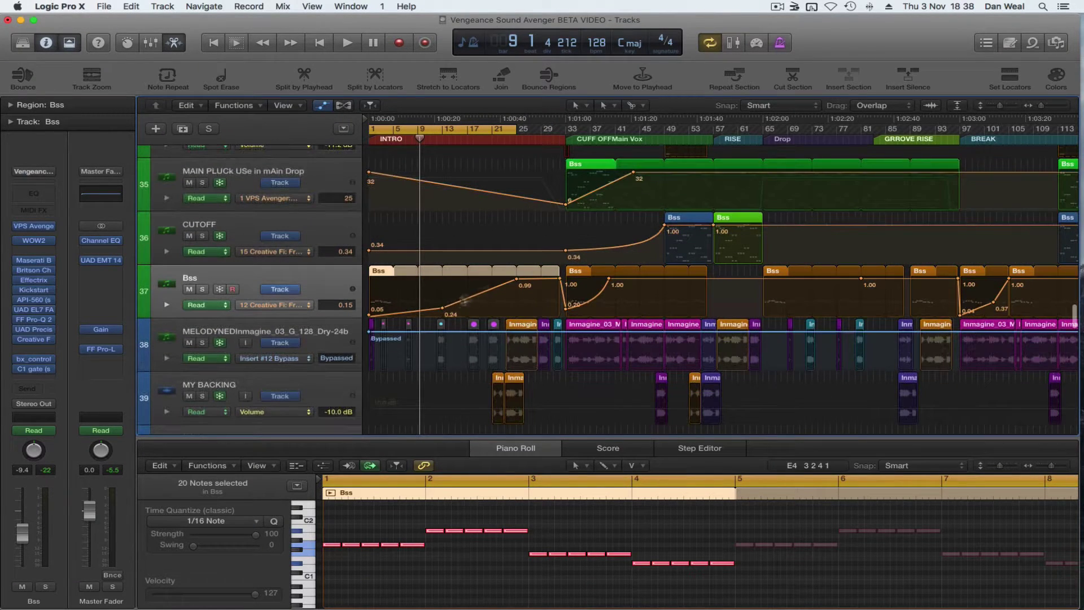
key(a)
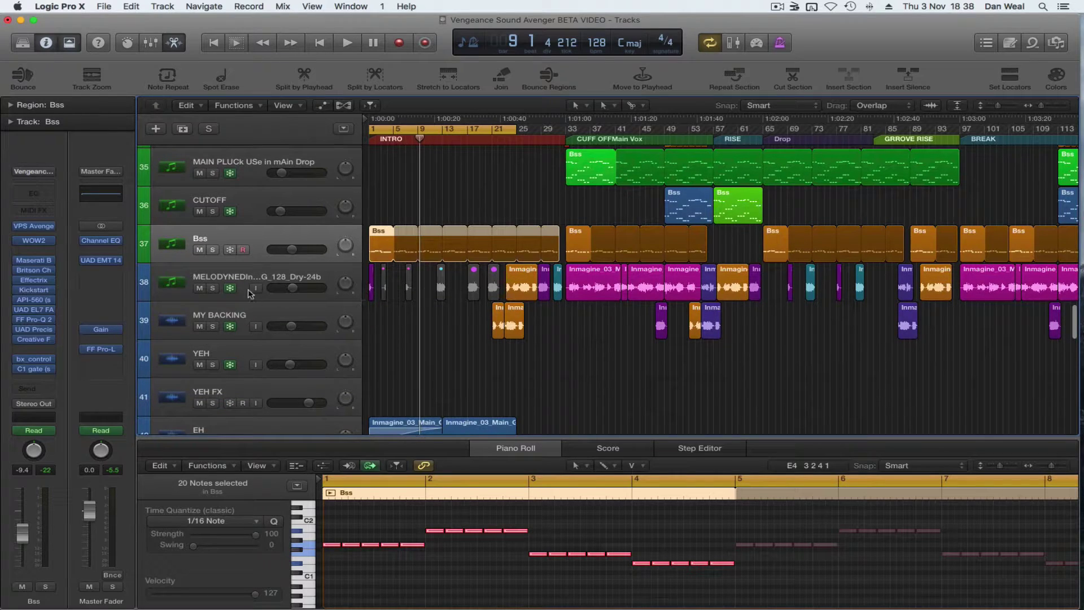
- Play the soloed MELODYNED vocal track, clear its solo and stop playback near the EH track
click(241, 277)
key(s)
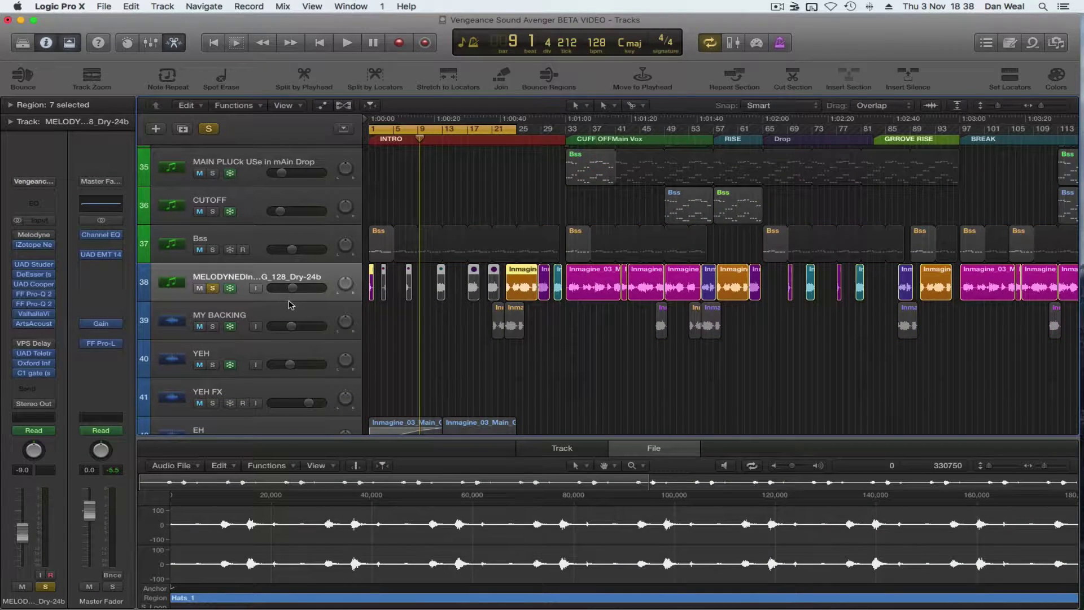
key(Return)
key(space)
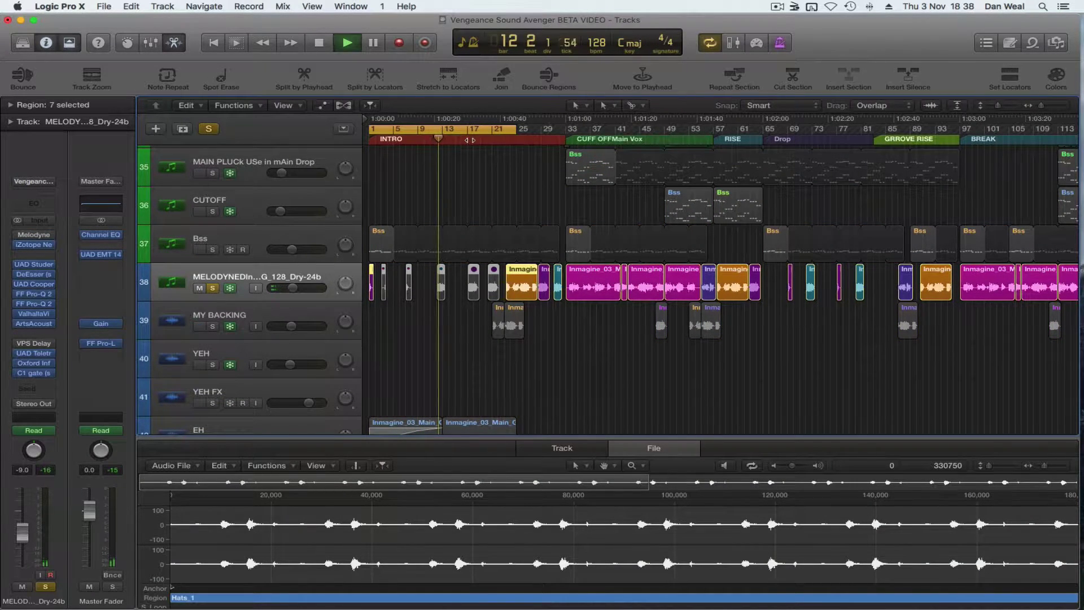
click(214, 288)
scroll(355, 312, down, 5)
key(space)
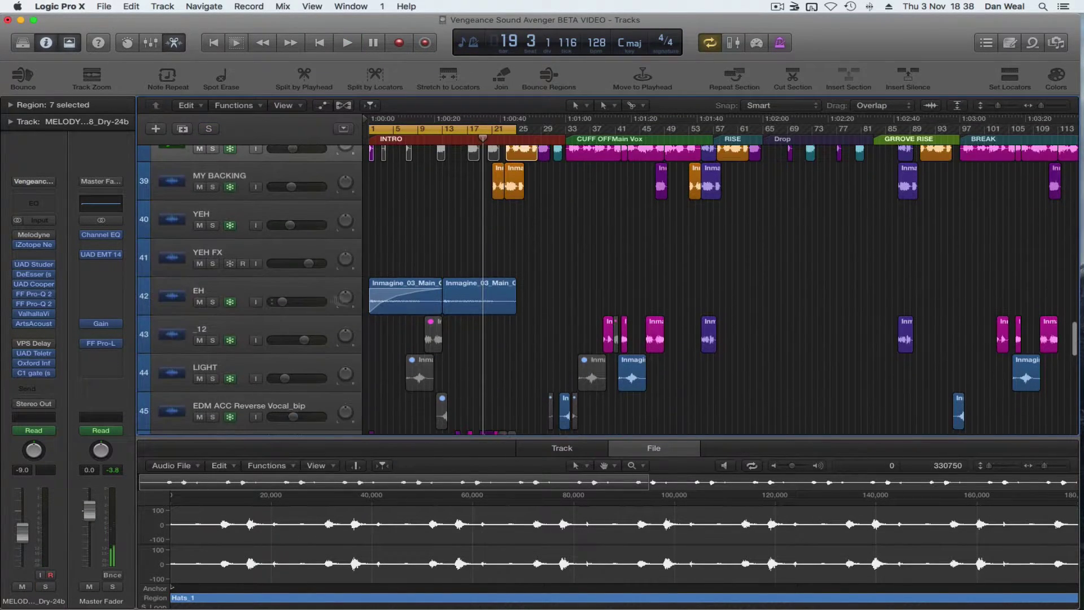
- Play the soloed EH track from the start and view the YEH FX track's VPS Delay settings, closing the plugin window
click(212, 302)
click(265, 291)
key(Return)
key(space)
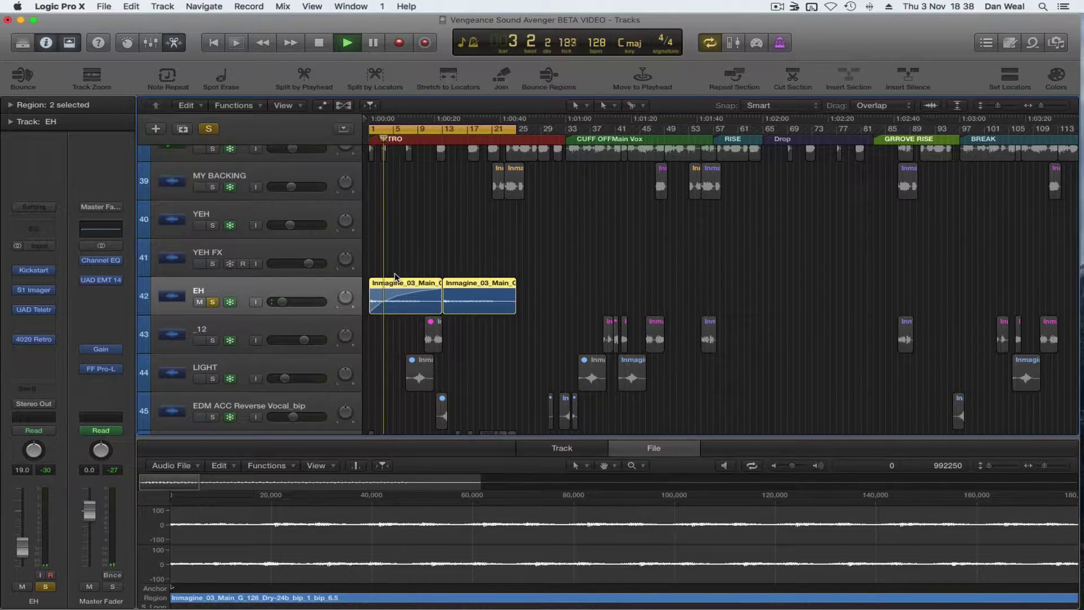
click(263, 253)
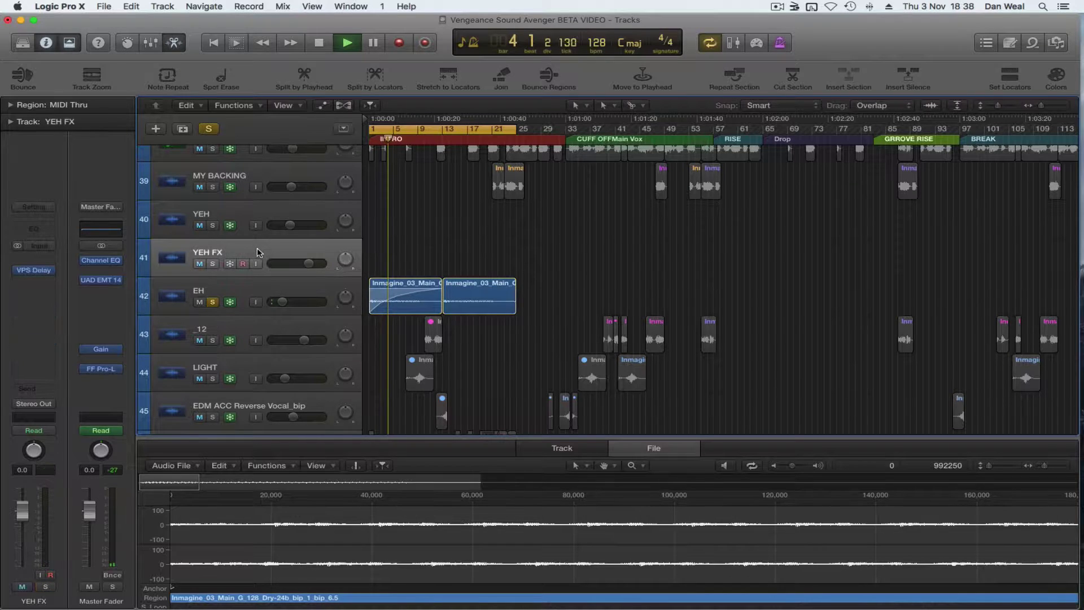
click(35, 271)
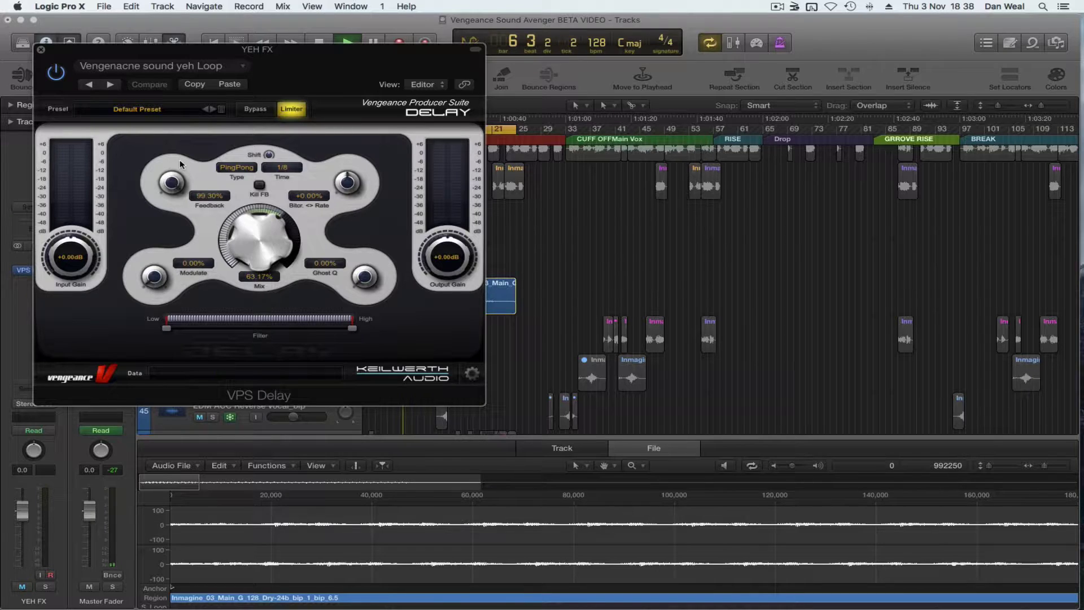
click(41, 49)
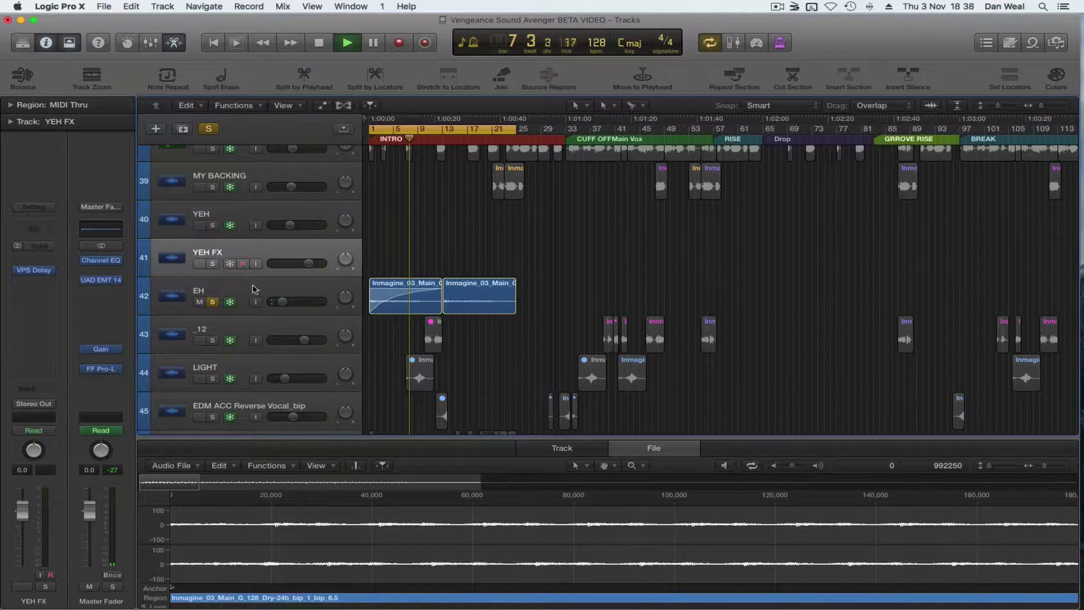
- Clear the EH solo and look through the downlifter, impact, riser and uplifter tracks down to the Master Fader
click(212, 302)
click(215, 301)
scroll(536, 290, down, 2)
scroll(536, 290, down, 15)
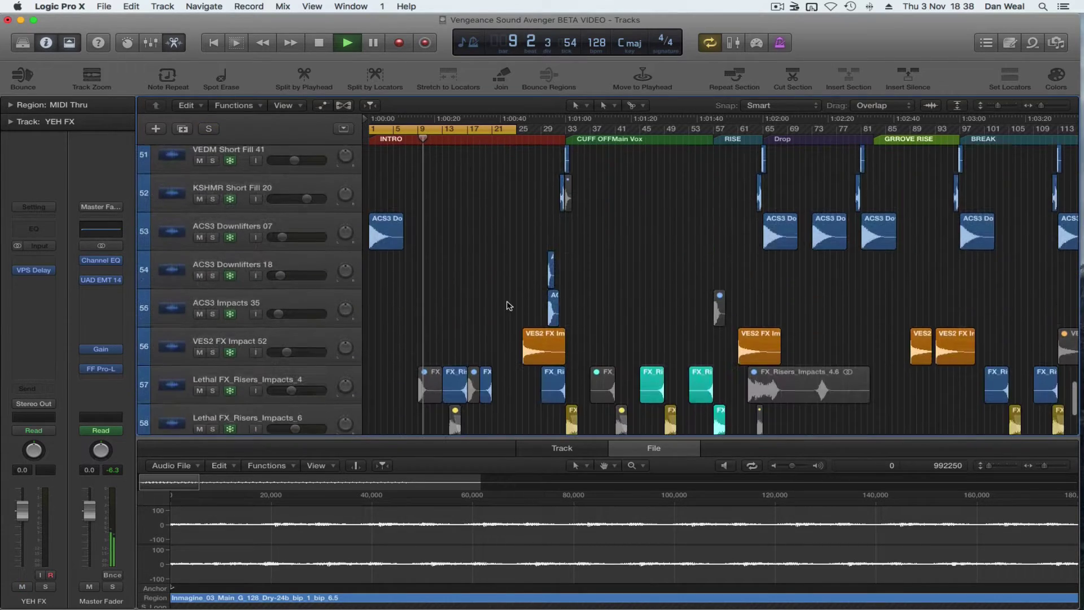
scroll(472, 271, down, 2)
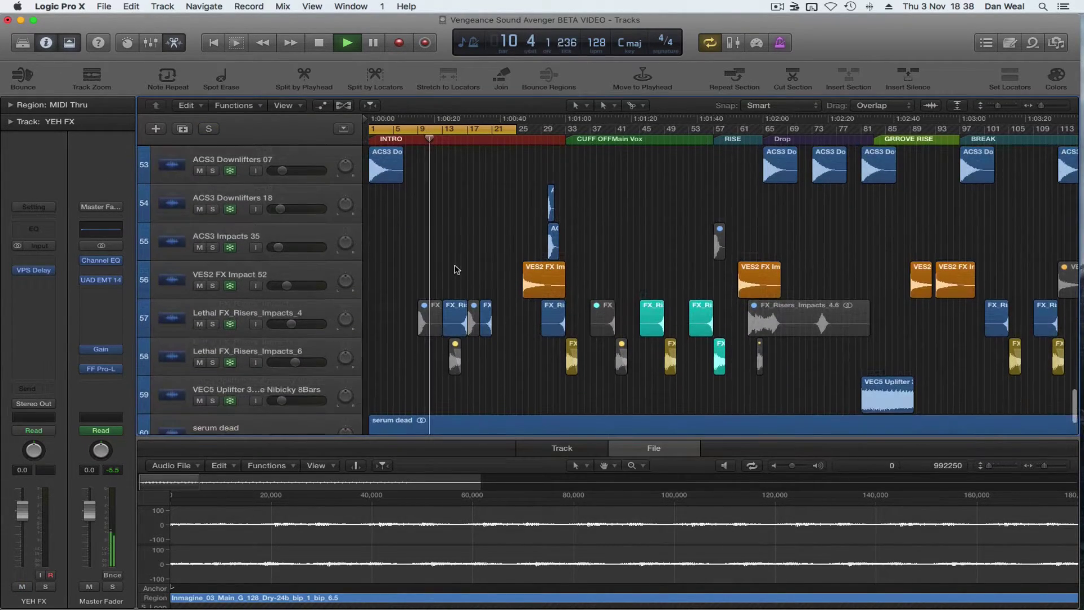
scroll(479, 228, down, 3)
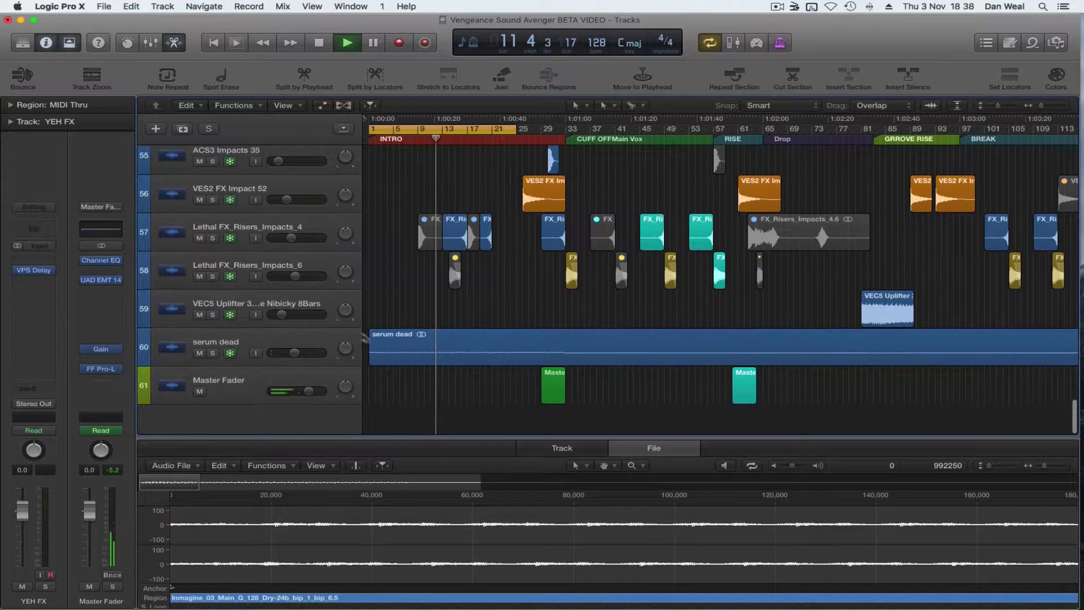
- Solo the serum dead track during playback to hear it on its own
click(213, 353)
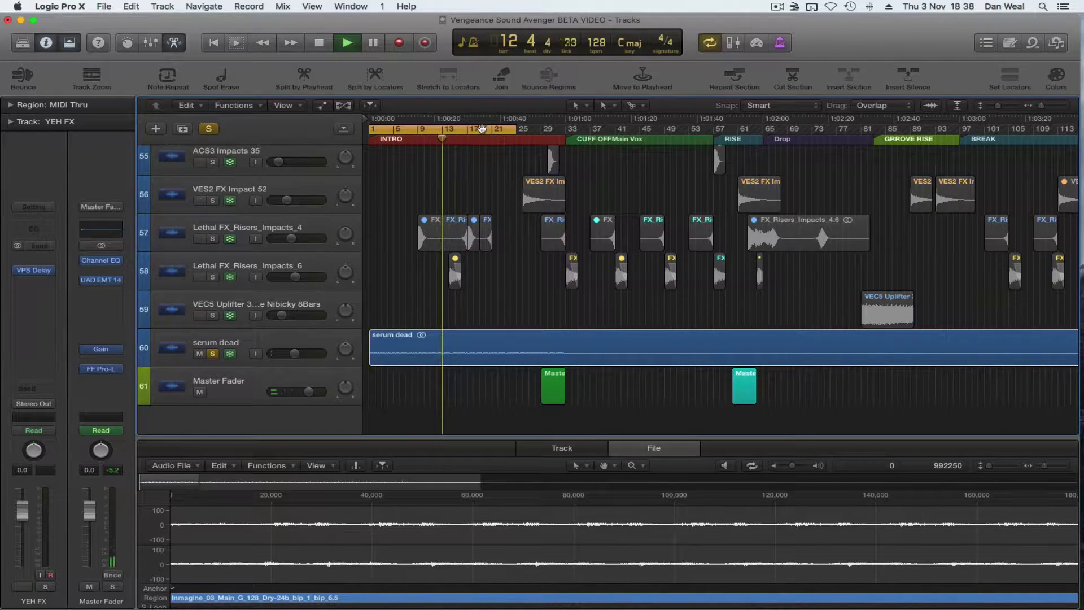
key(c)
key(super+Left)
key(super+Left)
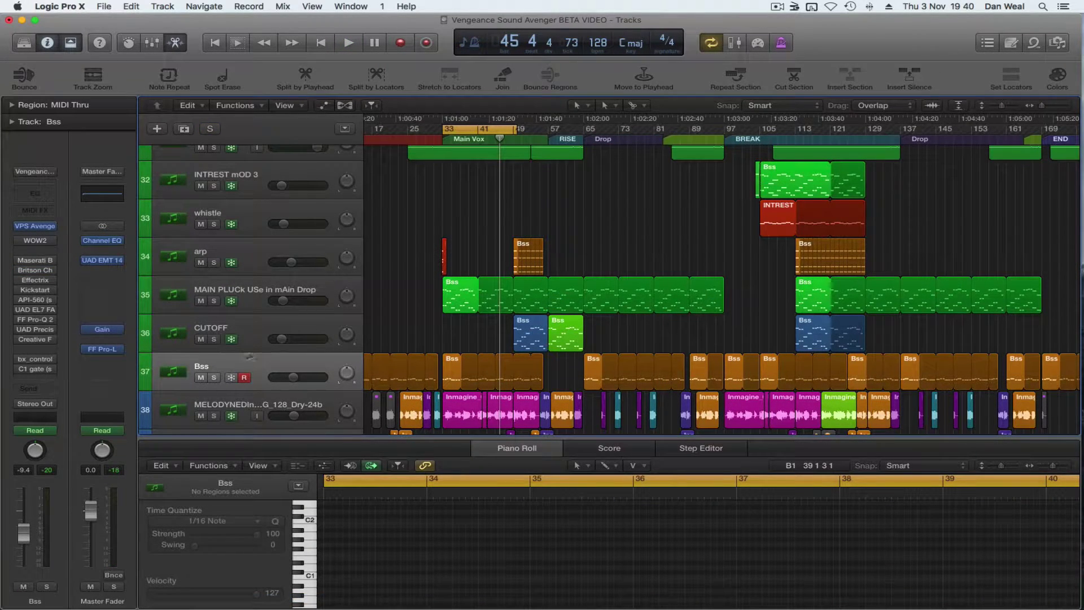
- Play the soloed Bss track, open its VPS Avenger instrument and turn the +12 macro dial
click(213, 377)
key(space)
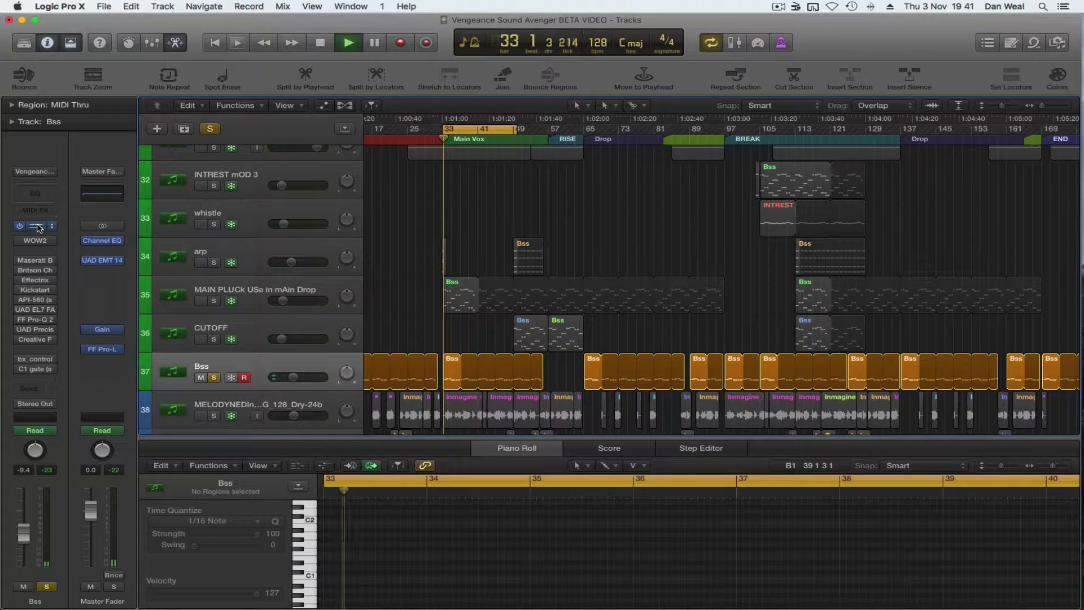
click(35, 226)
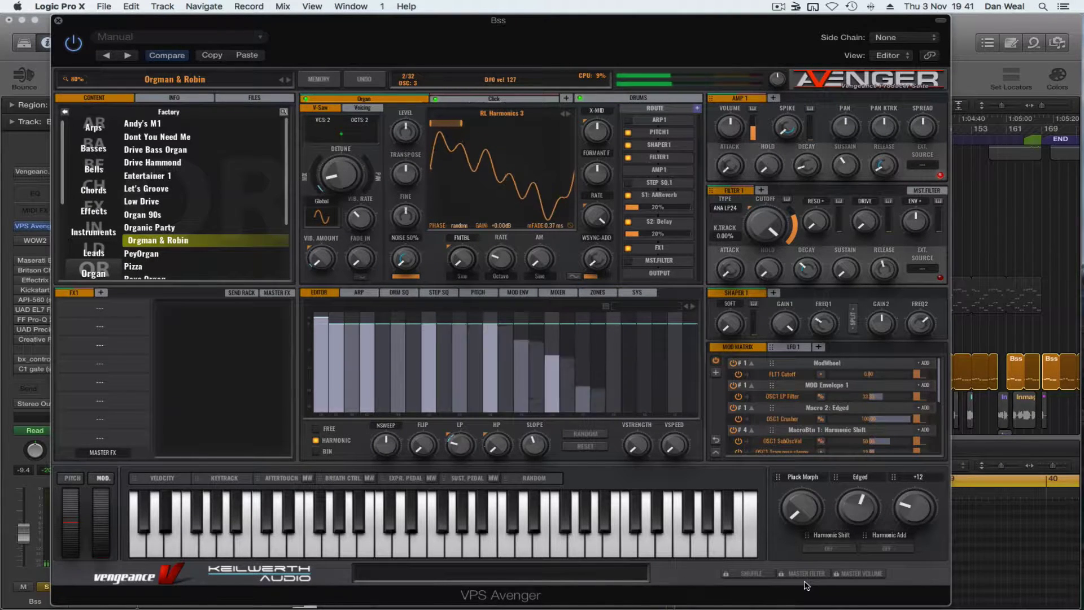
mouse_move(921, 505)
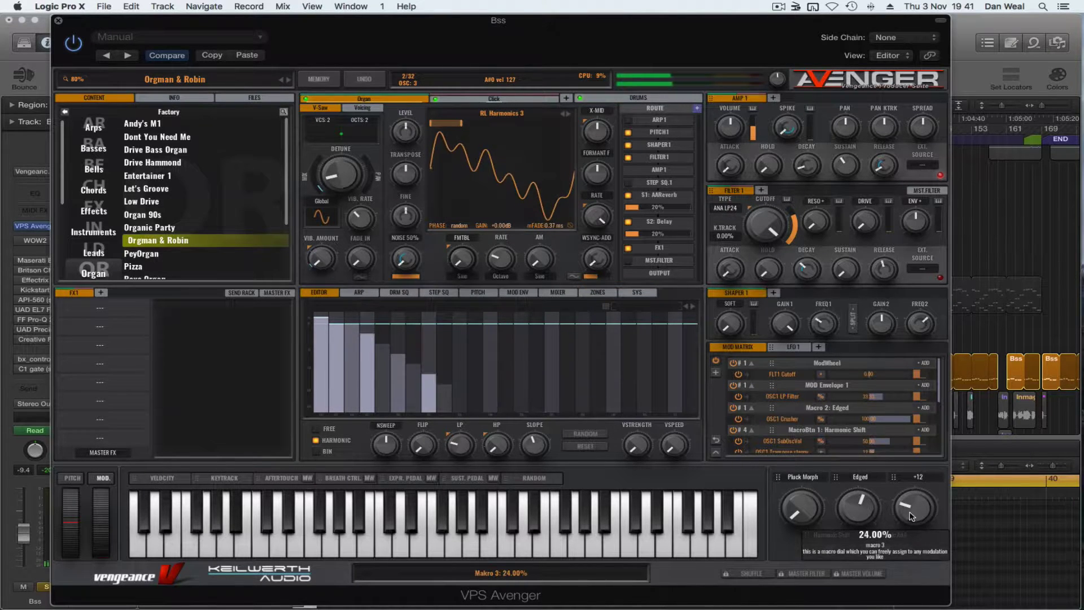
mouse_move(917, 506)
mouse_down()
mouse_move(917, 469)
mouse_move(918, 518)
mouse_up()
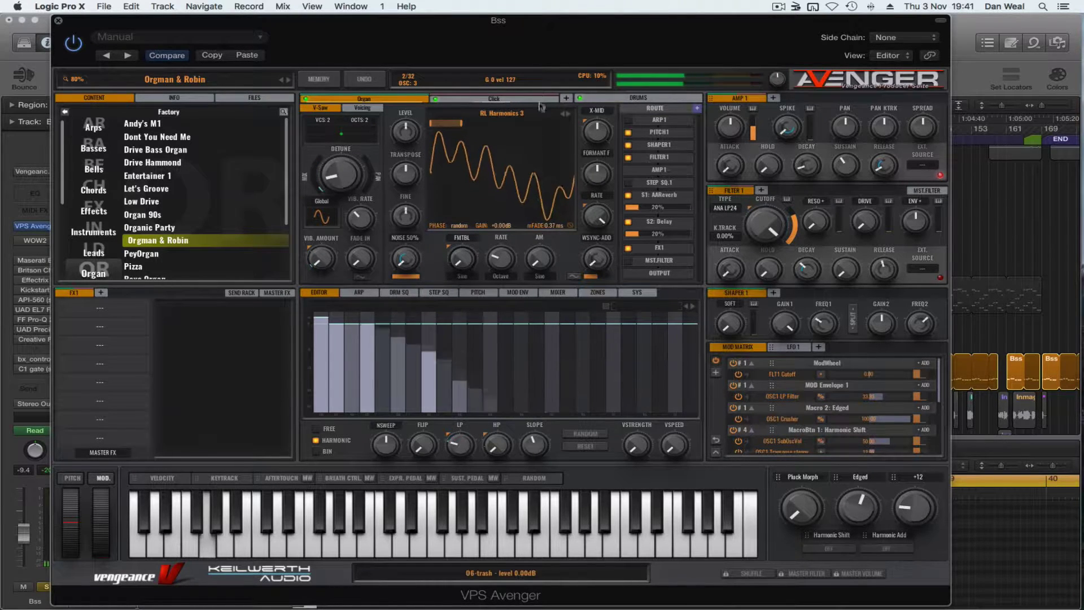
- Show Avenger's Click oscillator, solo it briefly and bring the other oscillators back in
click(503, 98)
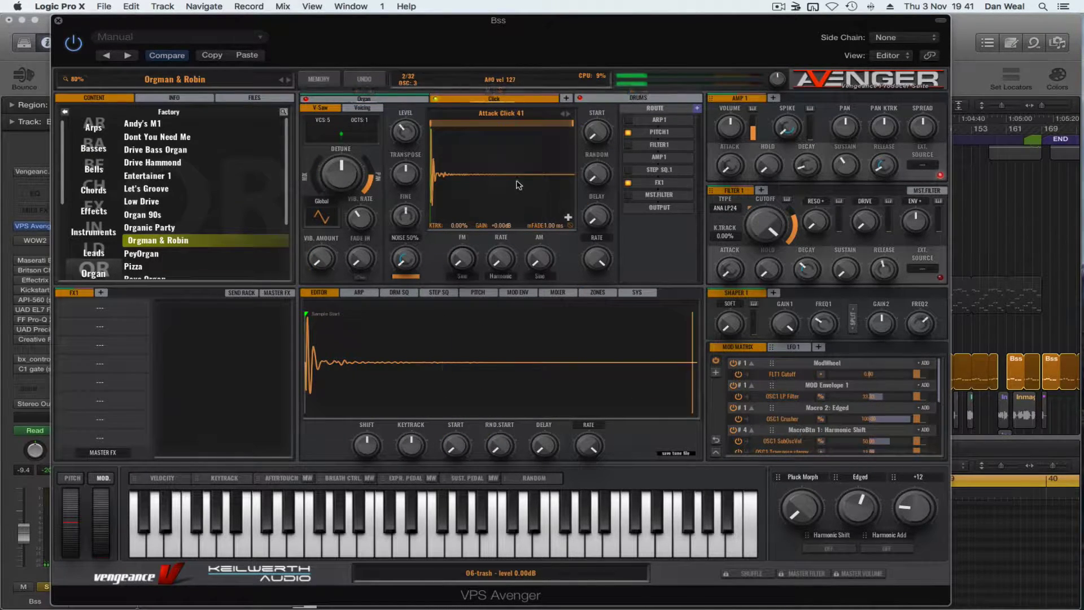
click(500, 90)
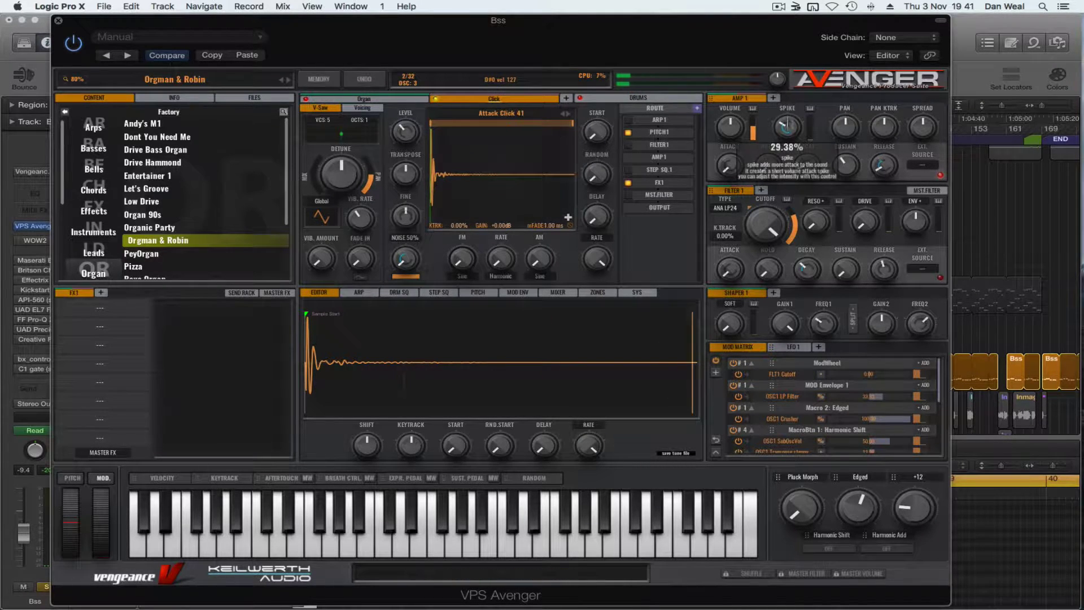
click(501, 90)
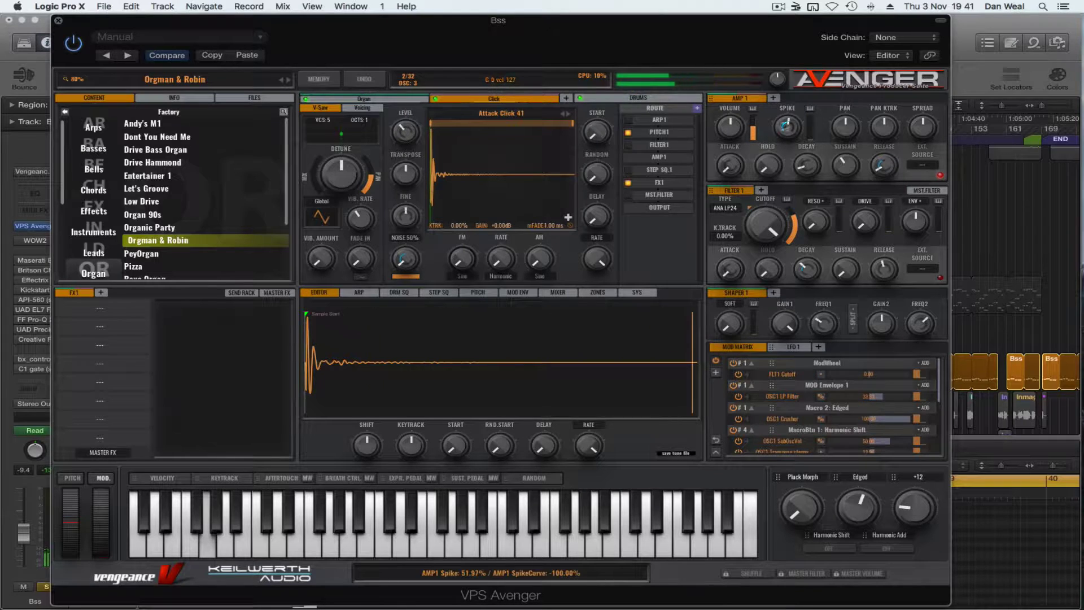
- Adjust the Spike amount in Amp 1 and set its Spread to Random 11
drag(778, 127, 778, 155)
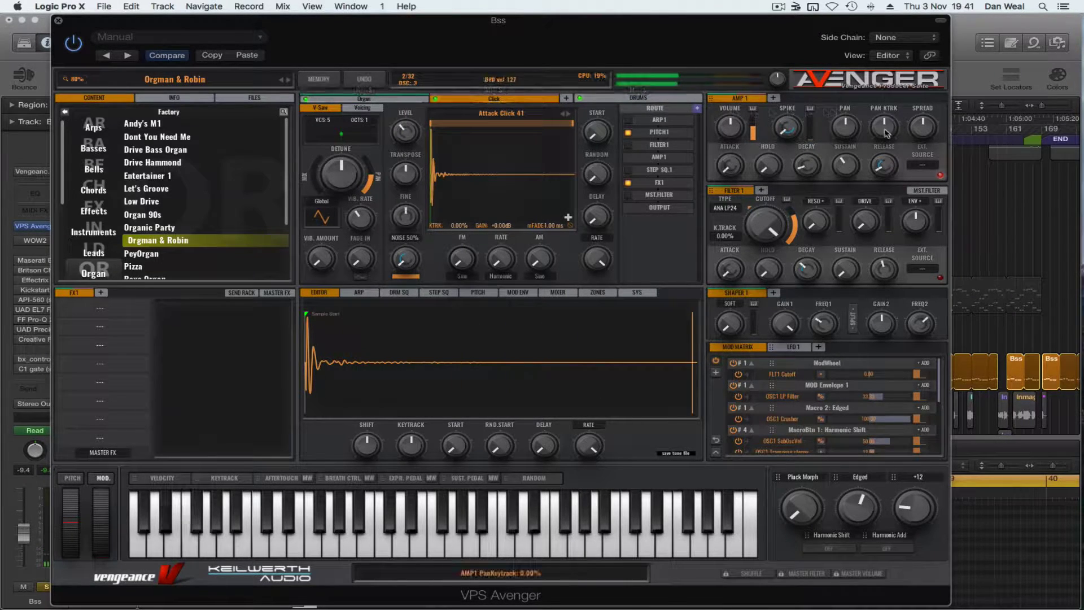
drag(924, 127, 926, 173)
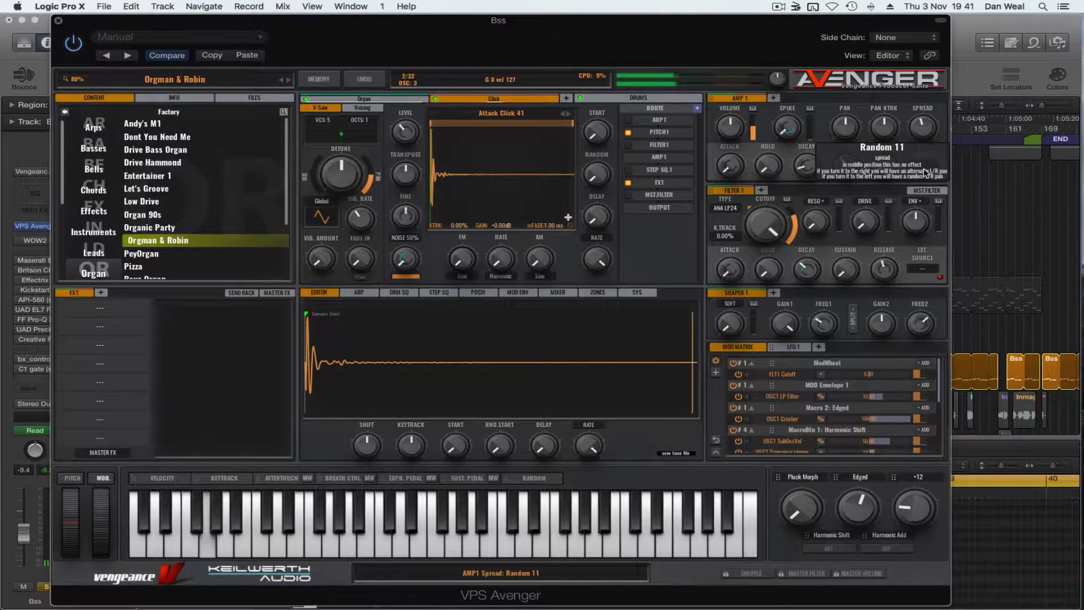
- In the Organ oscillator's Pitch settings, choose the Poly portamento mode and adjust the portamento time
click(365, 100)
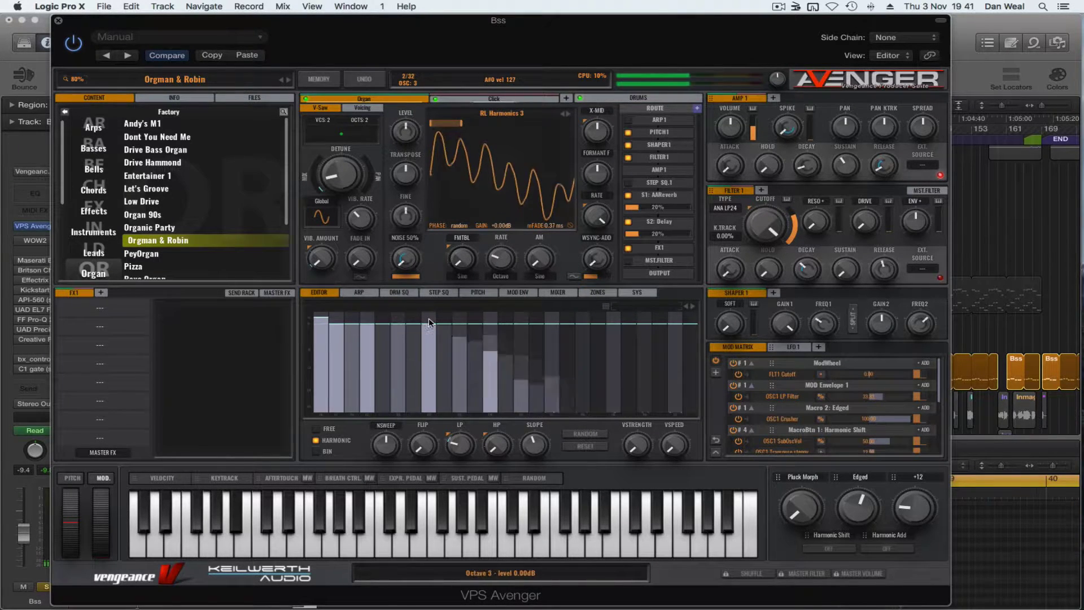
click(478, 292)
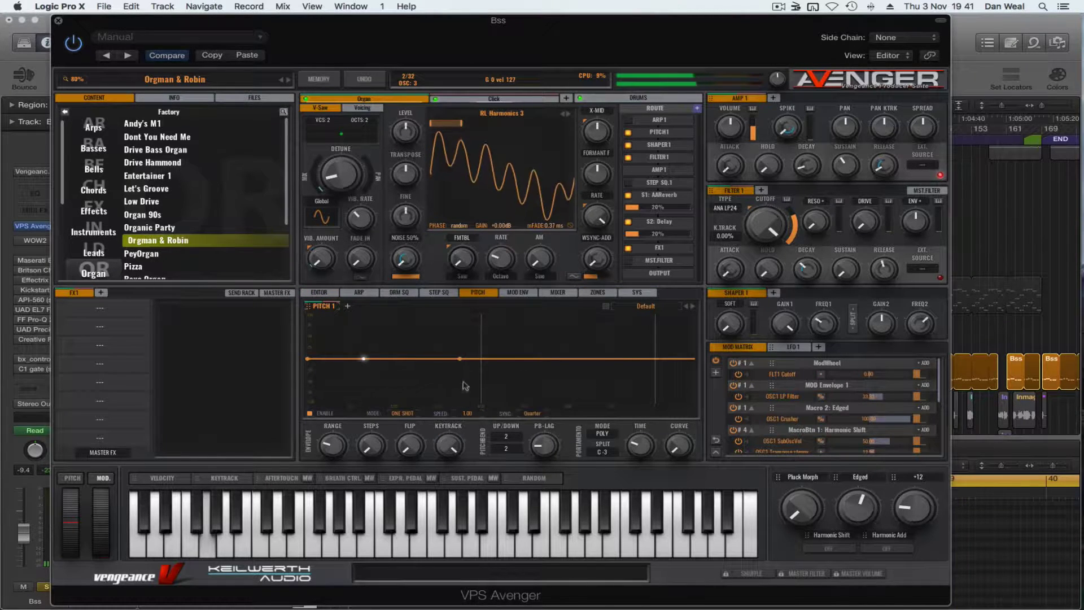
click(602, 433)
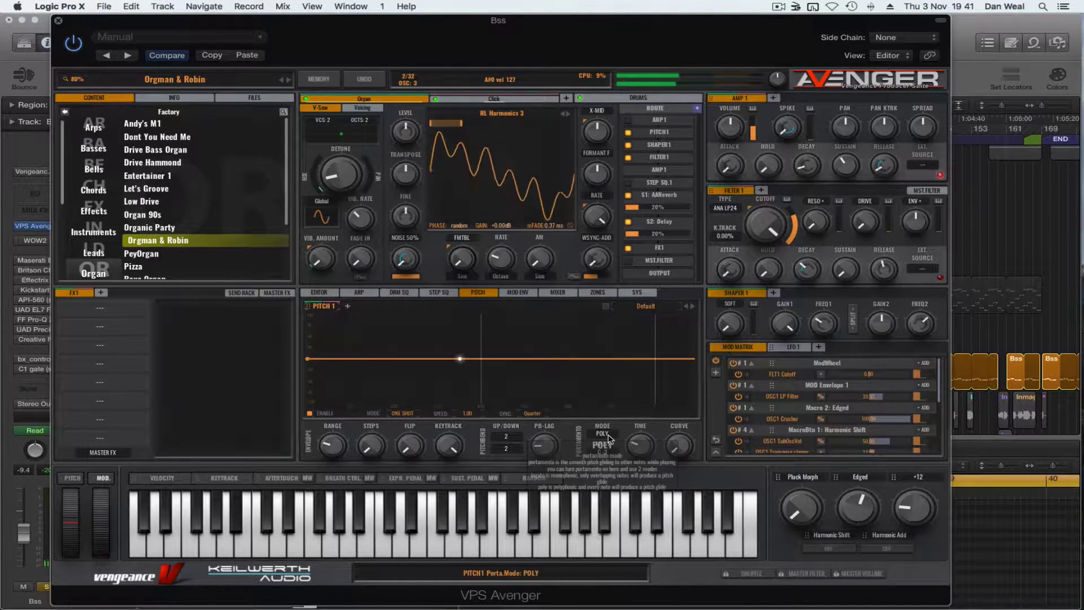
click(604, 461)
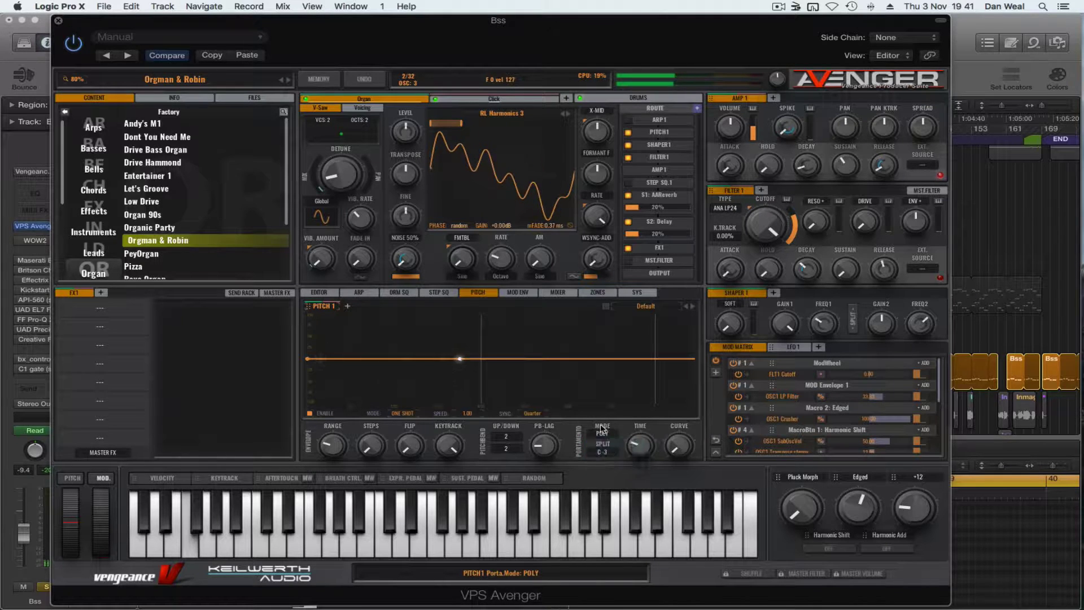
drag(639, 452, 622, 502)
drag(642, 447, 642, 404)
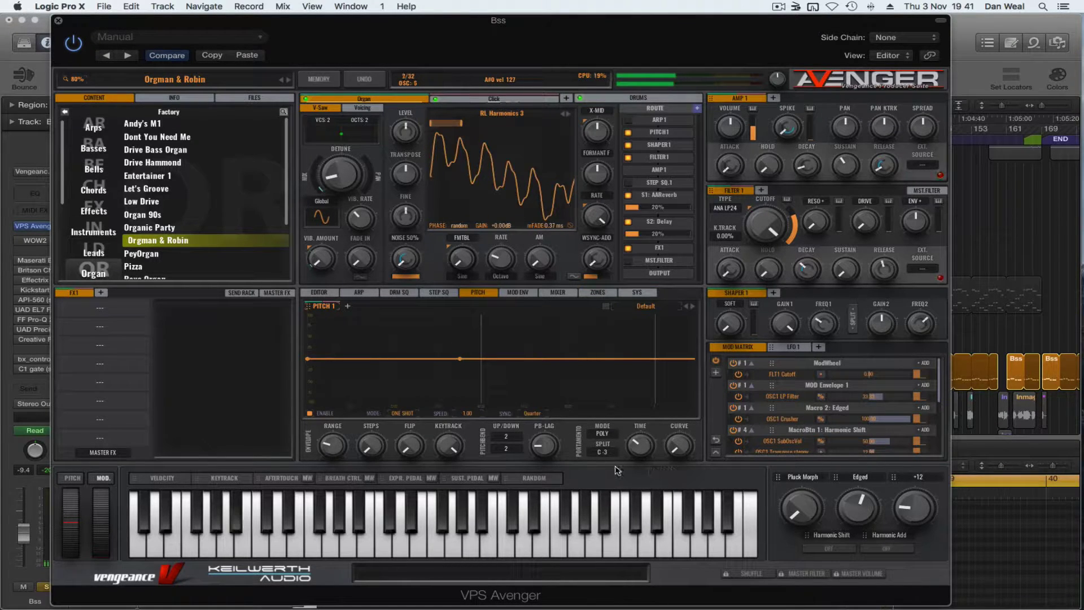
- Close Avenger and use WOW2 with the FUTURE BASS preset on the Bss track, comparing it off and on during playback
drag(446, 28, 484, 27)
click(96, 23)
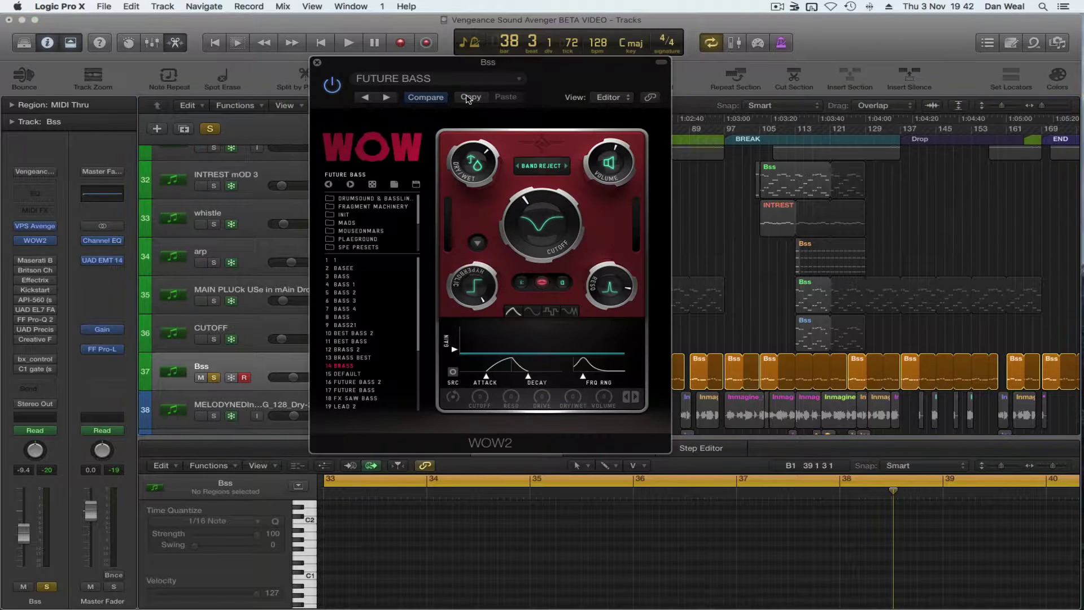
key(space)
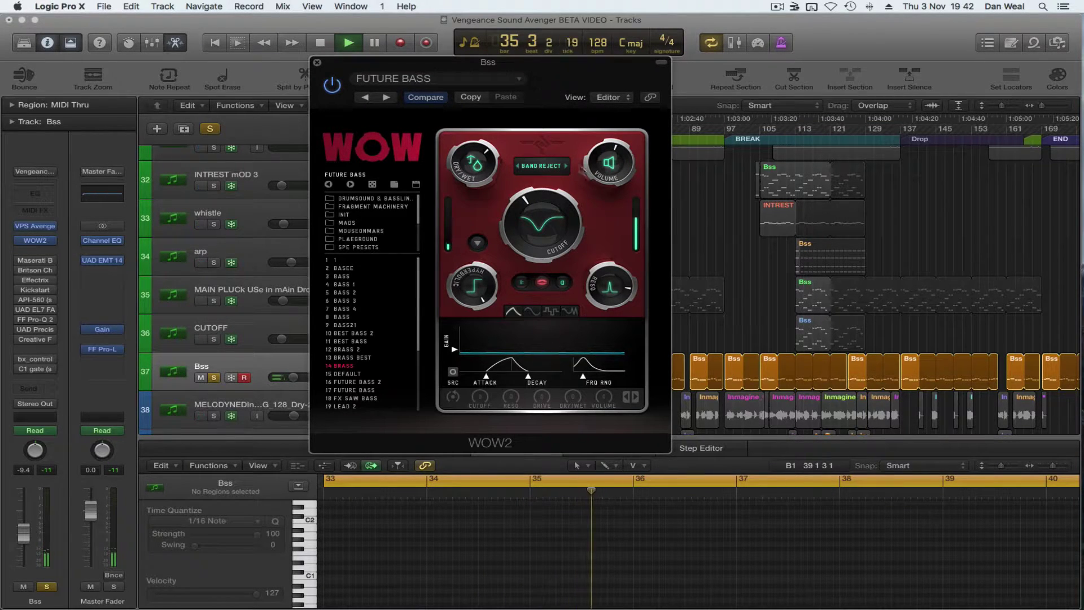
click(334, 88)
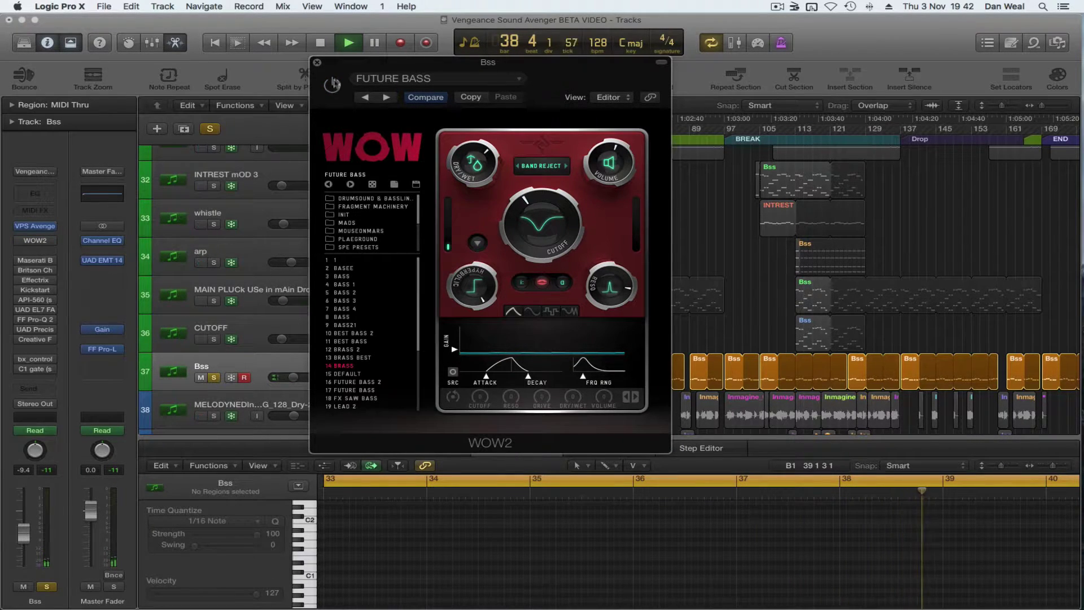
click(332, 86)
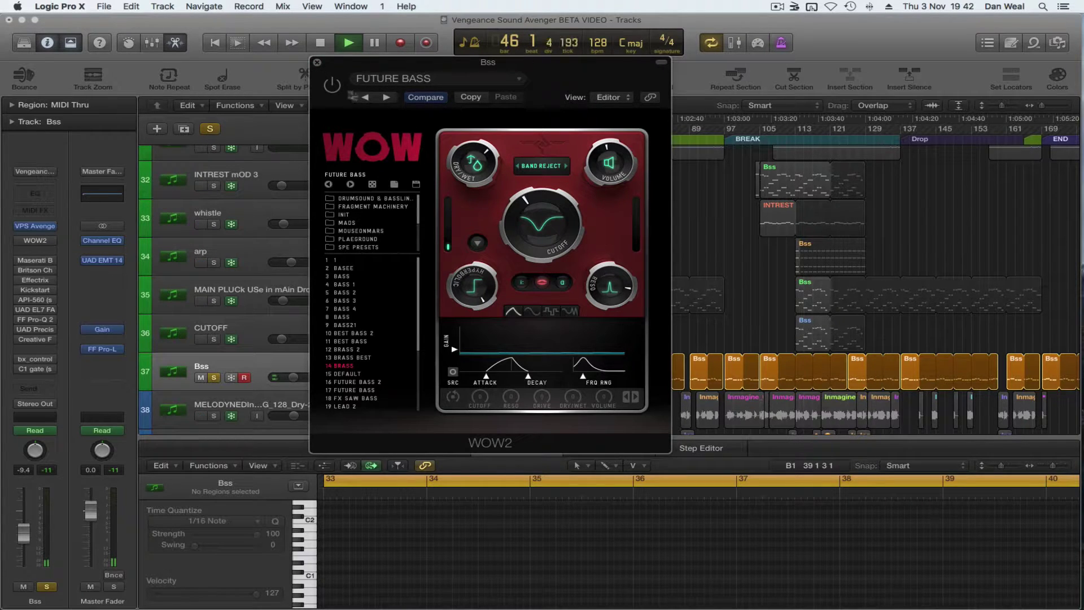
click(317, 62)
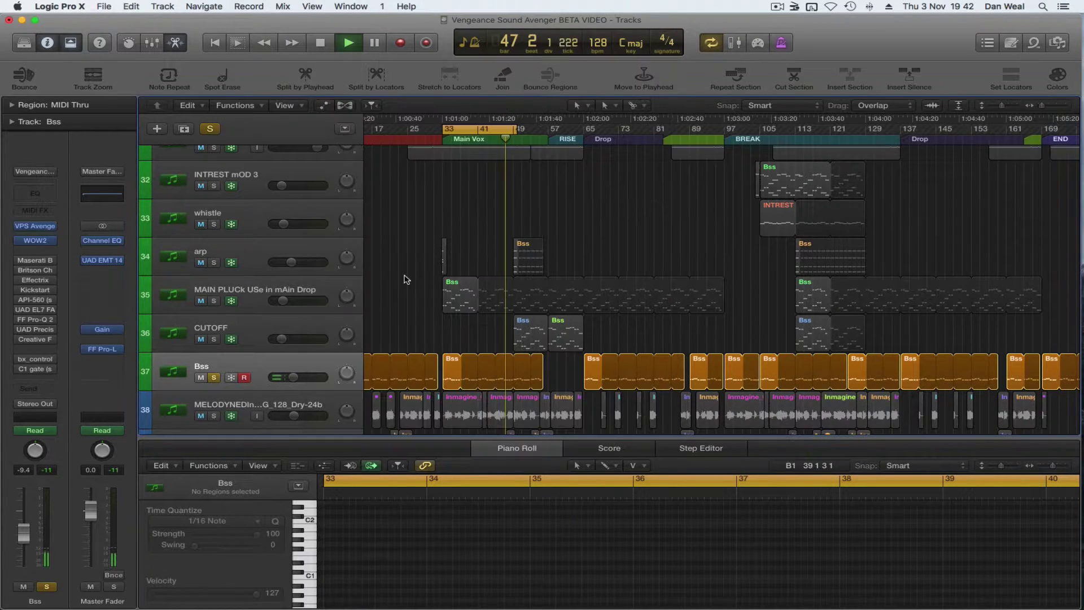
- Solo the MAIN PLUCK track briefly alongside the bass during playback, and take it back out of solo
click(213, 301)
mouse_move(22, 243)
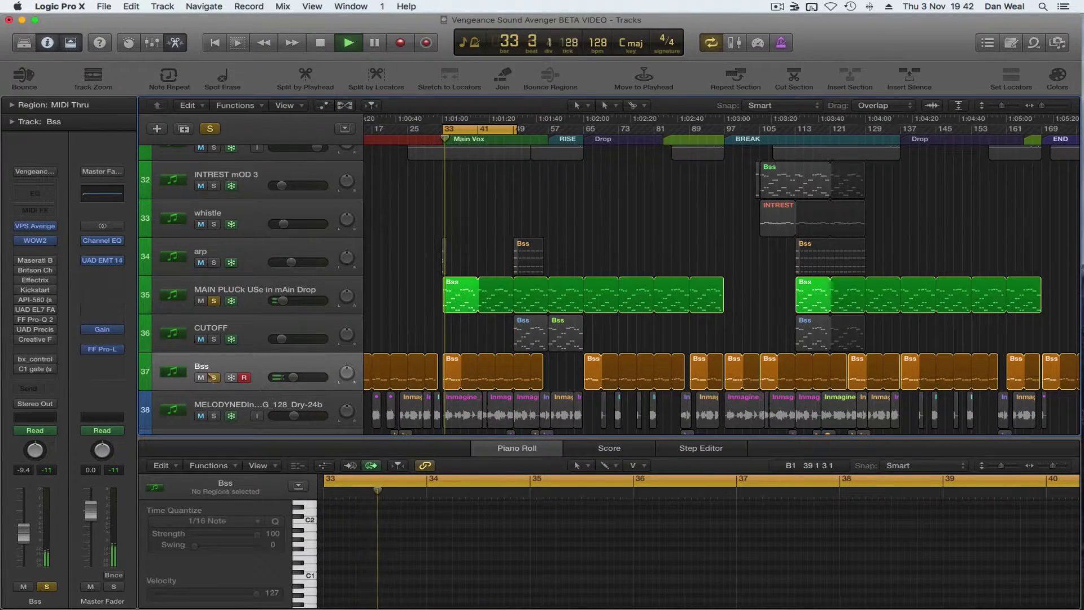
click(213, 301)
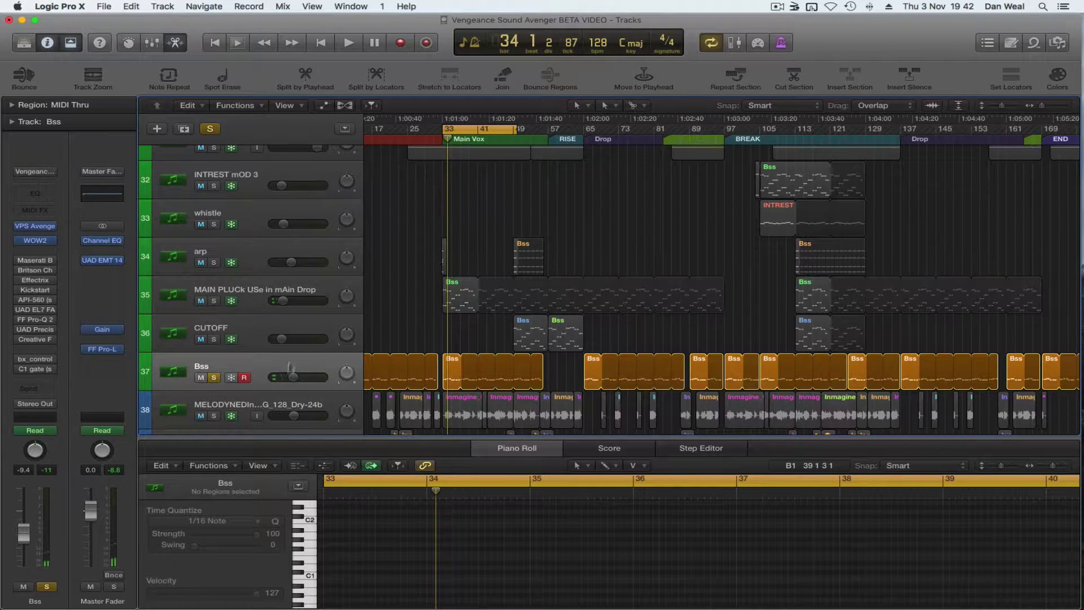
- Switch on the Maserati B72 insert with the More Punch preset on the Bss track and close its window
mouse_move(115, 274)
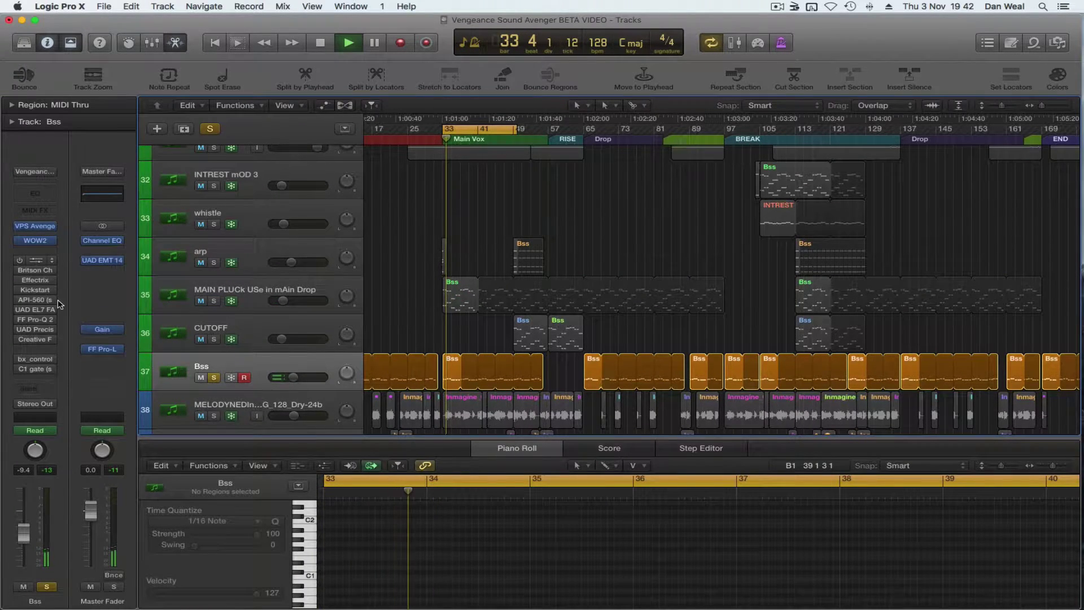
click(37, 262)
drag(219, 61, 447, 68)
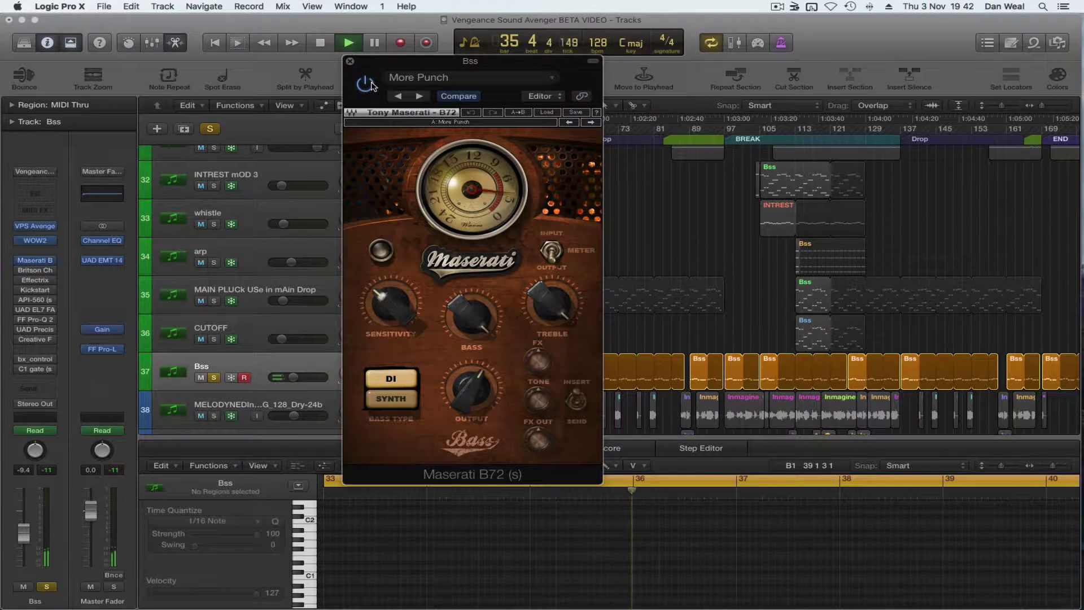
click(350, 62)
- Switch on the Britson Channel and Effectrix inserts on the Bss track, showing each plugin's settings
click(35, 270)
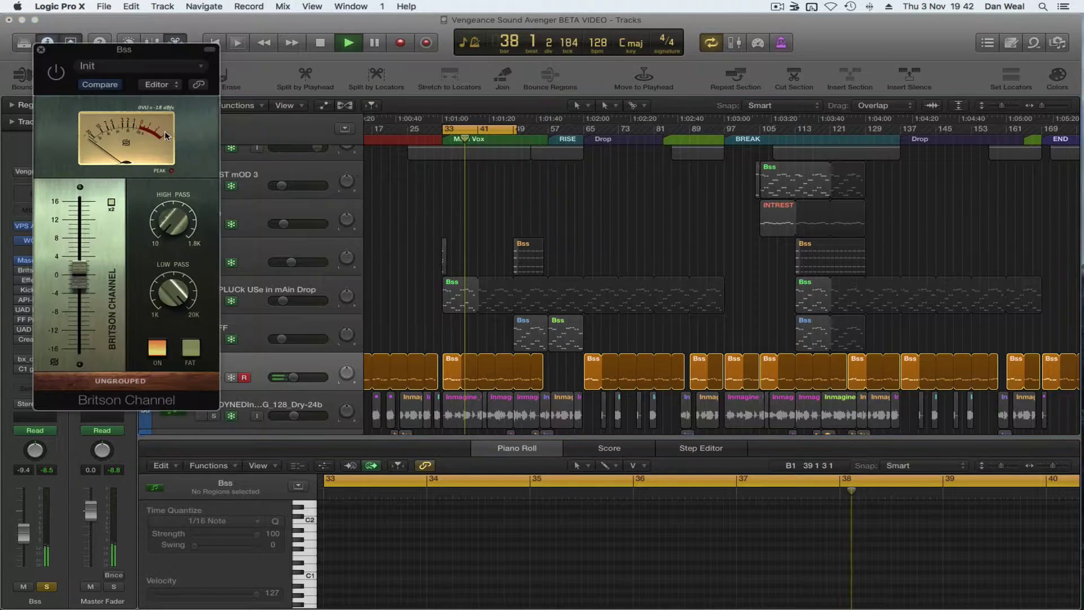
drag(125, 50, 336, 70)
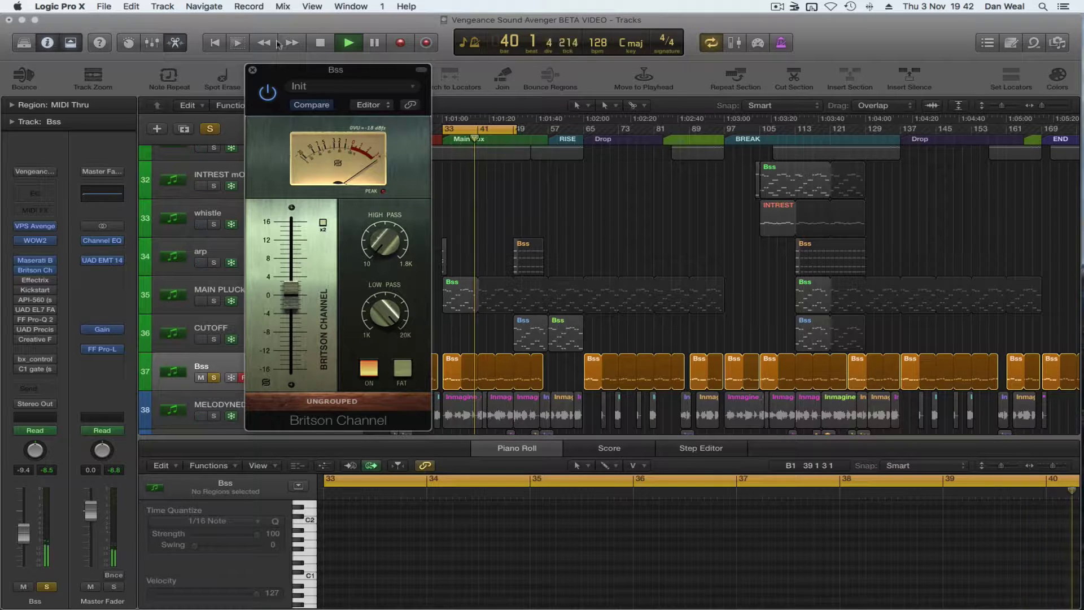
click(252, 70)
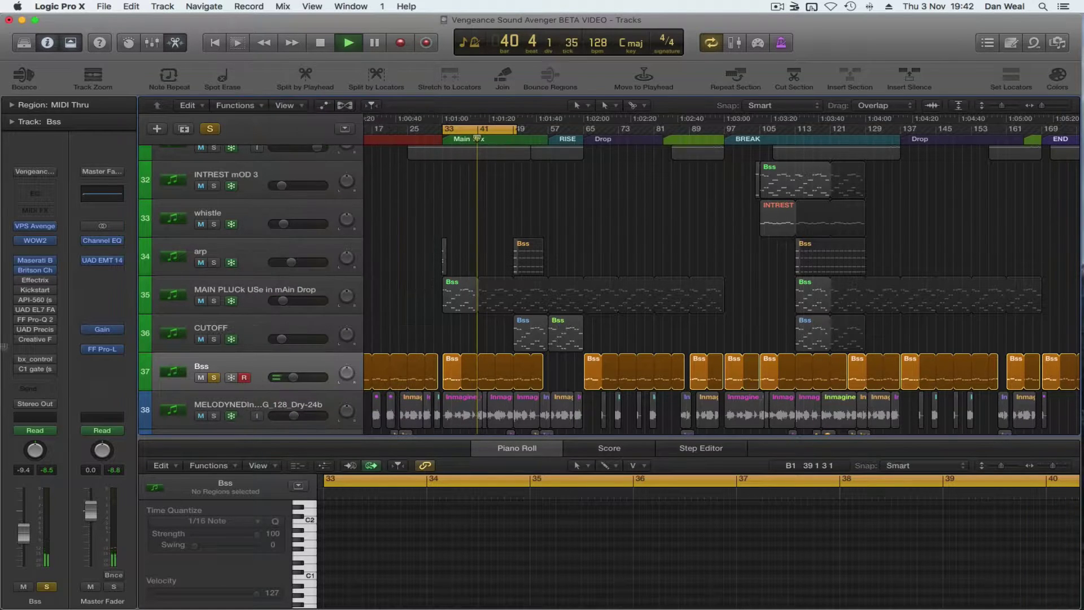
click(23, 282)
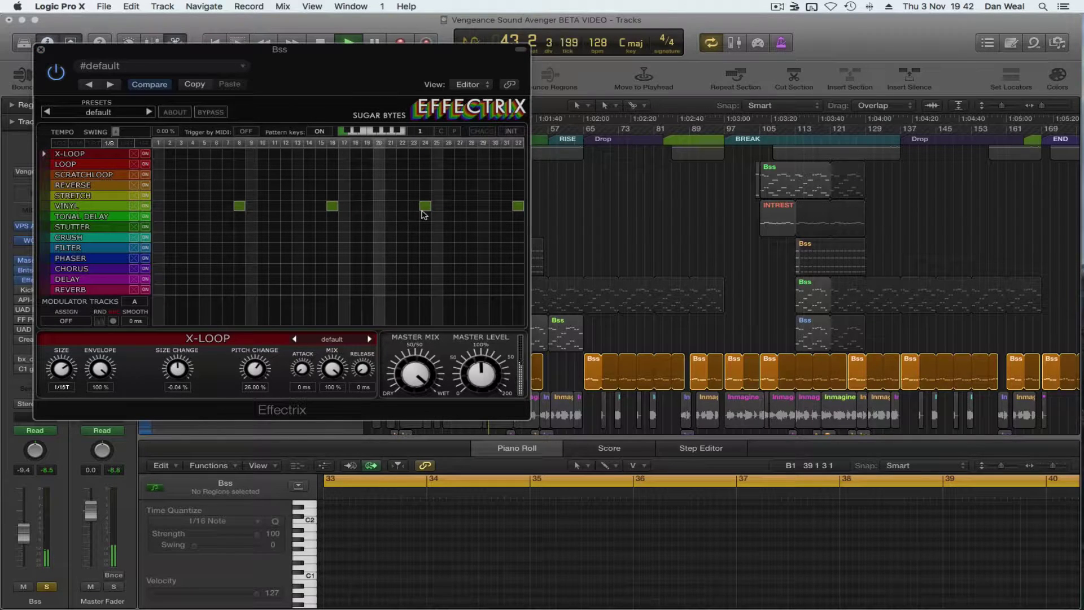
click(35, 279)
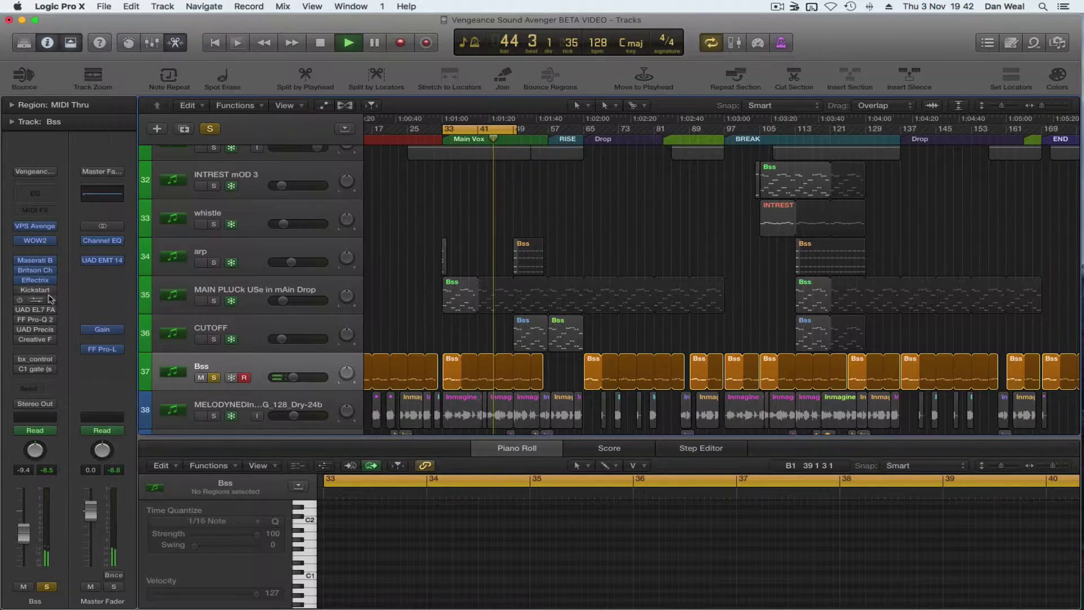
- Switch on Kickstart on the Bss track and play the section from bar 33 to hear its sidechain effect
click(23, 295)
click(23, 296)
click(35, 298)
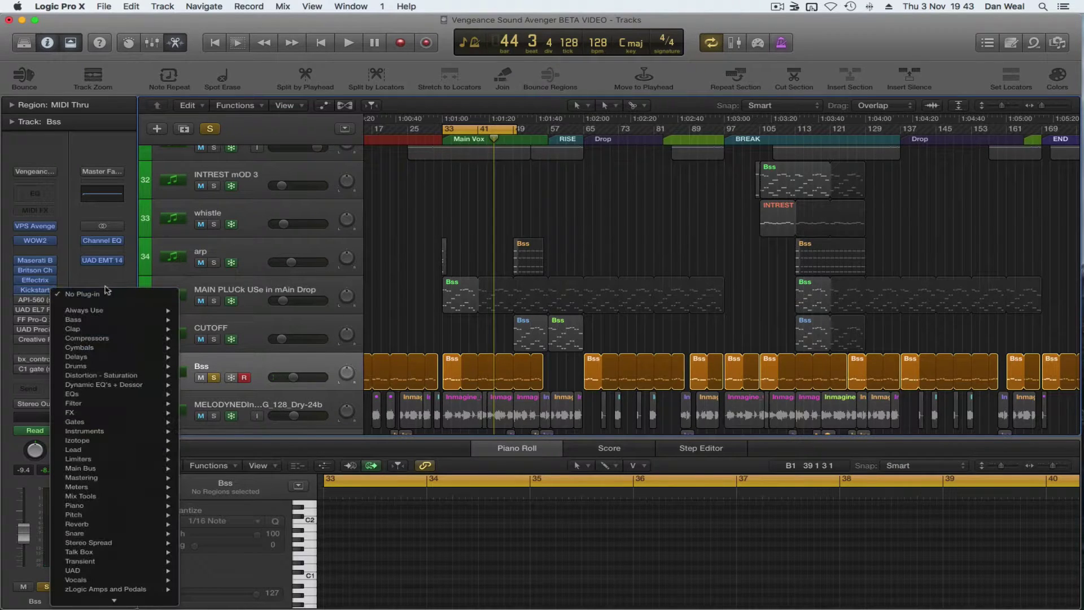
click(35, 291)
click(545, 218)
key(space)
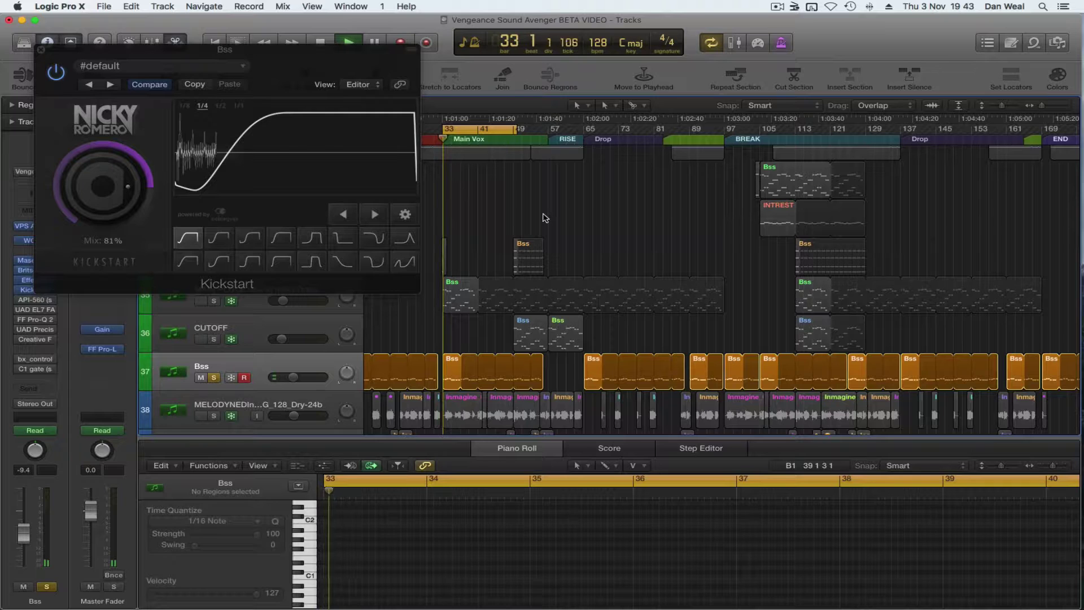
click(41, 51)
- Switch on the API-560 equalizer with the Bass 3 preset and the UAD EL7 FATSO Jr on the Bss track
click(35, 300)
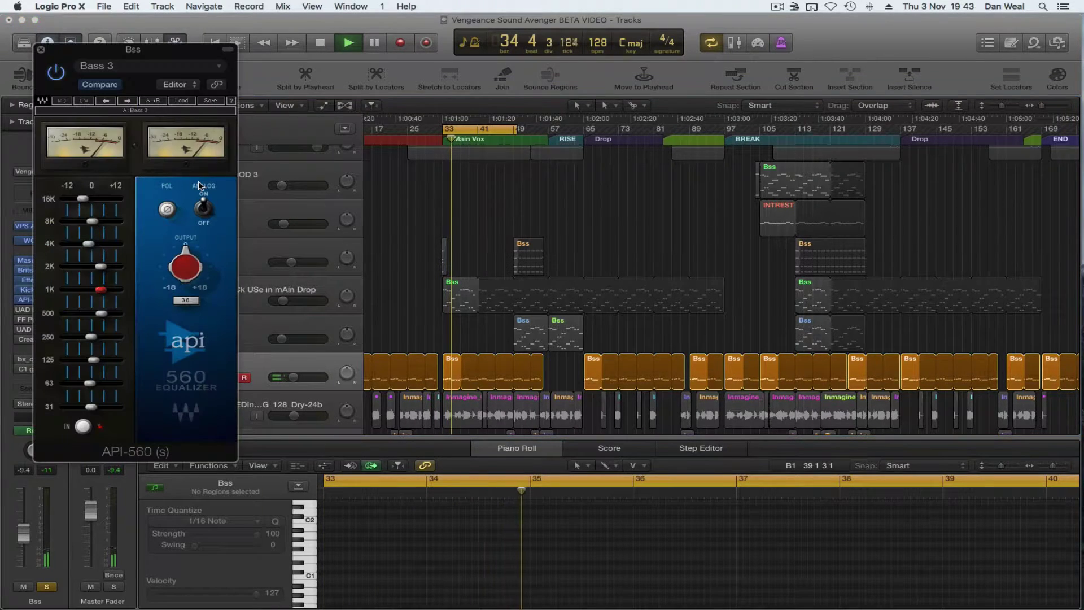
drag(130, 50, 326, 63)
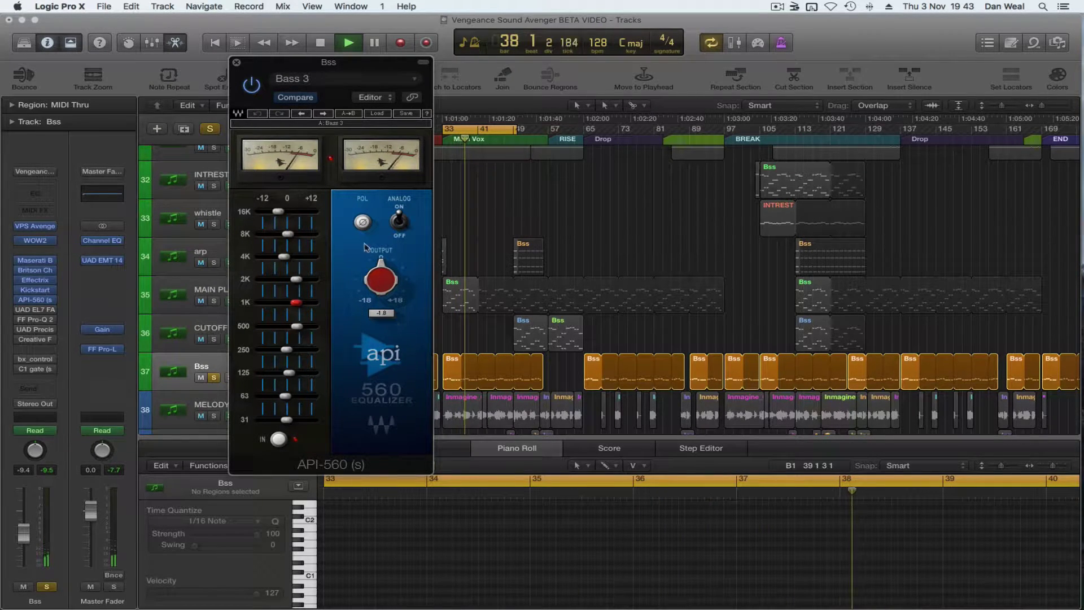
click(236, 63)
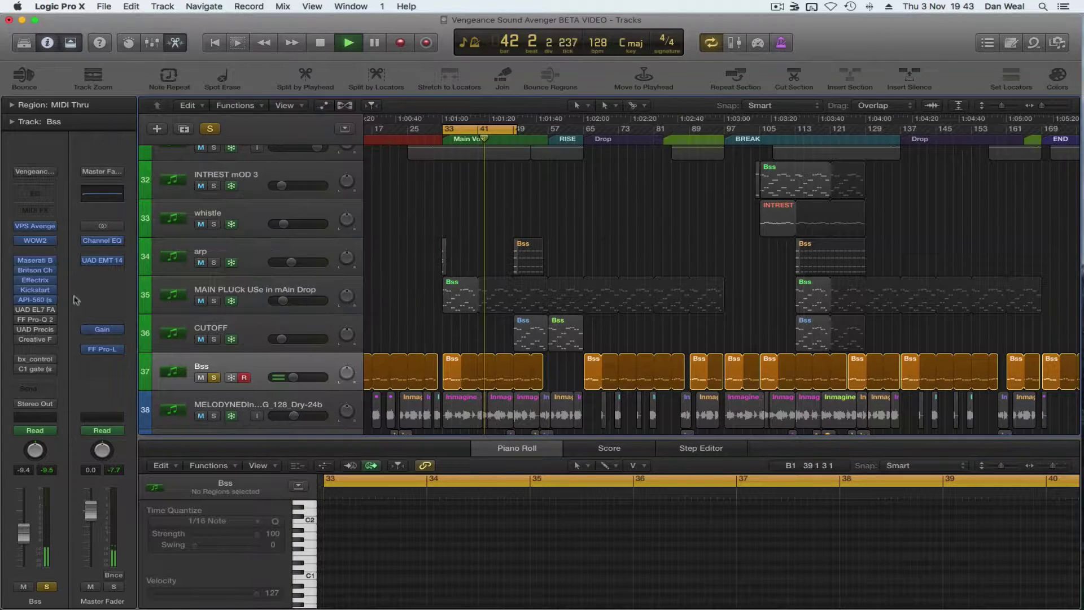
click(38, 310)
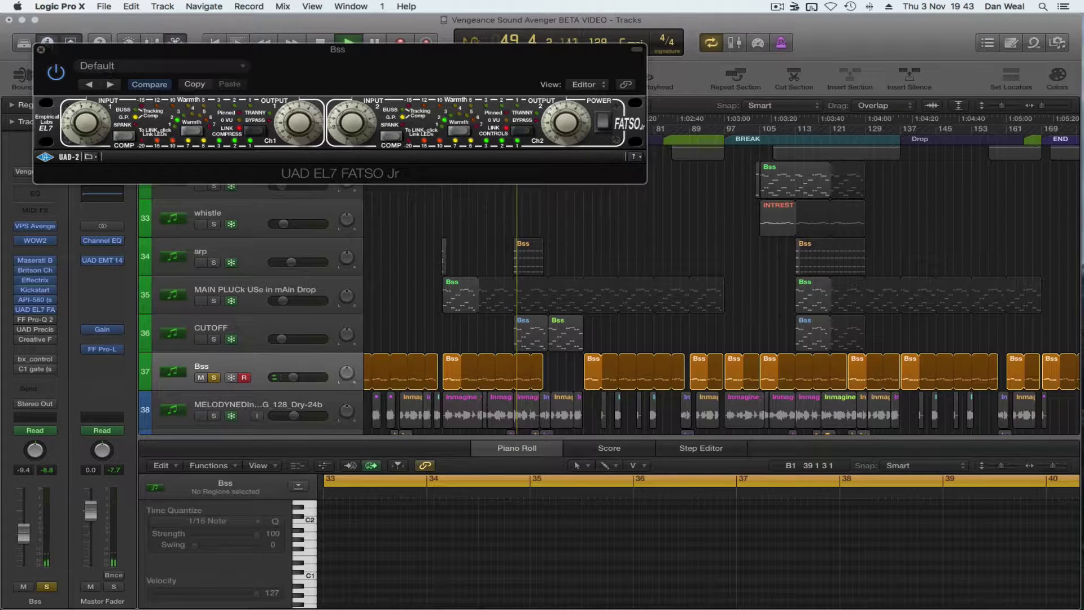
click(41, 50)
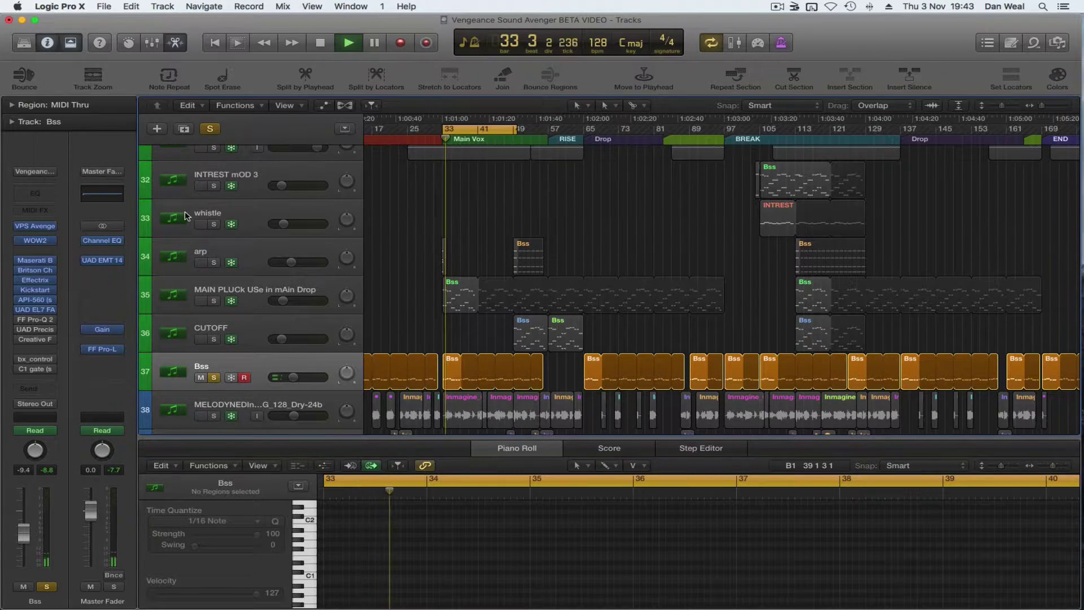
- Open the FF Pro-Q 2 equalizer on the Bss track and switch it on
click(55, 319)
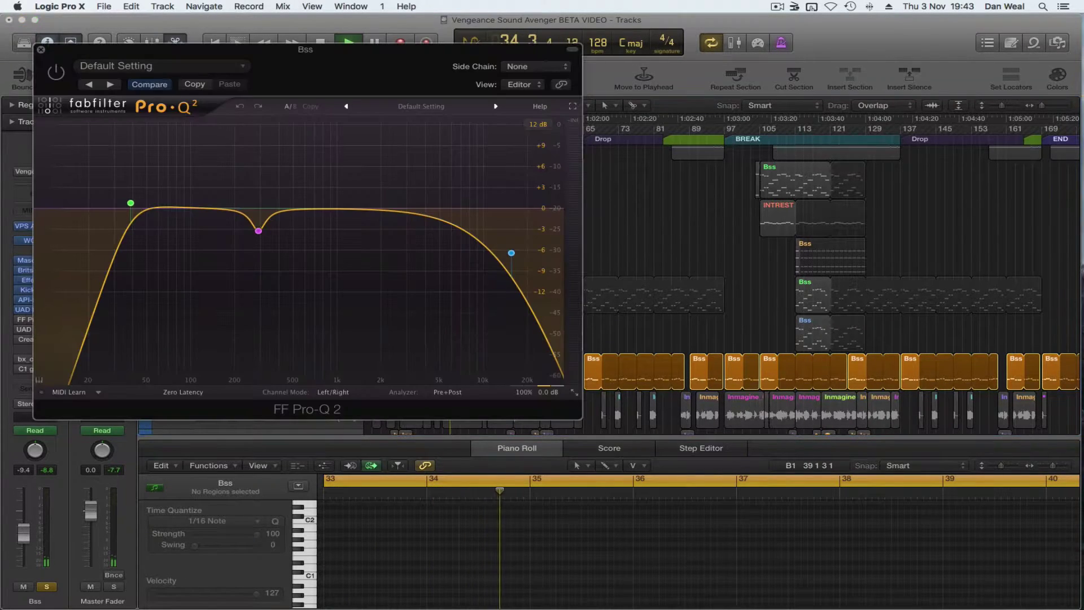
click(41, 50)
click(52, 320)
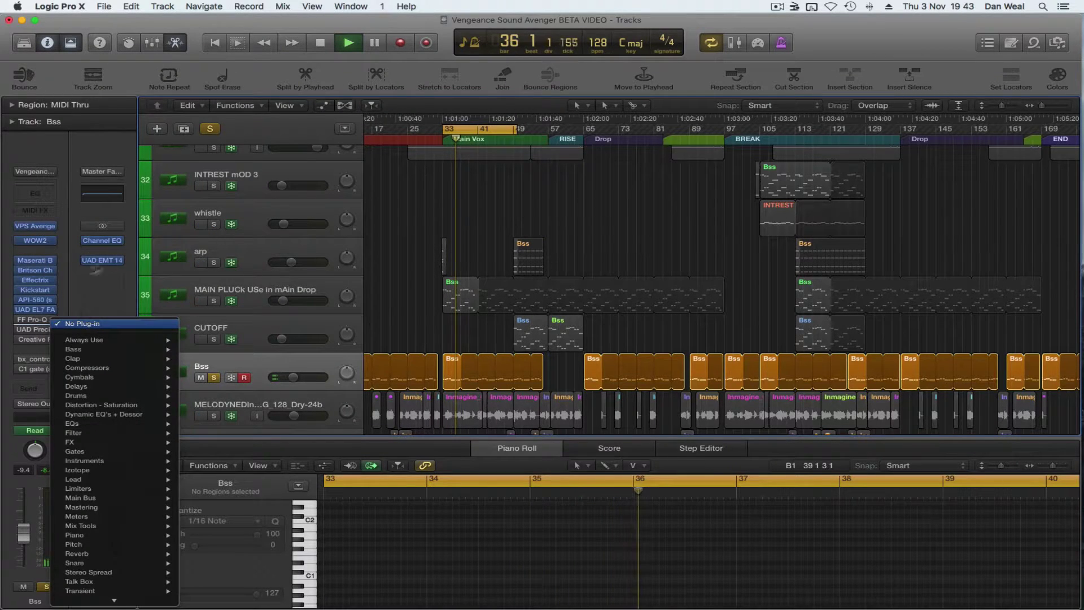
click(41, 320)
click(41, 319)
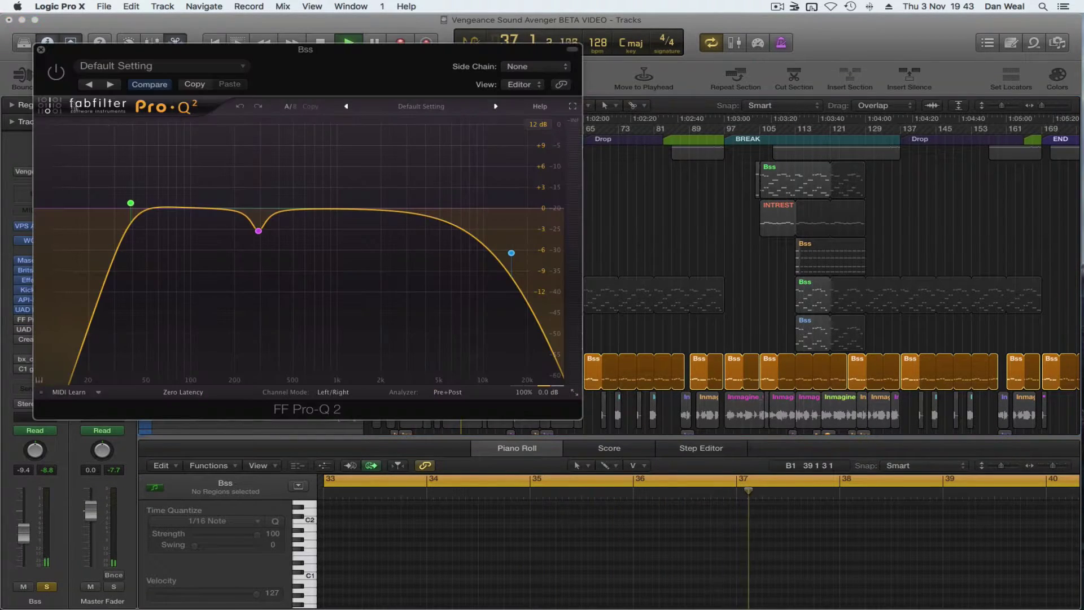
- Audition the 289.54 Hz cut and the high-cut band of Pro-Q 2 in isolation, and close the equalizer
mouse_move(130, 203)
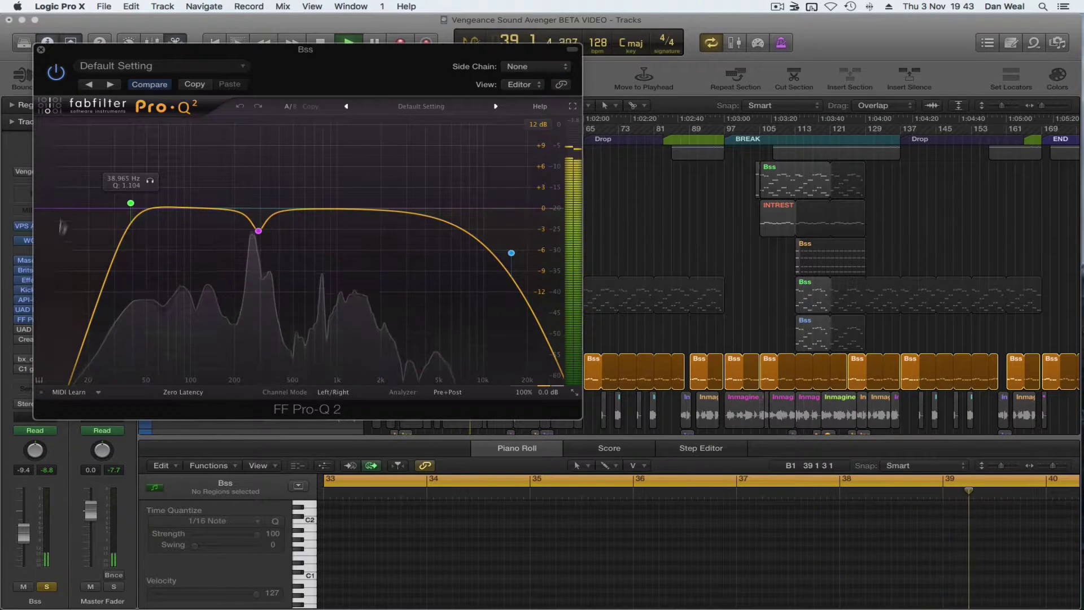
mouse_move(263, 247)
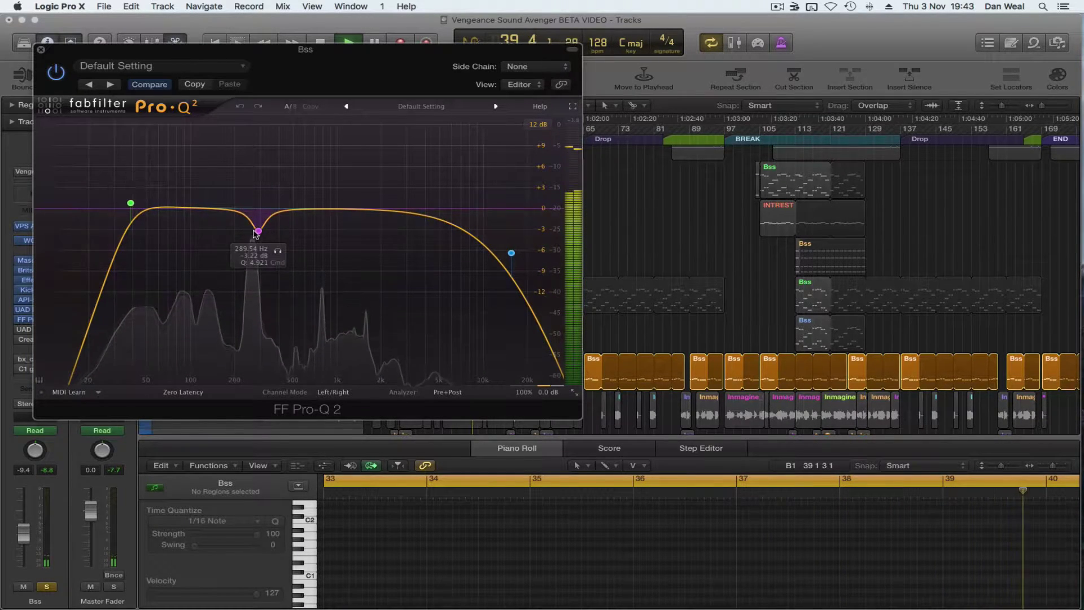
click(277, 251)
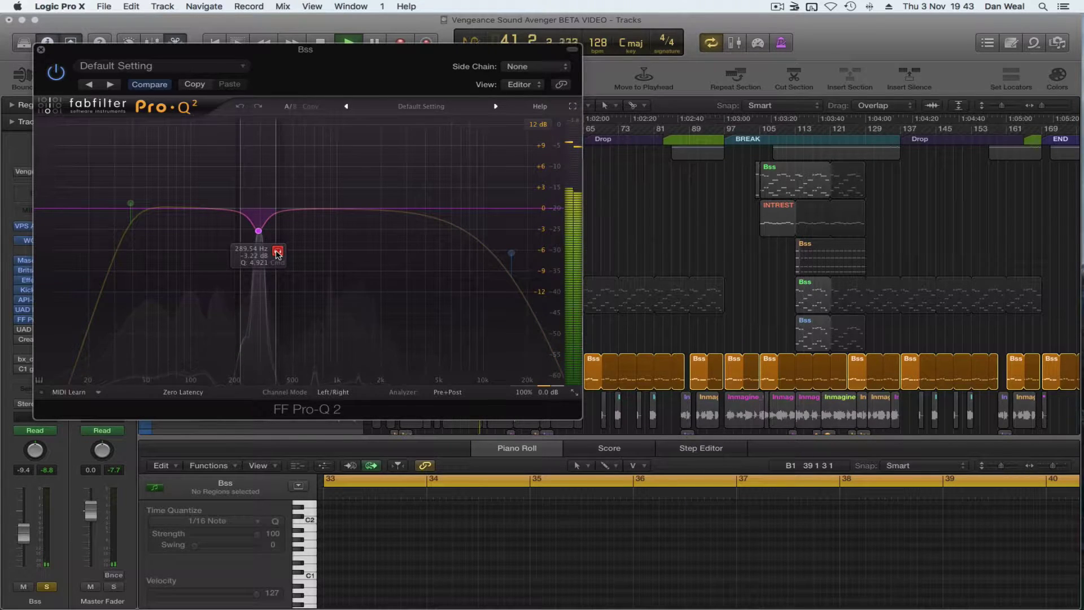
click(277, 252)
mouse_move(509, 237)
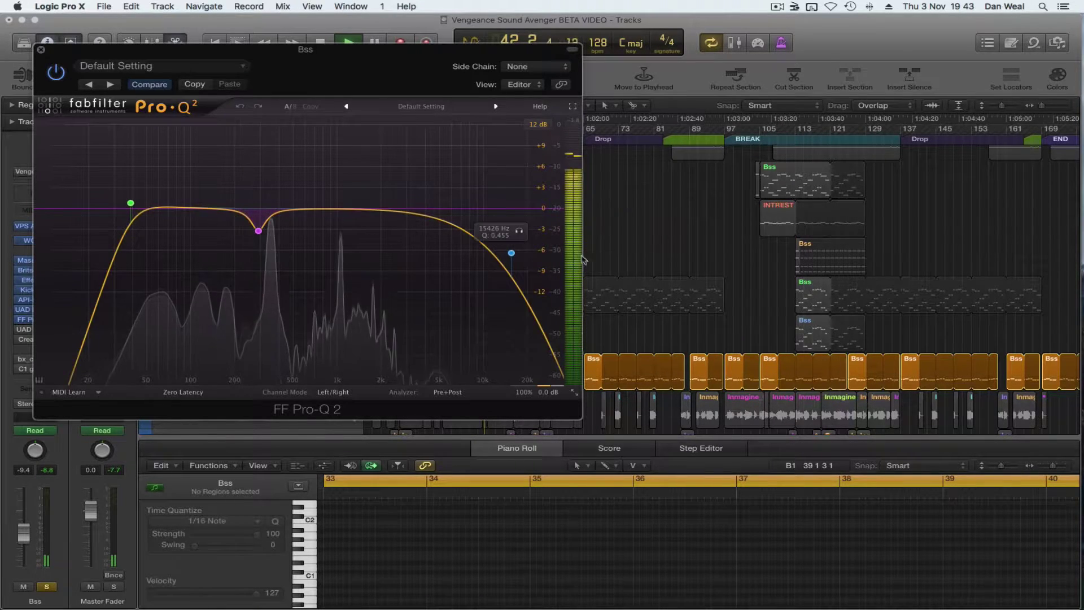
drag(518, 232, 518, 231)
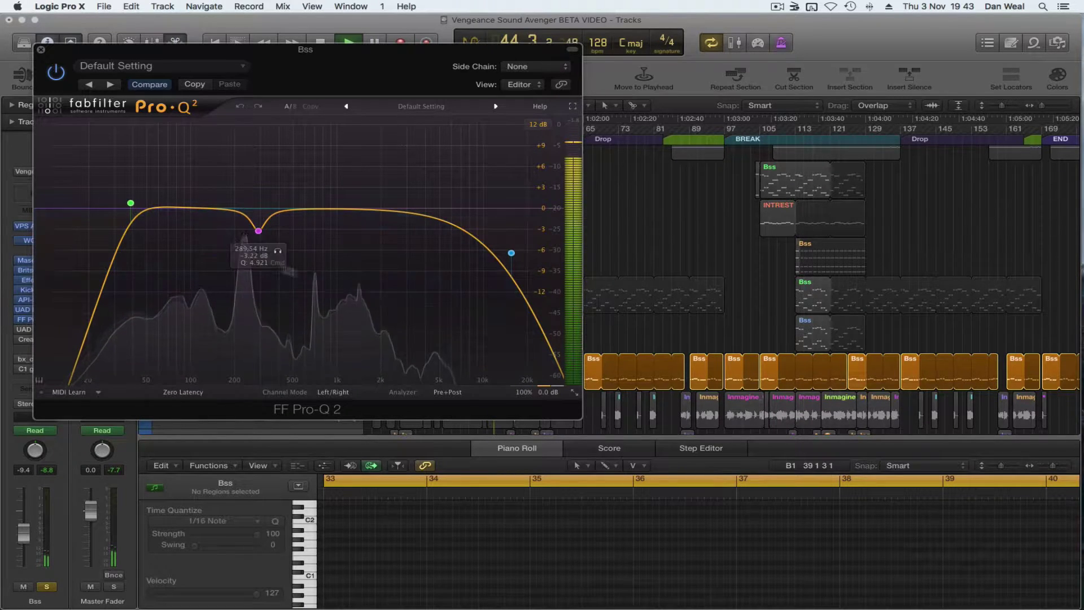
key(super+w)
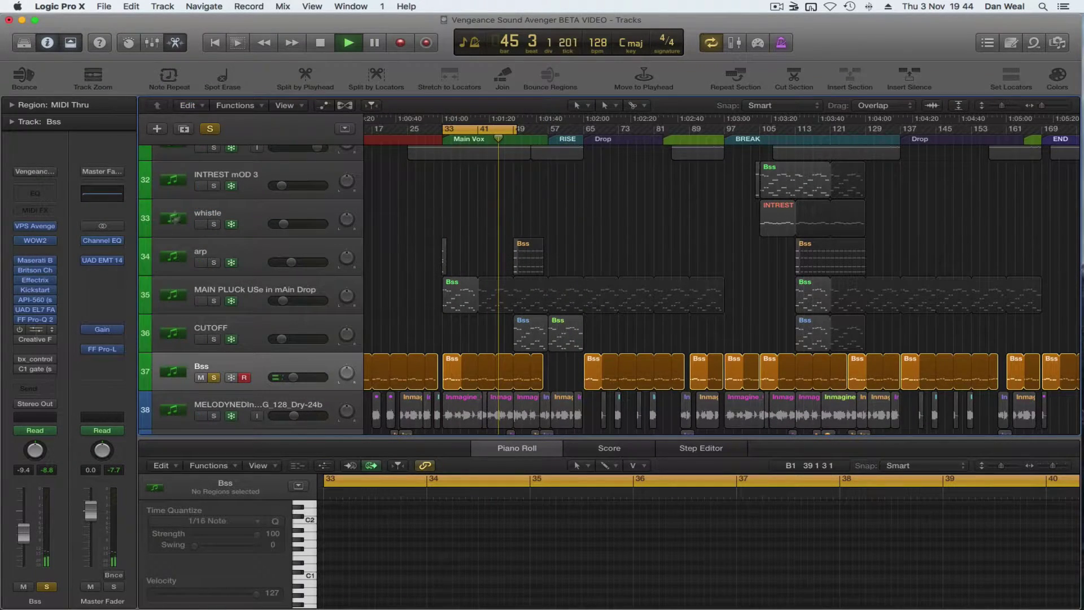
- Switch on the UAD Precision Limiter and the Creative Filter on the Bss track, closing each plugin window
click(35, 330)
click(55, 72)
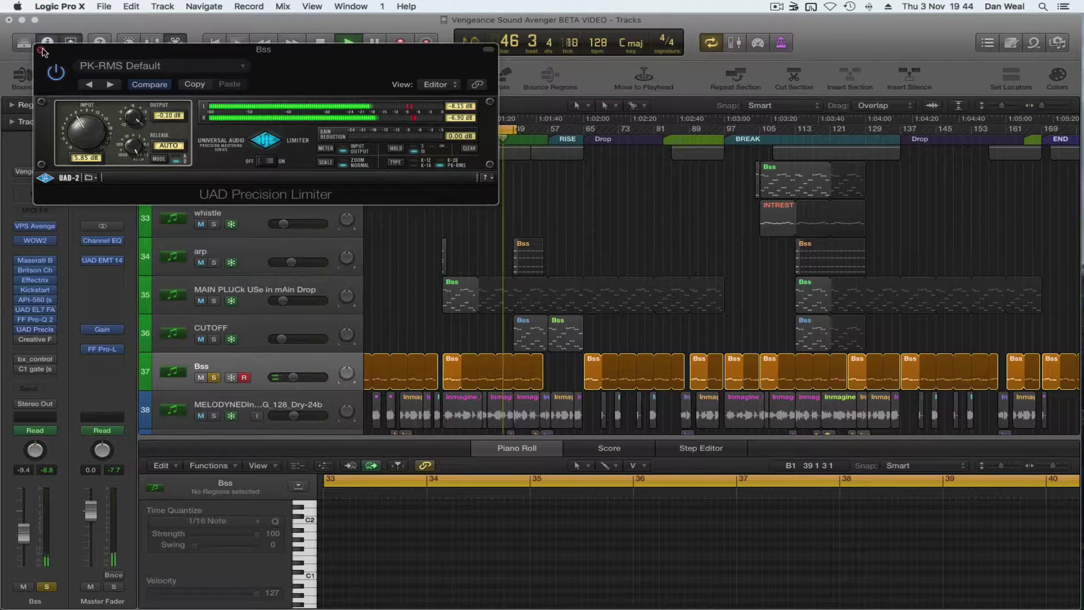
click(41, 50)
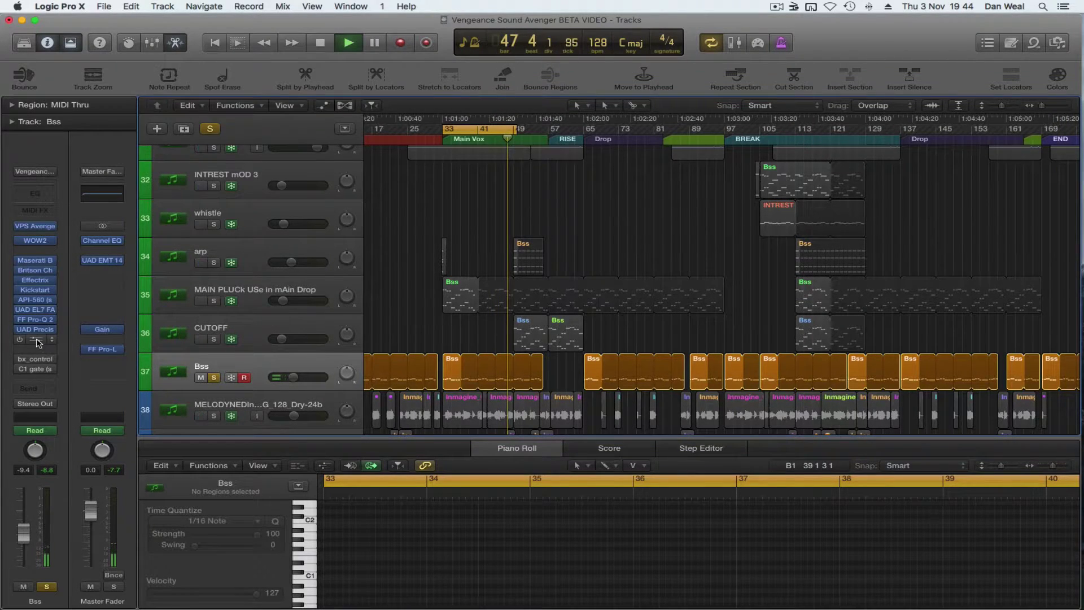
click(37, 340)
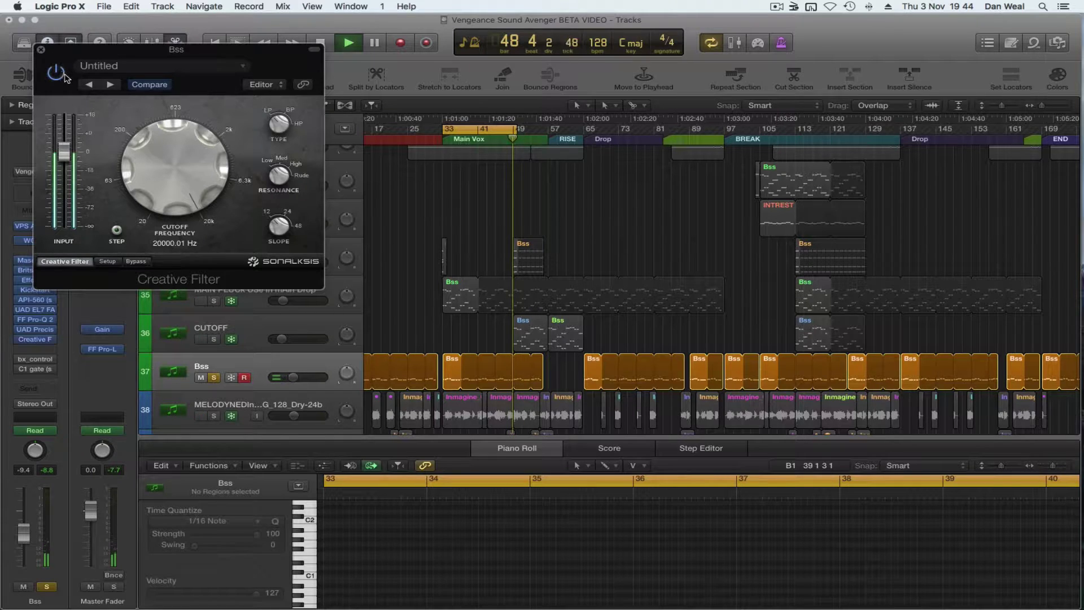
click(41, 51)
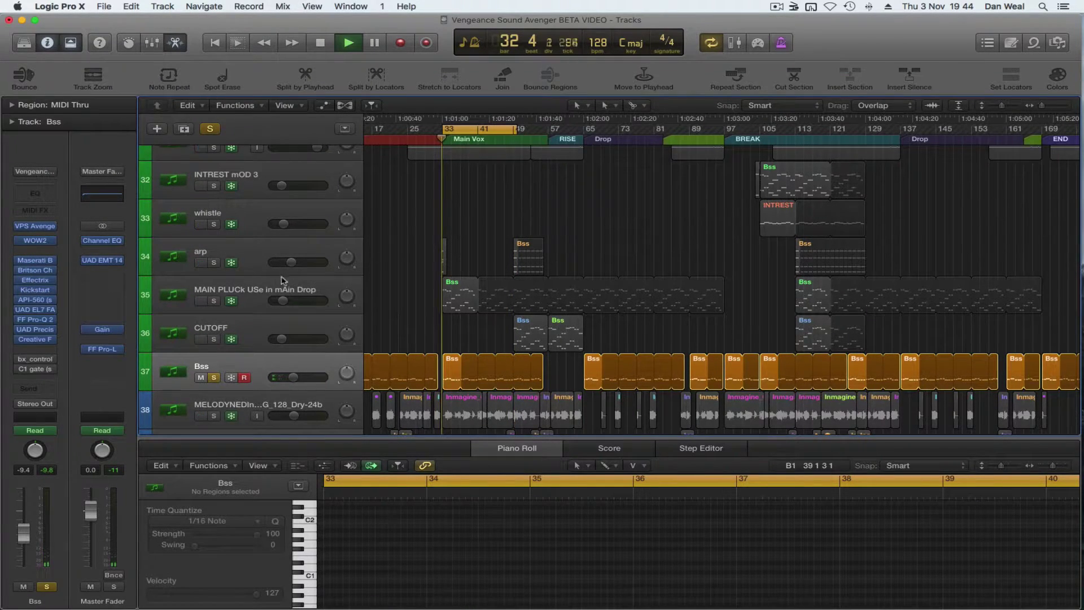
- Switch on the bx_control V2 and C1 gate inserts on the Bss track, pausing playback while showing bx_control
key(space)
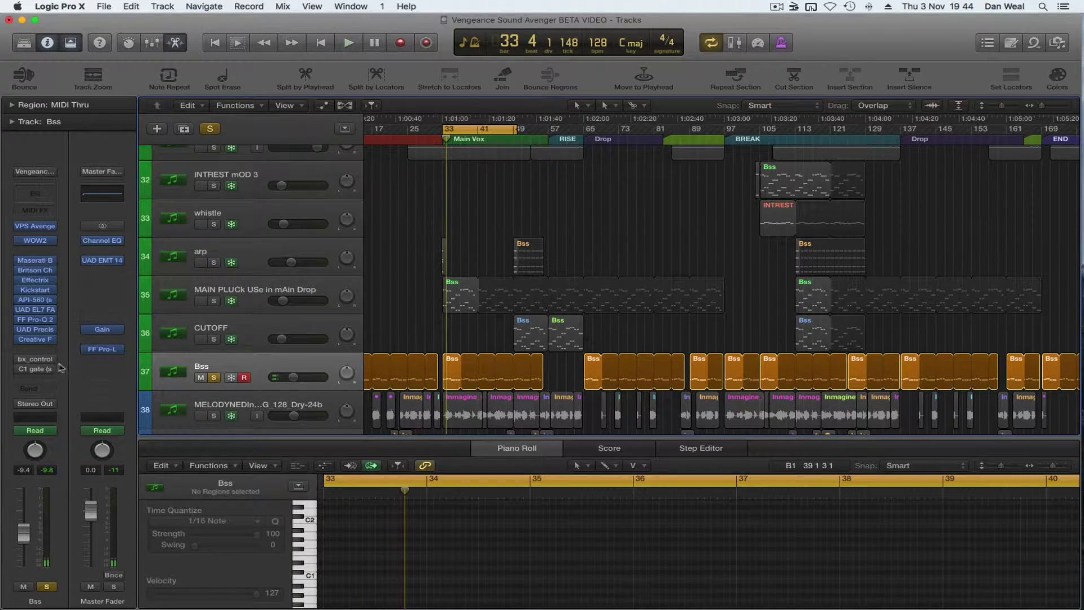
click(41, 362)
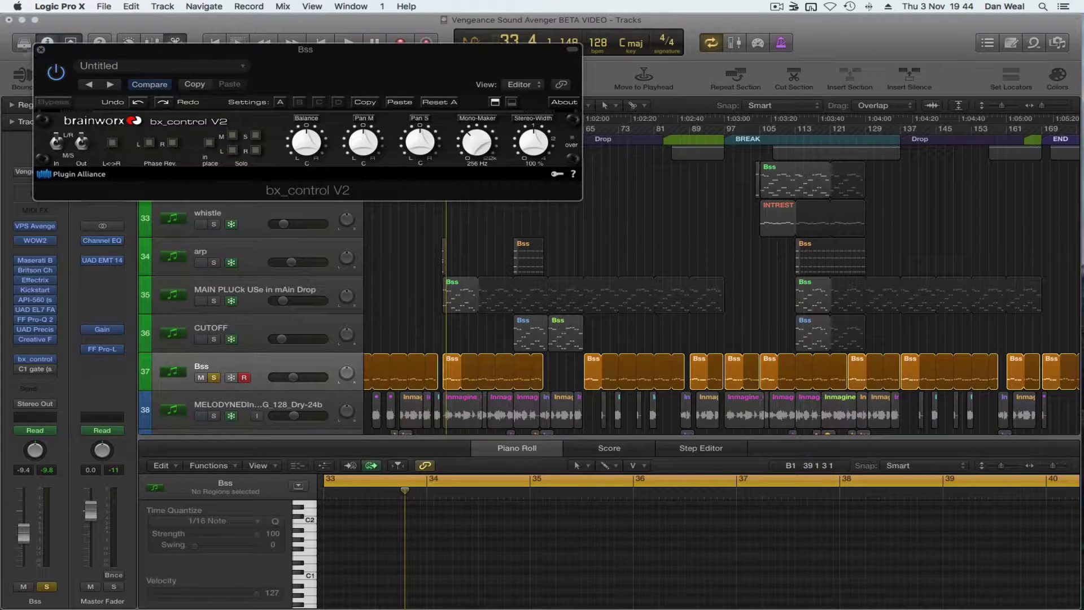
click(39, 50)
key(space)
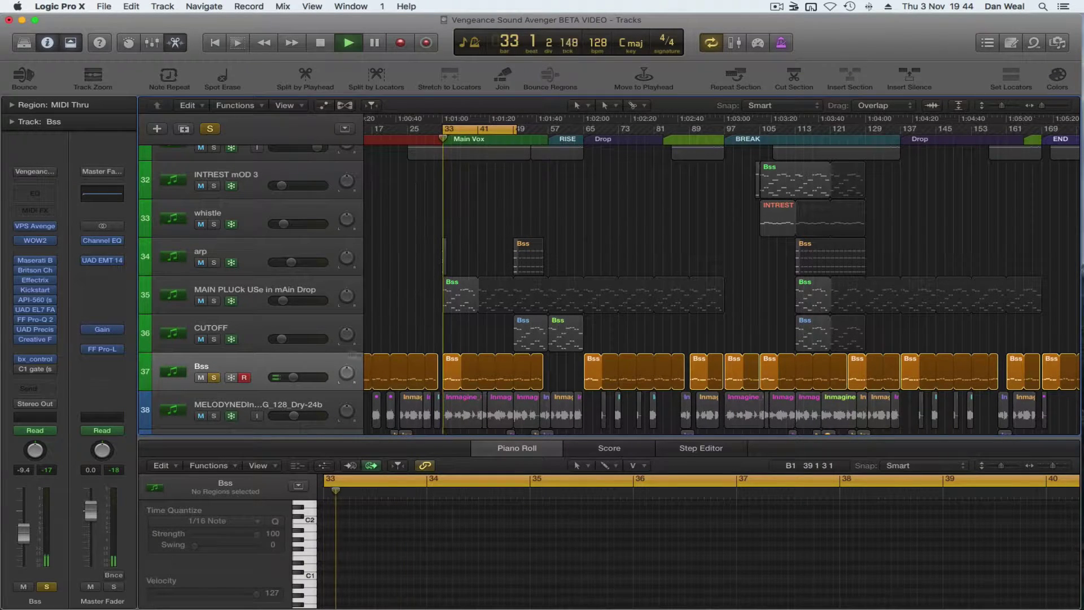
click(35, 369)
click(56, 73)
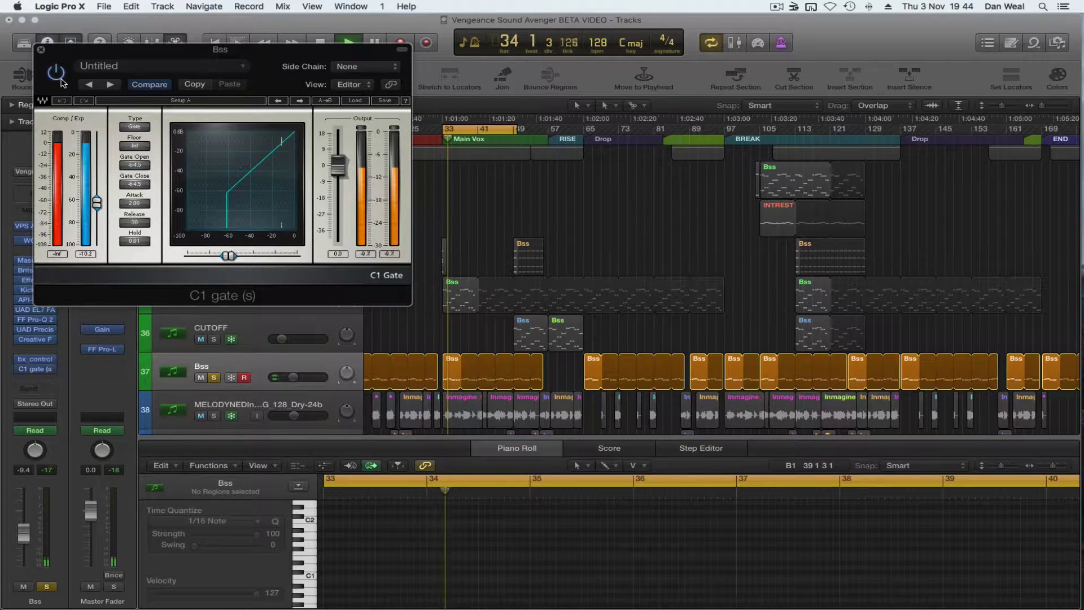
click(41, 50)
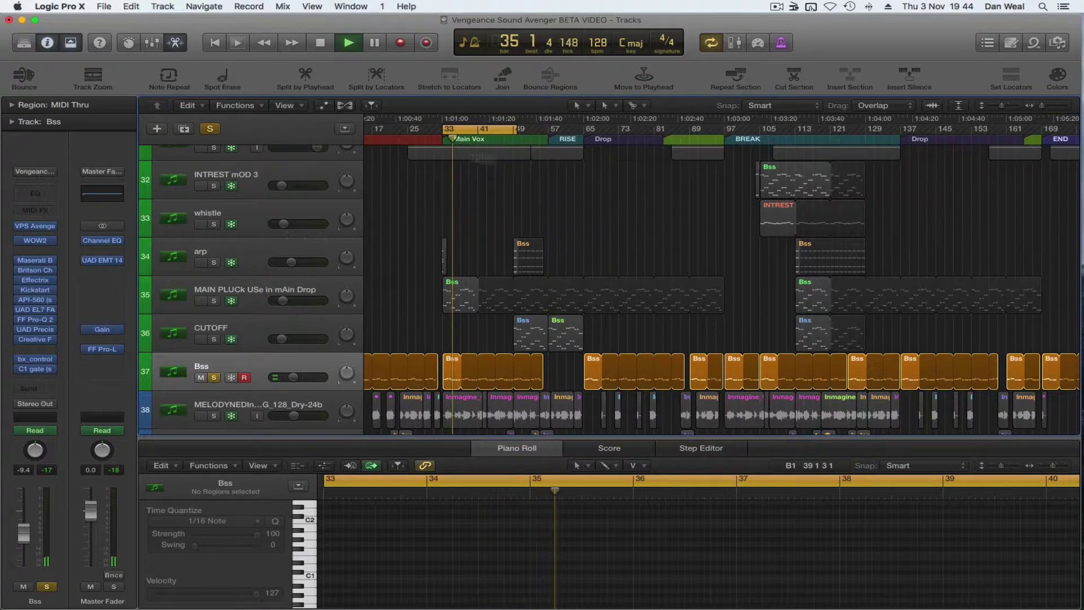
- Extend the cycle range from bar 33 to just past bar 57 and play the end of the bass part
drag(444, 129, 546, 136)
click(542, 129)
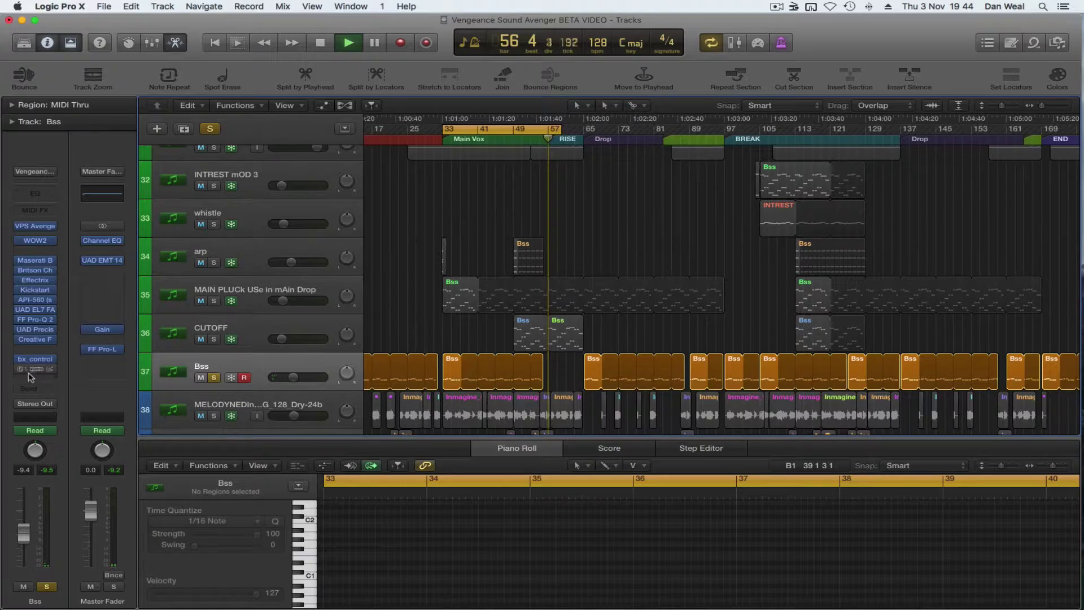
- Toggle the C1 gate insert on the Bss track and stop playback
click(21, 370)
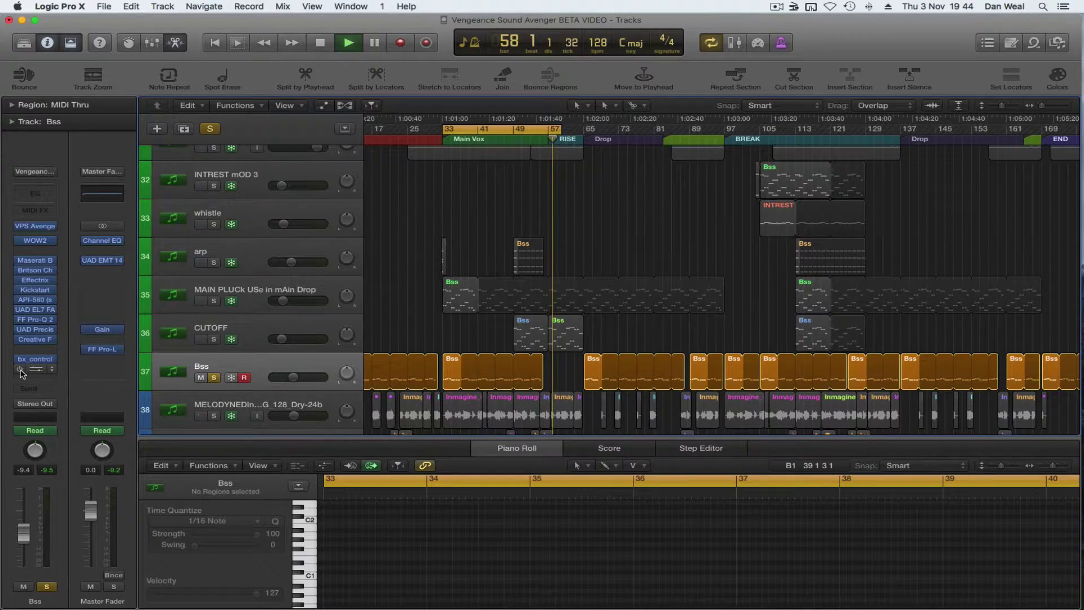
key(space)
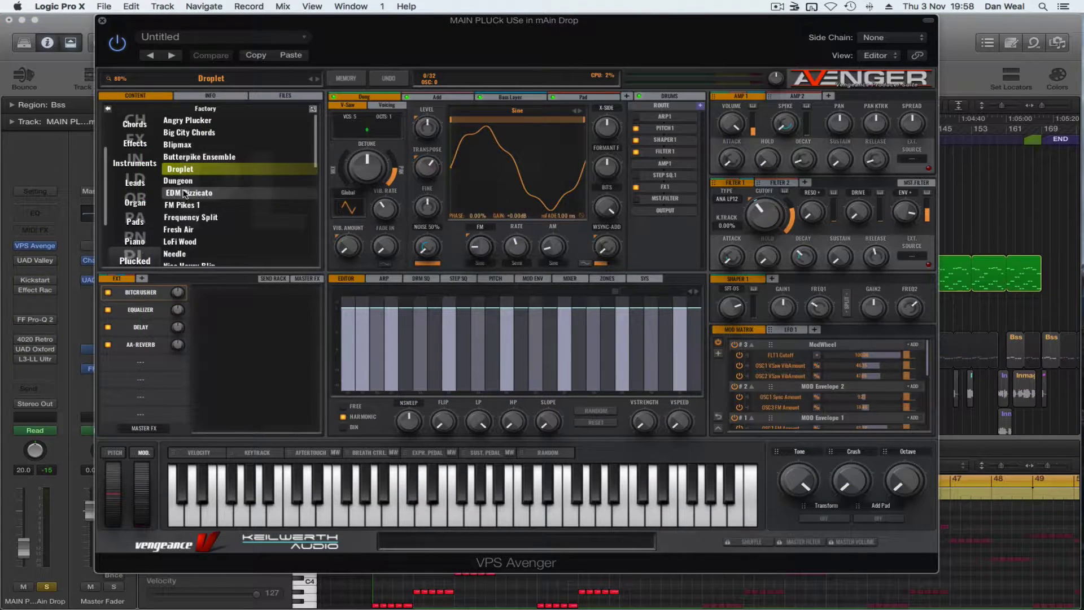
- Play the MAIN PLUCk track and examine the notes of its first Bss region in the Piano Roll
key(space)
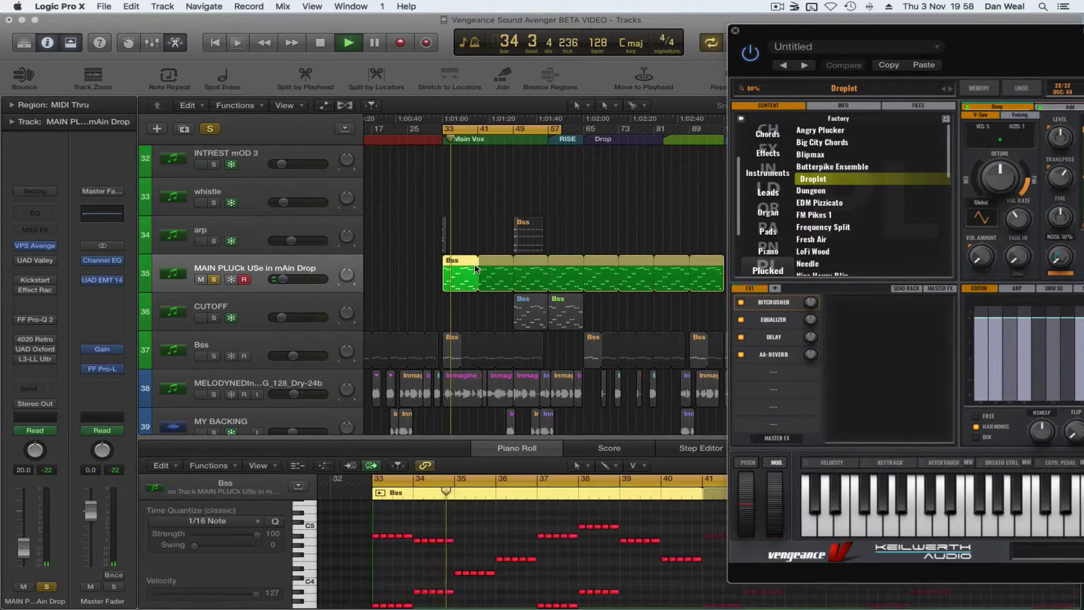
click(476, 269)
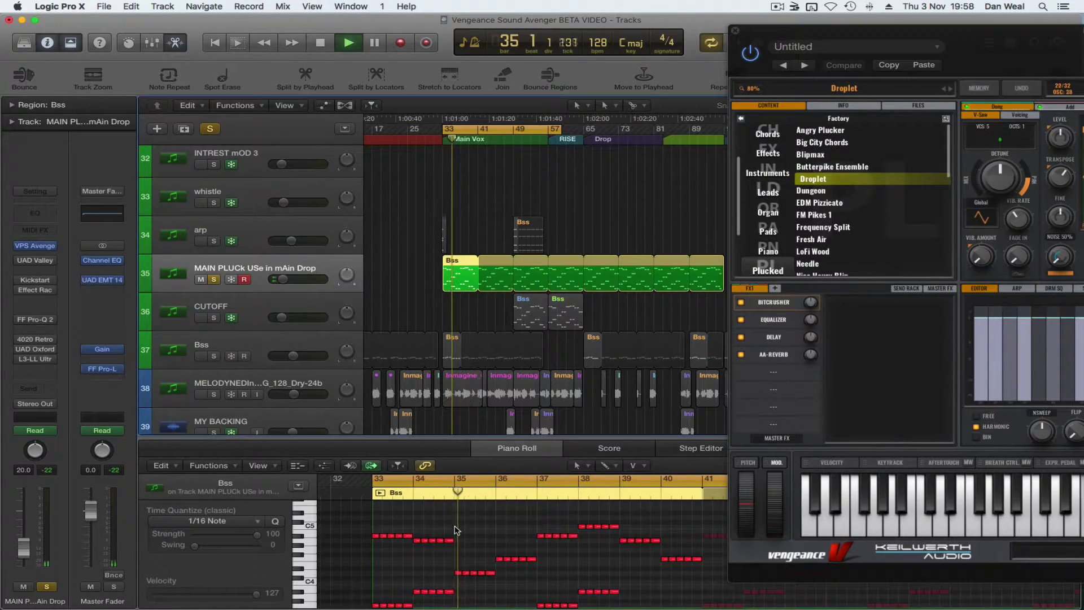
scroll(508, 558, up, 3)
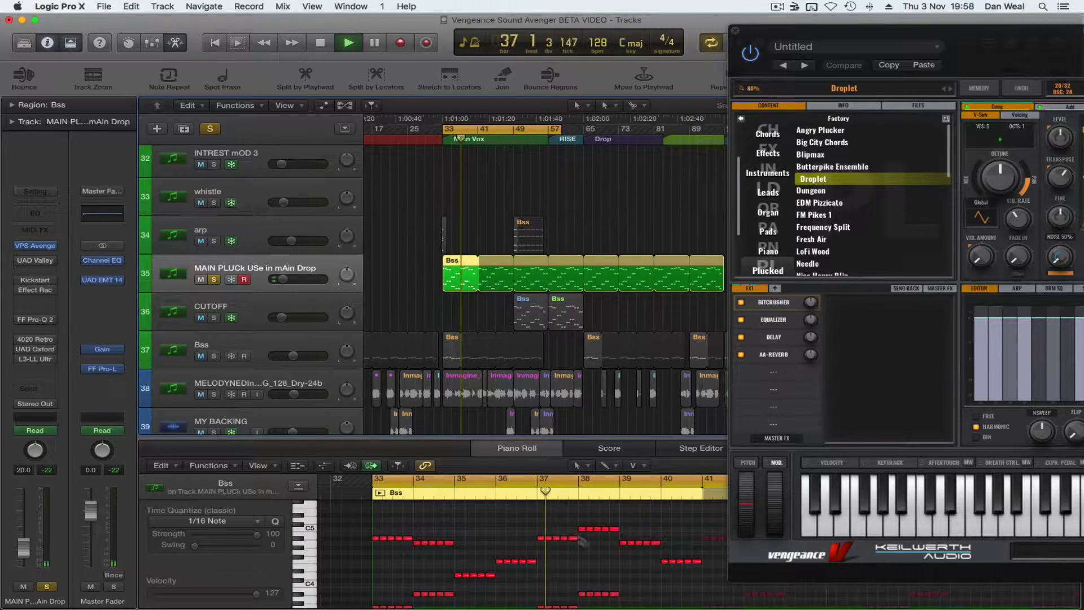
- Compare the Droplet preset with and without Avenger's delay, reverb, equalizer and bitcrusher, leaving all four effects on
drag(834, 35, 304, 26)
click(212, 327)
click(212, 344)
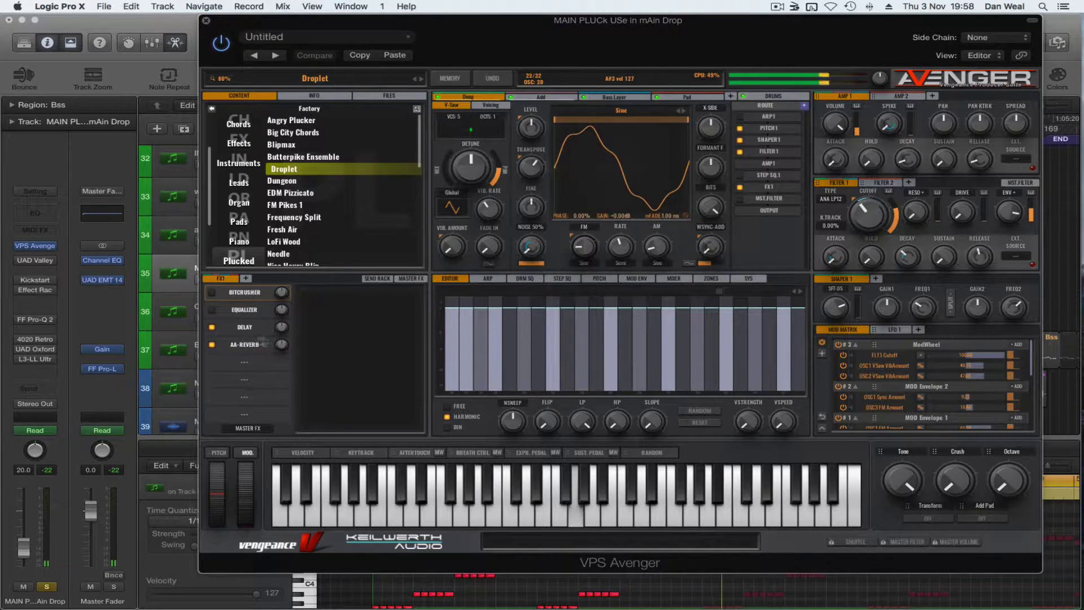
click(211, 310)
click(212, 293)
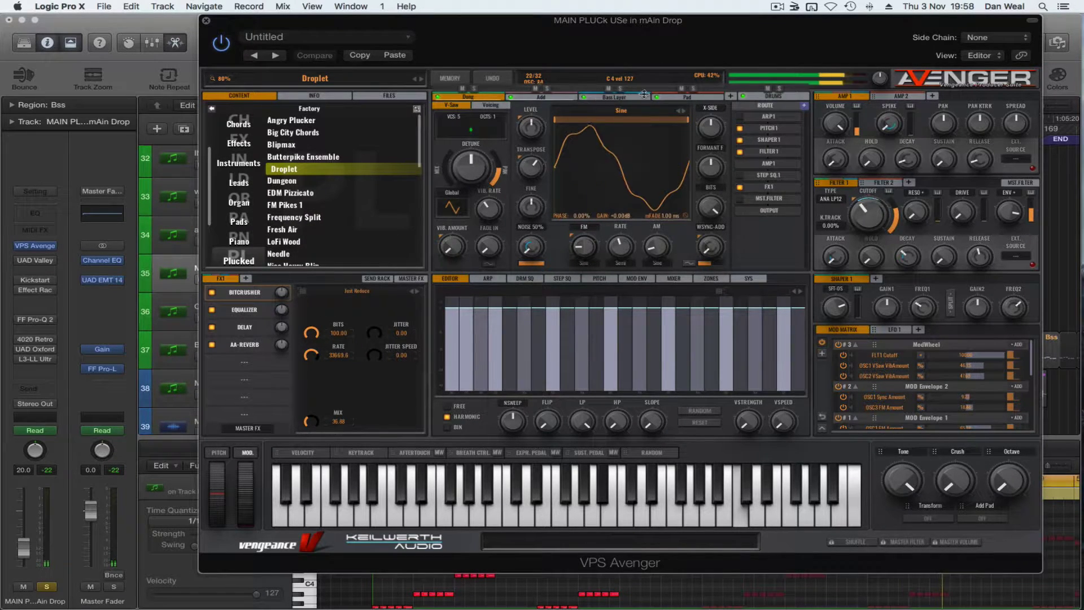
- Show the voicing of Avenger's first oscillator and audition its chorder voices transposed by 12, 0 and -12
click(491, 105)
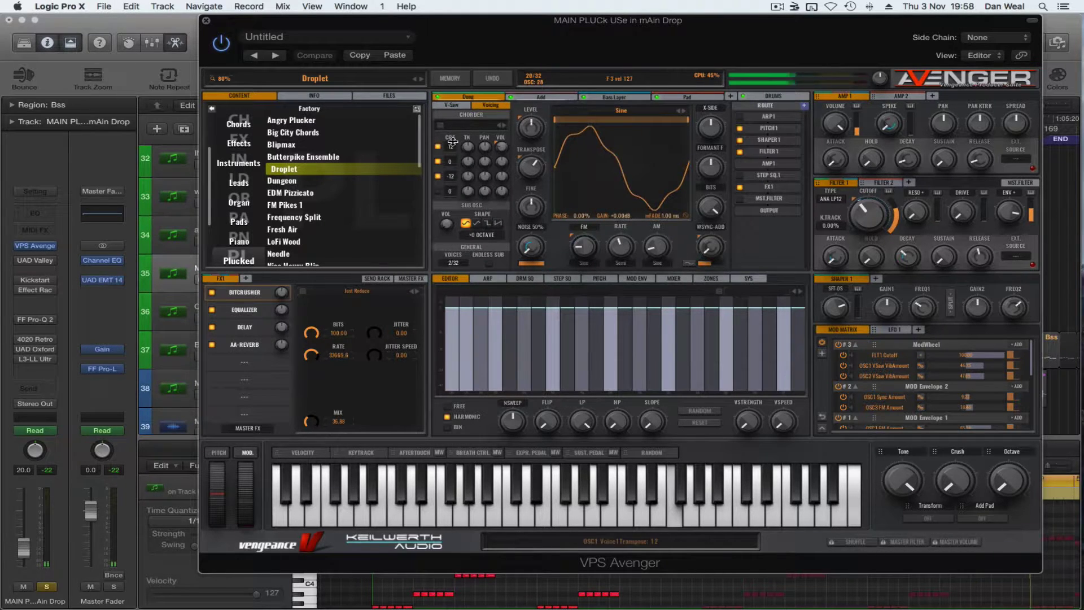
mouse_move(452, 142)
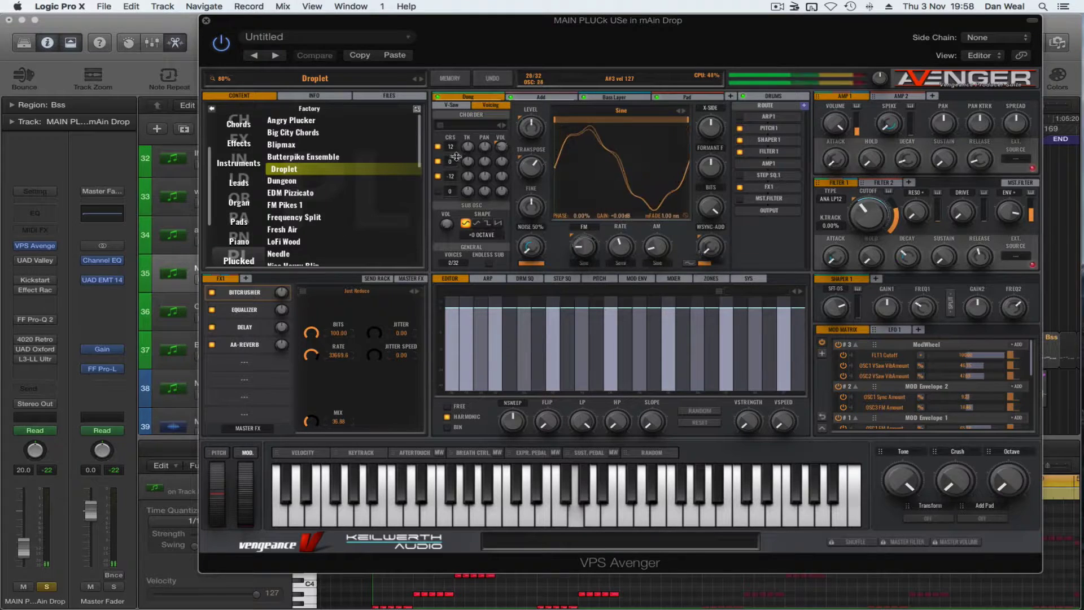
click(438, 176)
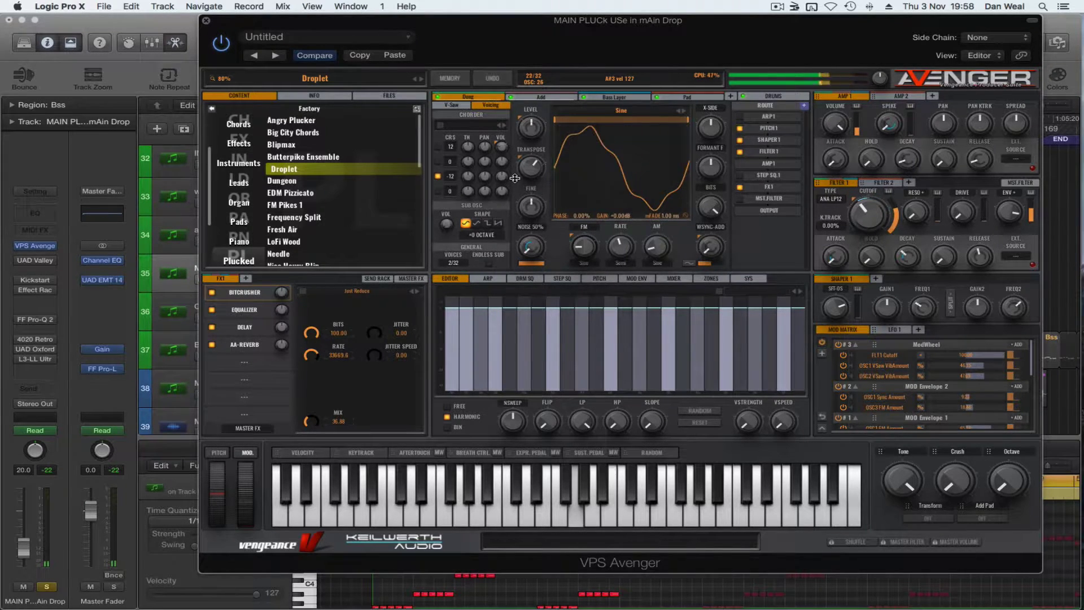
click(438, 161)
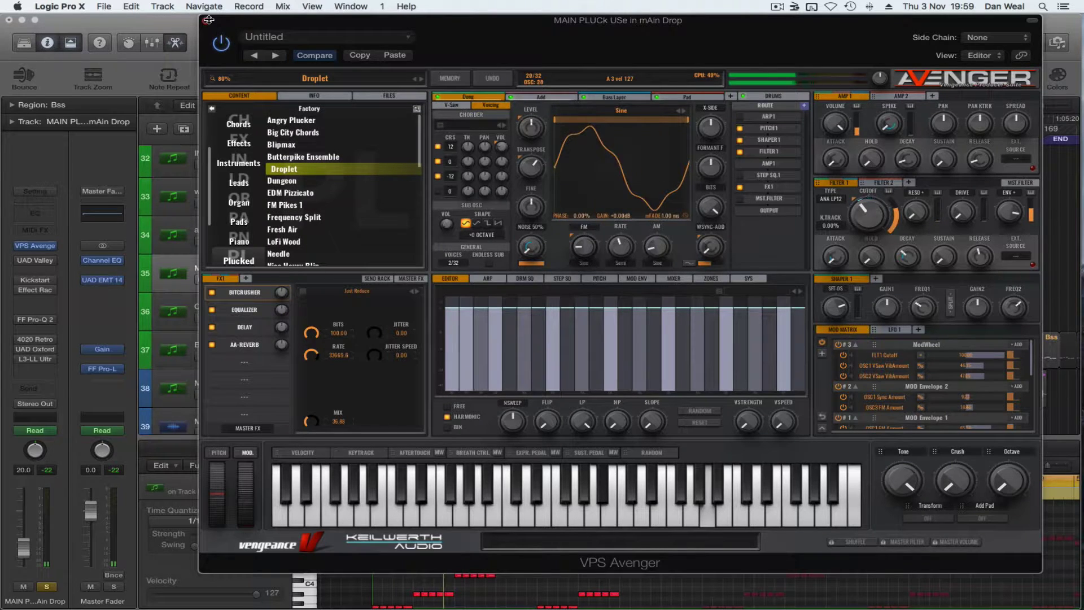
- Switch on the UAD Valley People Dyna-mite and Kickstart inserts on the main pluck track, closing each plugin window
click(35, 246)
click(35, 260)
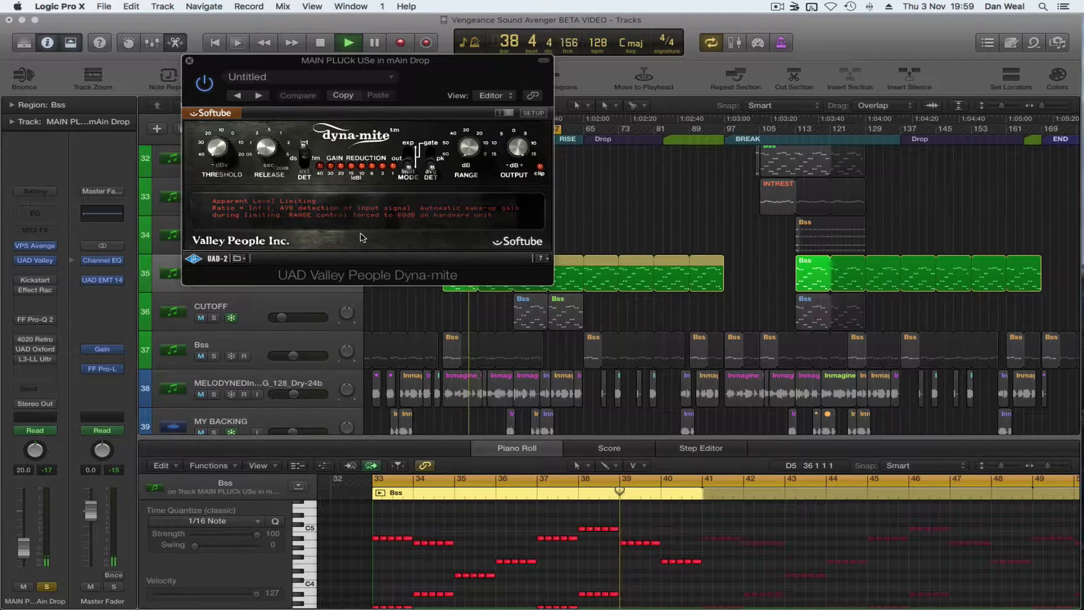
mouse_move(530, 155)
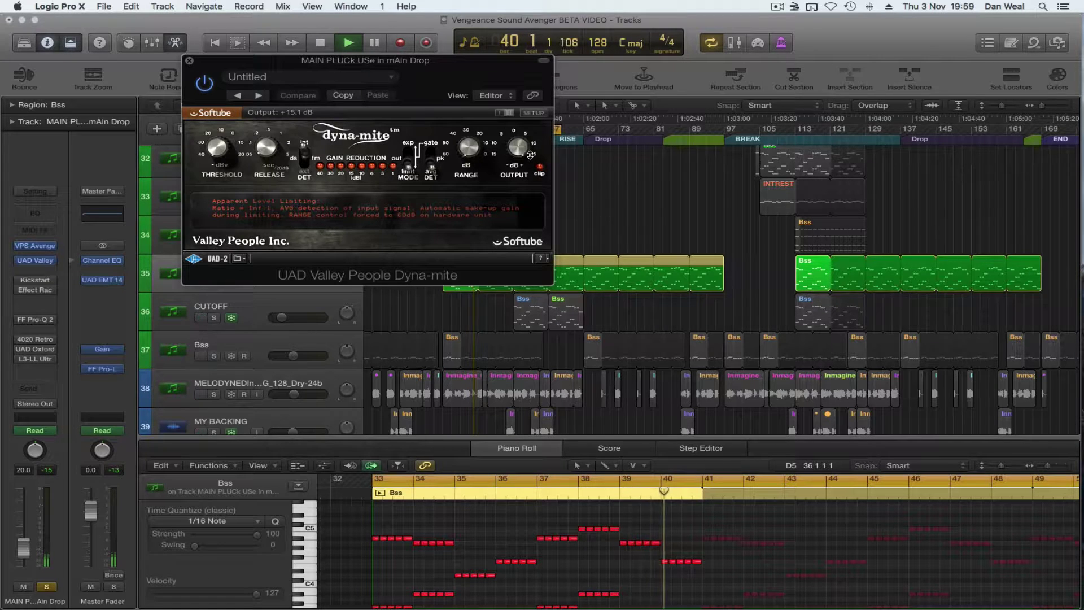
click(190, 63)
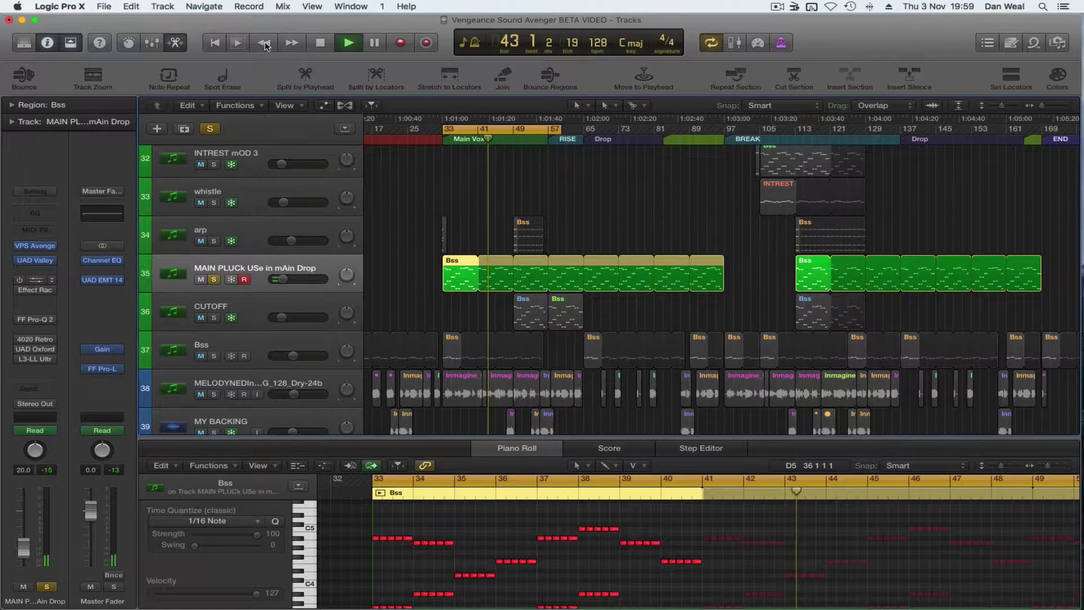
click(25, 279)
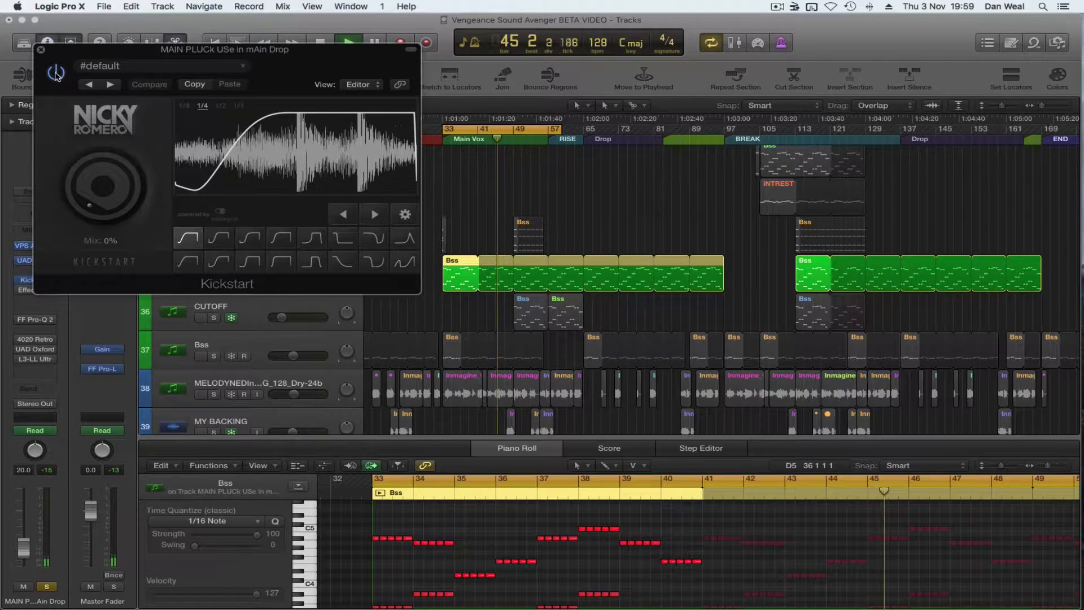
click(41, 50)
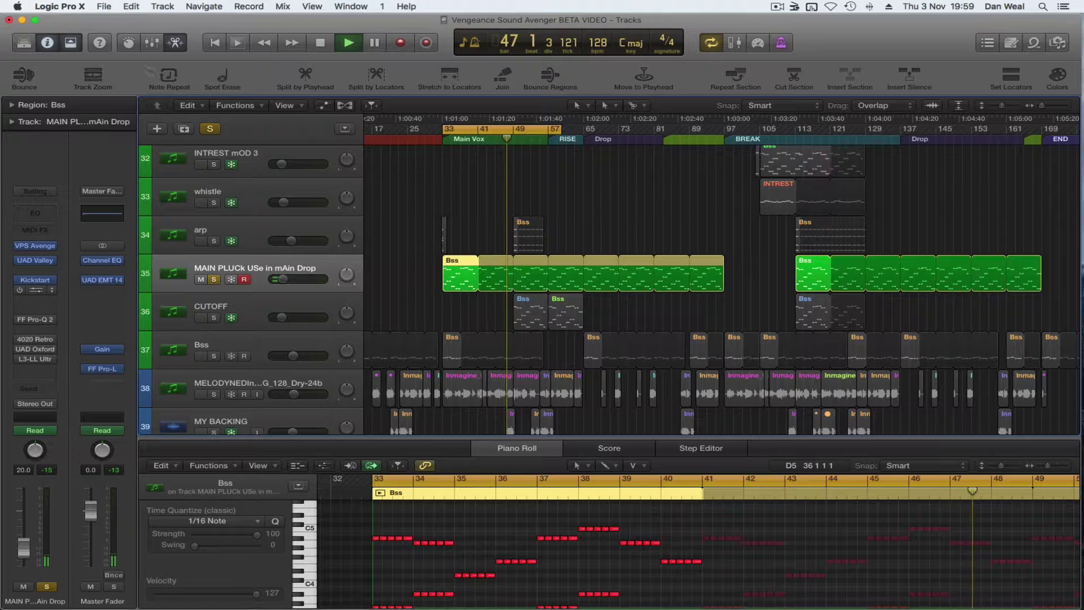
- Switch on the Soundtoys Effect Rack and FF Pro-Q 2 inserts on the main pluck track
click(35, 290)
click(69, 45)
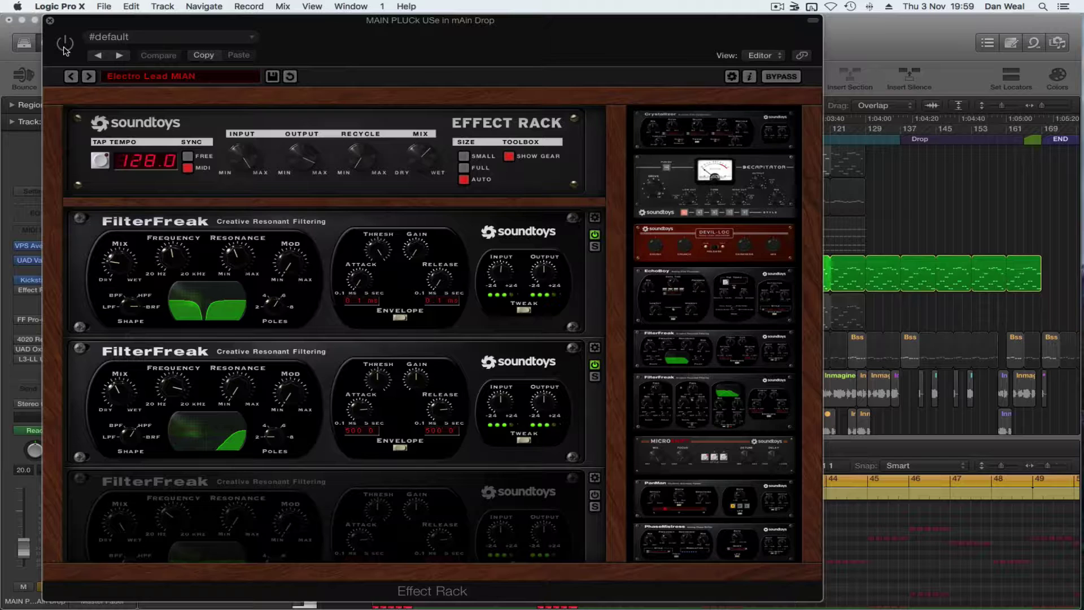
click(50, 21)
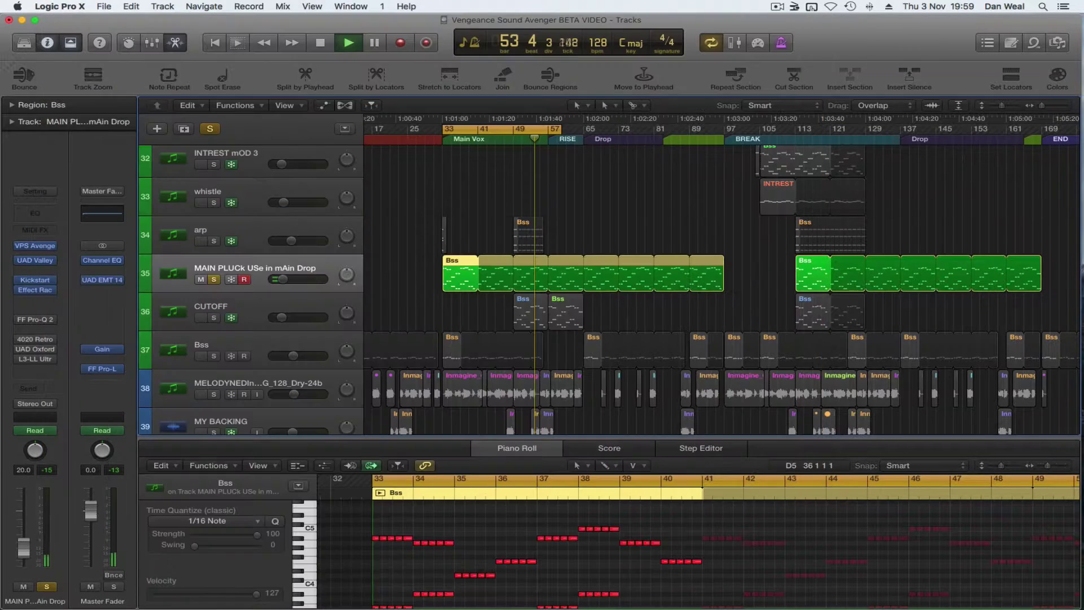
click(35, 319)
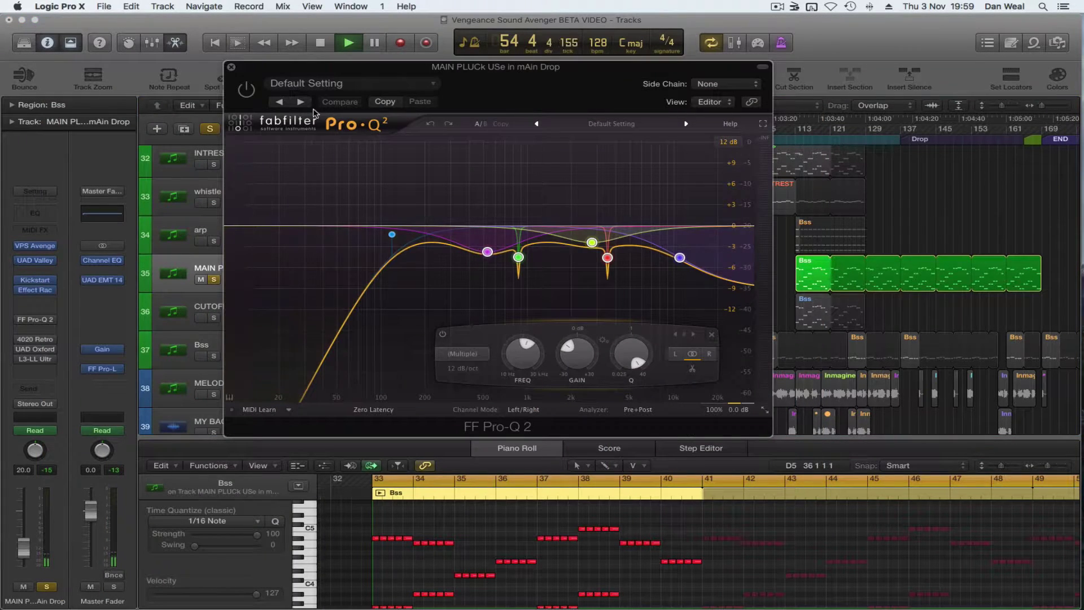
click(246, 90)
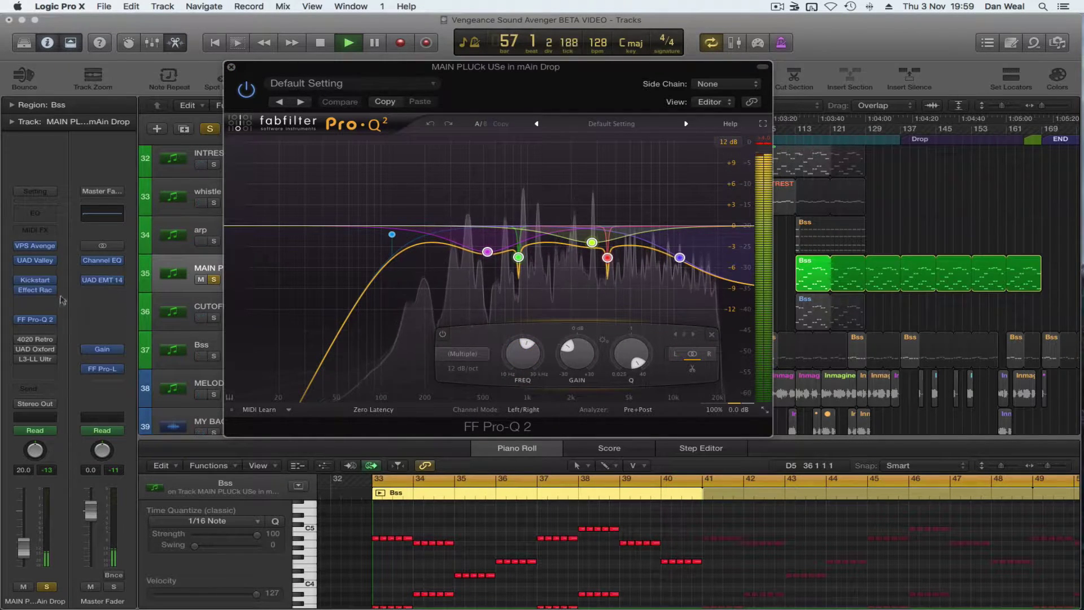
- Bypass Pro-Q 2, copy it to the insert slot above and delete all equalizer bands in the copy
mouse_move(21, 321)
drag(39, 323, 35, 309)
click(35, 310)
drag(131, 166, 483, 250)
right_click(488, 241)
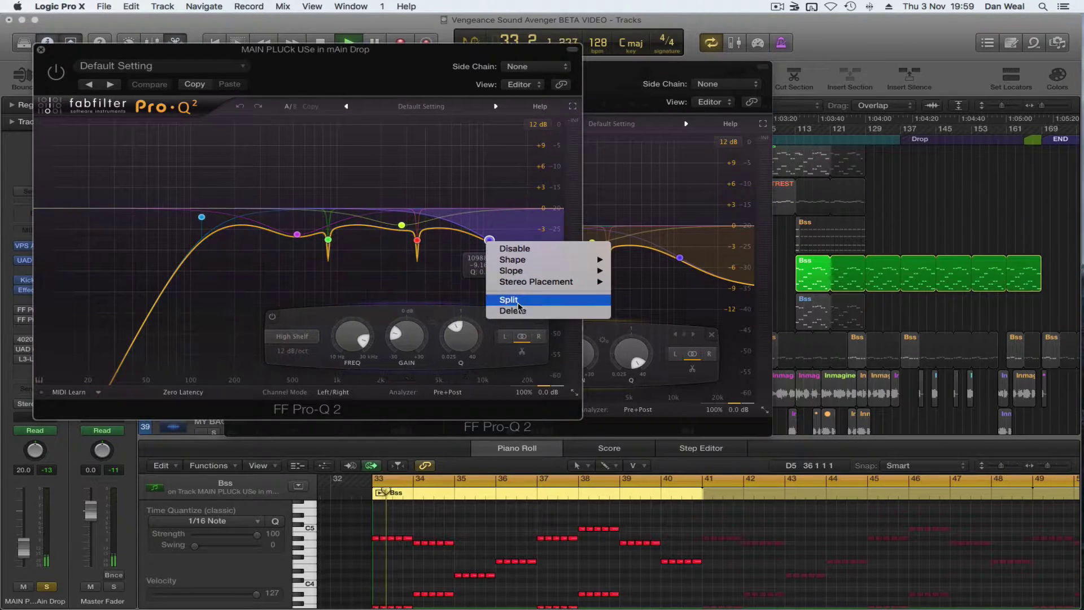
drag(174, 185, 488, 241)
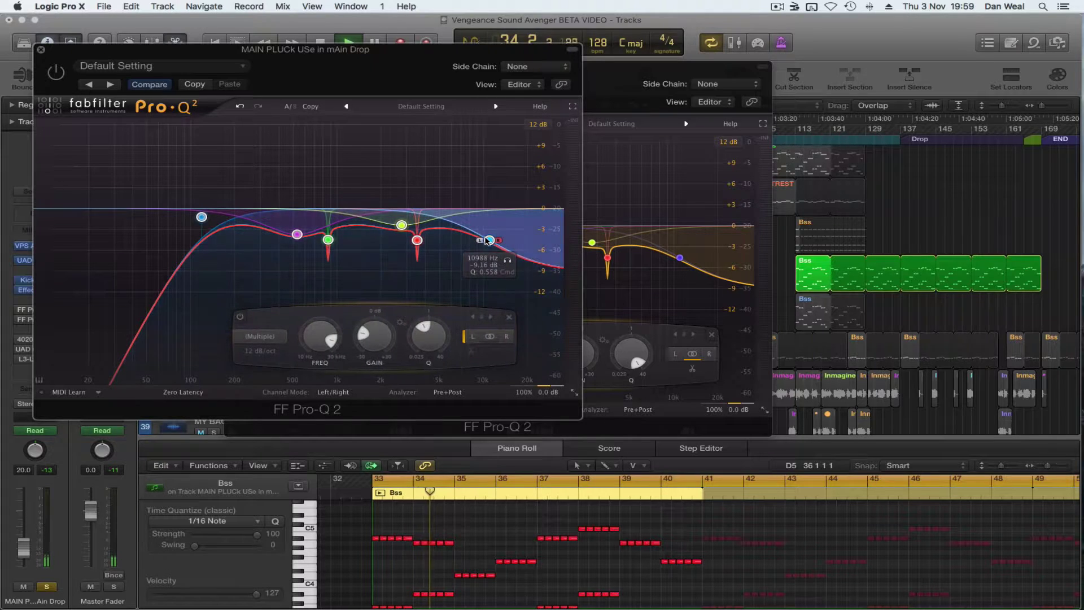
click(513, 308)
- Switch on the copied Pro-Q 2 and add a narrow bell cut of about 8.7 dB at 475 Hz with Q 40
drag(73, 89, 225, 104)
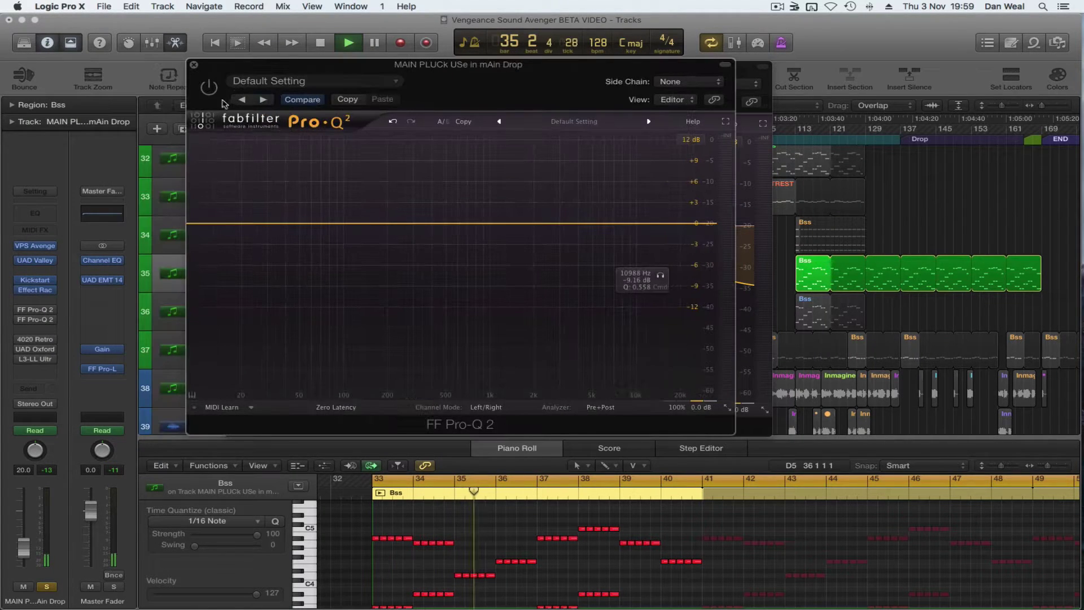
click(209, 88)
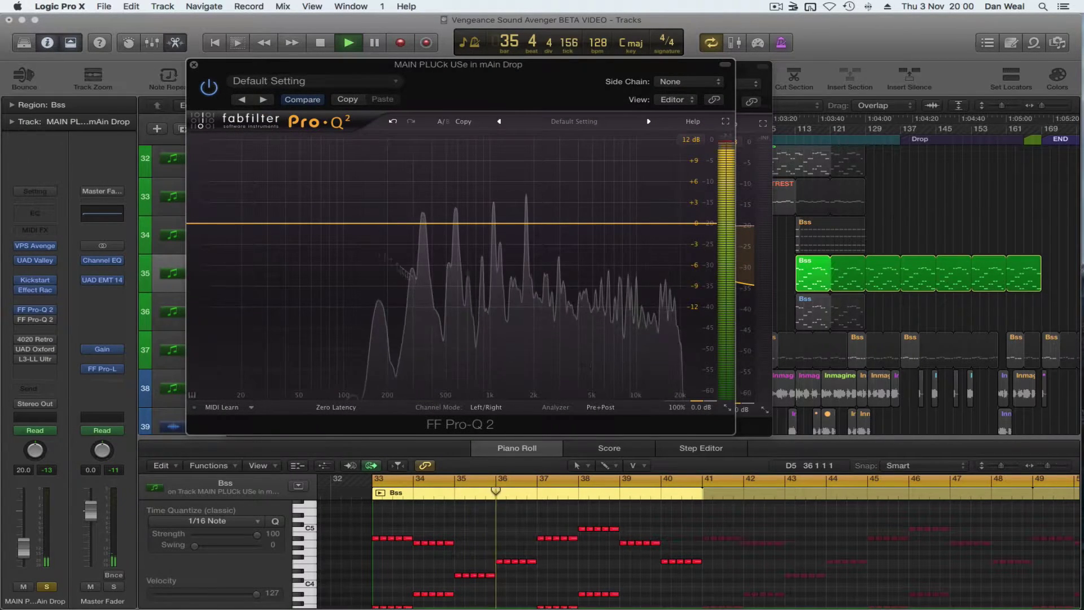
click(398, 224)
drag(452, 349, 399, 433)
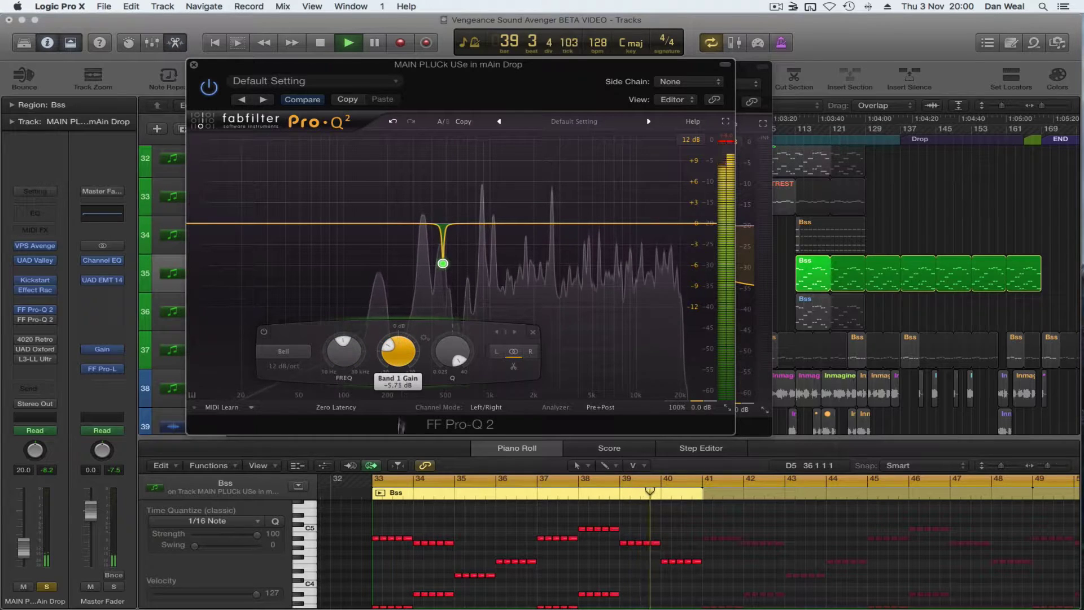
drag(398, 353, 373, 325)
- Add a second narrow bell band, sweep it boosted by 30 dB above the first cut, and lower it to about -6 dB
double_click(372, 221)
drag(318, 351, 326, 323)
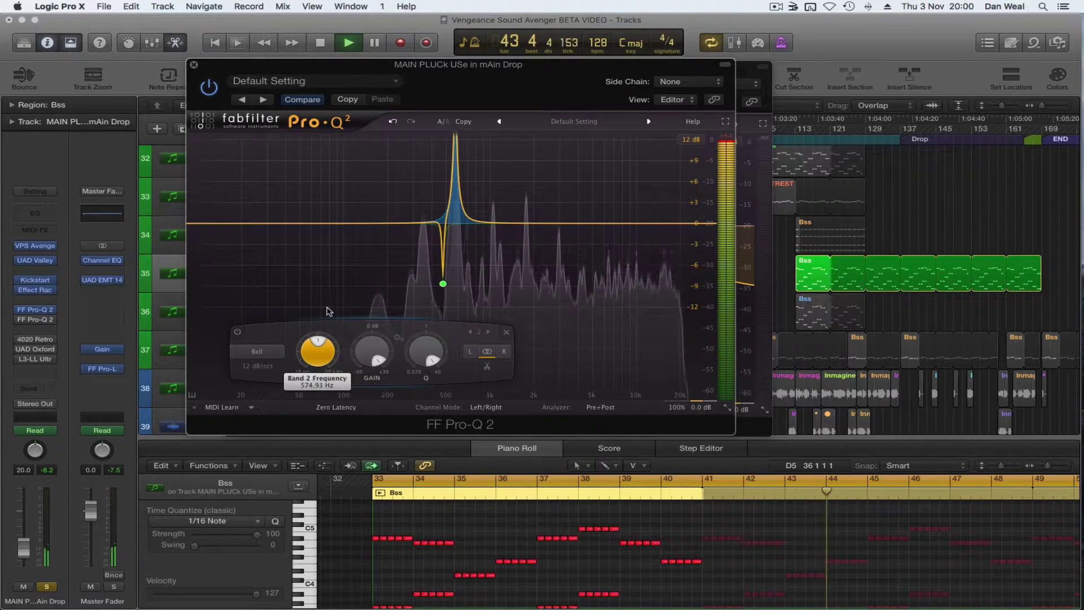
drag(318, 347, 319, 338)
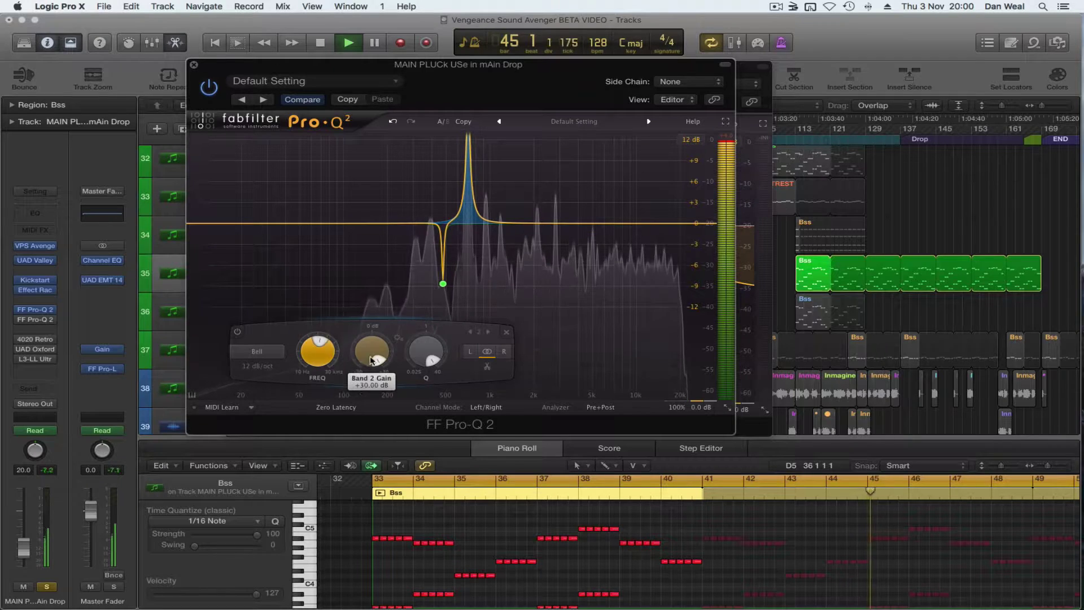
drag(377, 355, 384, 365)
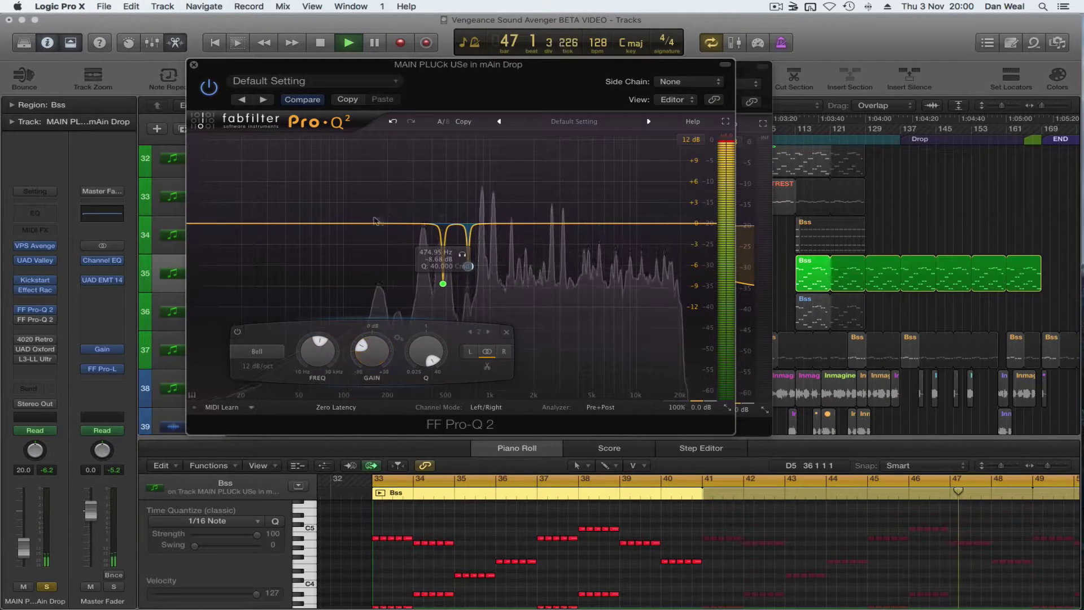
- Delete the stray low-shelf band and add a low-cut band at about 34 Hz in the copied Pro-Q 2
drag(212, 224, 230, 225)
right_click(231, 224)
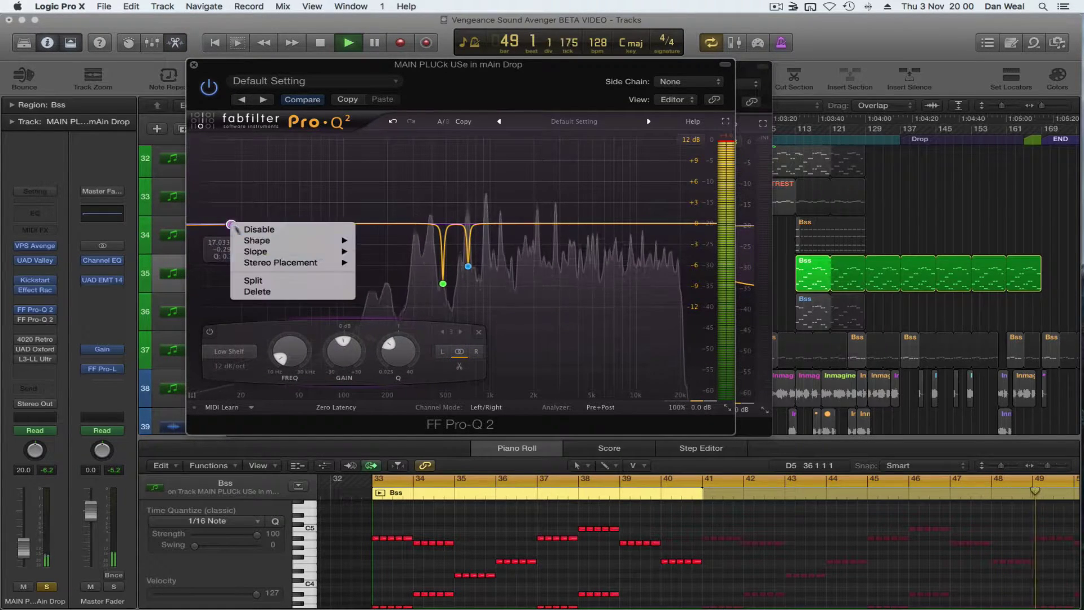
click(257, 292)
drag(206, 226, 273, 224)
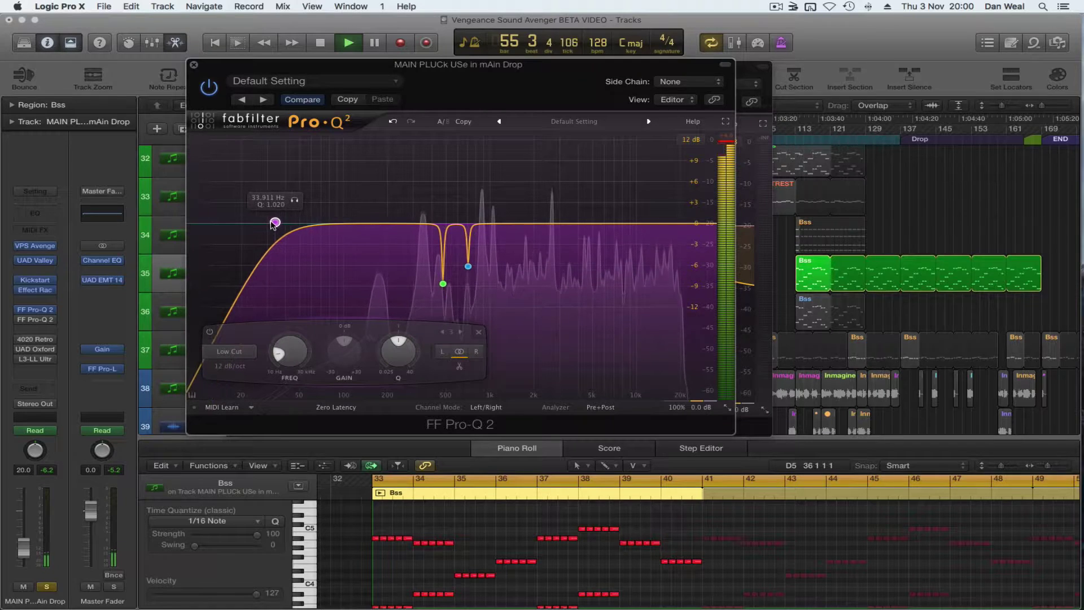
- Close the copied Pro-Q 2, bypass it and remove it from its insert slot
click(193, 65)
click(21, 311)
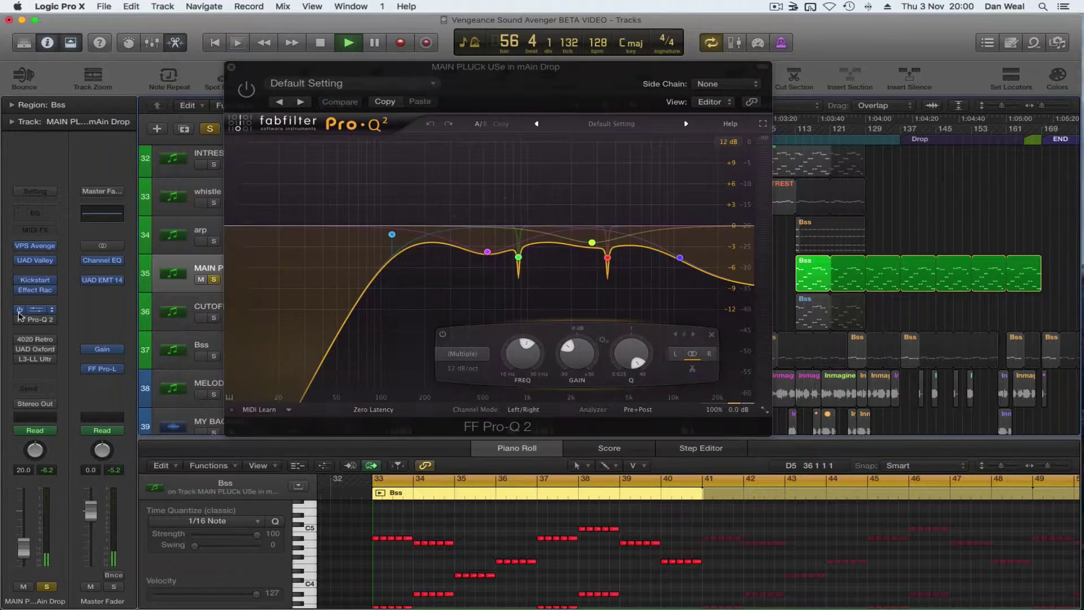
click(51, 310)
click(49, 167)
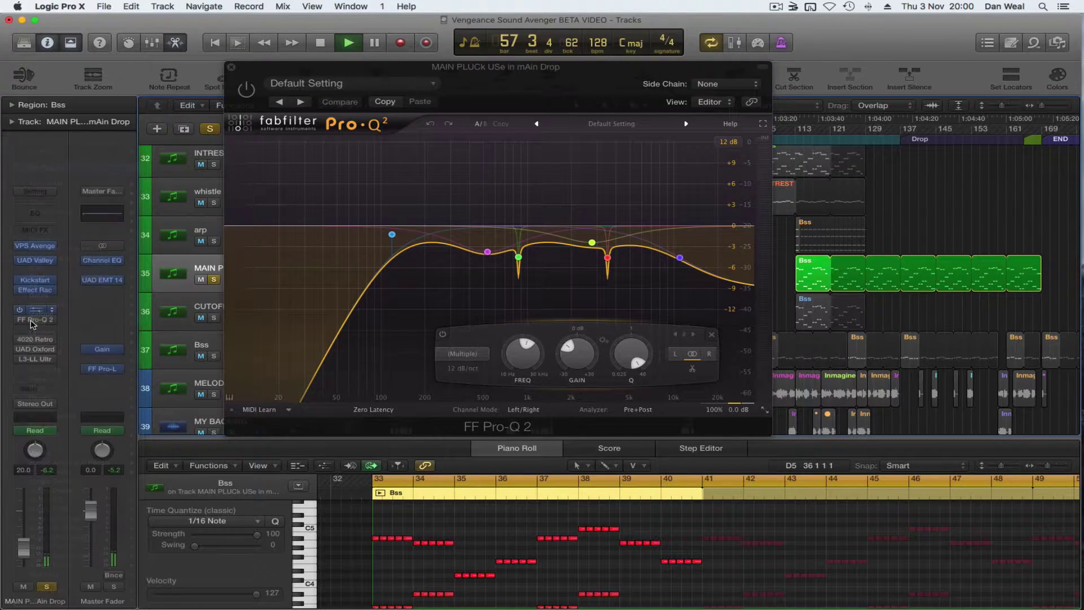
- Switch the original Pro-Q 2 back on and enable the 4020 Retro EQ insert, closing both plugin windows
click(20, 319)
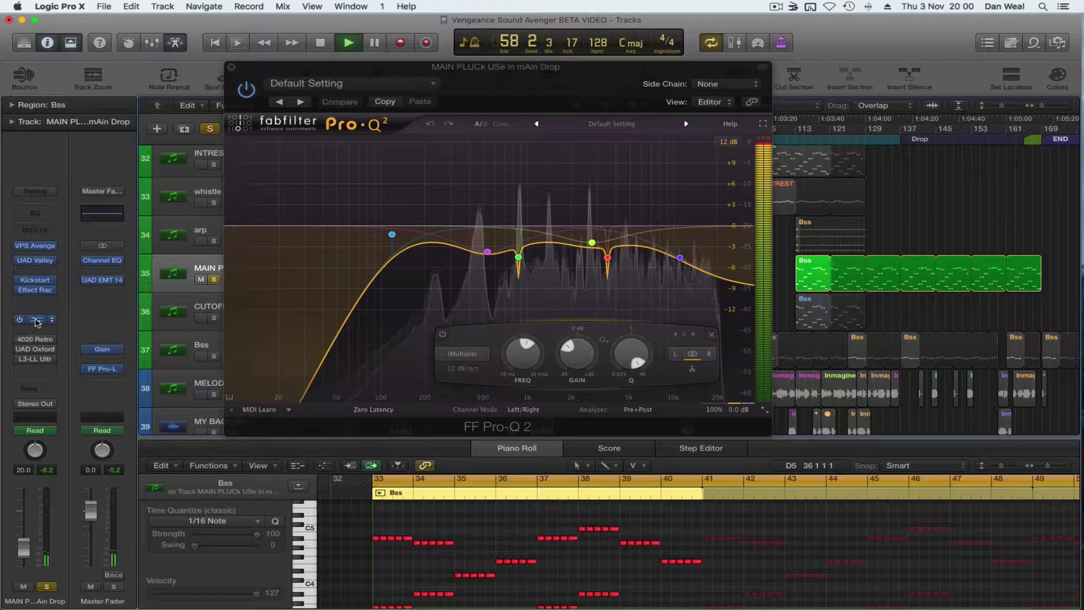
click(231, 67)
click(42, 341)
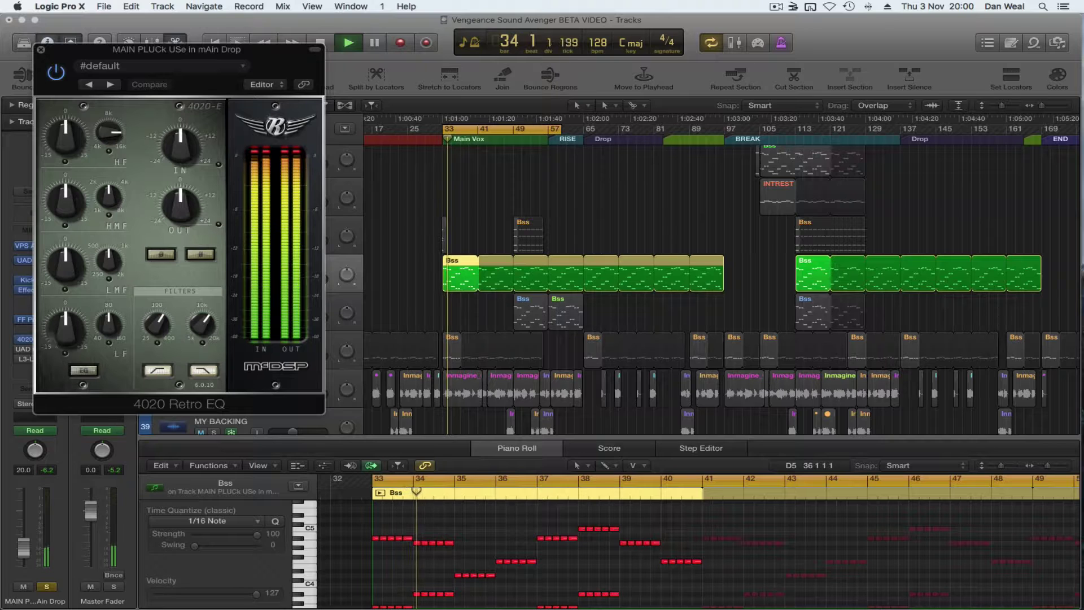
click(24, 339)
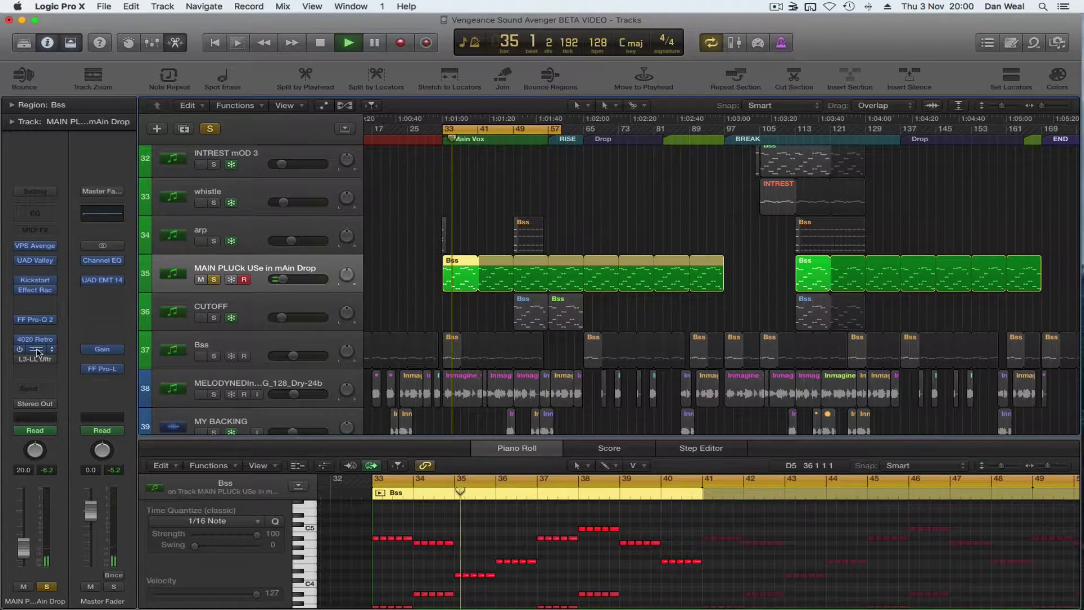
- Switch on the main pluck's Oxford Inflator and L3-LL Ultramaximizer inserts, view each plugin's settings and close both windows
click(35, 348)
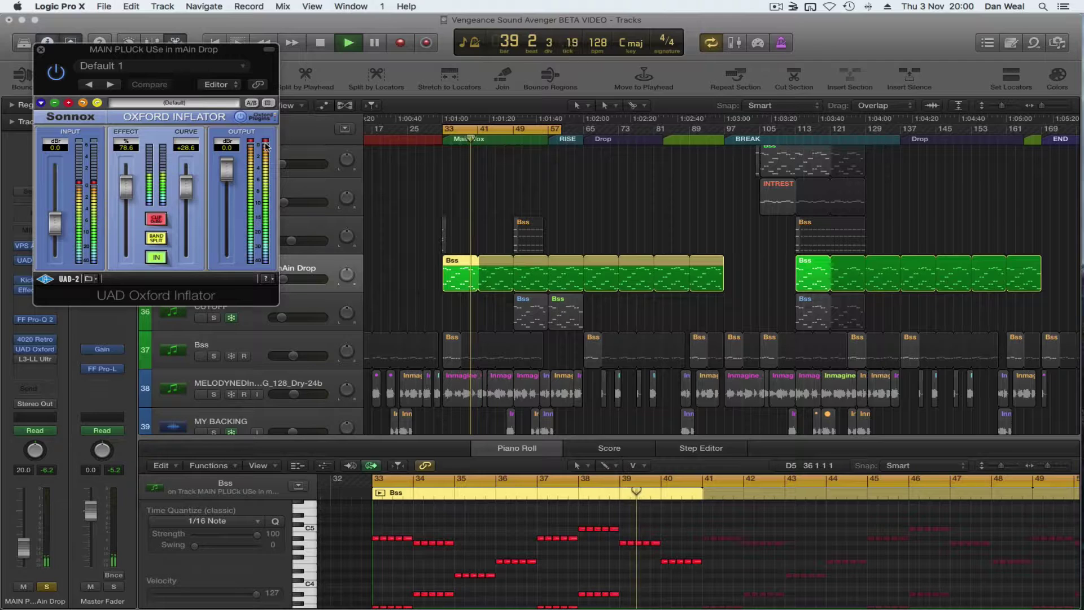
click(40, 49)
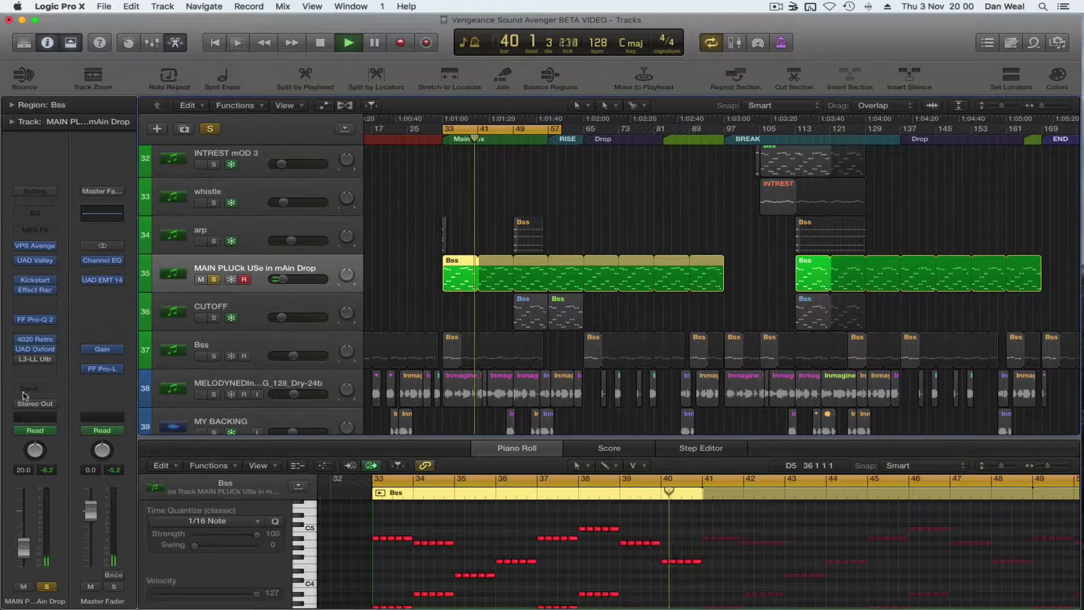
click(35, 359)
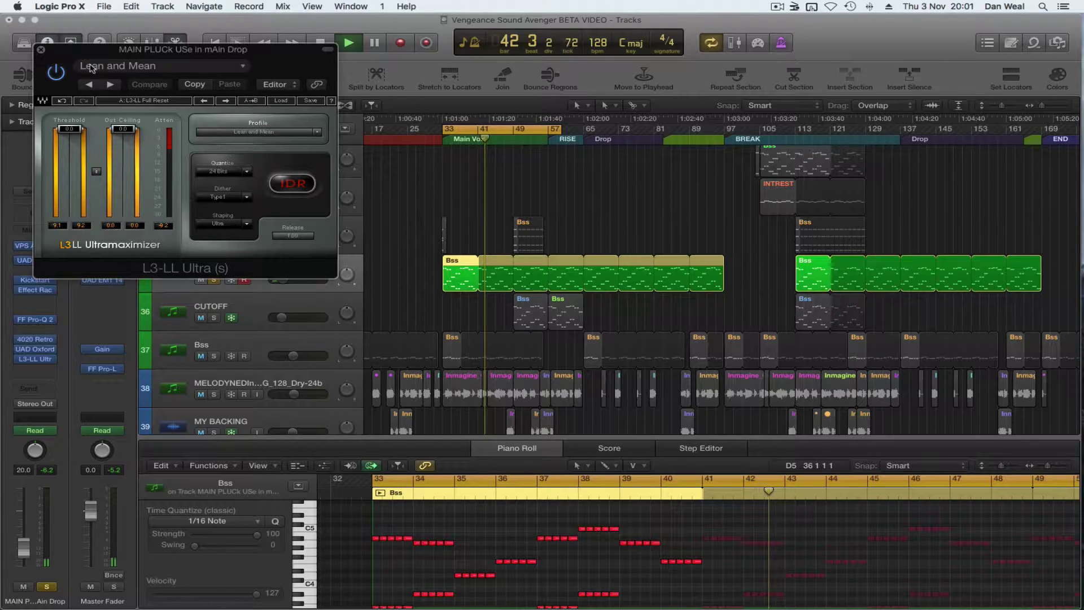
click(41, 50)
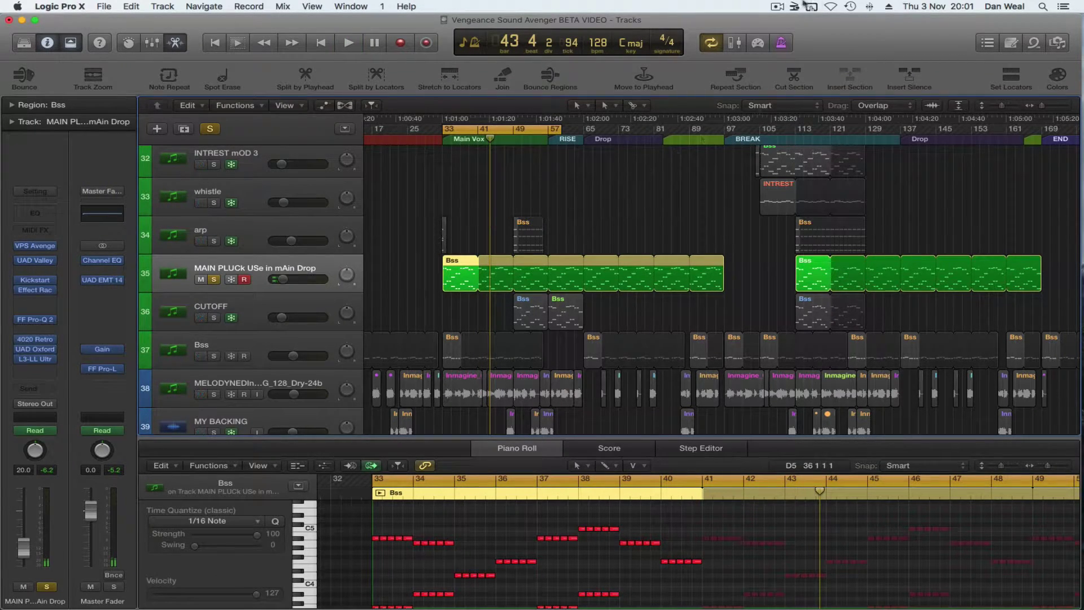
- Deselect the pluck regions, solo the Melodyned vocal on track 38 and play it briefly
click(429, 278)
scroll(418, 280, down, 2)
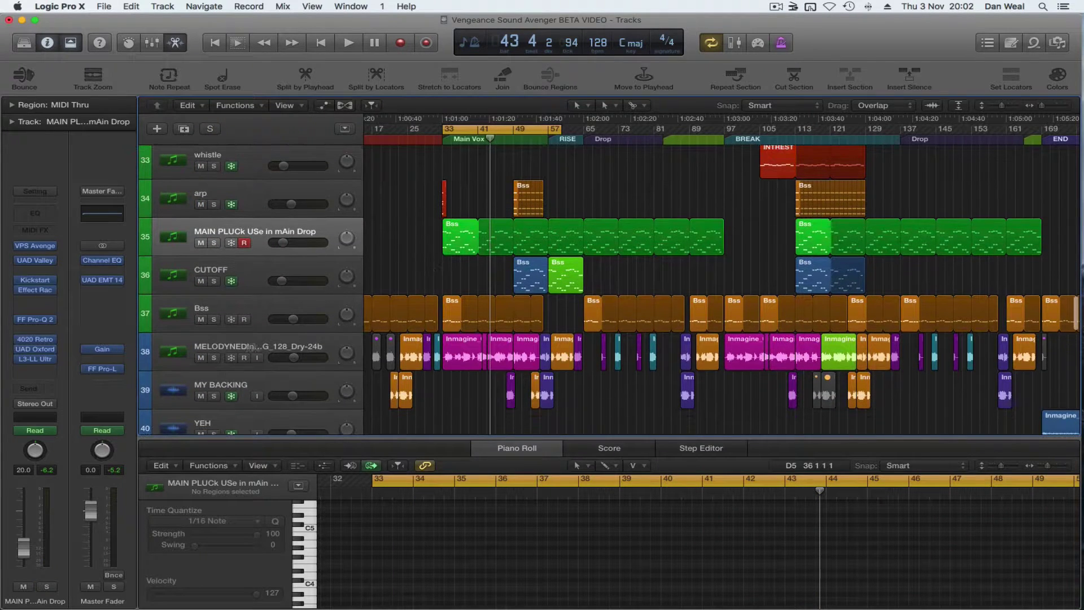
click(247, 347)
key(s)
key(space)
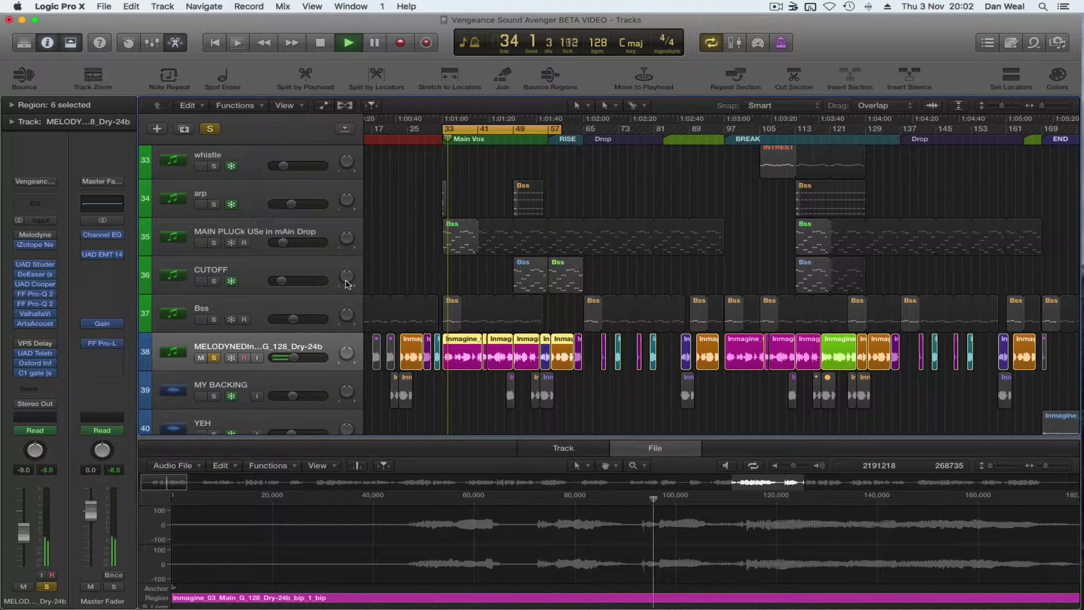
key(space)
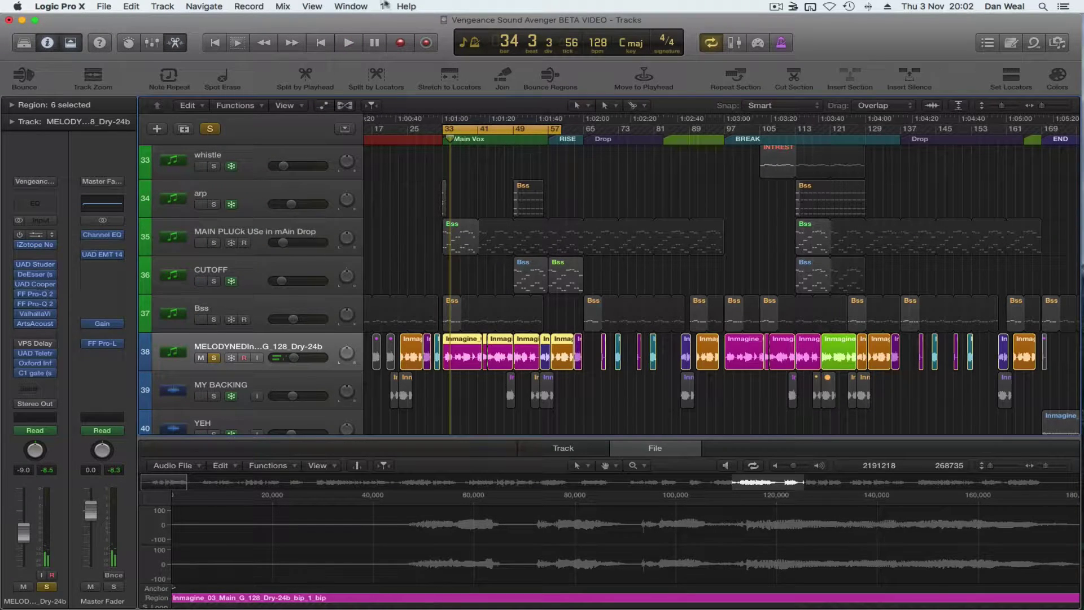
- Open Melodyne on the vocal track, select all notes and view the time quantization options without applying them
click(35, 234)
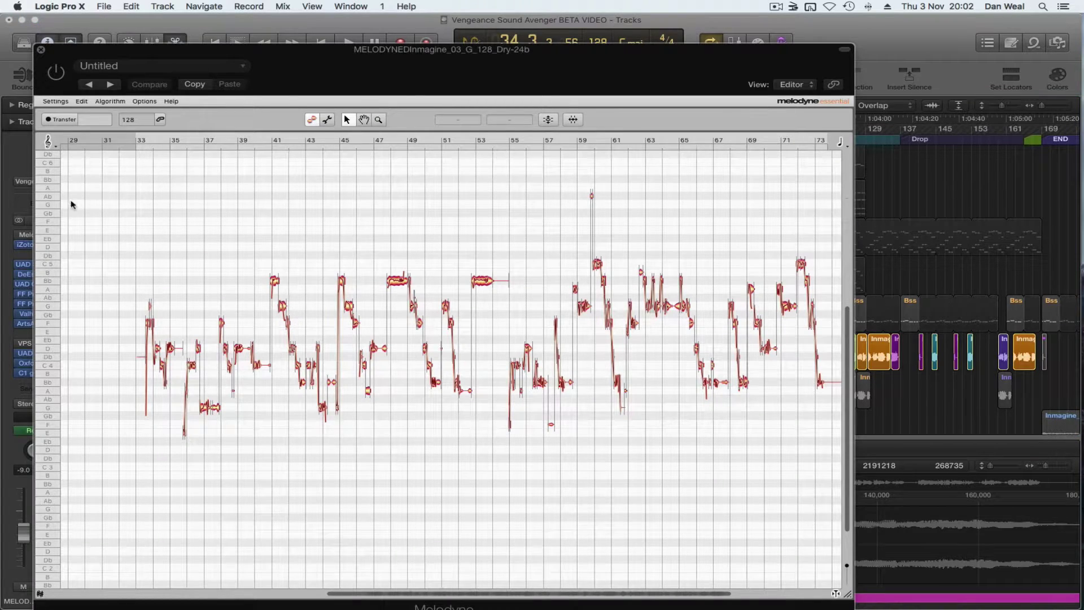
scroll(133, 235, right, 2)
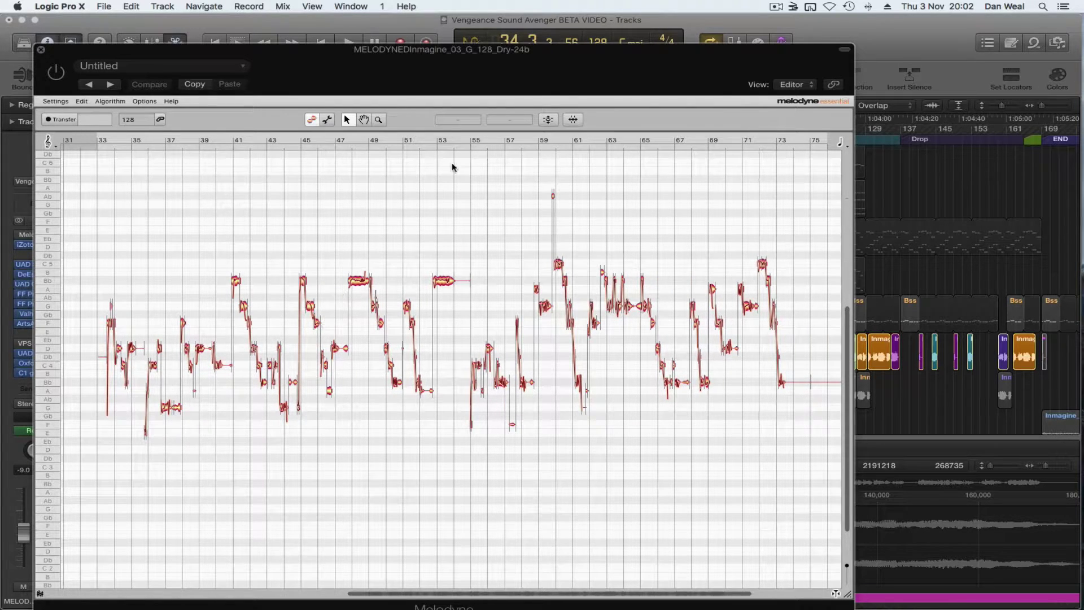
key(super+a)
click(573, 119)
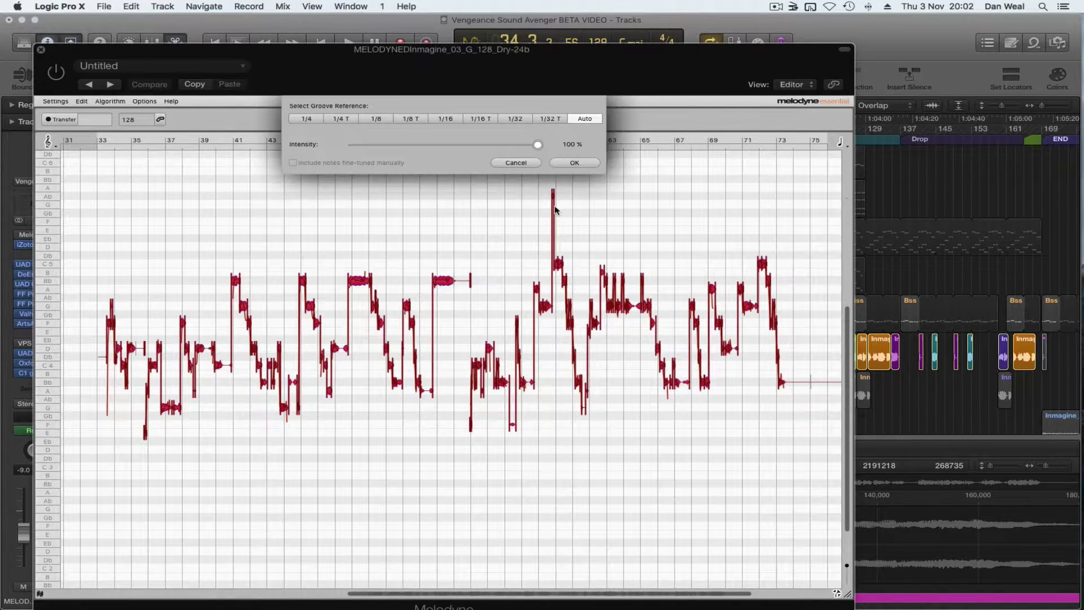
click(516, 163)
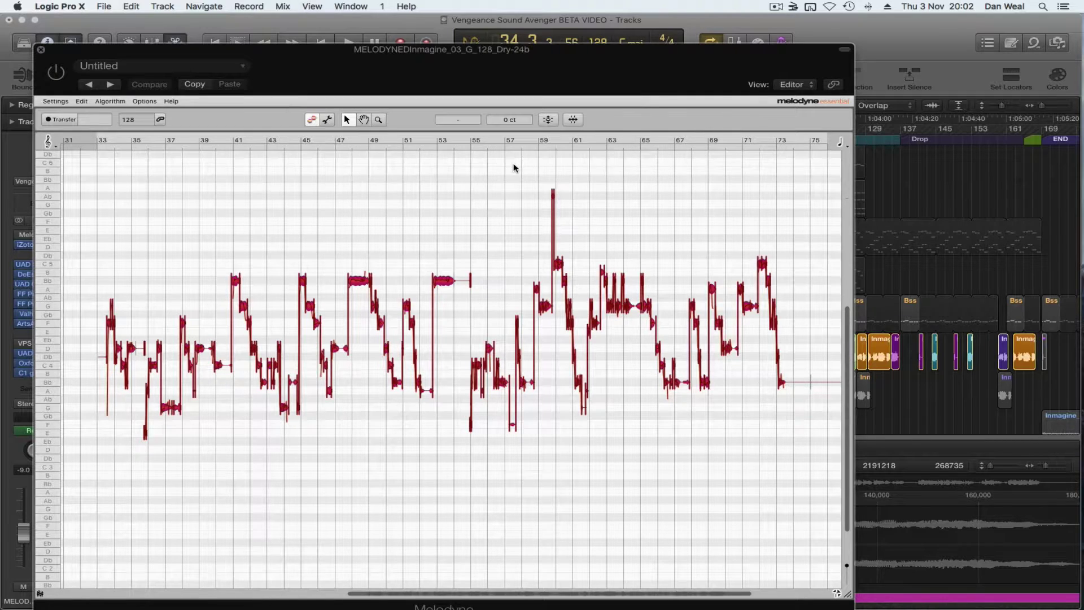
- Correct the pitch of the selected notes with Pitch Center at 100% and Pitch Drift at 0%, and close Melodyne
click(555, 119)
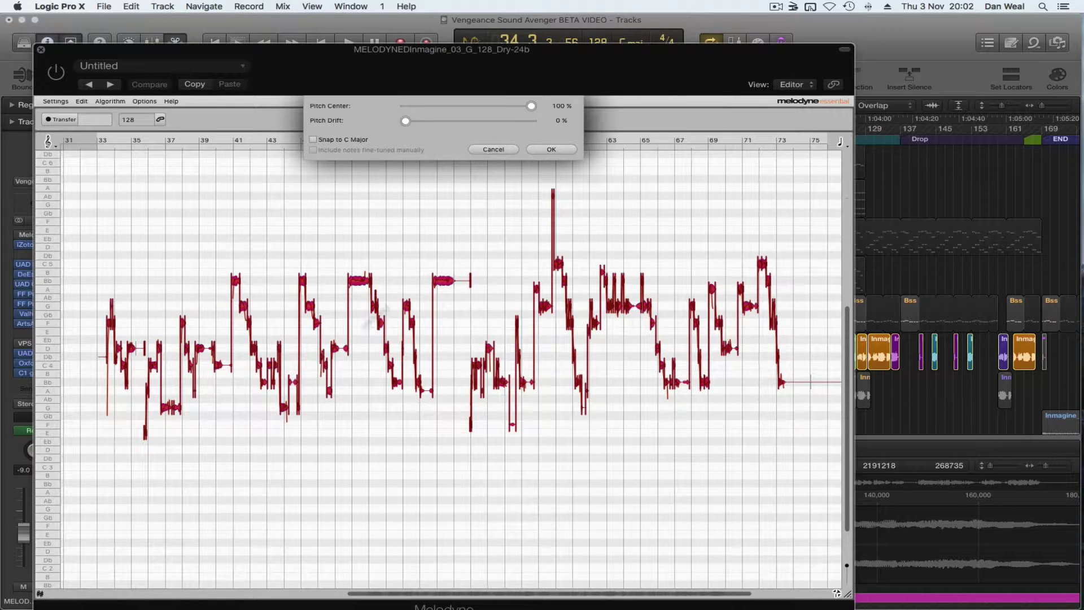
key(Return)
click(40, 49)
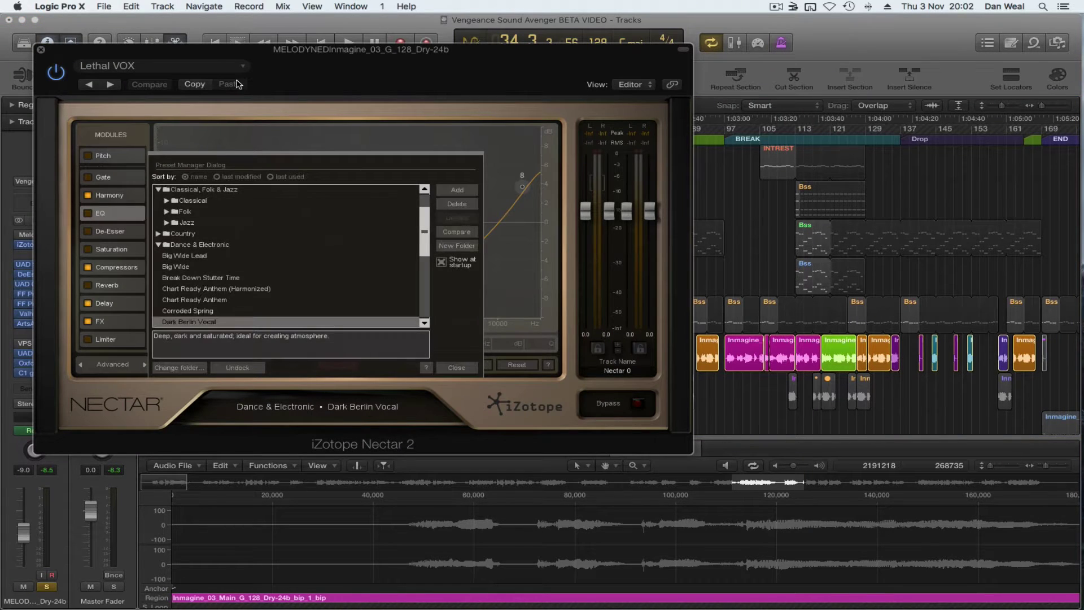
- Close Nectar 2's preset manager, bypass the vocal inserts that follow it and play the vocal through Nectar 2
drag(402, 67, 484, 73)
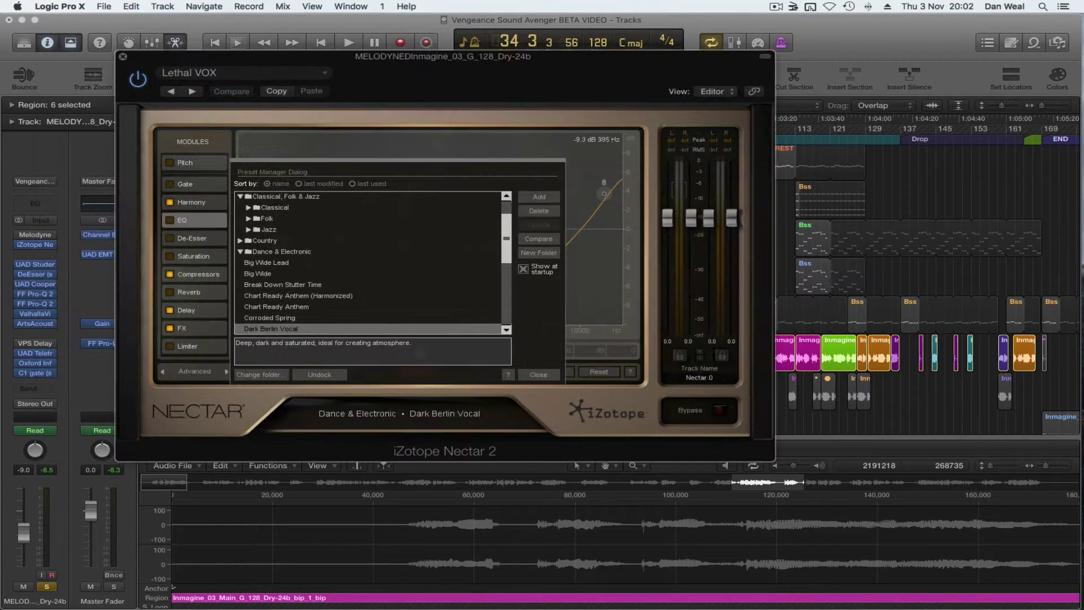
click(539, 375)
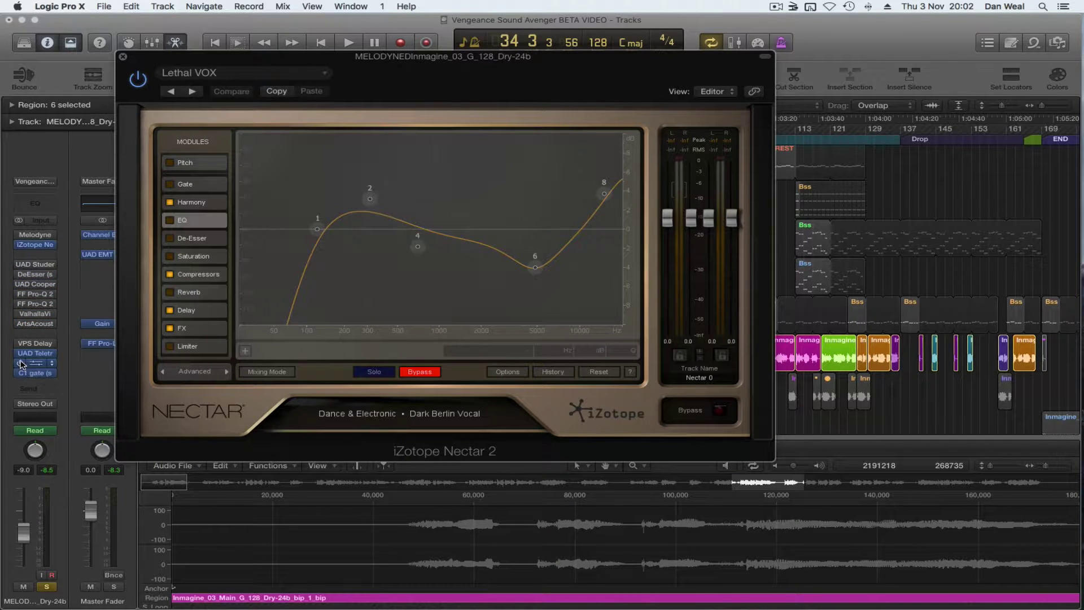
drag(392, 72, 428, 21)
key(space)
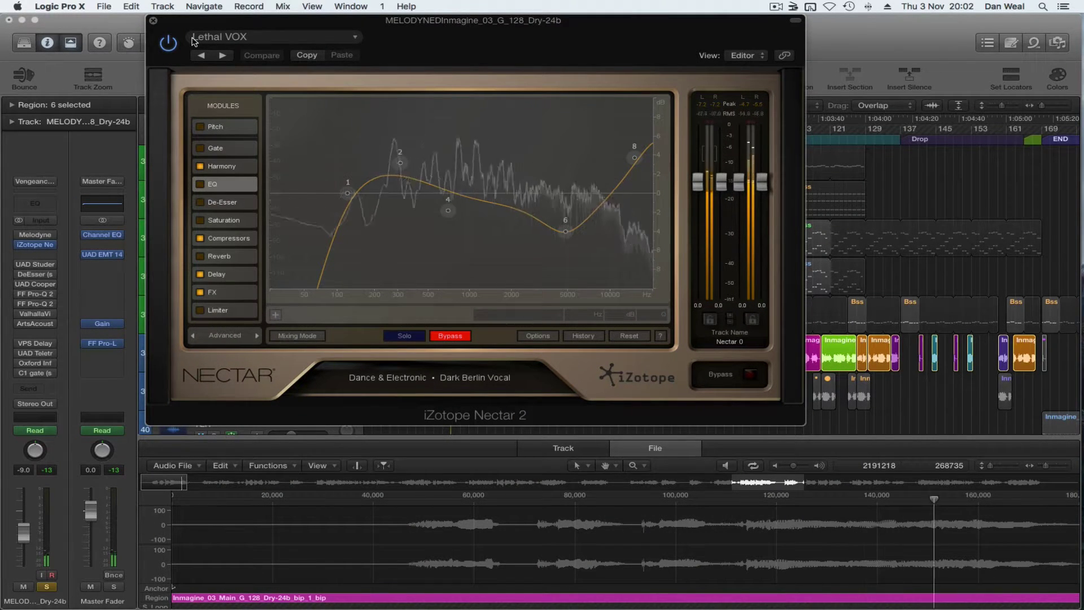
- Compare the vocal with Nectar 2 bypassed and active, and view the Harmony module's voice settings
click(748, 380)
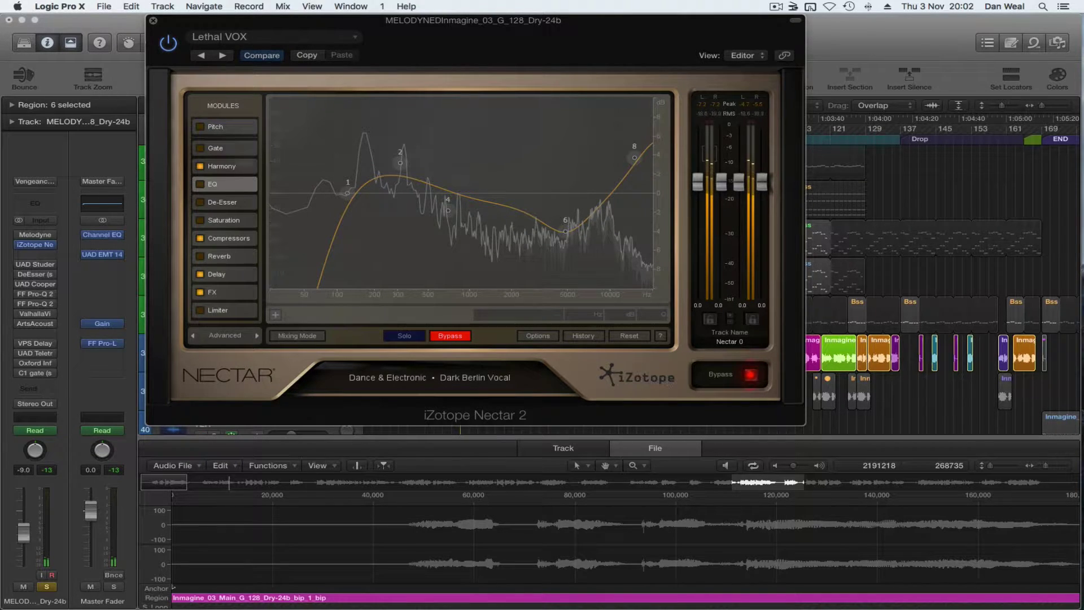
click(206, 166)
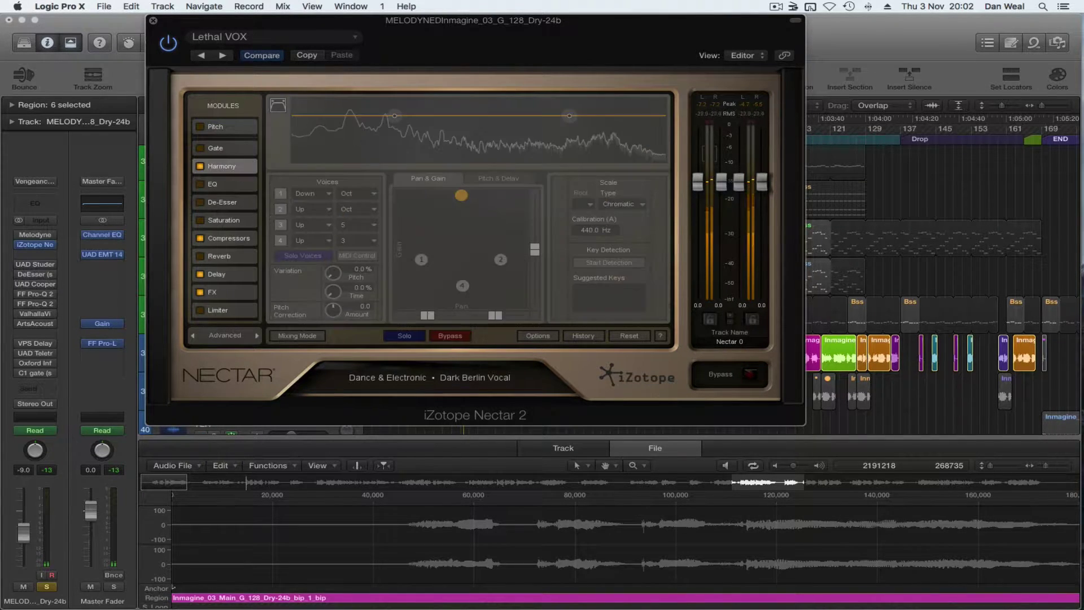
click(745, 377)
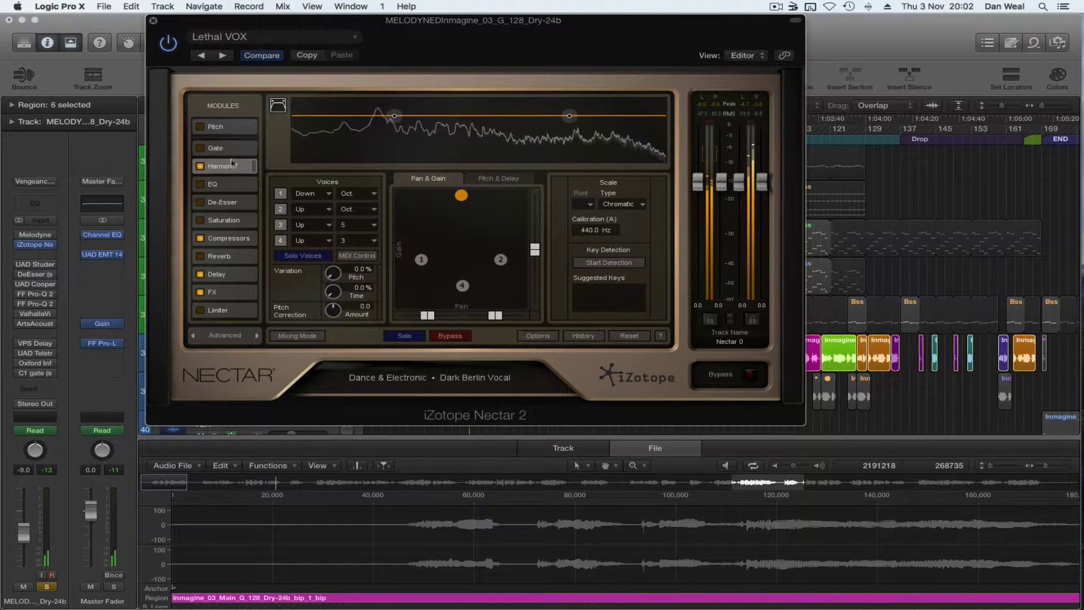
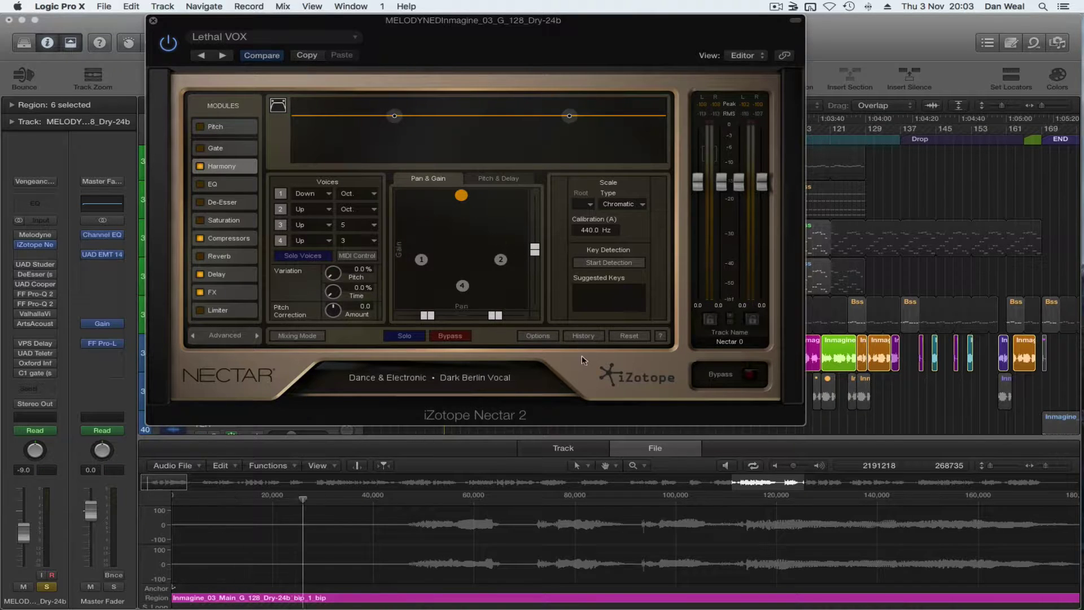
- Examine the settings of Nectar 2's Compressors, Delay and FX modules while the vocal plays
click(229, 238)
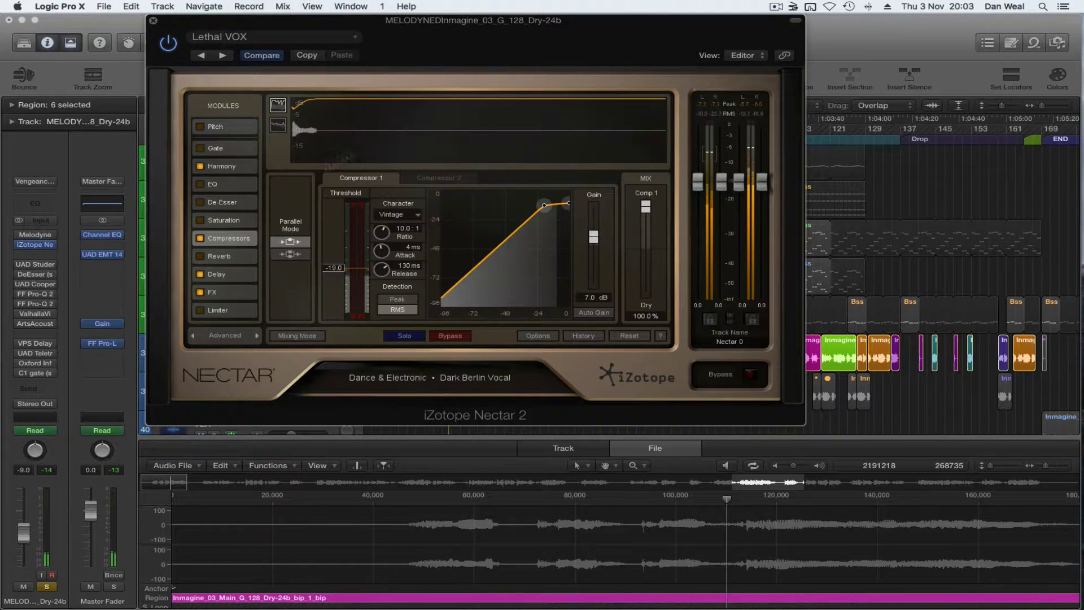
click(226, 273)
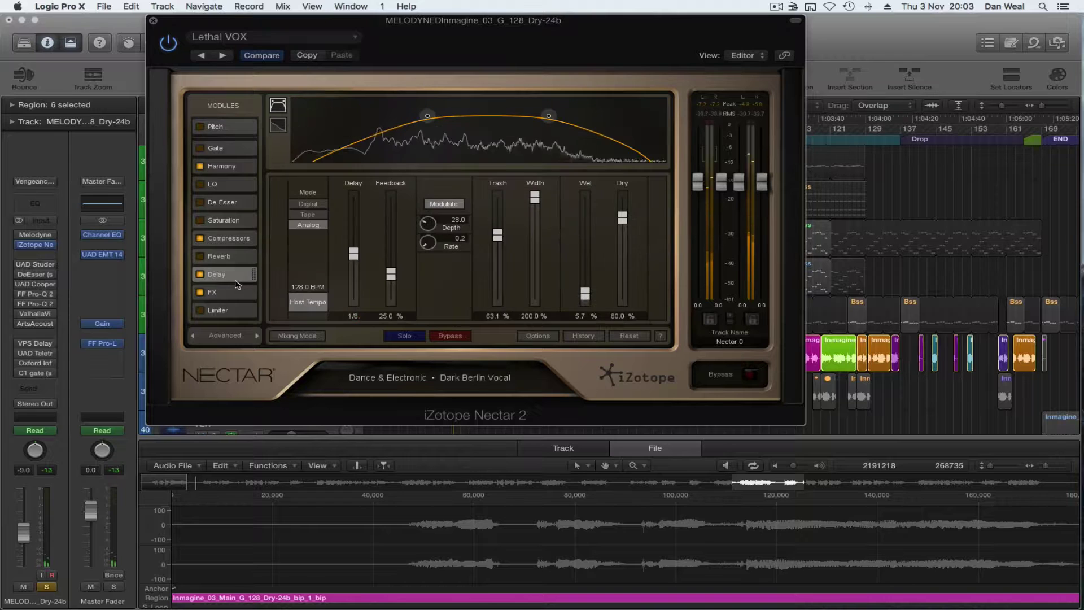
click(236, 293)
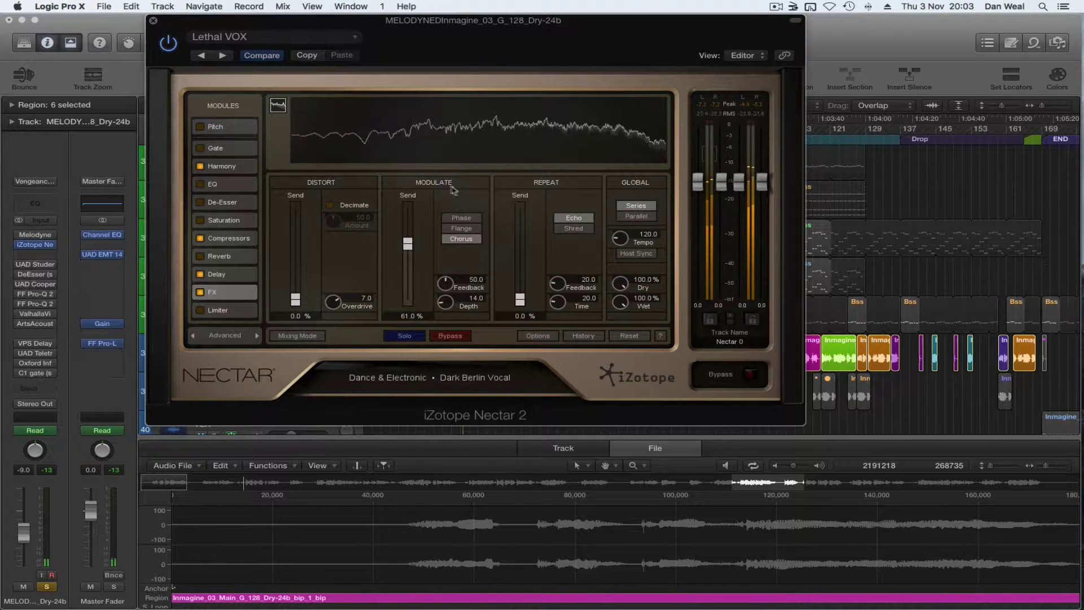
- Close Nectar 2, switch on the UAD Studer A800 insert, play the vocal through it and close its window
click(35, 245)
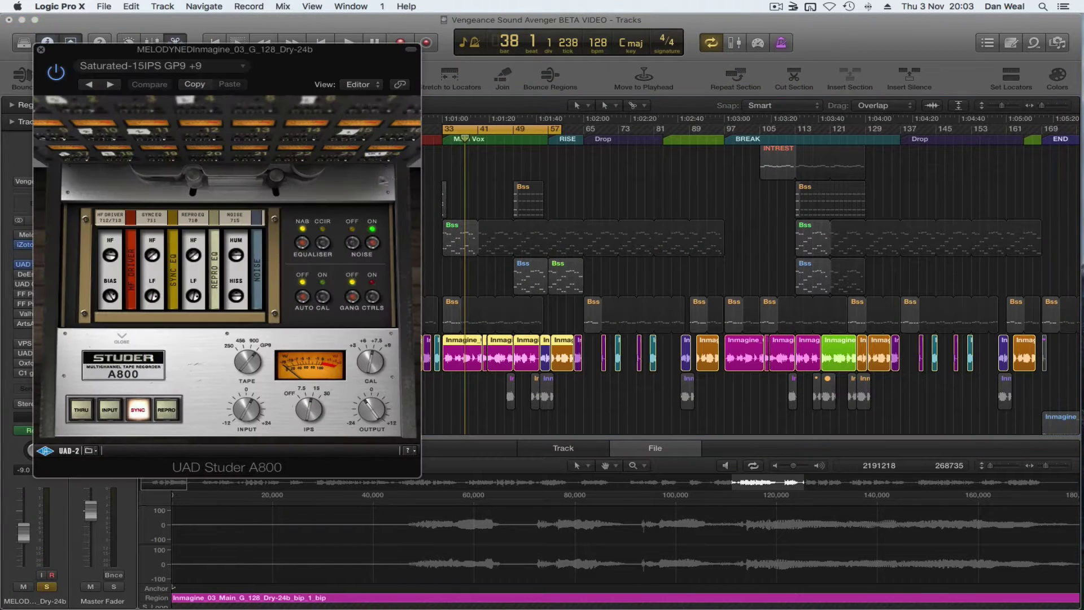
key(space)
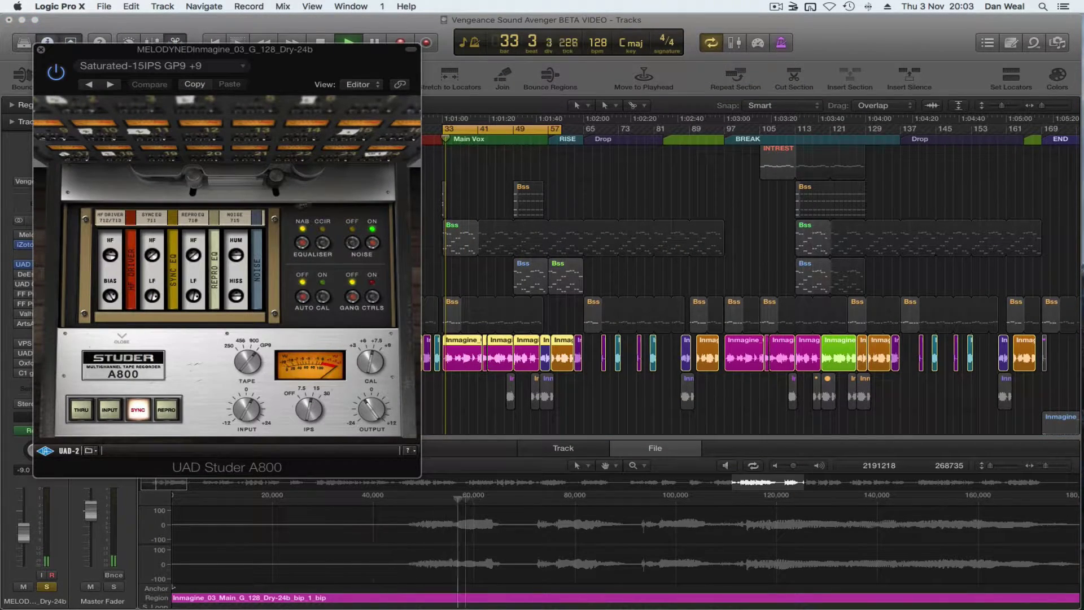
drag(205, 56, 338, 50)
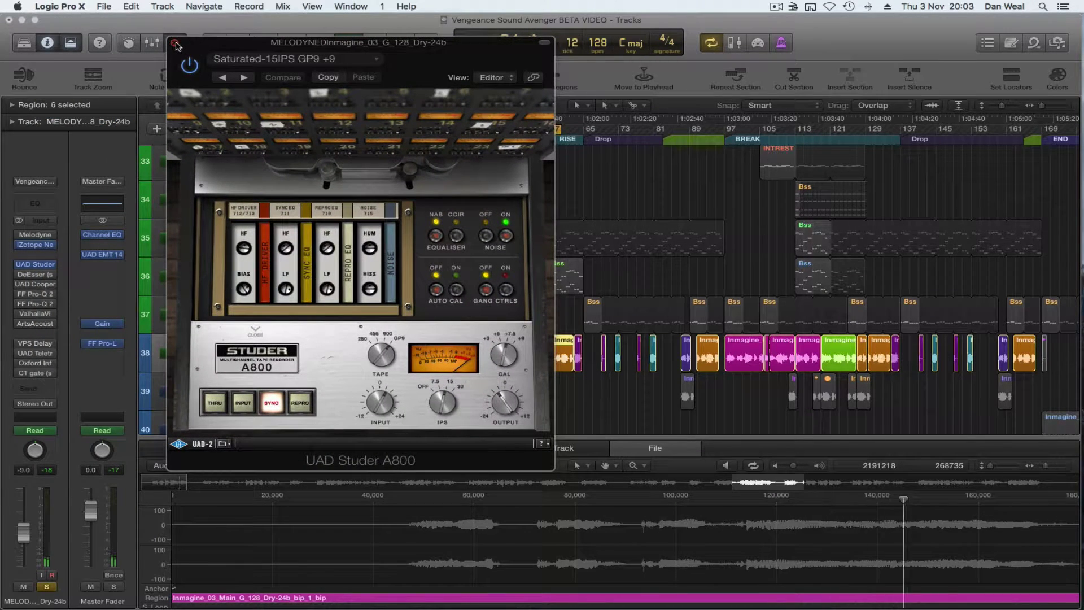
click(175, 44)
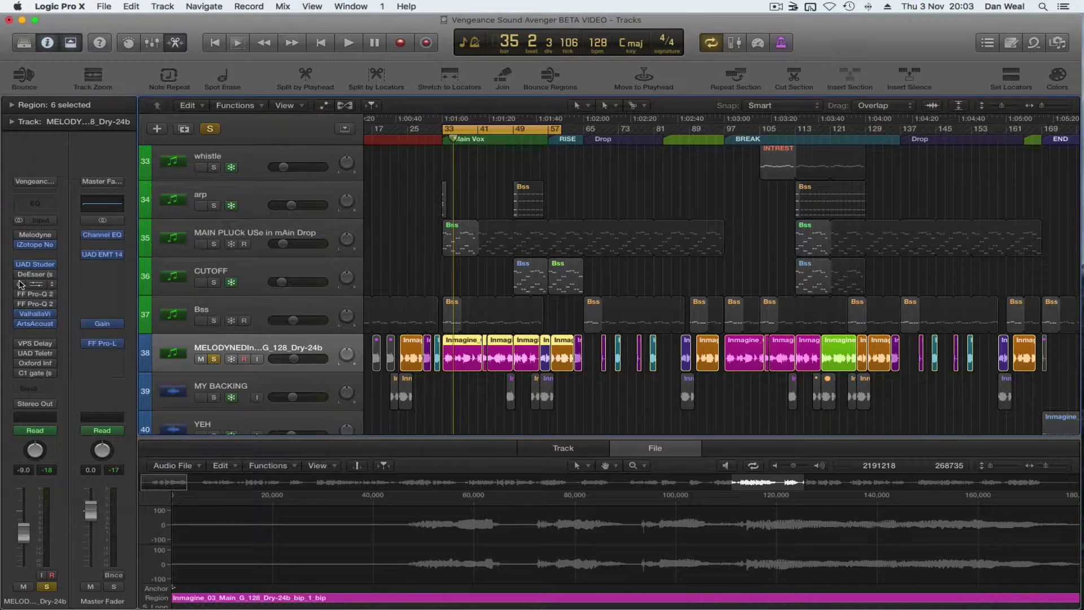
- Enable the UAD Cooper insert and audition the vocal with the Bss track temporarily soloed alongside it
key(space)
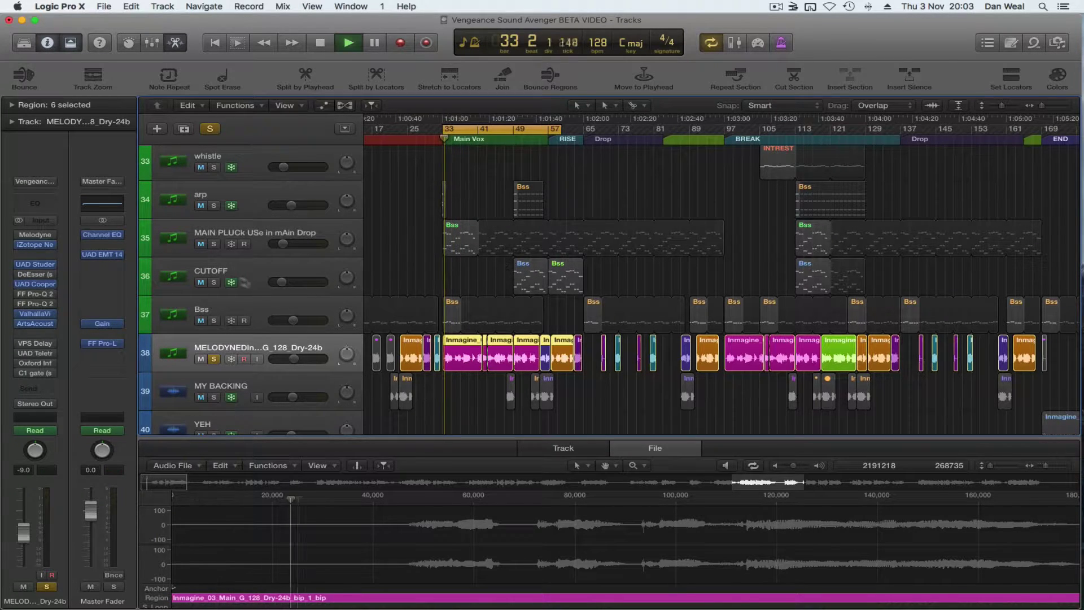
mouse_move(21, 265)
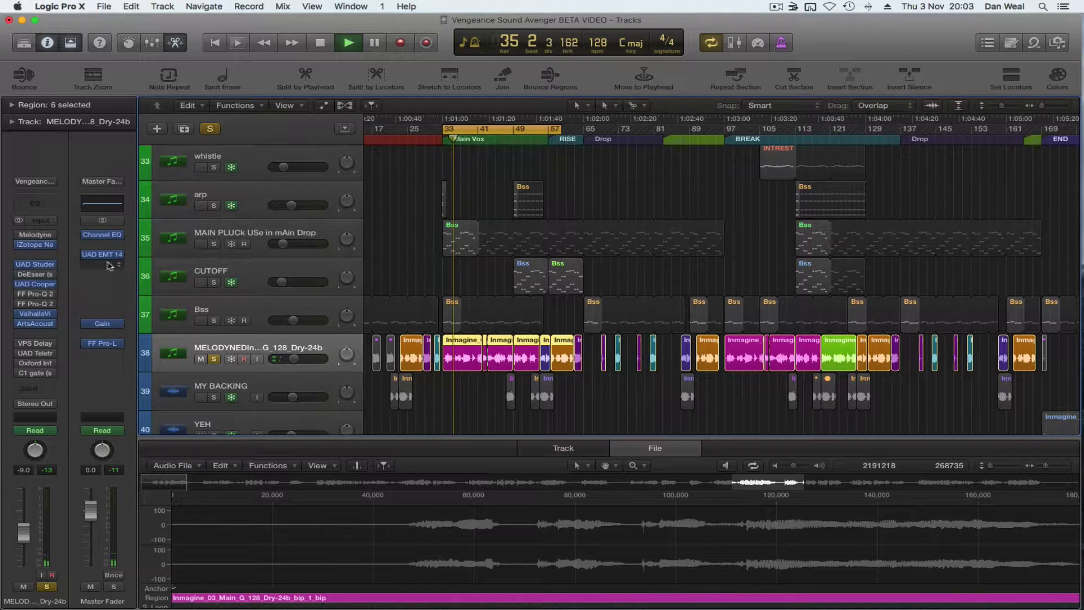
click(214, 321)
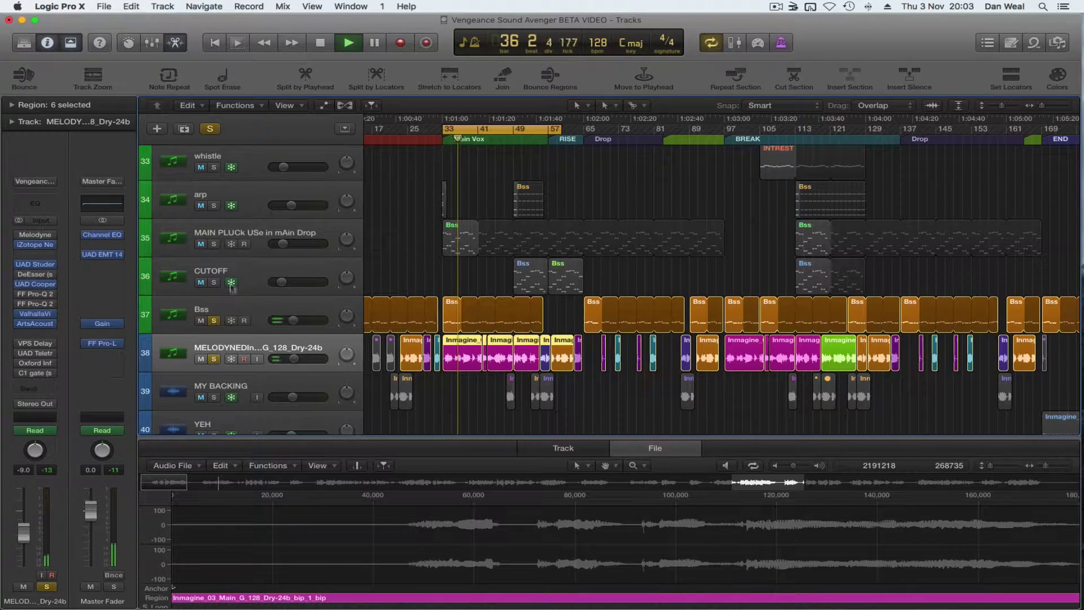
mouse_move(21, 266)
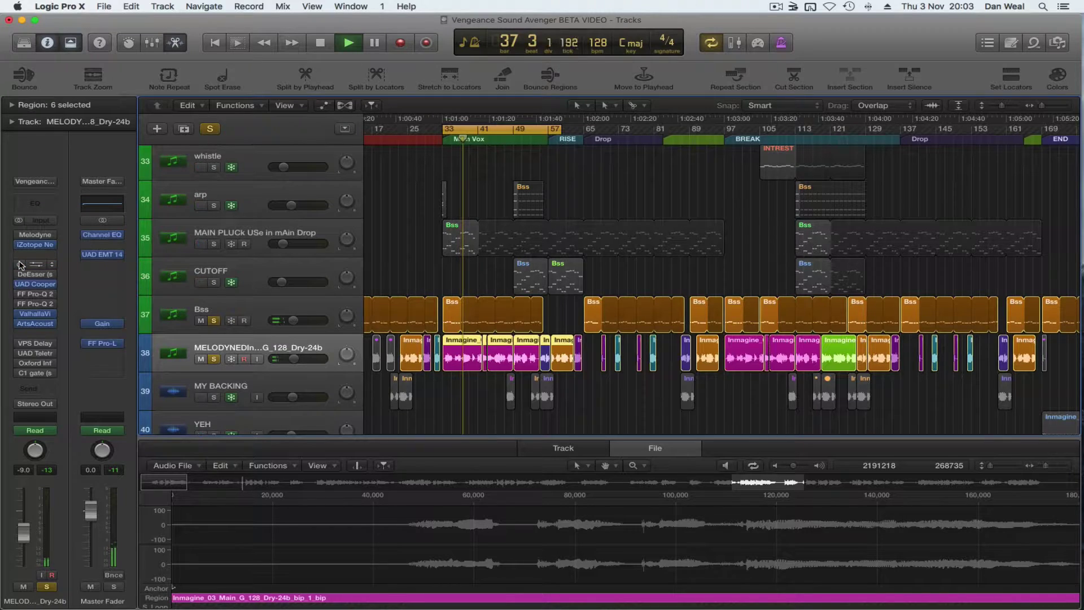
key(space)
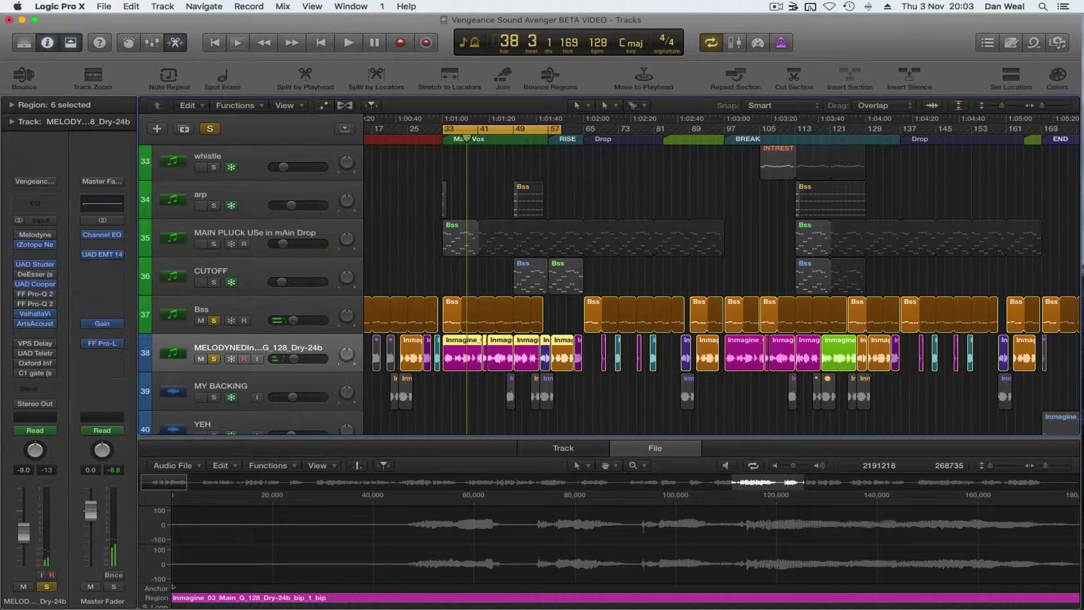
click(213, 321)
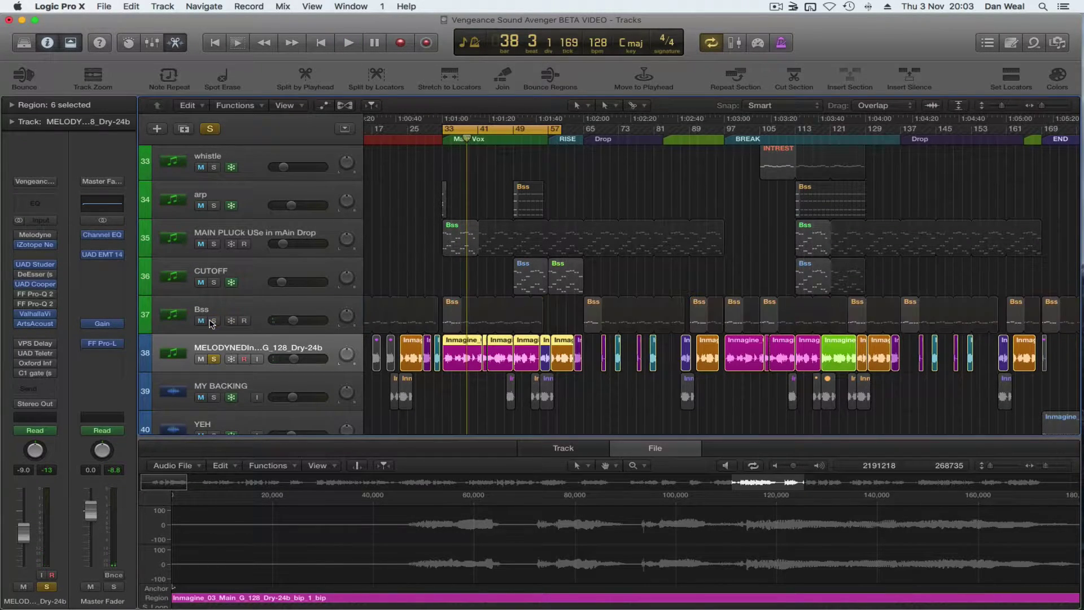
- Play the vocal through the DeEsser, monitor its side-chain signal, return the monitor to Audio and close the plugin
click(35, 274)
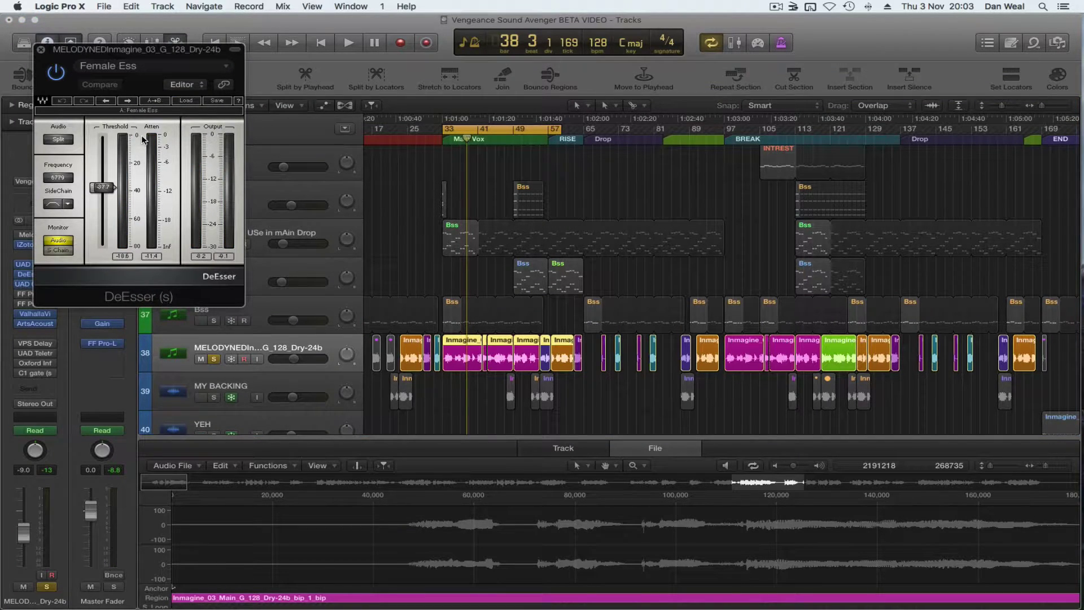
key(space)
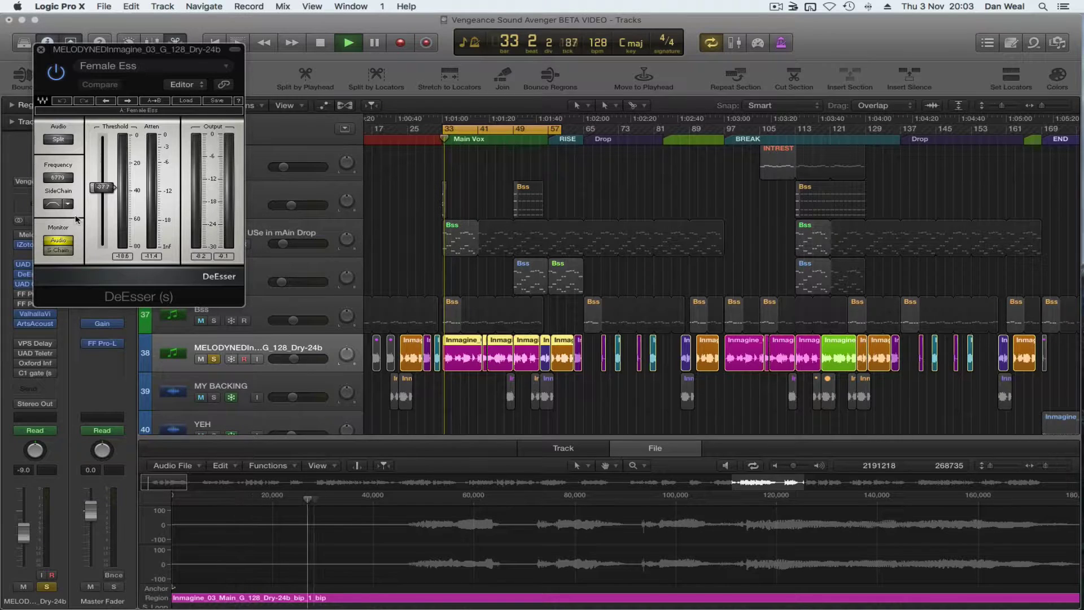
click(59, 250)
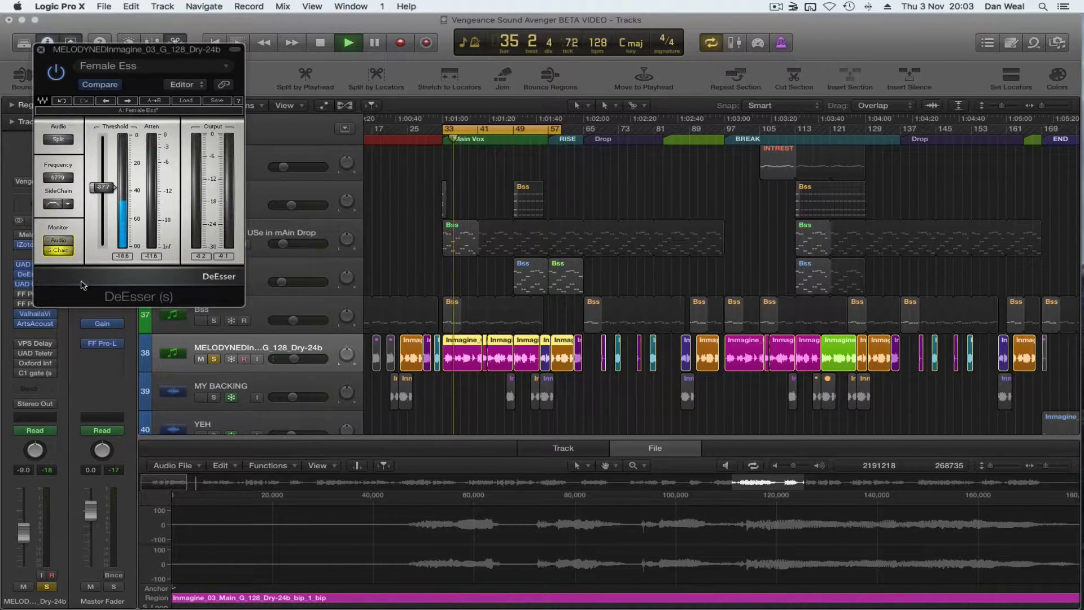
click(67, 243)
click(41, 49)
- Enable the vocal's two FF Pro-Q 2 inserts, audition the second one's narrow 3657 Hz cut in solo and close both windows
click(31, 294)
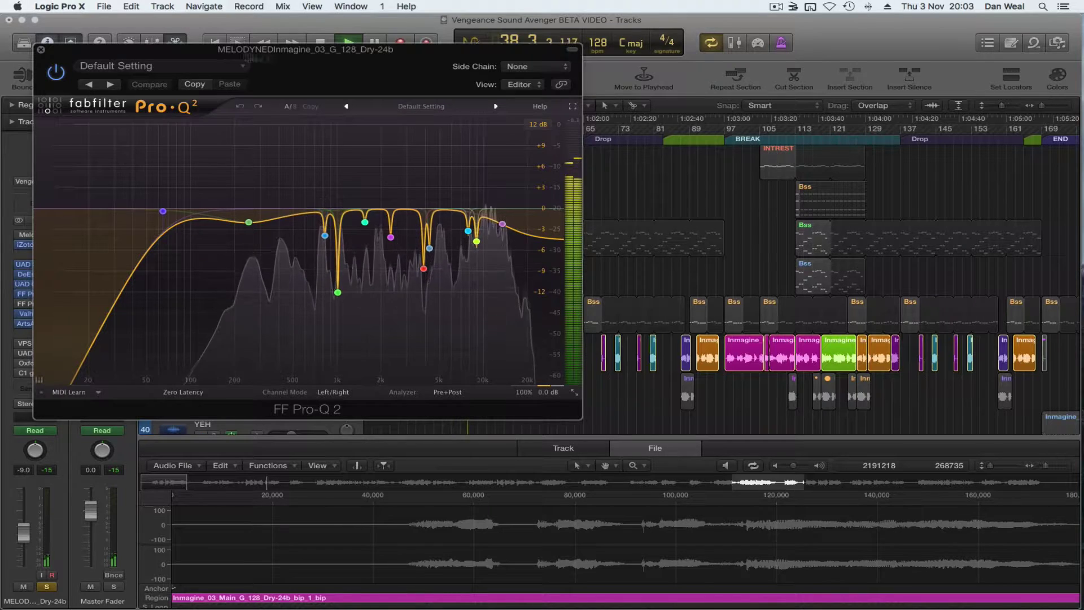
drag(306, 50, 400, 53)
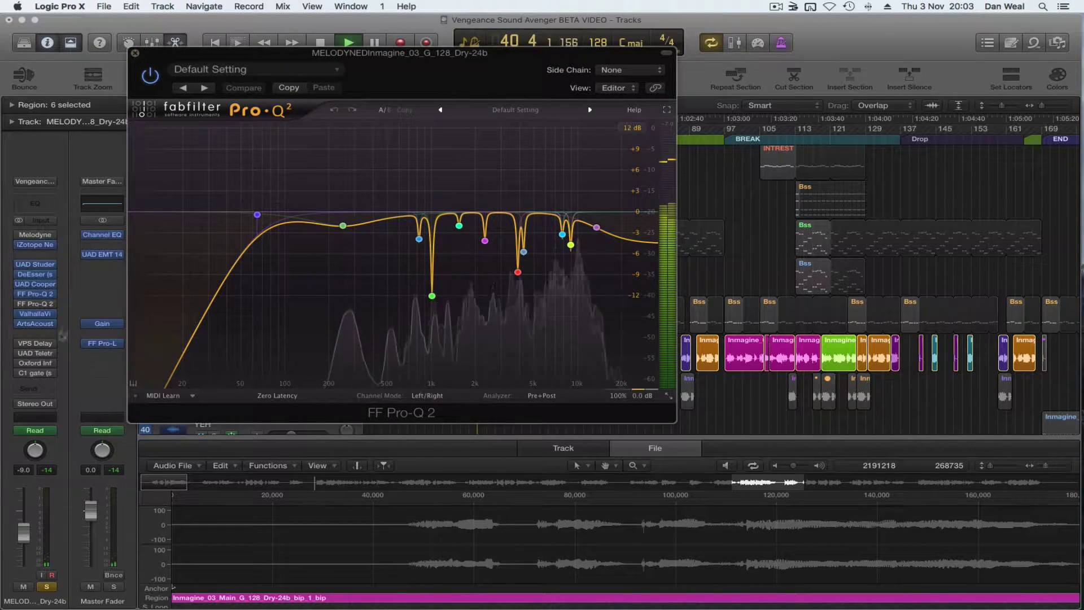
click(19, 305)
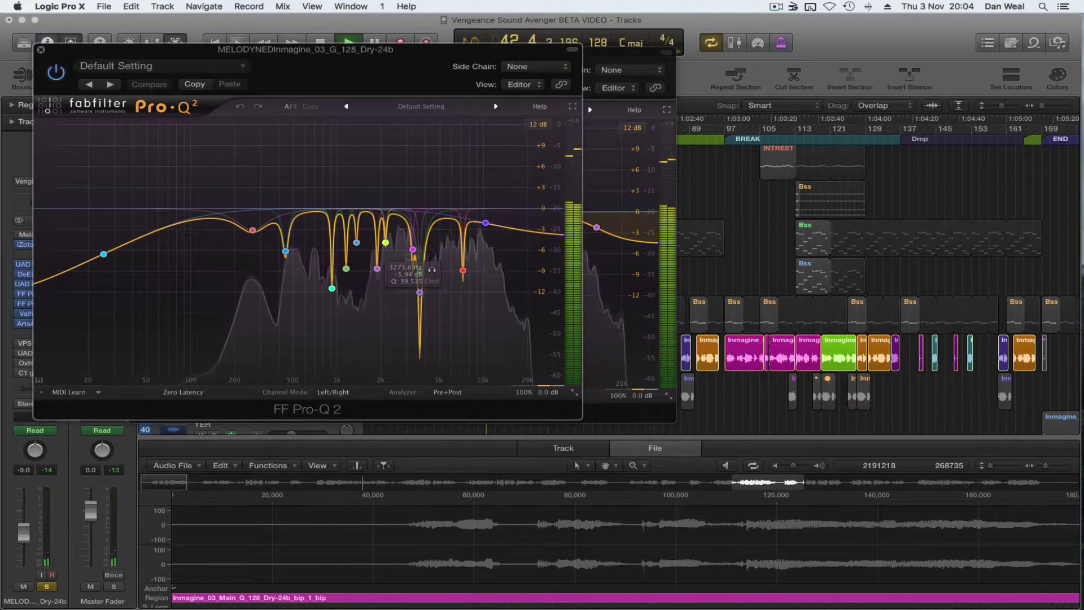
click(420, 294)
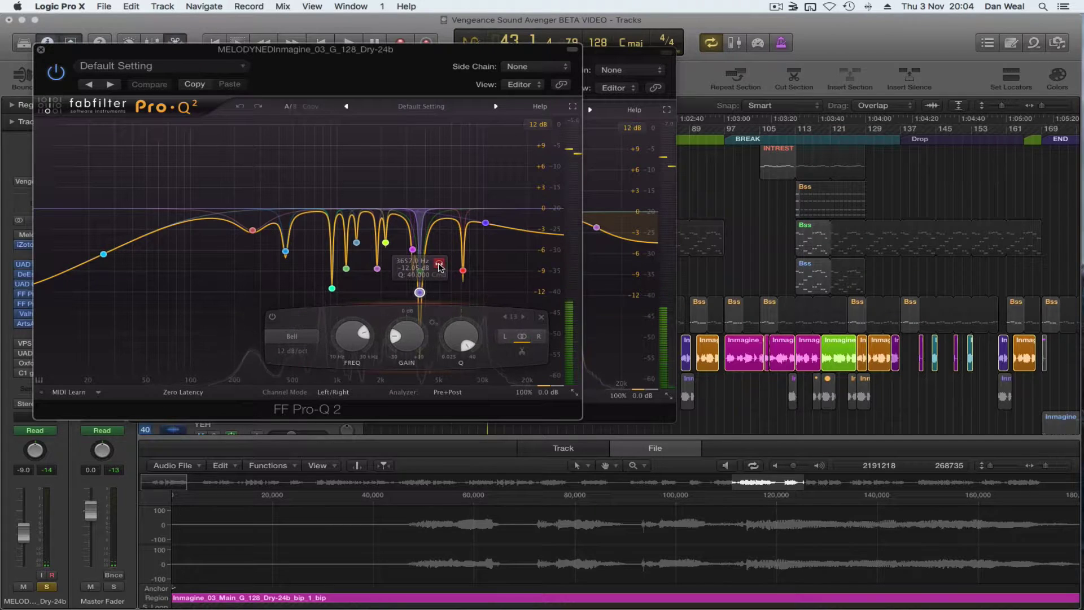
click(439, 264)
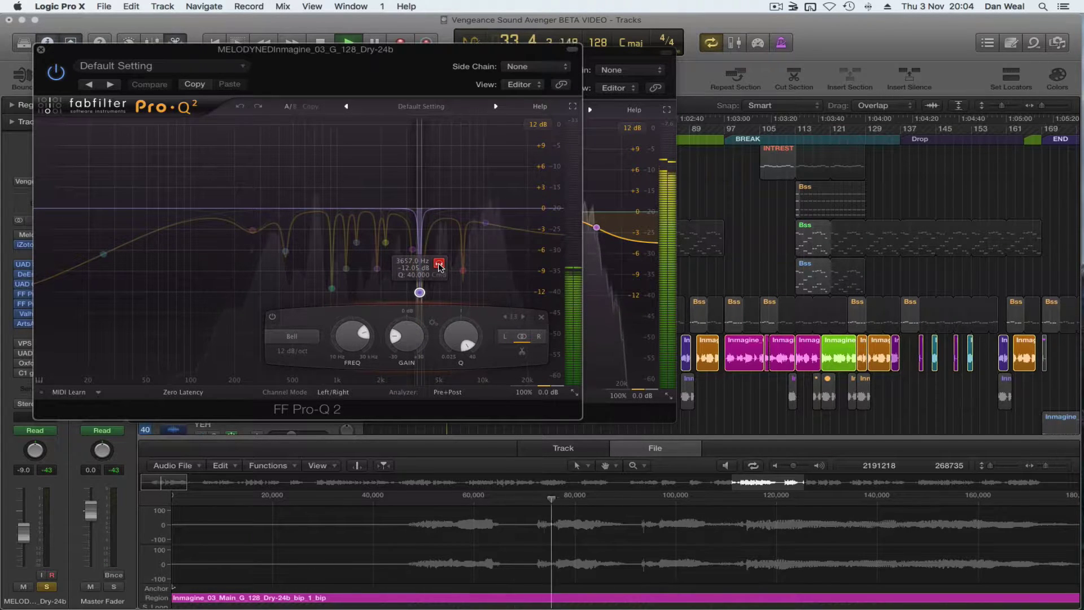
click(41, 49)
click(135, 56)
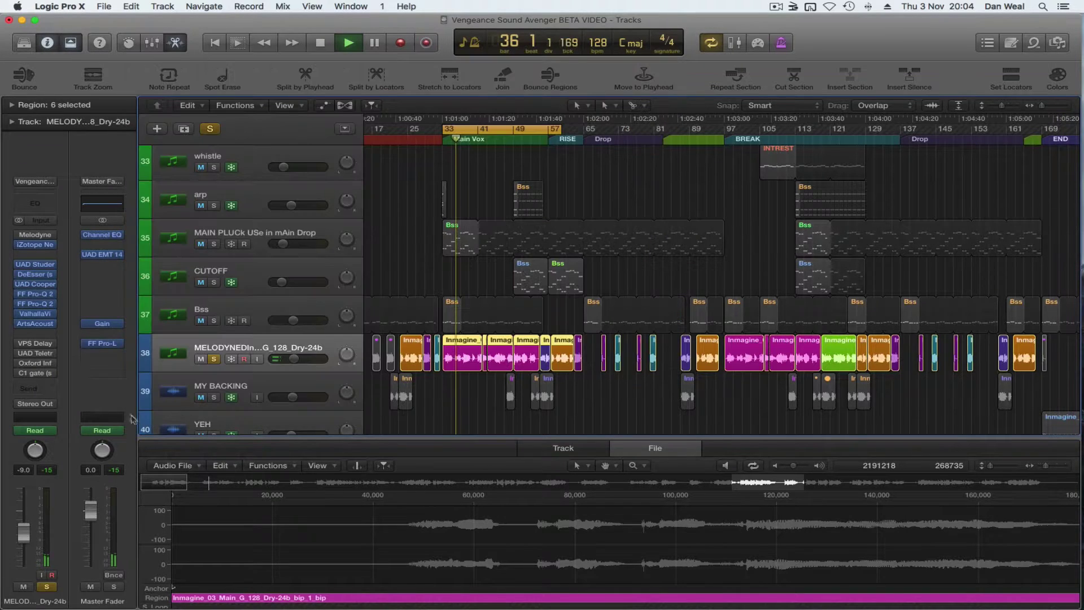
- Switch on the UAD Teletronix LA-2A insert, play the vocal through it and close its window
click(35, 353)
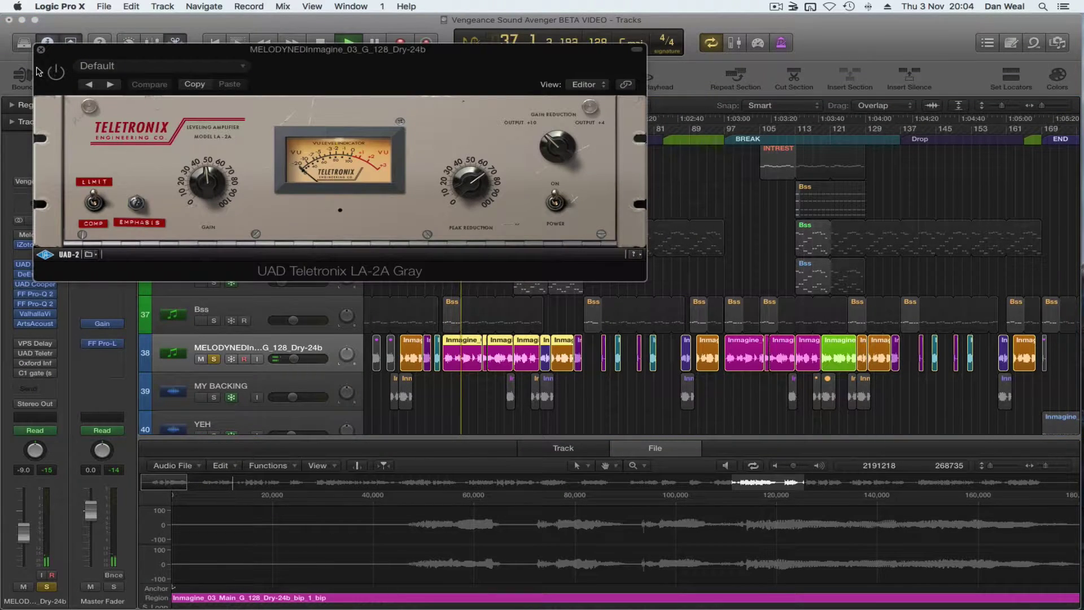
click(50, 72)
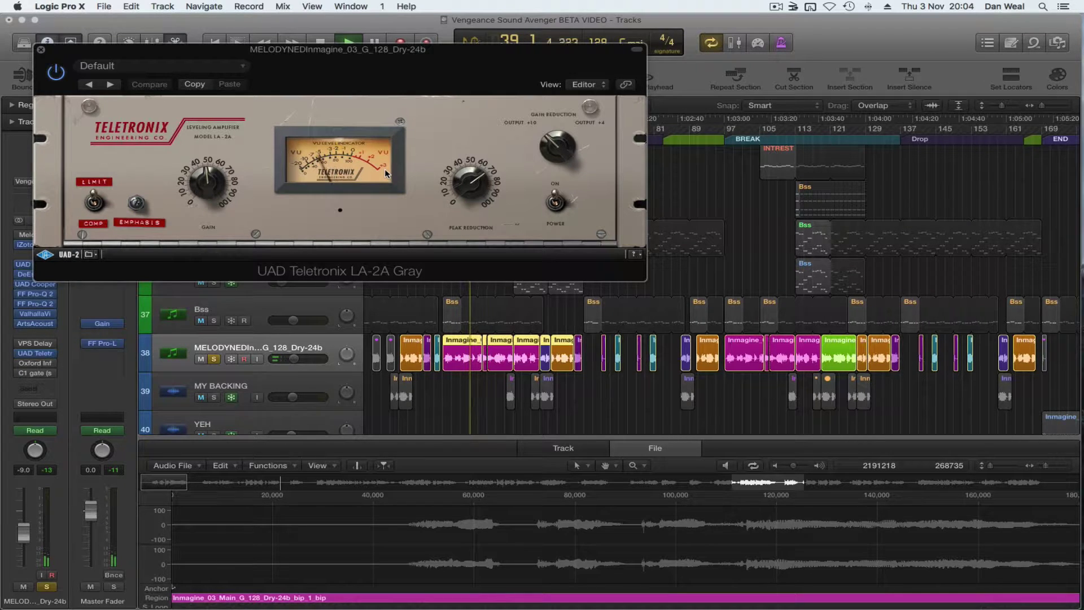
click(41, 50)
- Enable the Oxford Inflator and C1 gate inserts on the vocal, view their settings and close both windows
click(38, 364)
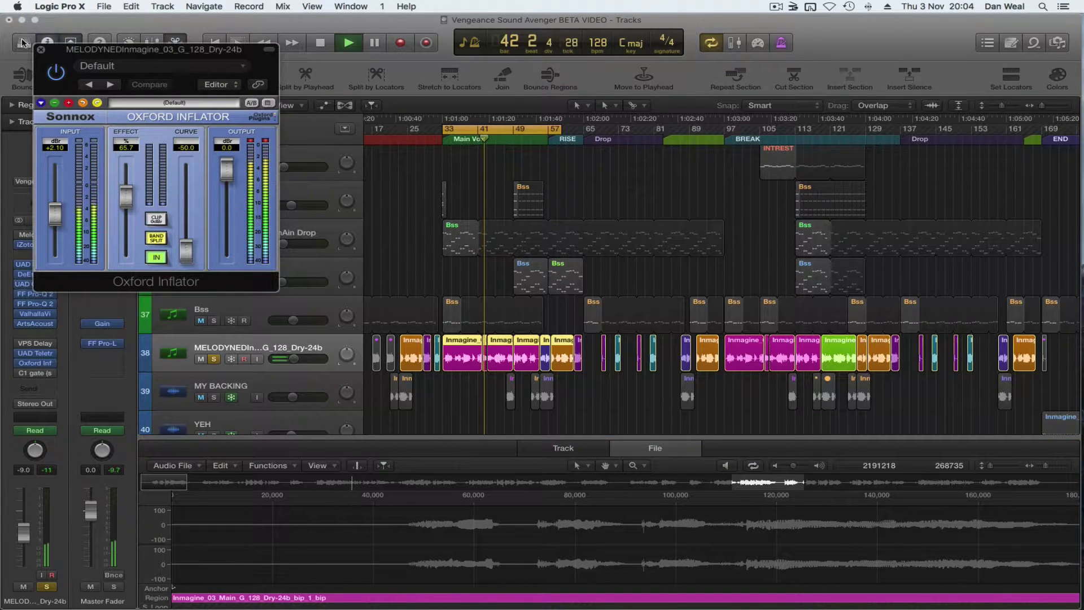
click(40, 51)
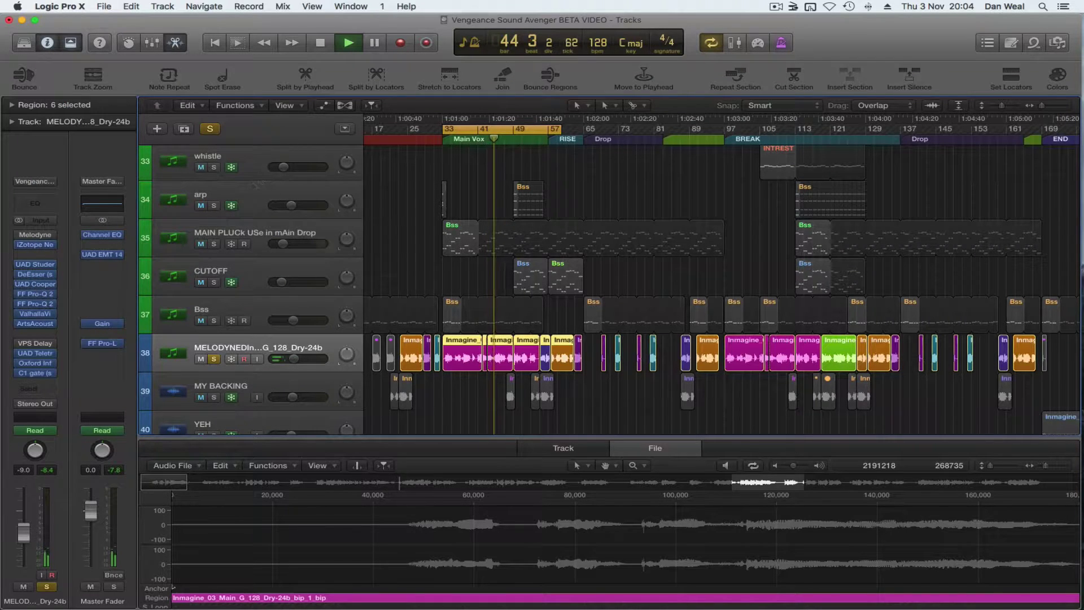
key(space)
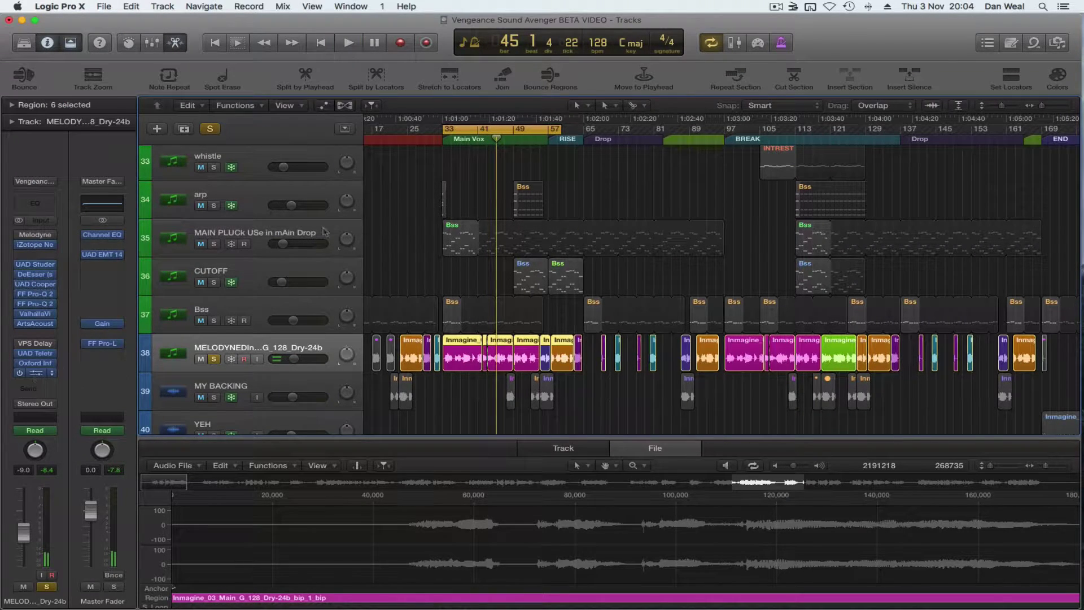
click(35, 373)
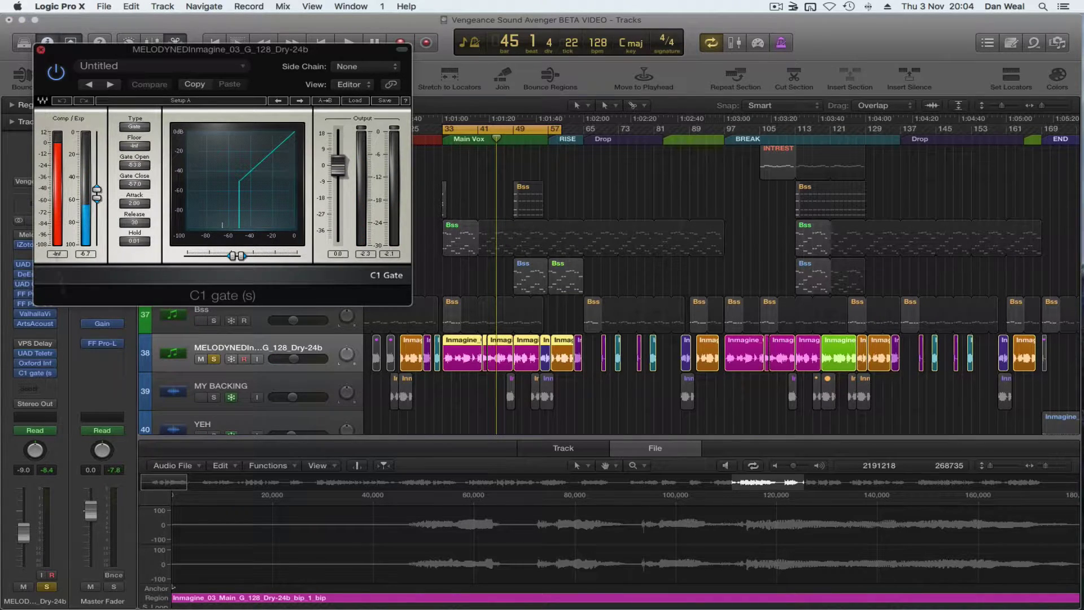
key(super+w)
- Play the processed vocal with the Bss and MAIN PLUCK tracks also soloed
key(space)
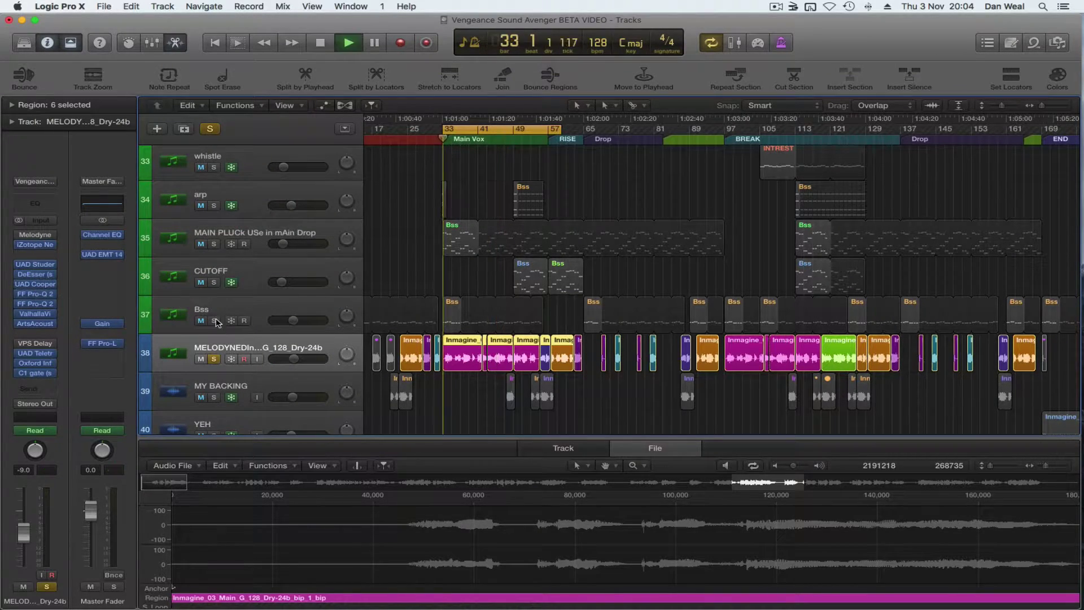
click(214, 320)
click(213, 244)
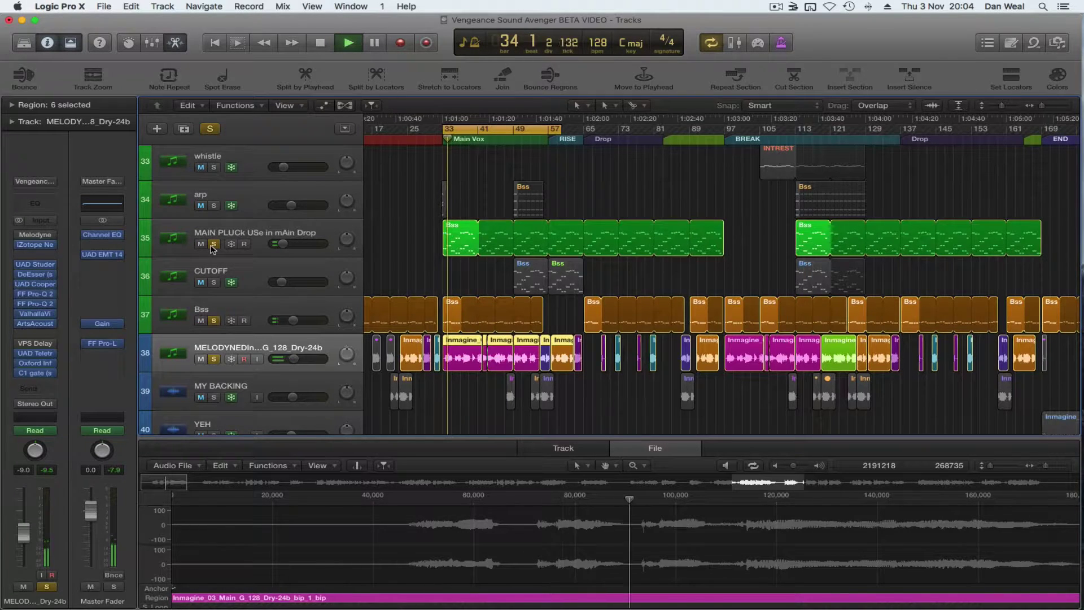
scroll(492, 266, down, 2)
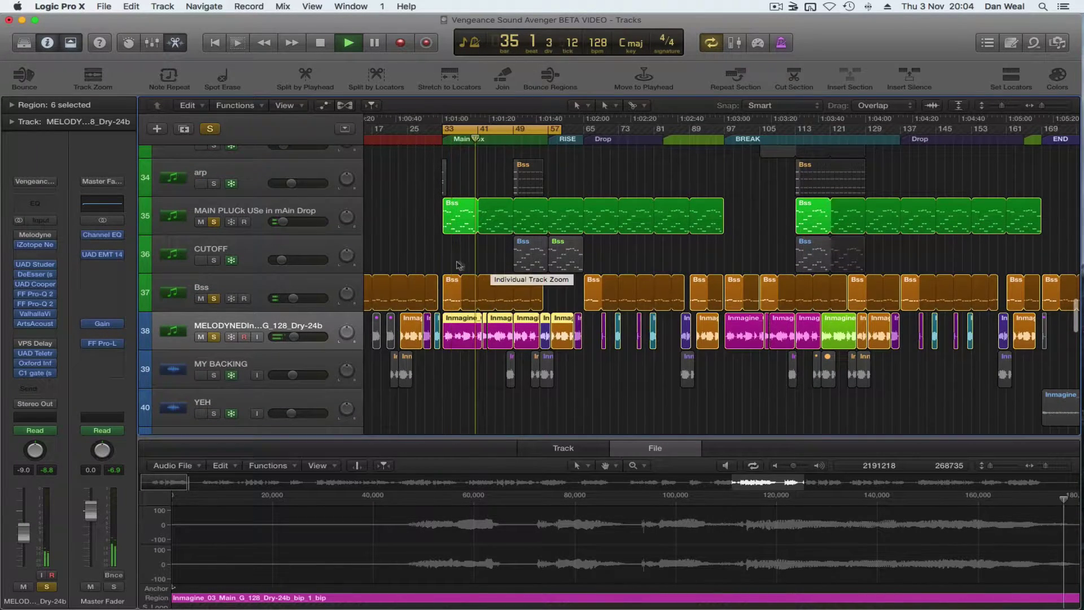
key(super+Left)
- Compare the vocal with its inserts bypassed and switched back on one after another during playback
mouse_move(20, 247)
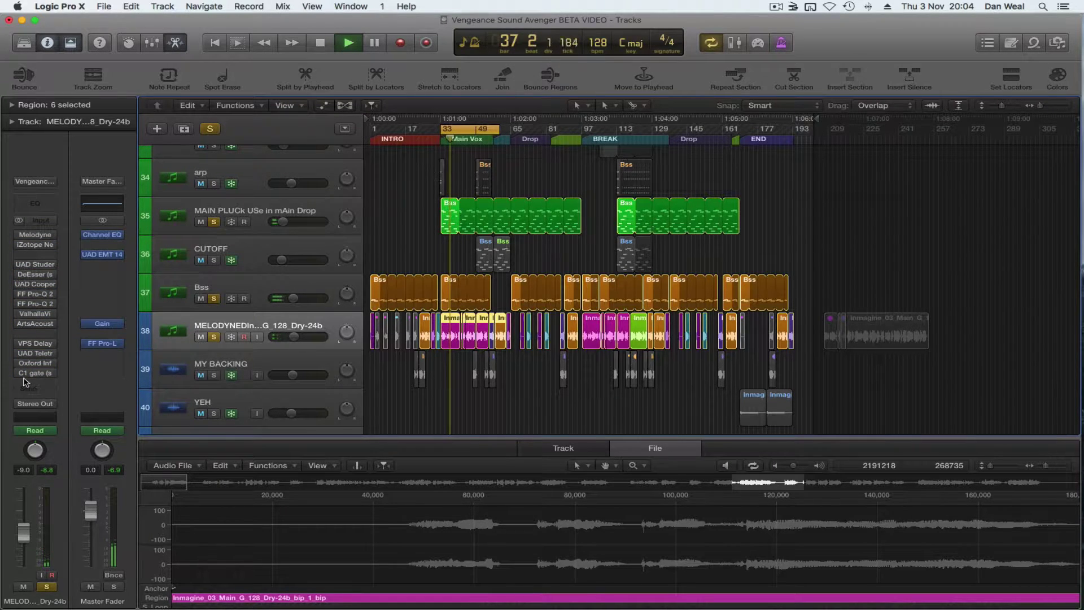
drag(20, 367, 21, 353)
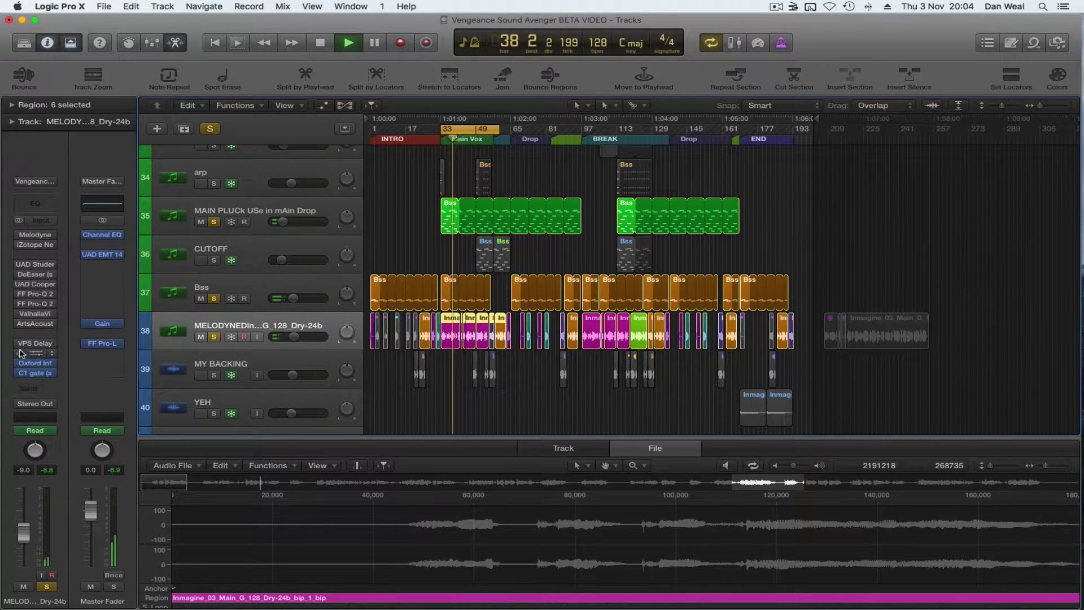
click(20, 325)
click(20, 314)
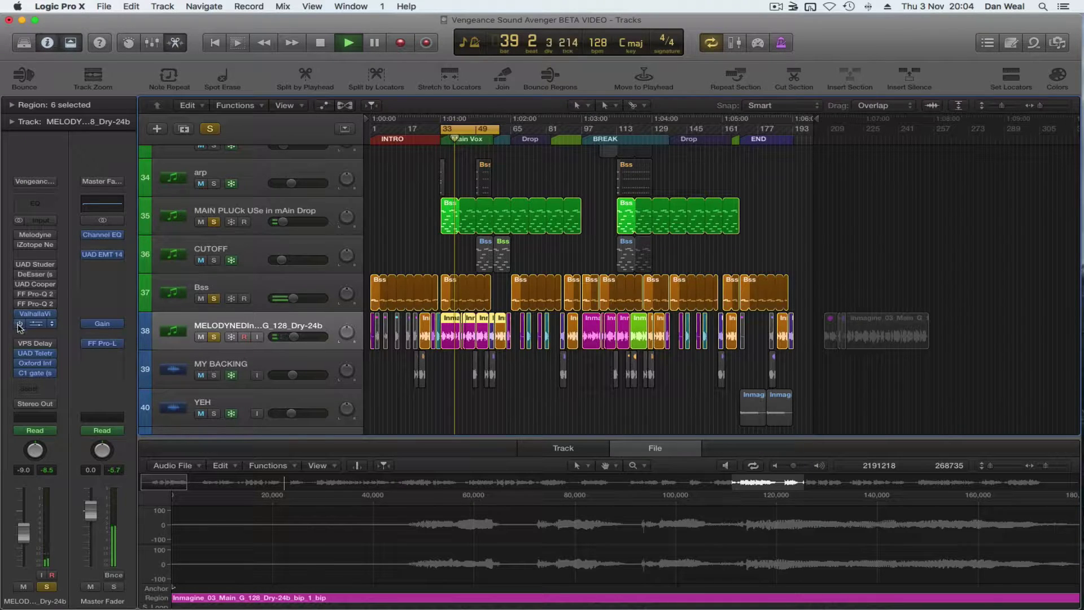
click(21, 323)
click(19, 245)
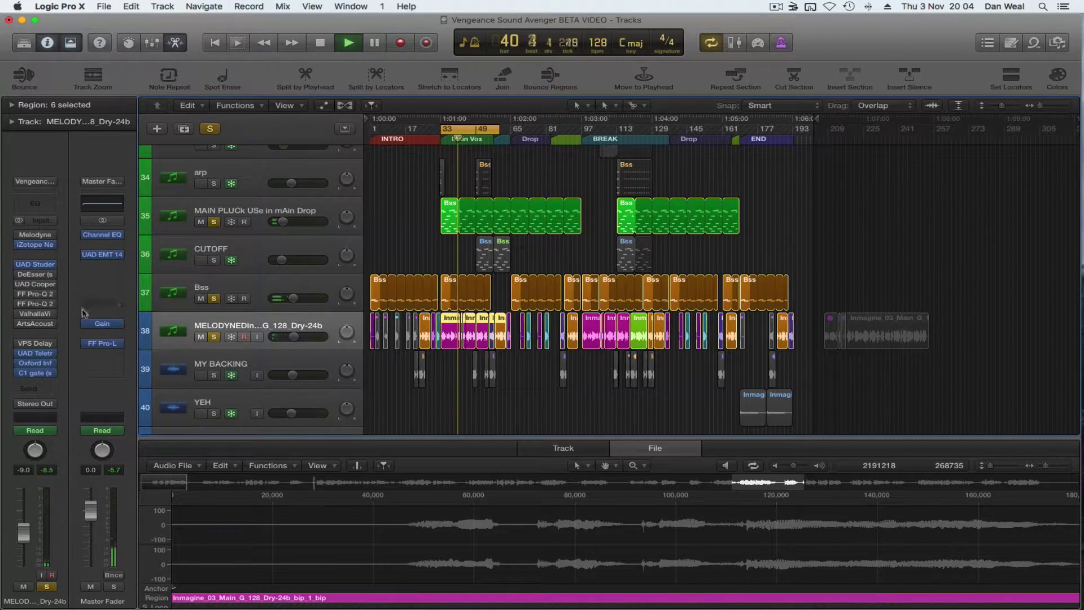
click(19, 284)
click(18, 275)
click(19, 294)
click(19, 304)
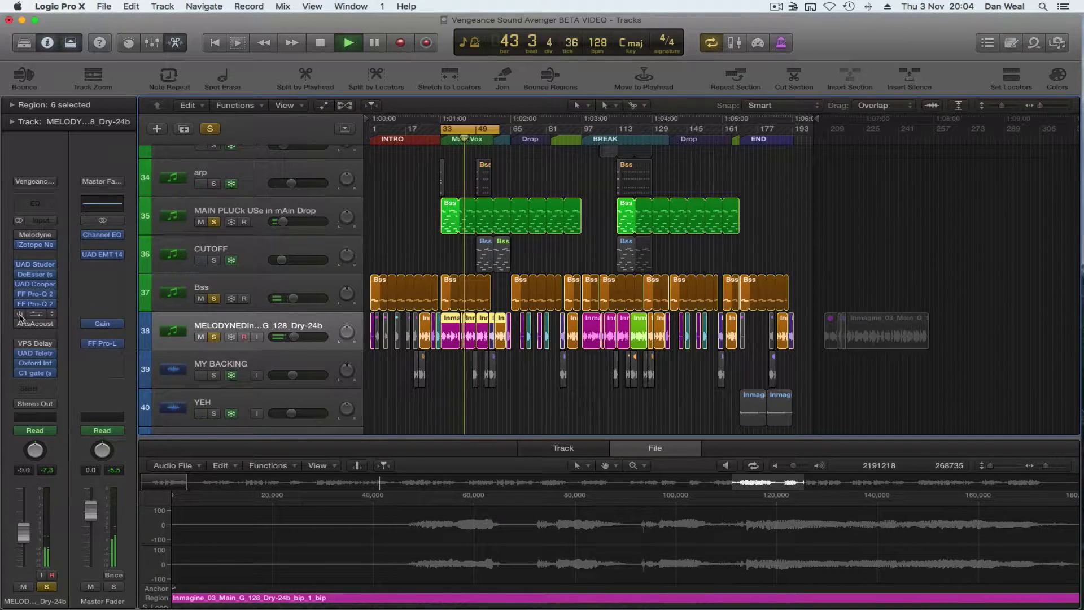
- View the settings of the ValhallaVintageVerb and ArtsAcoustic Reverb inserts while the vocal plays
key(space)
click(35, 314)
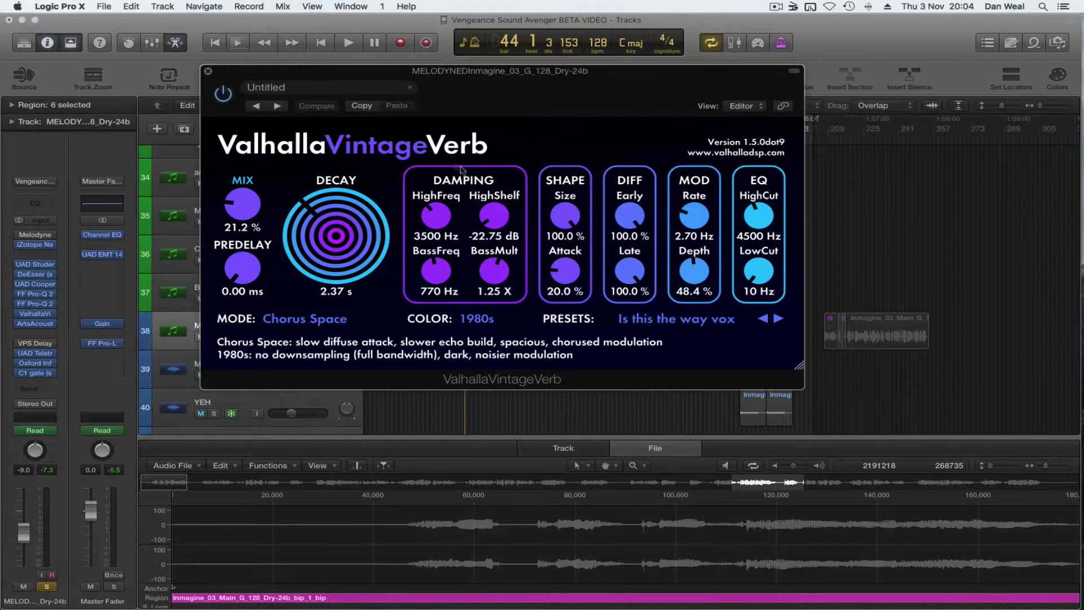
key(space)
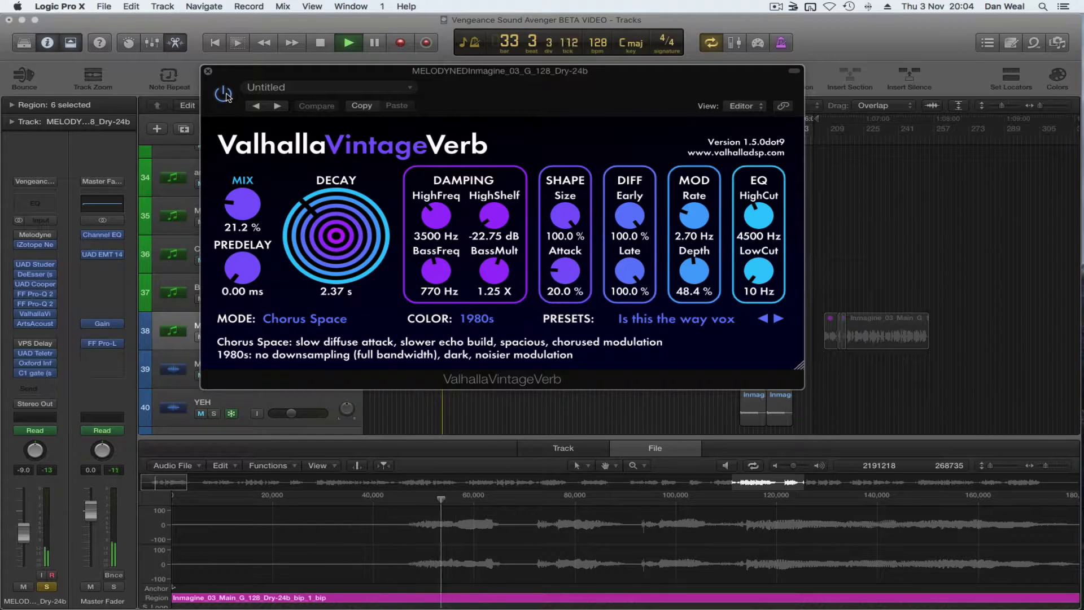
click(35, 323)
drag(113, 81, 374, 95)
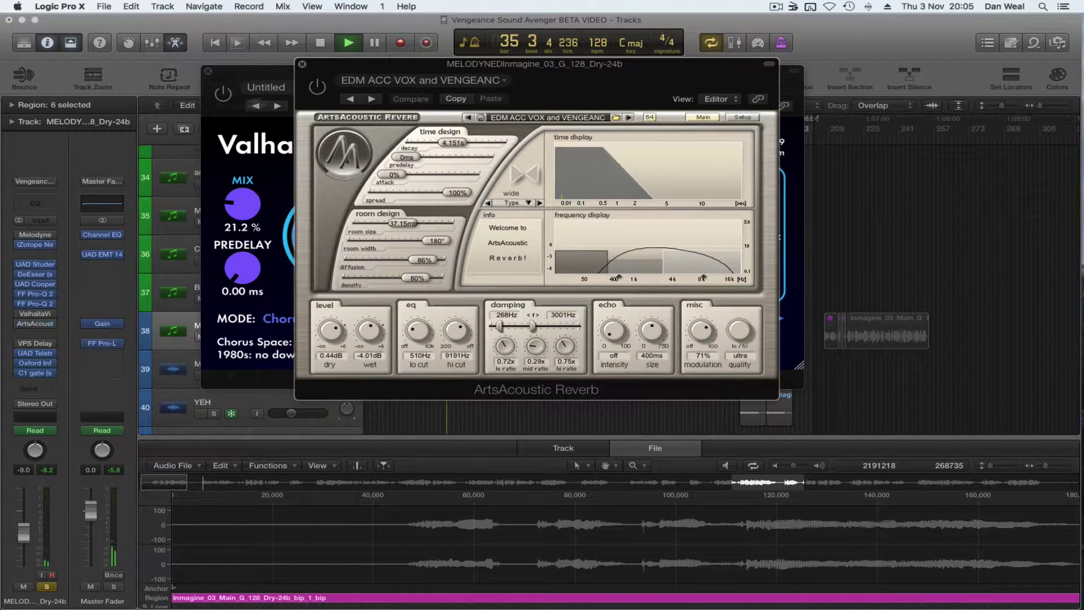
- Compare the vocal with ValhallaVintageVerb active and bypassed, close both reverb windows and stop playback
click(224, 97)
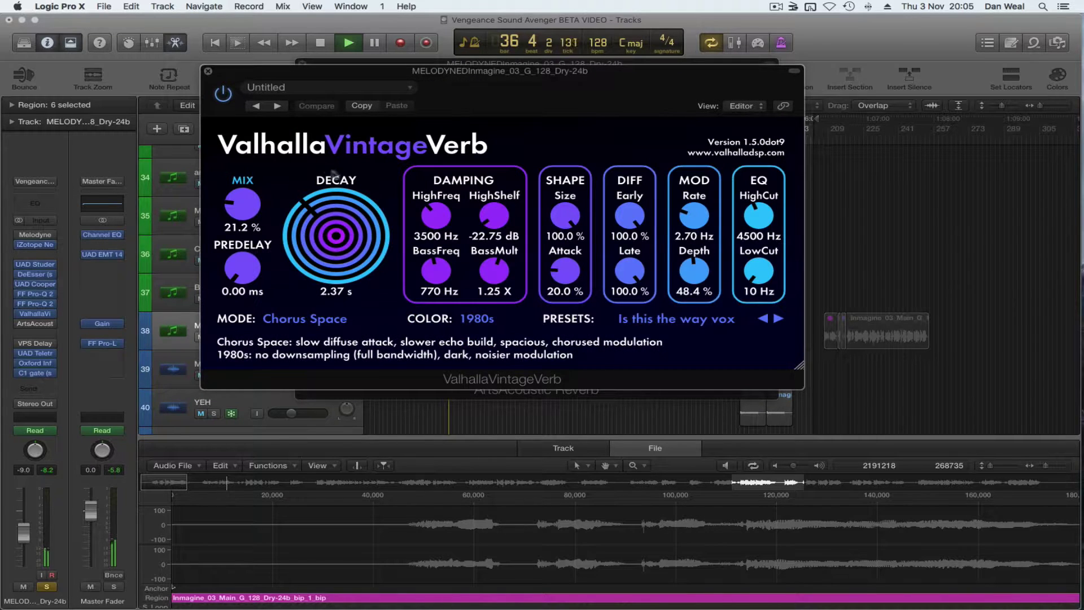
click(223, 94)
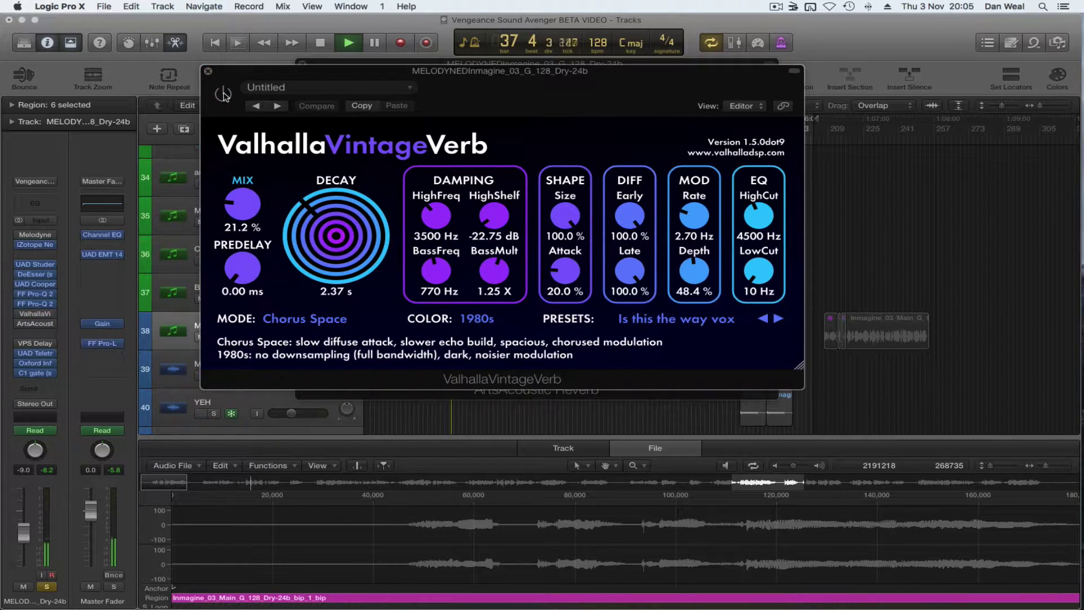
click(208, 72)
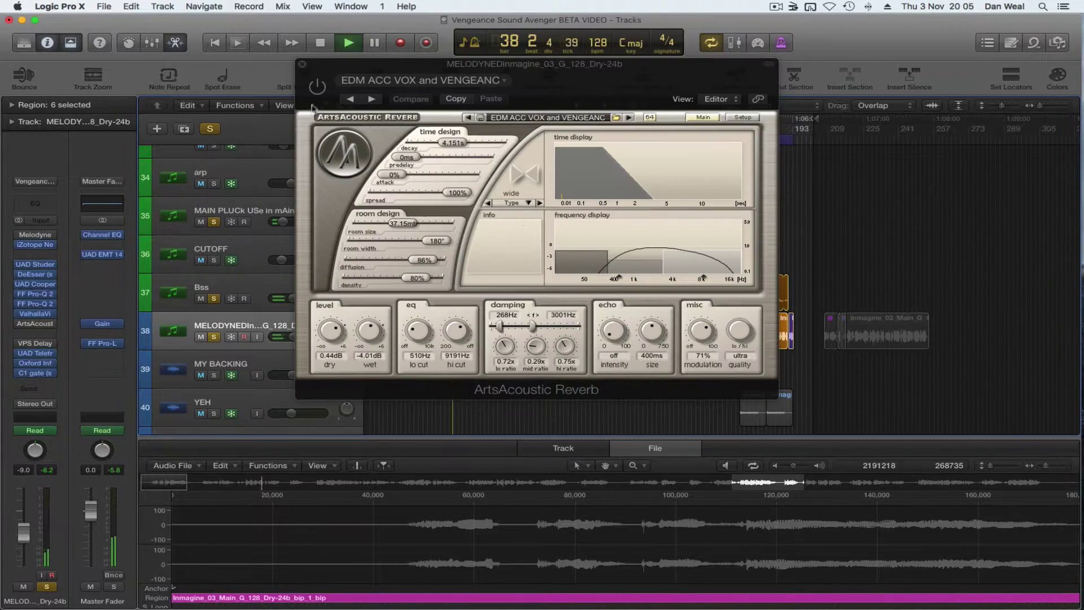
click(302, 66)
scroll(451, 375, down, 1)
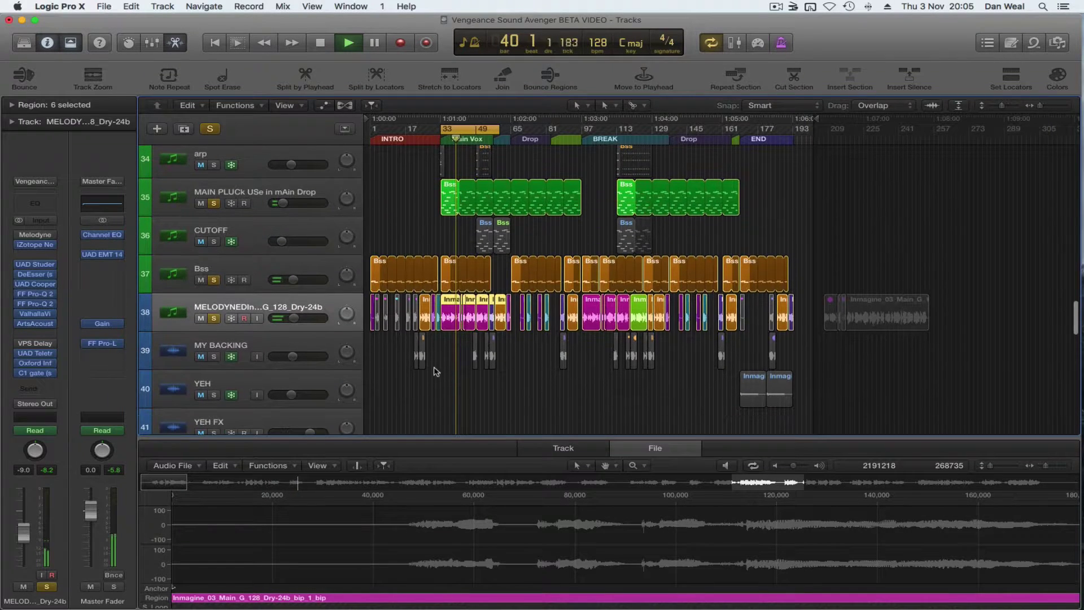
key(space)
- Solo MY BACKING, play from about bar 48 and take the Bss and MAIN PLUCK tracks out of solo
scroll(378, 371, down, 1)
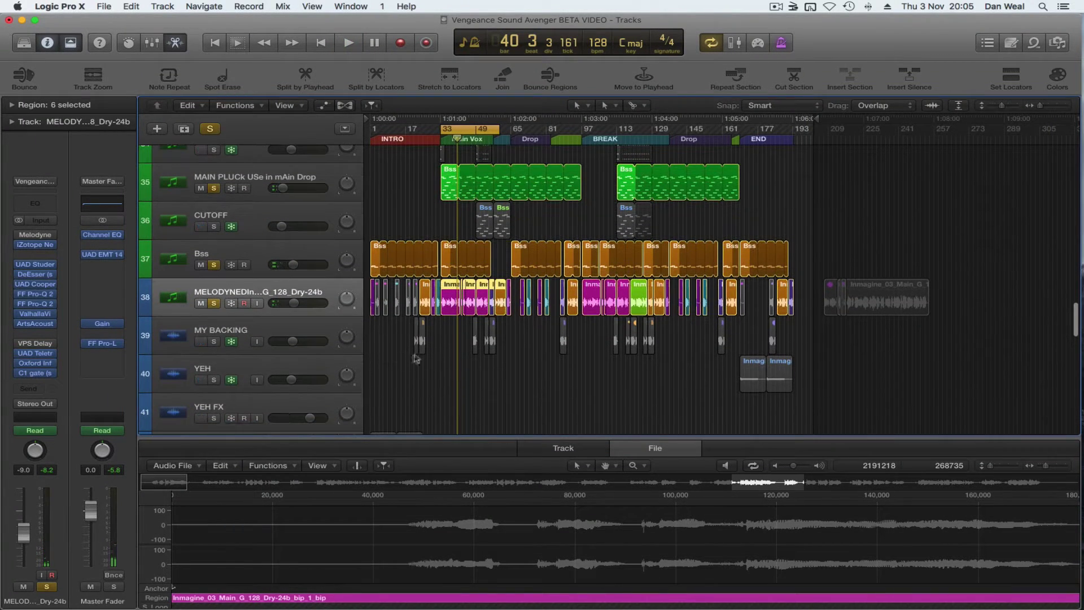
click(213, 342)
click(474, 130)
key(space)
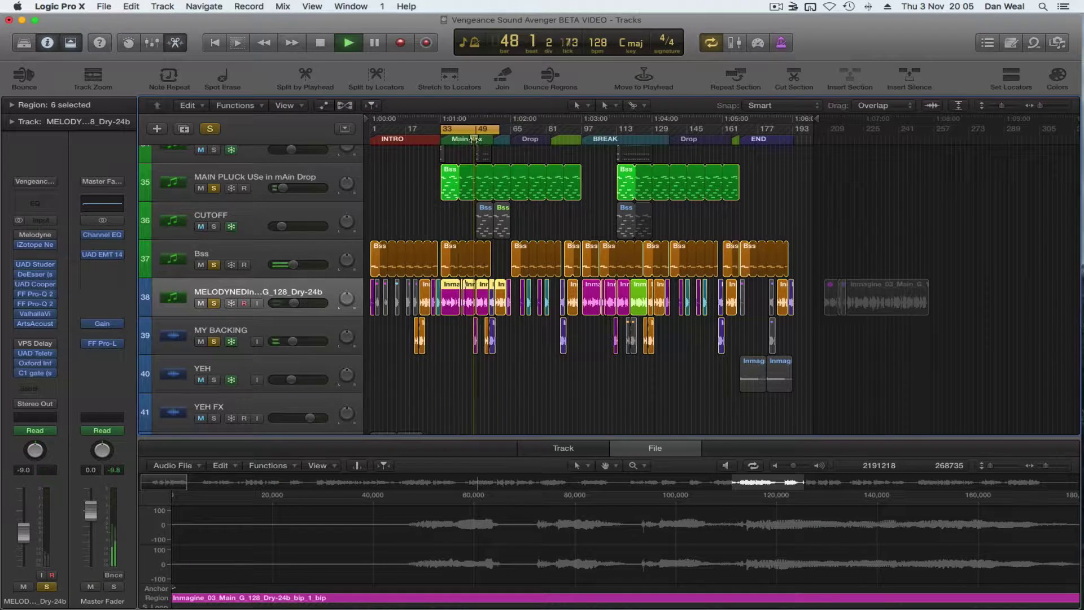
click(215, 265)
click(213, 188)
- Rewind a few bars and listen to the backing vocals together with the lead vocal
key(super+Right)
key(super+Right)
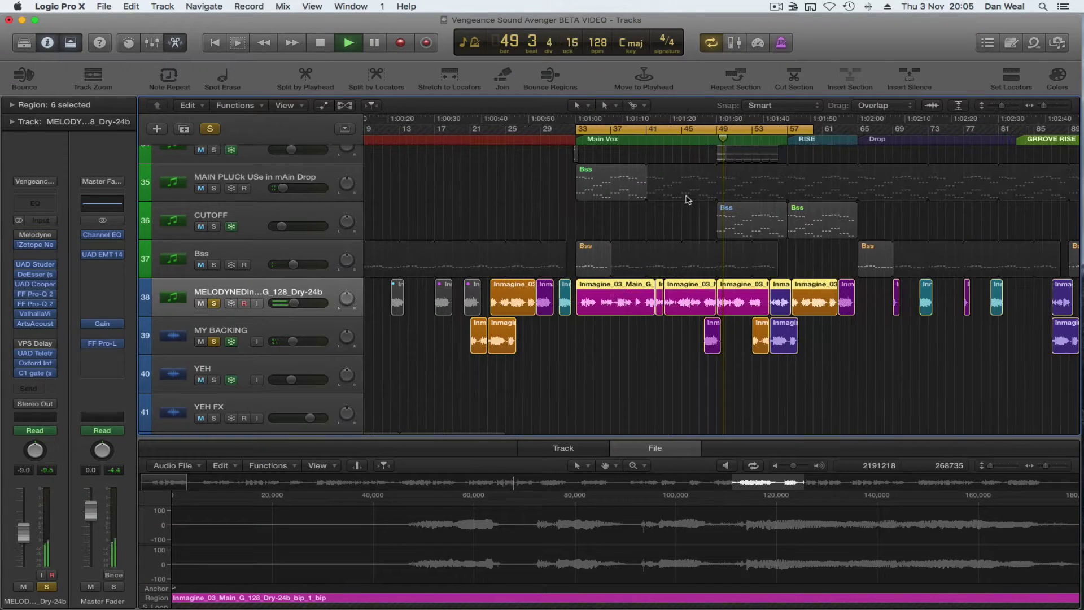
key(comma)
key(comma)
key(comma)
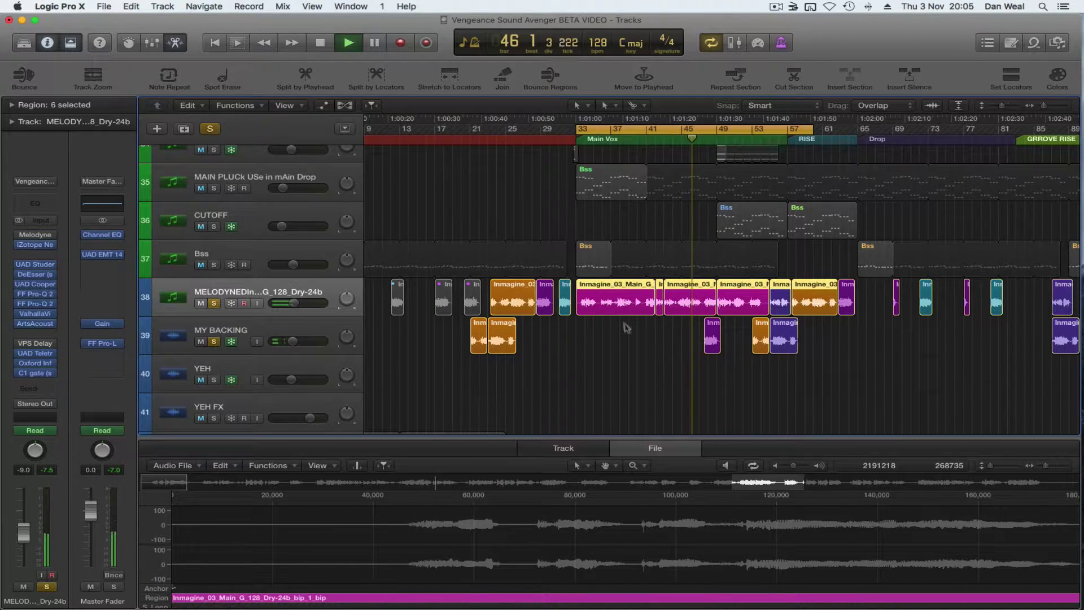
scroll(624, 323, right, 3)
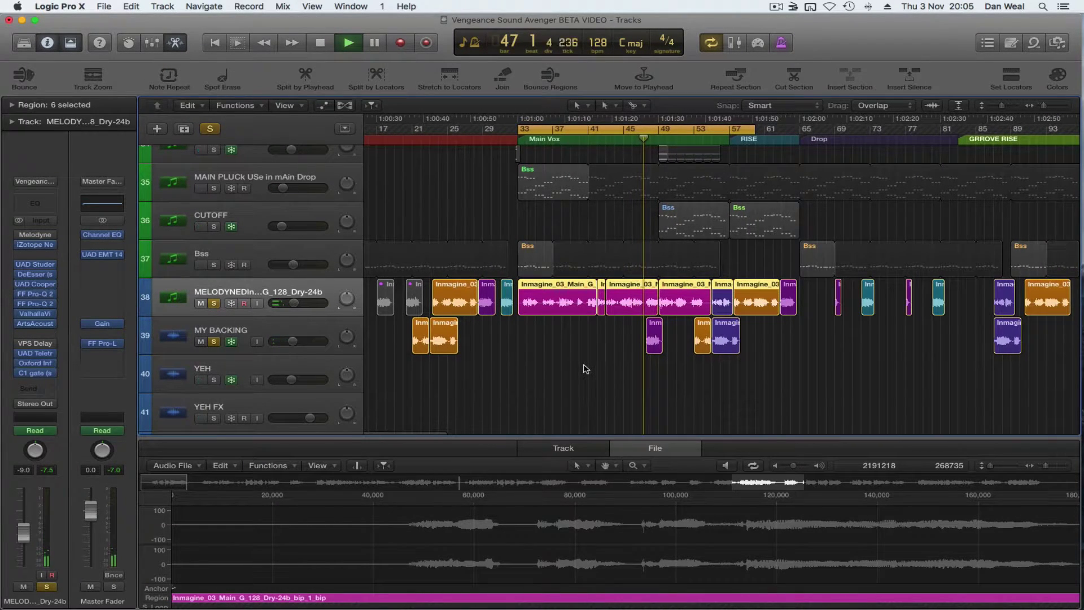
- Select MY BACKING, take the MELODYNED lead vocal out of solo and loop the backing region around bar 48
click(251, 332)
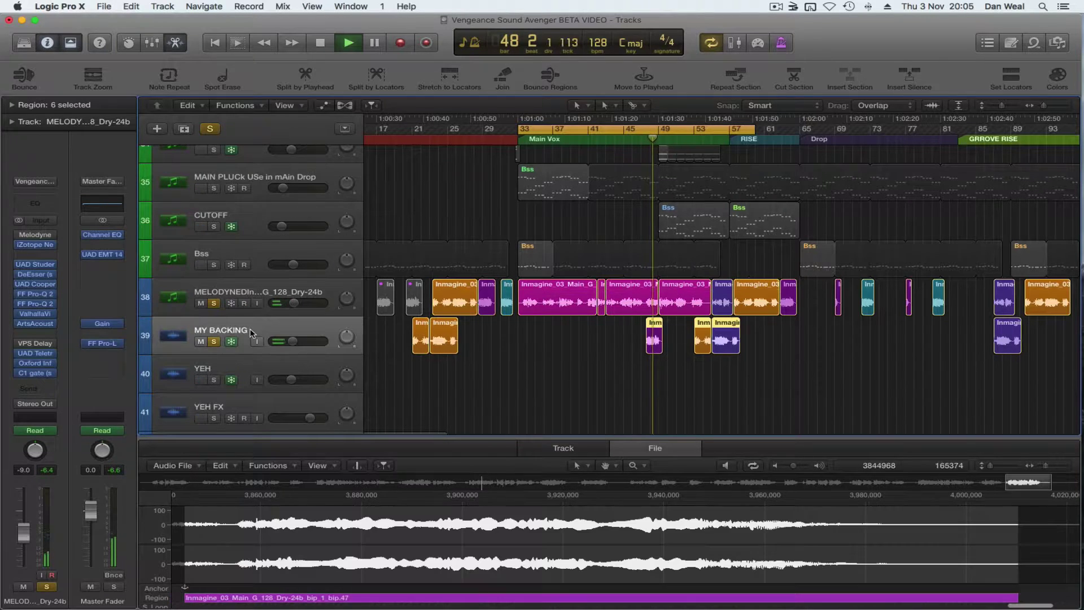
click(214, 303)
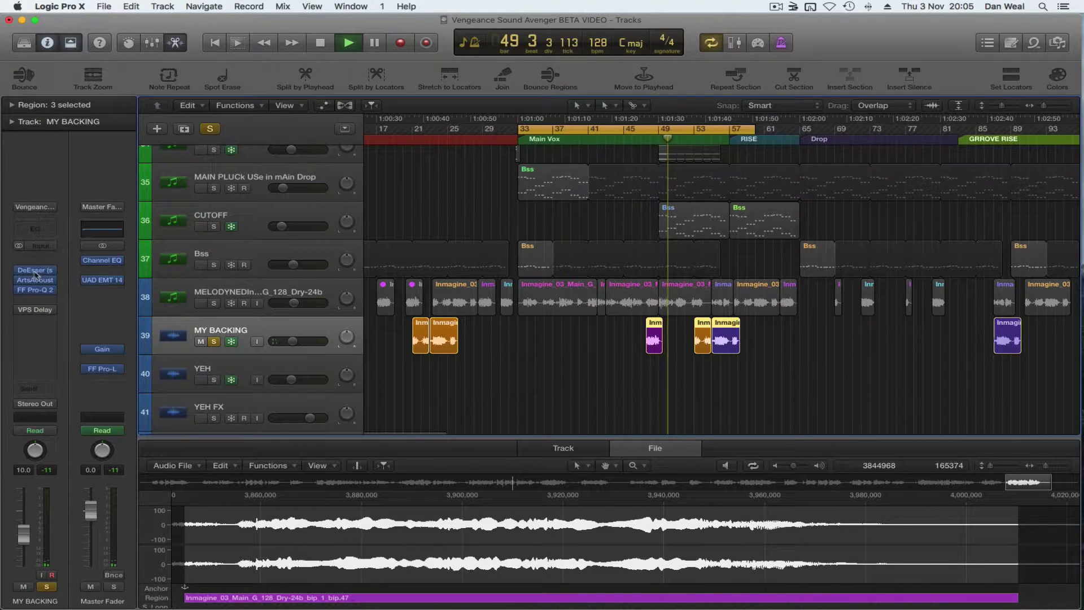
click(660, 338)
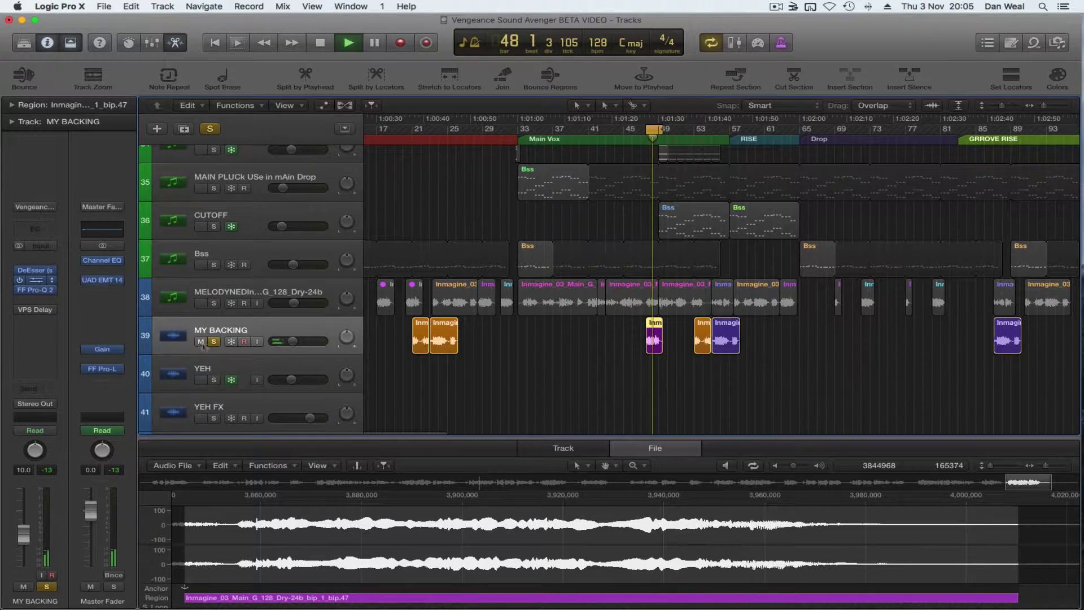
- View the ArtsAcoustic Reverb and FF Pro-Q 2 inserts on MY BACKING while its region loops
click(35, 280)
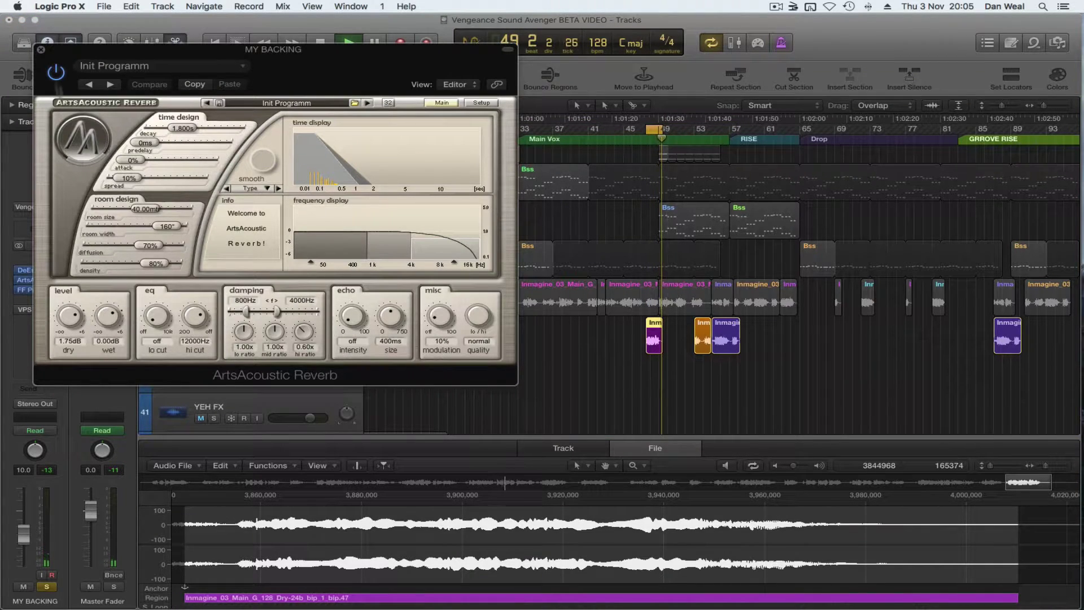
click(39, 49)
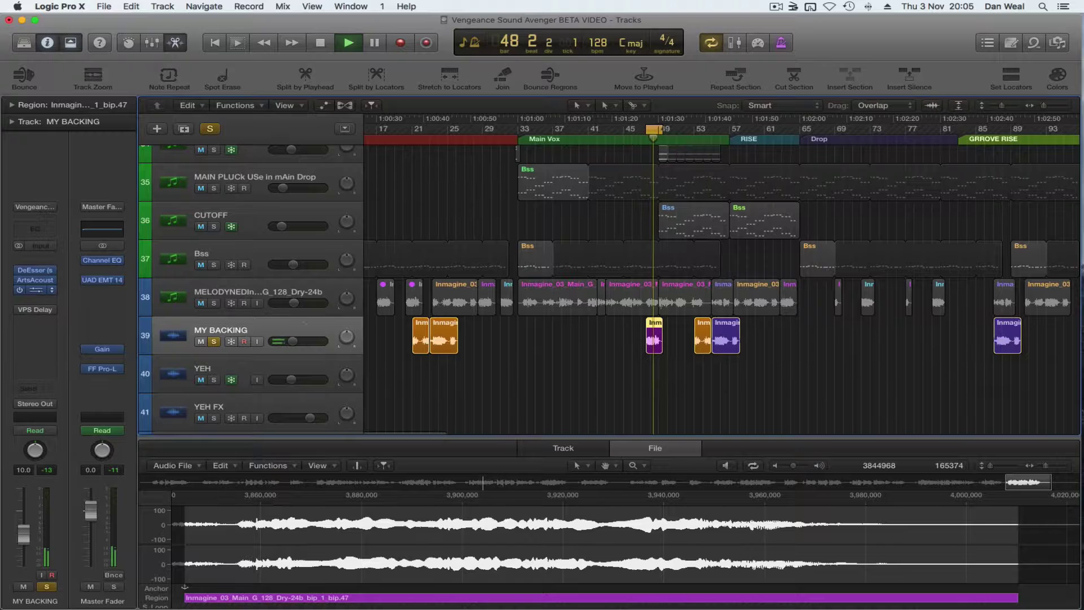
click(35, 289)
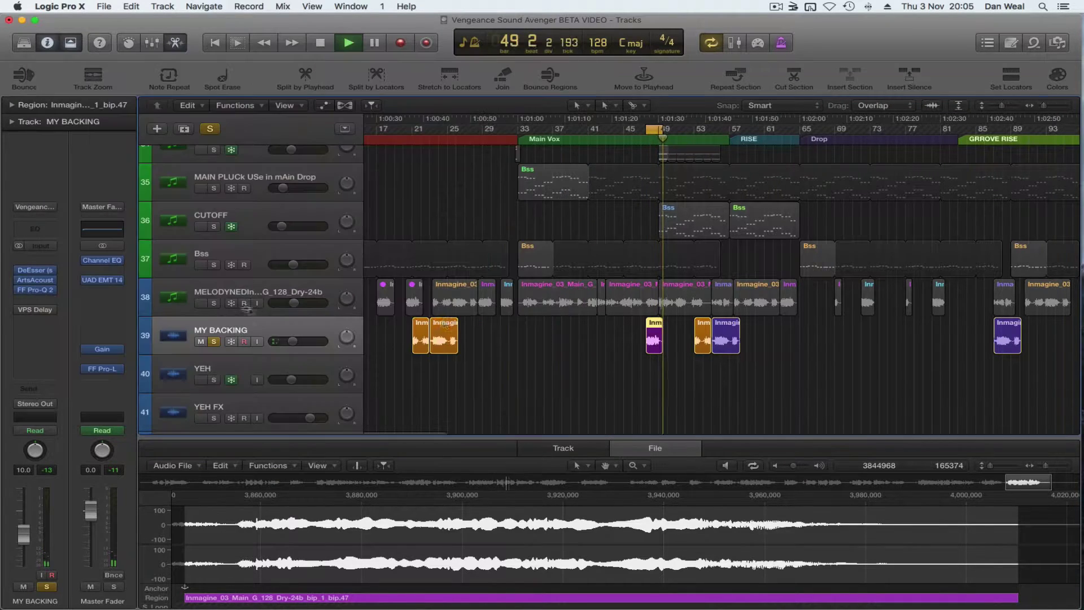
- Take the vocal tracks out of solo, listen to the full mix from about bar 23 of the intro and stop playback
key(space)
key(super+Left)
key(super+Left)
key(super+Left)
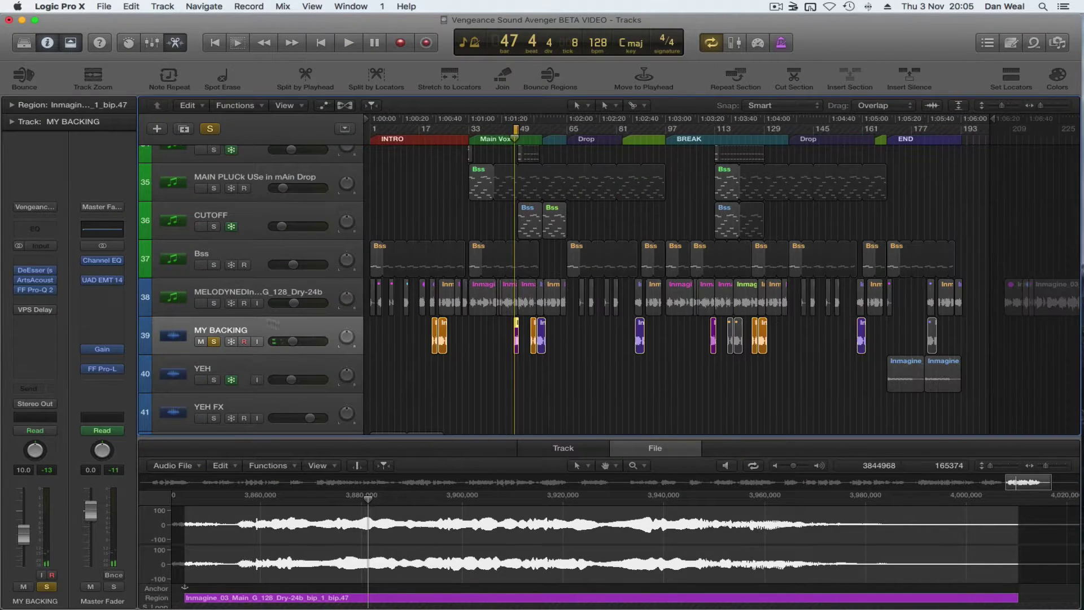
click(214, 304)
click(373, 141)
key(space)
drag(214, 303, 214, 341)
click(417, 139)
click(435, 139)
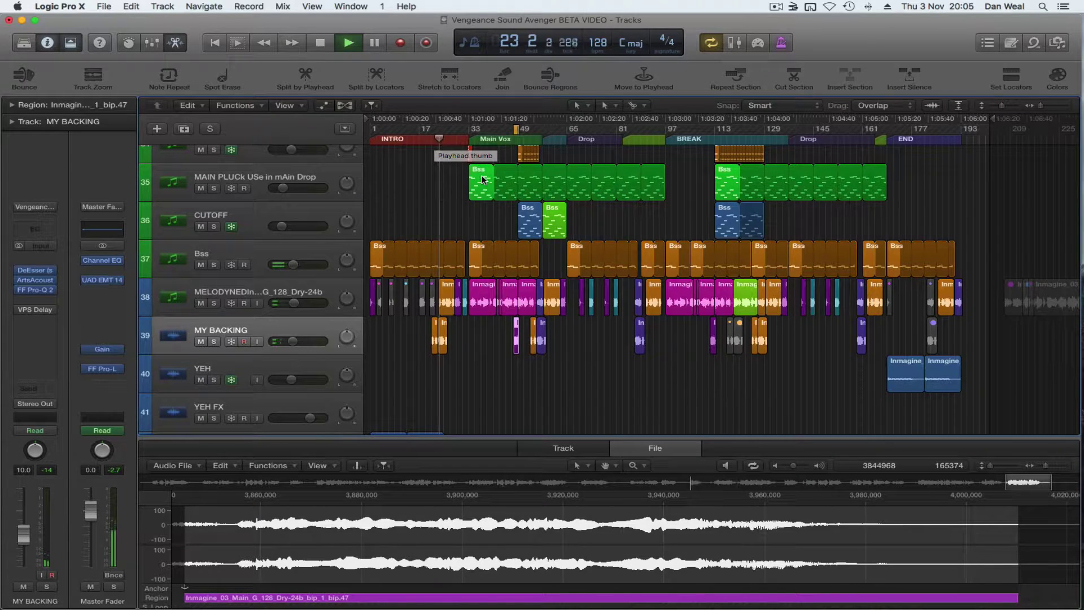
scroll(492, 377, down, 3)
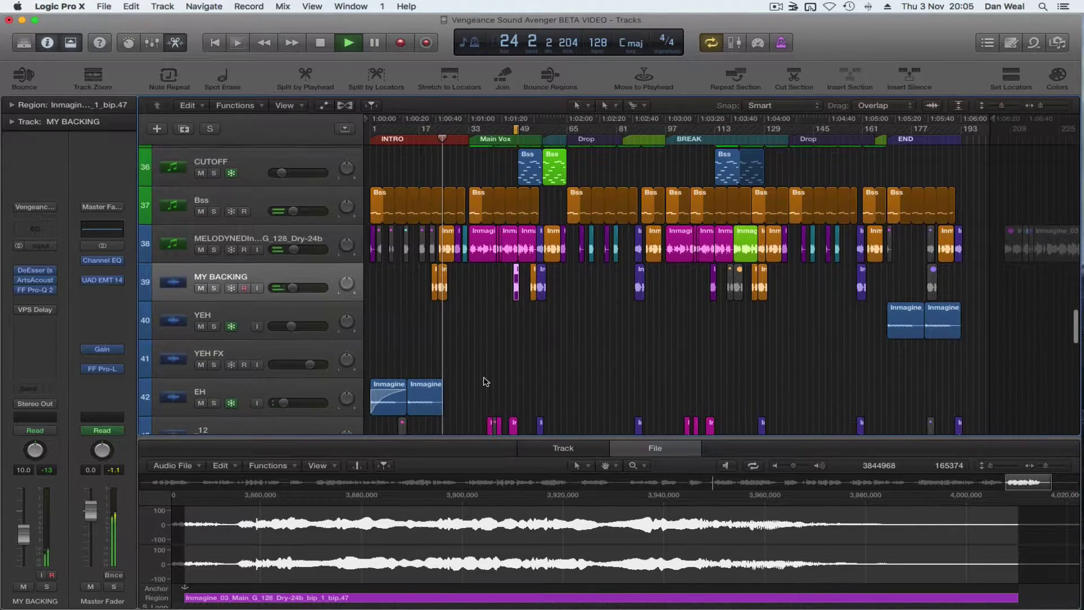
scroll(485, 382, down, 2)
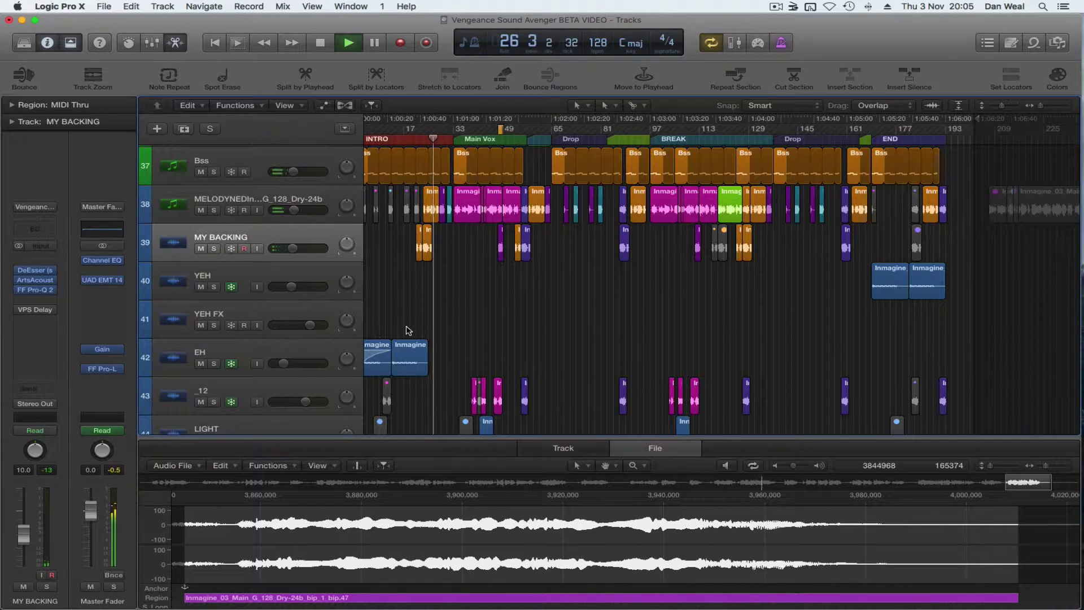
key(space)
- Solo the _12 track, play from the start of Main Vox and extend the cycle range back to bar 39
click(259, 392)
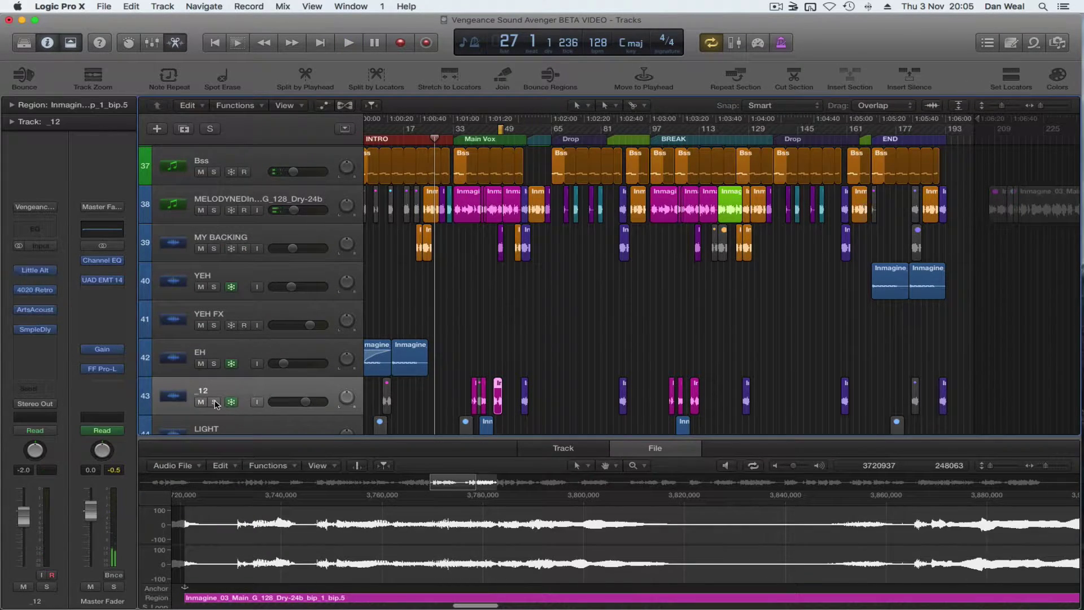
key(s)
click(455, 139)
key(space)
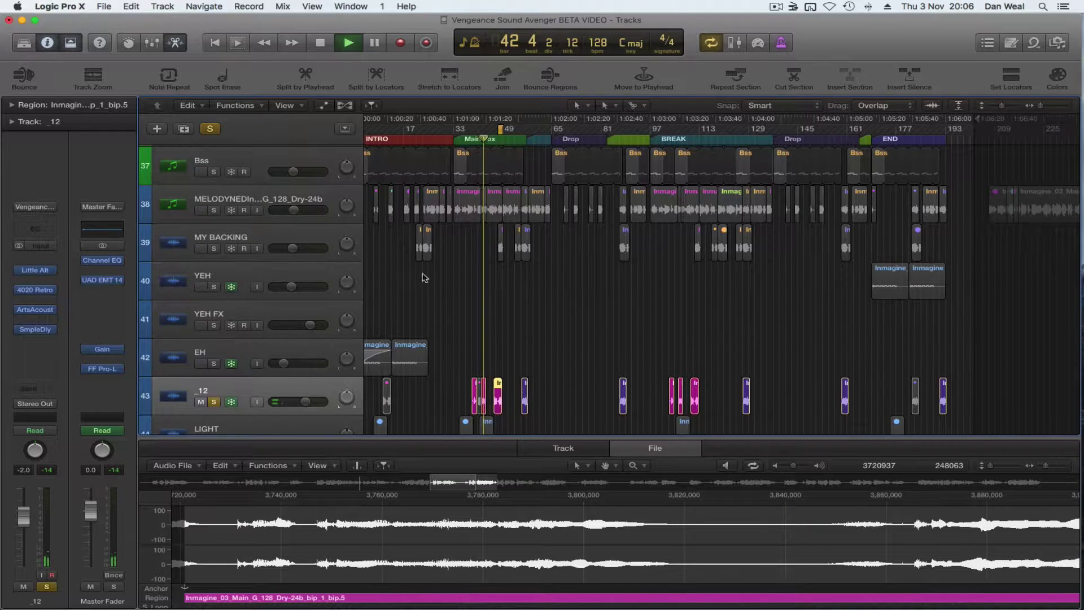
drag(497, 129, 473, 129)
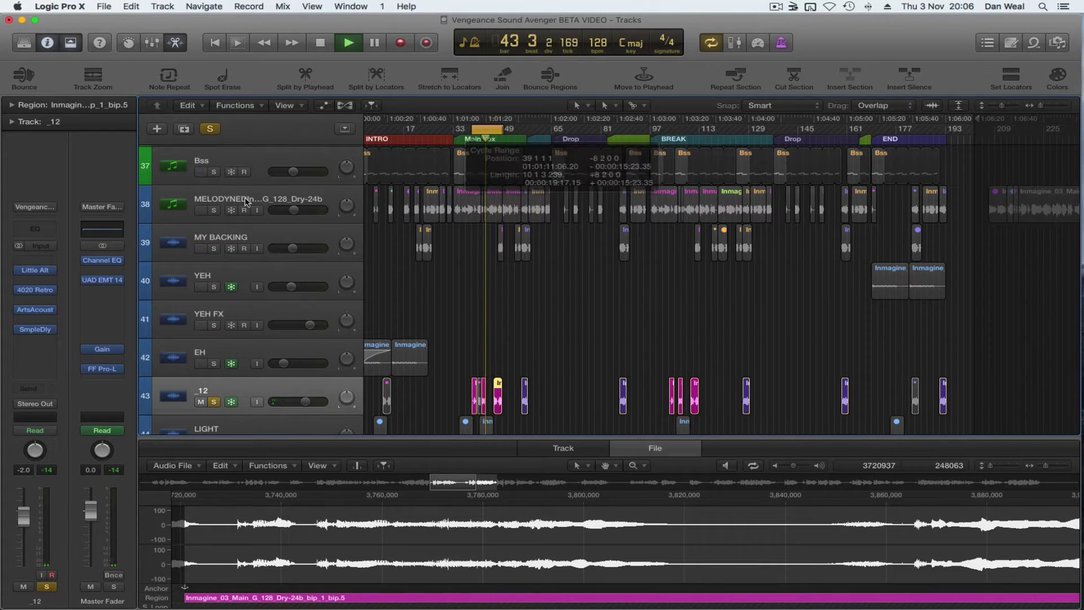
- Solo the MELODYNED lead vocal and MY BACKING alongside _12, listen to the looped section and stop playback
click(213, 210)
click(214, 248)
key(super+Right)
key(super+Right)
key(super+Right)
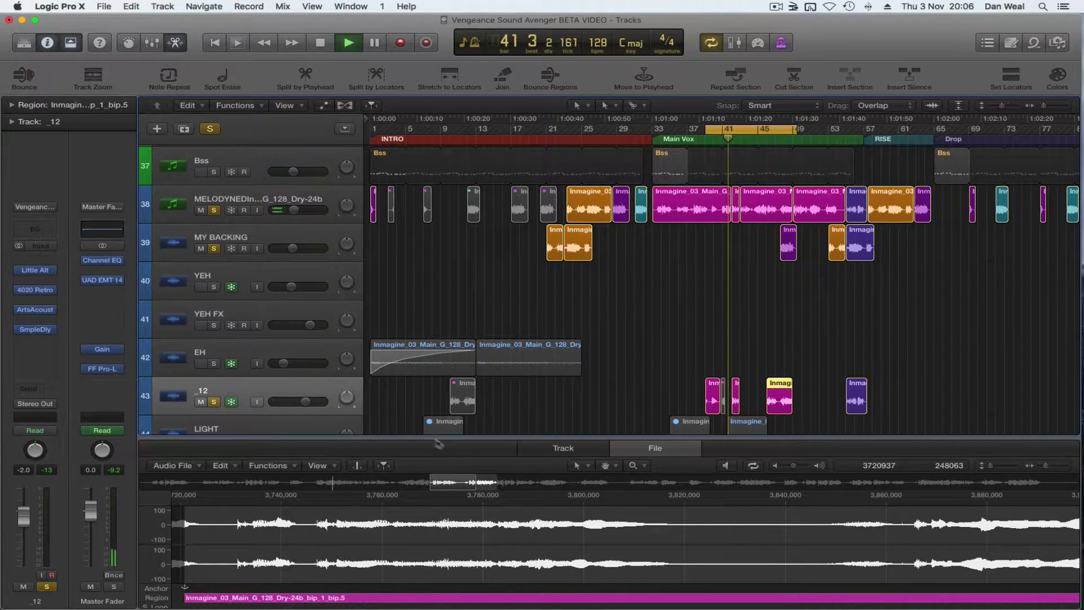
key(super+Right)
key(super+Right)
key(space)
- View the Little AlterBoy pitch and formant settings on _12, close that insert and open the 4020 Retro EQ
mouse_move(41, 275)
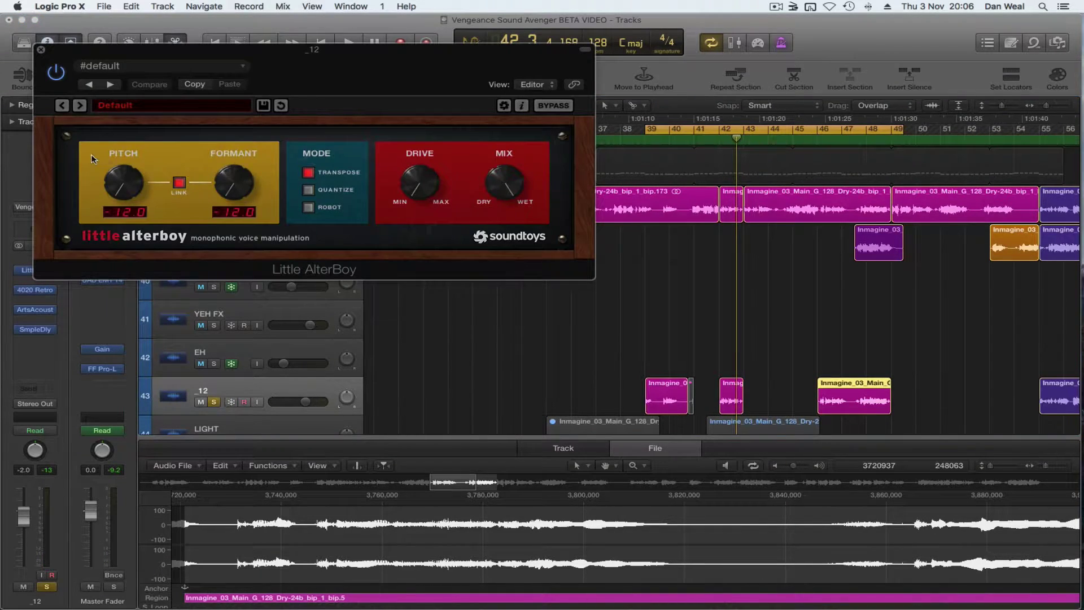
click(42, 51)
click(38, 290)
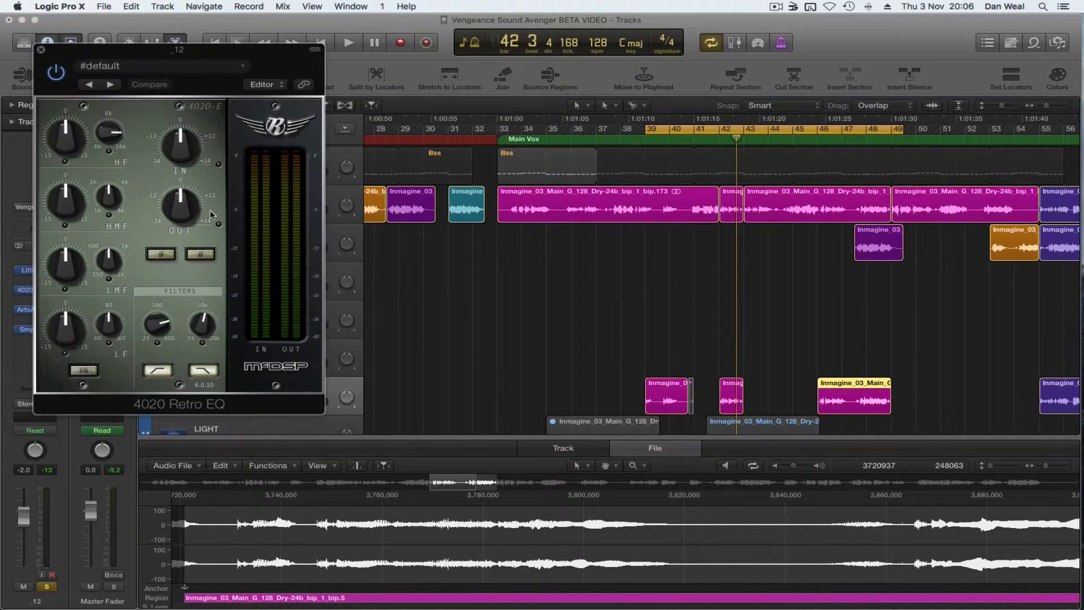
- Play _12 from bar 39, compare it with the 4020 Retro EQ bypassed and active, and close the EQ
click(644, 143)
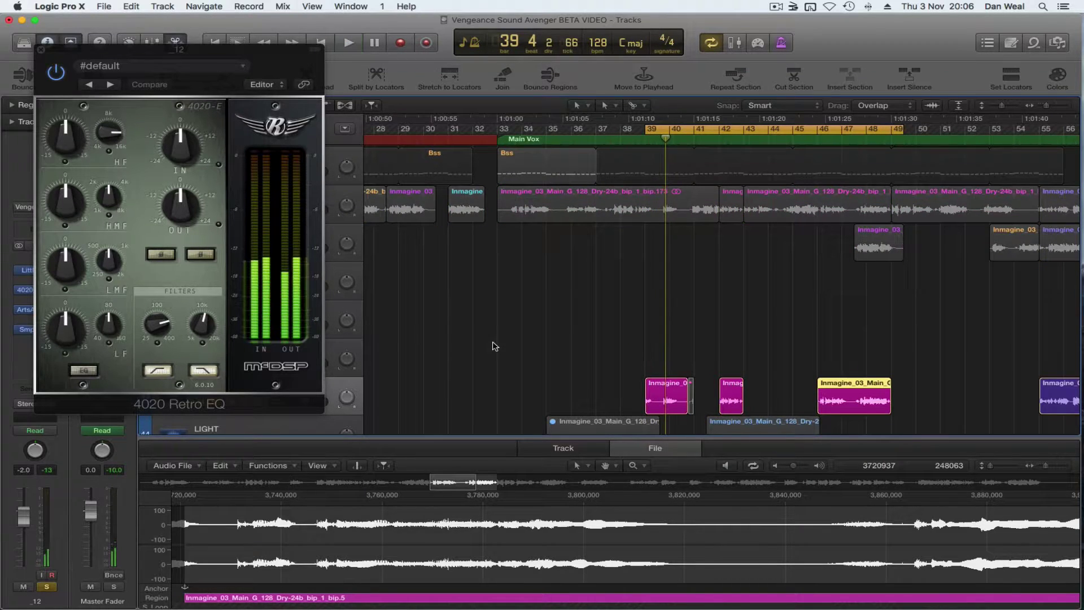
click(56, 74)
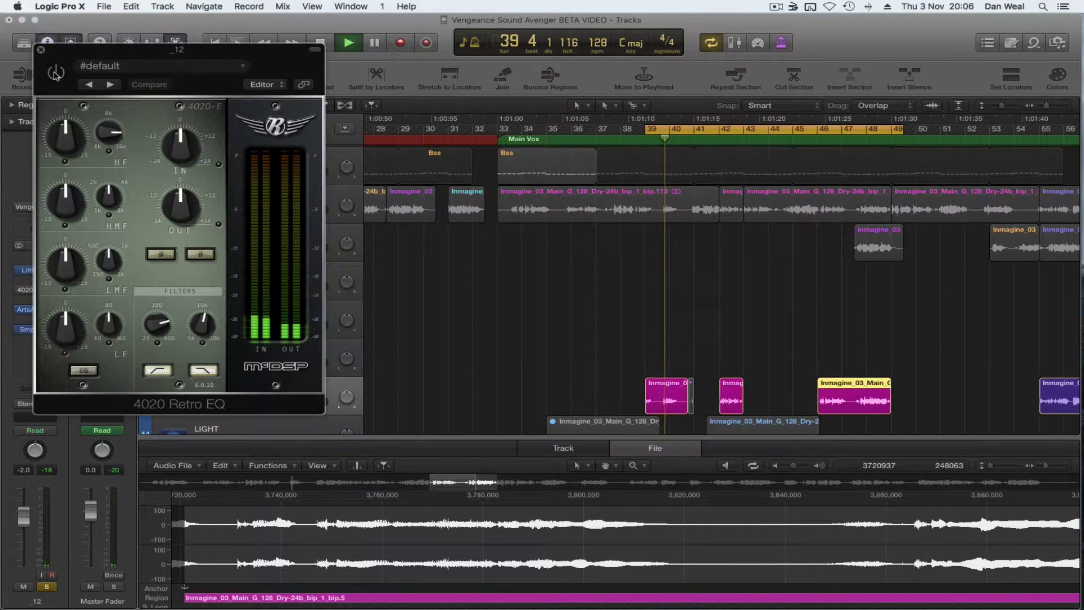
click(56, 73)
click(41, 49)
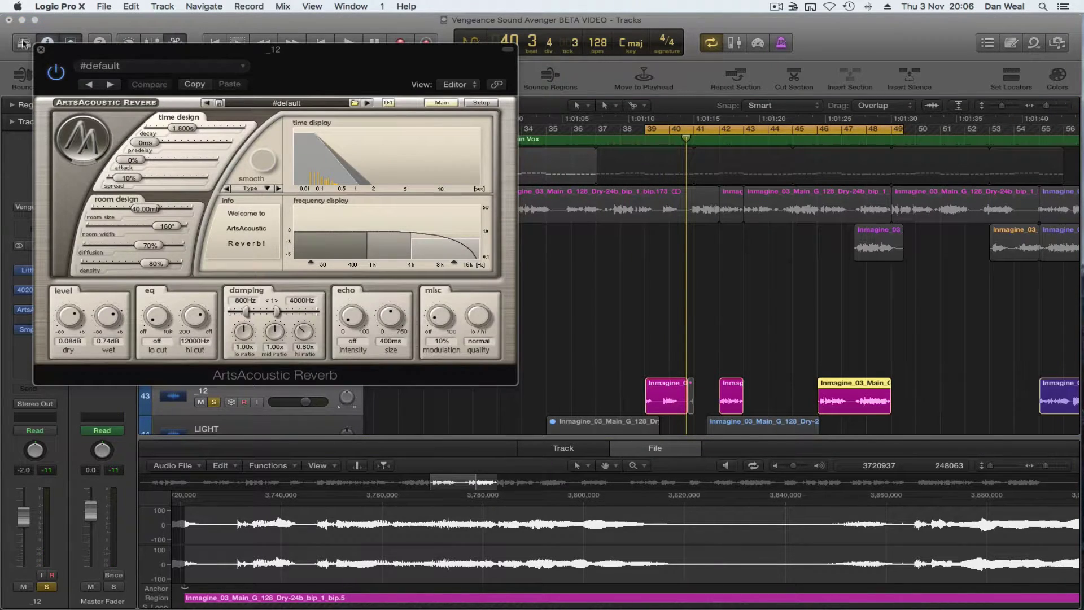
- View and close the ArtsAcoustic Reverb and Sample Delay inserts on _12
click(41, 51)
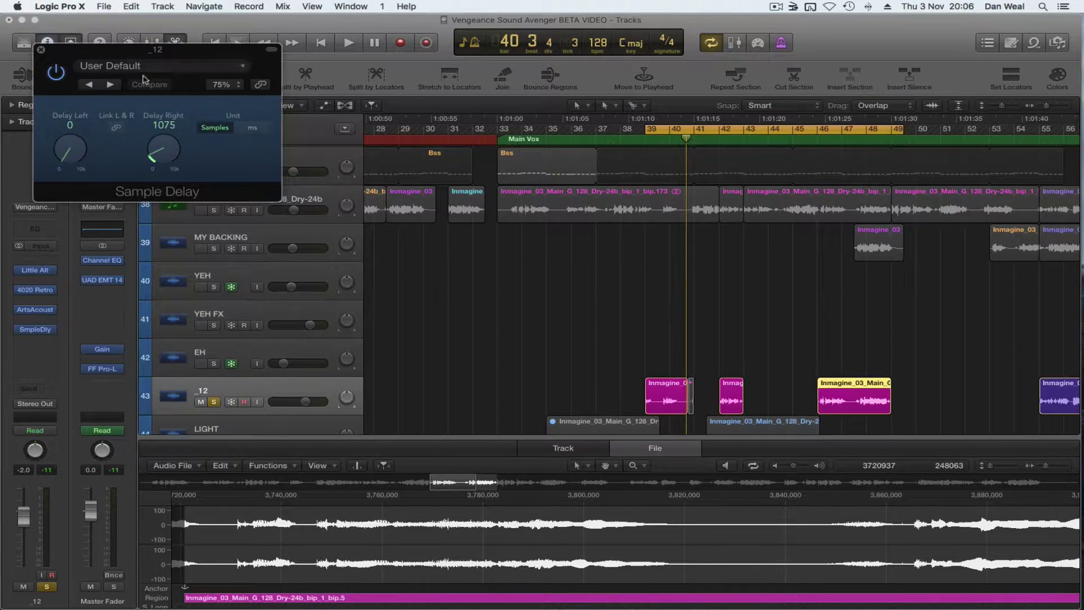
click(40, 50)
key(space)
mouse_move(18, 332)
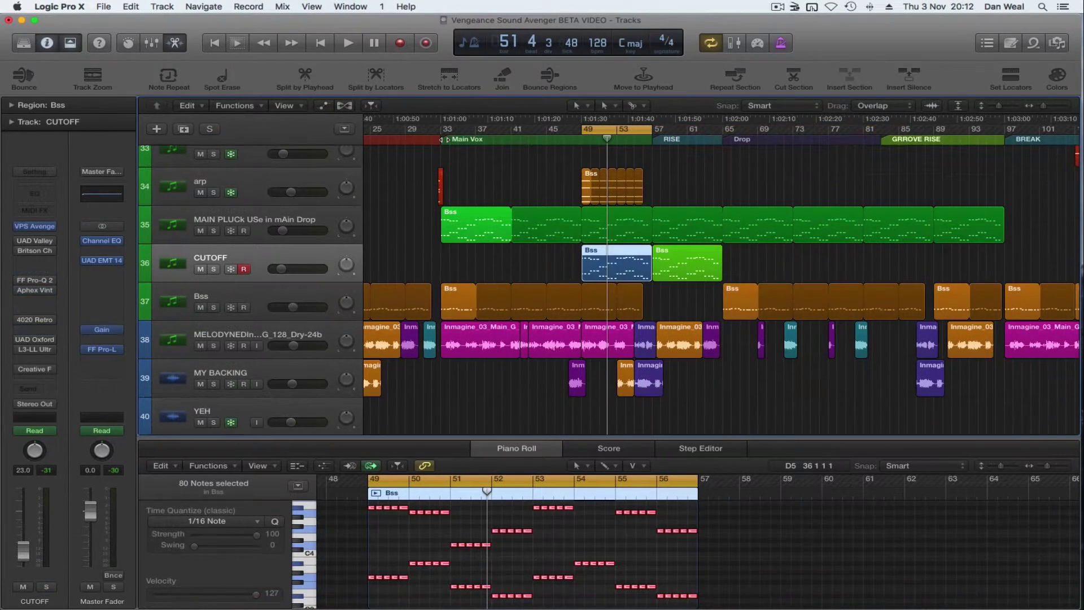
- Play the full mix from the start of Main Vox, continue from about bar 47 and stop at bar 51
key(space)
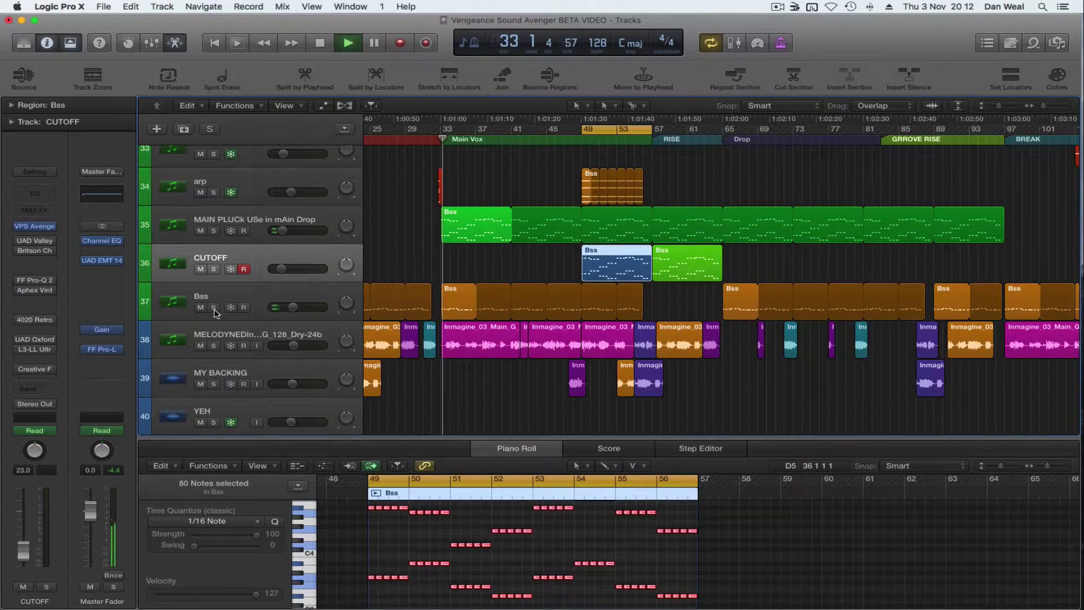
click(214, 308)
click(214, 308)
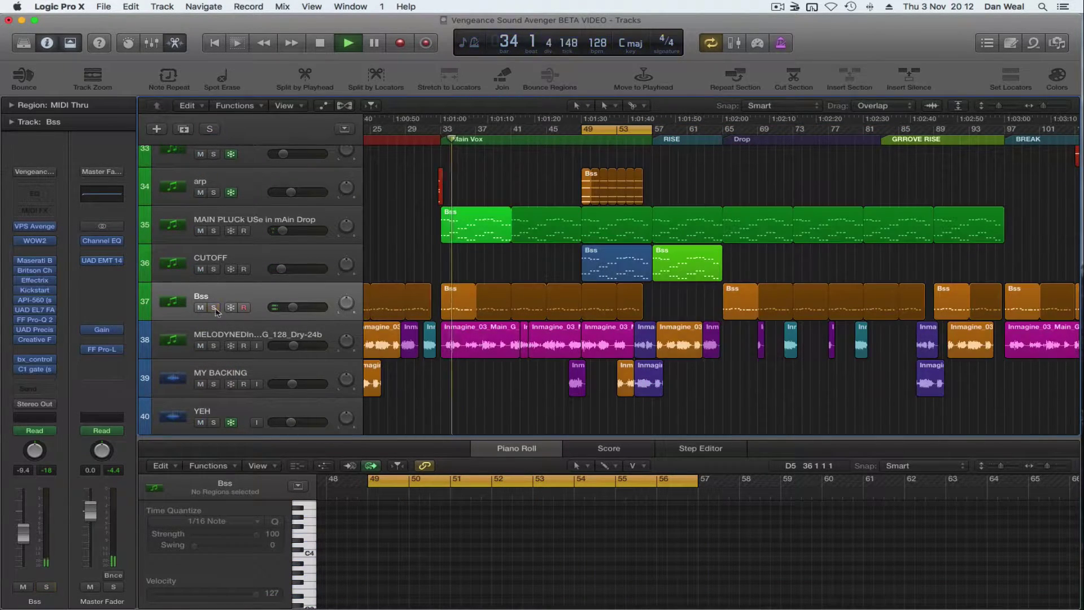
click(564, 137)
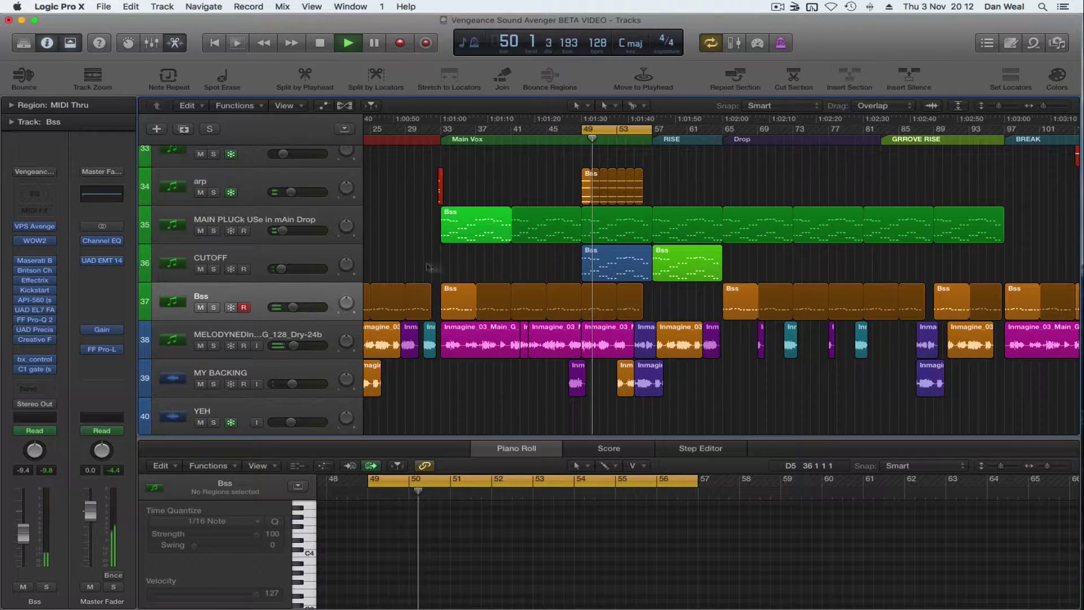
key(space)
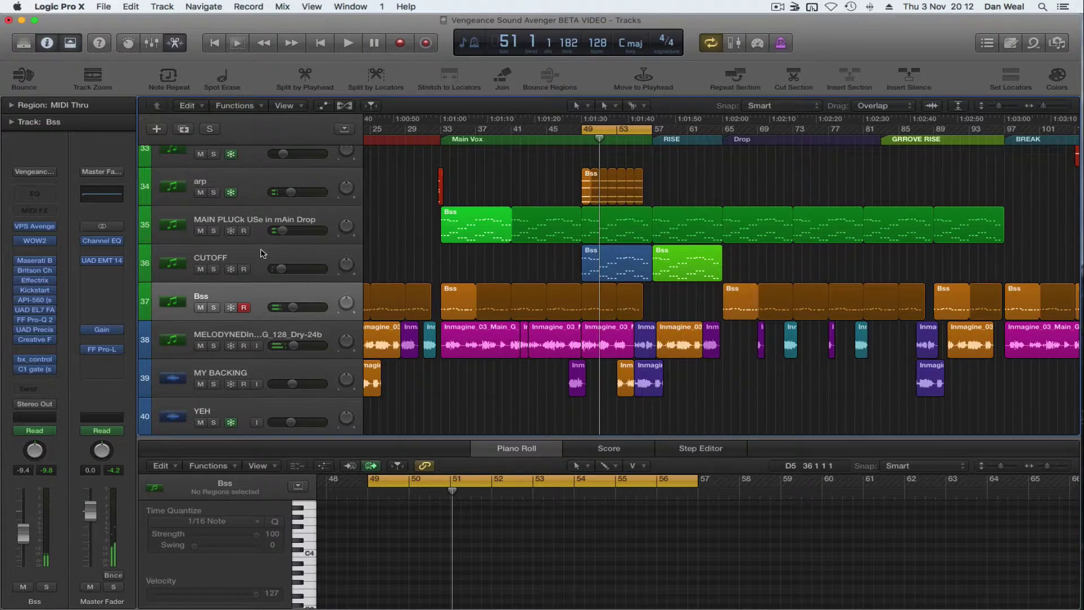
- Solo the CUTOFF track, play its loop from bar 49 and open its VPS Avenger instrument
click(218, 272)
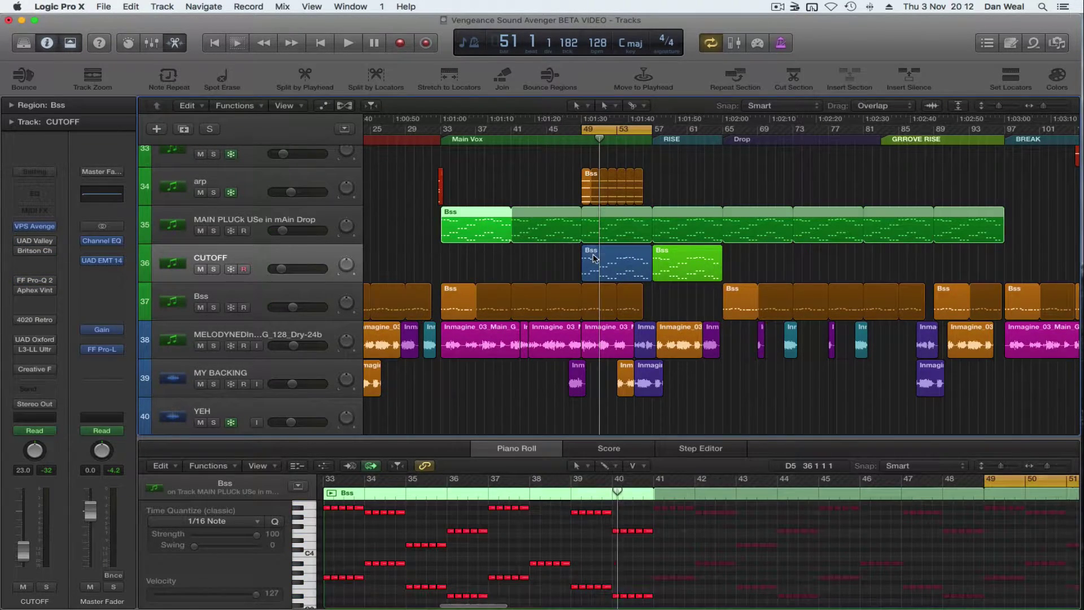
click(213, 269)
key(space)
click(34, 226)
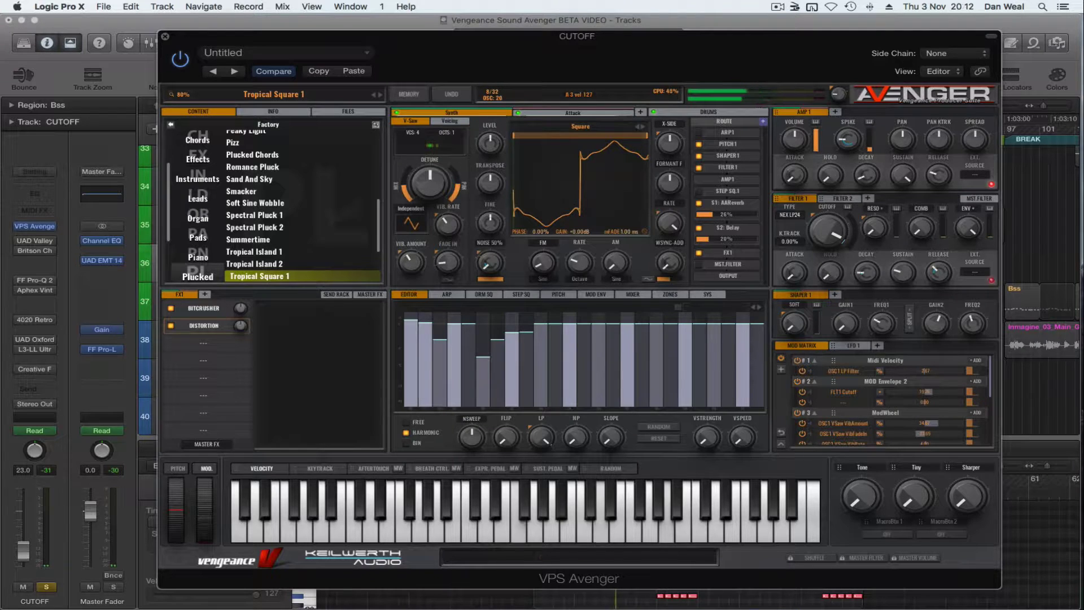
- Inspect Avenger's Distortion and AA-Reverb effects, adjust the Filter 1 cutoff and close the instrument
click(170, 327)
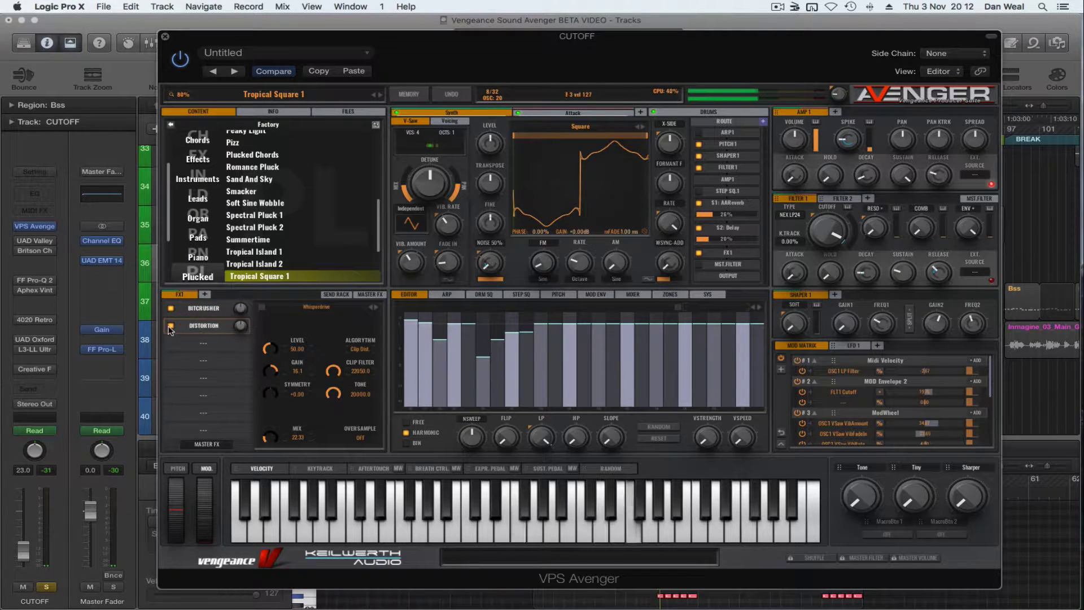
click(744, 206)
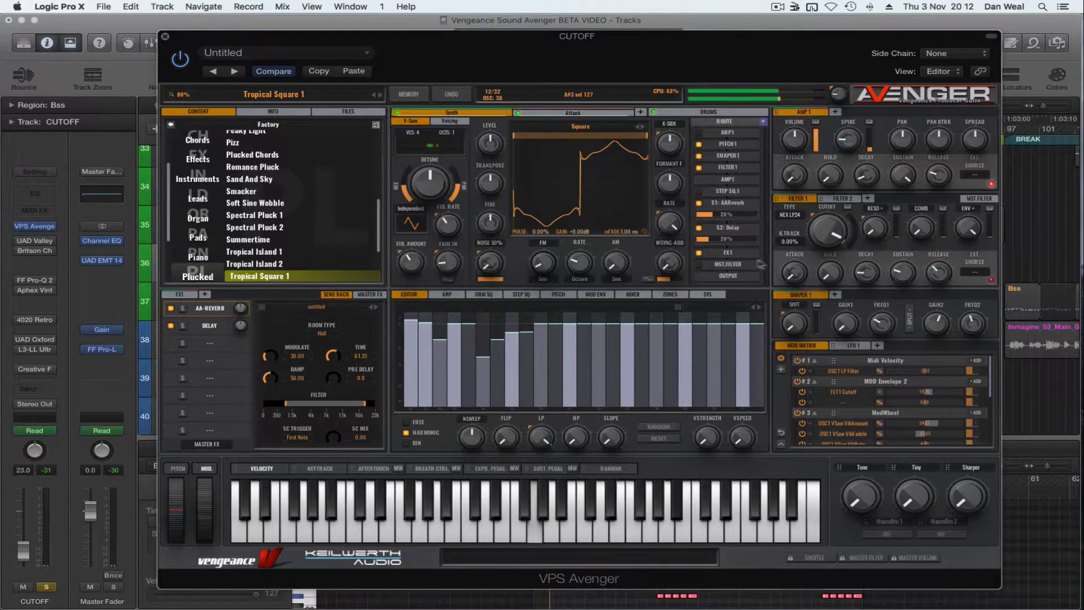
drag(819, 238, 816, 295)
key(super+w)
- Activate the UAD Valley People Dyna-mite insert on CUTOFF, examine its limiter settings and close it
click(35, 240)
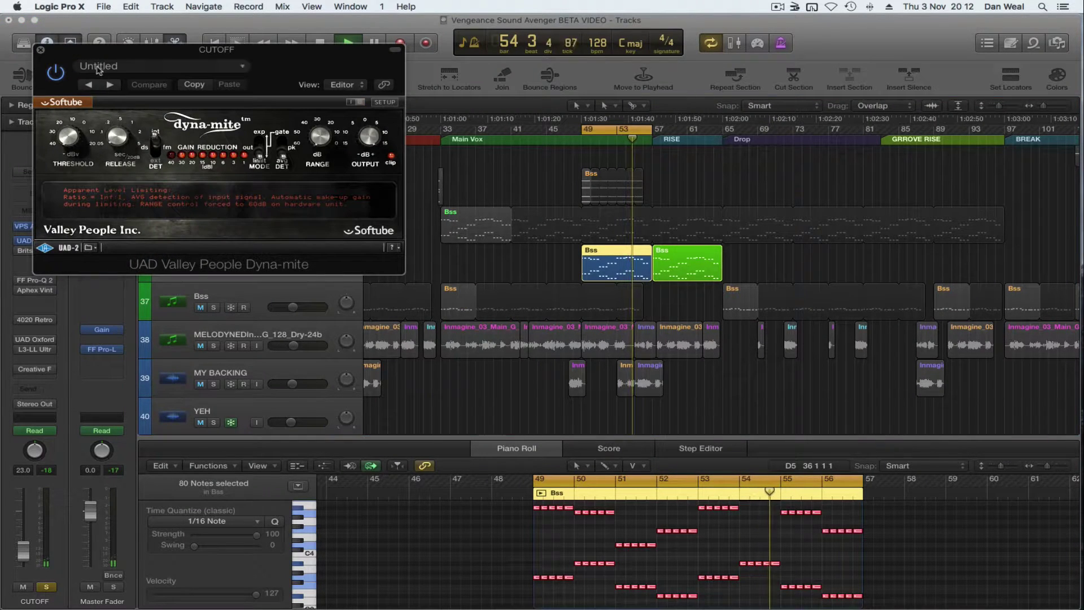
click(41, 50)
click(35, 241)
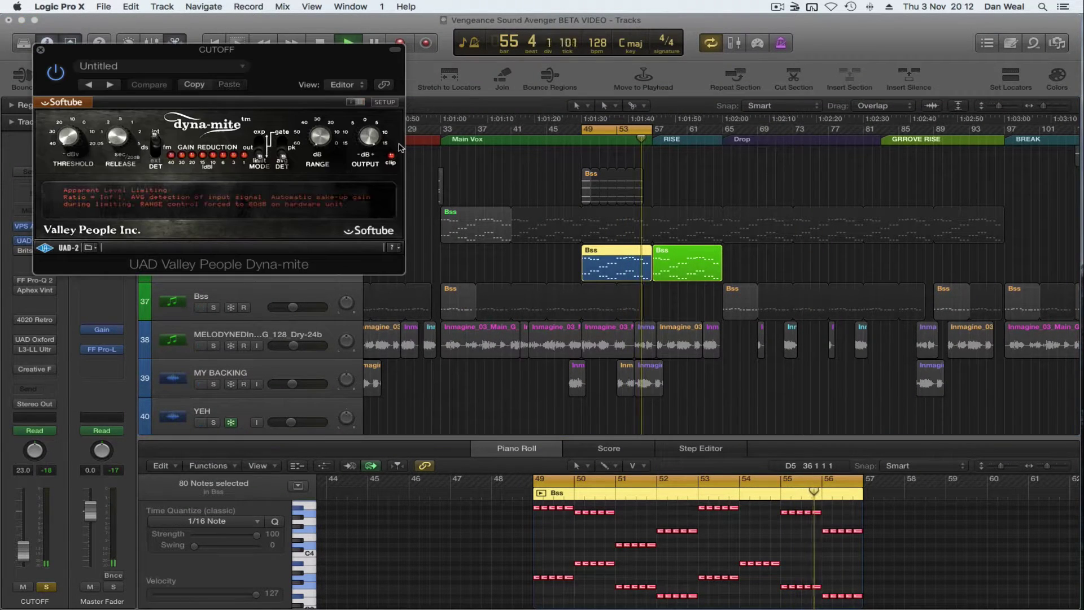
click(35, 244)
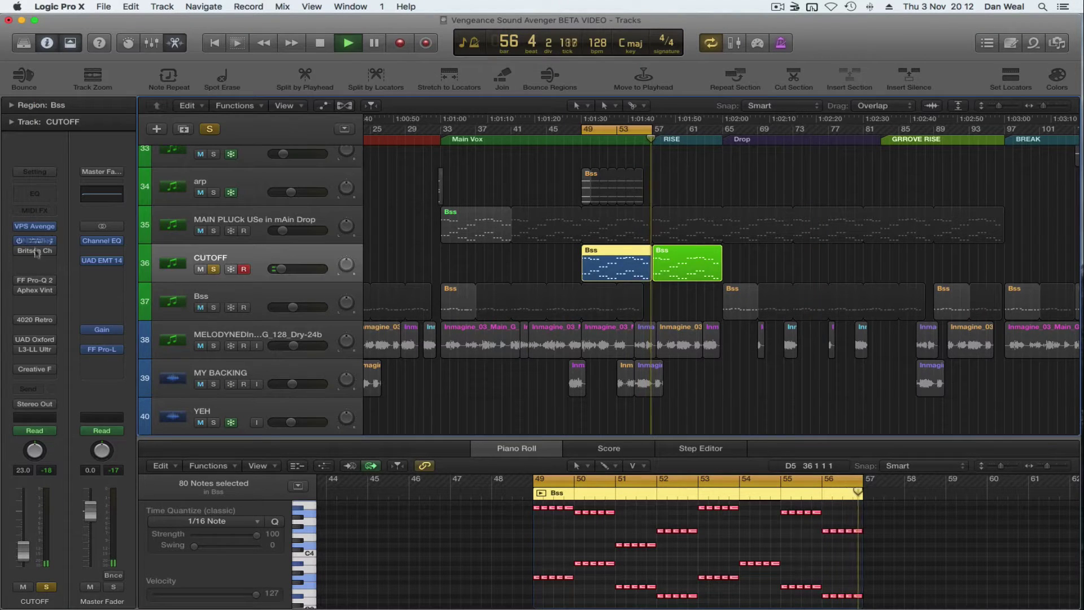
- Activate the Britson Channel insert on CUTOFF, raise its fader slightly and close it
click(35, 249)
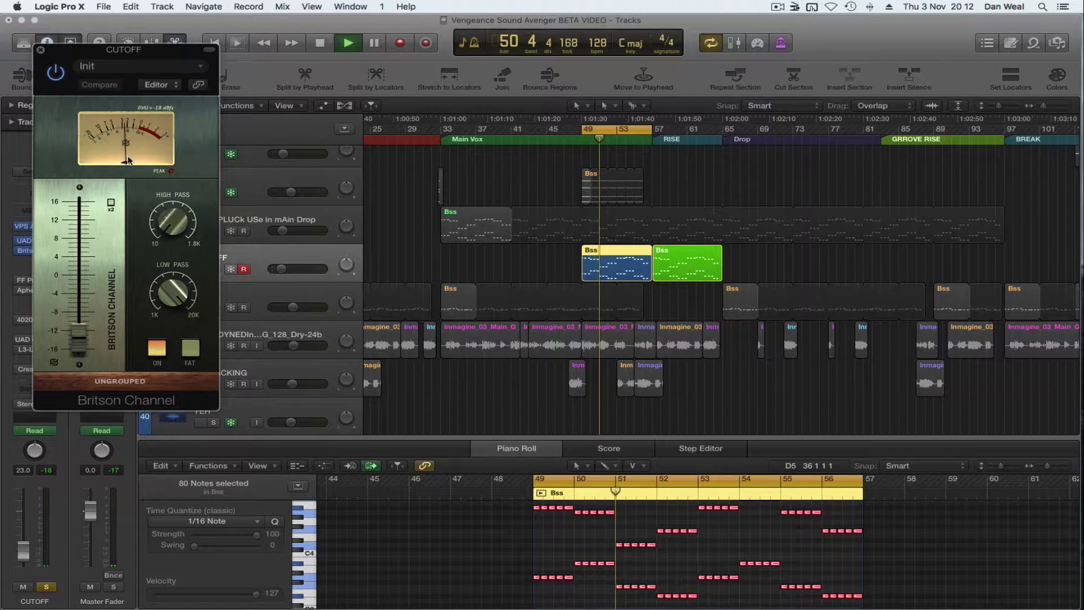
drag(87, 323, 84, 317)
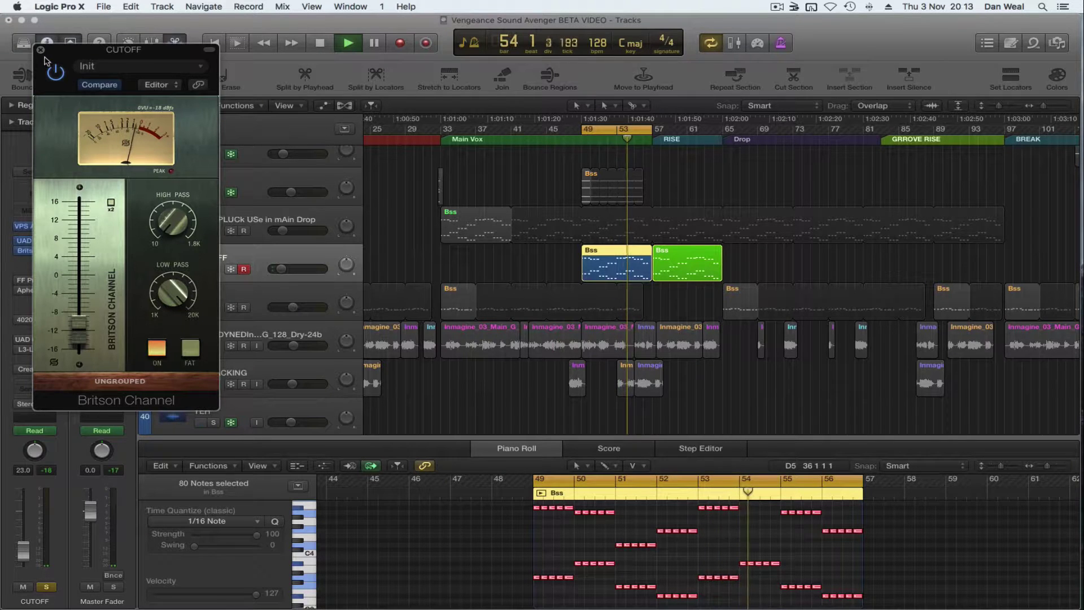
click(40, 49)
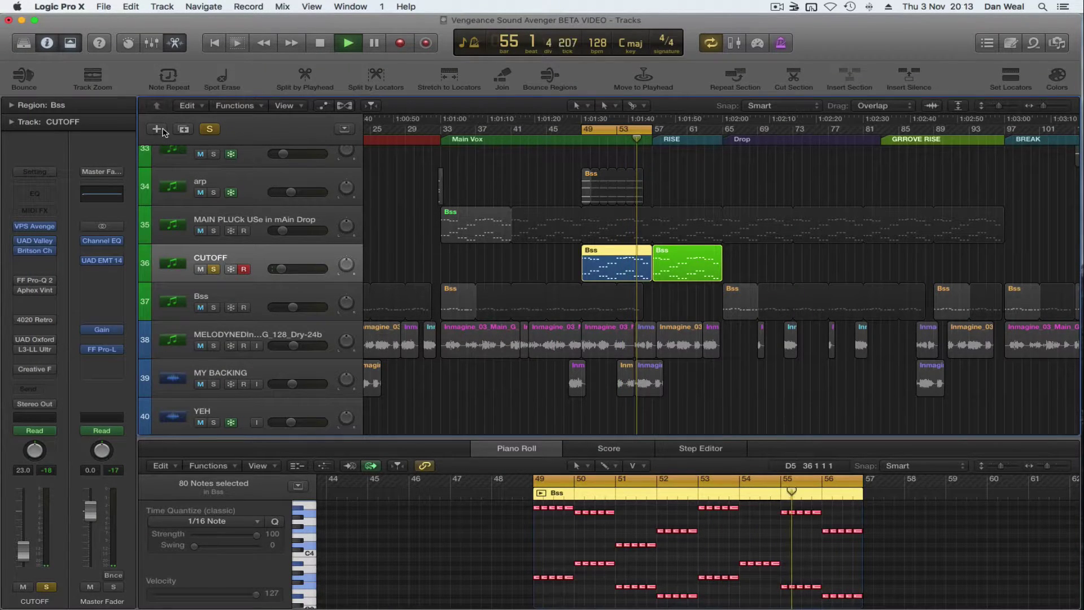
- Activate the FF Pro-Q 2 and Aphex Vintage Exciter inserts on CUTOFF, examining each one's settings before closing it
click(35, 280)
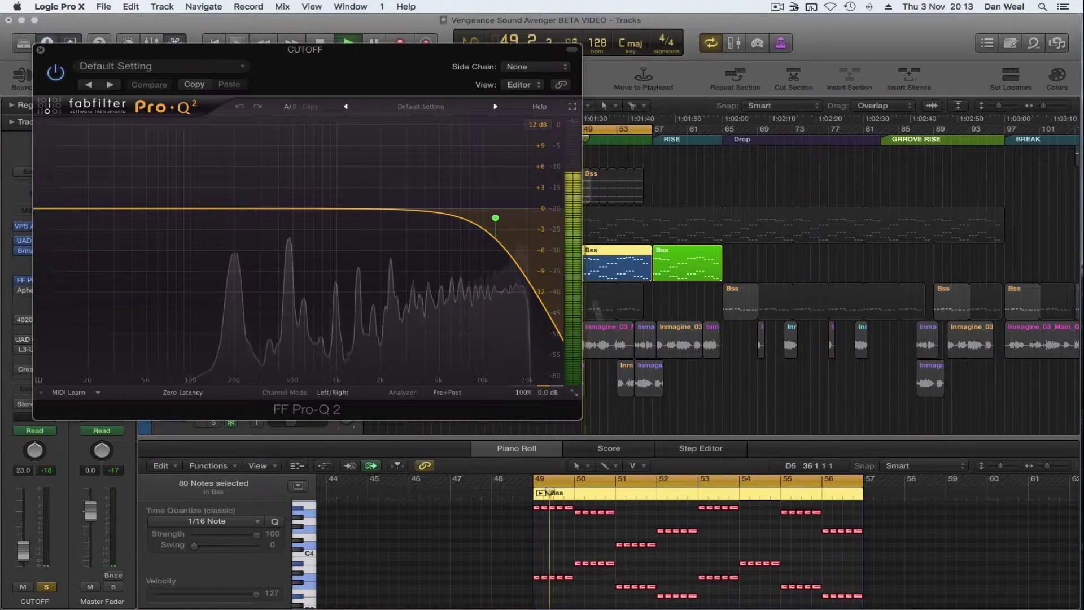
click(40, 50)
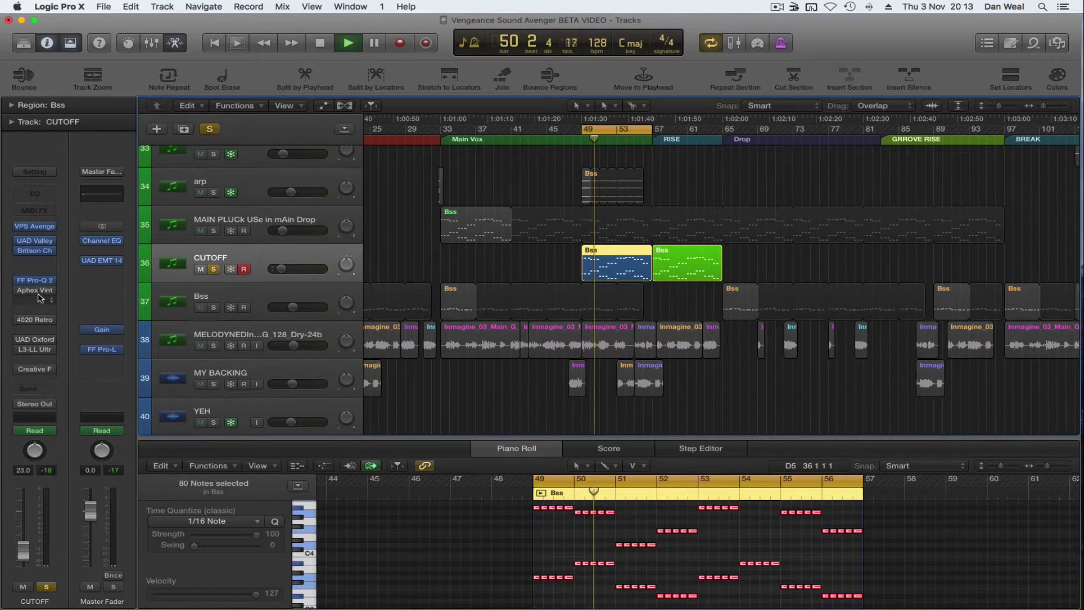
click(37, 291)
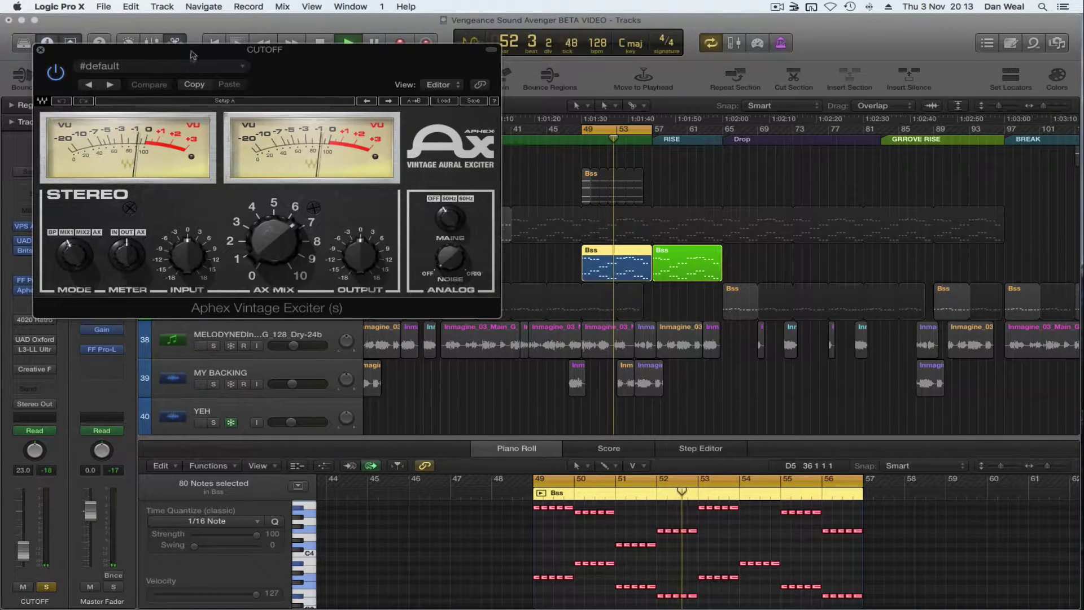
click(41, 49)
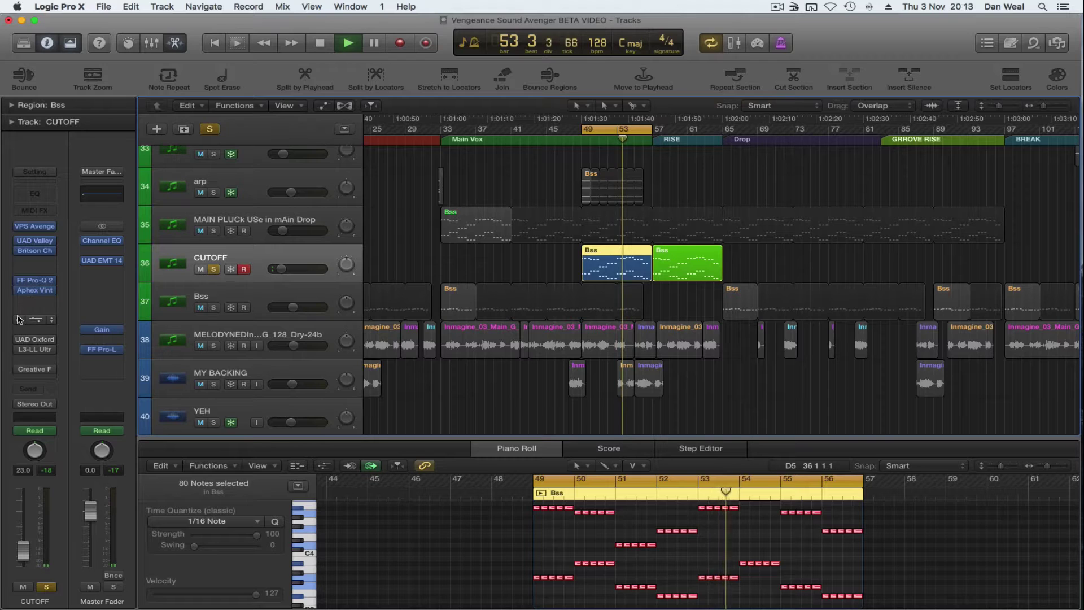
- Activate the 4020 Retro EQ and UAD Oxford Inflator inserts on CUTOFF, examining each before closing it
click(25, 320)
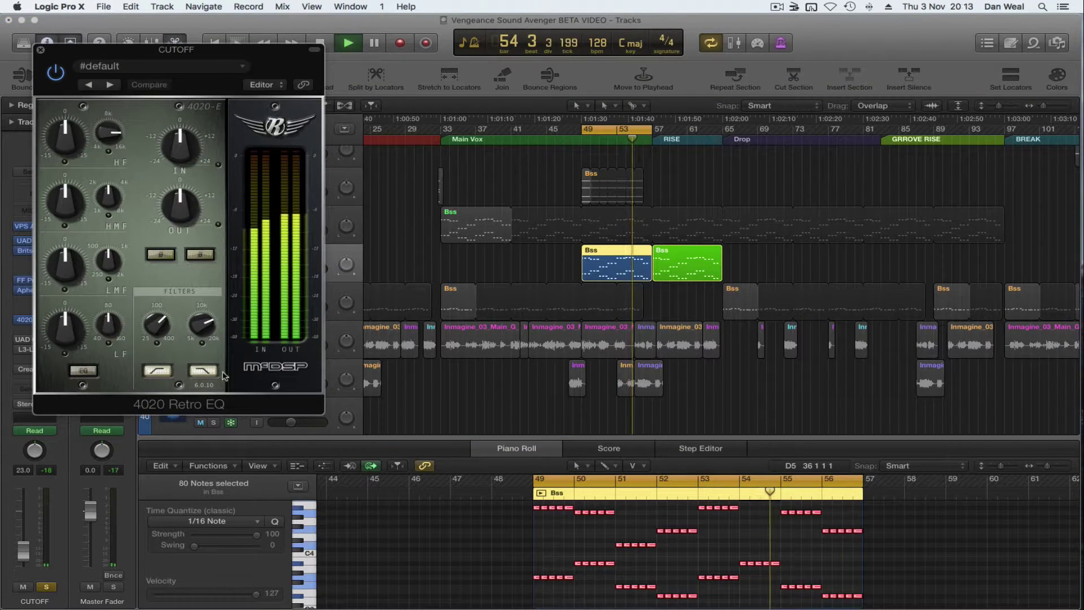
click(23, 320)
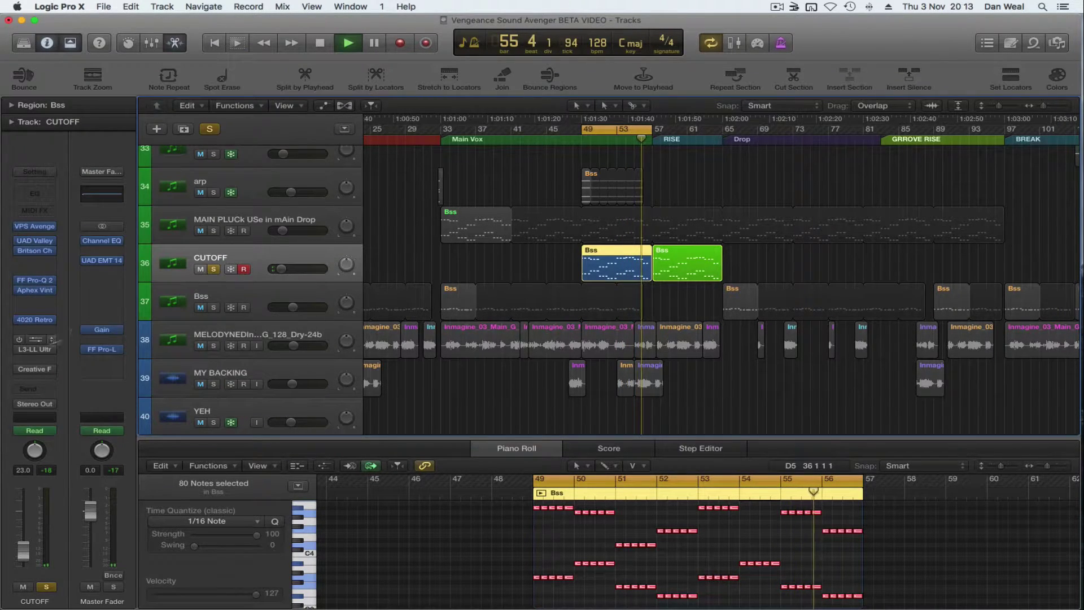
click(35, 339)
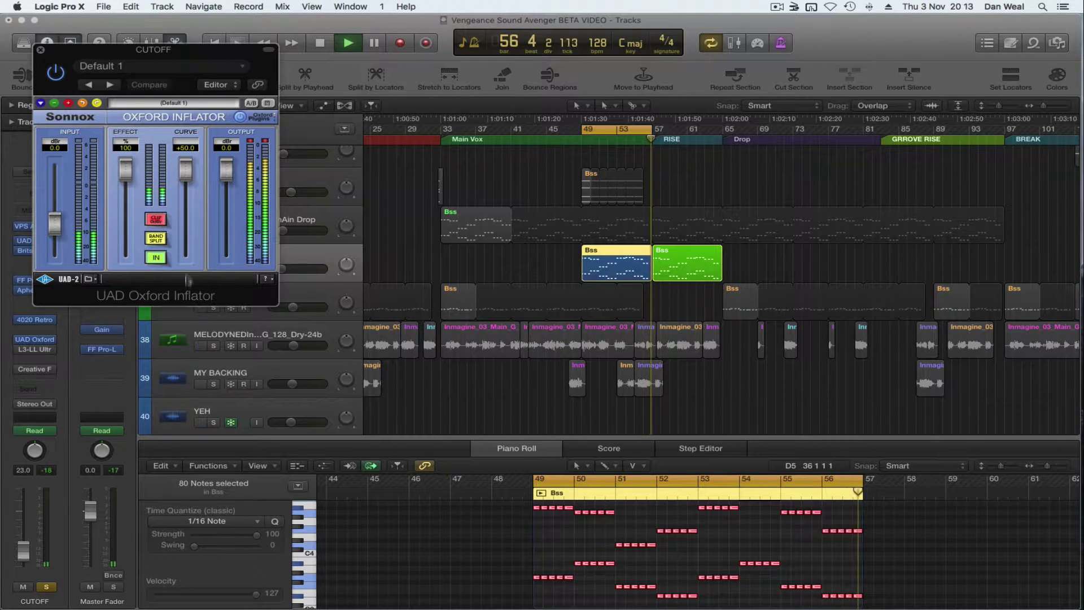
click(35, 339)
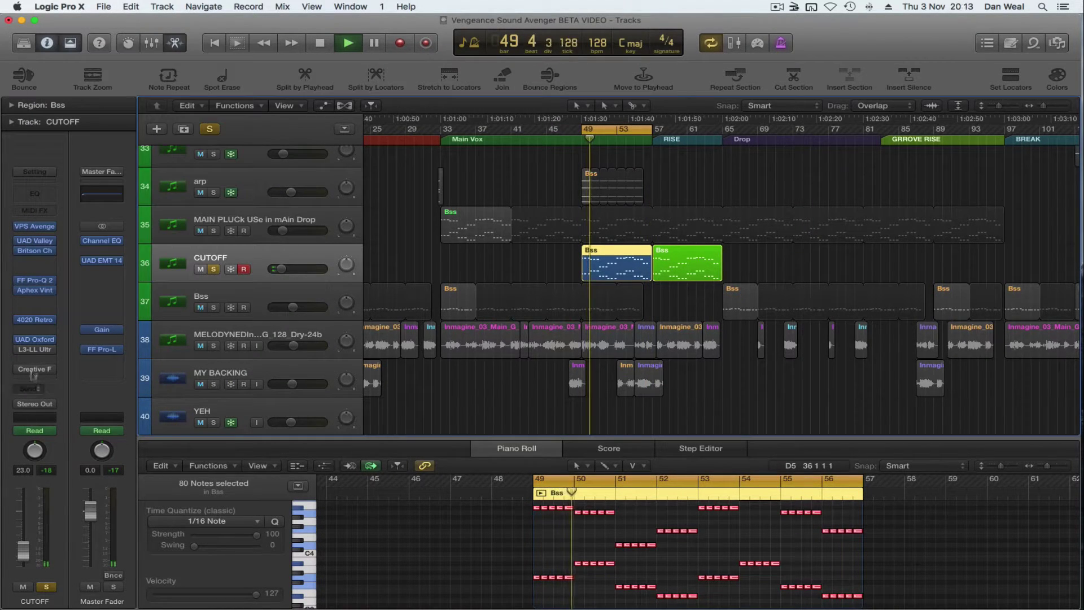
- Activate the L3-LL Ultra and Creative Filter inserts on CUTOFF, examining each before closing it
click(35, 349)
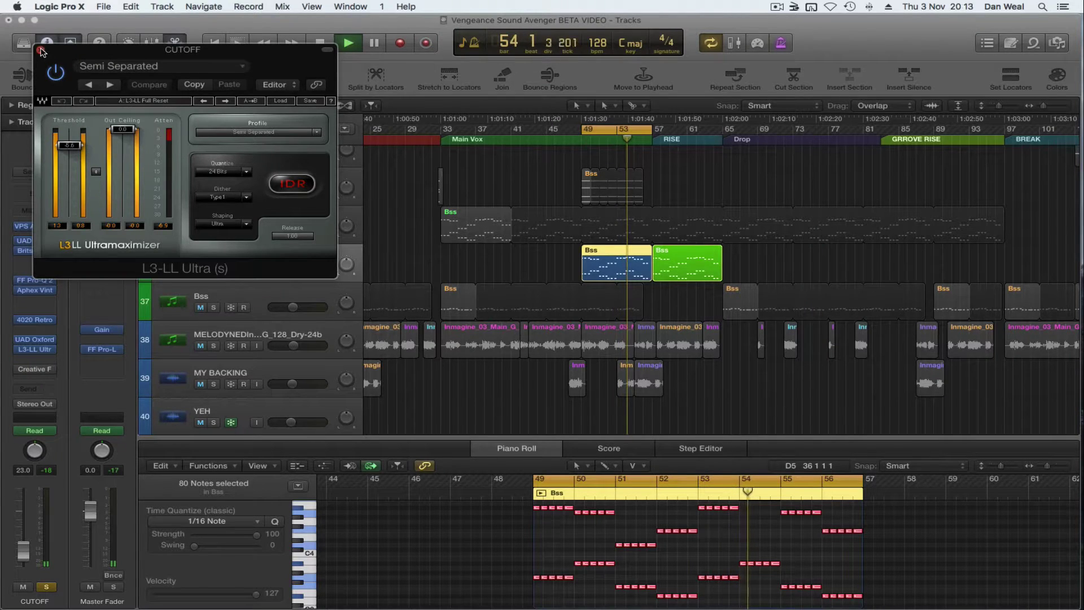
click(43, 52)
click(35, 368)
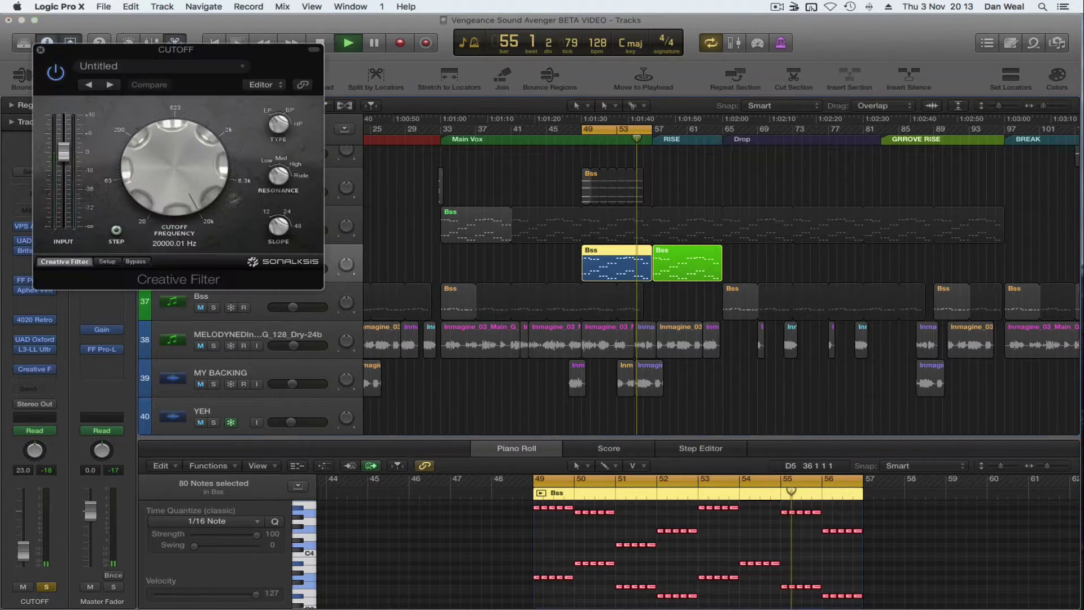
click(42, 50)
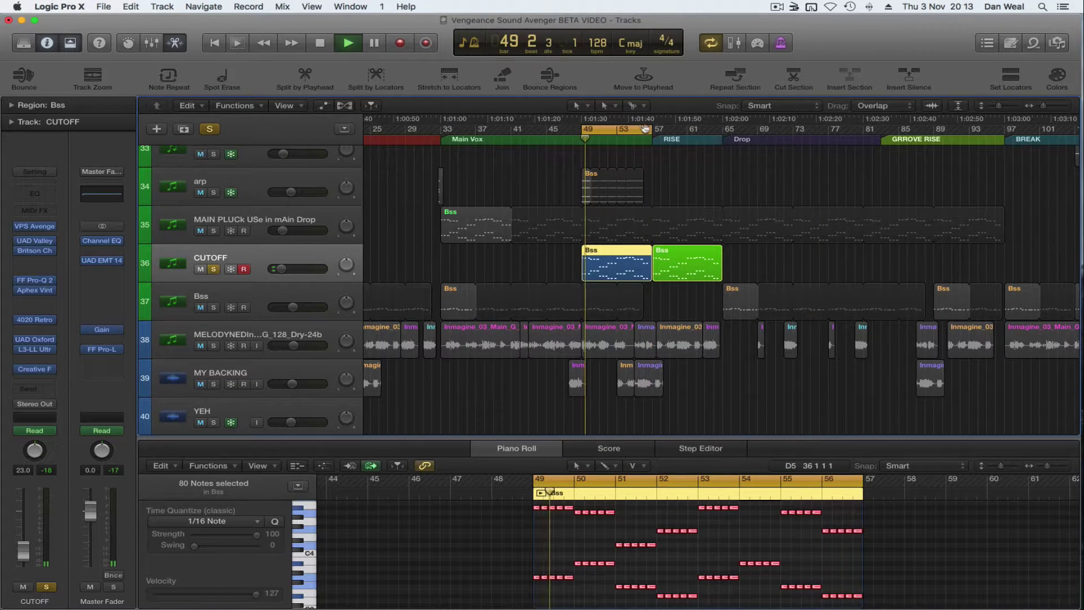
- Extend the cycle range into the RISE section to hear CUTOFF continue, and stop playback
drag(644, 129, 713, 130)
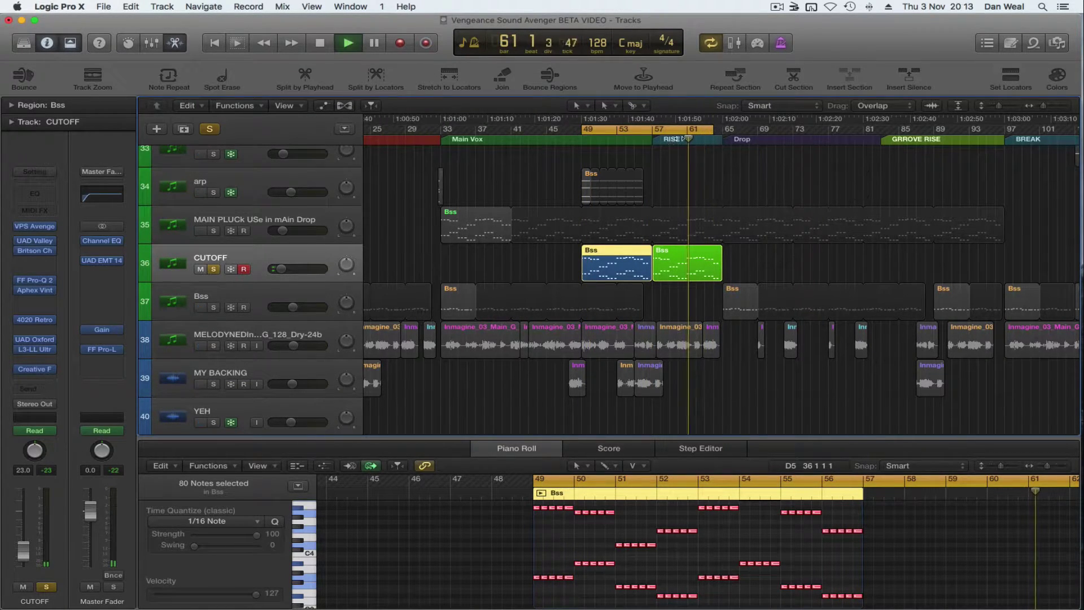
key(space)
- Solo the arp track, shorten the cycle range to bars 49–57 and start playback
scroll(216, 212, up, 1)
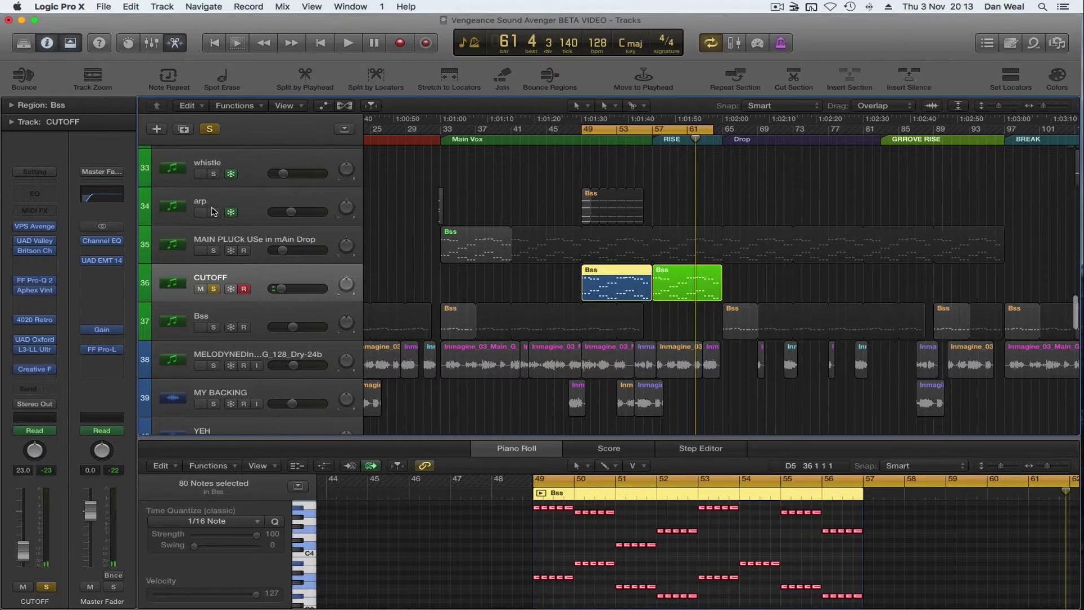
click(214, 213)
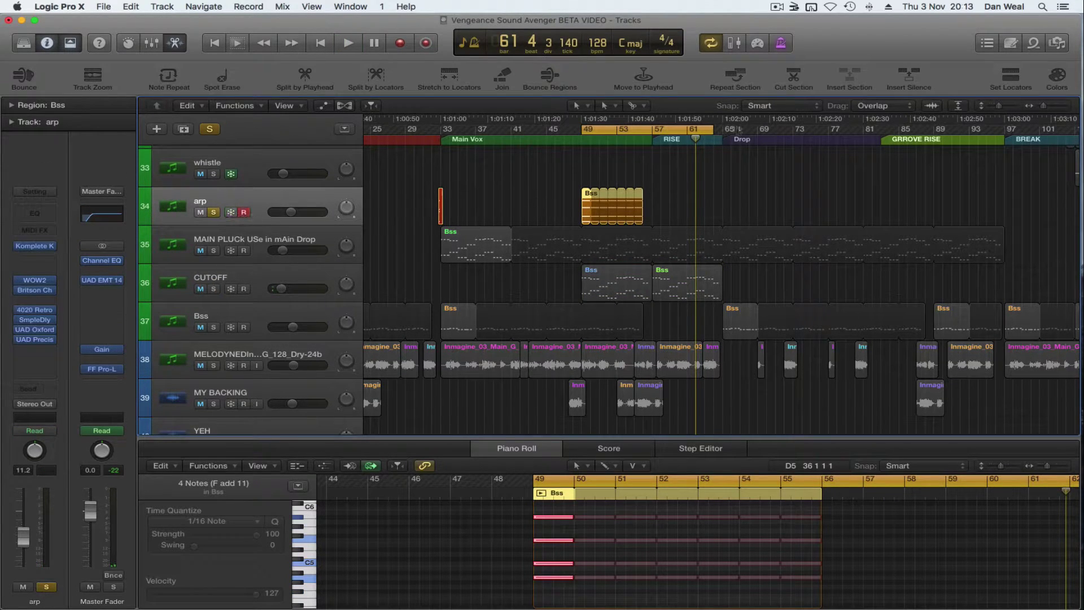
drag(696, 125, 652, 129)
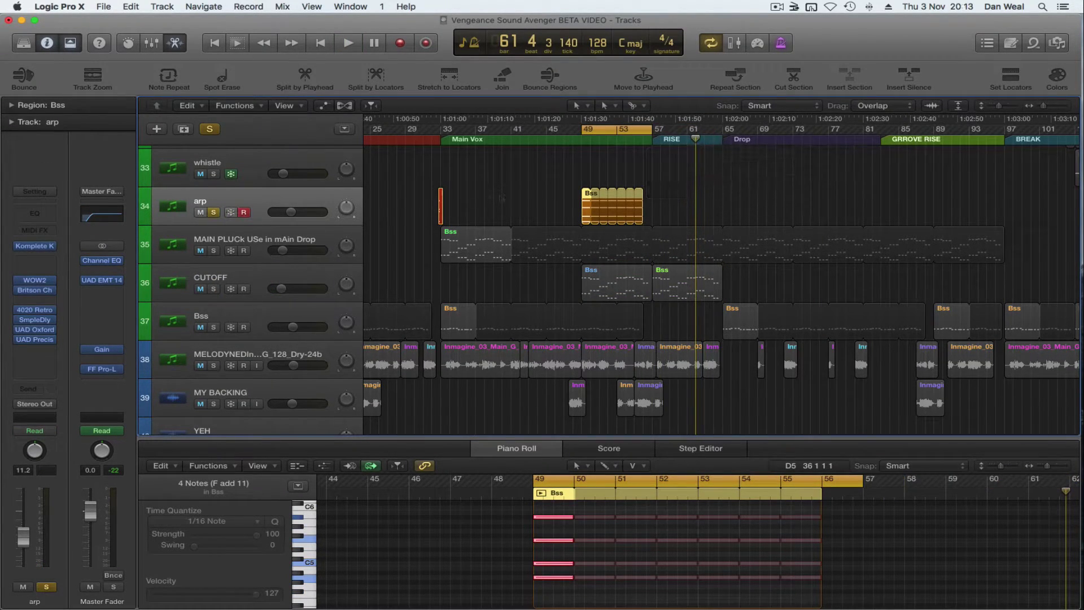
key(space)
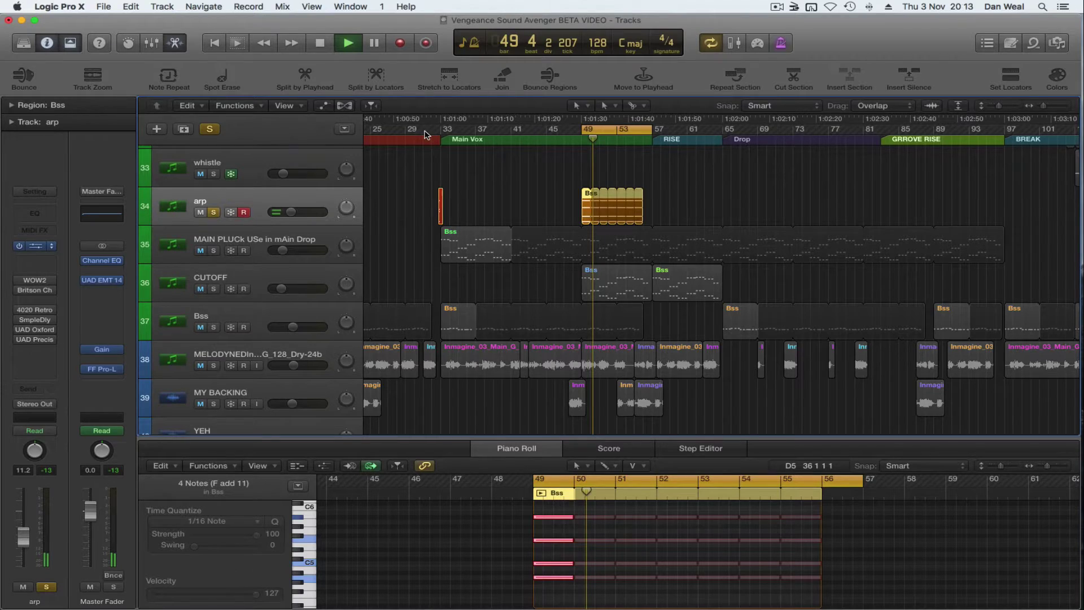
- Inspect the arp's Avenger instrument with its pitch settings and send rack effects, dismiss the overload alert and close the instrument
key(v)
drag(518, 62, 472, 40)
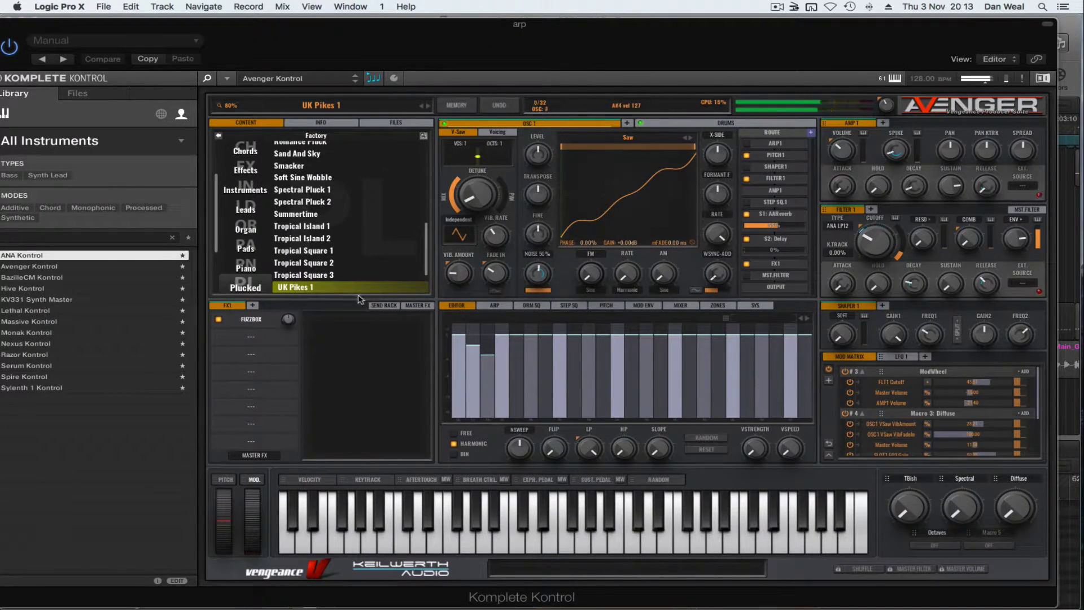
click(607, 305)
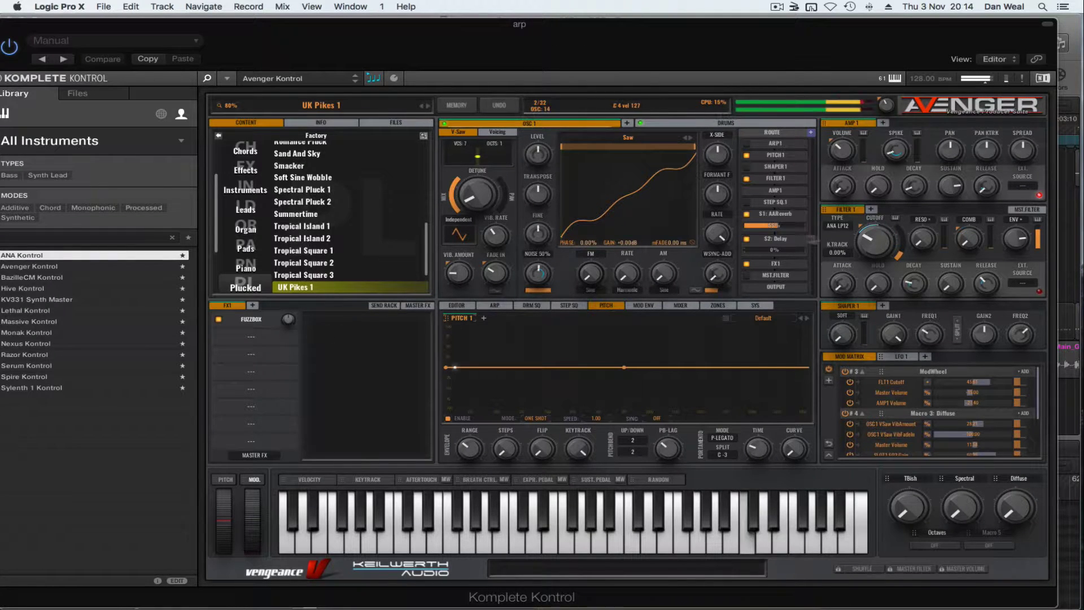
click(384, 305)
drag(328, 27, 375, 46)
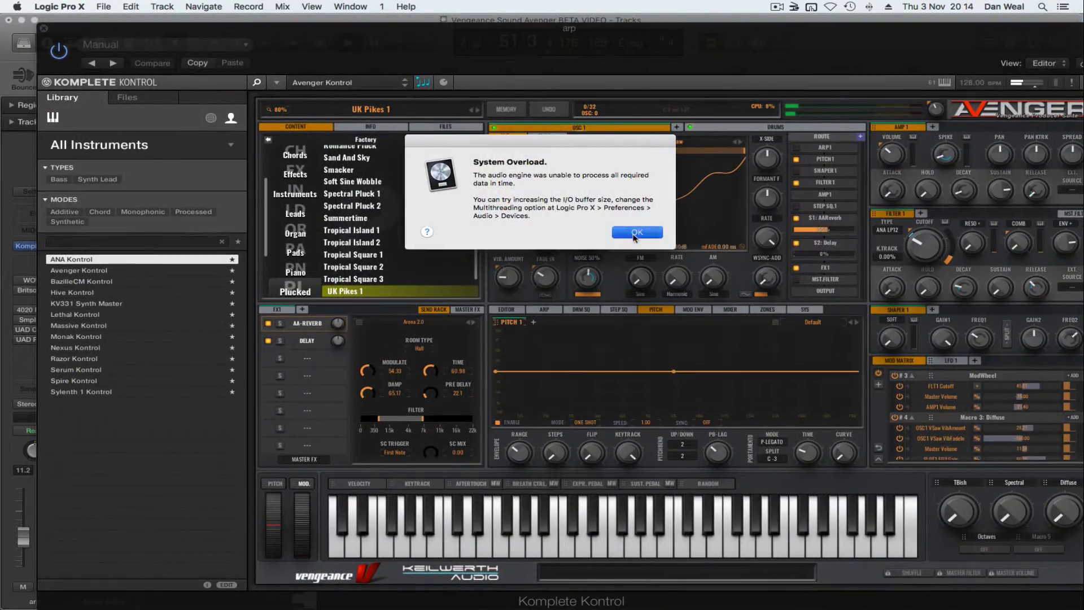
click(635, 236)
click(43, 28)
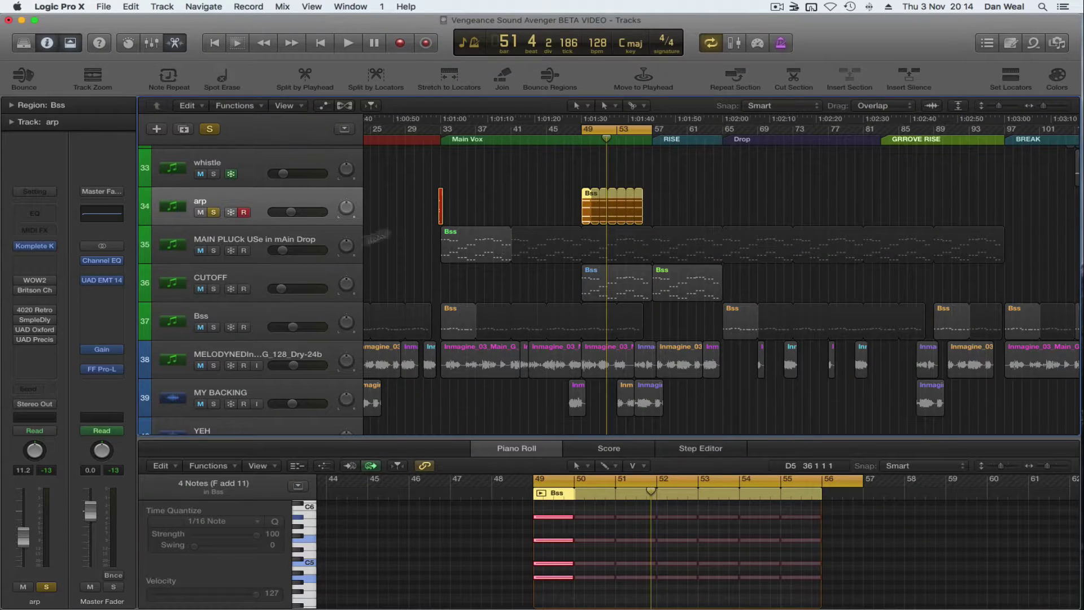
- Play the arp loop and activate its WOW2, Britson Channel and 4020 Retro EQ inserts, closing their windows after examining them
key(space)
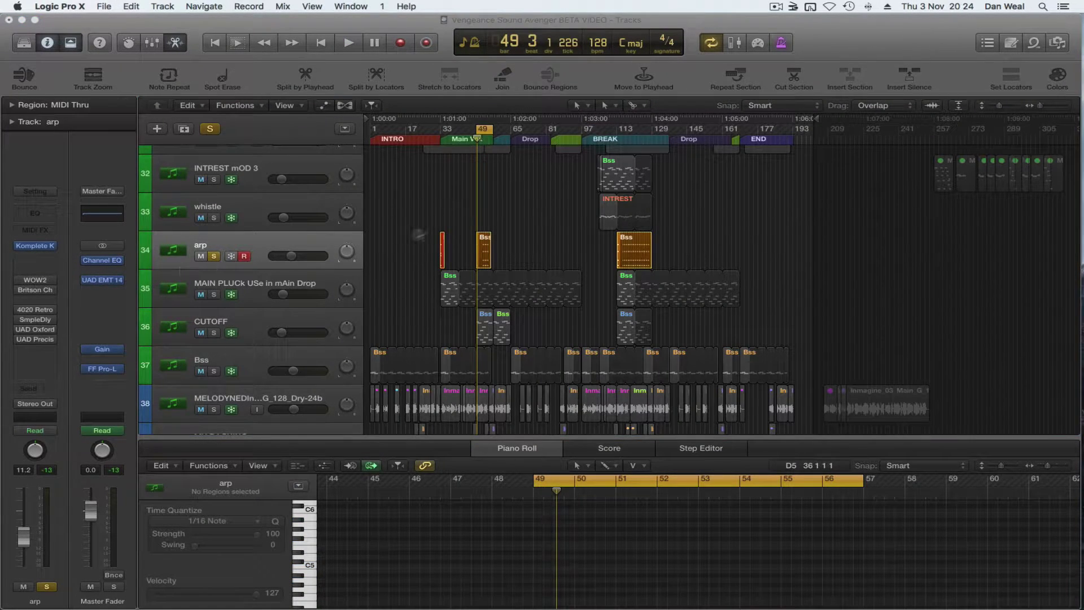
key(space)
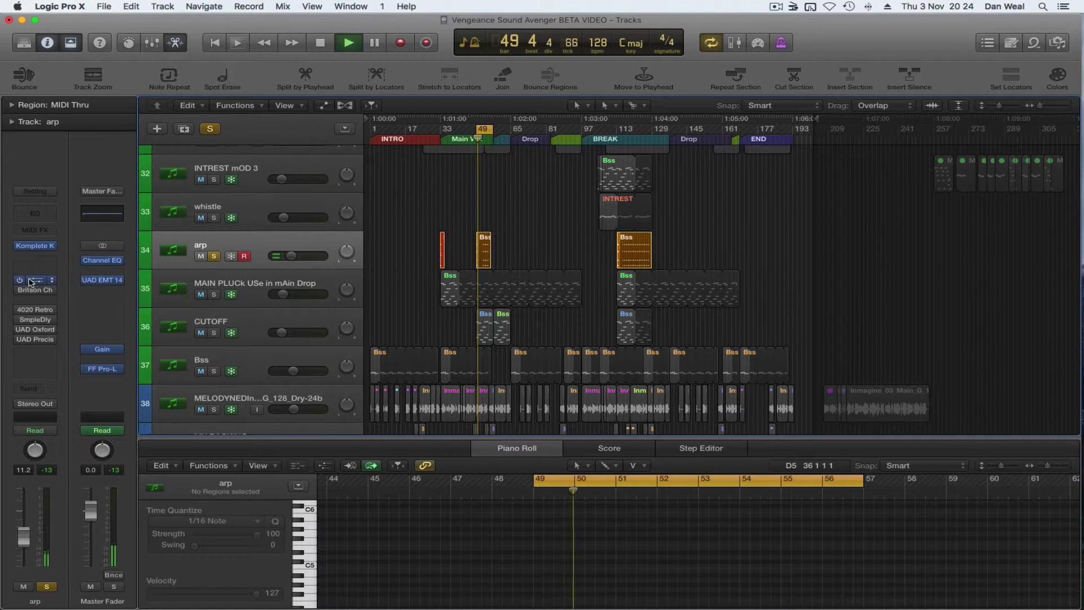
click(34, 290)
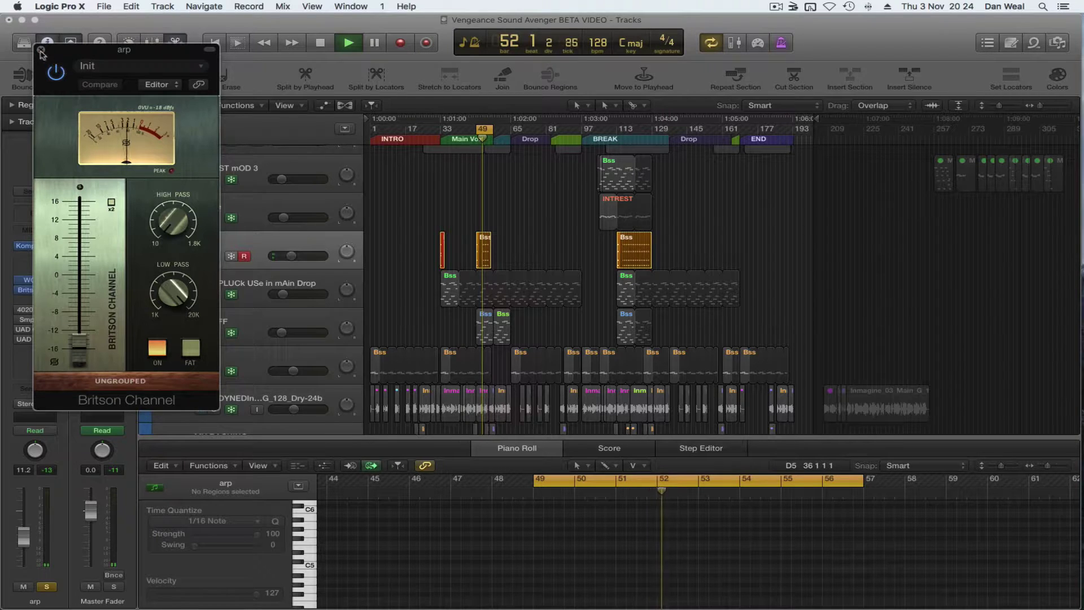
key(super+w)
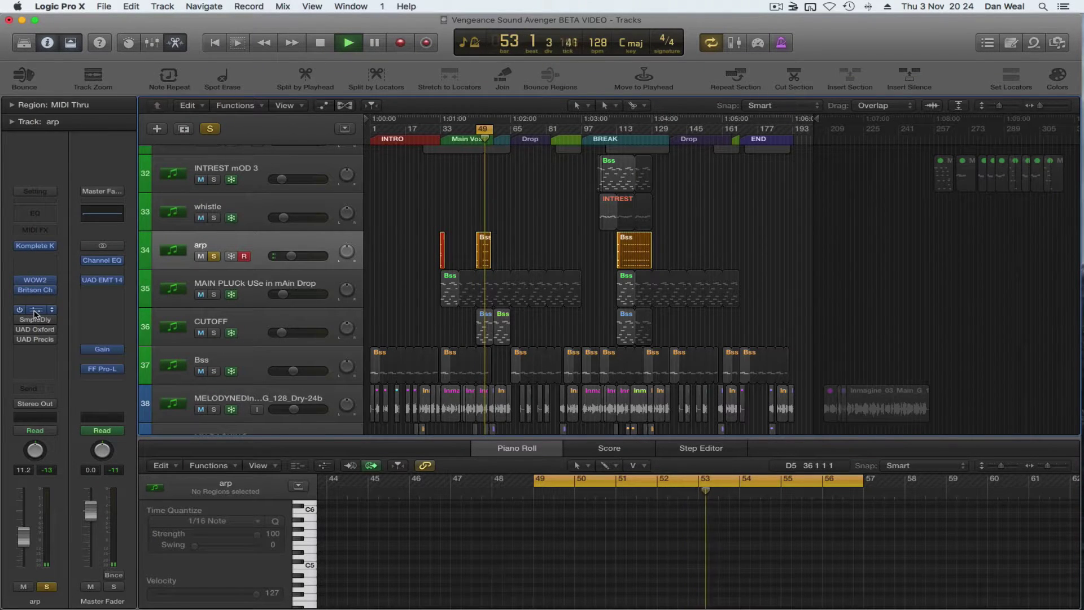
click(36, 310)
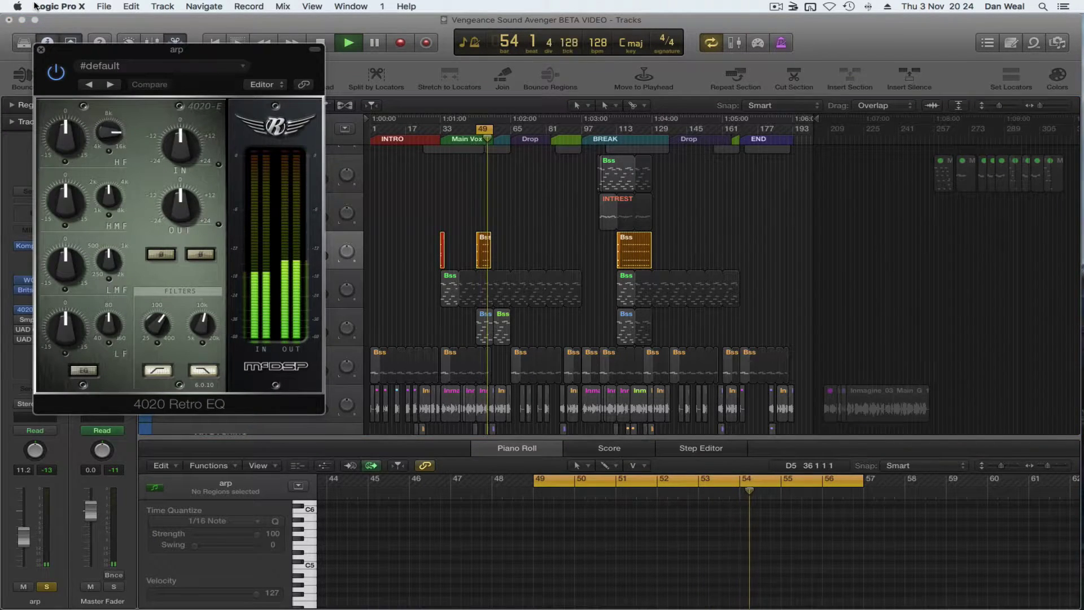
key(super+w)
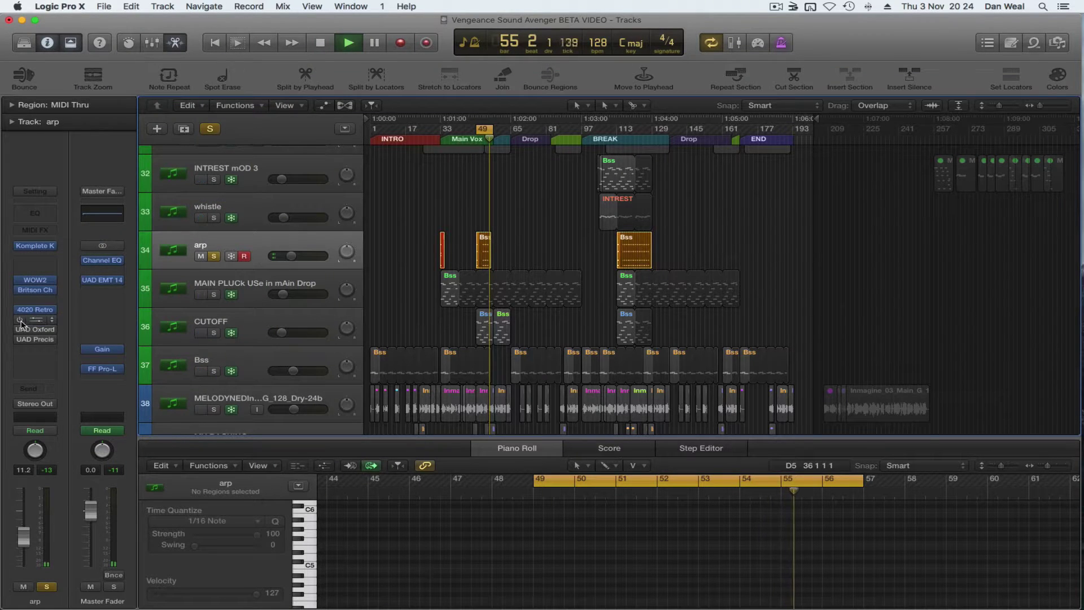
- Activate the SmpleDly, UAD Oxford Inflator and UAD Precision inserts on arp, examining the Inflator's settings before closing it
click(77, 305)
click(35, 329)
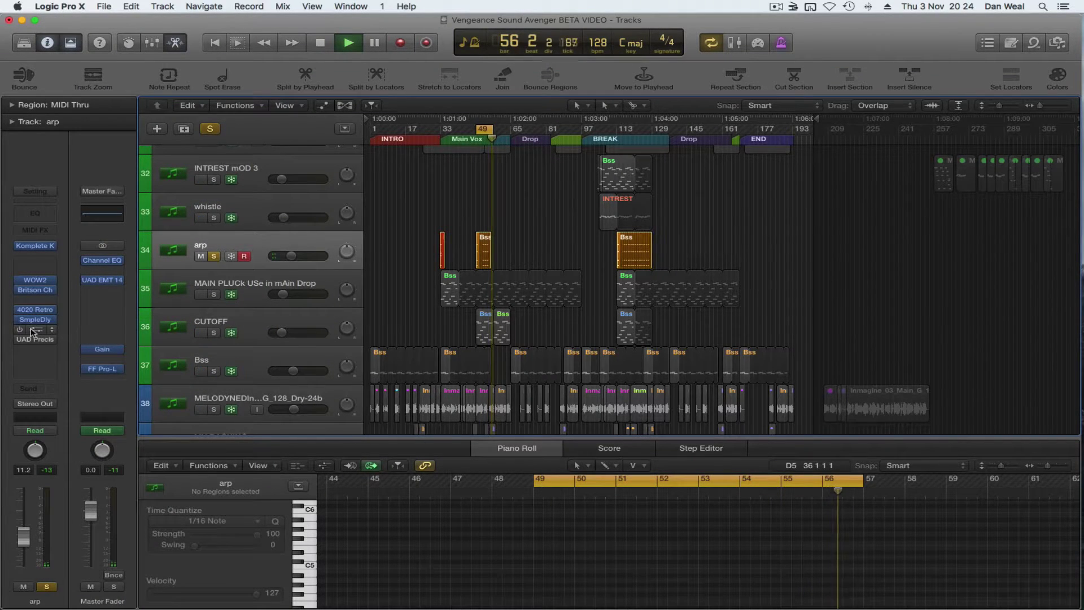
click(35, 329)
click(420, 246)
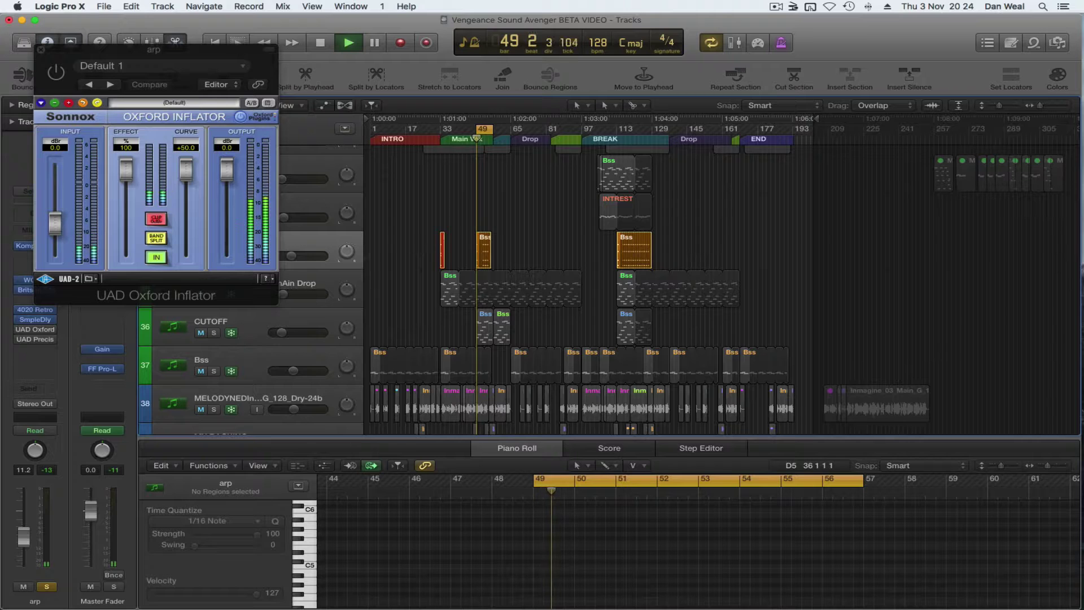
click(42, 53)
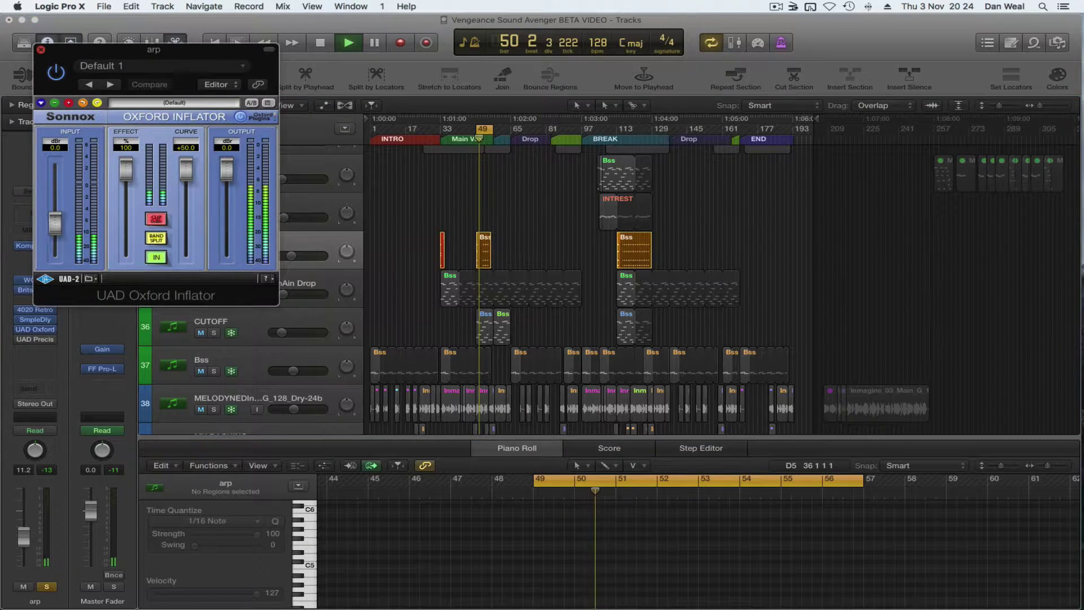
click(41, 50)
click(34, 340)
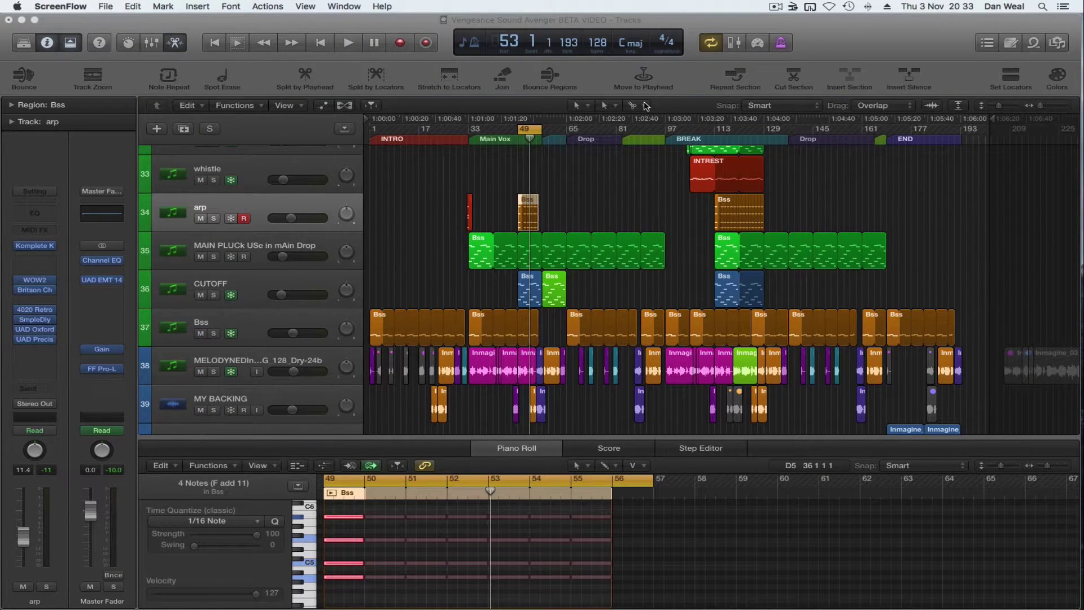
- Solo the arp track and play its loop briefly from bar 49
click(214, 219)
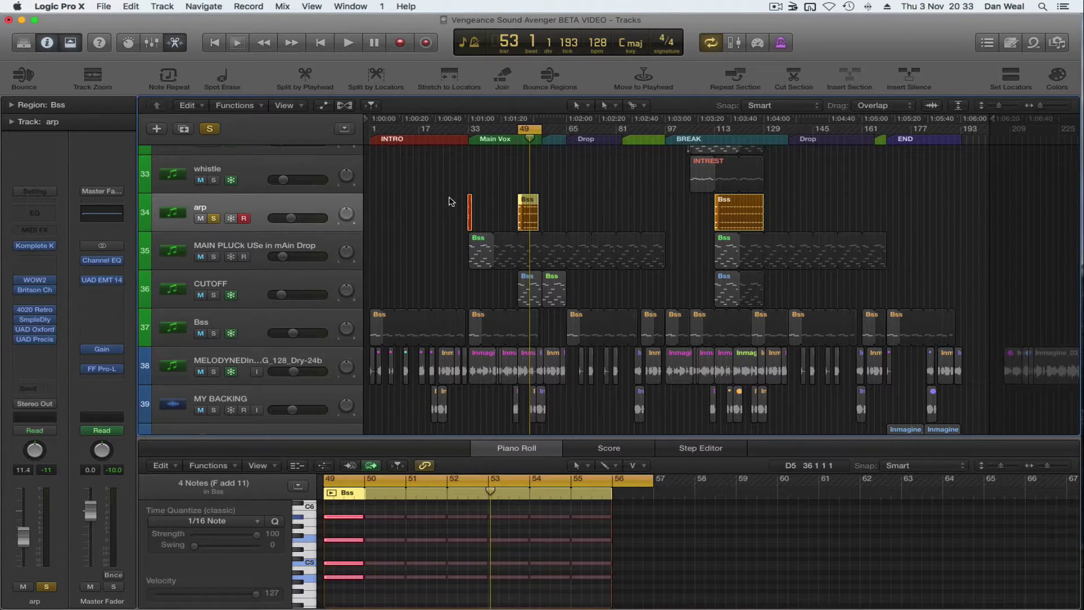
key(space)
key(space)
- Insert an Aphex Vintage Exciter in arp's empty slot below the Britson Channel and adjust its AX Mix amount
click(39, 297)
mouse_move(38, 313)
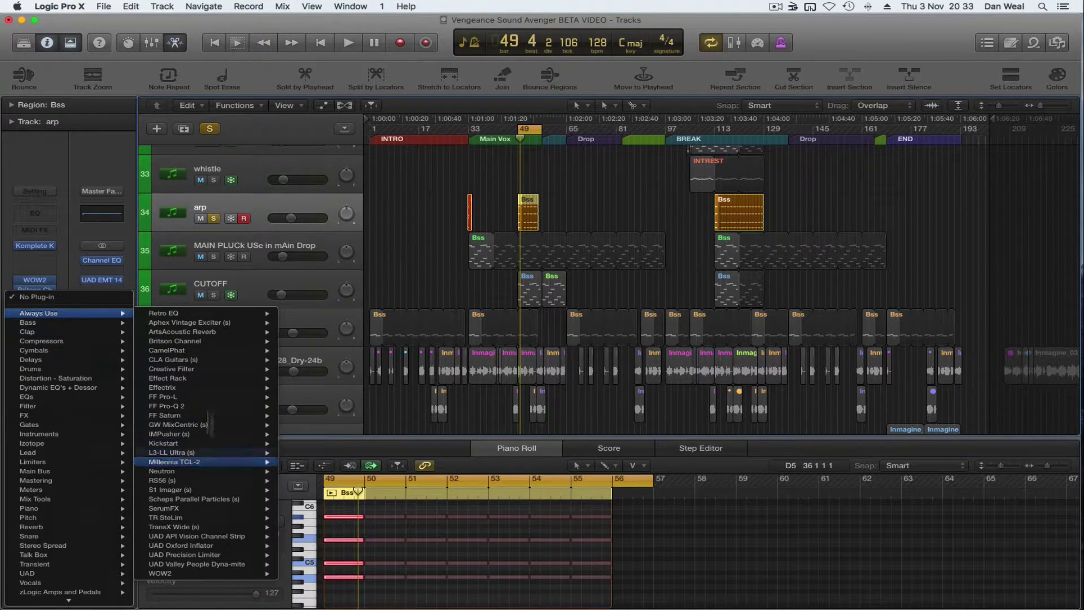
click(318, 288)
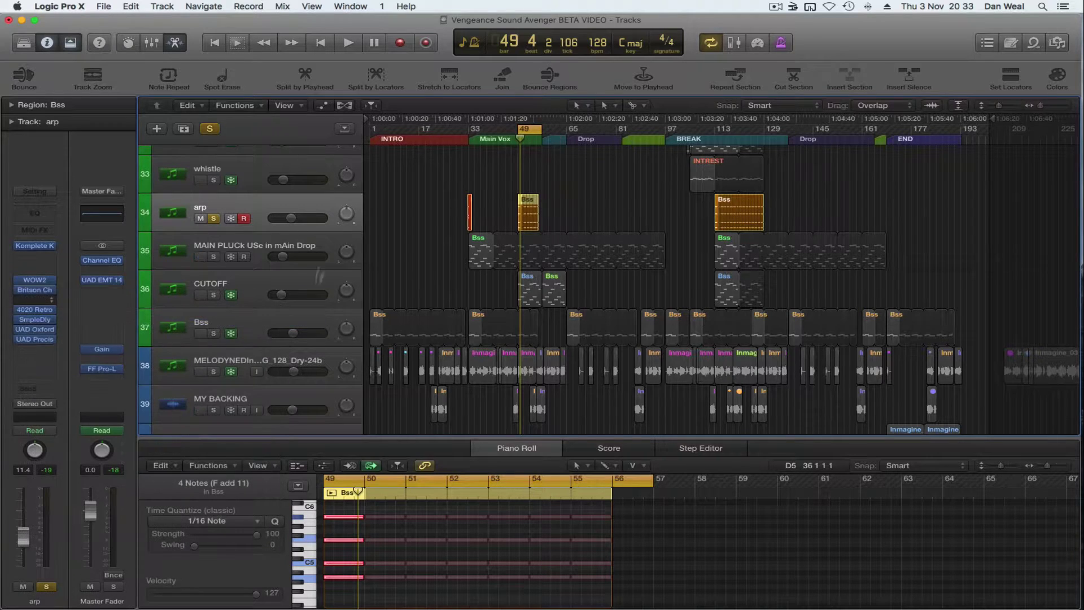
drag(285, 249, 285, 266)
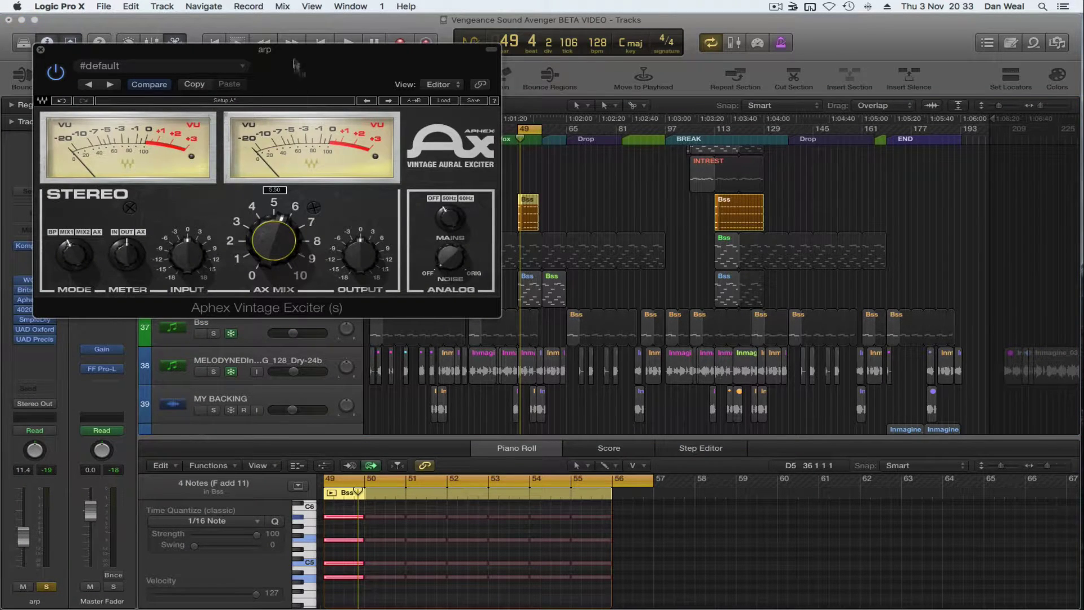
drag(265, 49, 413, 101)
drag(419, 296, 418, 287)
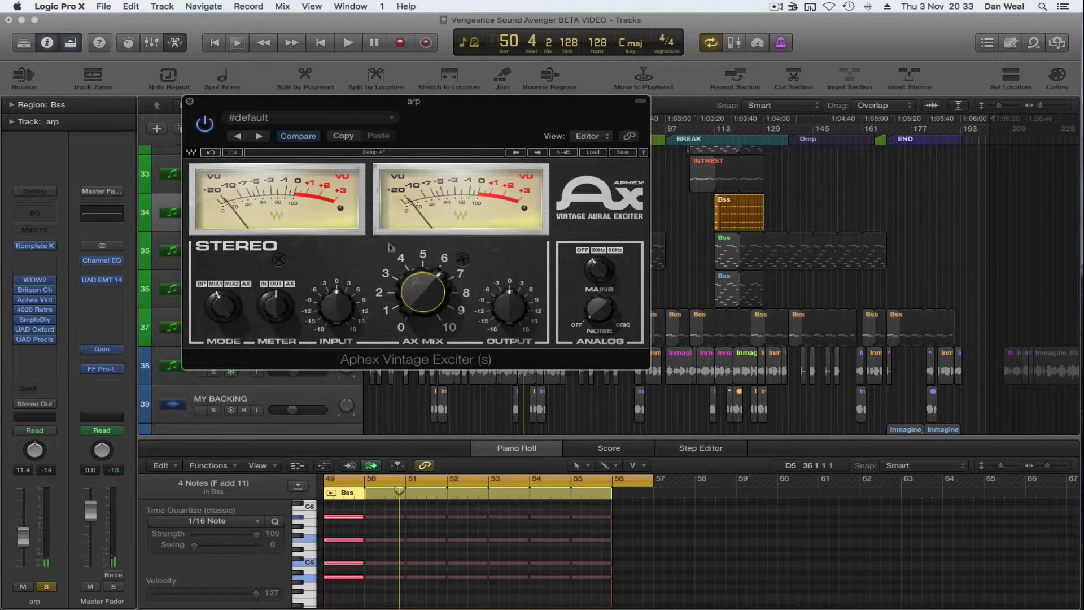
- Close the exciter, solo the MAIN PLUCk, CUTOFF, Bss and MELODYNED tracks alongside arp, and play the loop from bar 49
click(190, 103)
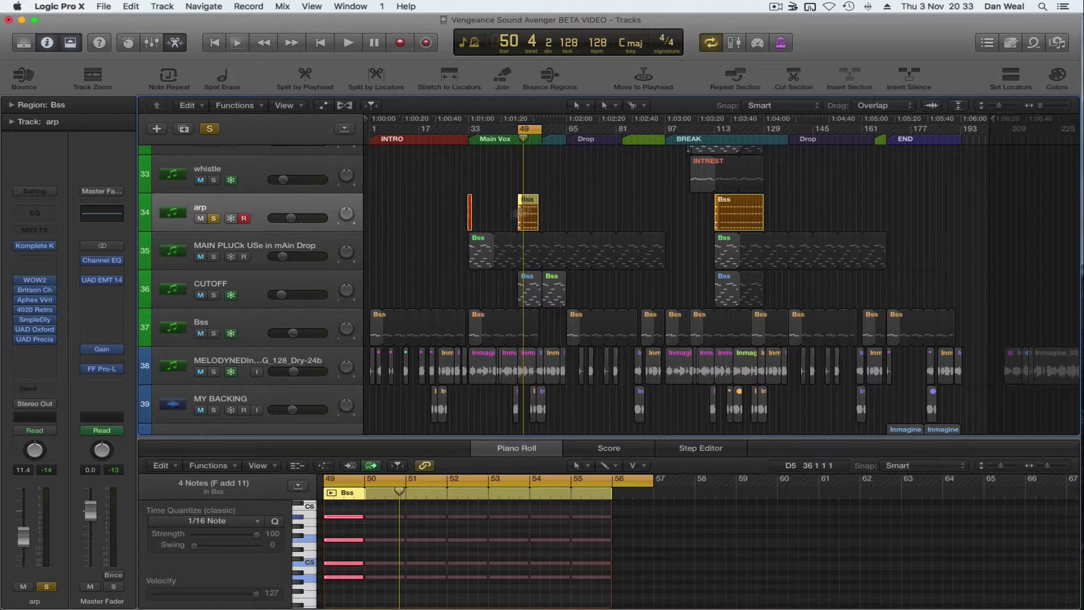
drag(214, 257, 217, 377)
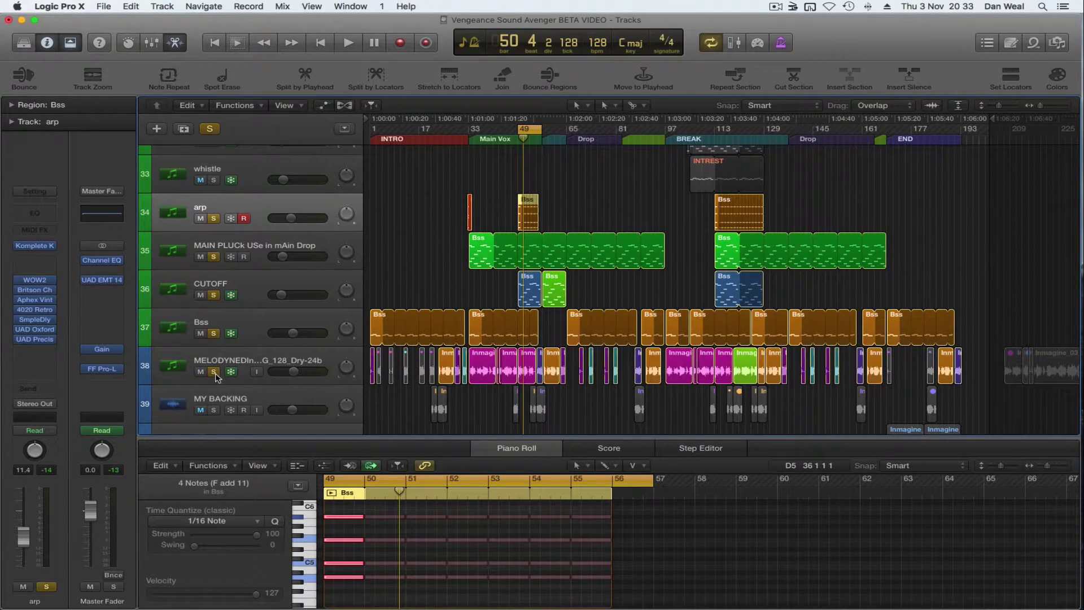
key(space)
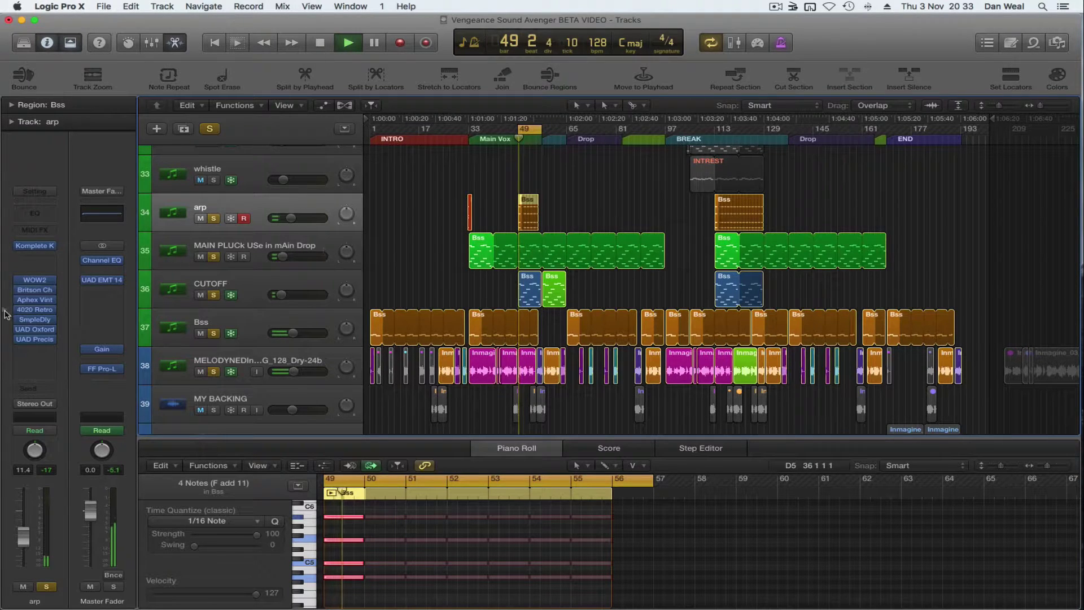
- Reopen arp's Aphex Vintage Exciter during playback, adjust its AX Mix, compare it bypassed and active, and close it before stopping playback
click(32, 301)
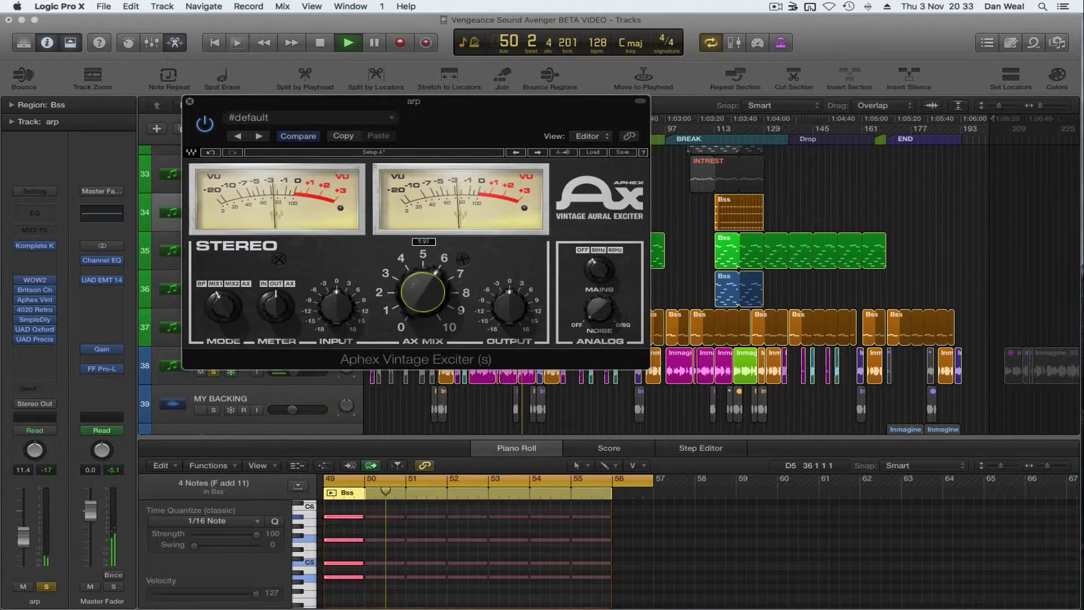
mouse_move(423, 292)
mouse_down()
mouse_move(423, 249)
mouse_move(434, 282)
mouse_up()
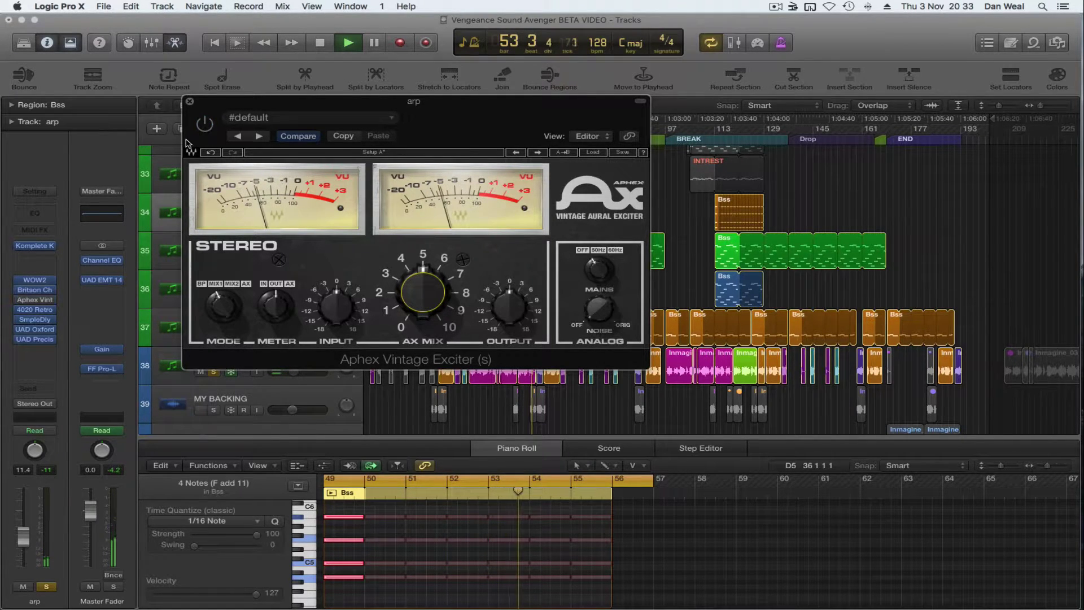
key(y)
key(y)
click(190, 101)
key(space)
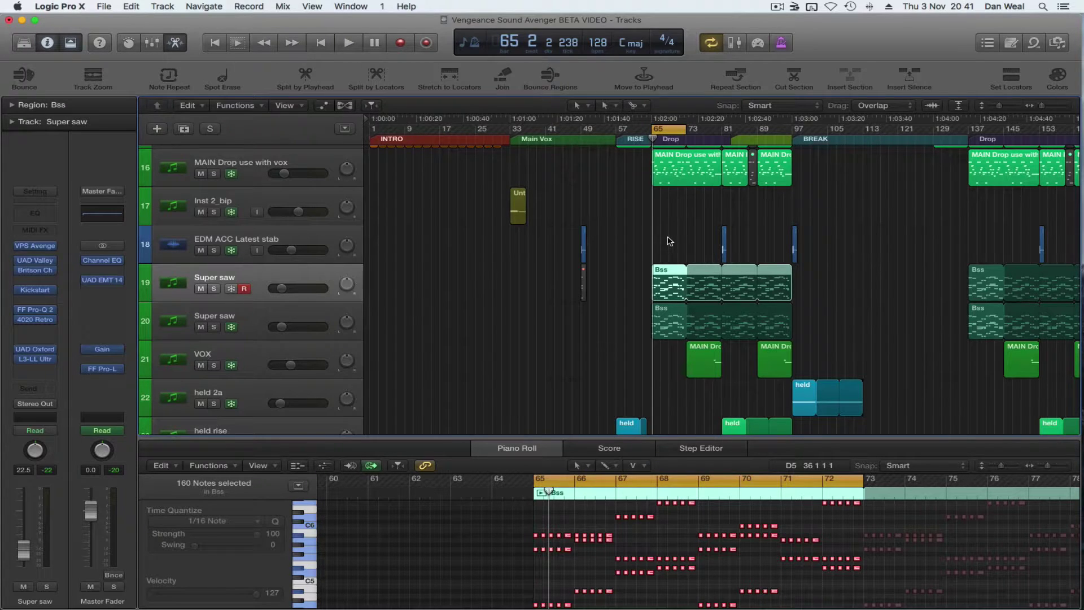
- Play the full arrangement from the RISE section into the Drop and look through the track list
click(614, 141)
key(space)
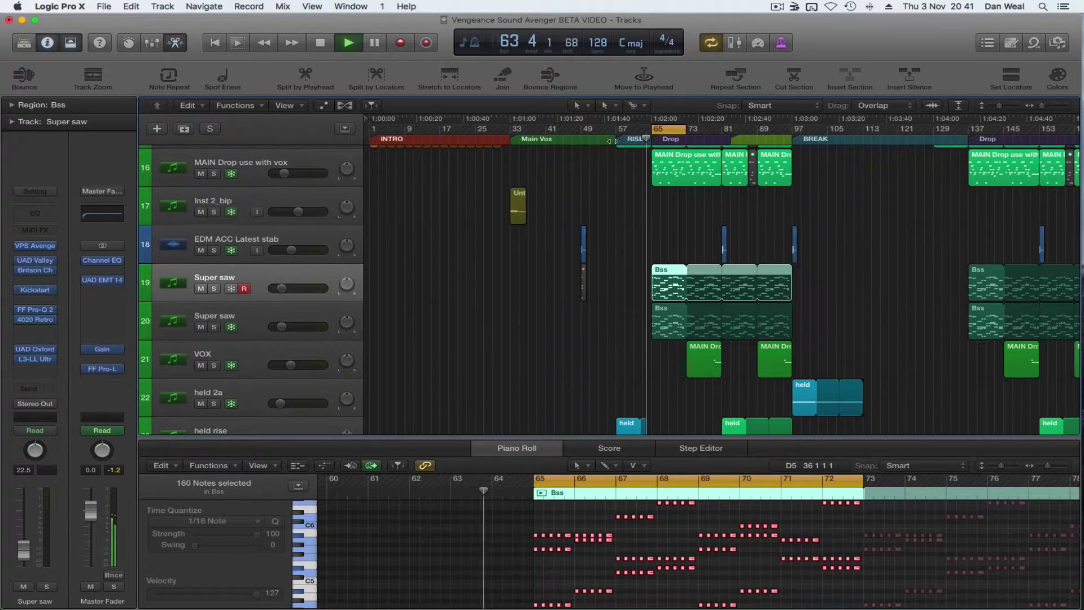
scroll(614, 144, up, 5)
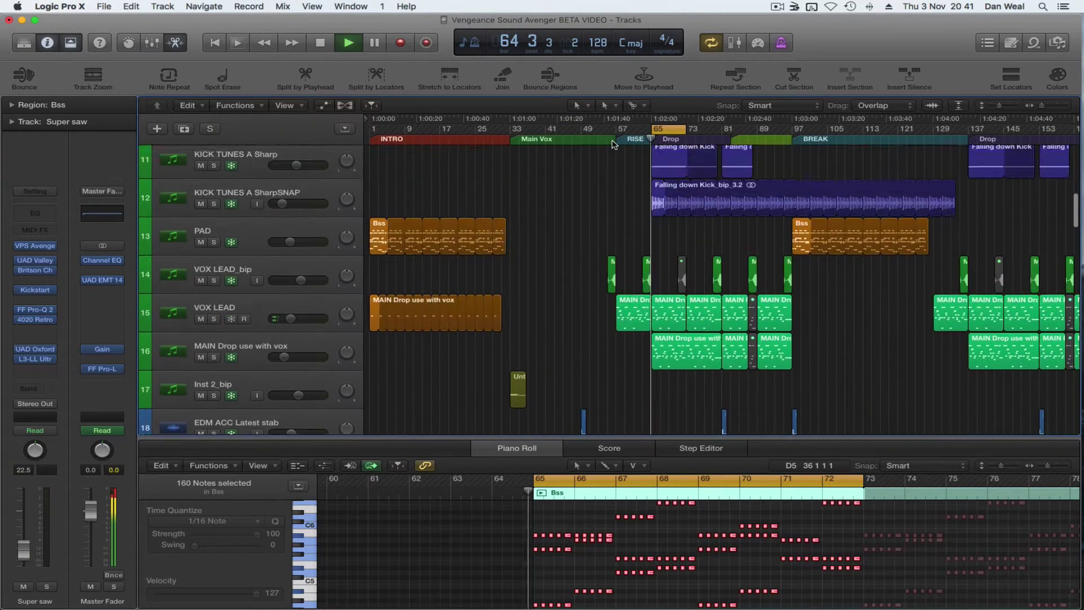
scroll(615, 144, up, 2)
scroll(603, 190, down, 10)
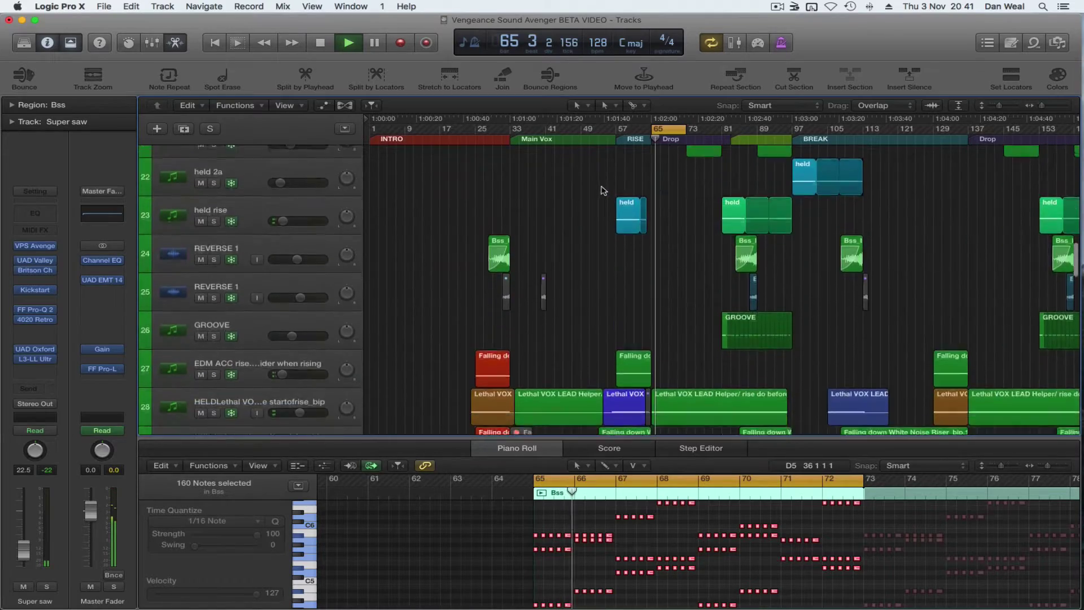
scroll(603, 190, down, 5)
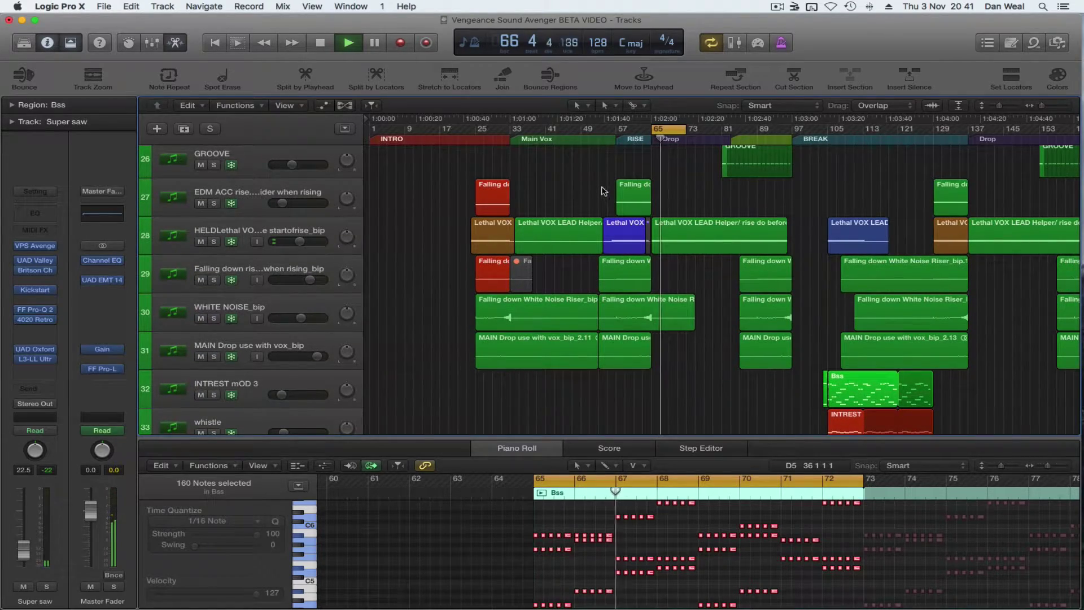
scroll(603, 192, down, 8)
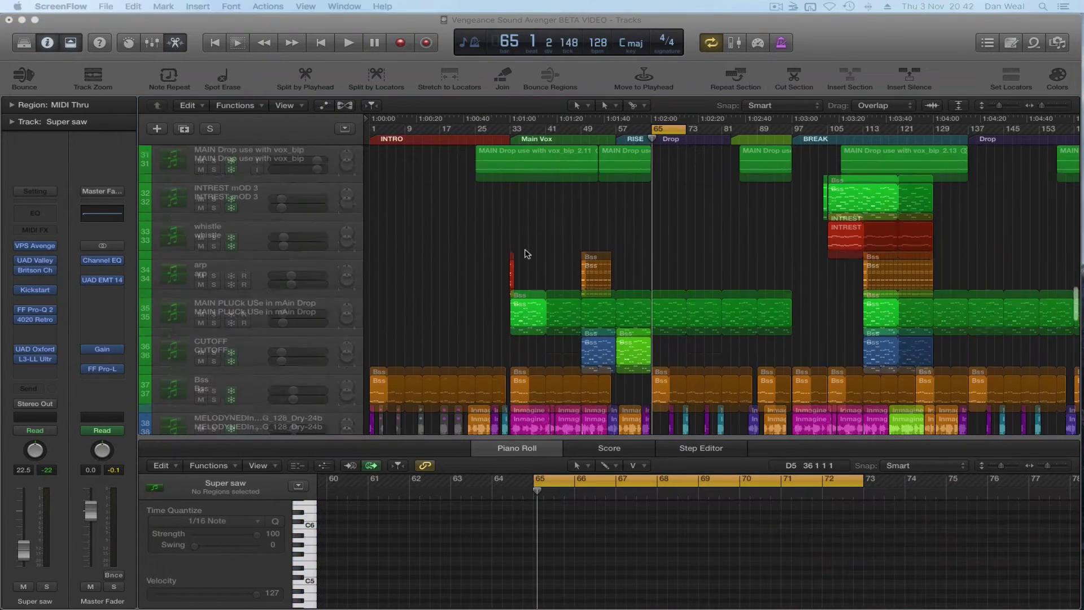
- Select the MAIN PLUCk track, solo it together with Bss, and play the Drop loop from bar 65
scroll(236, 311, down, 3)
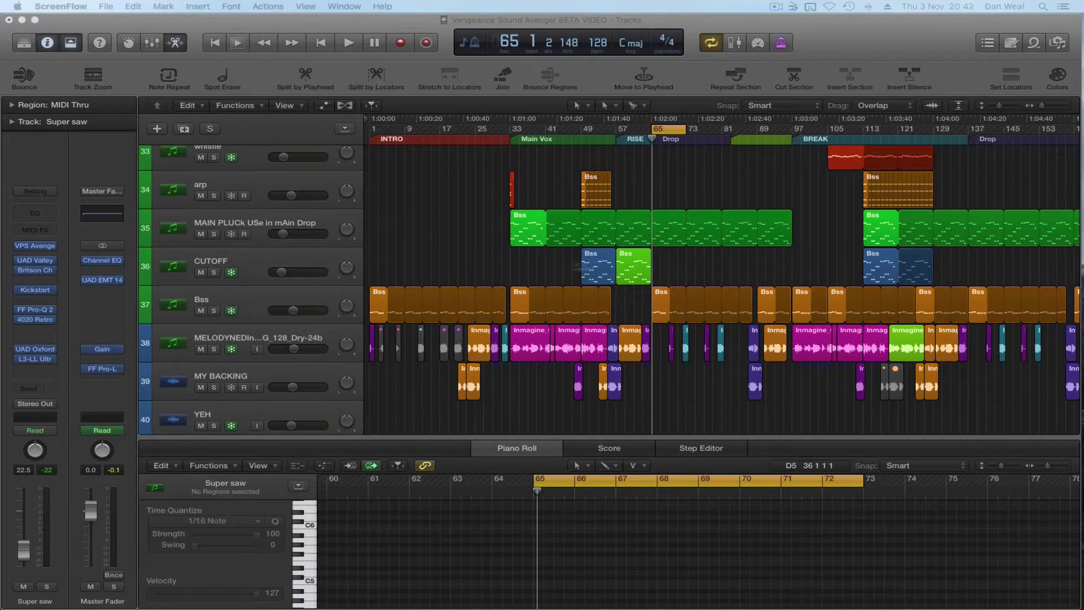
click(262, 227)
click(213, 234)
click(214, 310)
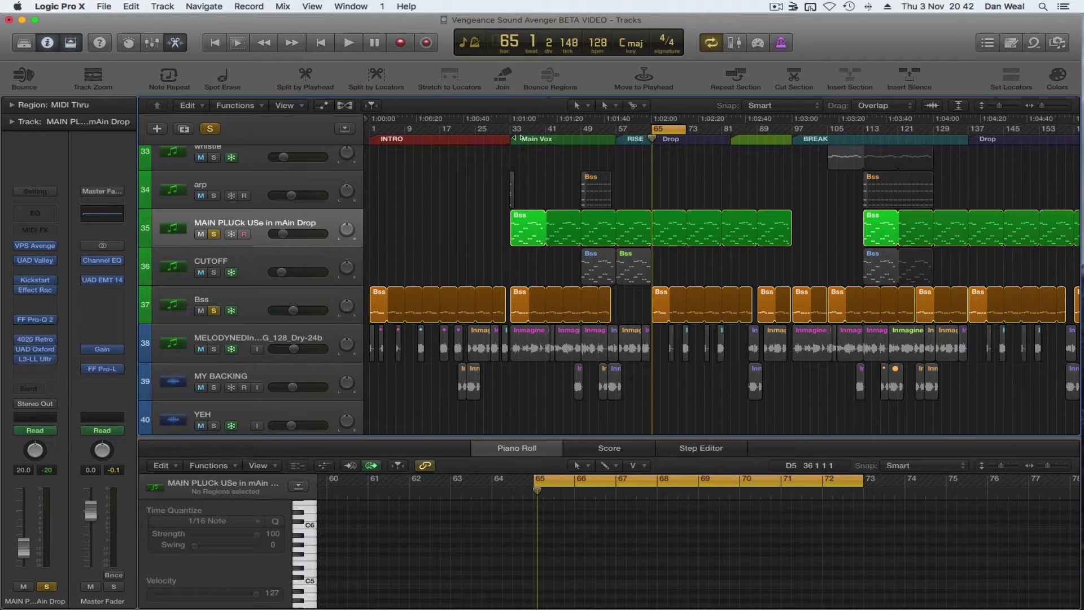
key(space)
- Solo both Super saw tracks and play the Drop loop, toggling track 19's solo to compare them
scroll(211, 217, up, 10)
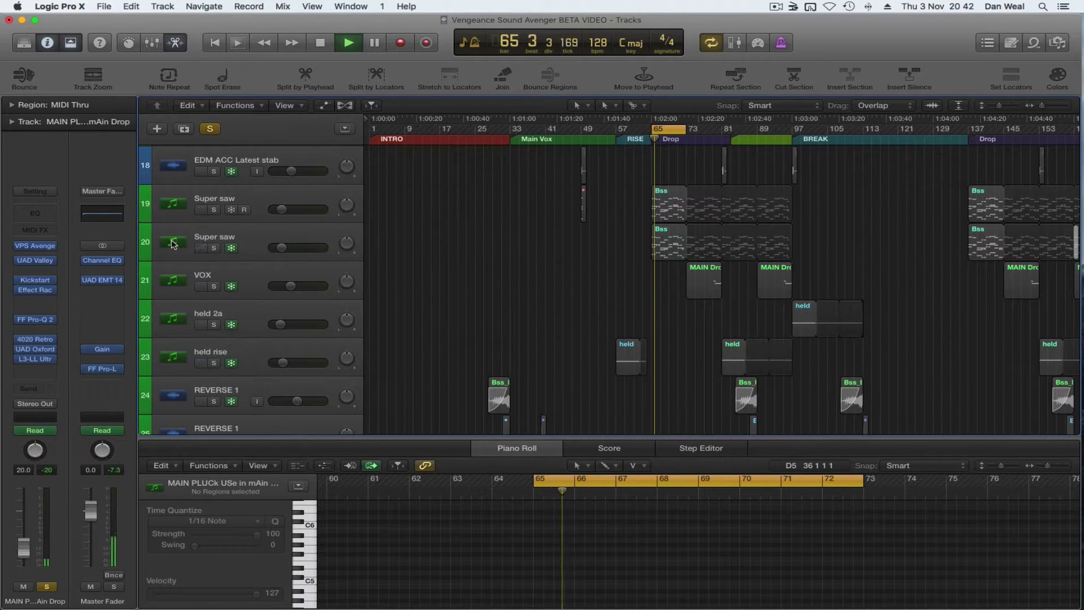
click(213, 210)
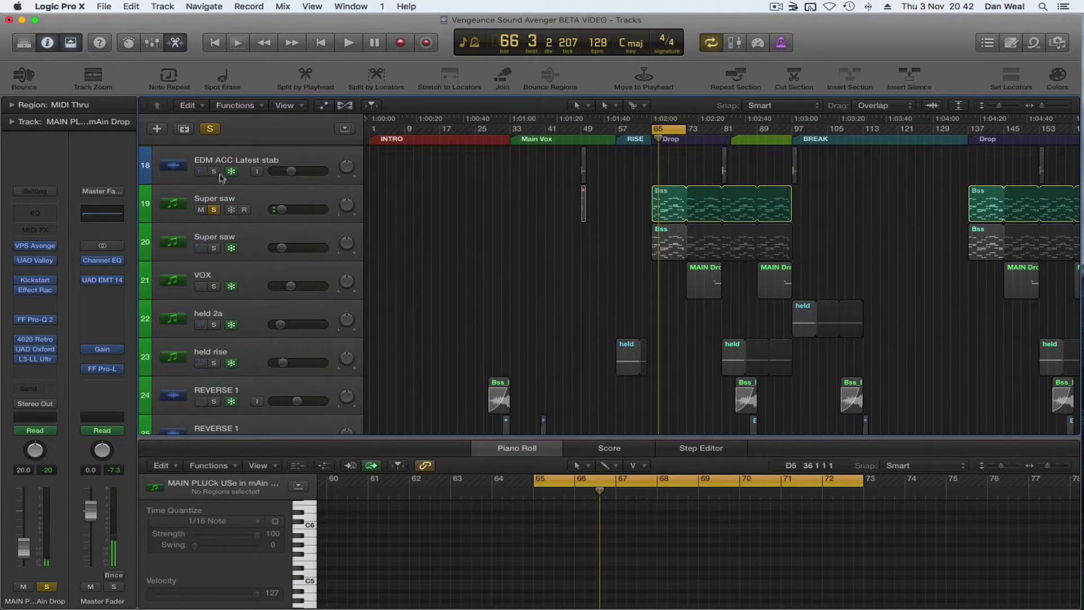
click(215, 252)
key(space)
click(215, 210)
click(216, 210)
key(space)
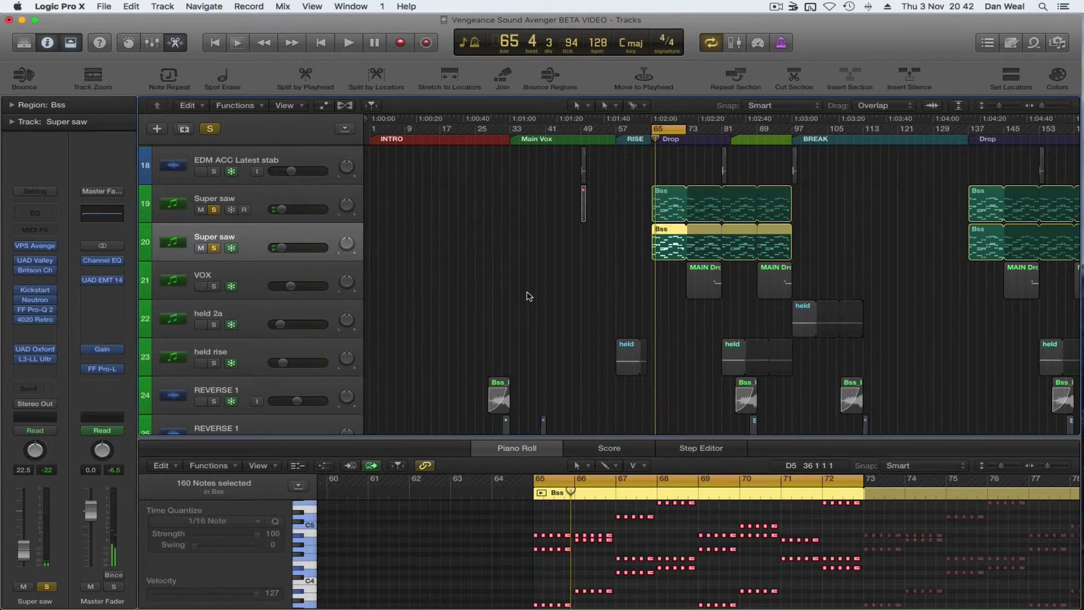
- Select Super saw track 19, keep it soloed without track 20, and open its VPS Avenger instrument
scroll(529, 296, down, 10)
scroll(548, 258, up, 11)
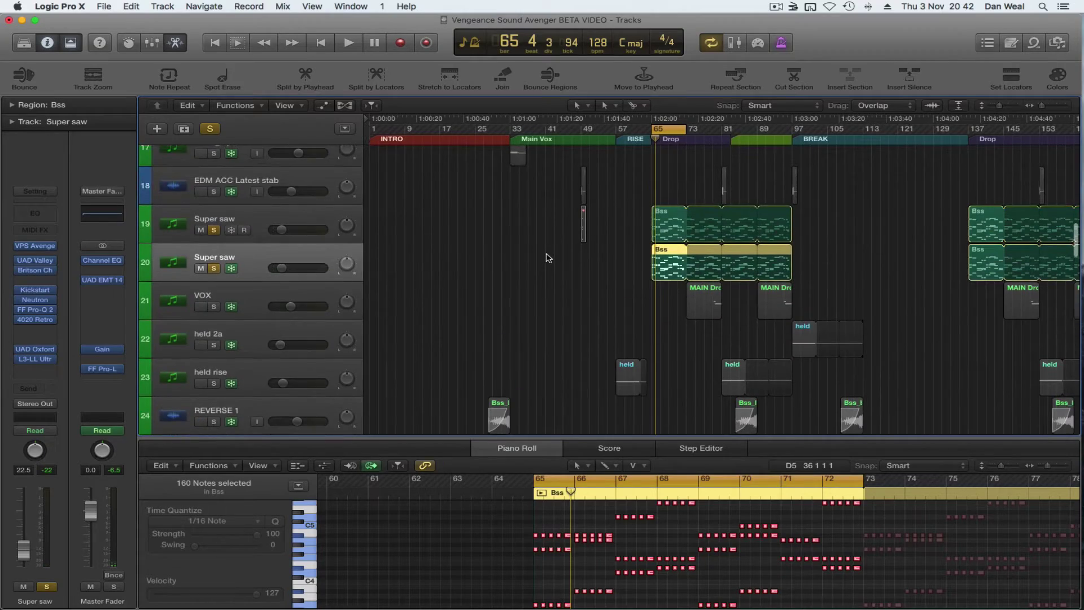
scroll(545, 263, down, 10)
scroll(525, 267, up, 8)
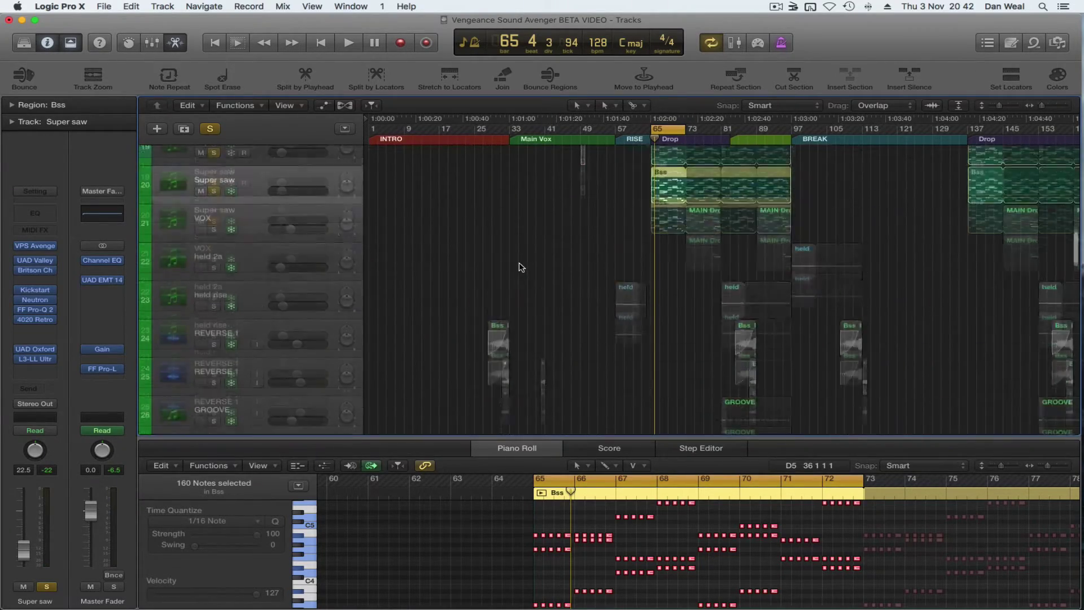
scroll(519, 267, up, 3)
click(236, 244)
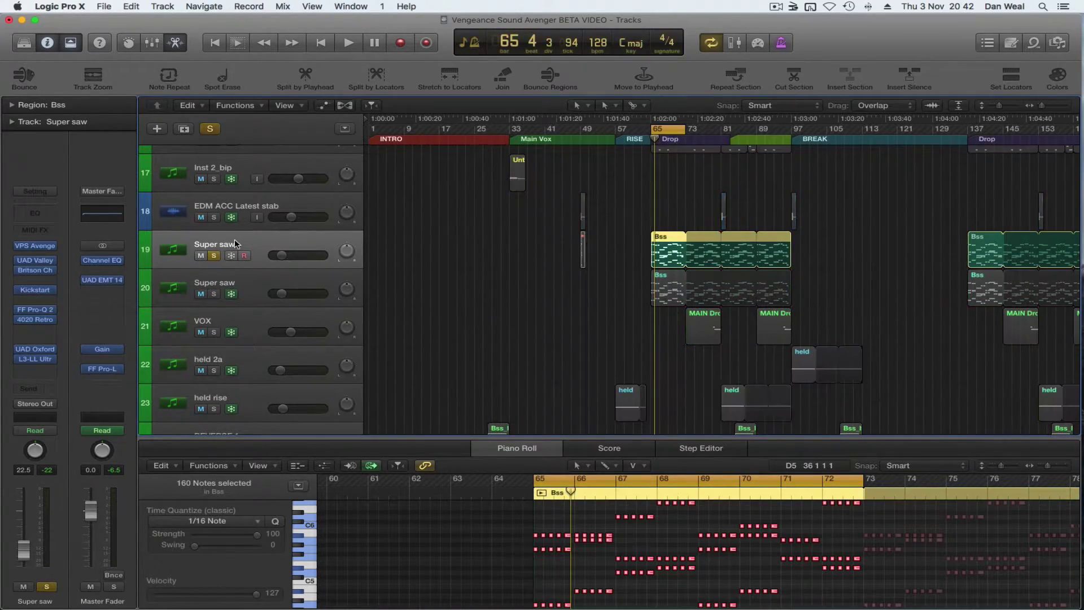
click(35, 245)
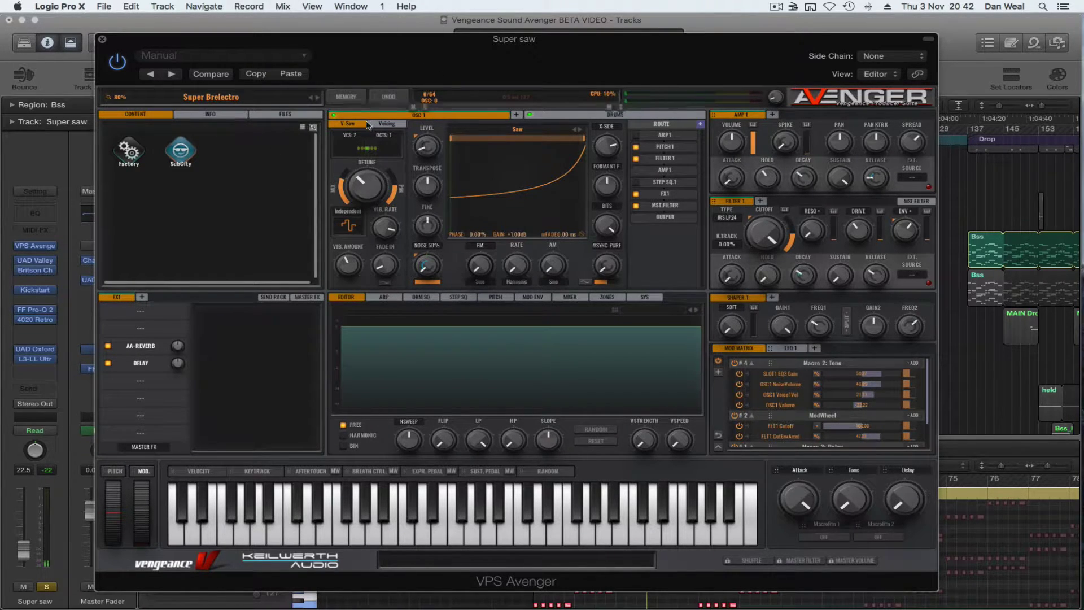
- Show OSC 1's Voicing settings and switch the three active chorder voices off and back on to hear their effect
click(387, 124)
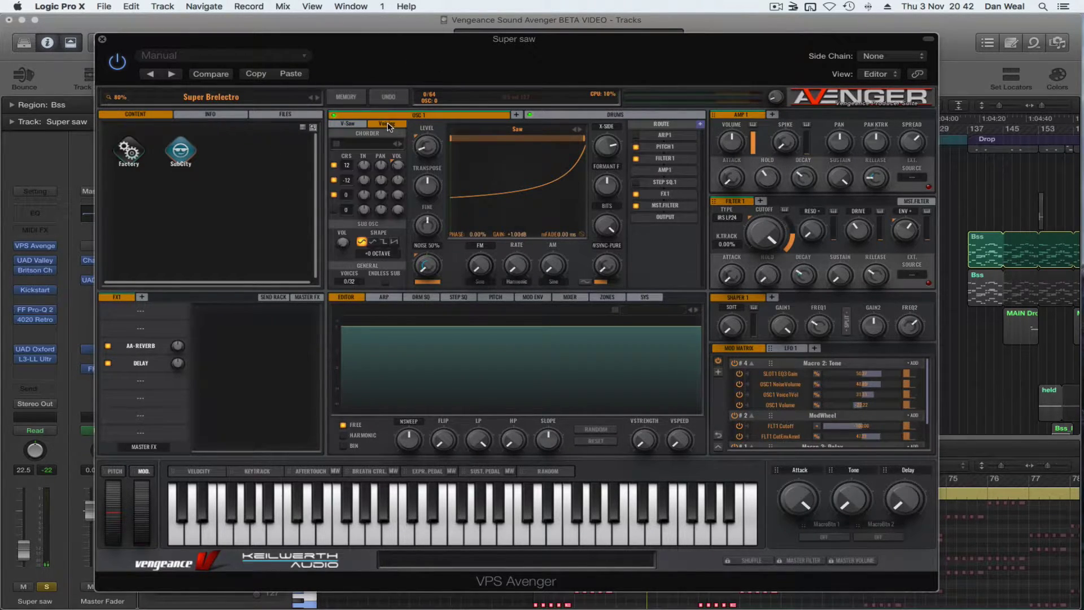
click(334, 166)
click(333, 180)
click(334, 195)
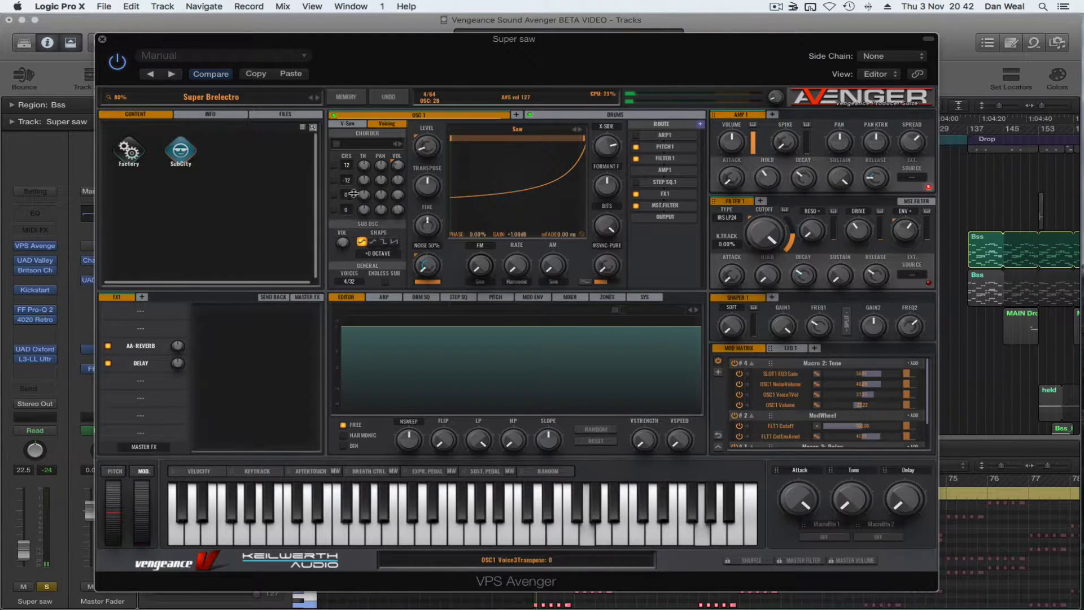
click(334, 195)
click(333, 180)
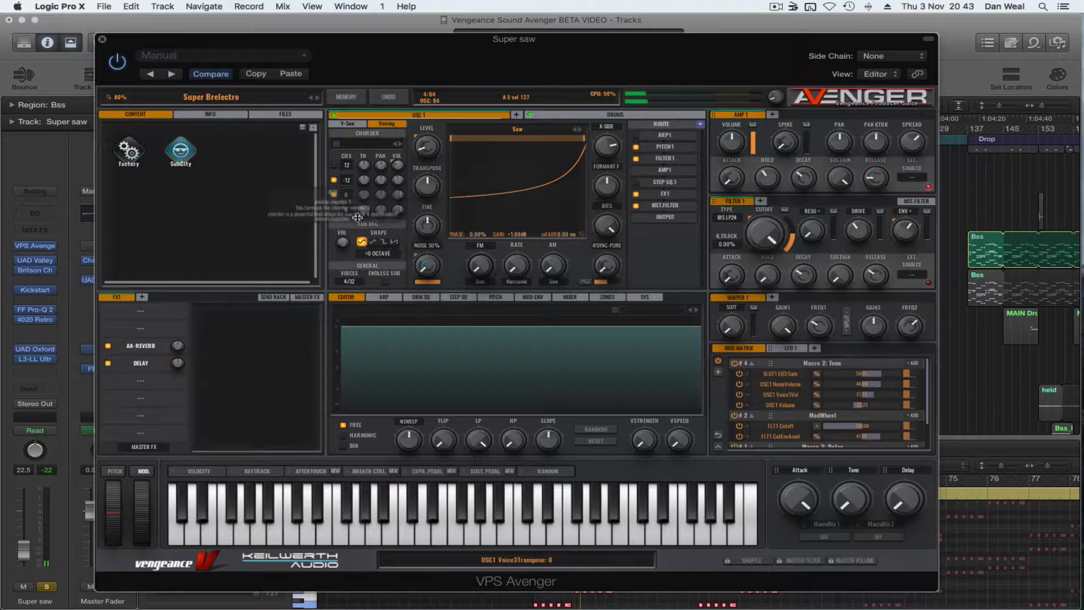
click(334, 166)
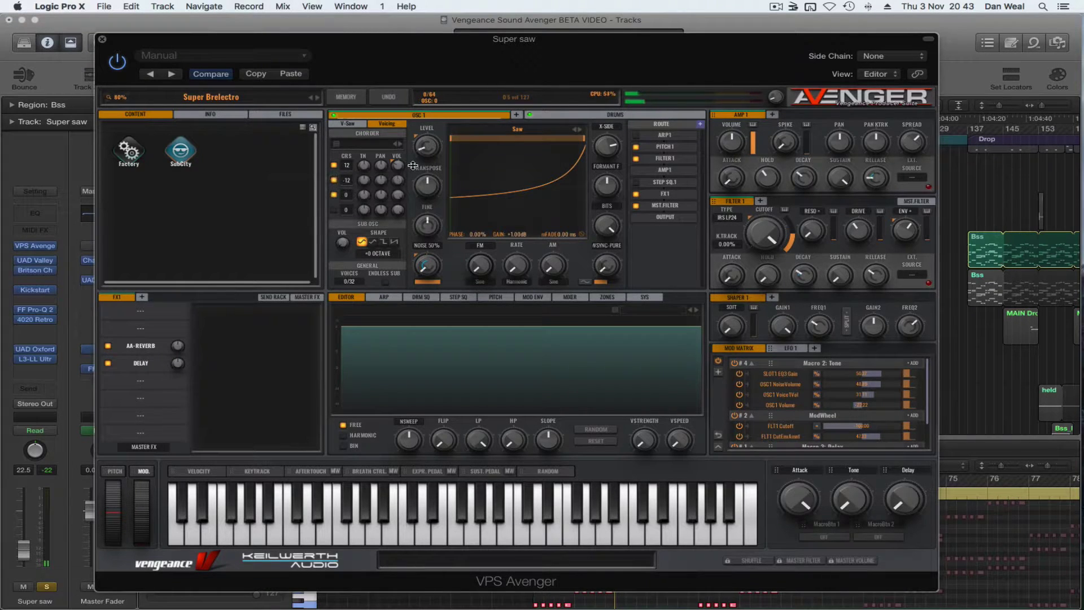
- Examine Avenger's AA-Reverb and Delay settings, the chorder voice pan and the AMP 1 spread, and close the instrument window
click(145, 345)
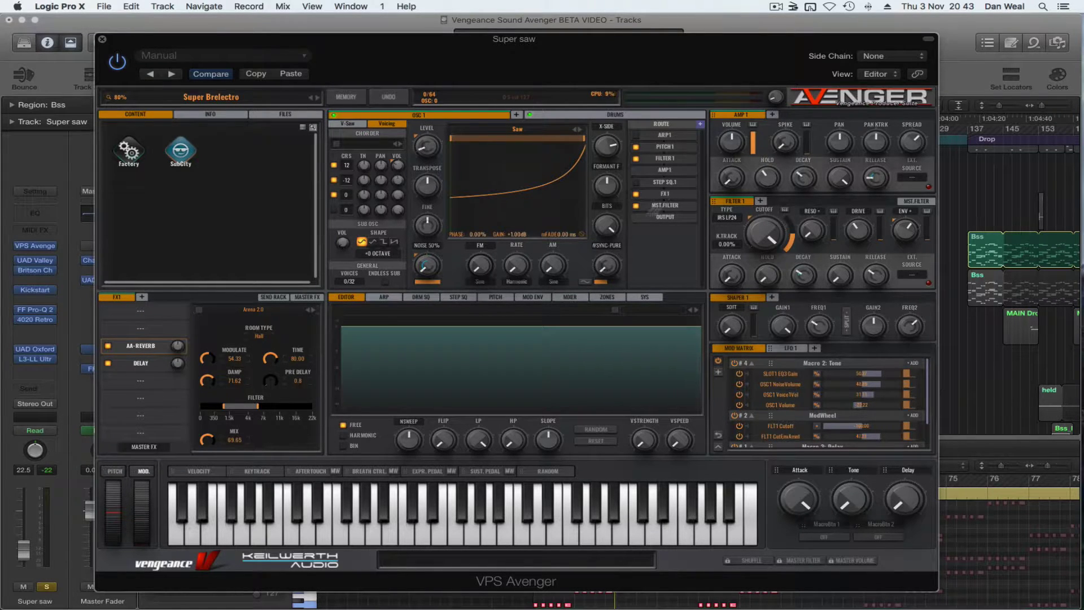
click(155, 361)
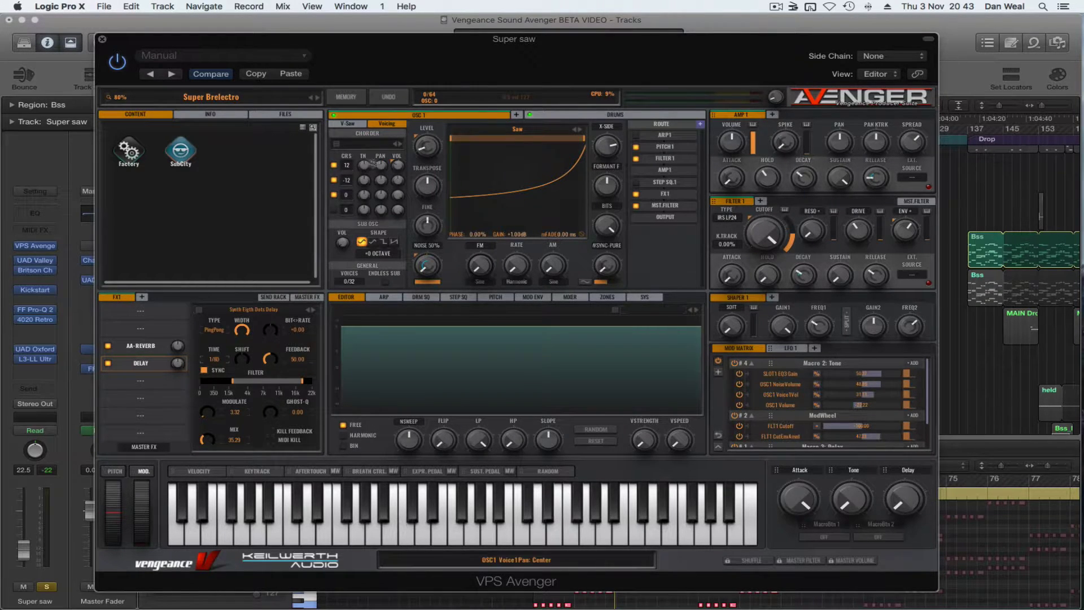
drag(382, 168, 385, 213)
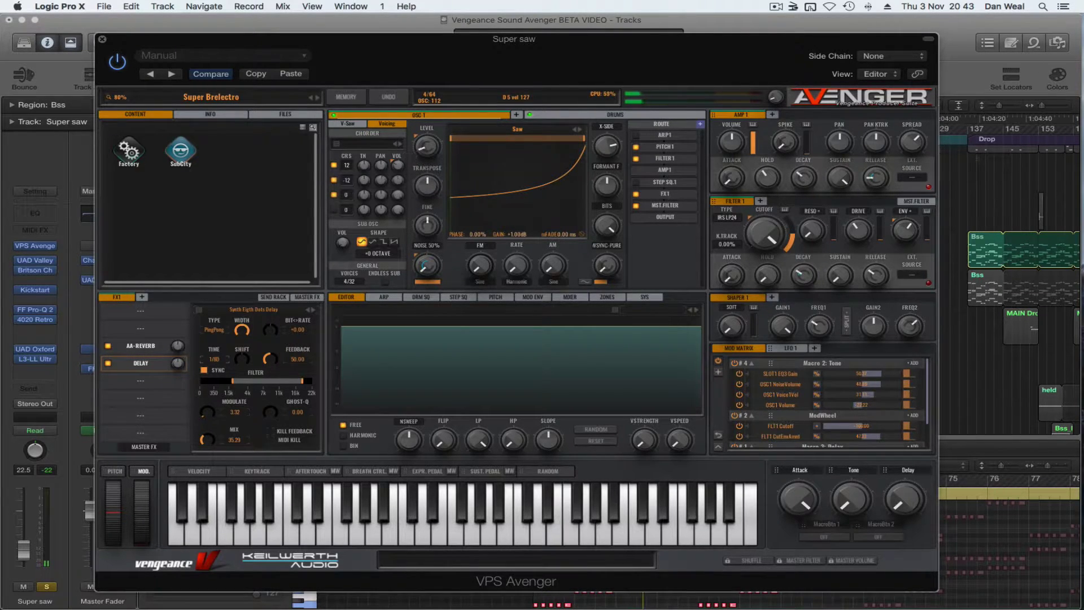
mouse_move(915, 147)
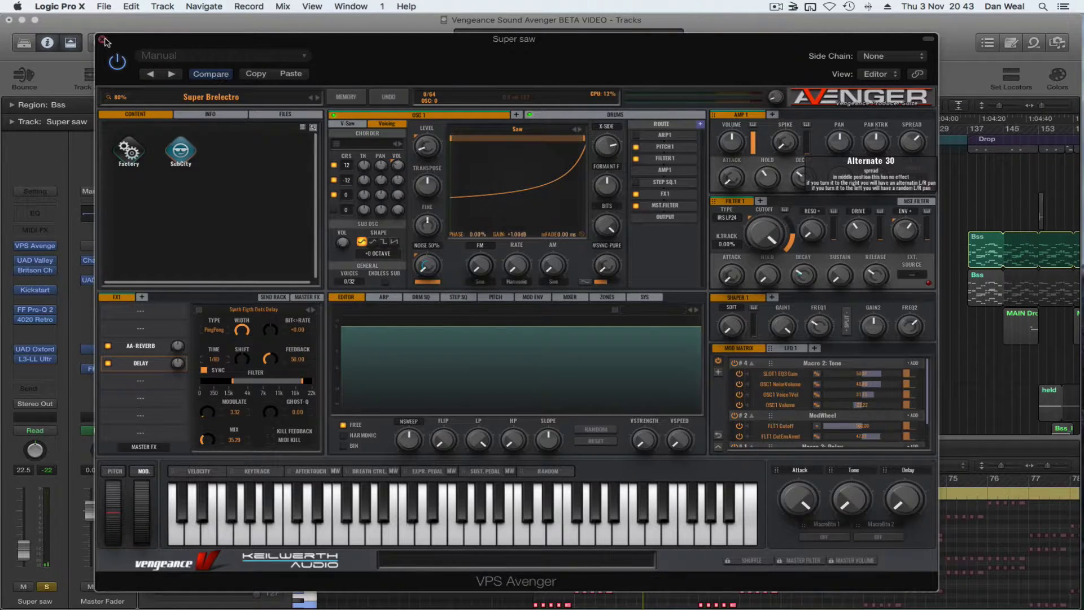
click(103, 40)
- Play the Super saw loop, activate and open its FF Pro-Q 2 insert, and undo and redo the last EQ change
key(space)
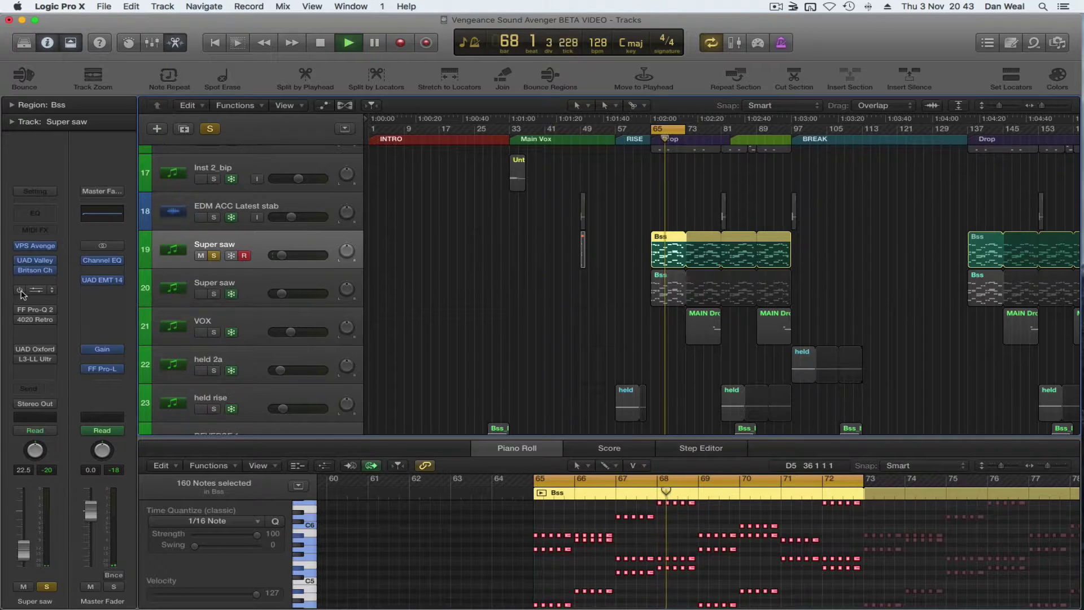
click(35, 311)
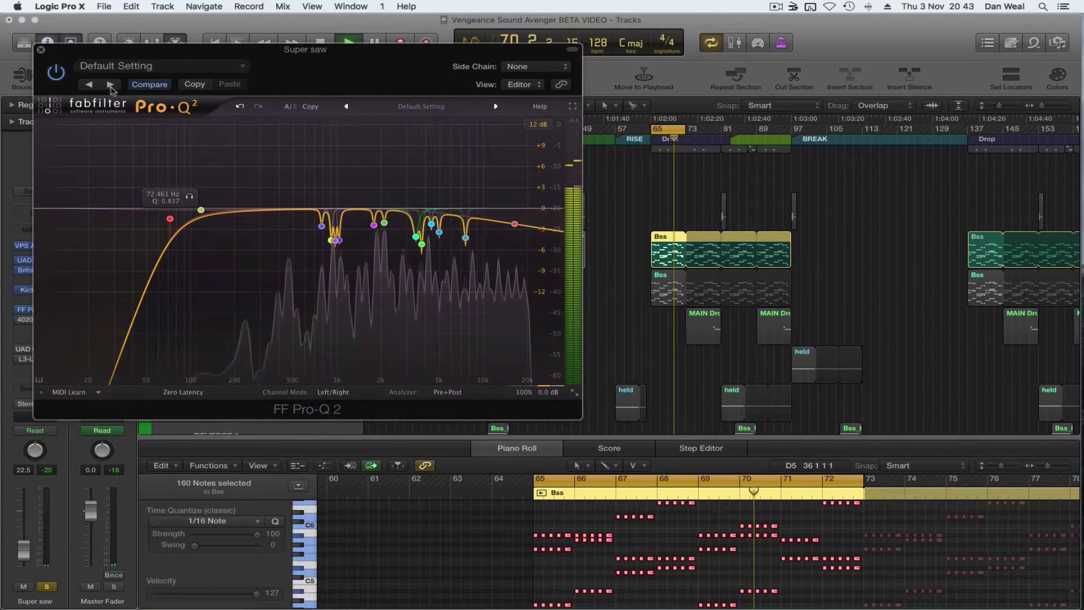
click(242, 108)
click(258, 106)
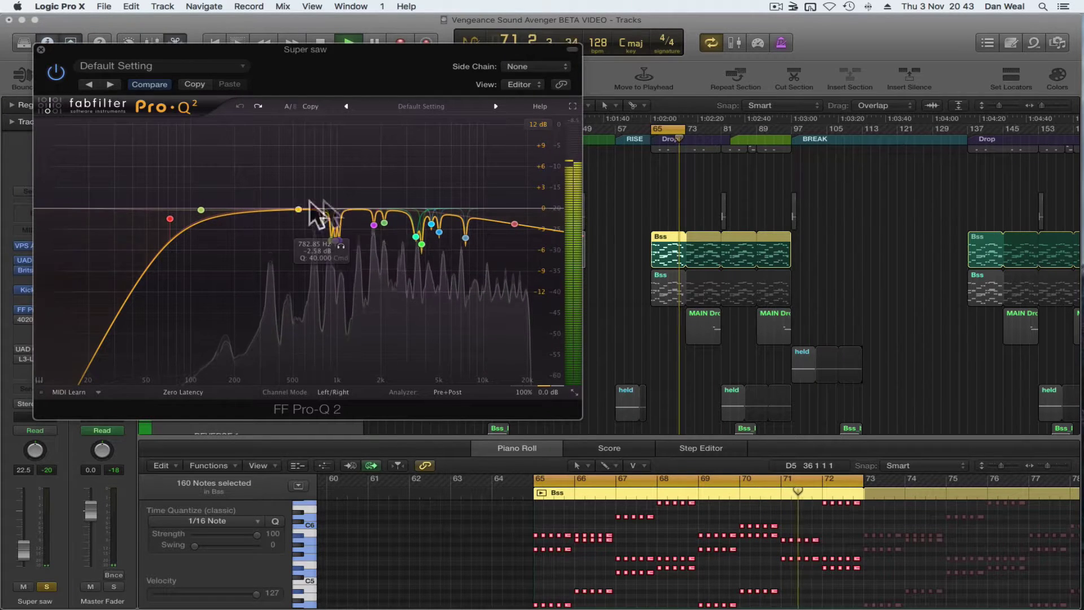
- Audition the Pro-Q 2 high-shelf band near 16 kHz in isolation, followed by the narrow cuts from about 1 kHz upward
click(514, 224)
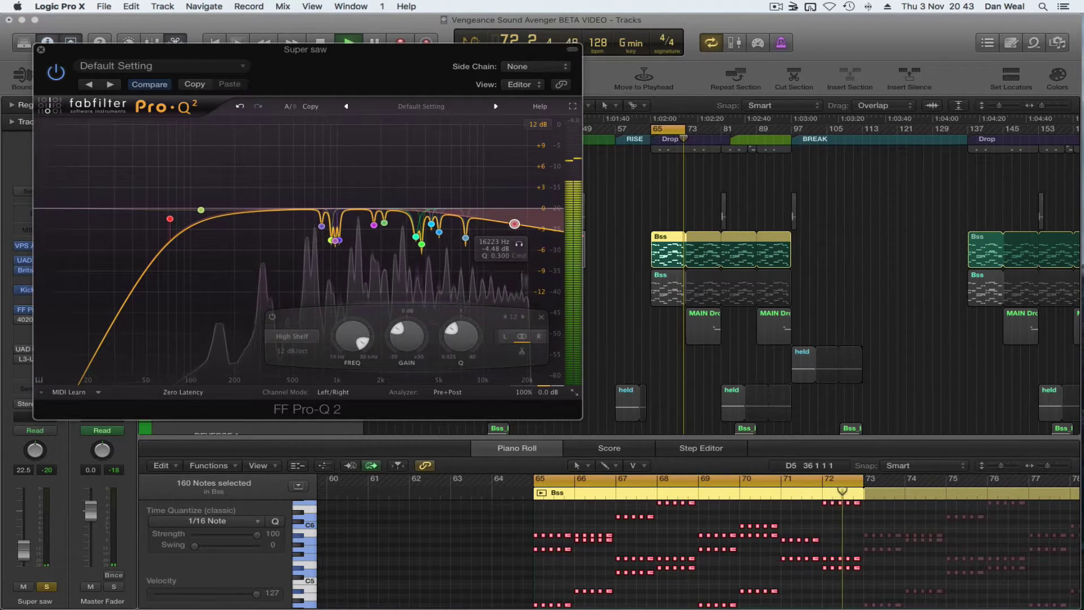
click(519, 244)
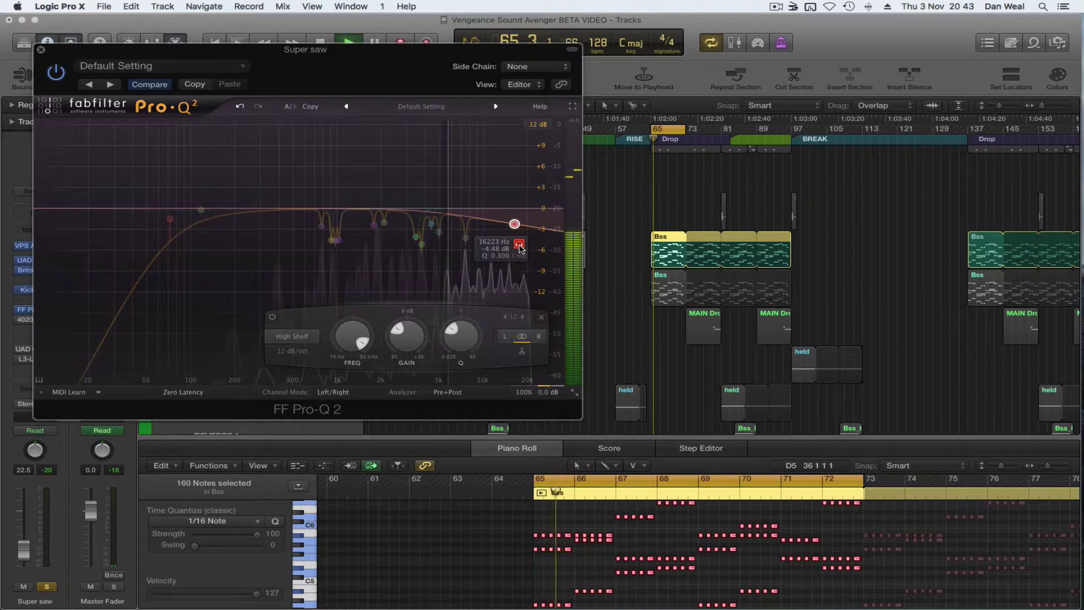
click(519, 244)
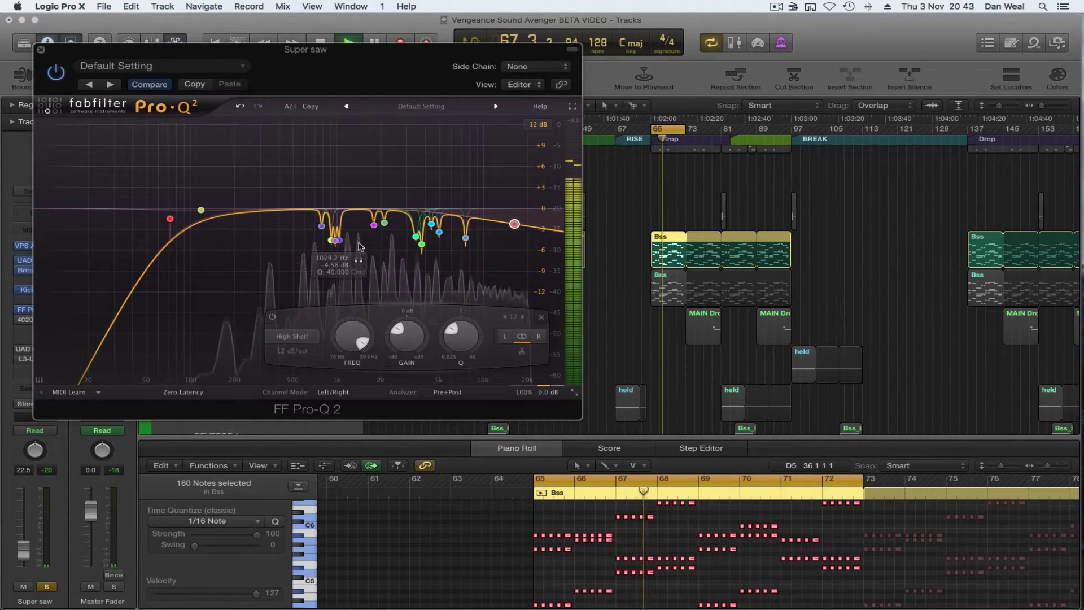
click(354, 262)
drag(354, 262, 394, 251)
click(393, 246)
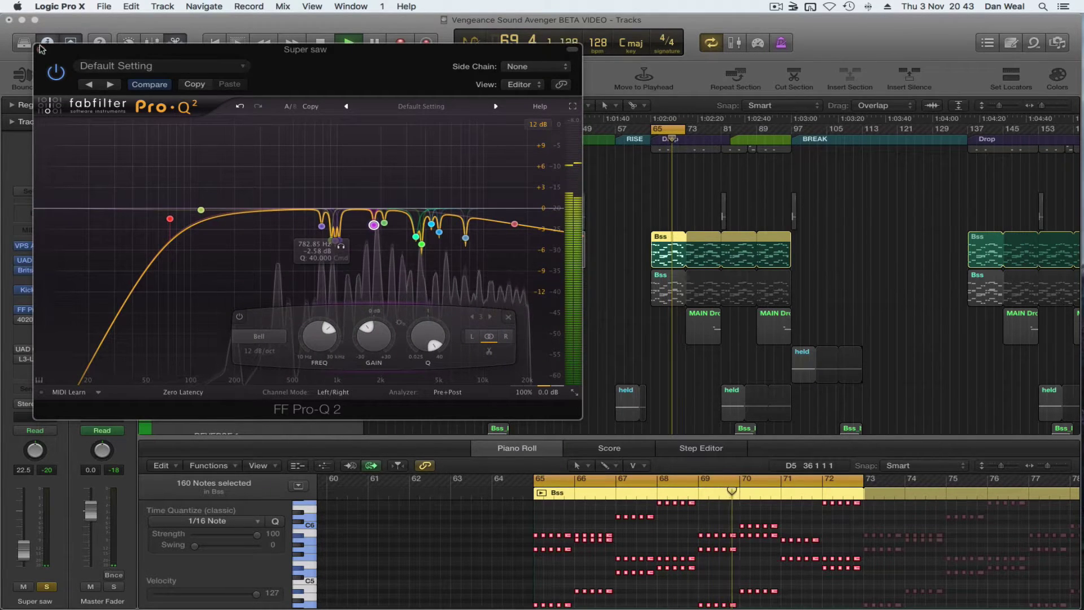
- Activate and open the Super saw track's 4020 Retro EQ insert, examine its settings and those of L3-LL Ultra, and close both plugin windows
click(25, 311)
click(26, 321)
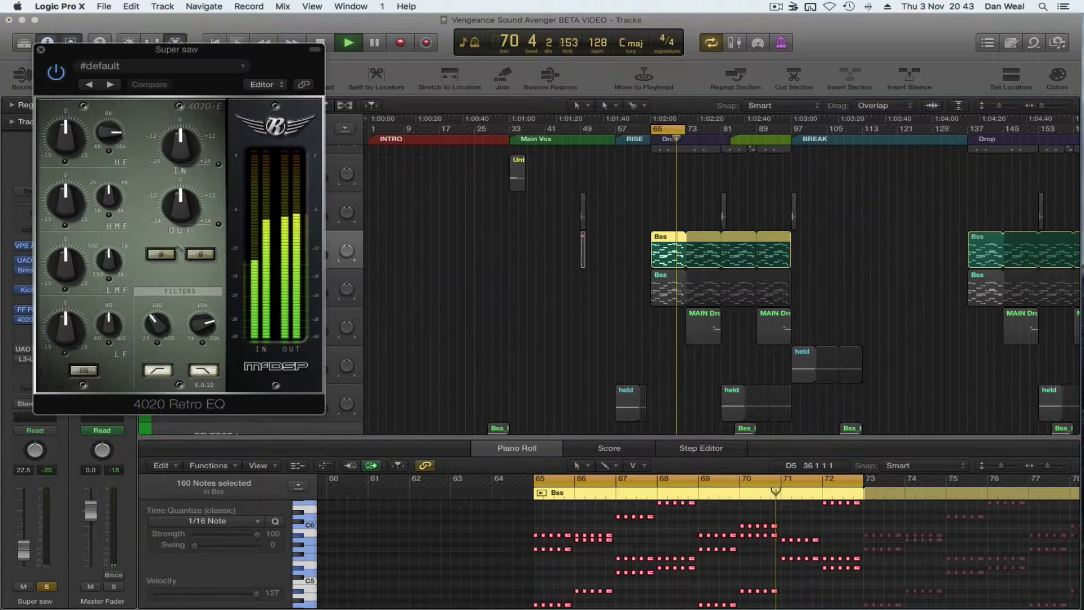
click(40, 49)
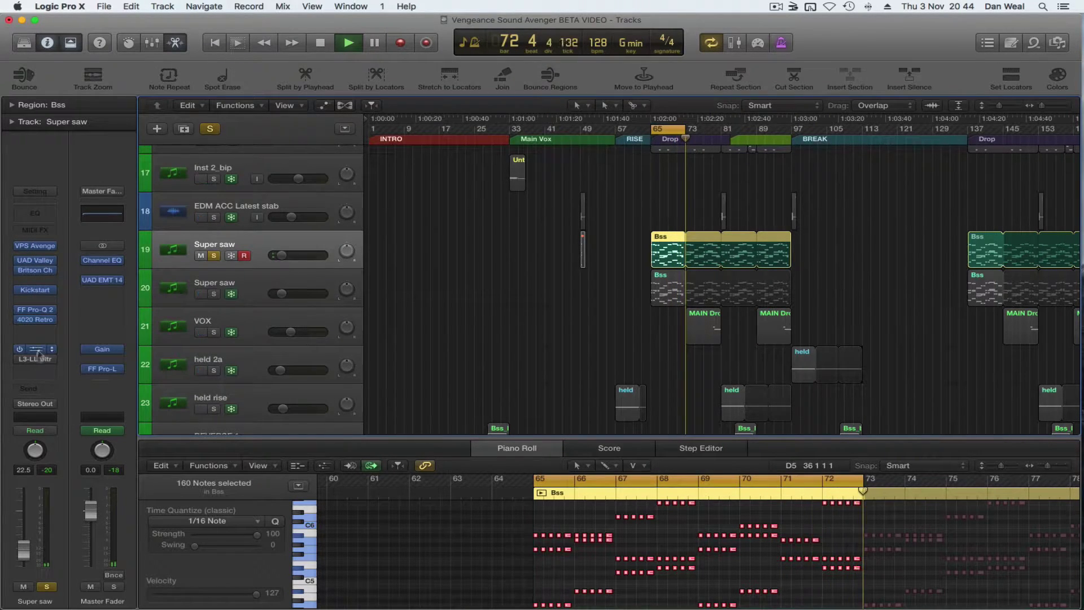
click(37, 357)
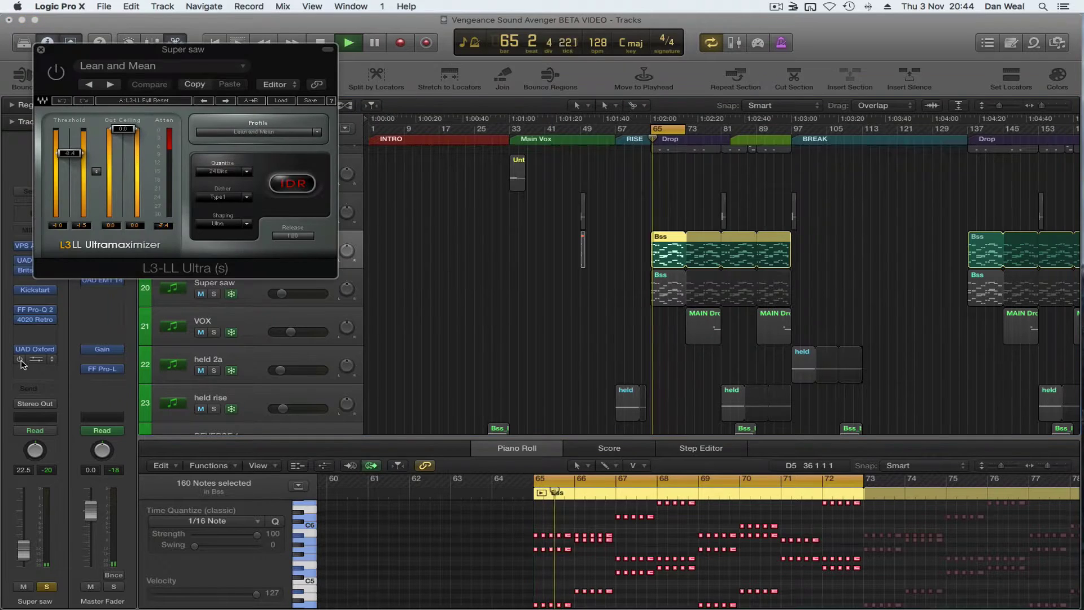
click(41, 50)
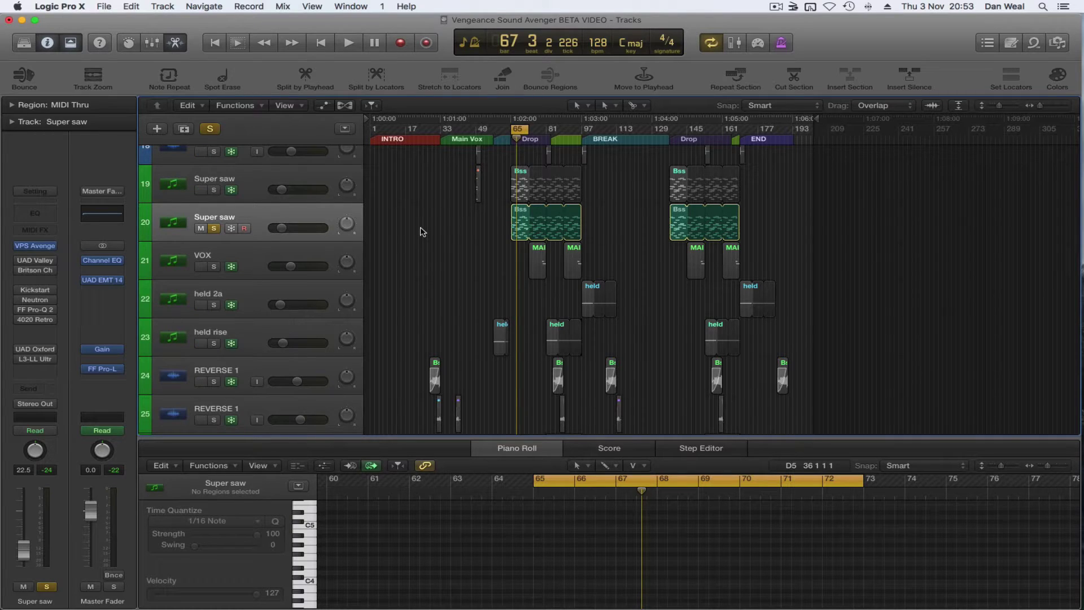
- Play the loop of the second Super saw track, open its VPS Avenger instrument and show OSC 1's Voicing settings
key(space)
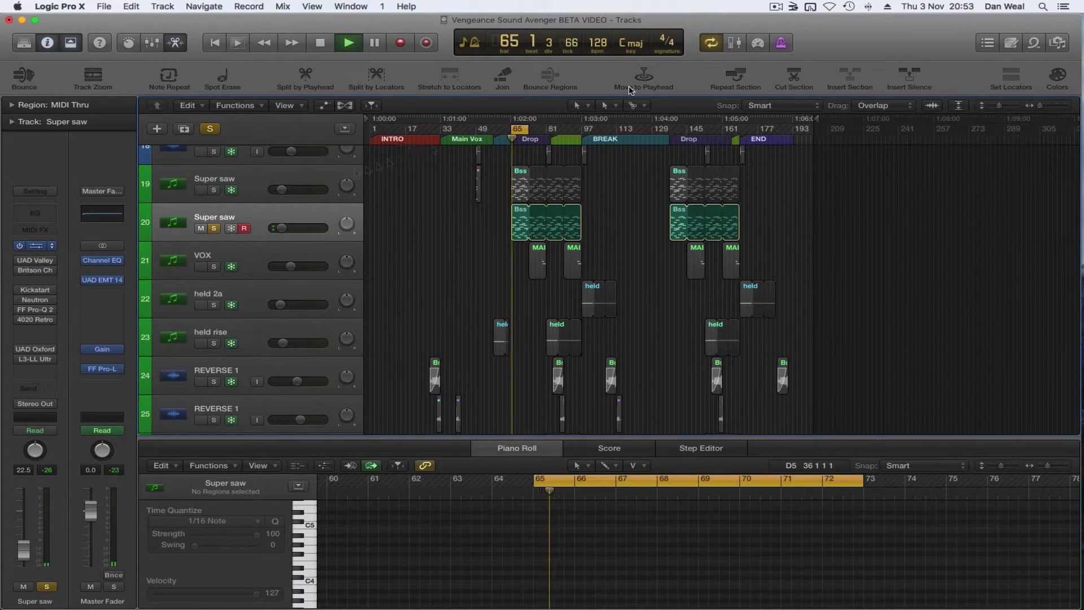
click(40, 246)
click(325, 133)
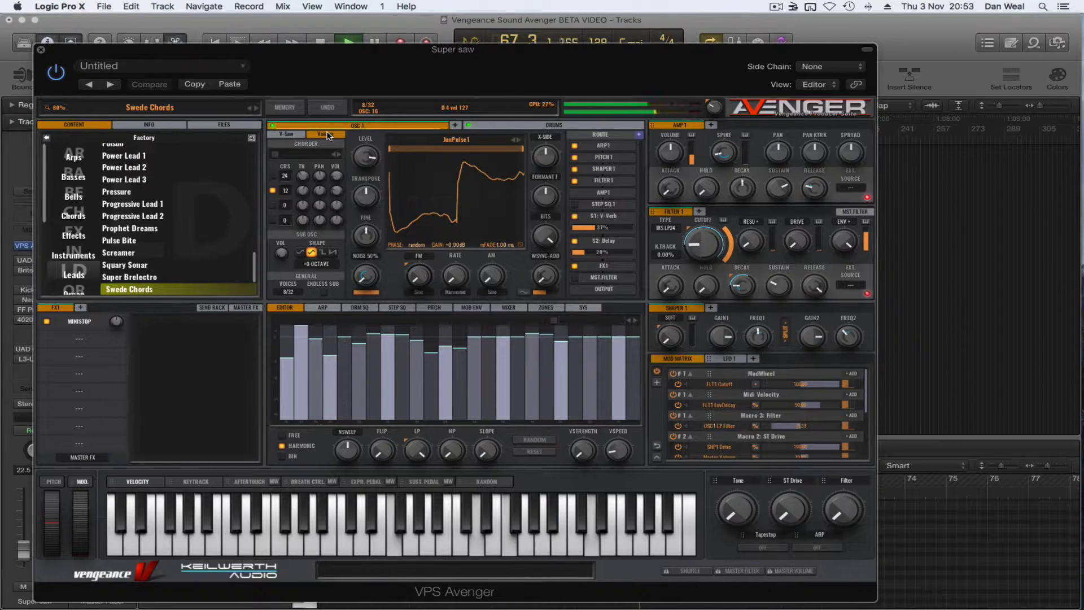
- Switch oscillator 1's second chorder voice (12) off and back on to compare the sound, and close Avenger
click(273, 190)
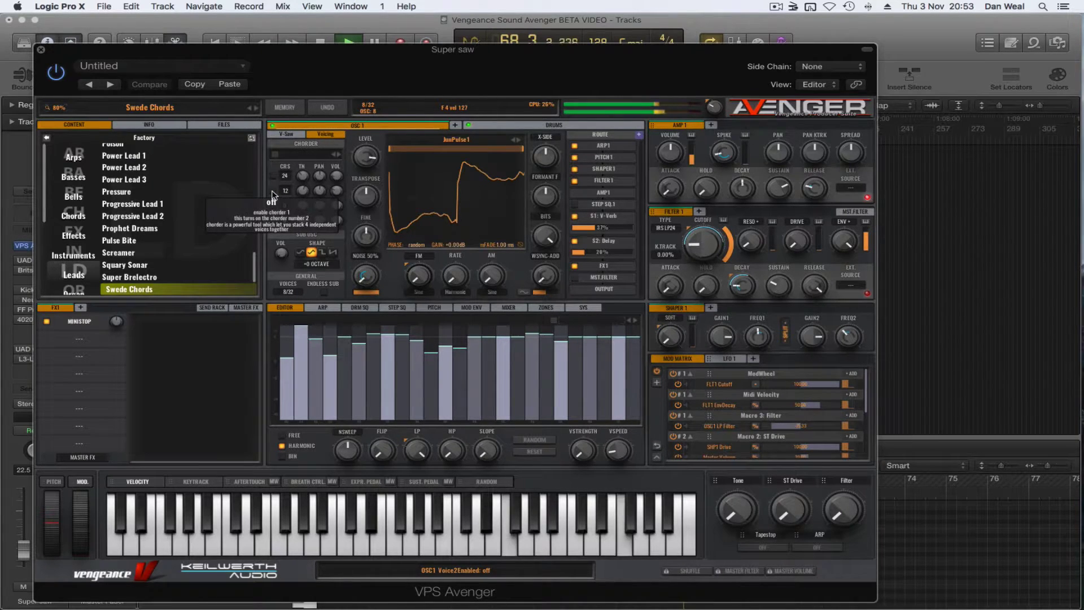
click(272, 192)
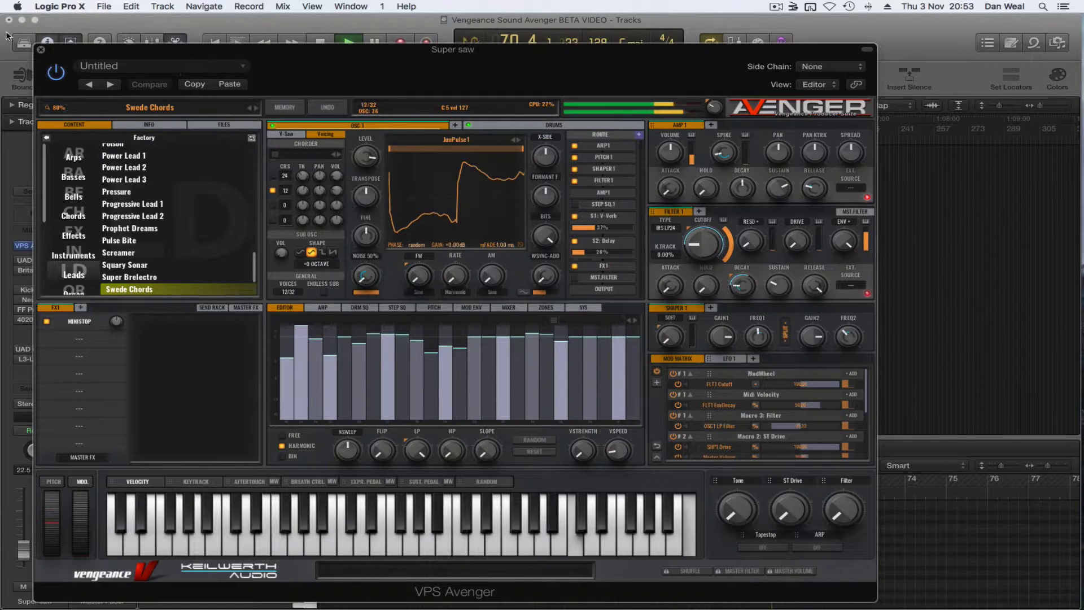
click(40, 50)
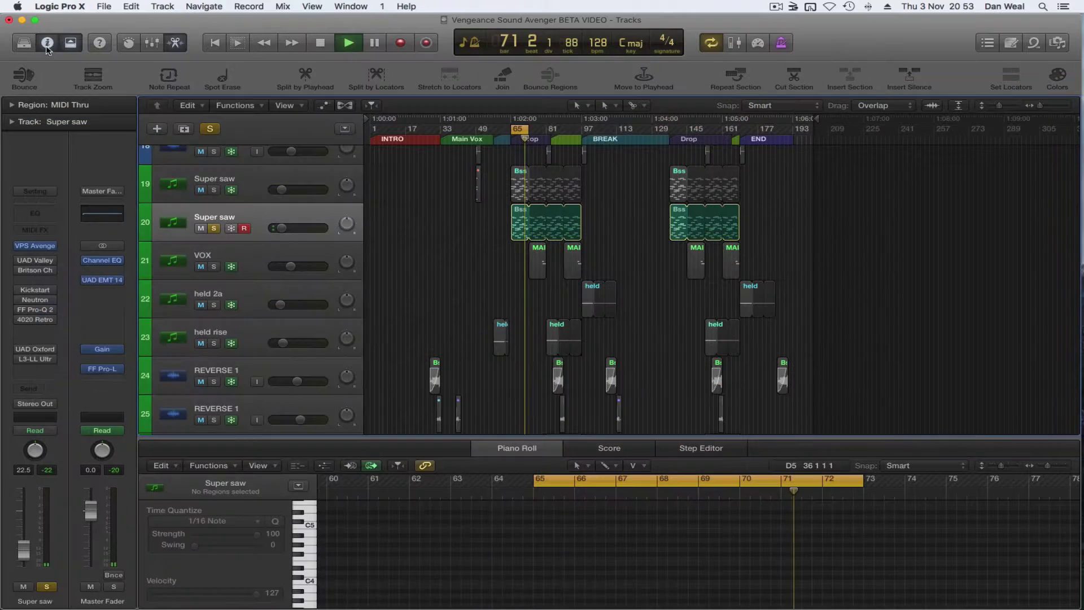
- Reopen the Super saw track's Avenger instrument and switch off the V-Verb effect in its send rack
click(37, 247)
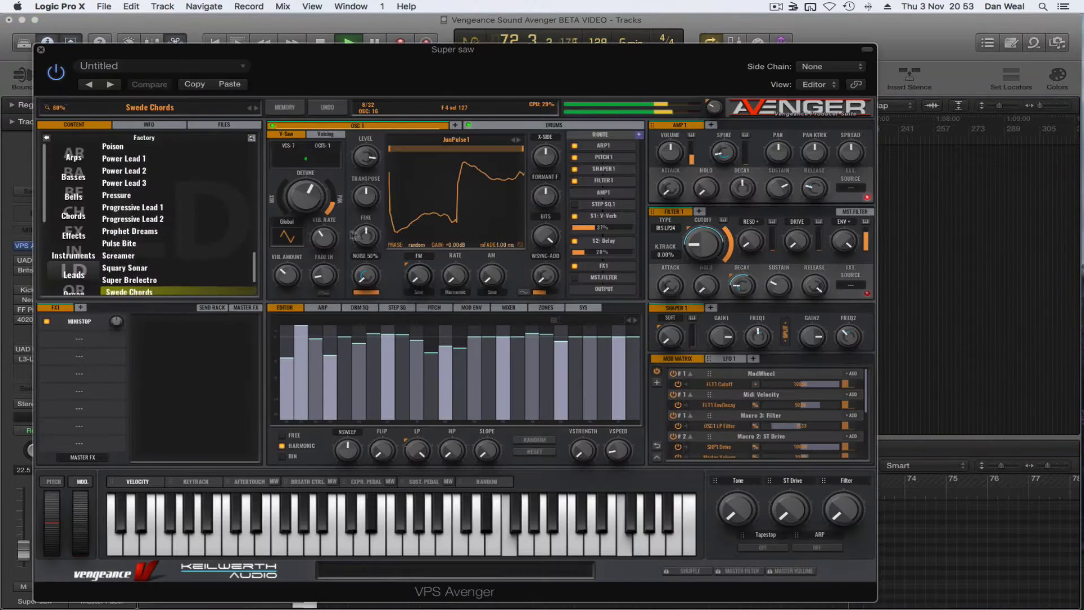
click(610, 221)
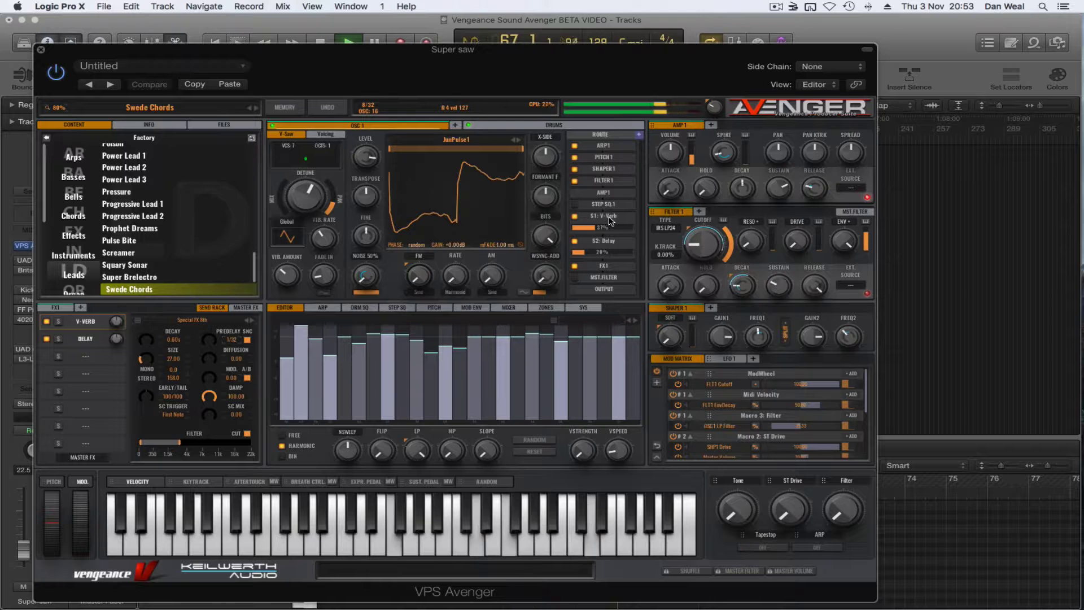
click(46, 321)
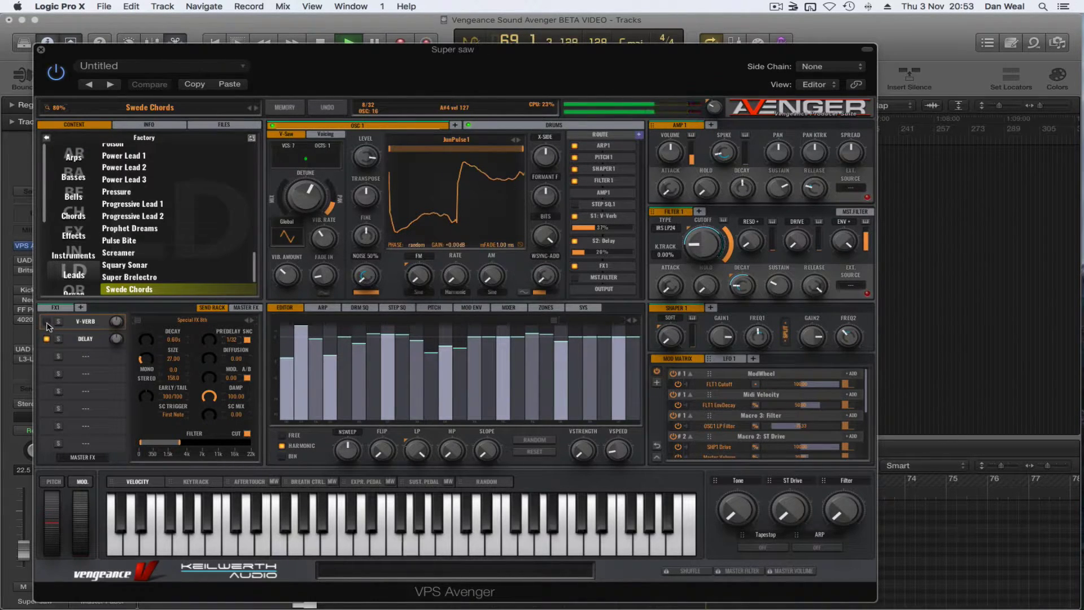
key(v)
- Enable the UAD Valley, Britson Ch, Kickstart and Neutron inserts on the Super saw channel, and look over Neutron's EQ settings
click(48, 271)
click(68, 257)
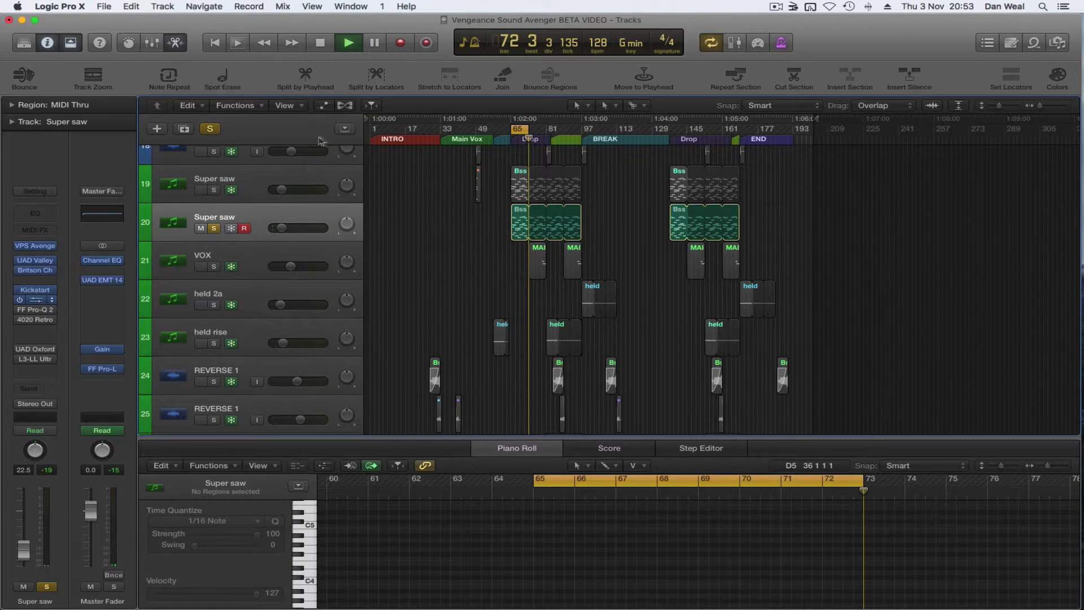
key(v)
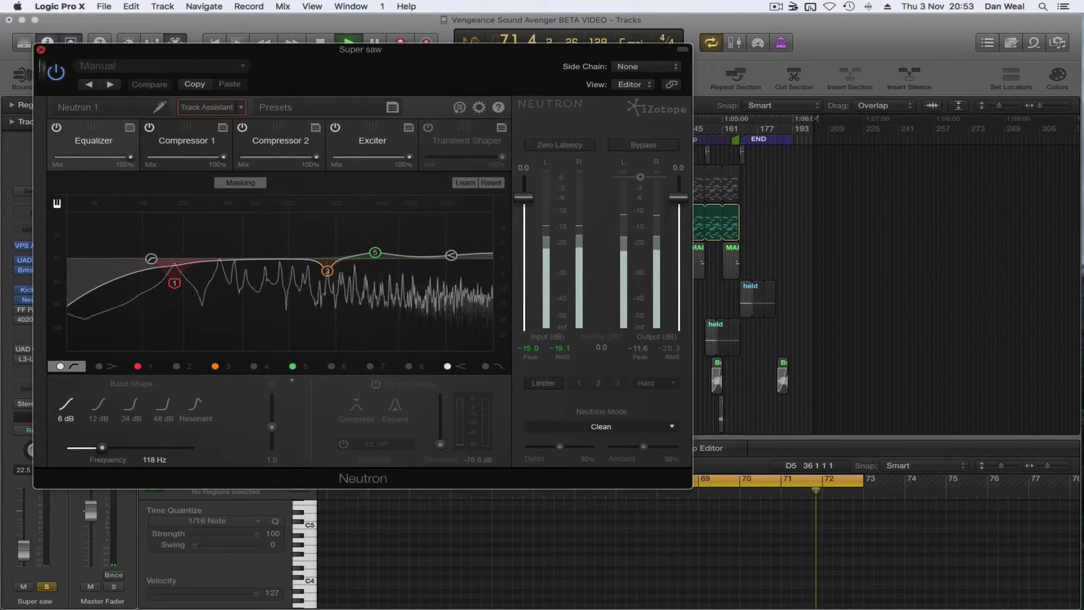
click(41, 50)
- Add a narrow bell band with Q 40 in FF Pro-Q 2, sweep it boosted, and cut about 4.4 dB at 900 Hz
click(35, 309)
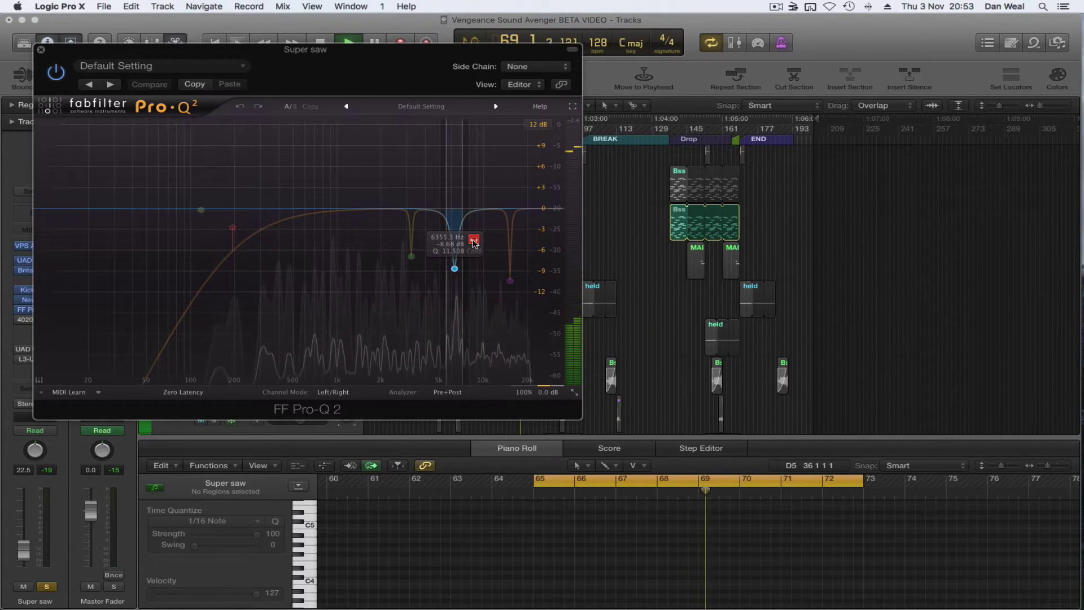
click(431, 276)
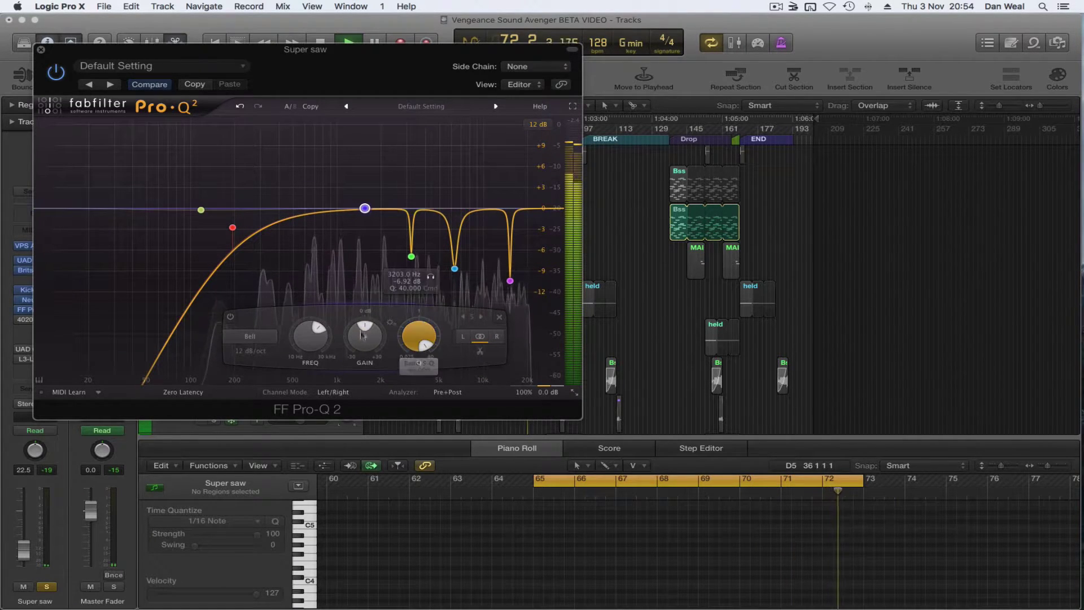
drag(312, 339, 317, 307)
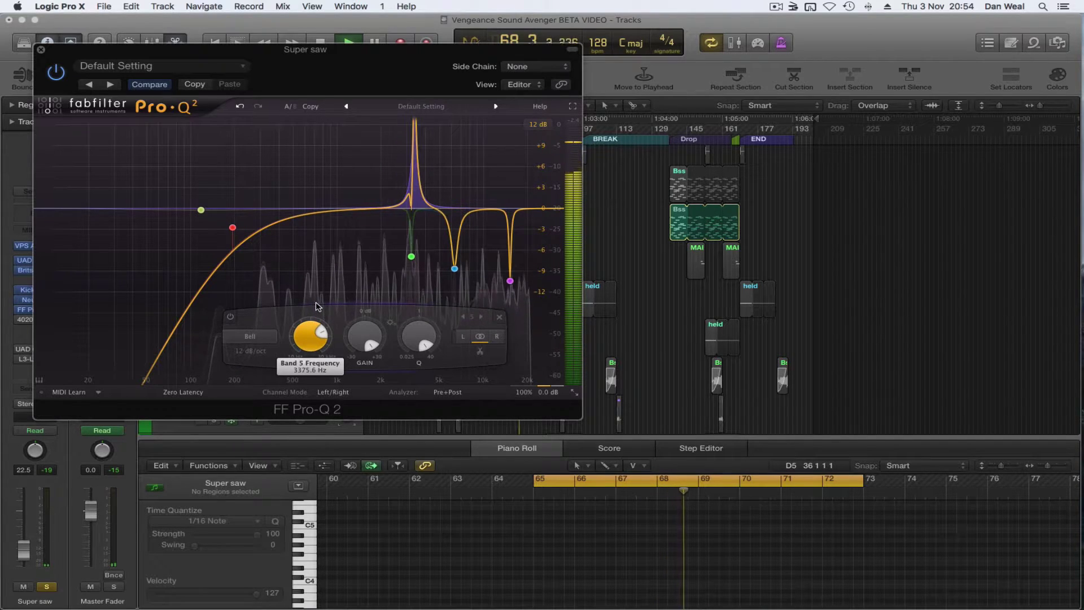
drag(318, 307, 365, 368)
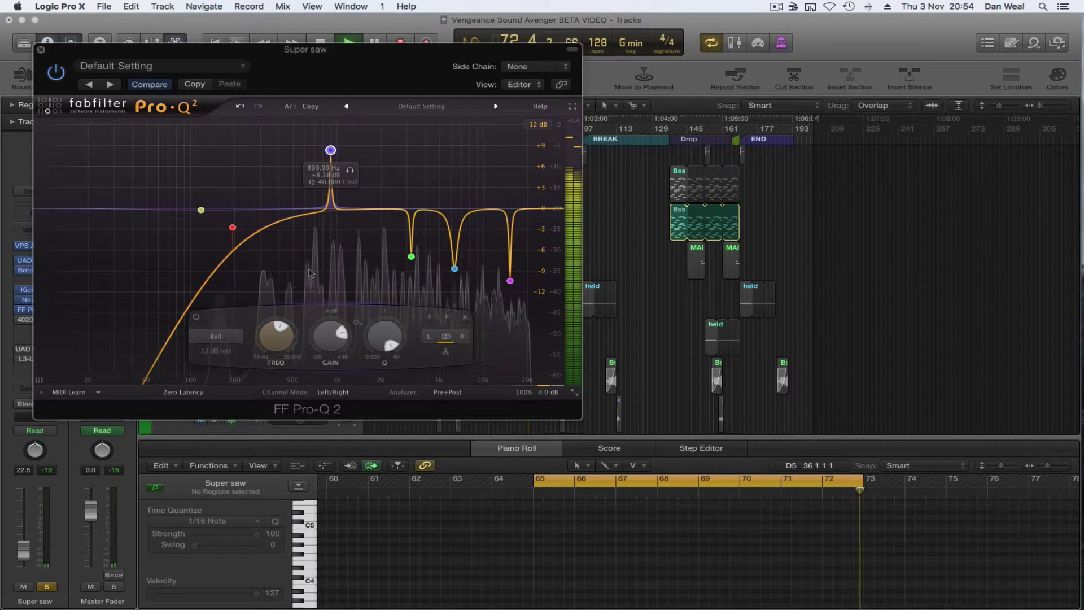
drag(334, 328, 332, 298)
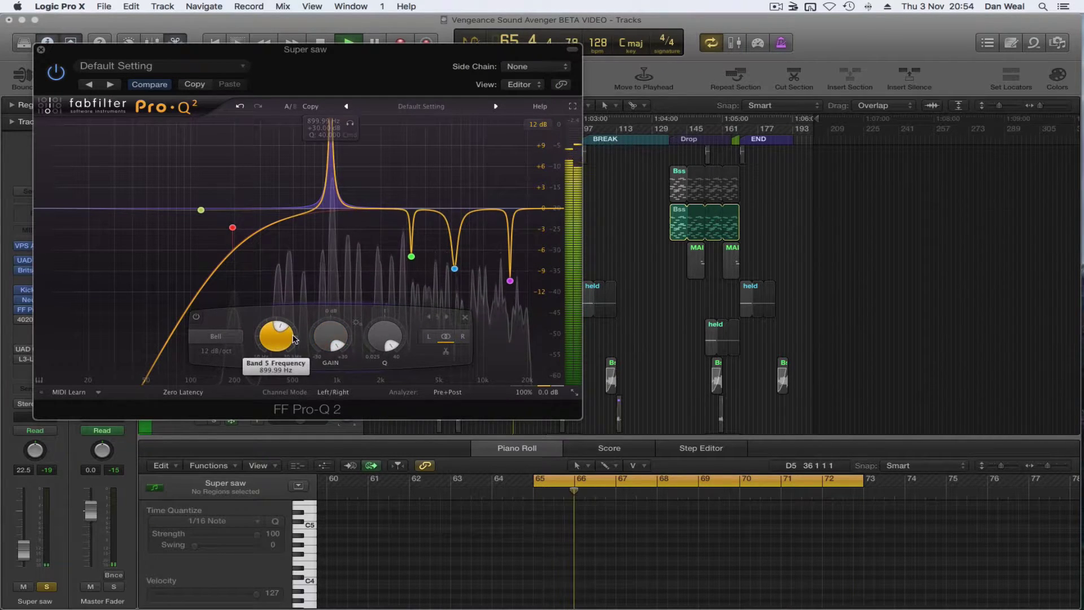
drag(270, 345, 328, 415)
click(241, 107)
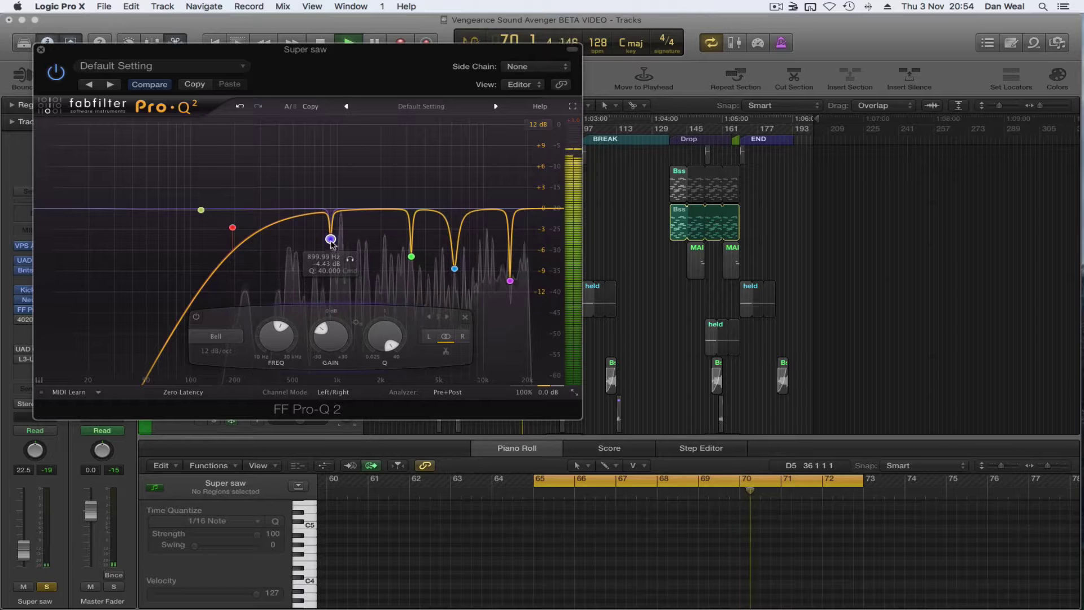
click(41, 51)
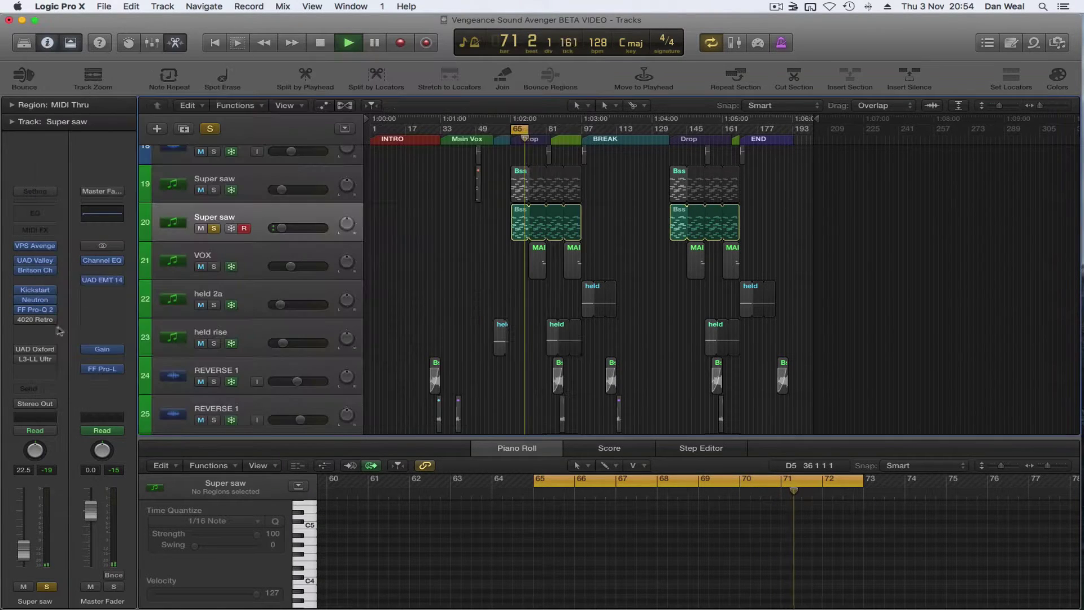
- Enable the 4020 Retro EQ insert on the Super saw channel and solo the other Super saw track with it
click(49, 320)
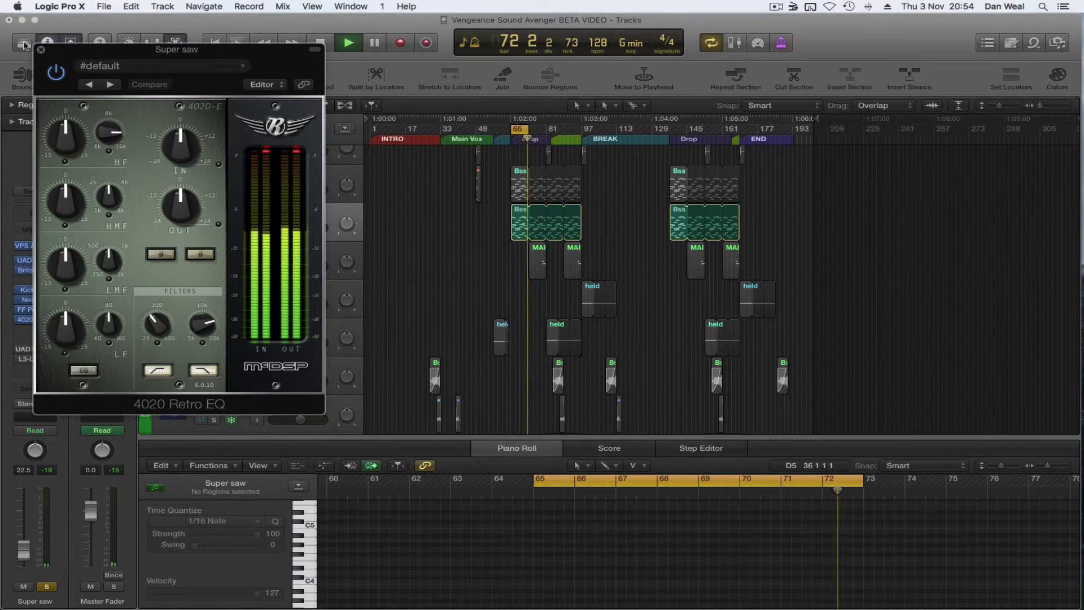
click(41, 50)
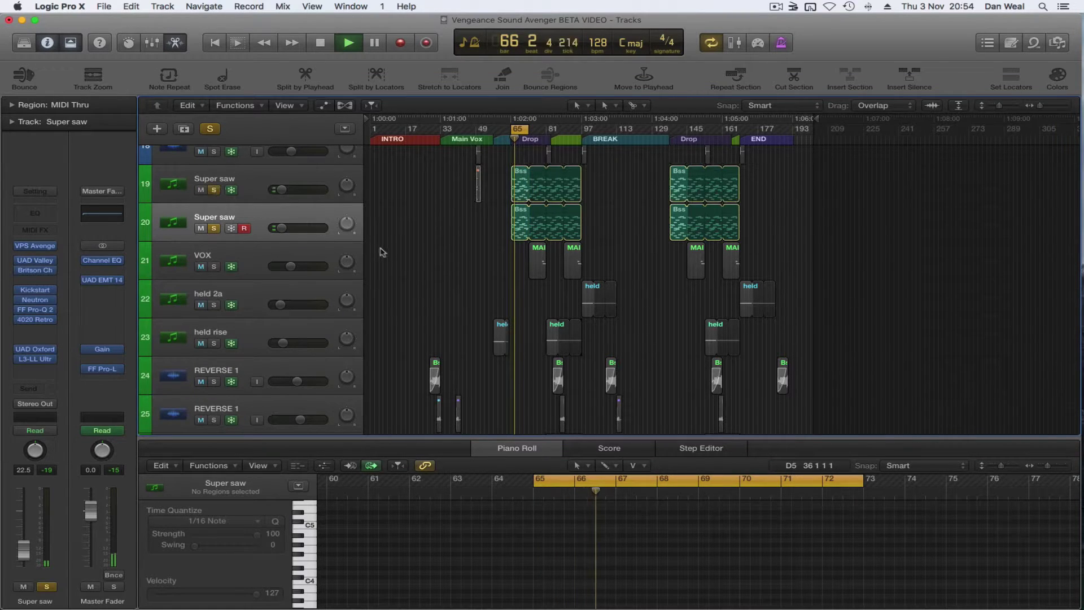
- Add the MAIN PLUCk USe in mAin Drop, Bss and MELODYNED vocal tracks to the solo, leaving CUTOFF out
scroll(405, 262, down, 5)
scroll(401, 293, down, 15)
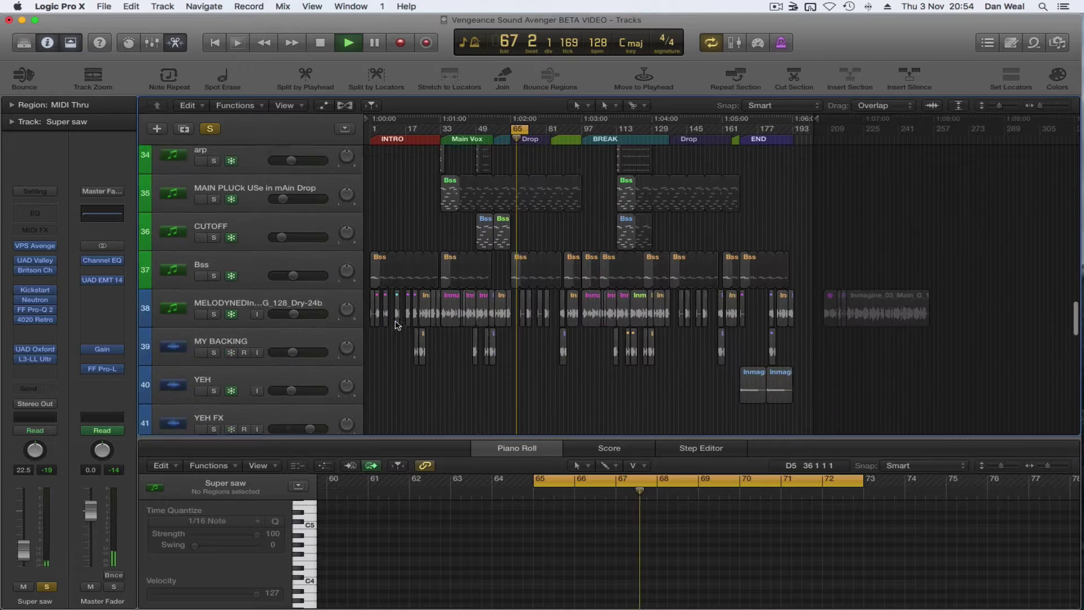
scroll(398, 326, up, 1)
click(213, 222)
click(214, 261)
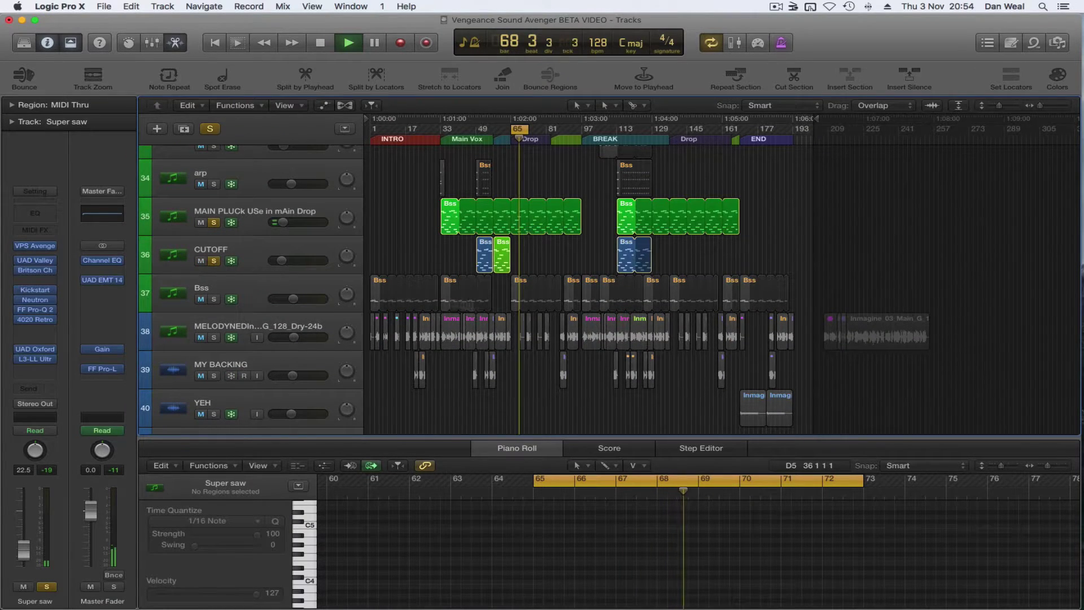
scroll(282, 282, up, 1)
click(214, 340)
click(213, 302)
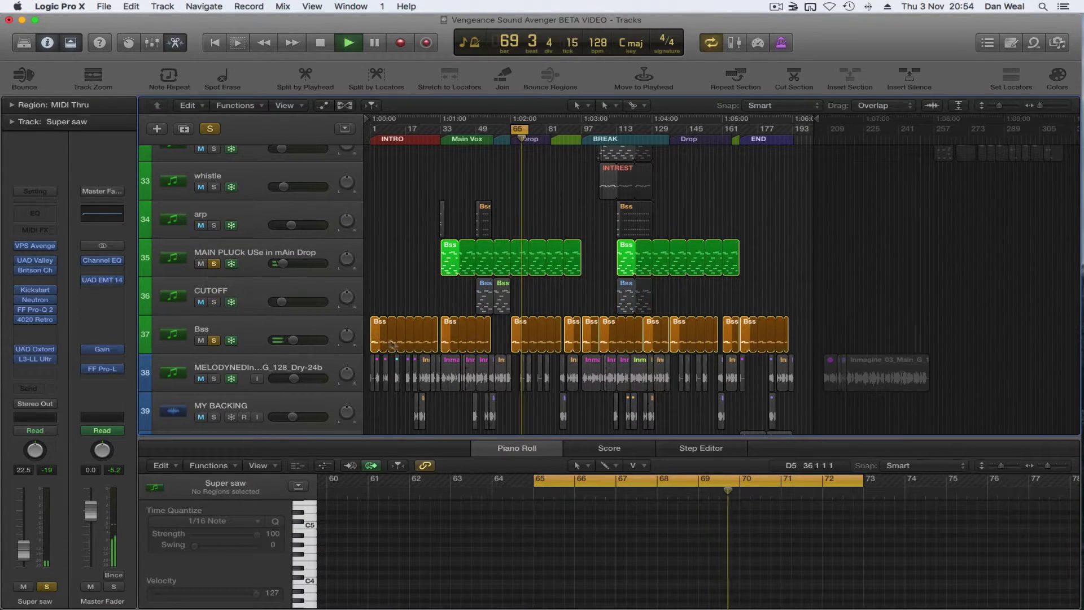
click(214, 378)
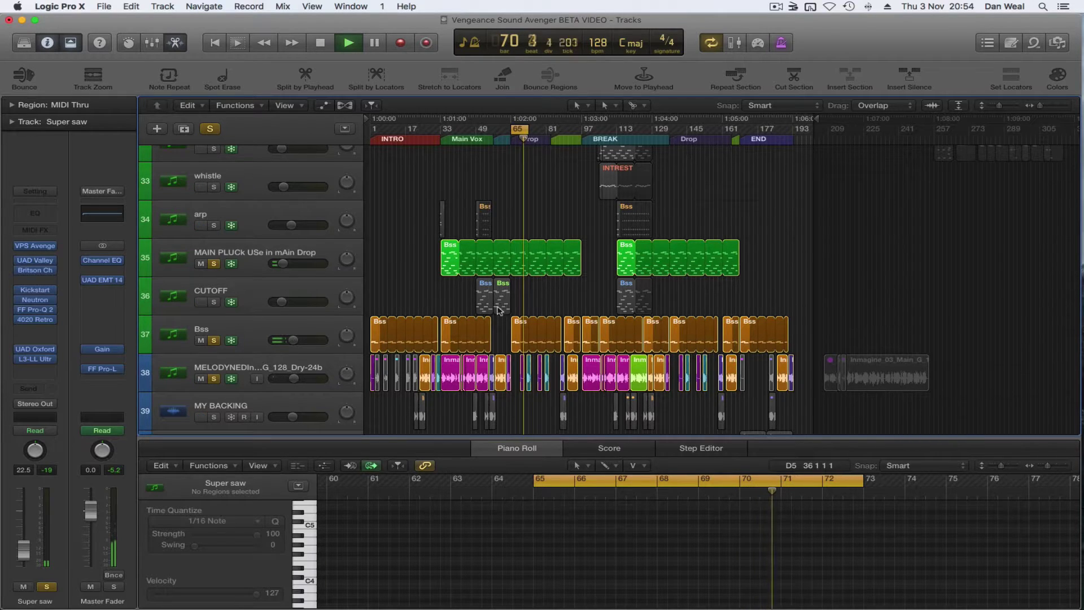
- Audition the HELDLethal VOX track in solo with the other parts, unsolo it and stop playback
scroll(475, 306, up, 4)
scroll(475, 306, up, 4)
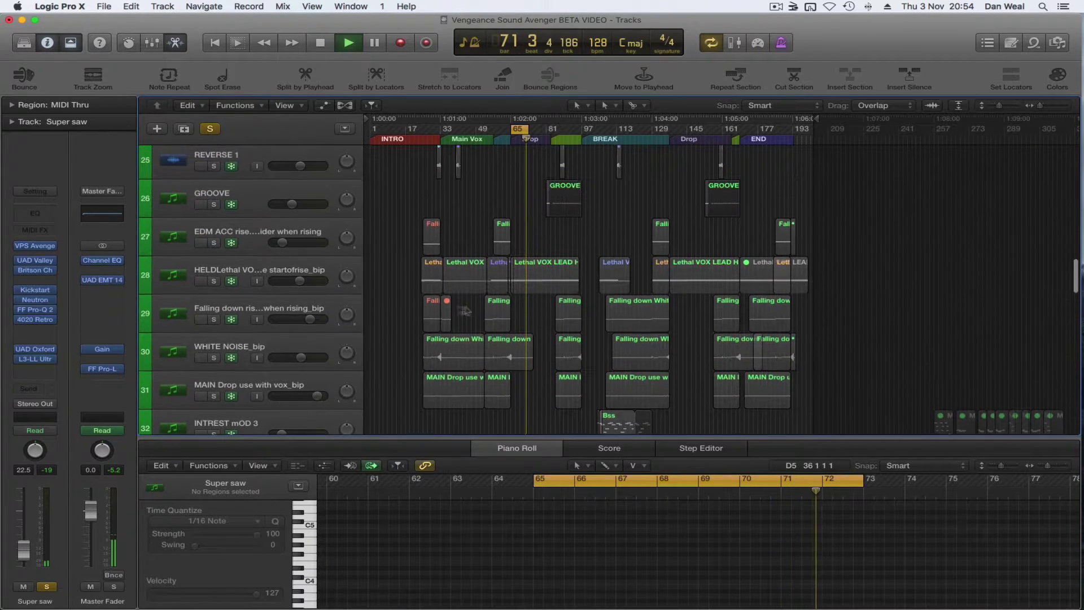
click(214, 282)
click(237, 273)
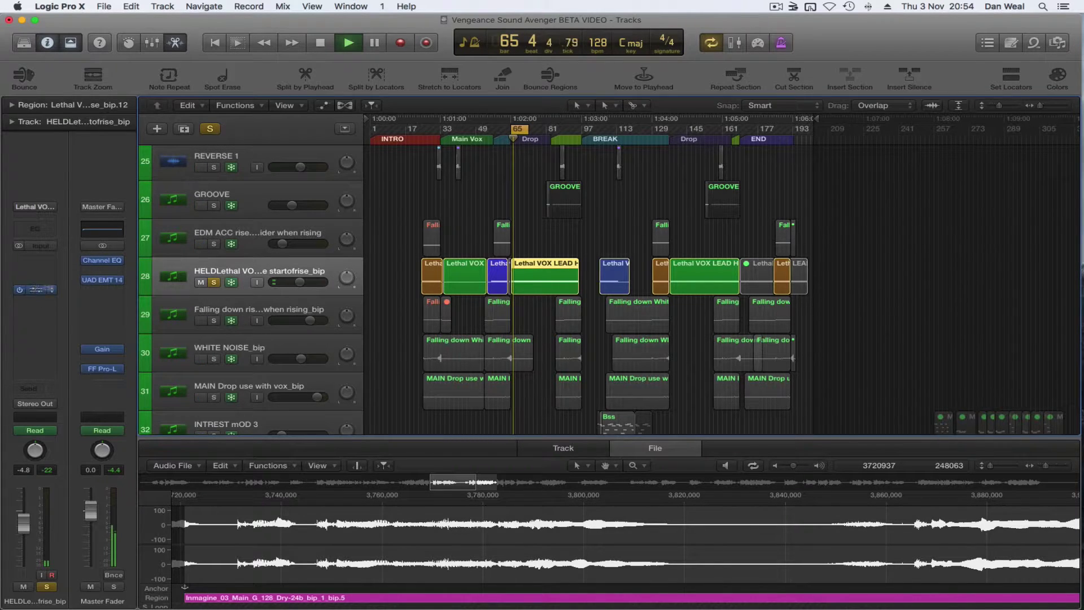
click(213, 283)
key(space)
- Solo the two Super saw tracks and play the looped Drop section from bar 65
scroll(509, 316, up, 5)
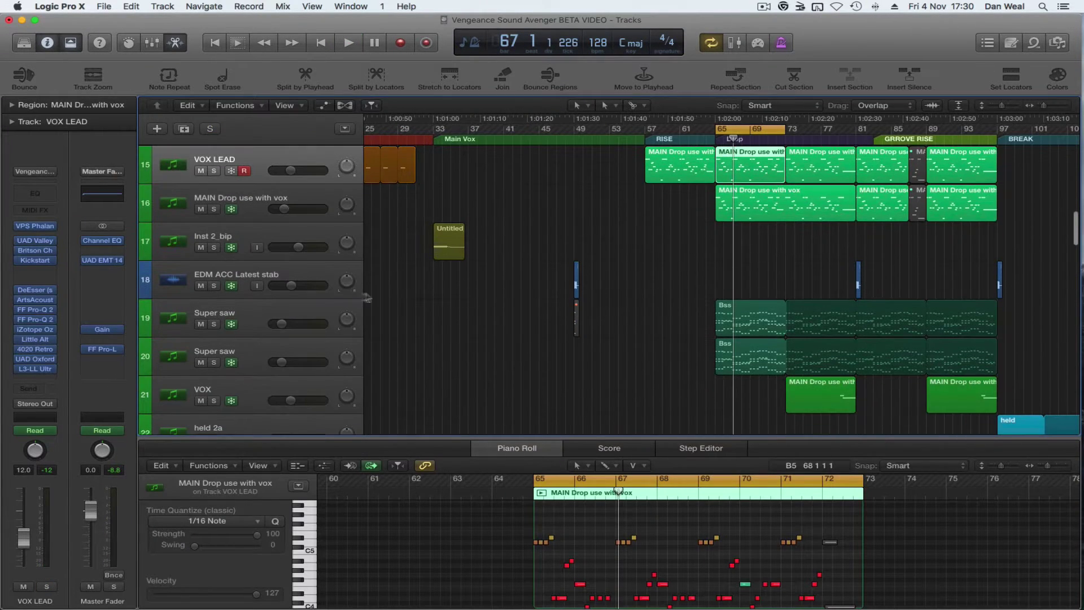
click(213, 324)
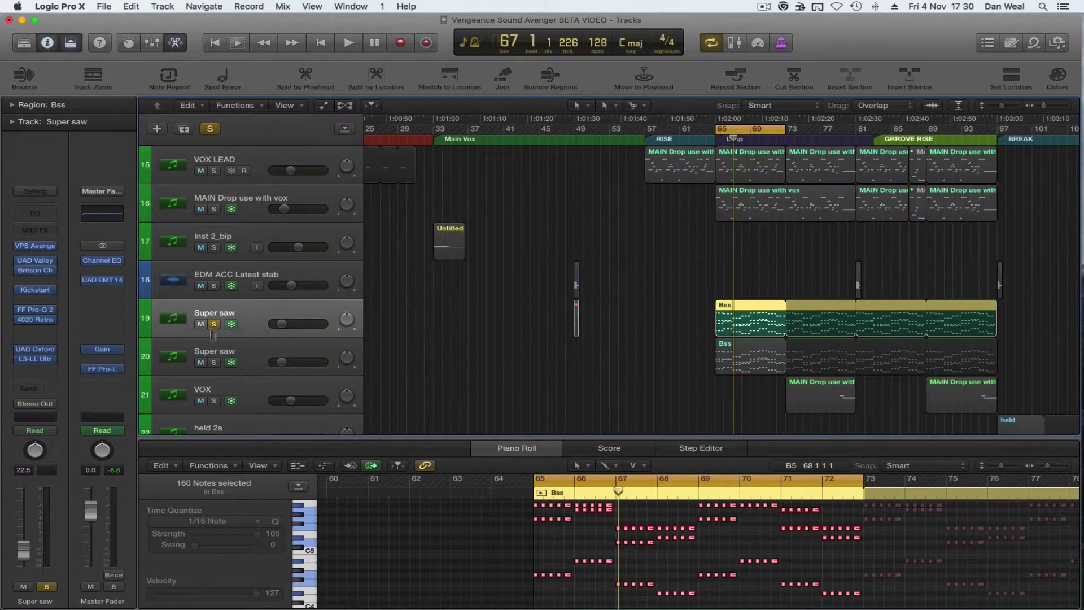
scroll(615, 339, down, 10)
key(space)
scroll(617, 315, up, 5)
scroll(615, 322, down, 12)
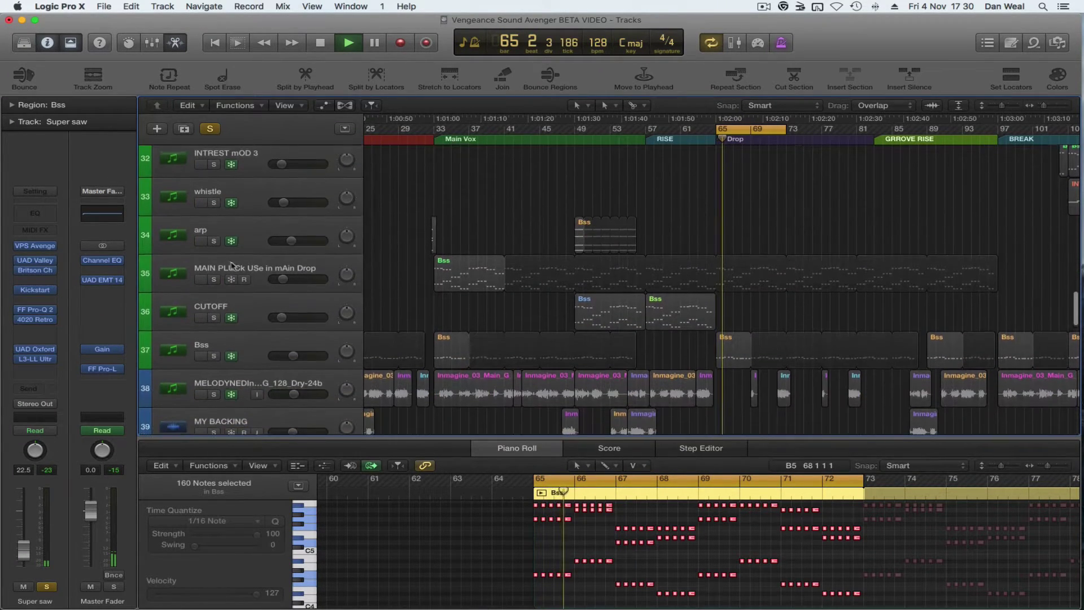
- Add the MAIN PLUCk USe in mAin Drop and Bss tracks to the solo, listen, and clear all solos
click(235, 267)
scroll(597, 565, up, 3)
scroll(740, 228, up, 8)
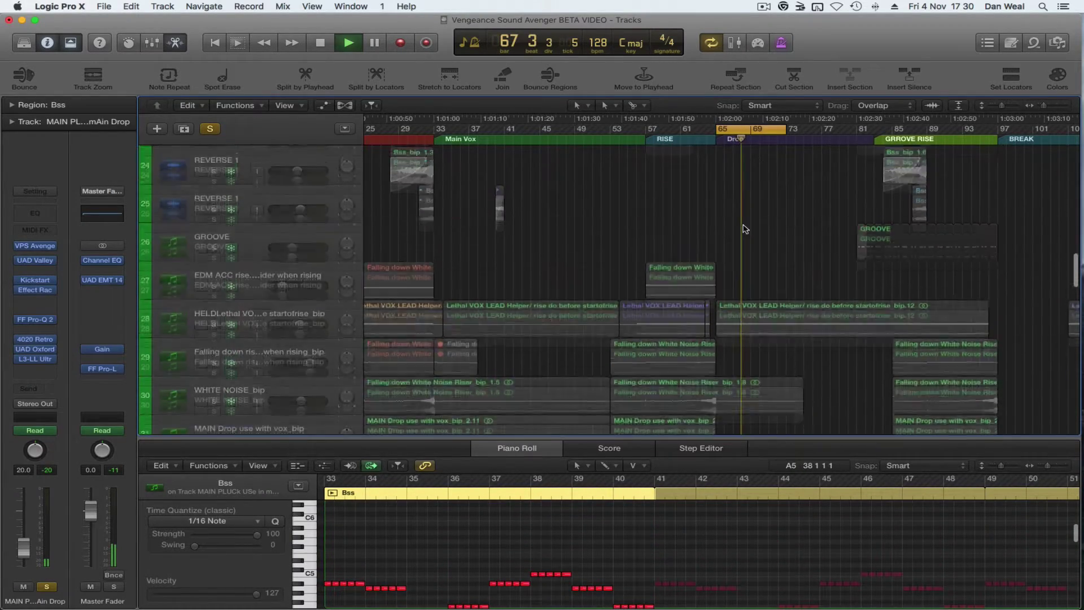
scroll(746, 229, up, 5)
click(744, 221)
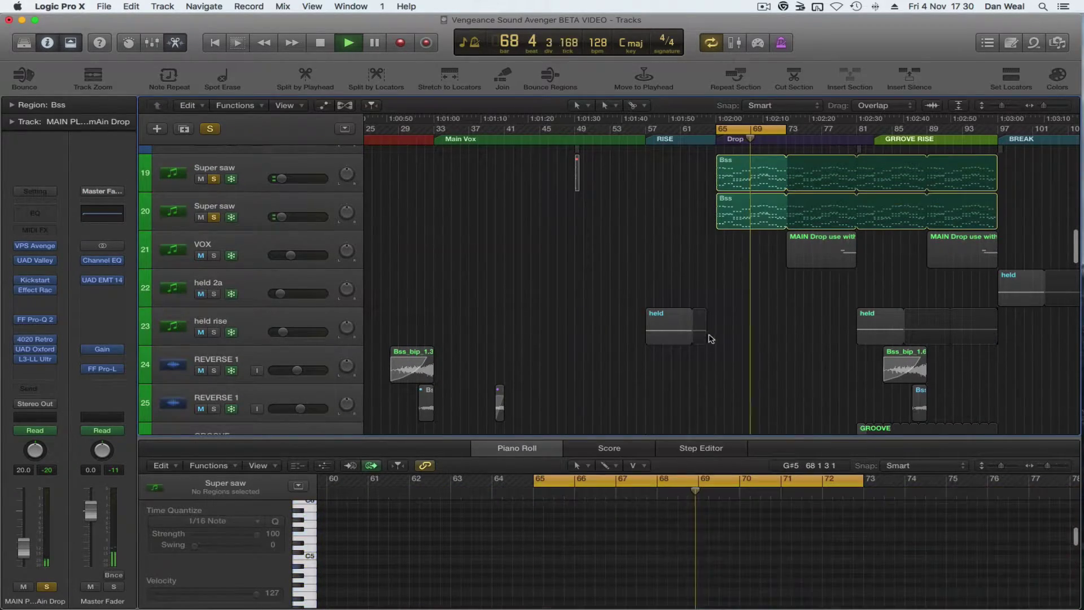
click(711, 338)
scroll(729, 316, down, 13)
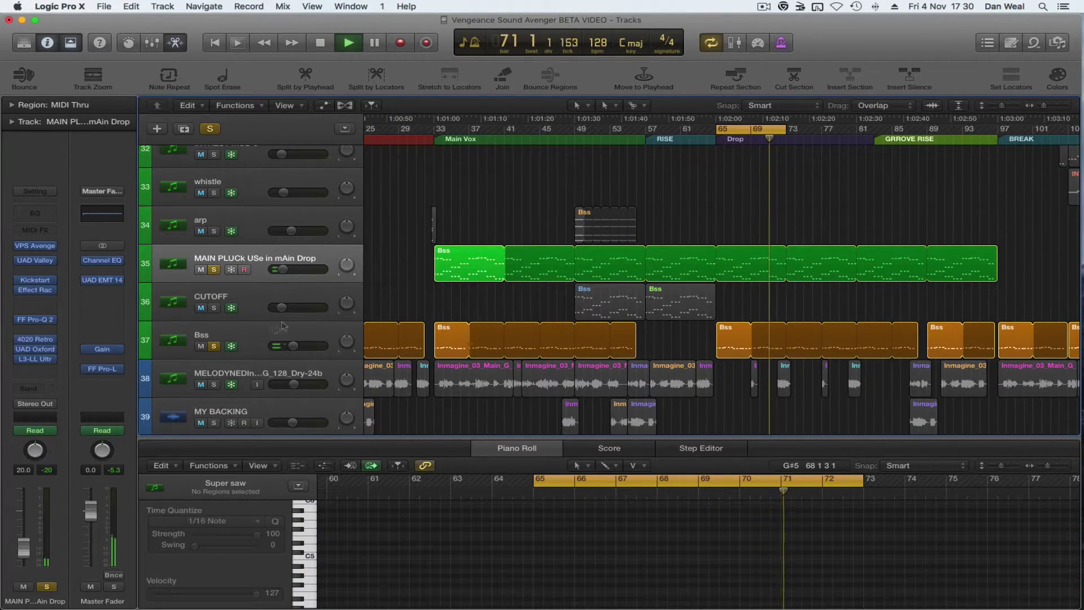
click(215, 346)
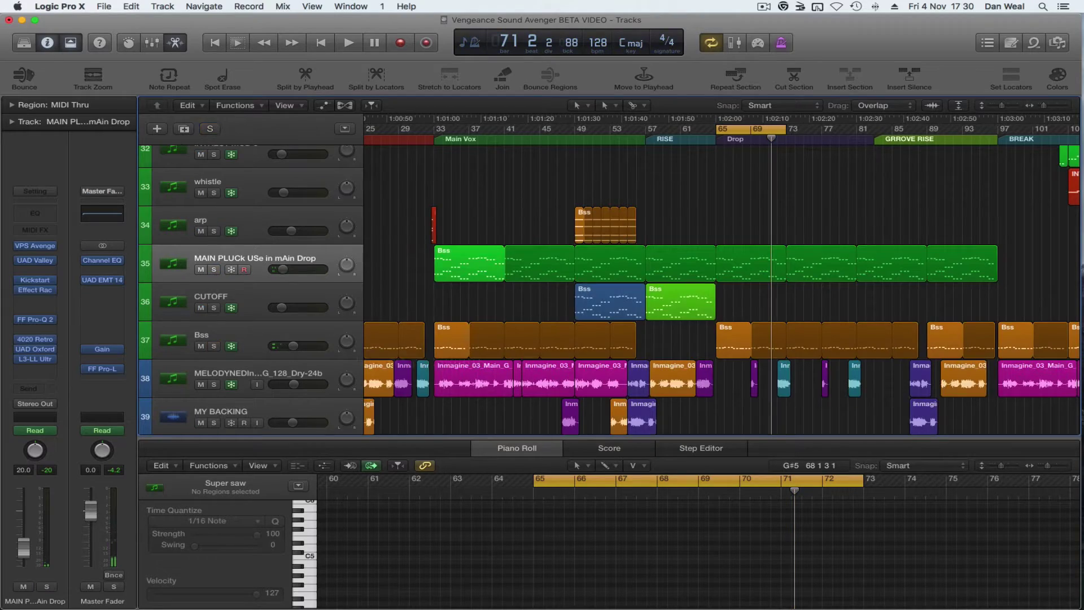
- Solo the VOX LEAD track, play the Drop section from bar 65, and examine the region's notes in the Piano Roll
scroll(579, 370, up, 17)
scroll(576, 378, up, 5)
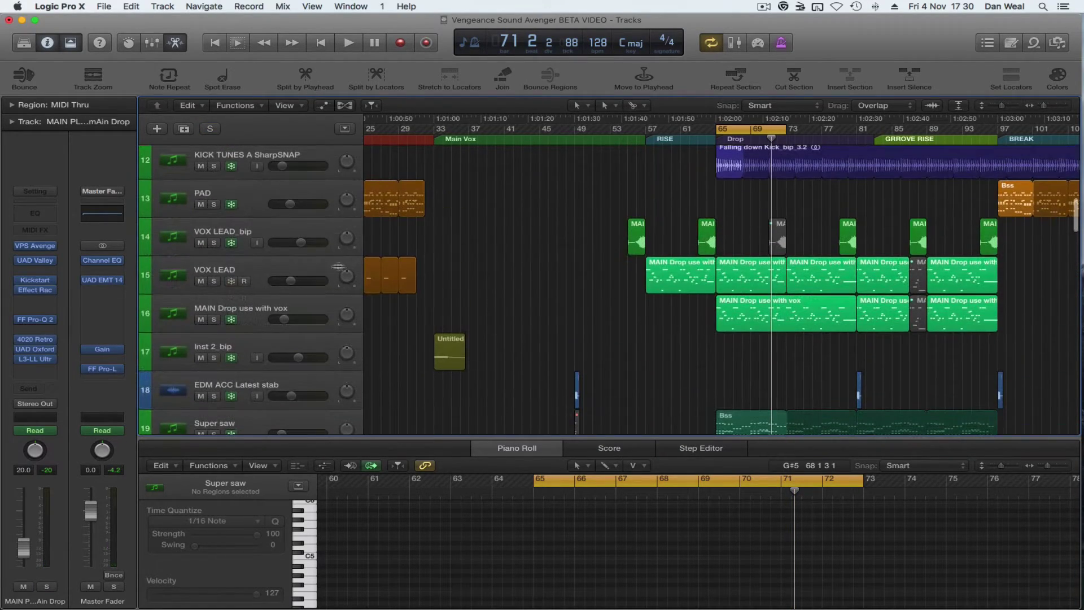
click(213, 281)
key(space)
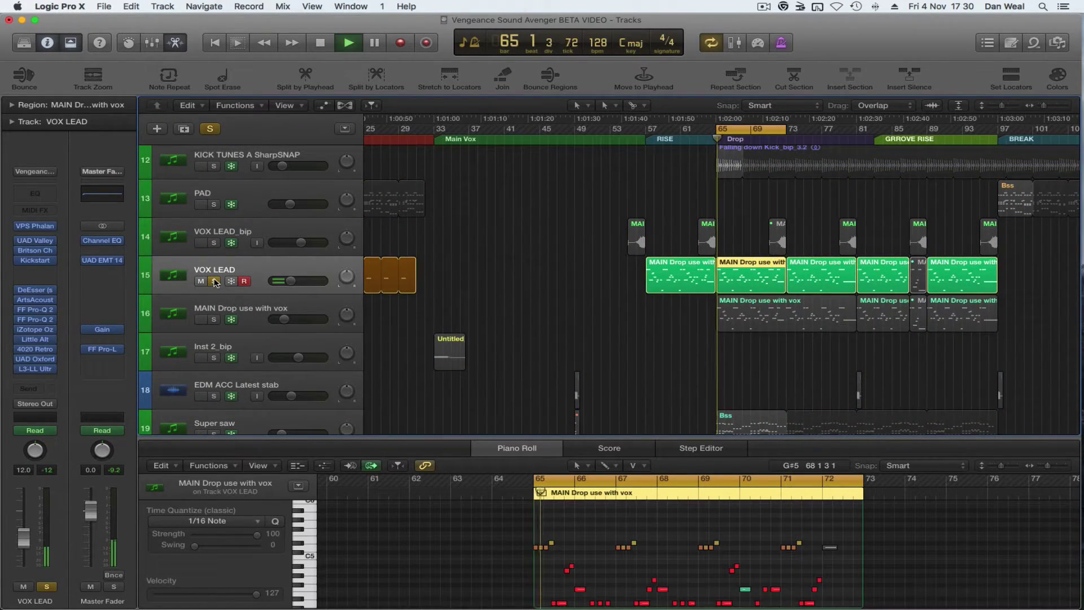
scroll(672, 548, down, 3)
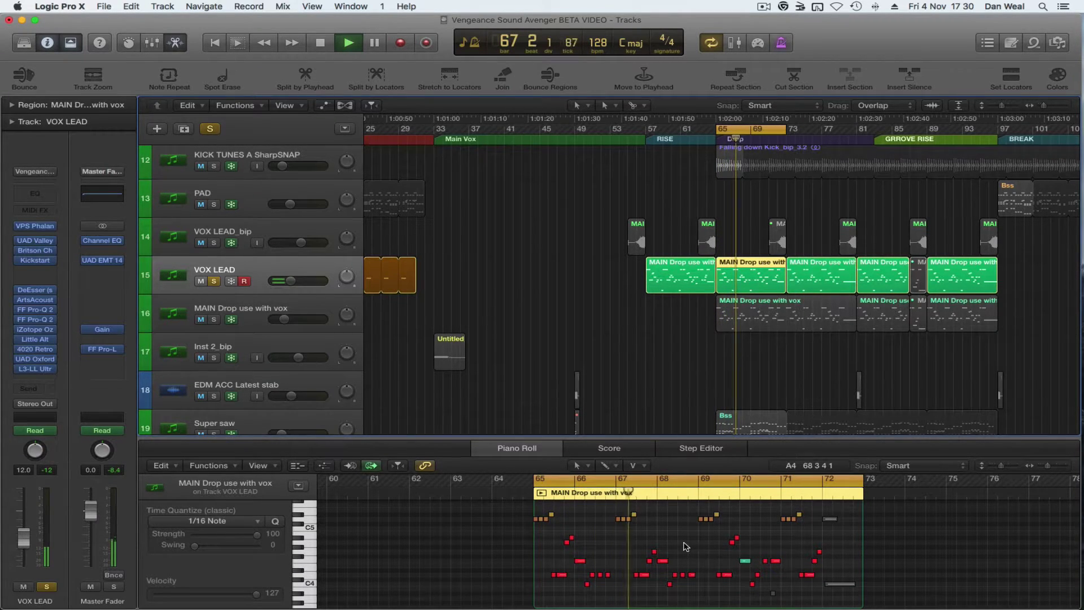
scroll(686, 582, down, 1)
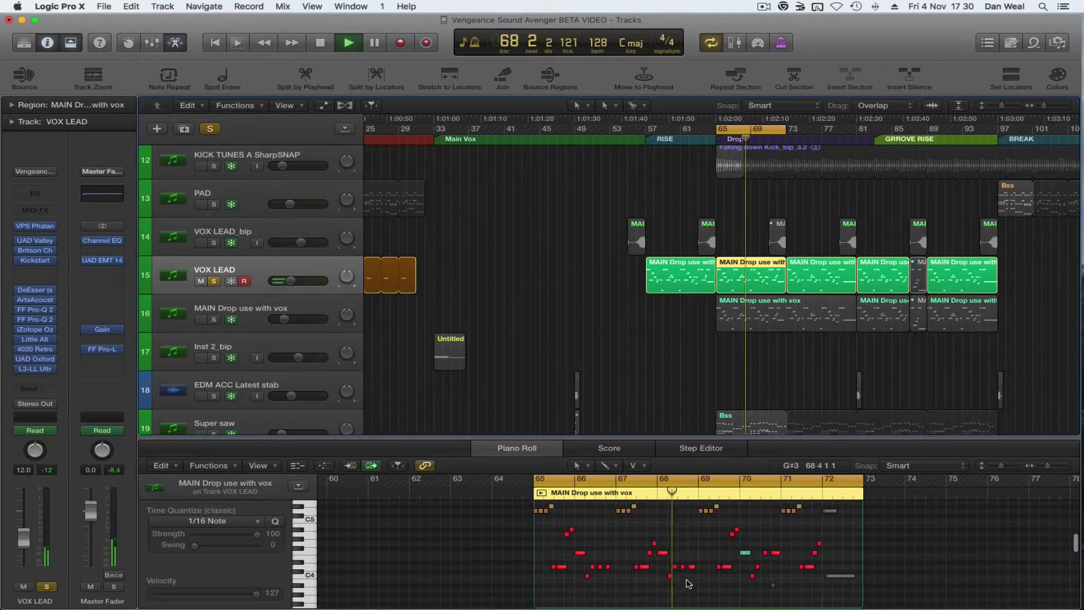
key(space)
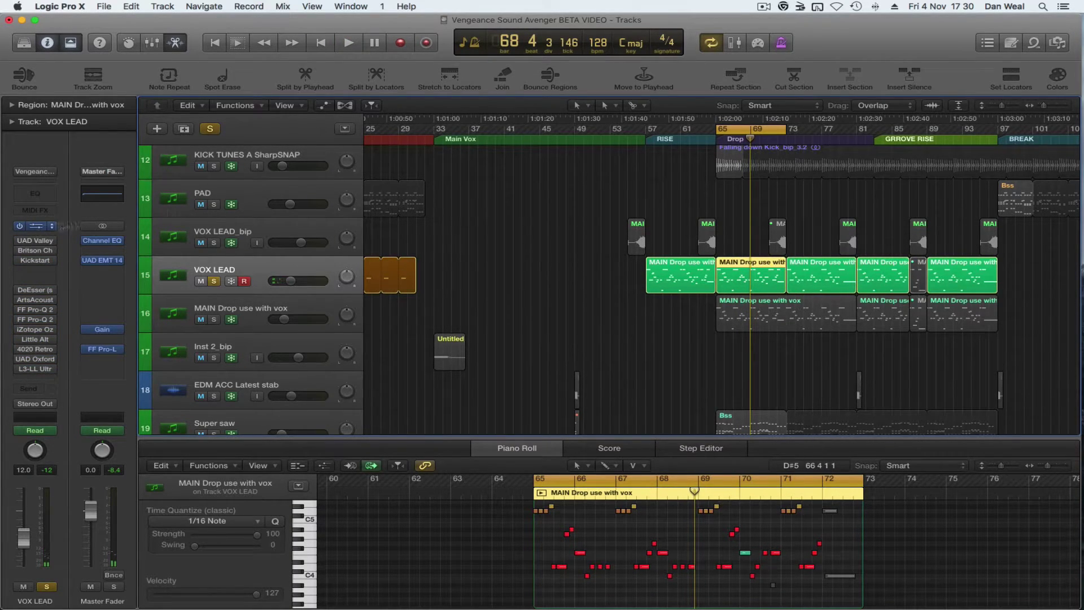
- Open the VPS Phalanx instrument on the VOX LEAD track and examine its effects list and pitch portamento settings
click(44, 230)
drag(343, 79, 375, 34)
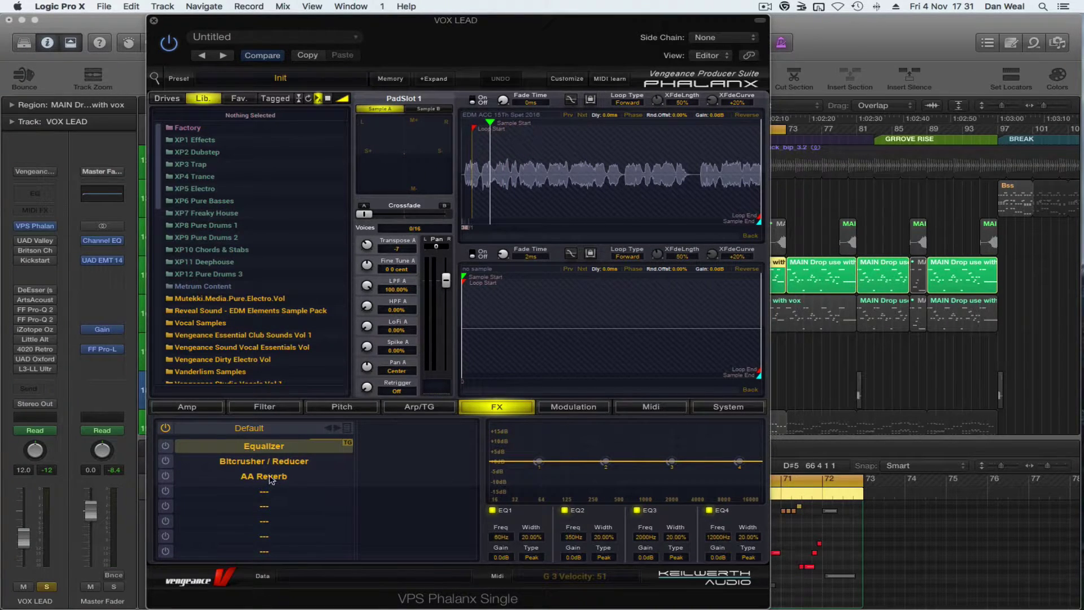
click(275, 452)
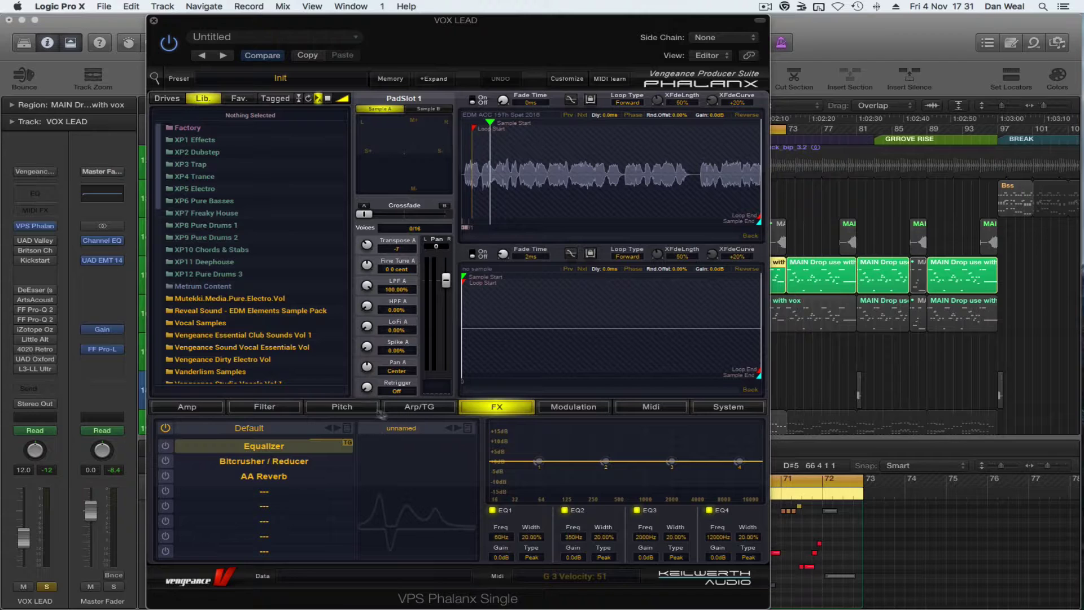
click(356, 407)
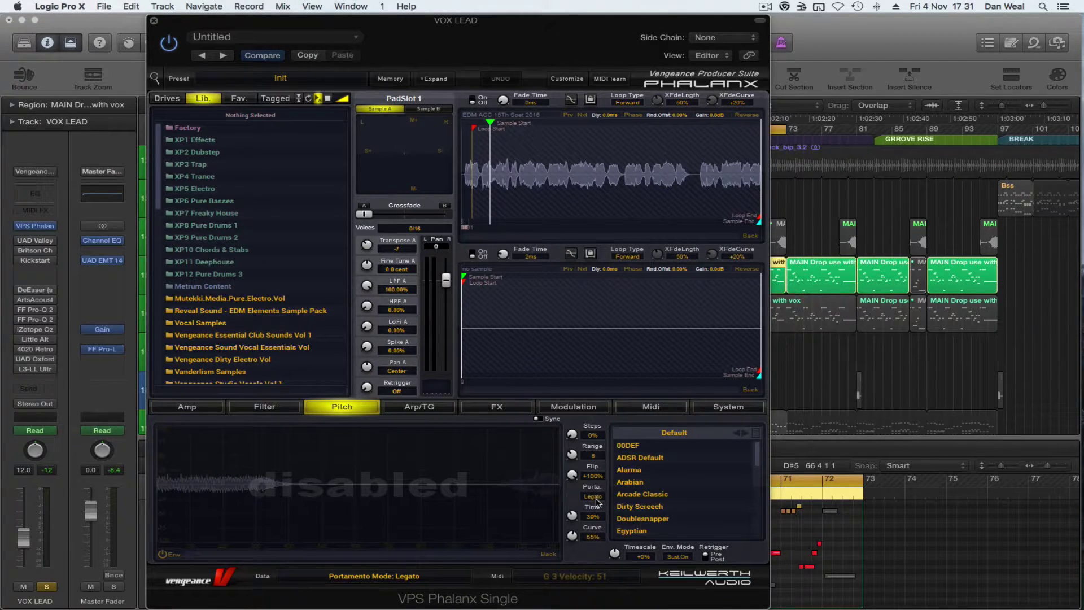
- Examine the AA Reverb and Bitcrusher / Reducer settings in the Phalanx effects section and close the instrument
click(515, 407)
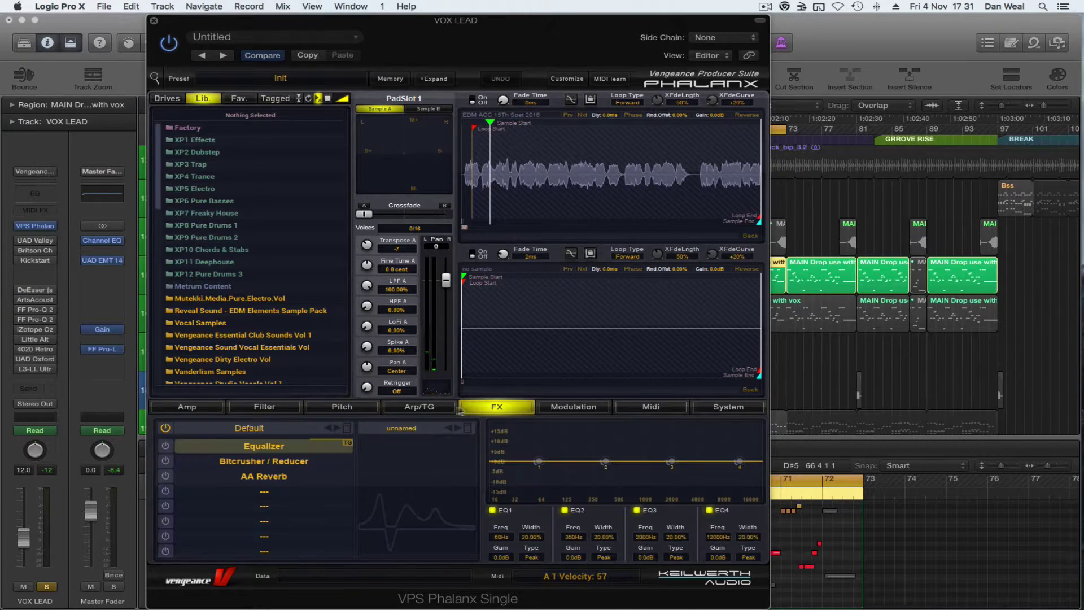
click(279, 478)
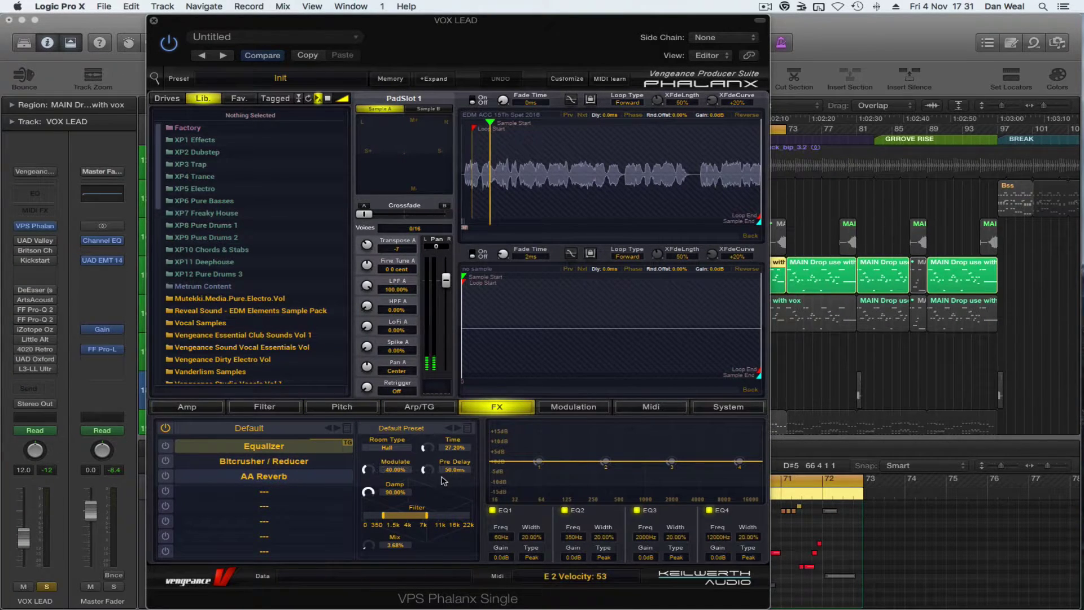
click(273, 465)
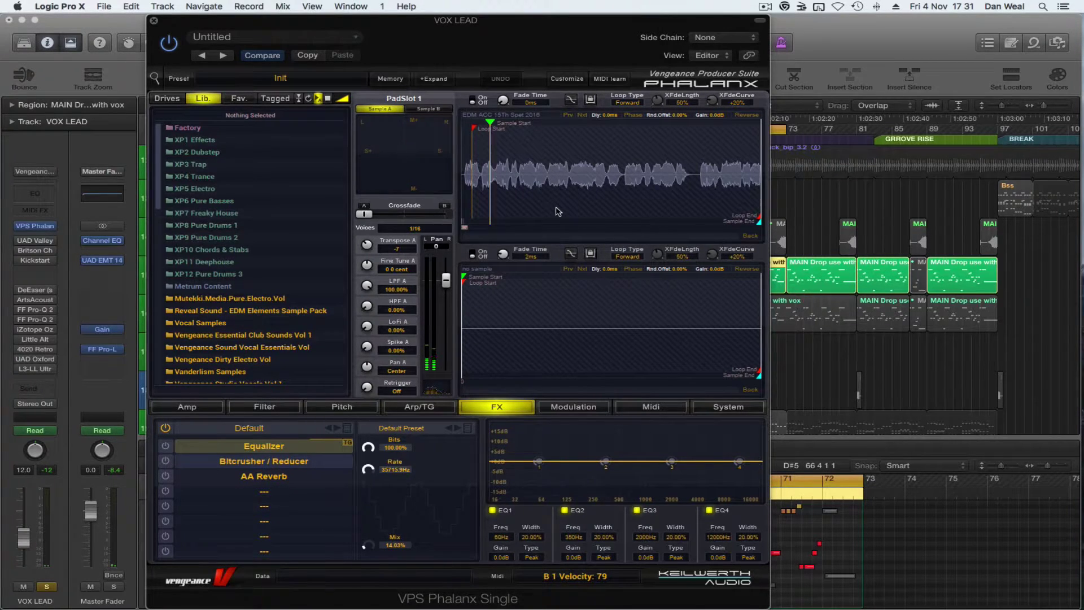
click(154, 20)
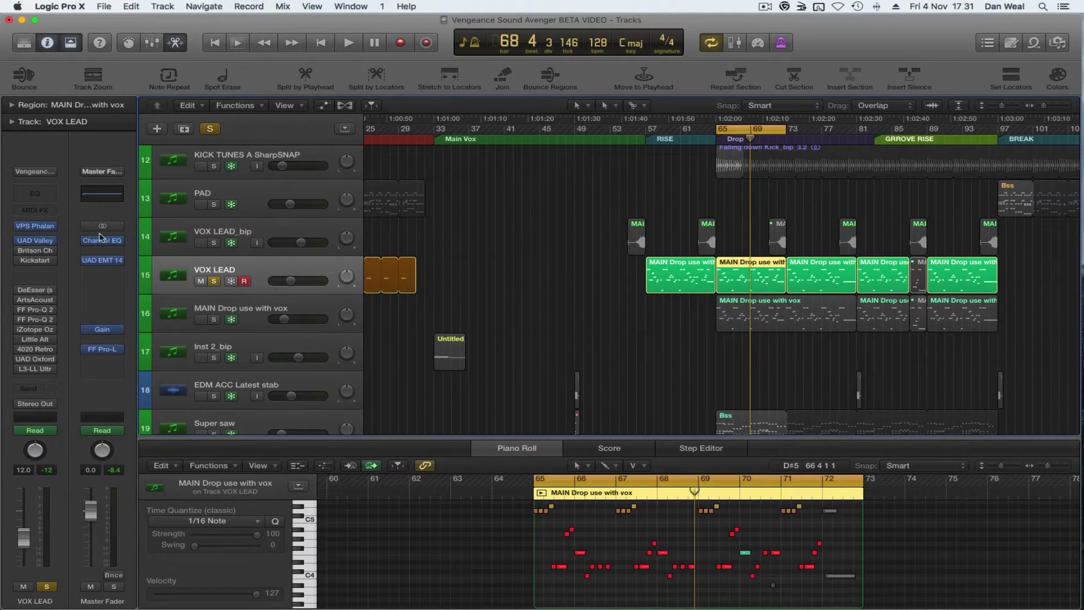
- Play the Drop section and inspect VOX LEAD's UAD Valley People Dyna-mite, Britson Channel and Kickstart inserts, closing each one
click(41, 243)
key(space)
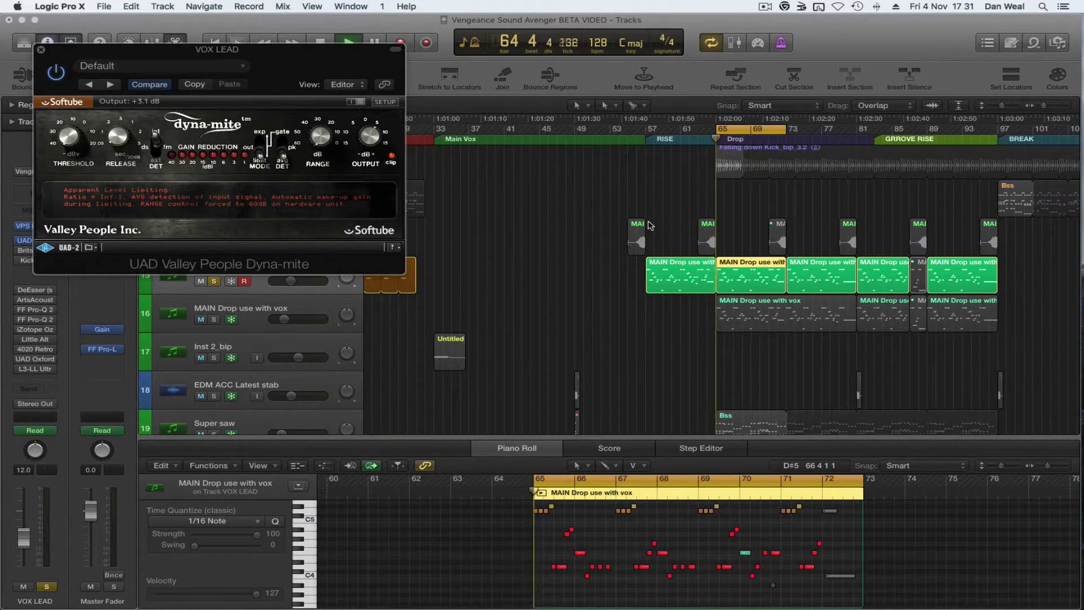
click(41, 50)
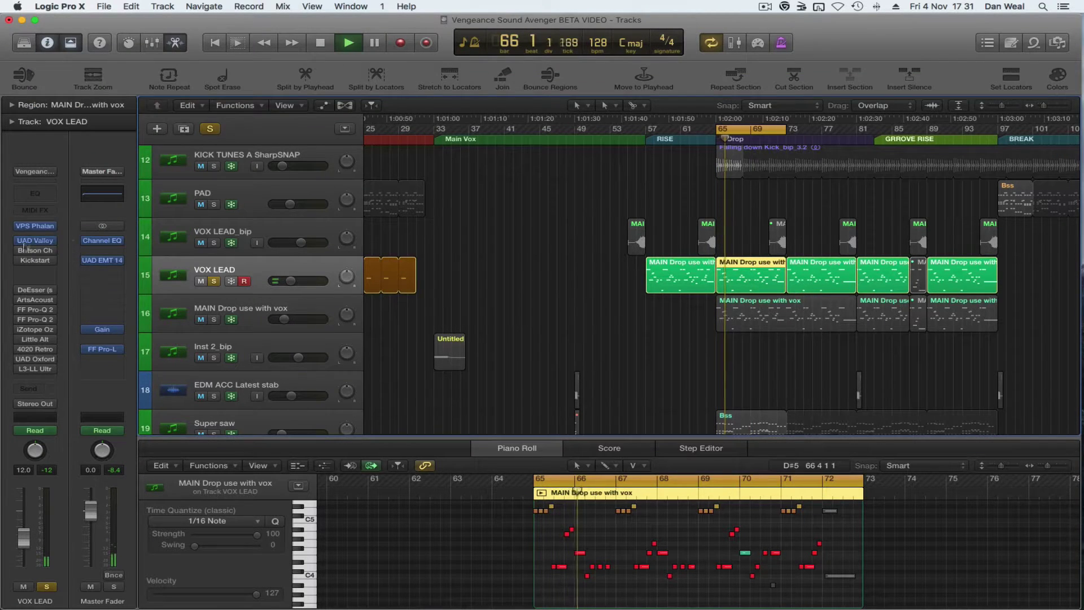
click(25, 251)
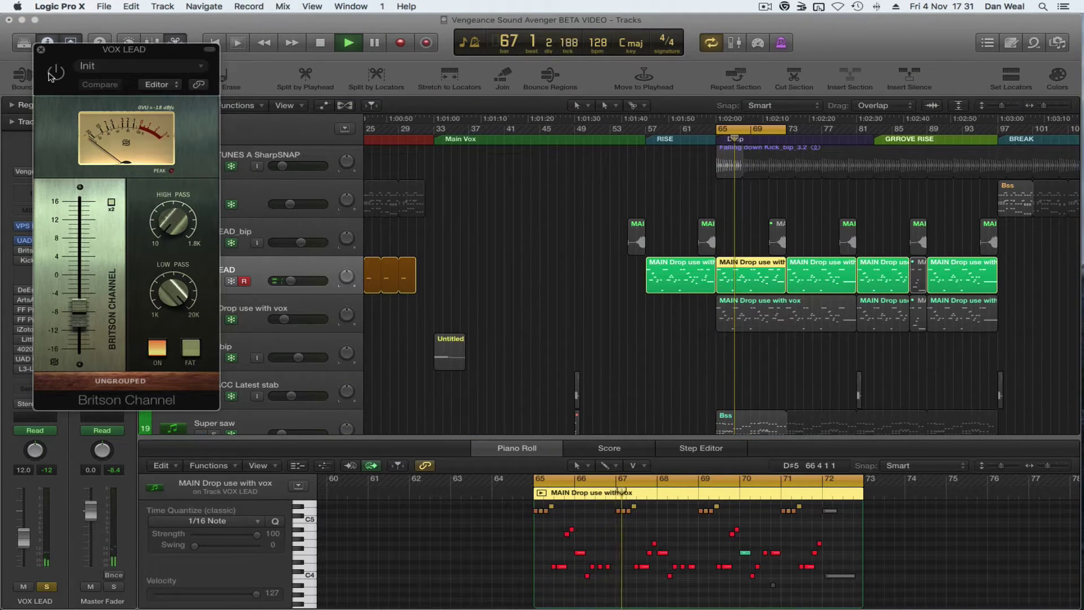
click(41, 50)
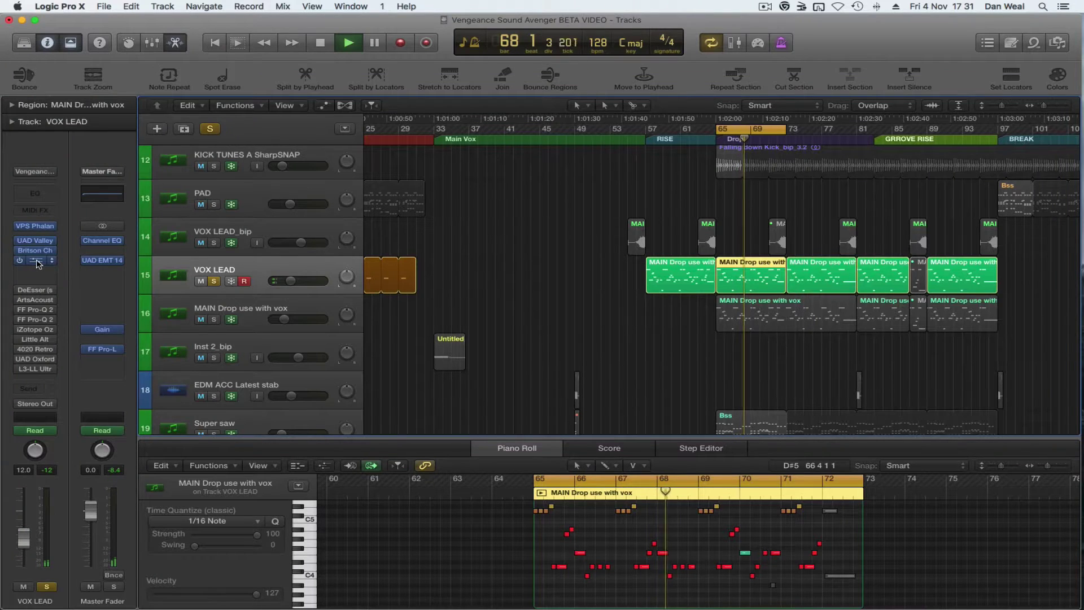
click(23, 260)
click(40, 50)
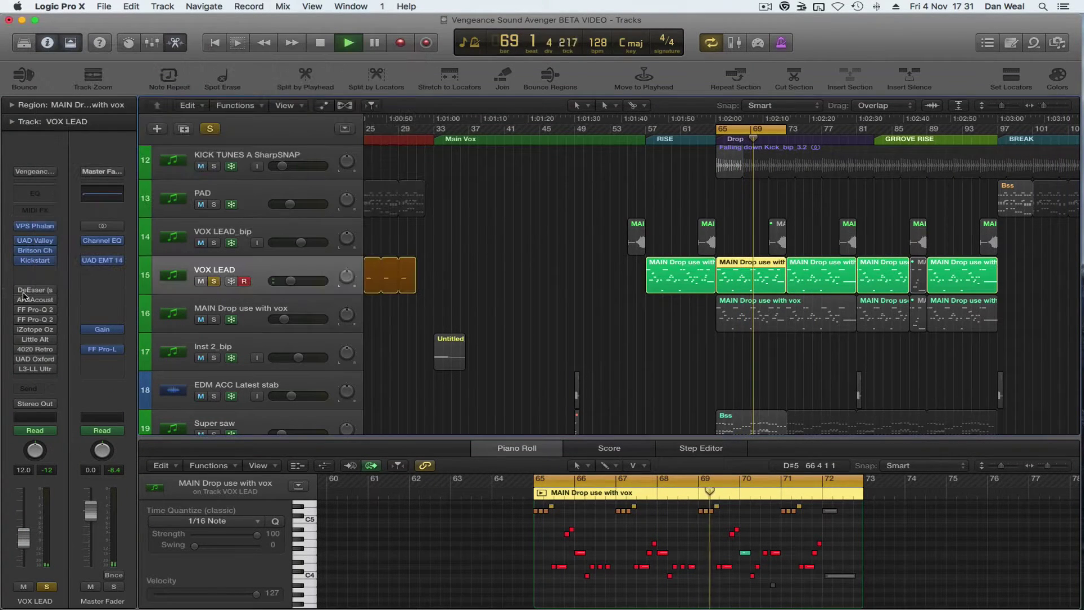
- Inspect the DeEsser on VOX LEAD, monitor its side chain briefly, return monitoring to Audio and close it
click(25, 290)
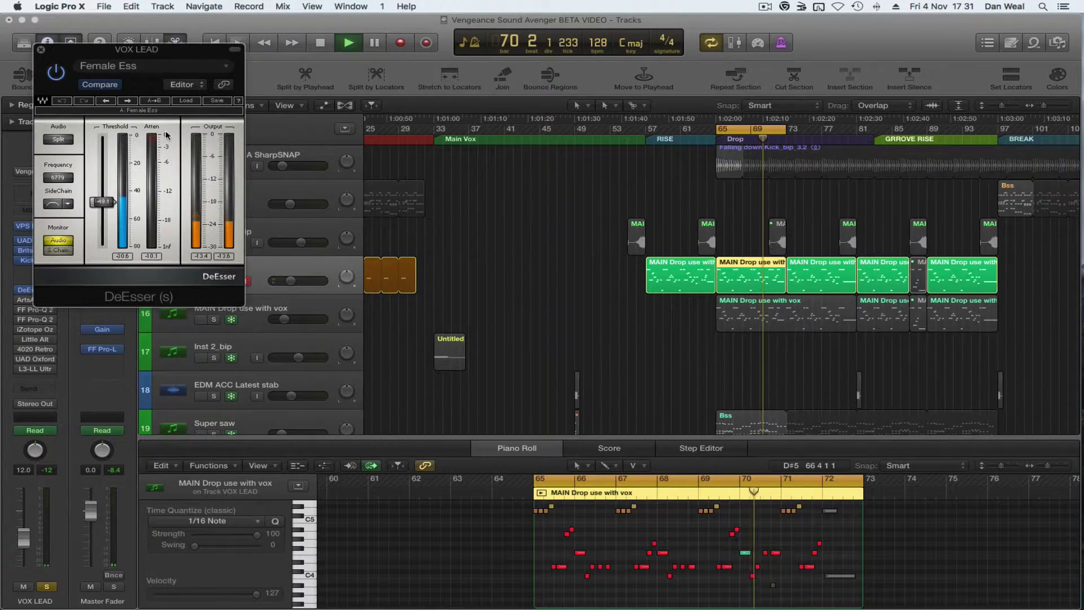
click(59, 250)
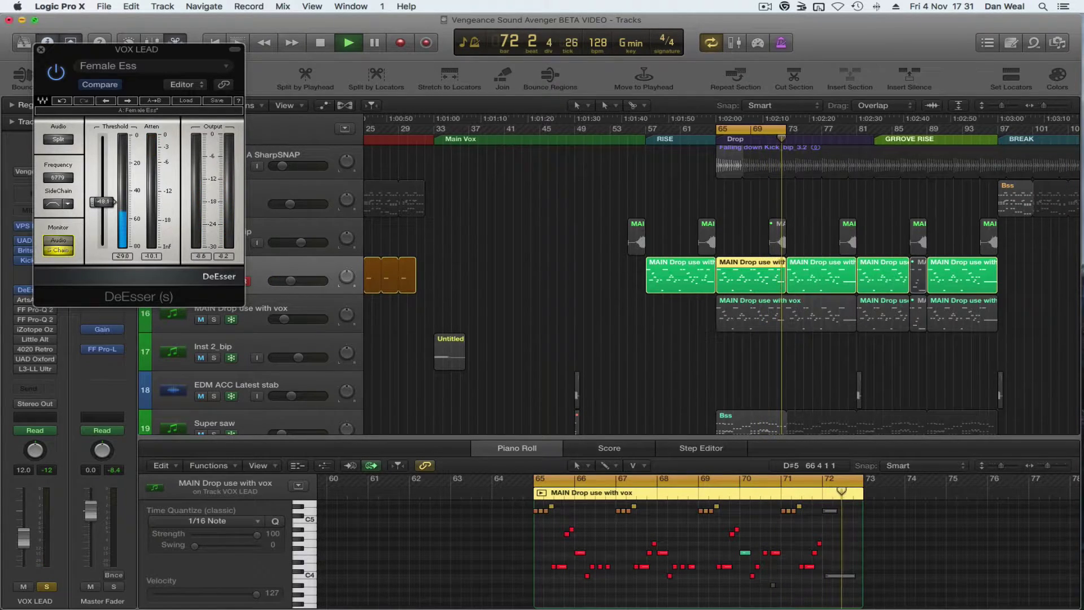
click(59, 240)
click(40, 50)
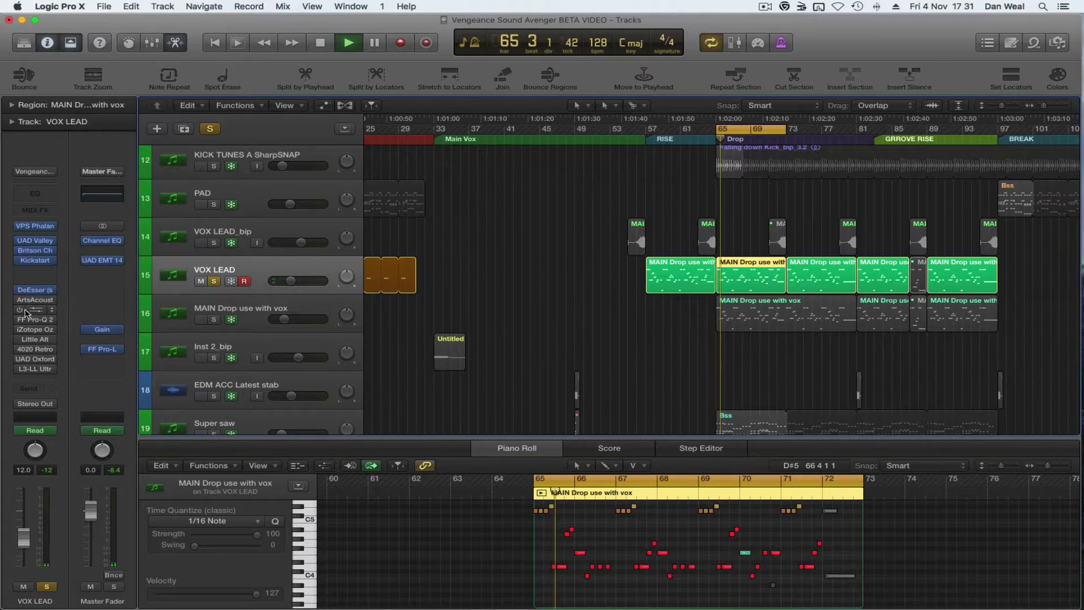
- Examine the ArtsAcoustic Reverb settings on VOX LEAD and close the plug-in
click(24, 300)
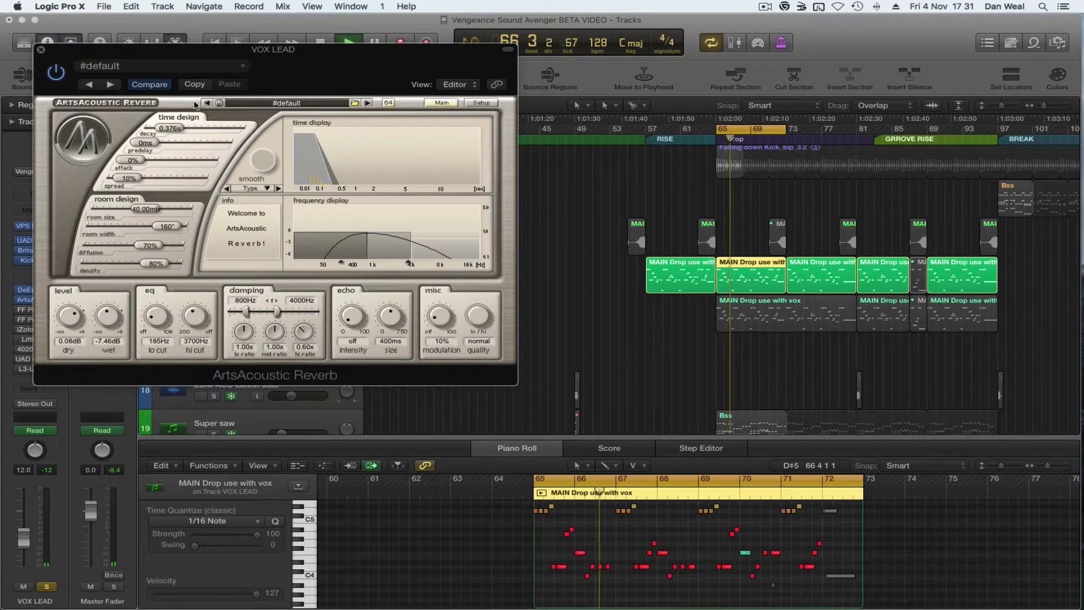
click(42, 53)
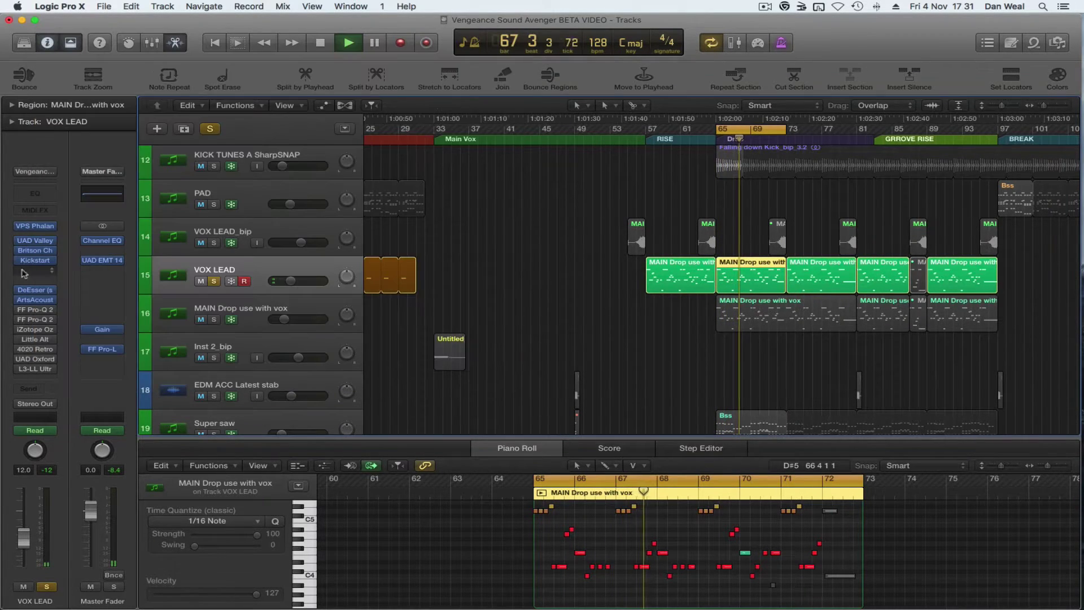
click(52, 309)
click(87, 276)
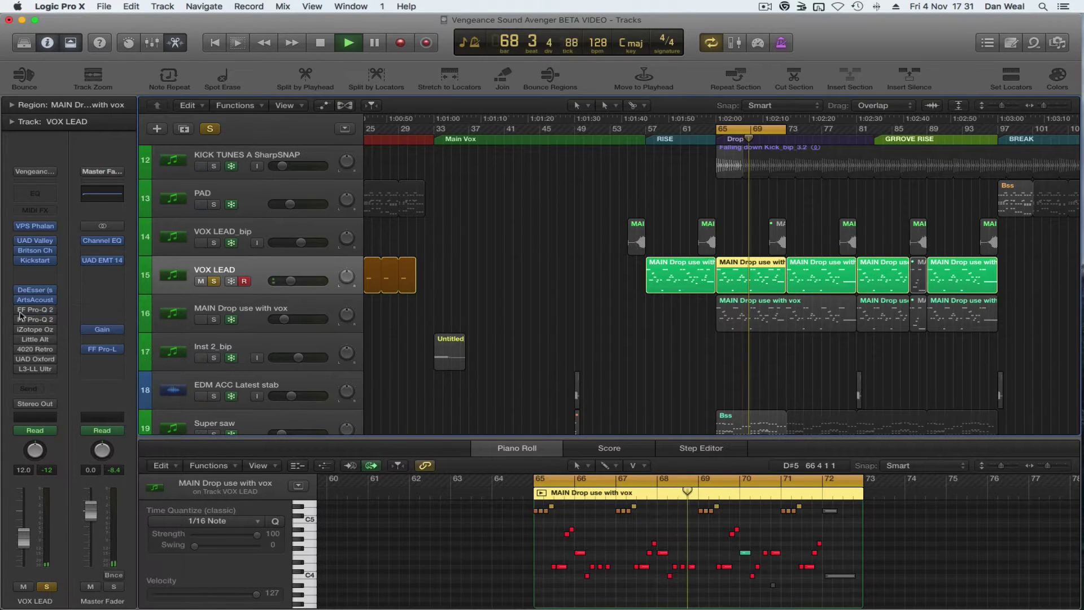
- Examine the low cut in VOX LEAD's first FF Pro-Q 2 and the curve in its second, moving the second clear of the track list
click(32, 310)
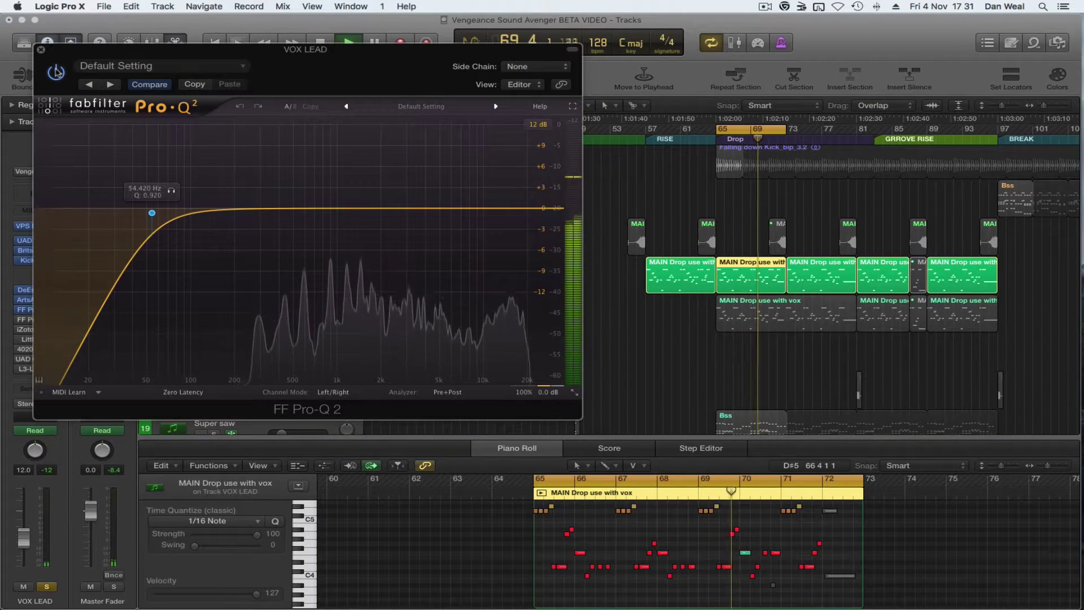
click(41, 49)
click(35, 320)
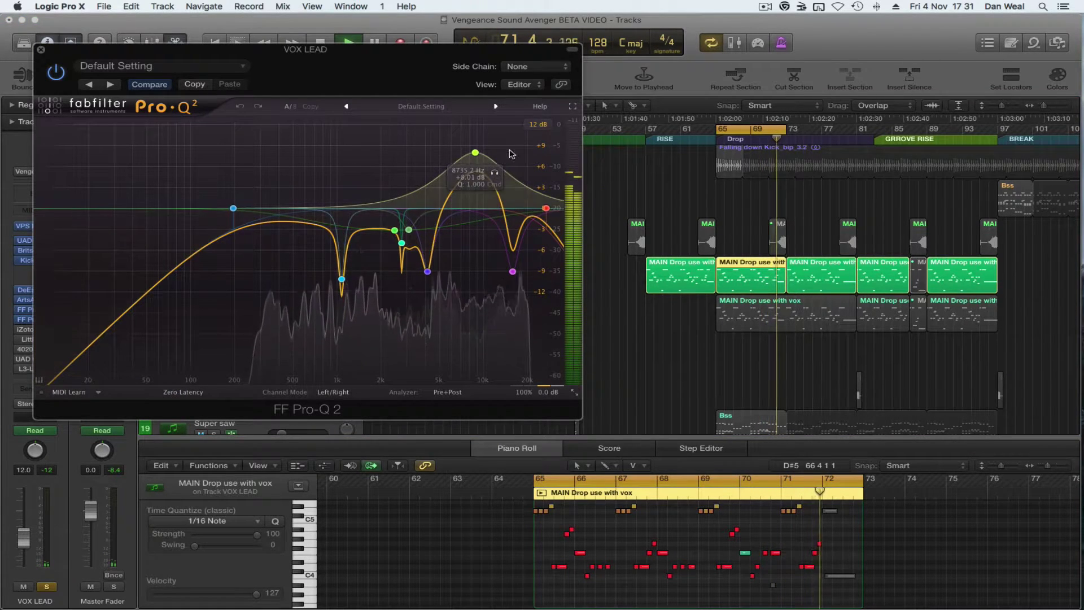
mouse_move(478, 162)
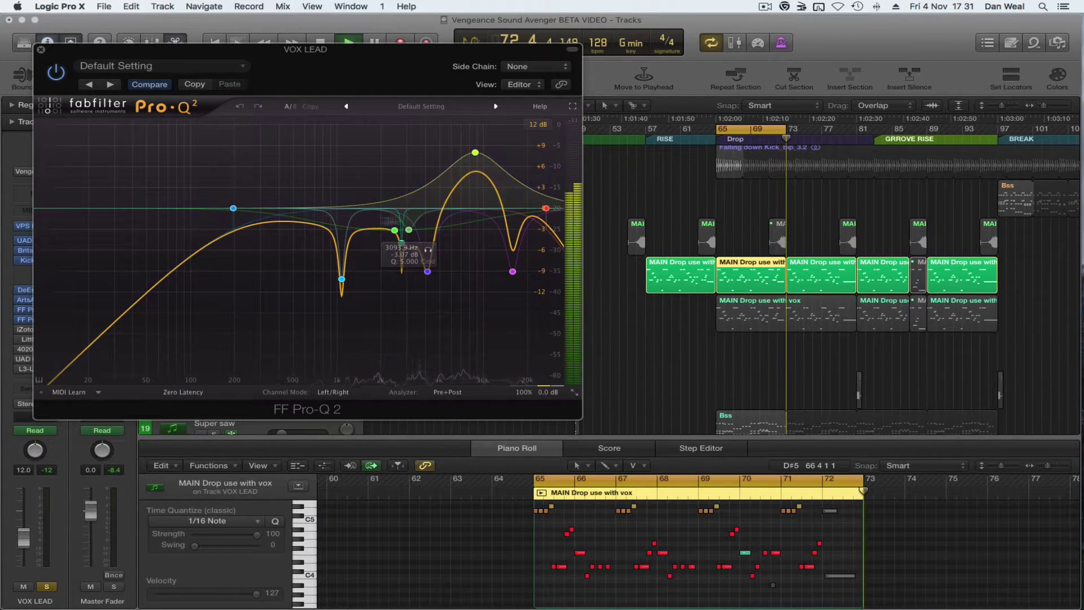
drag(294, 52, 805, 134)
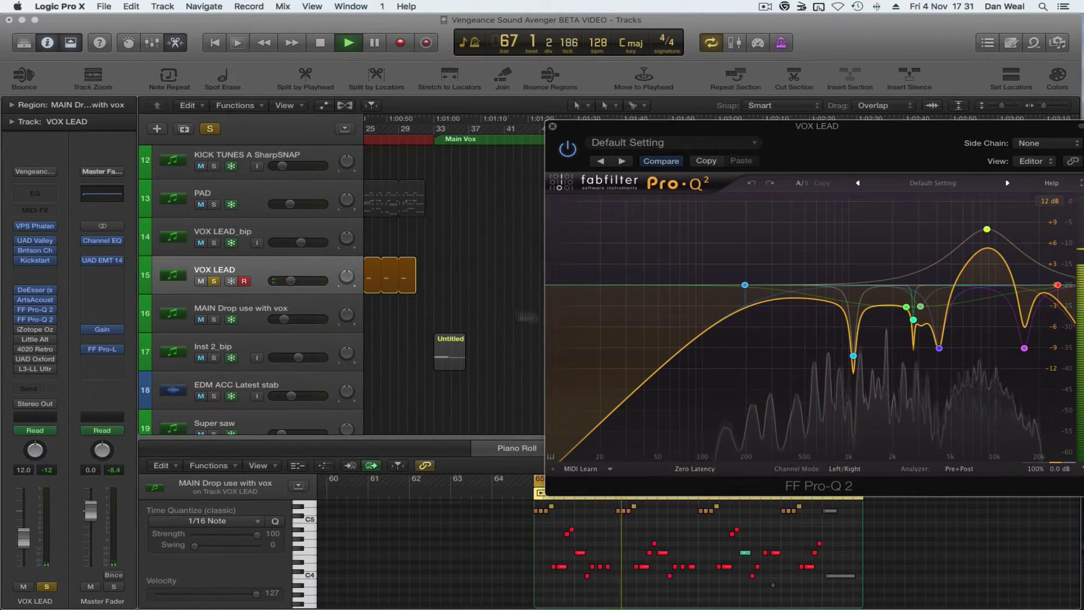
- Compare VOX LEAD in solo and in the full mix with the second FF Pro-Q 2 bypassed and active, then close the EQ and stop playback
click(214, 281)
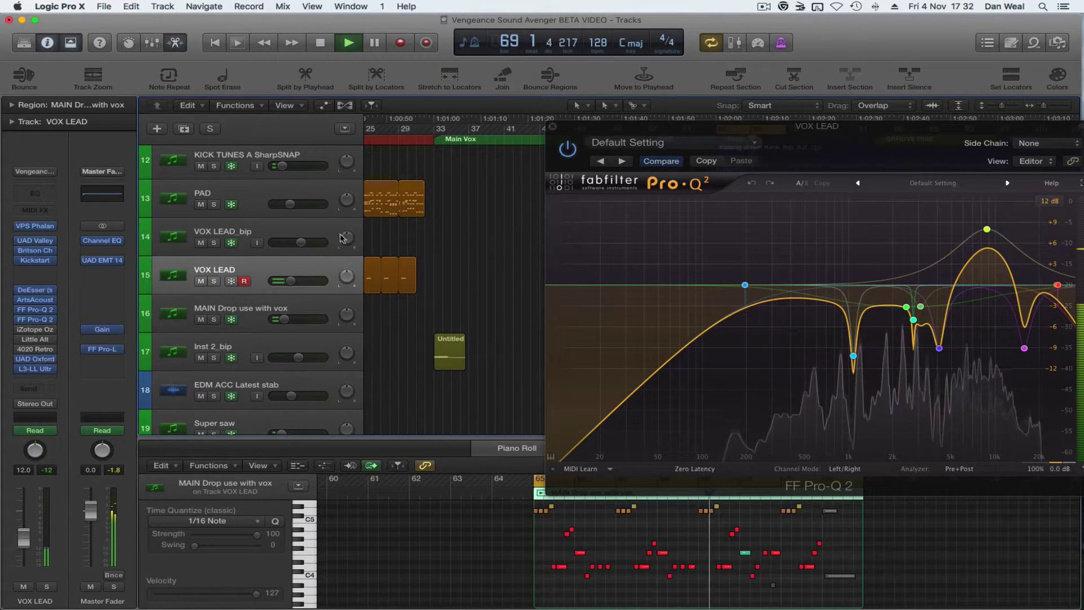
click(214, 281)
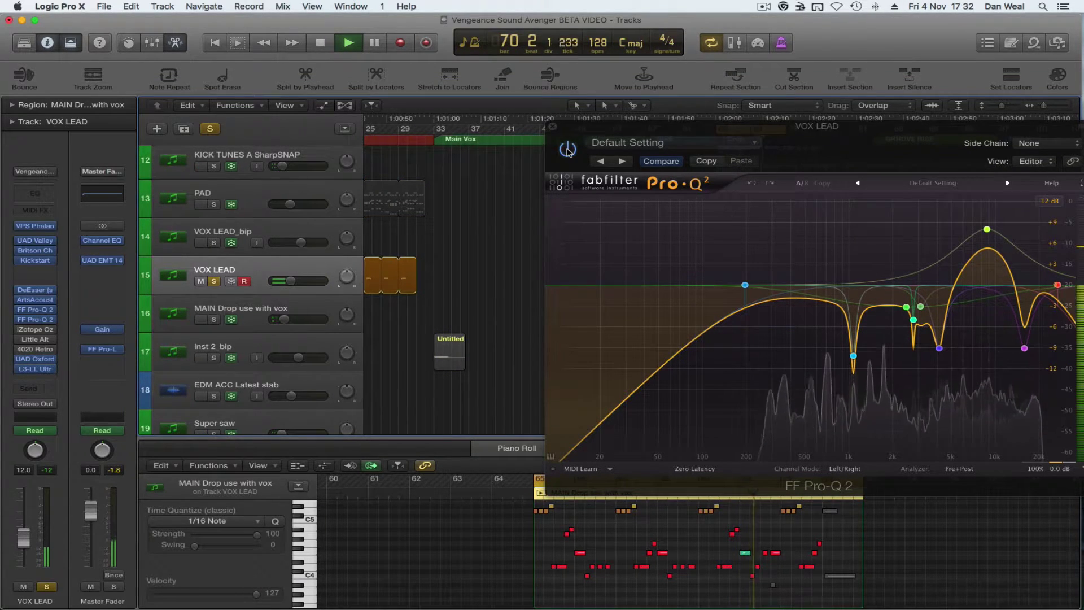
click(214, 281)
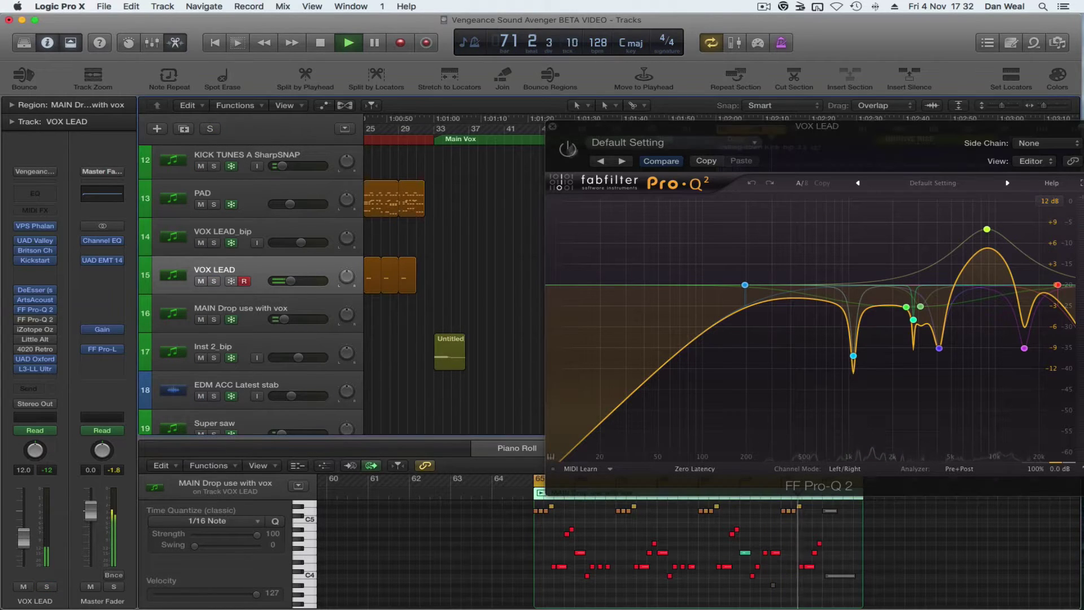
click(554, 128)
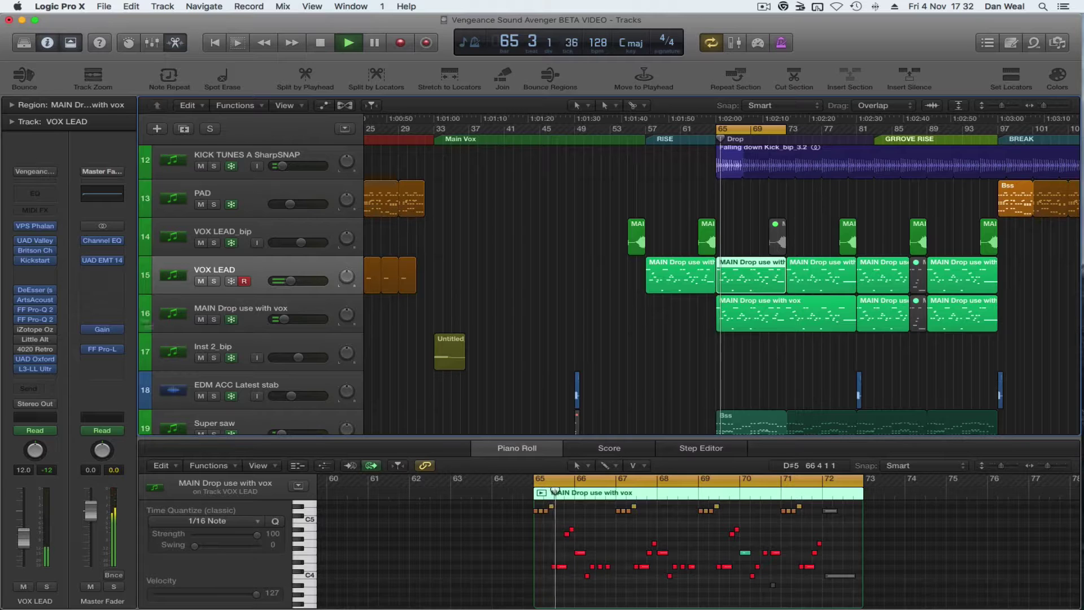
key(space)
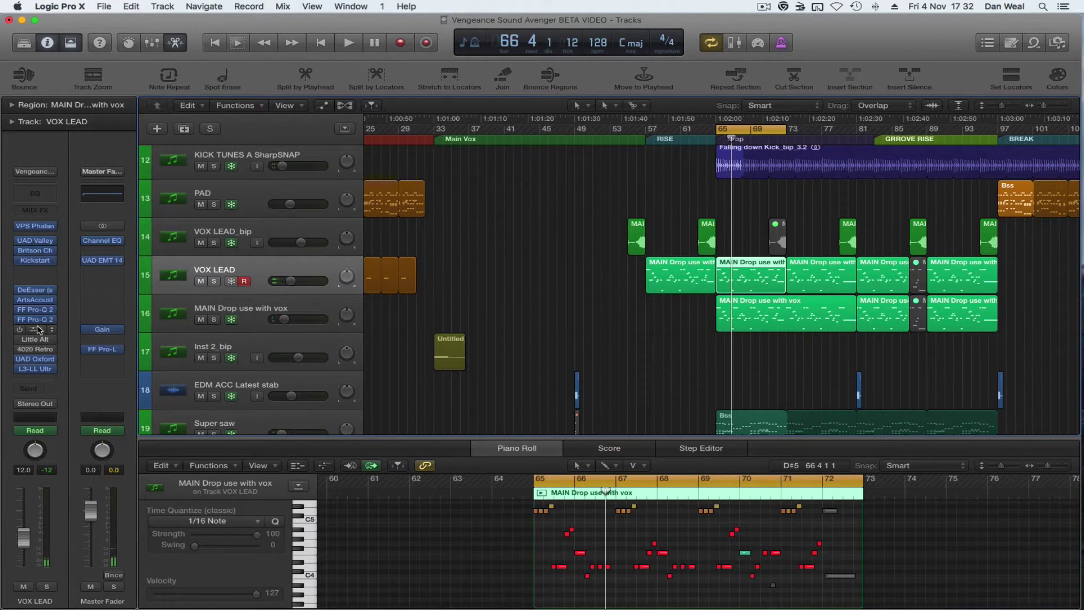
- Open VOX LEAD's iZotope Ozone 7 Dynamic EQ, play the Drop to watch its band 4 cut react, and close it
click(34, 329)
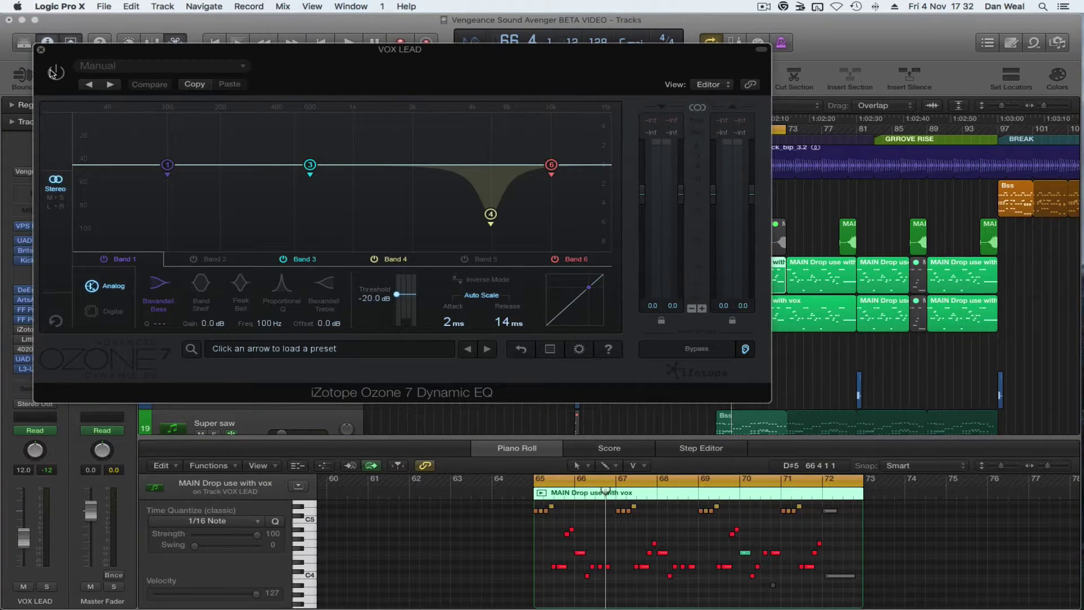
key(space)
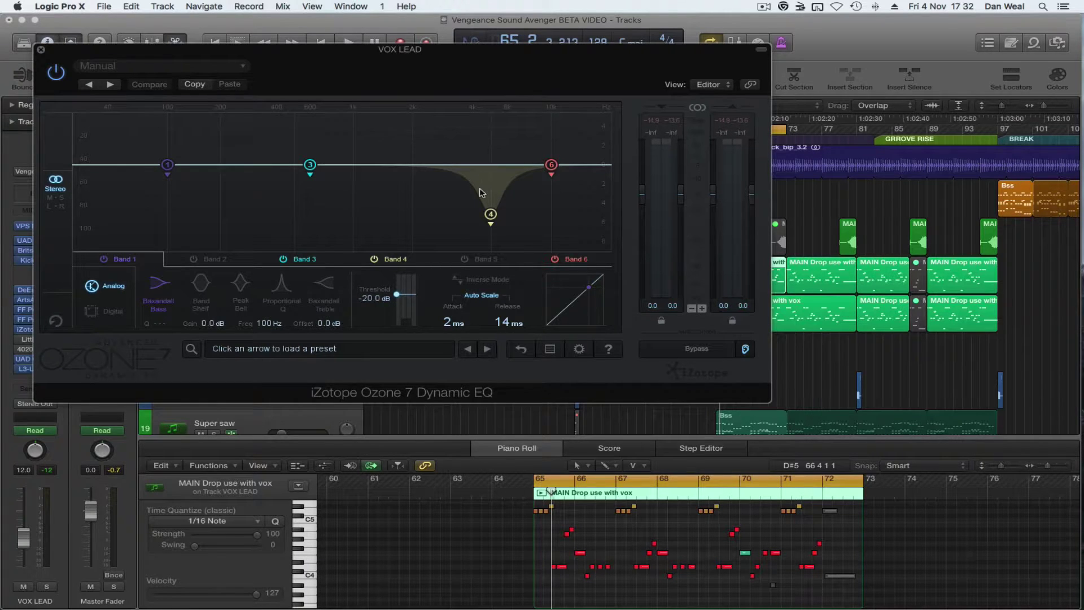
key(space)
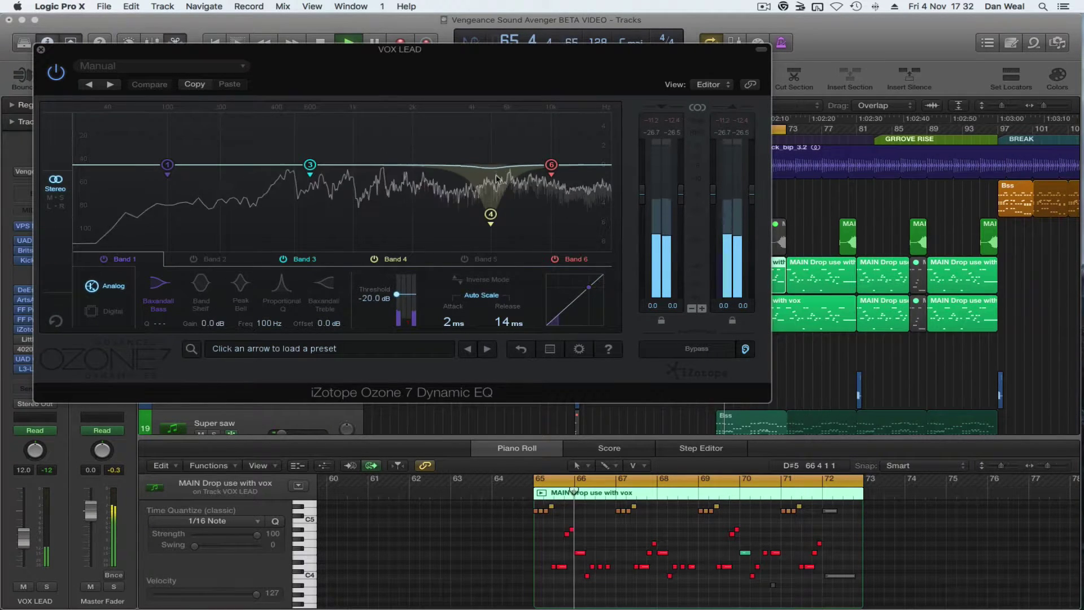
key(space)
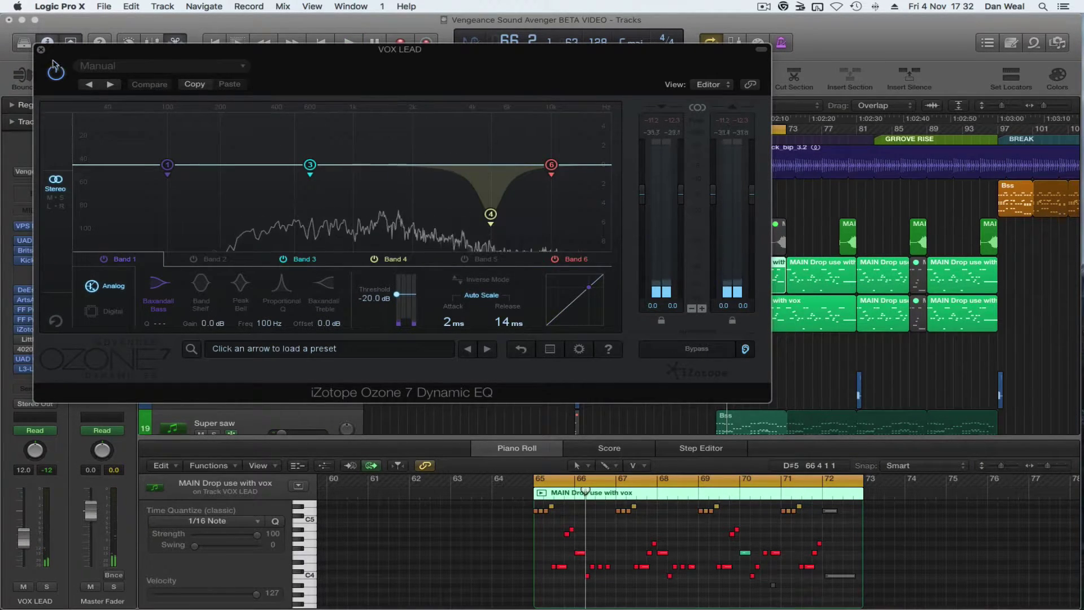
click(41, 50)
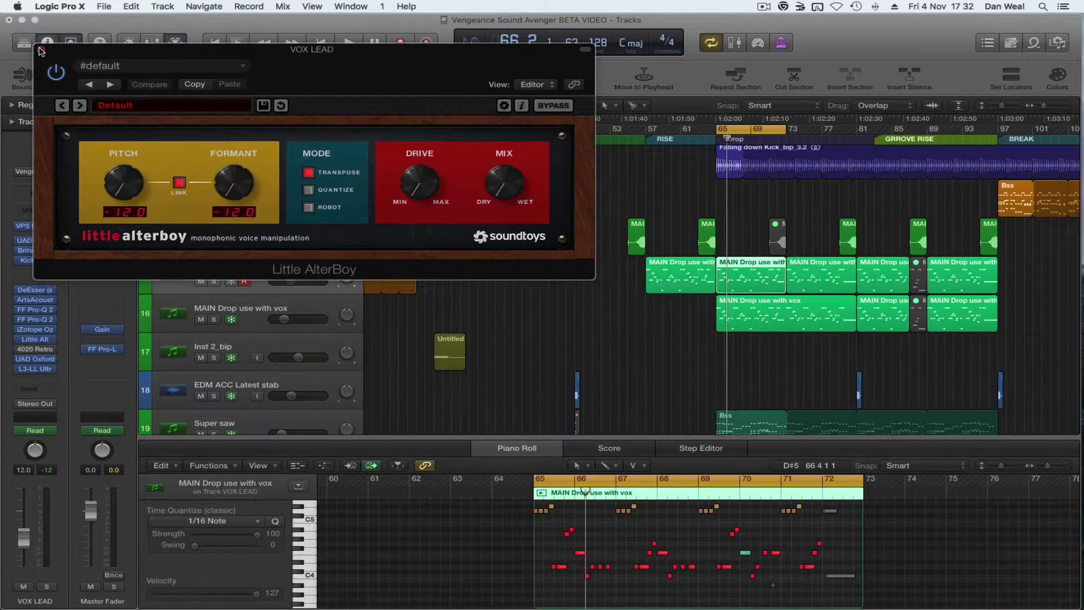
- Examine the Little AlterBoy, 4020 Retro EQ and UAD Oxford Inflator settings on VOX LEAD, closing each plug-in
click(41, 51)
click(42, 353)
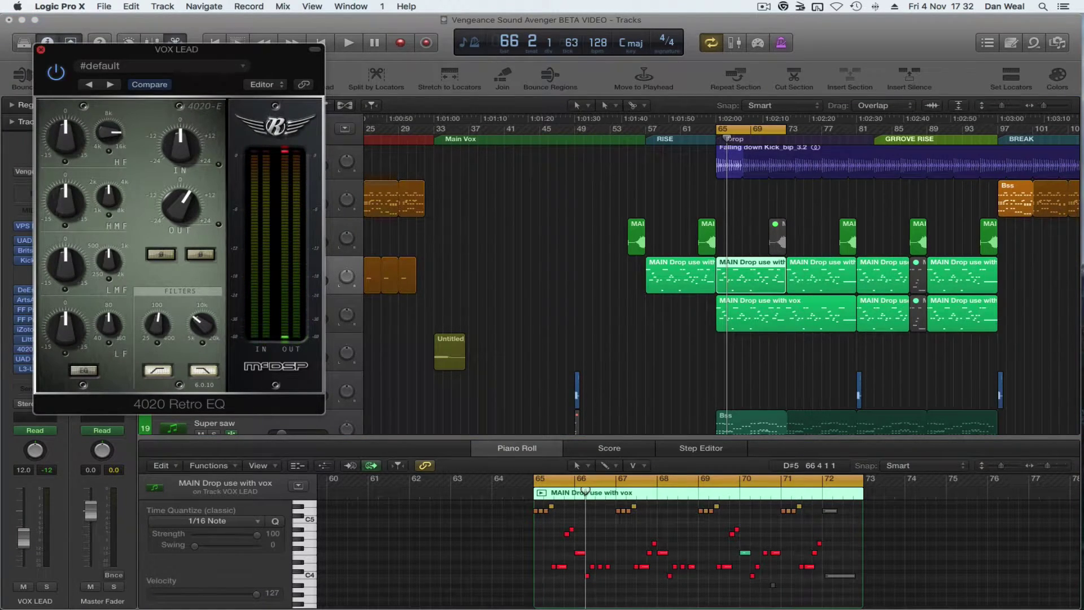
click(40, 50)
click(35, 359)
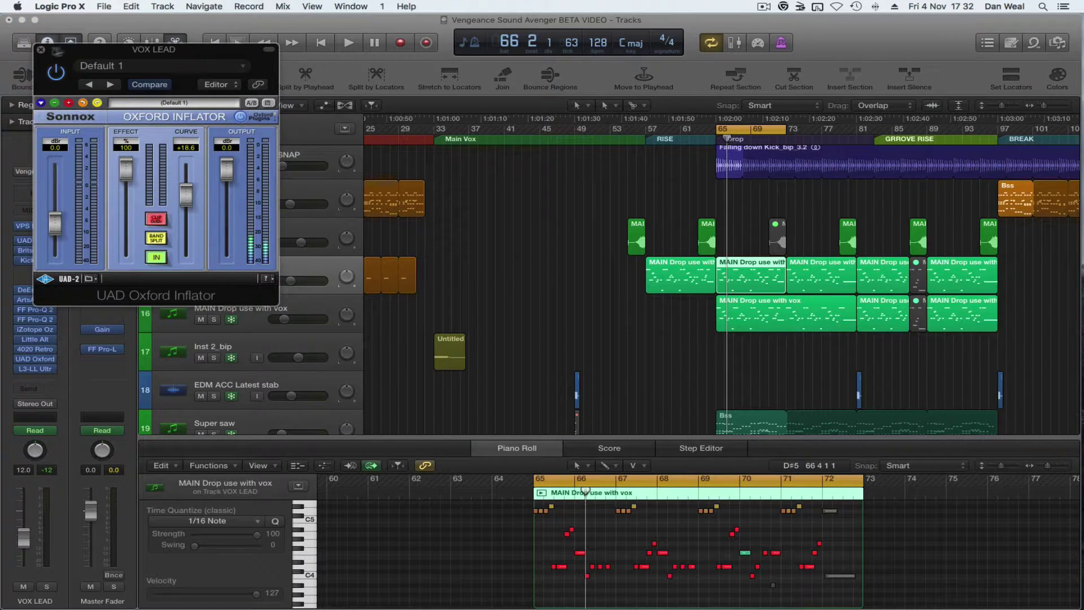
click(41, 50)
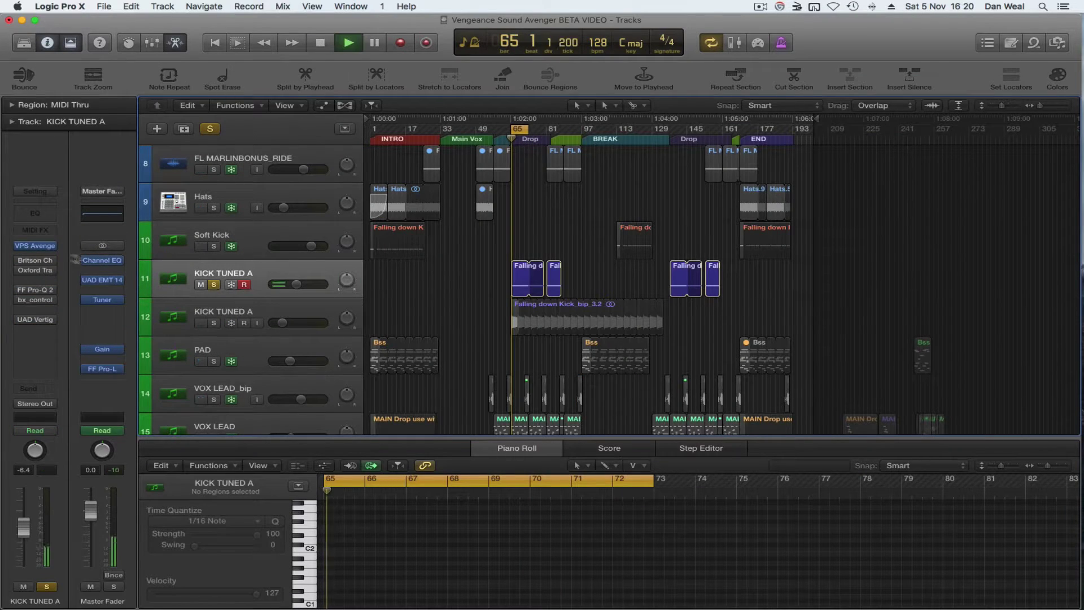
- Examine the drum kit, drum sequence and Bassdrum pitch in KICK TUNED A's VPS Avenger
click(35, 246)
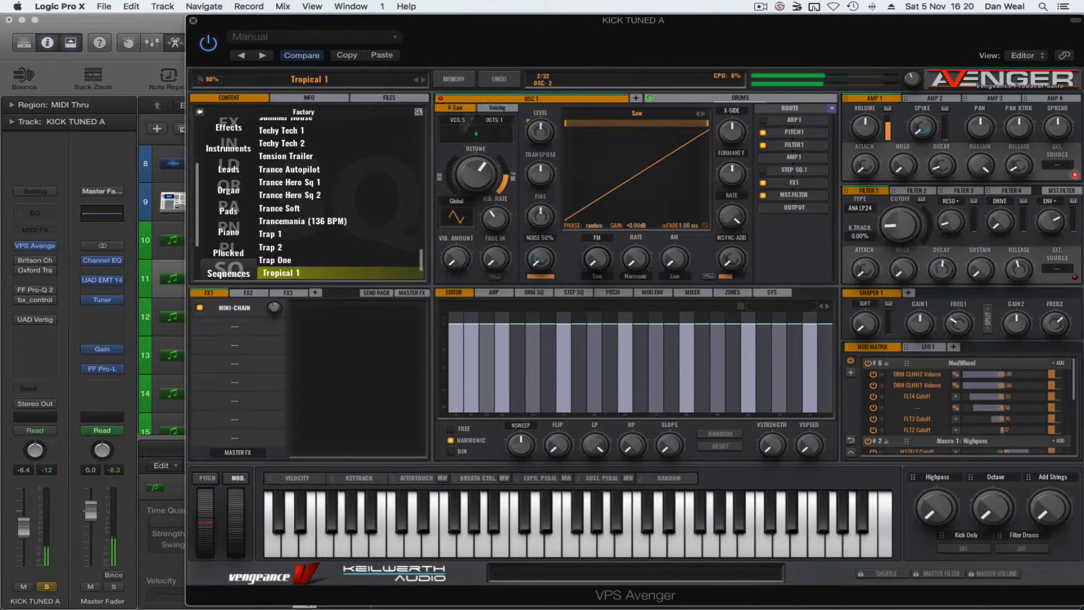
click(738, 100)
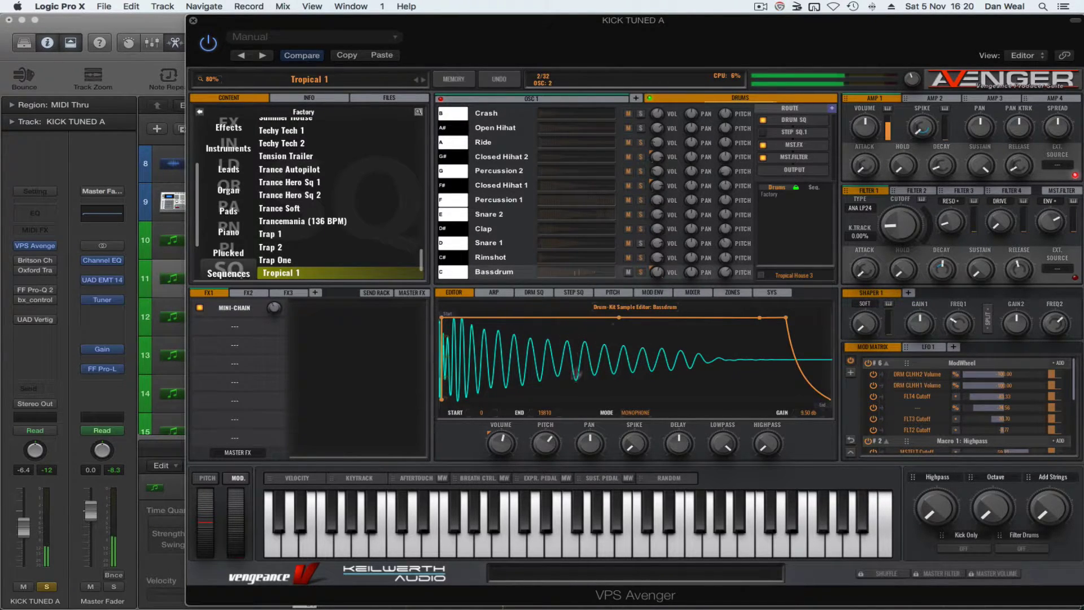
click(536, 292)
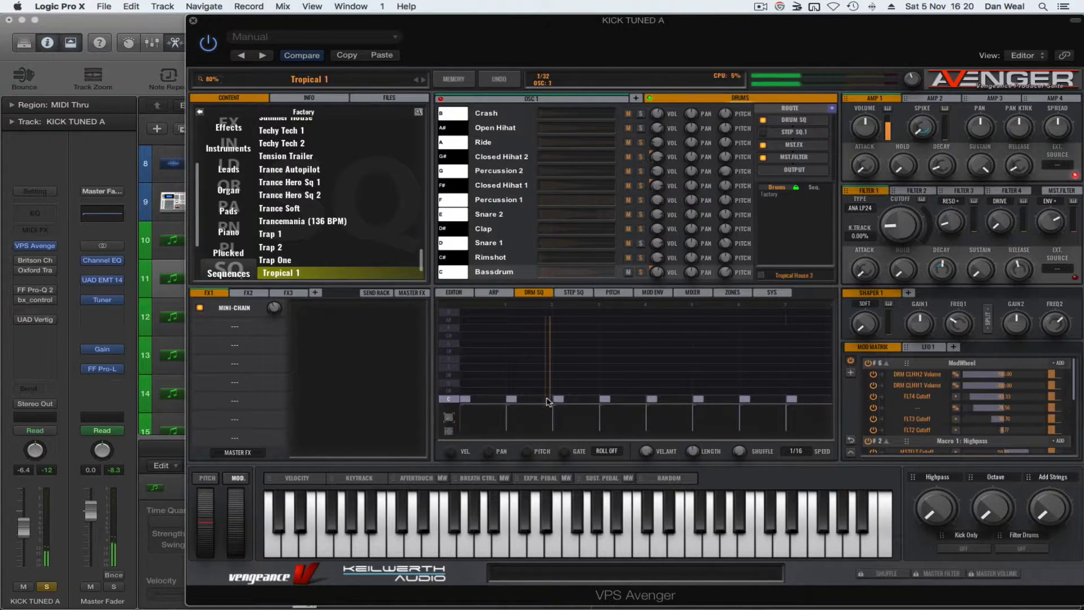
mouse_move(728, 275)
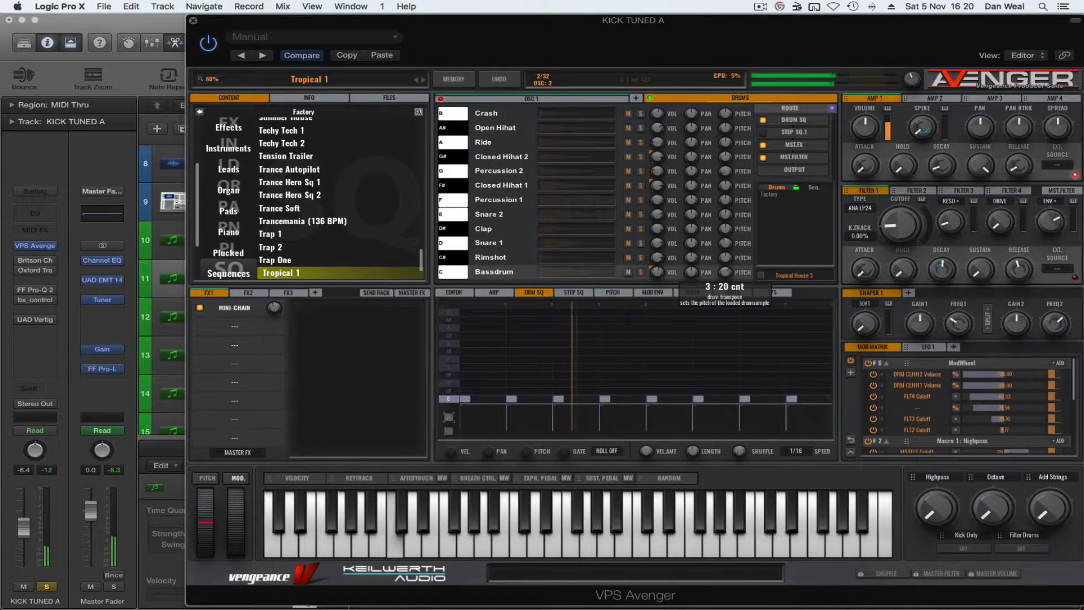
- Check the kick's tuning with the Master Fader's Tuner, then close both plug-ins and stop playback
click(104, 301)
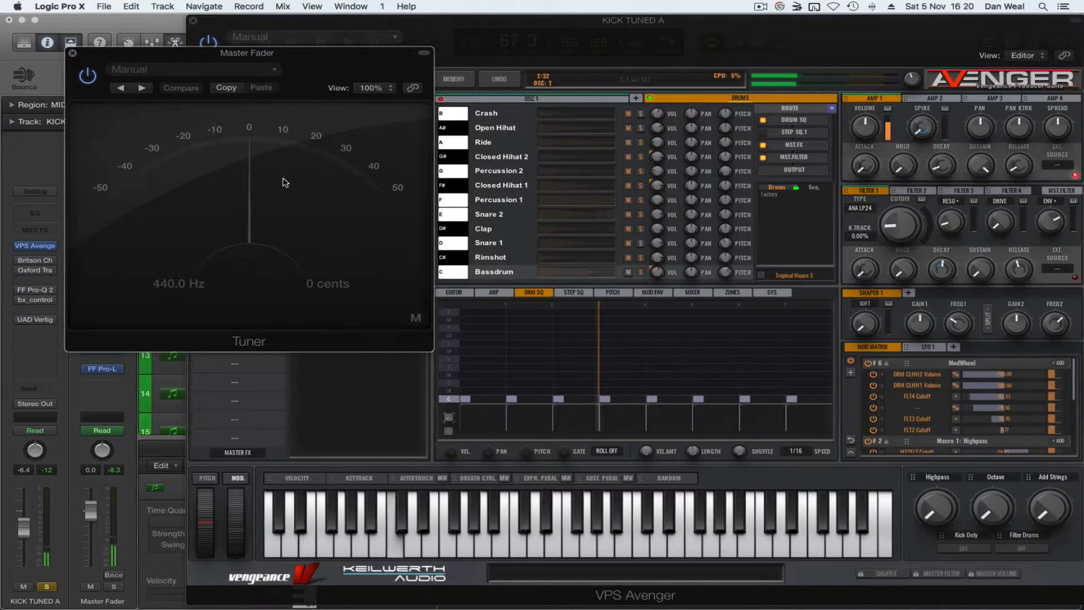
click(73, 54)
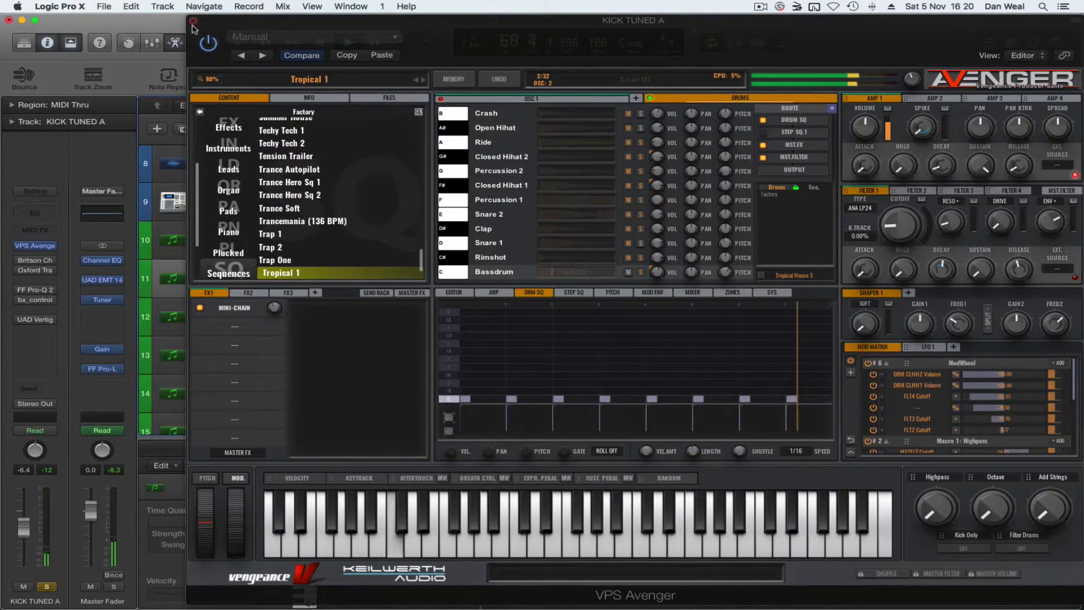
key(super+w)
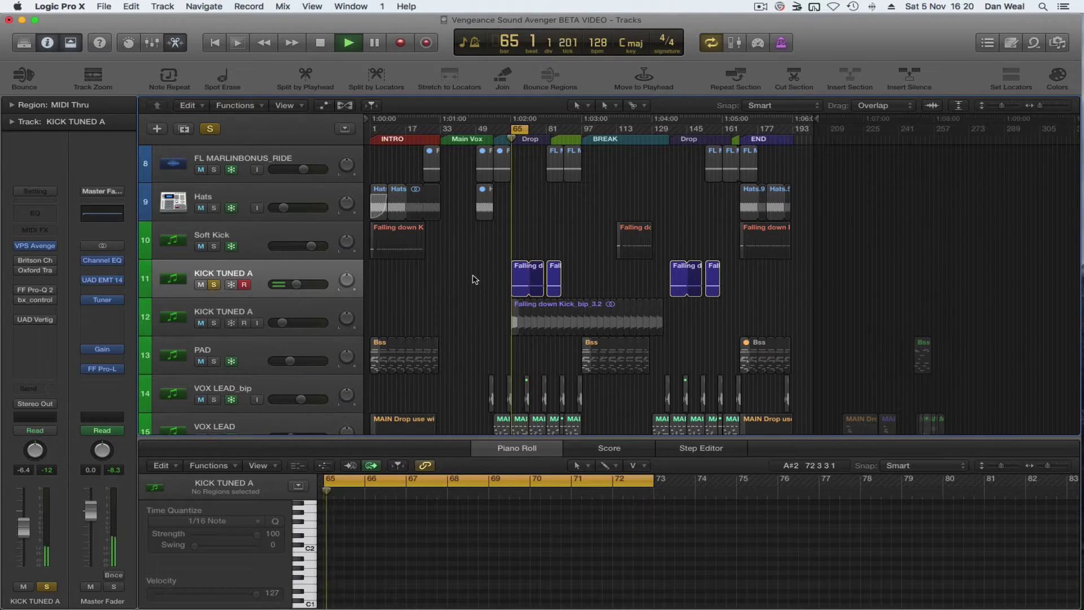
key(space)
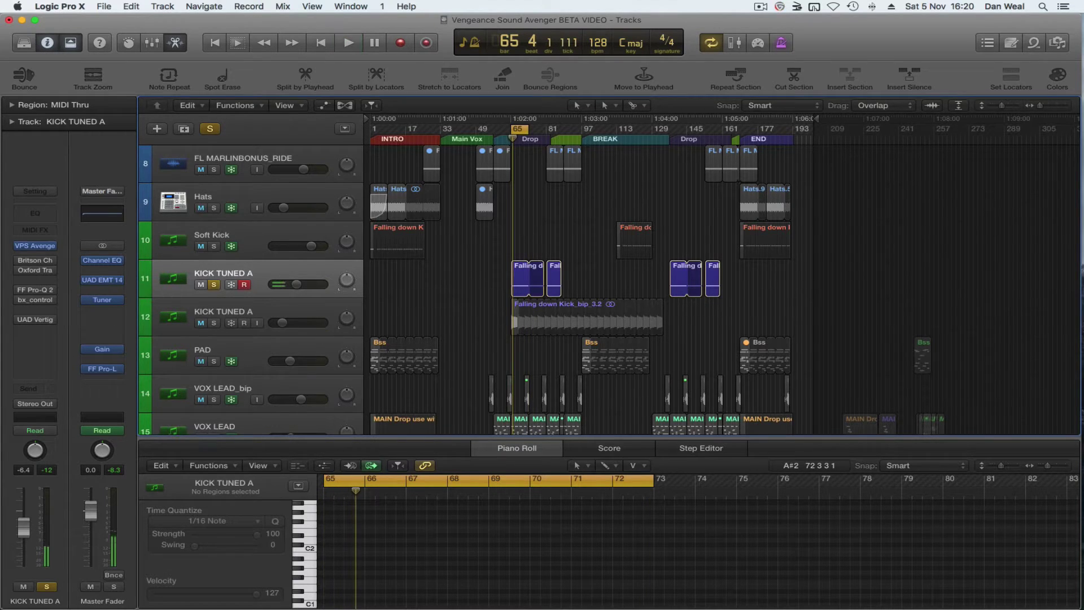
- Activate KICK TUNED A's Britson Channel, play the Drop to watch its VU meter, nudge its fader, and close the plug-in
click(39, 271)
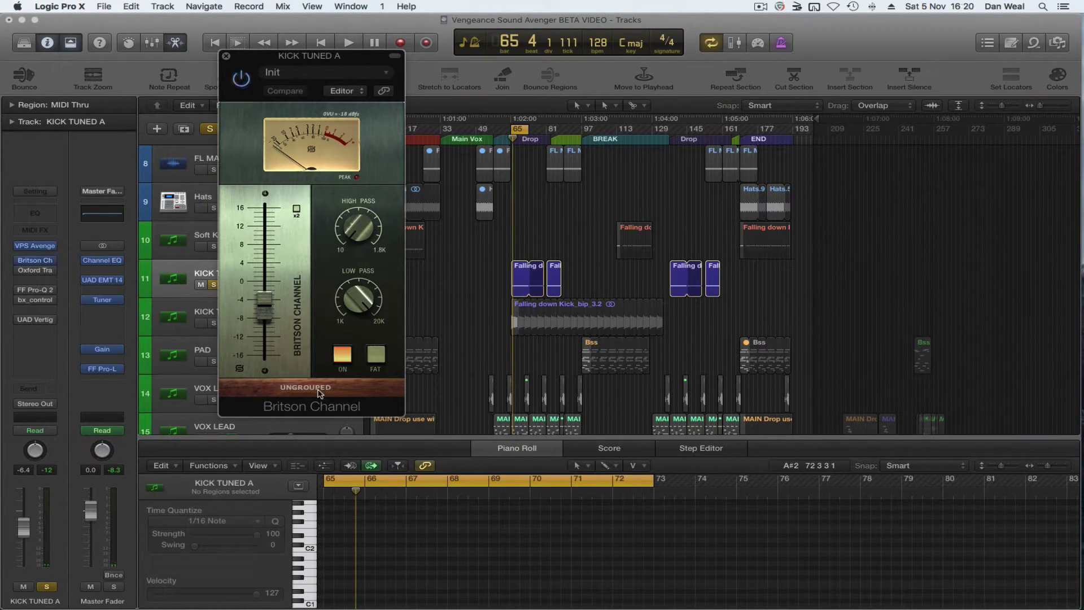
key(space)
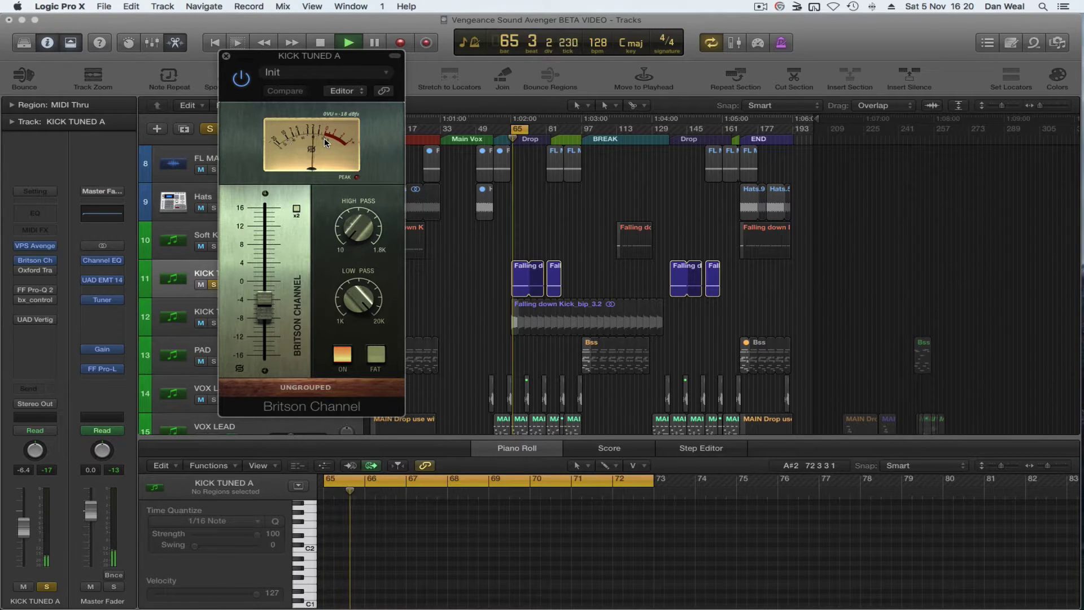
click(226, 56)
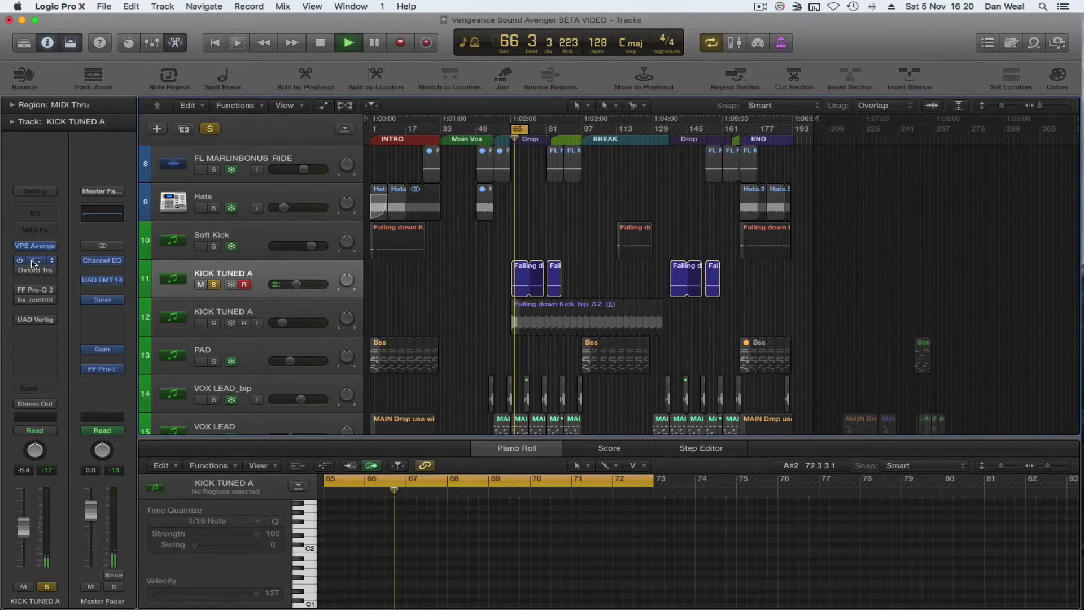
click(35, 261)
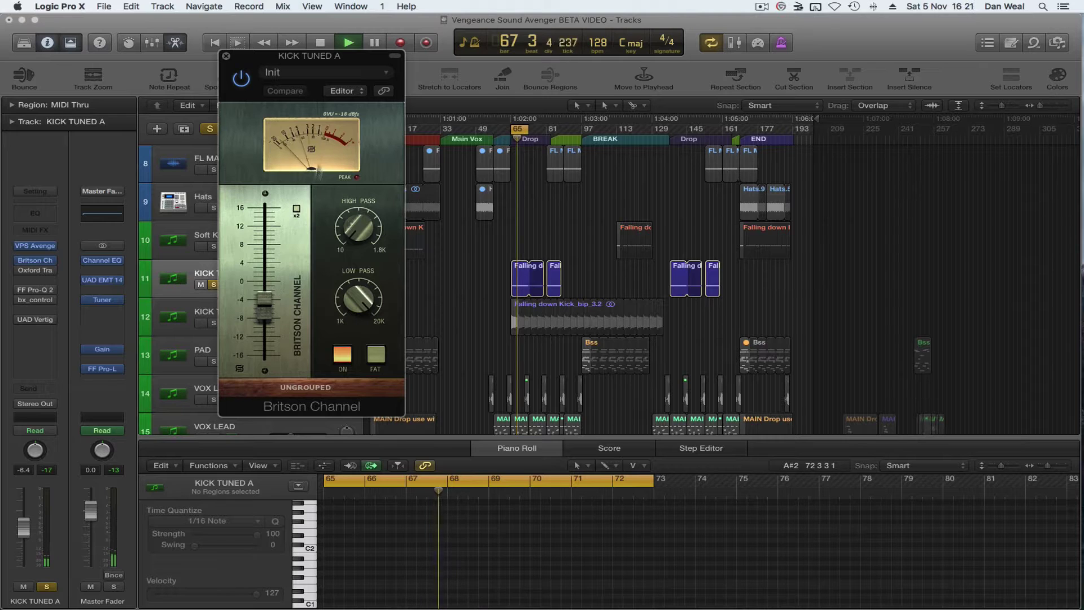
drag(265, 302, 263, 318)
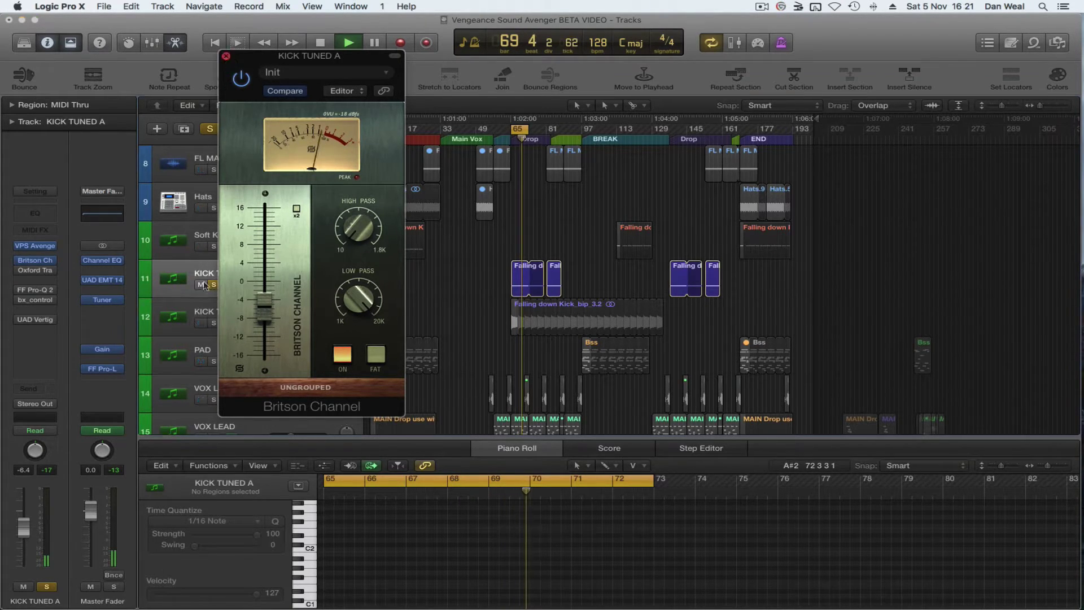
click(226, 55)
- Activate the Oxford TransMod on KICK TUNED A, audition a ratio of +0.57, and revert to the saved ratio
click(35, 270)
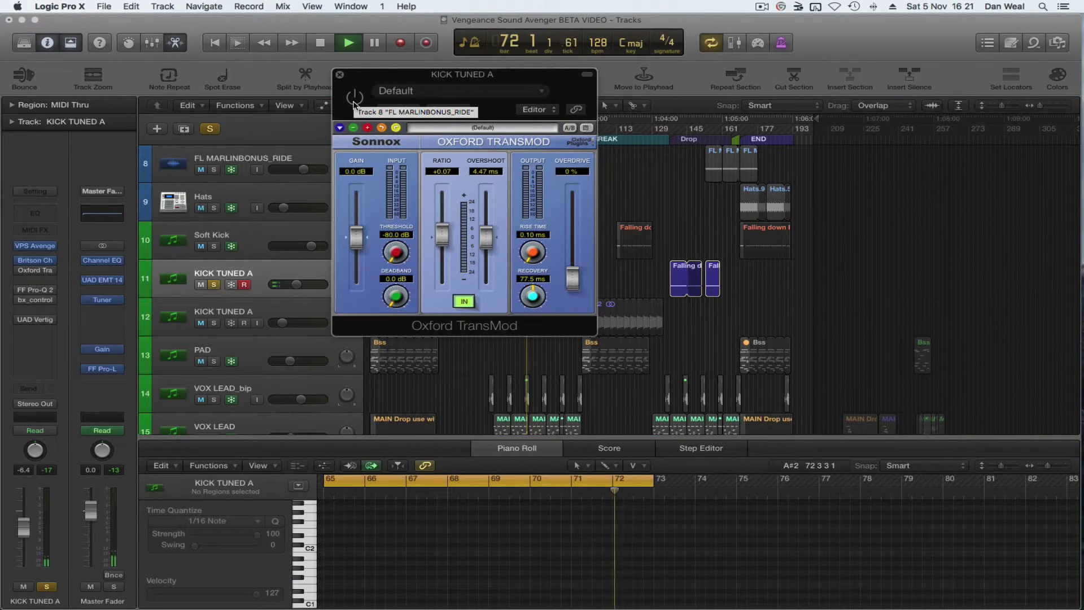
click(355, 101)
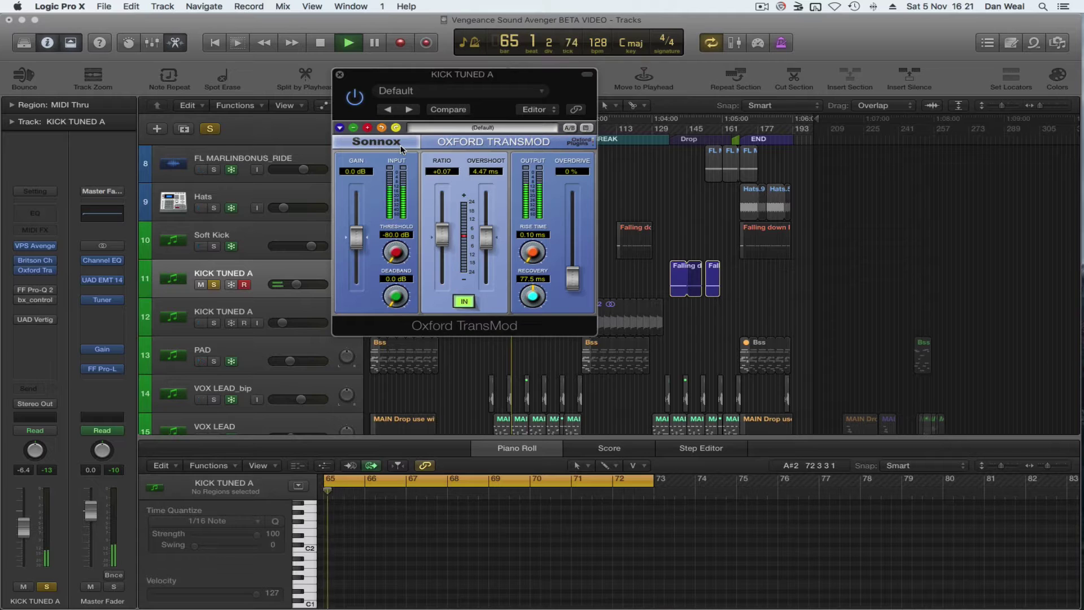
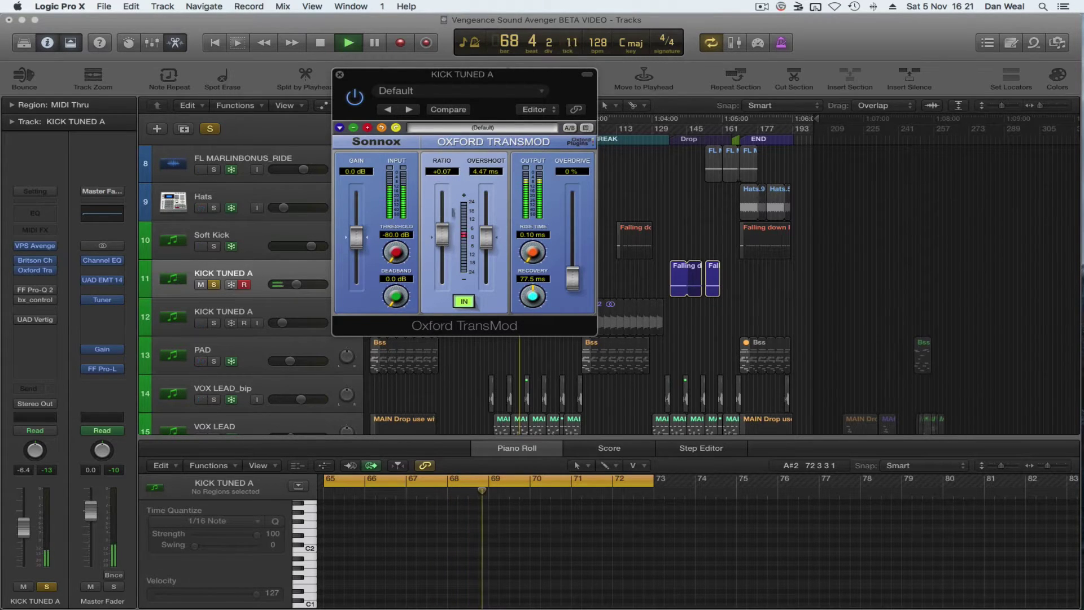
drag(445, 244, 443, 215)
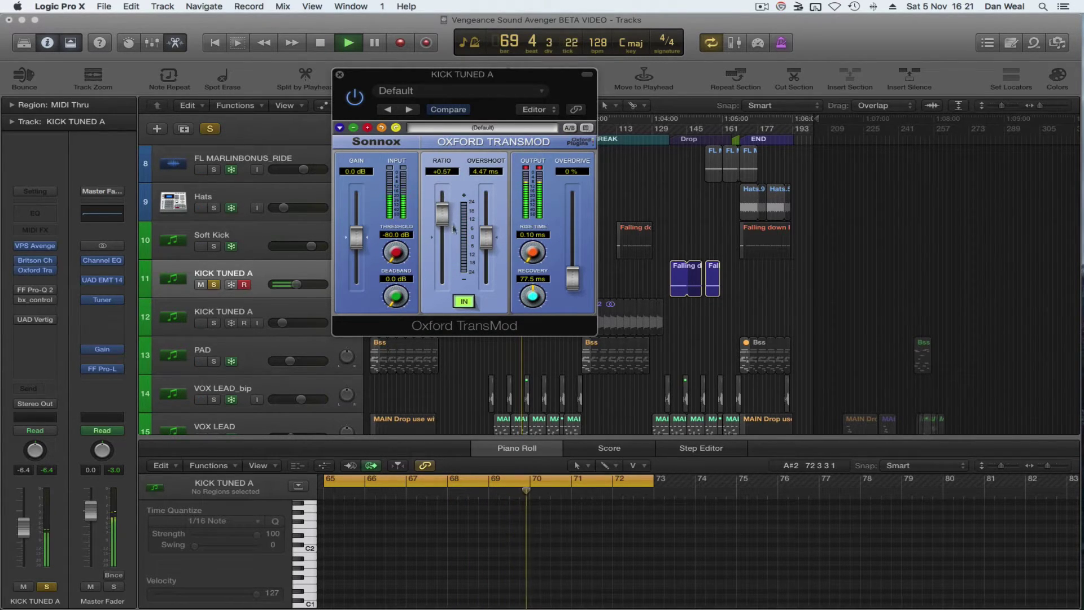
click(464, 110)
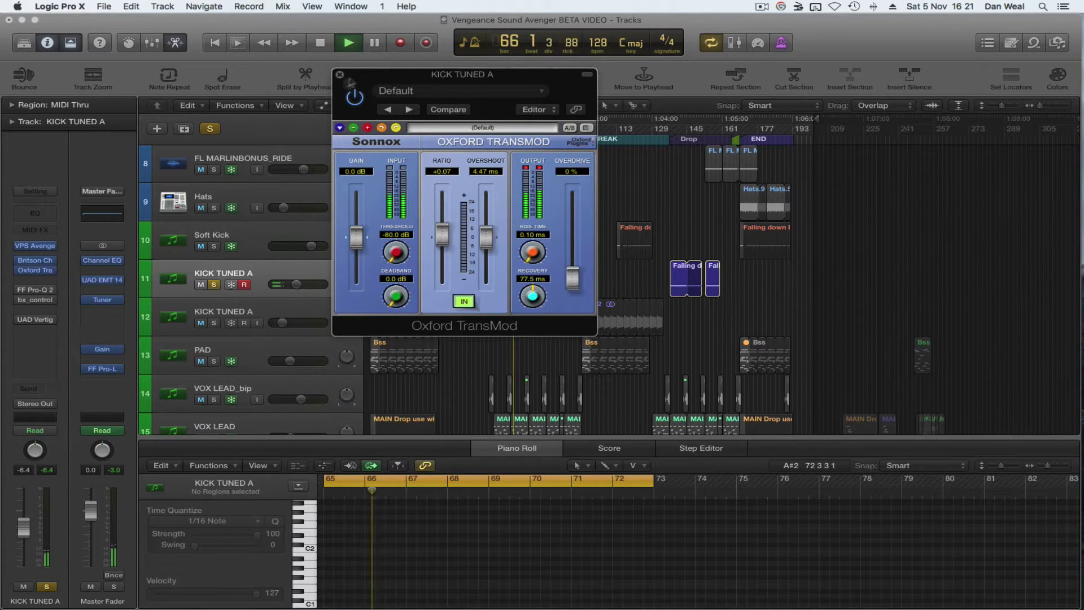
- Compare KICK TUNED A with the Oxford TransMod bypassed and active, then stop playback and close the plug-in
click(355, 100)
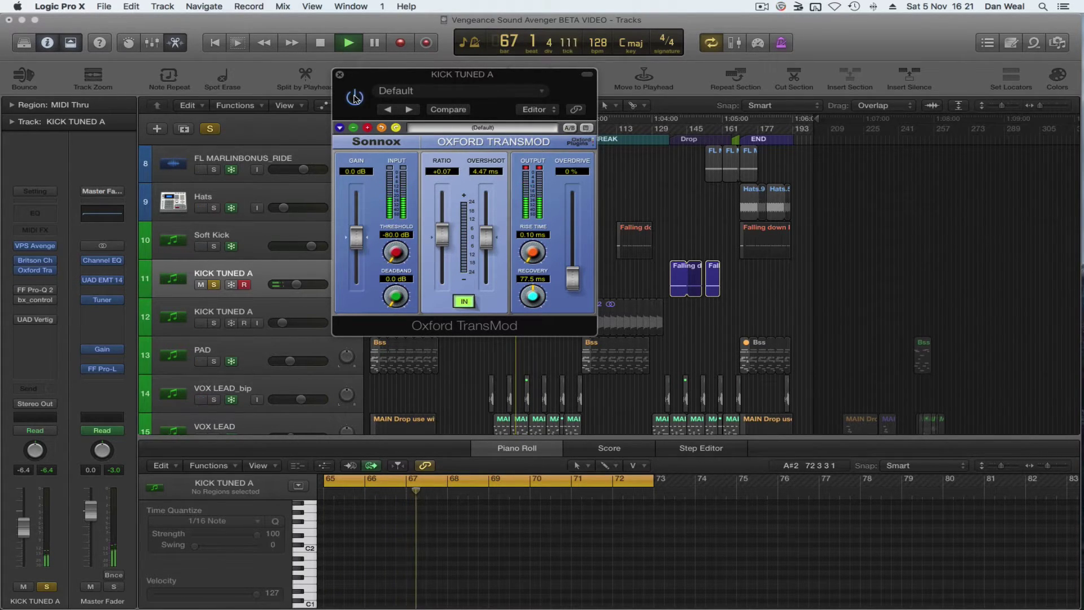
click(355, 99)
key(space)
click(340, 75)
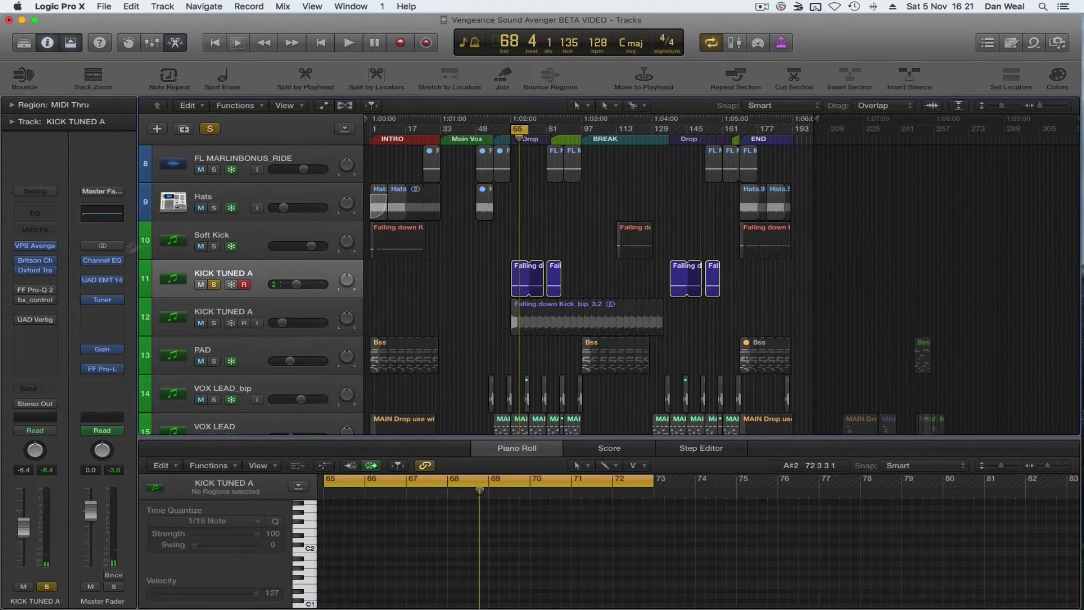
- Activate the FF Pro-Q 2 on KICK TUNED A, move its window clear of the track list, and play the Drop
click(35, 289)
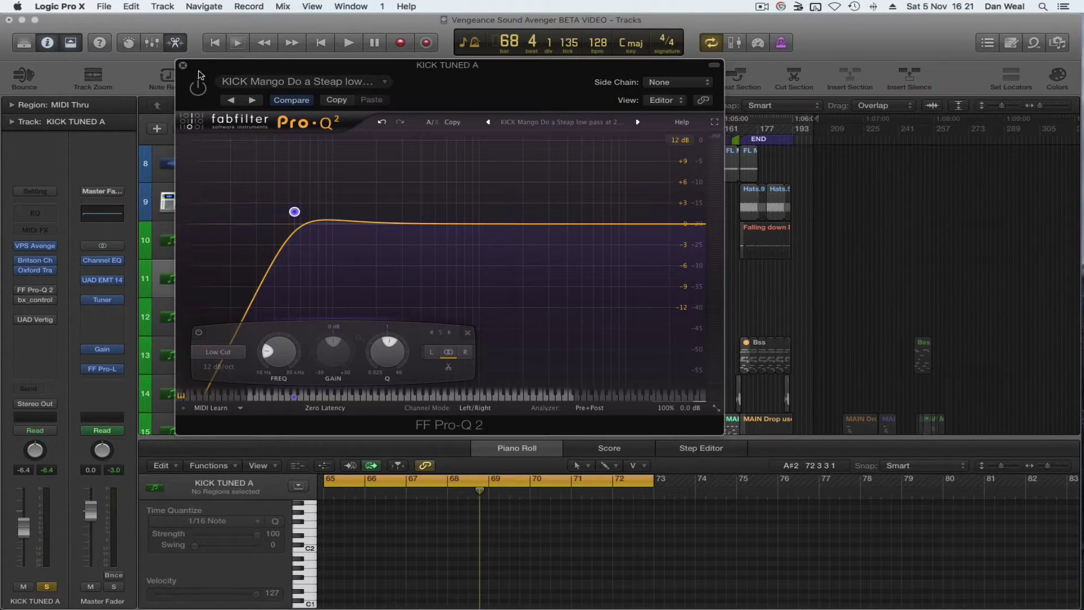
drag(268, 68, 348, 69)
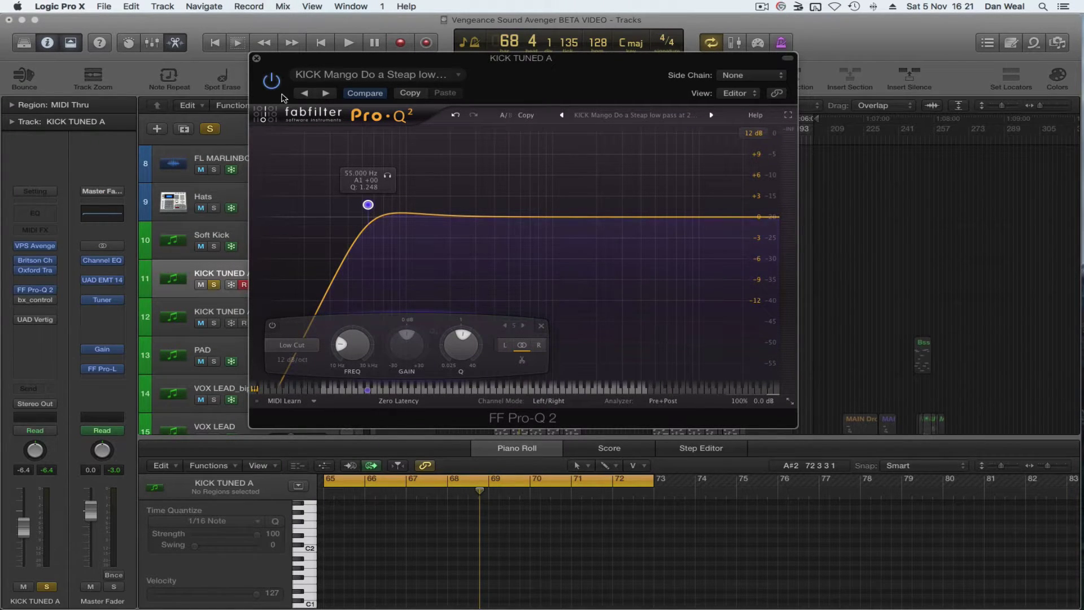
key(space)
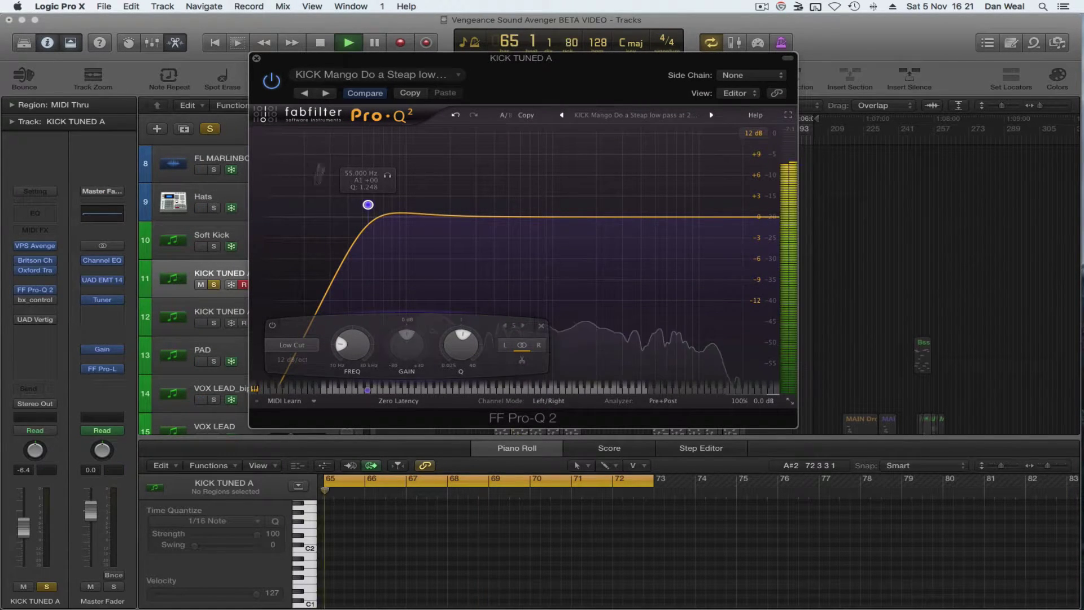
- Sweep the kick's low cut along the Pro-Q 2 piano display, return it to 55 Hz (A1), and close the EQ
click(256, 391)
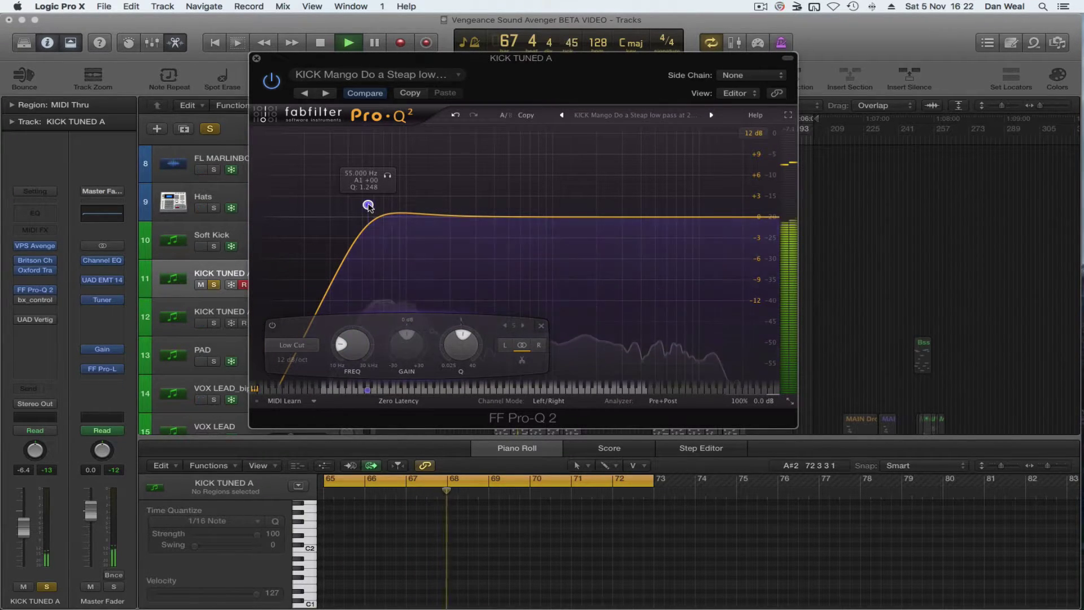
drag(369, 205, 401, 205)
drag(389, 391, 367, 394)
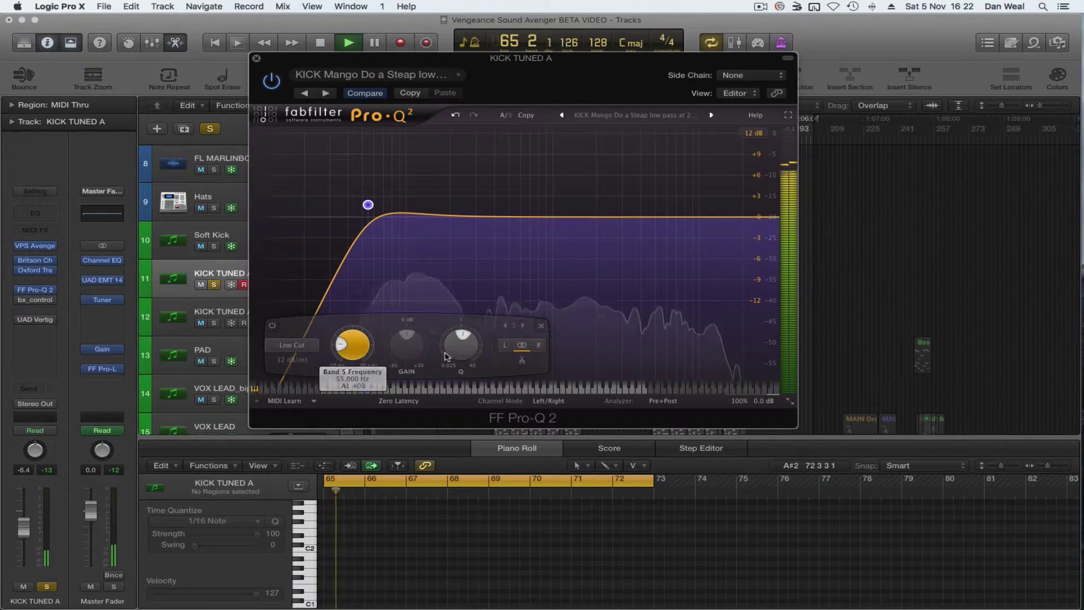
key(super+w)
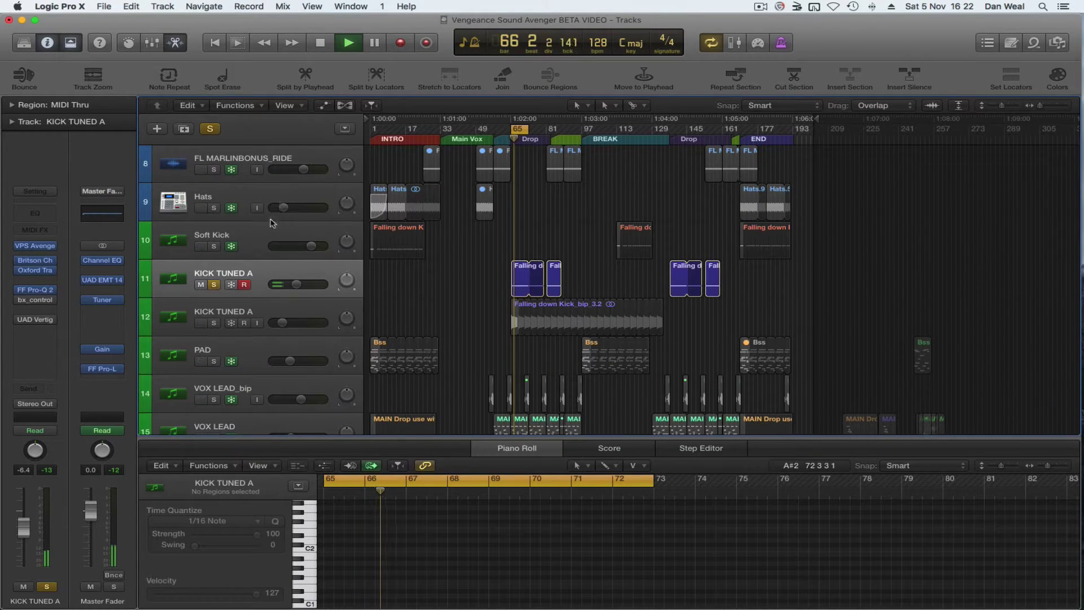
- Activate the bx_control V2 on KICK TUNED A, examine its Mono-Maker setting during playback, and close it
click(36, 301)
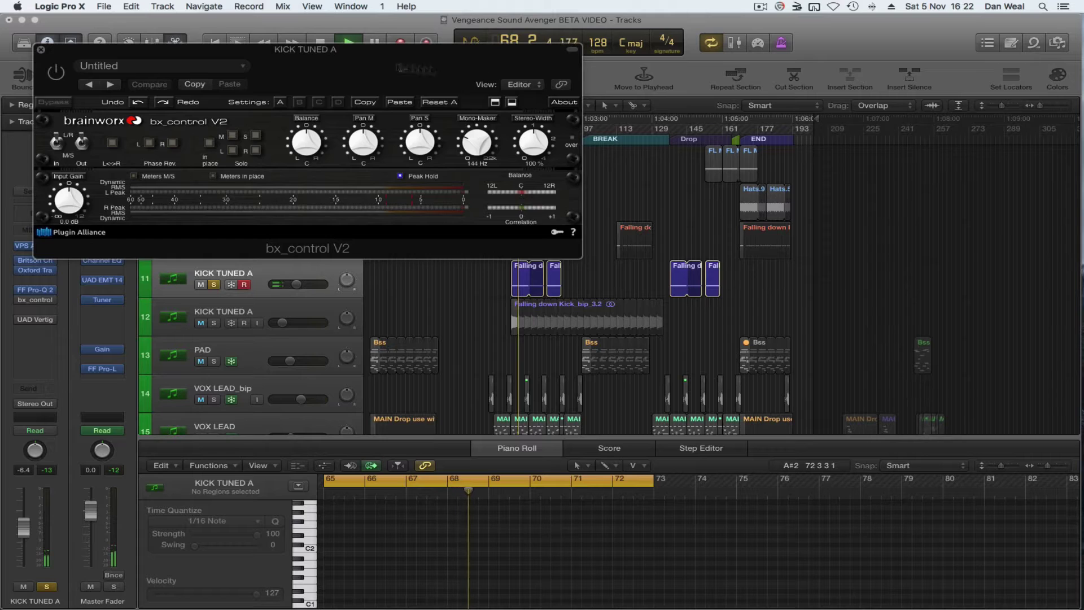
drag(395, 49, 571, 70)
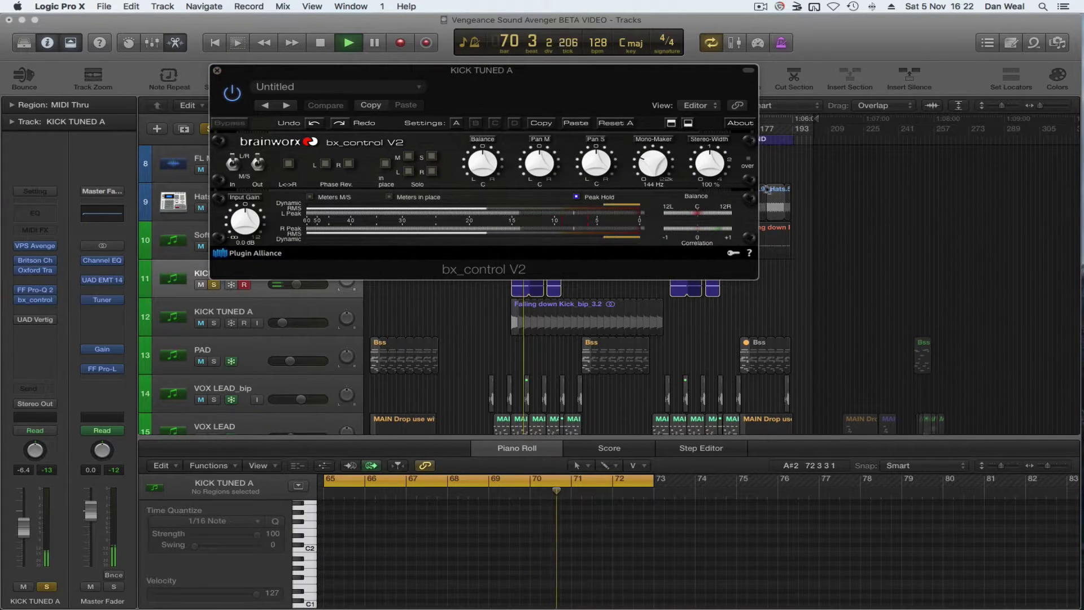
click(217, 72)
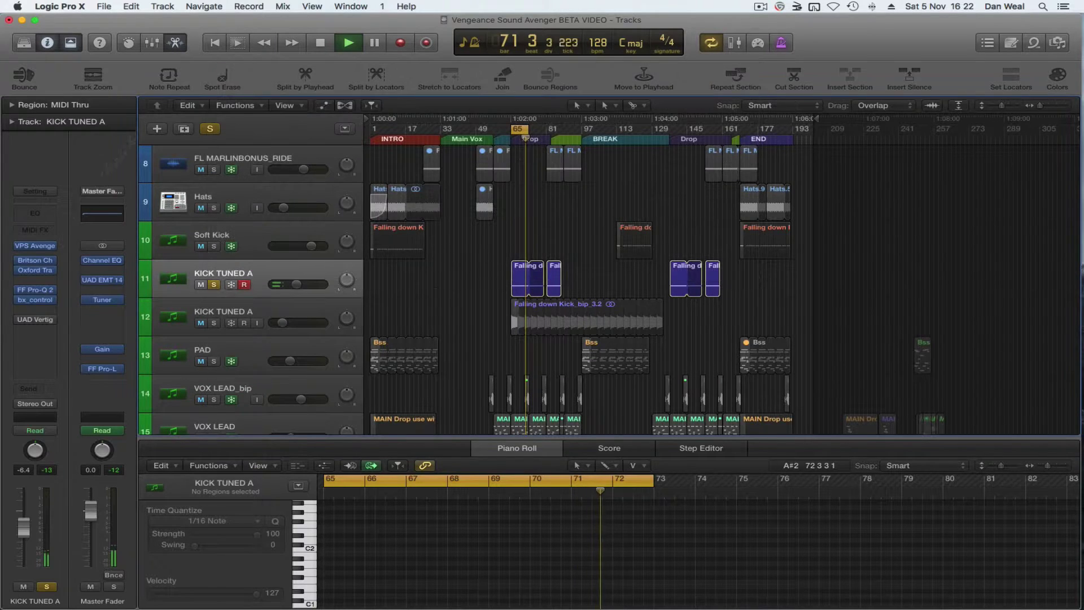
- Audition the UAD Vertigo VSC-2 on KICK TUNED A, activate it, then hide its window and stop playback
click(41, 324)
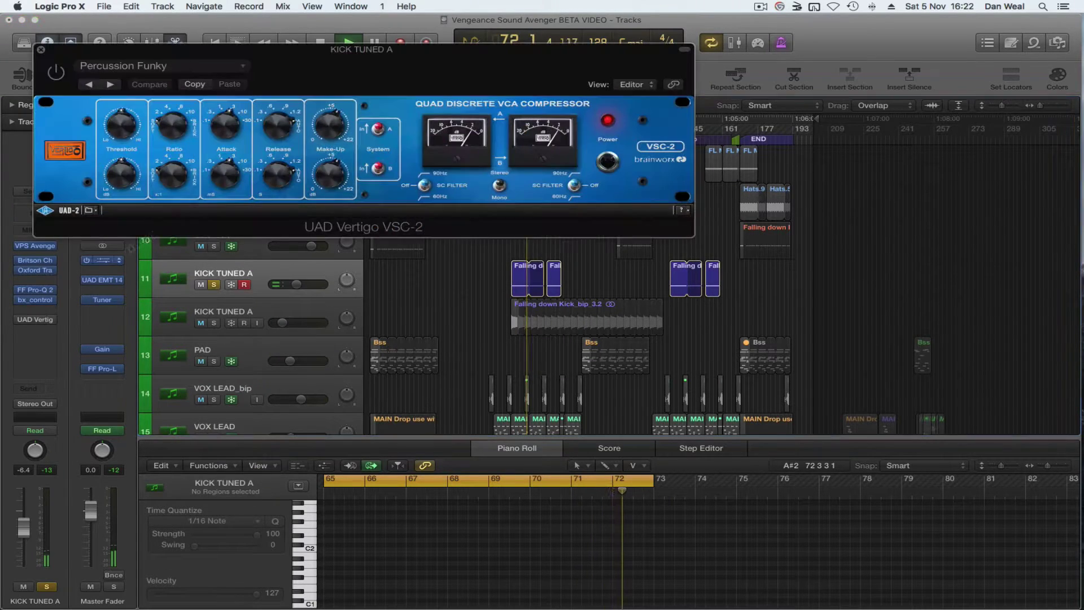
click(56, 71)
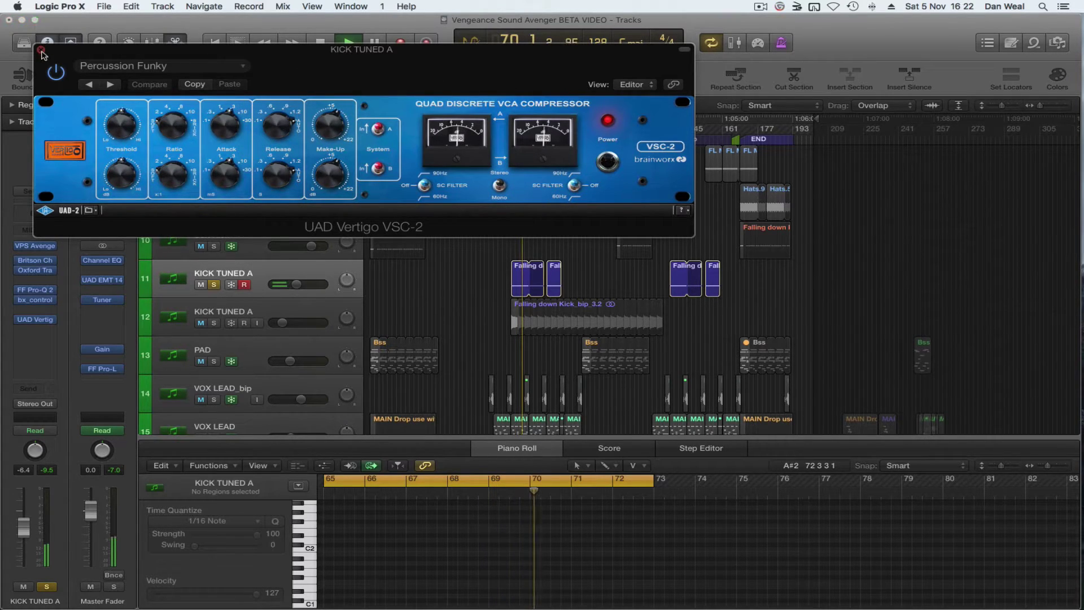
key(v)
key(space)
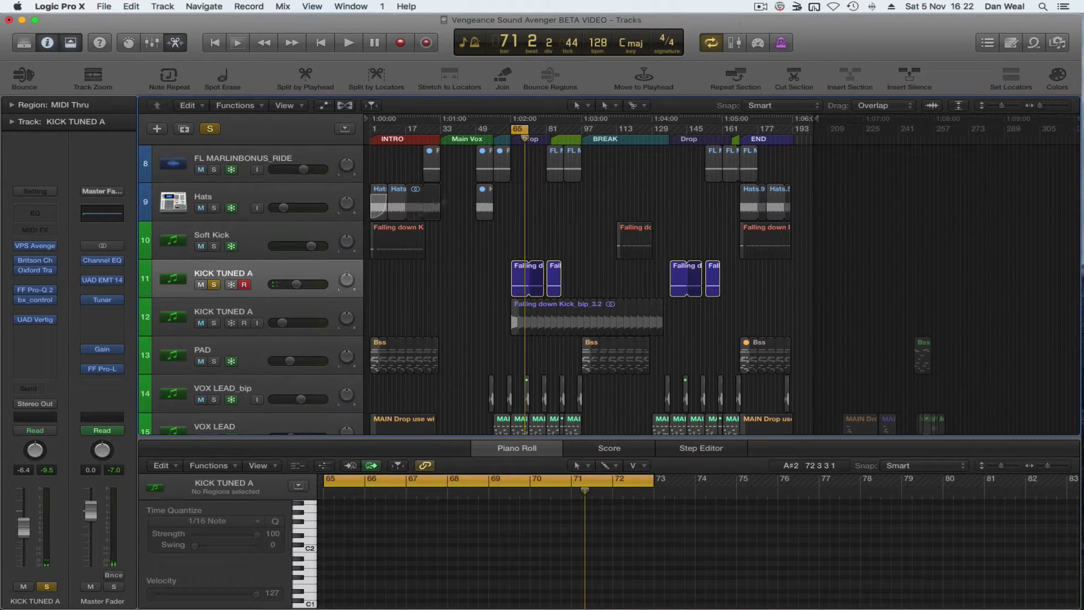
- Move the solo from the KICK TUNED A instrument track to the bounced kick on track 12 and select that track
click(215, 324)
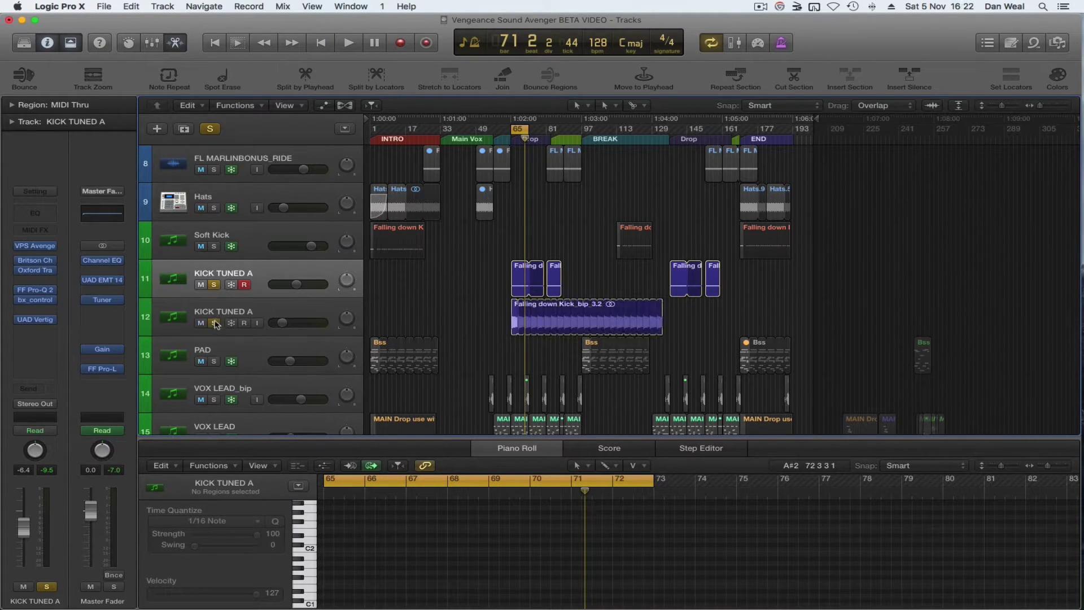
click(214, 285)
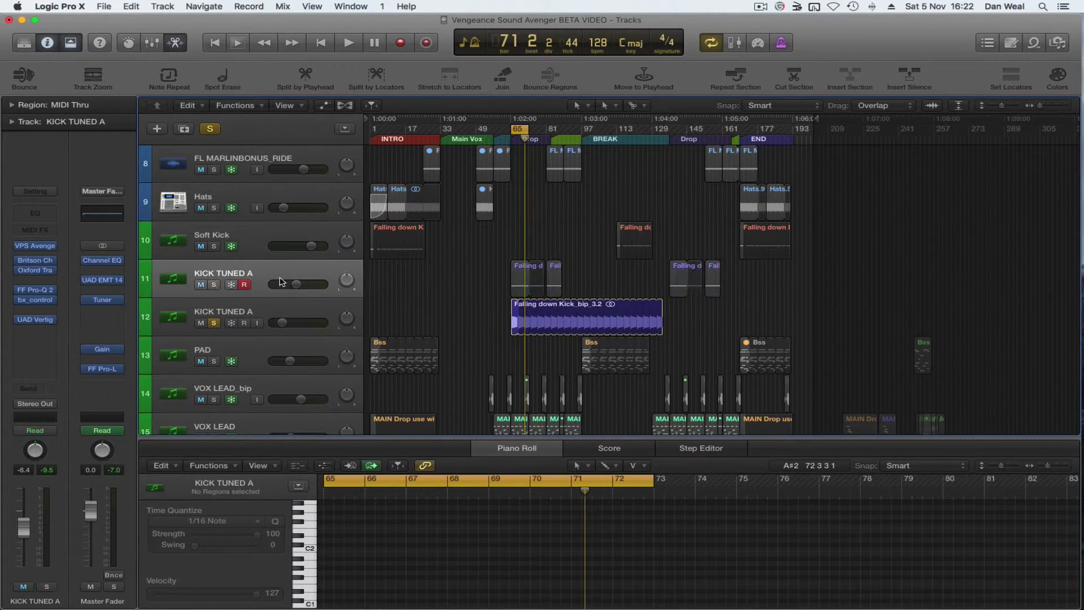
click(277, 310)
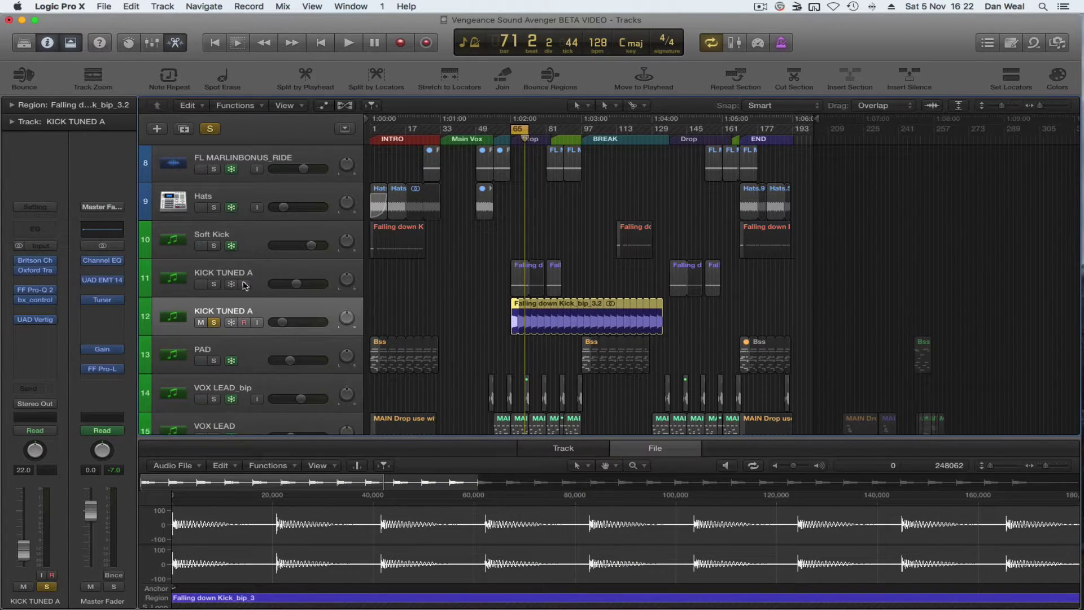
- Play the soloed bounced kick on track 12, inspect the low cut in its Pro-Q 2, and close the EQ
click(270, 277)
click(270, 314)
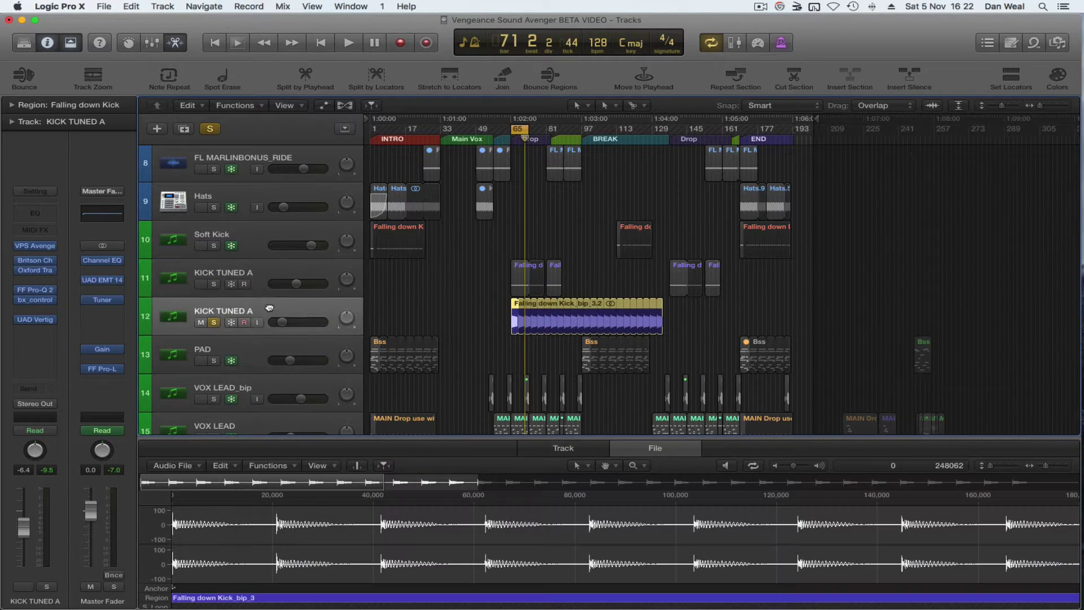
key(space)
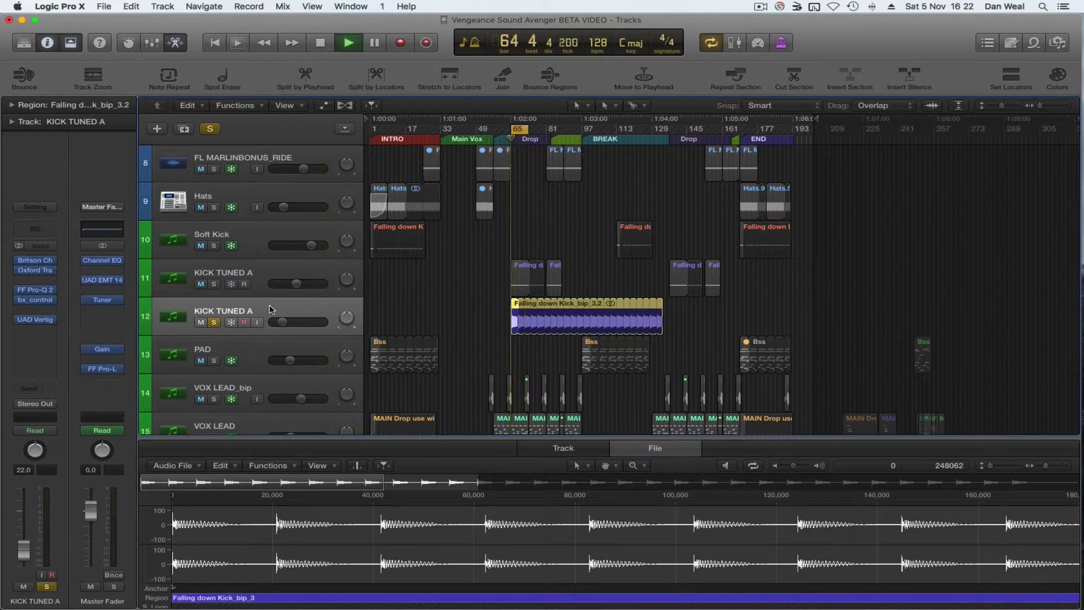
click(37, 290)
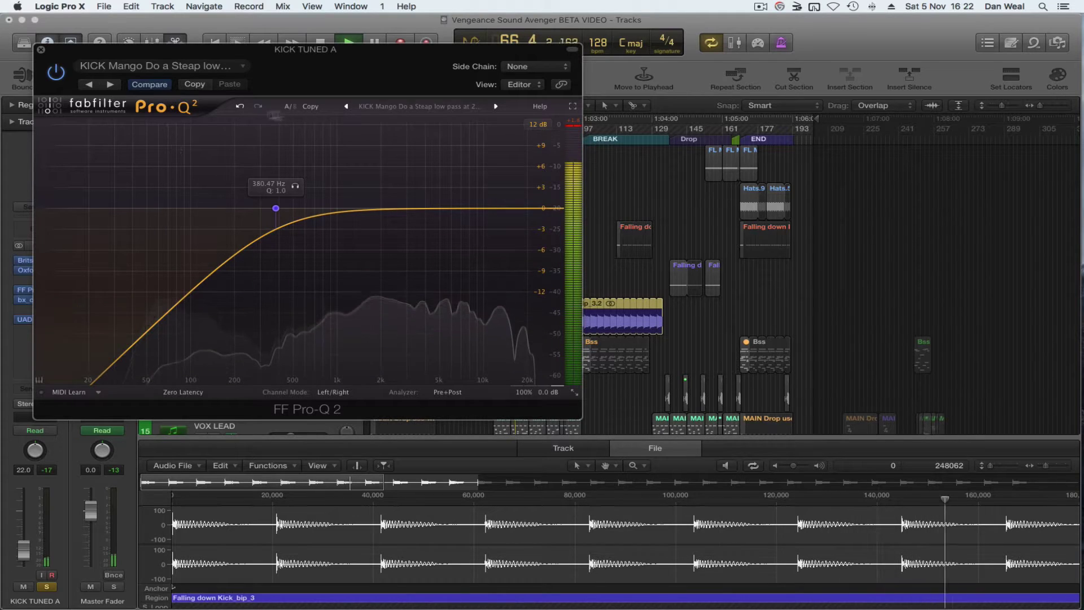
key(super+z)
click(40, 51)
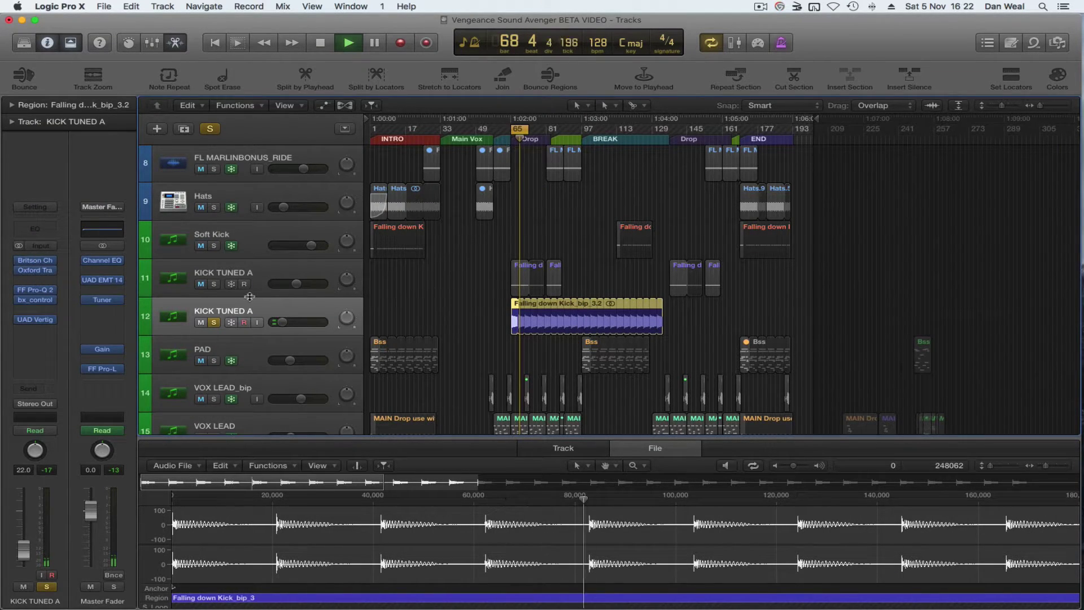
- Solo both KICK TUNED A tracks together, raise the bounced kick's volume to -15.0 dB, and clear the solos
click(213, 284)
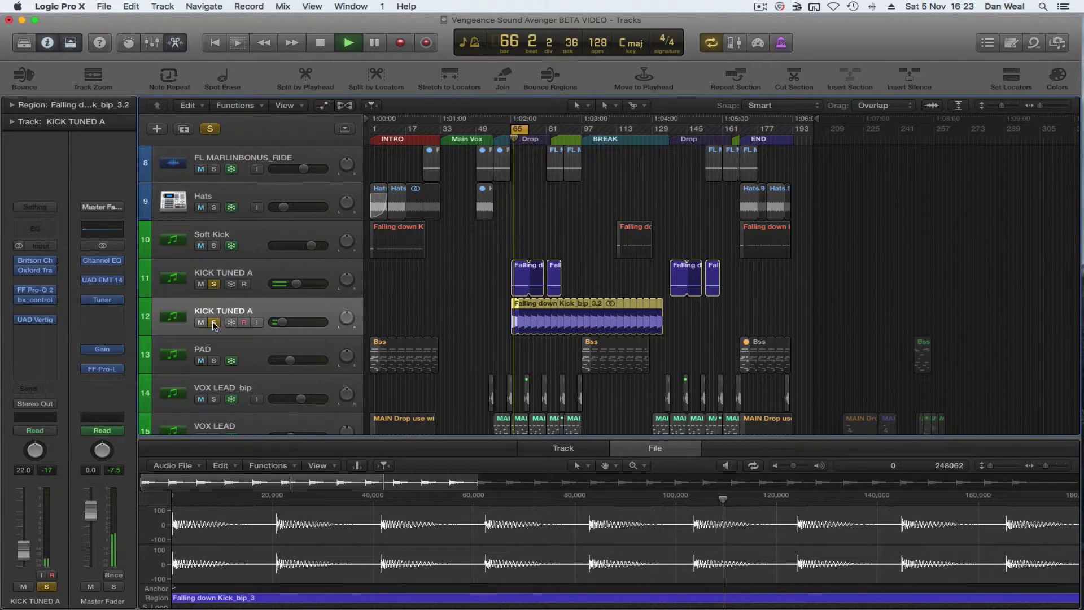
drag(282, 322, 284, 322)
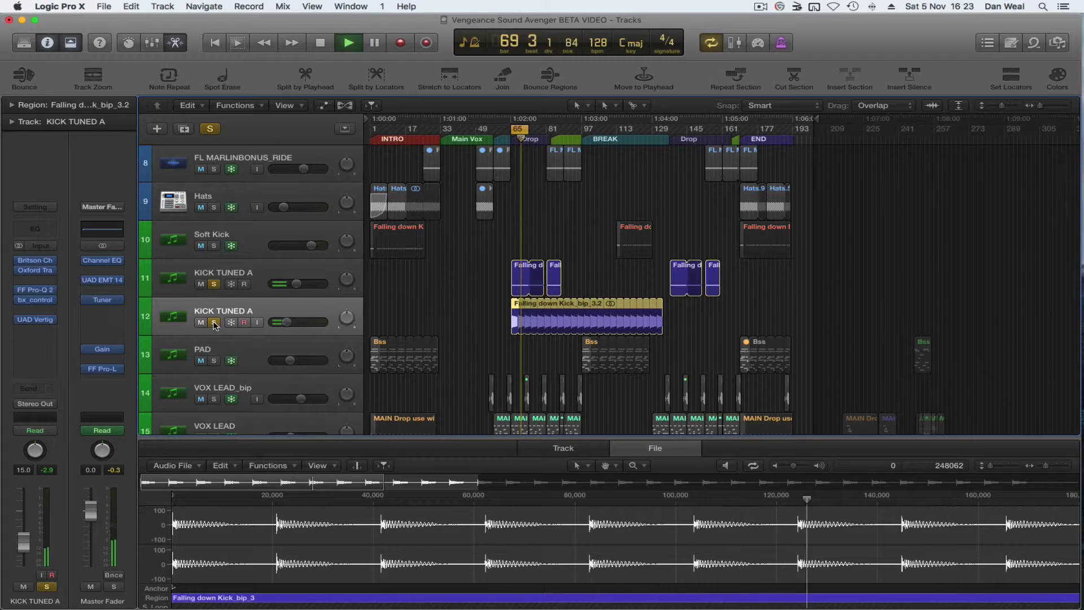
click(213, 323)
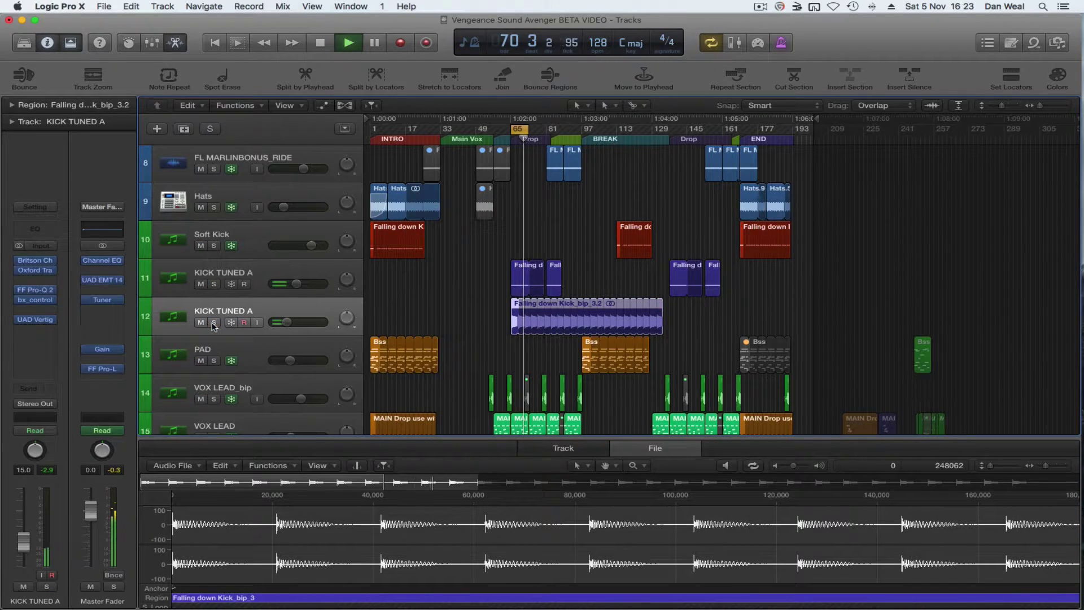
- Lower the bounced kick on track 12 to -20.0 dB, stop playback, and view the KICK TUNED A instrument track beside it
mouse_move(287, 325)
mouse_down()
mouse_move(302, 325)
mouse_move(281, 325)
mouse_up()
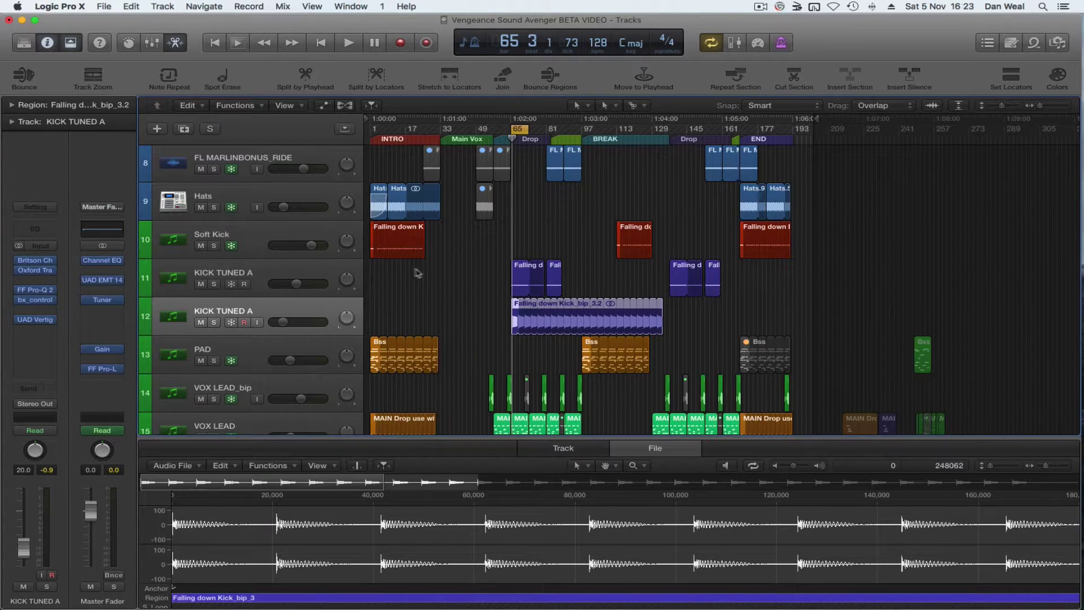
click(273, 275)
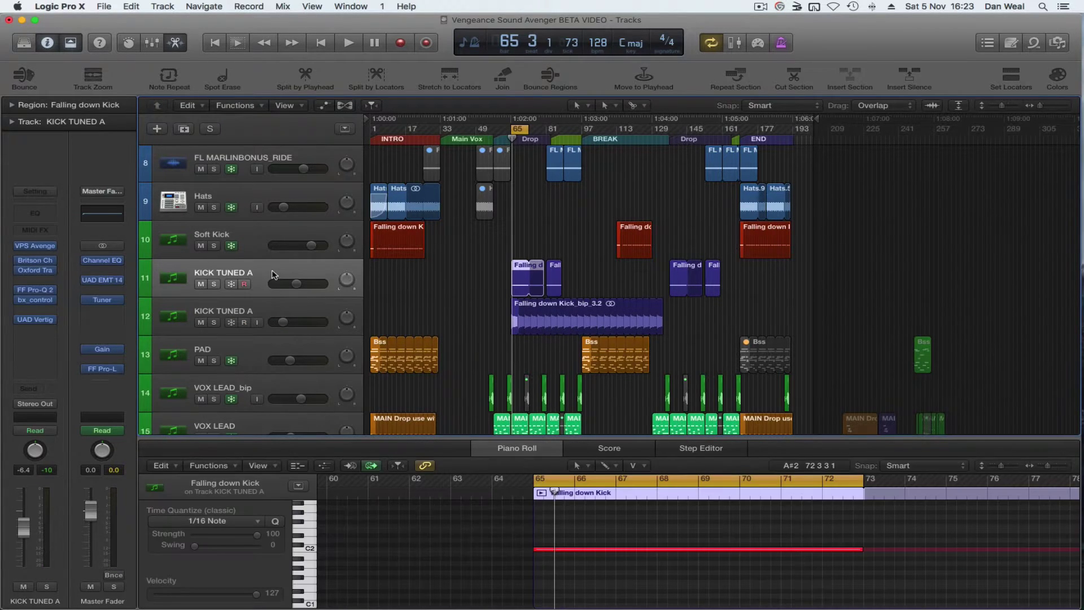
click(236, 306)
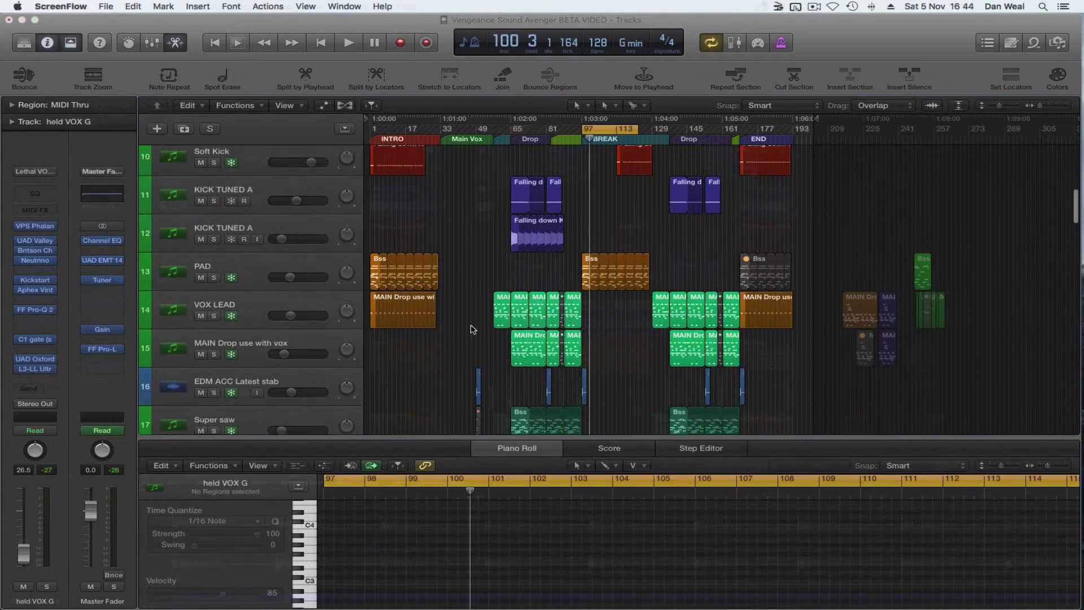
- Play the Break section from bar 97 and select the PAD track to view its chord notes
scroll(475, 328, up, 5)
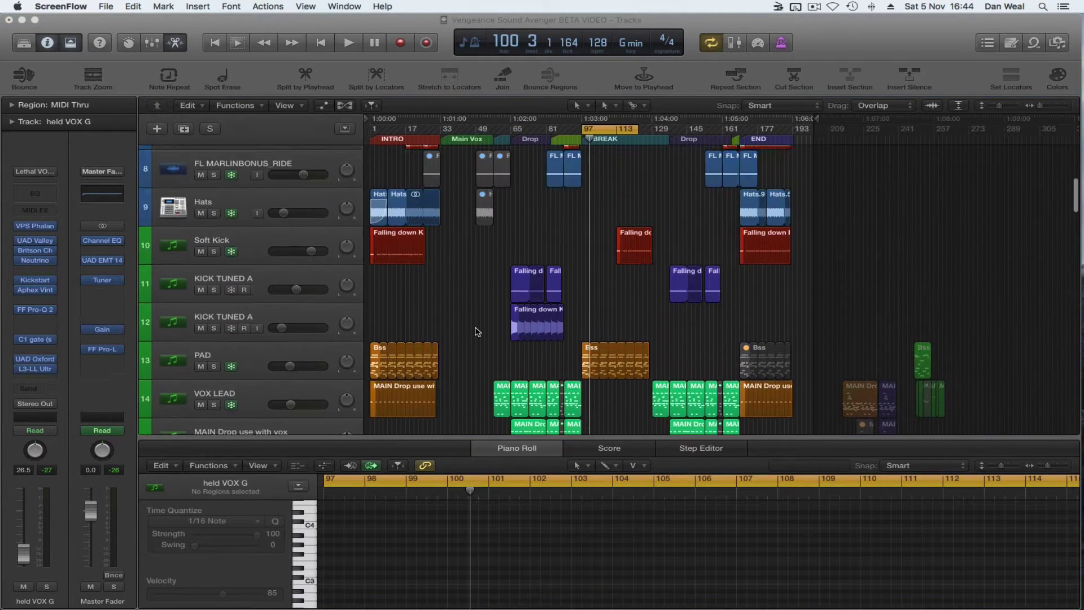
click(542, 251)
key(space)
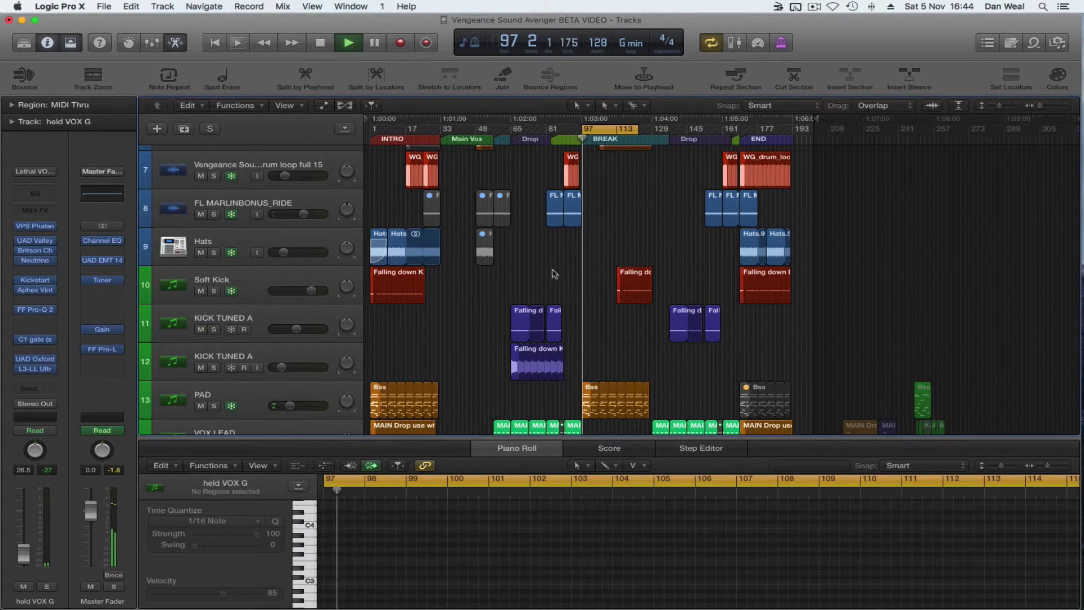
scroll(555, 274, down, 3)
key(super+Right)
key(super+Right)
key(super+Right)
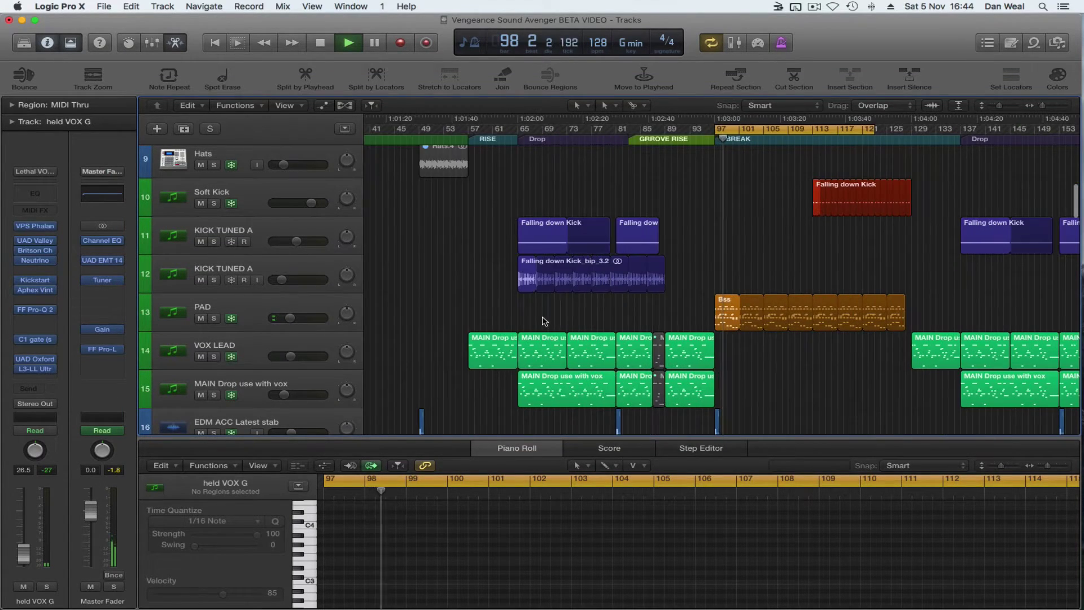
scroll(544, 320, right, 3)
click(261, 304)
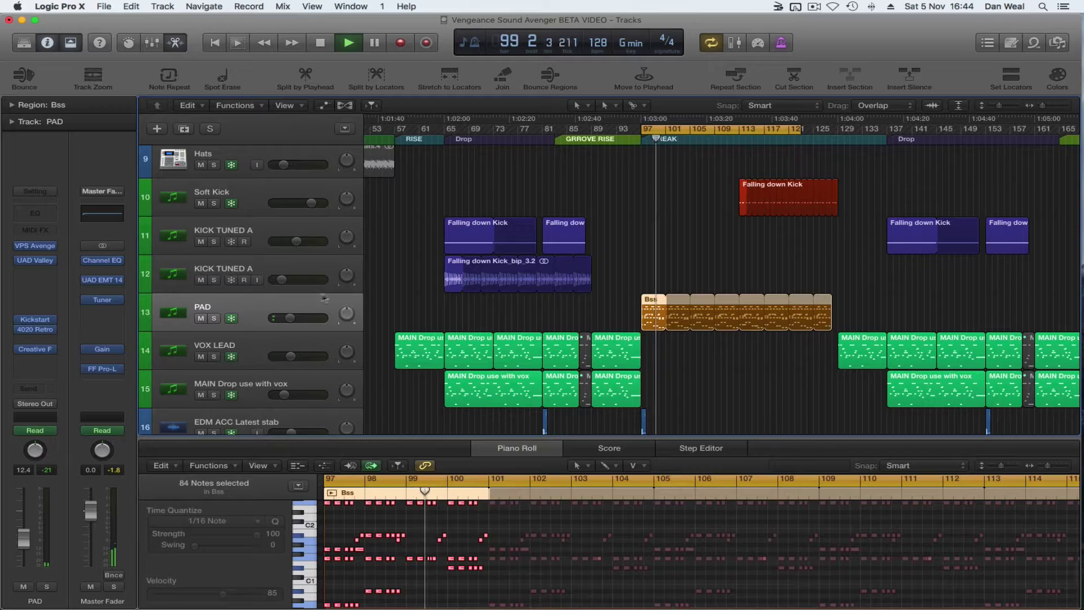
- Look through the Break's layers during playback and select the Bss track to examine its notes and effect chain
scroll(650, 328, right, 5)
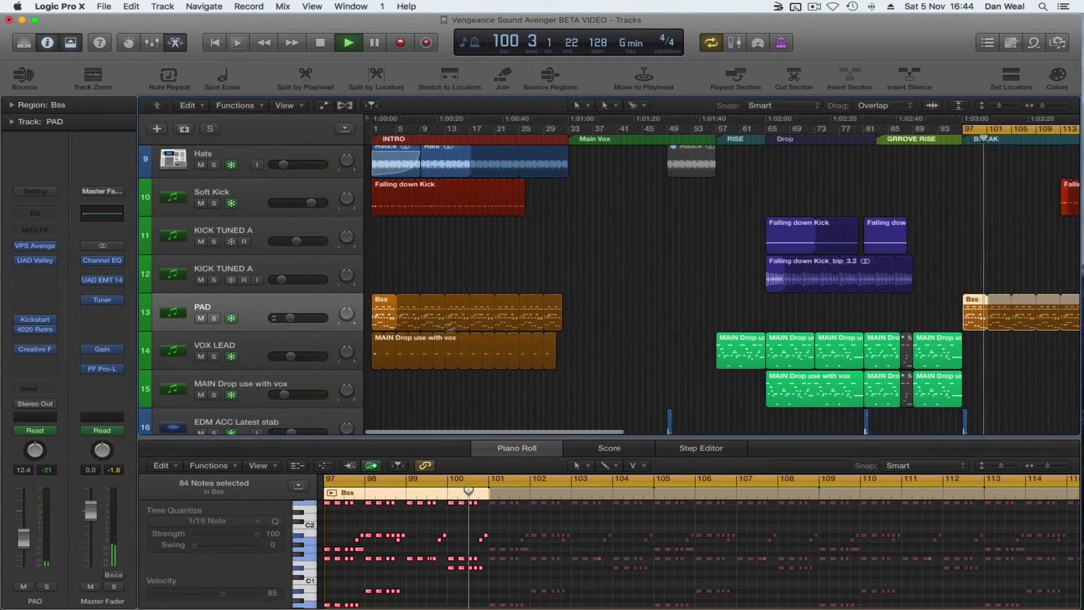
scroll(796, 340, left, 5)
scroll(796, 340, down, 10)
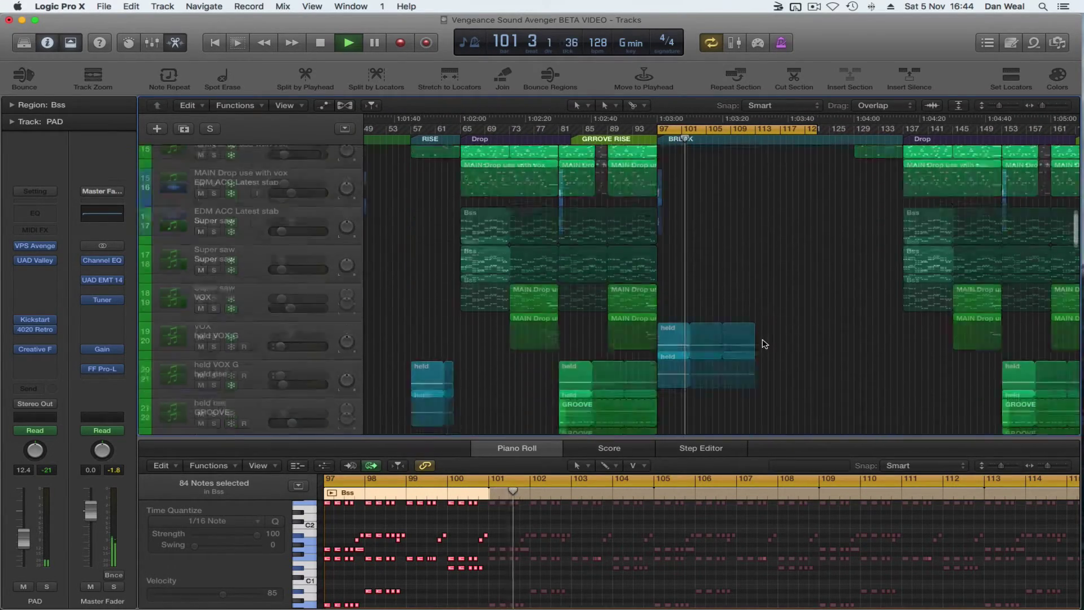
scroll(720, 344, down, 20)
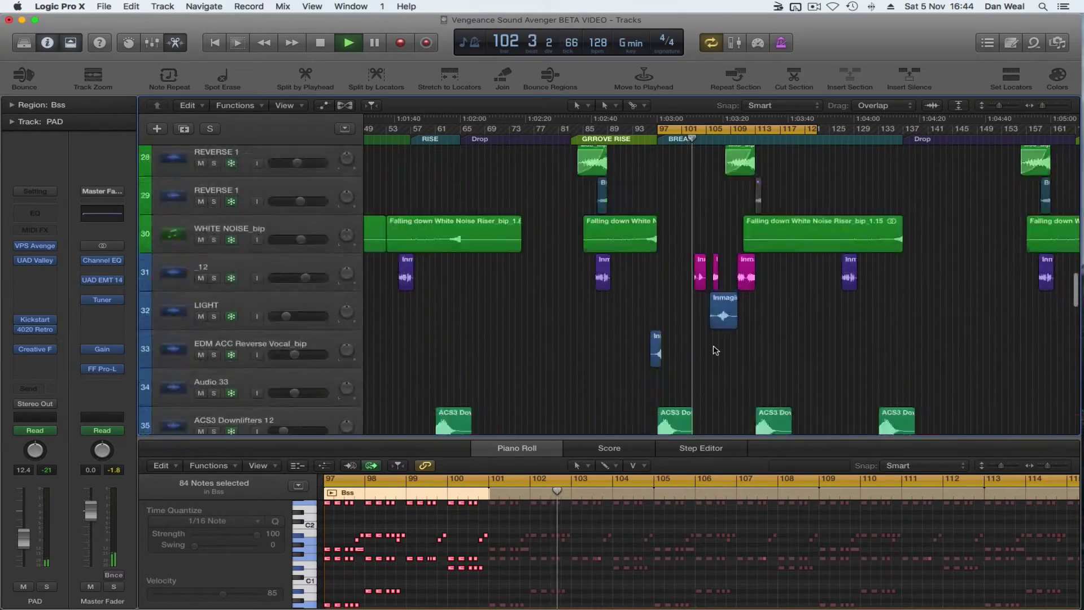
scroll(716, 354, down, 6)
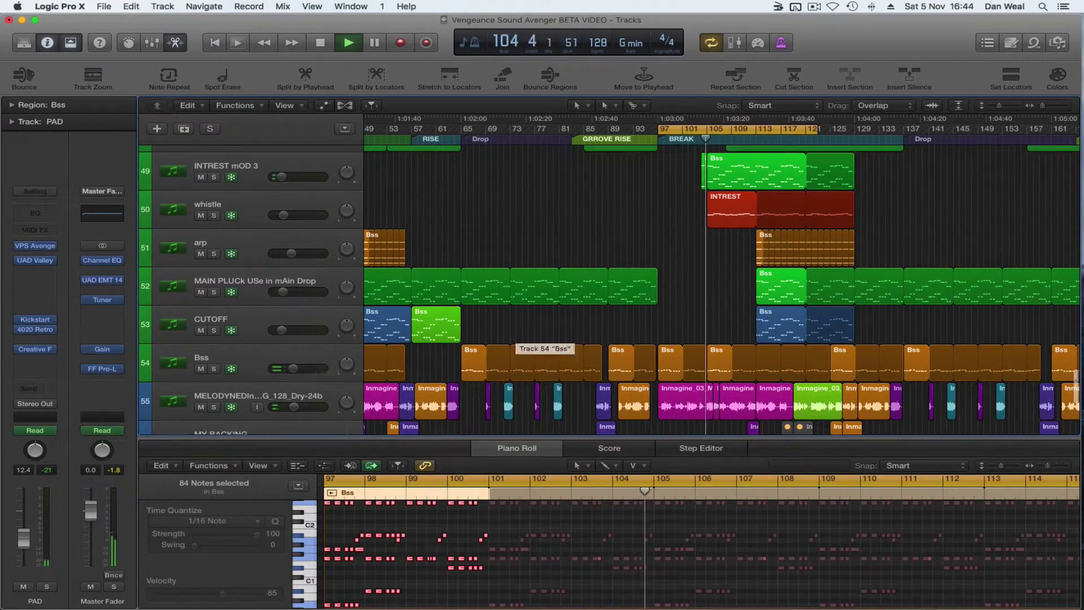
click(220, 364)
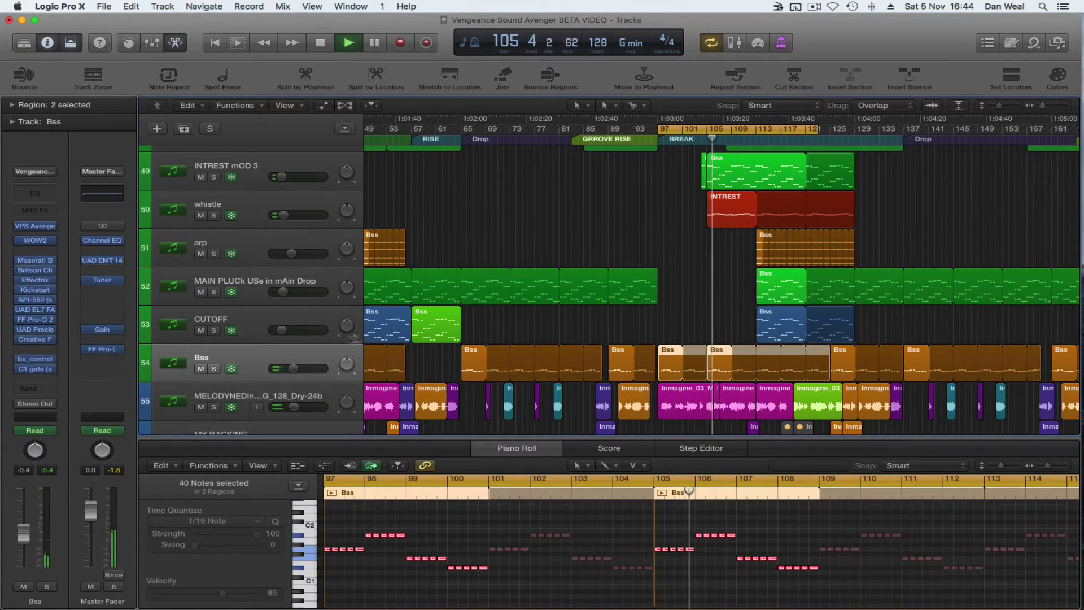
key(a)
key(a)
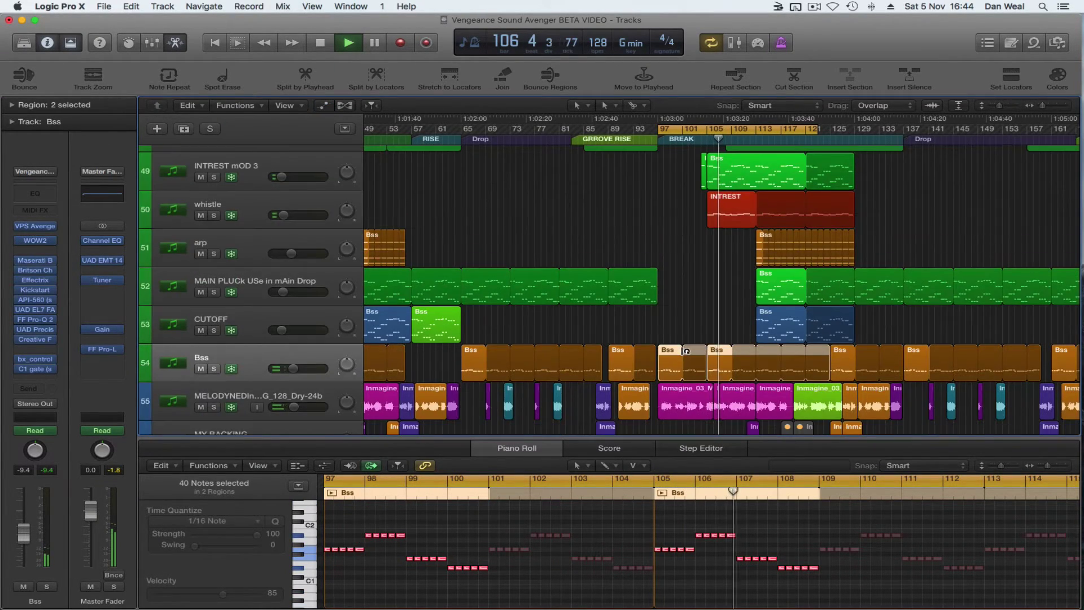
- Audition Ride Loop 002, EDM ACC Tamberine, EDM AAC Main Clap and Soft Kick soloed together, and clear all solos
scroll(730, 368, up, 3)
scroll(563, 373, up, 15)
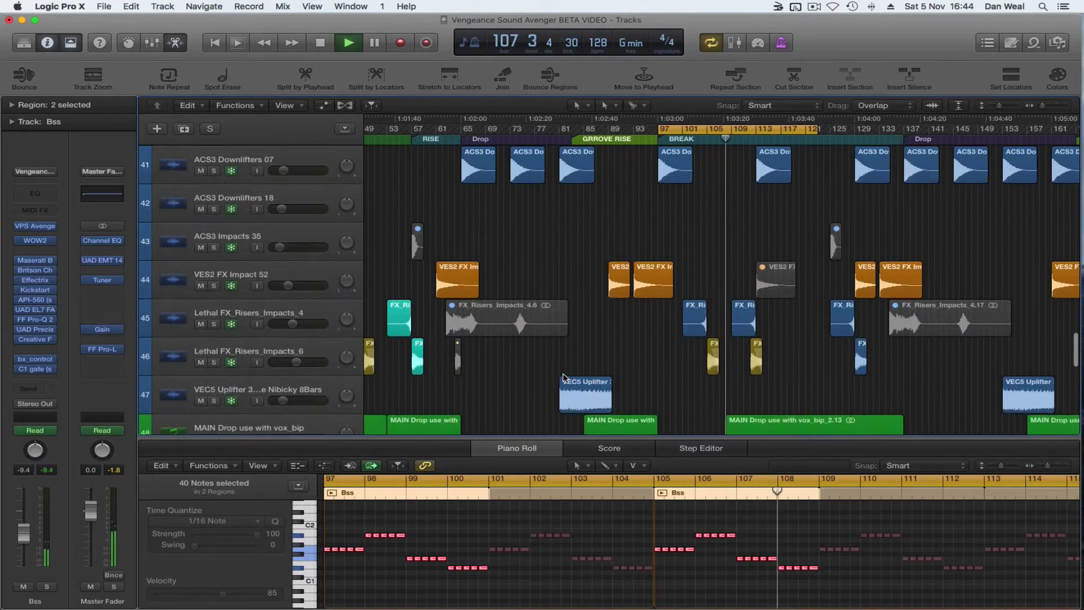
scroll(566, 384, up, 7)
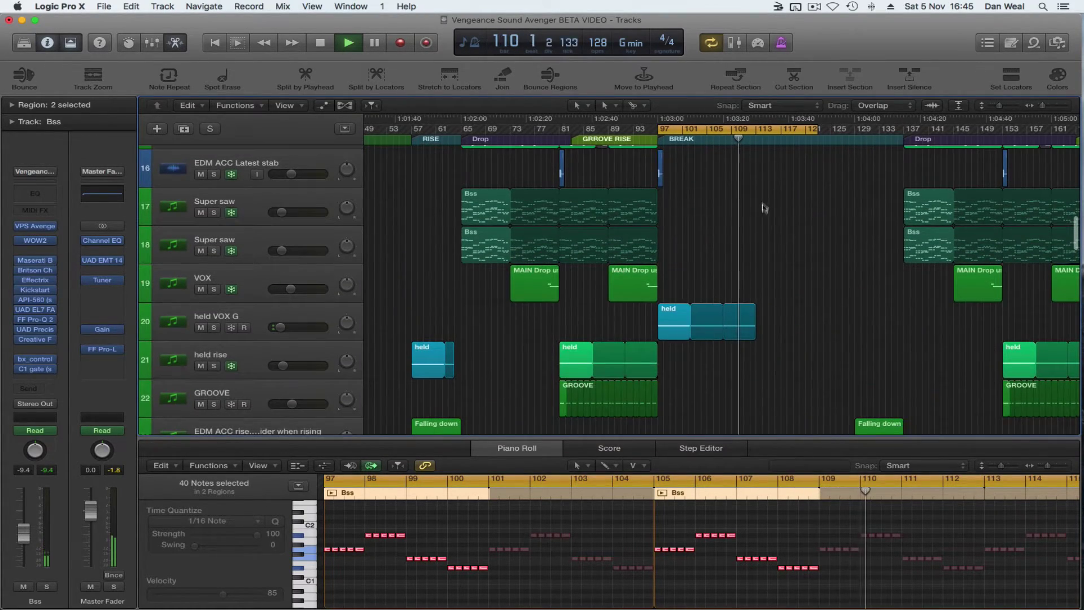
scroll(766, 205, up, 10)
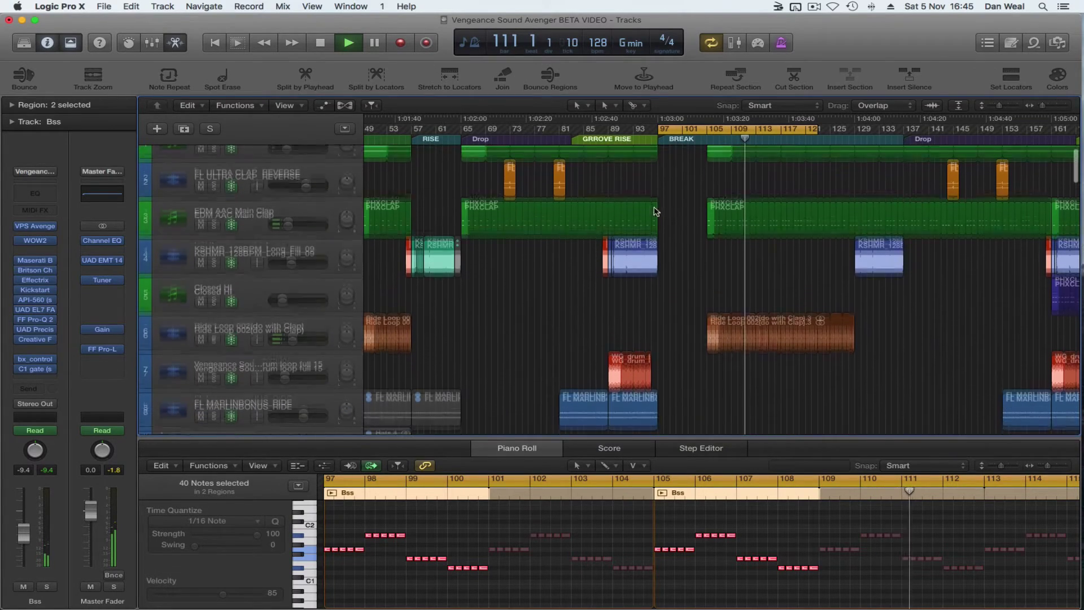
scroll(659, 213, down, 1)
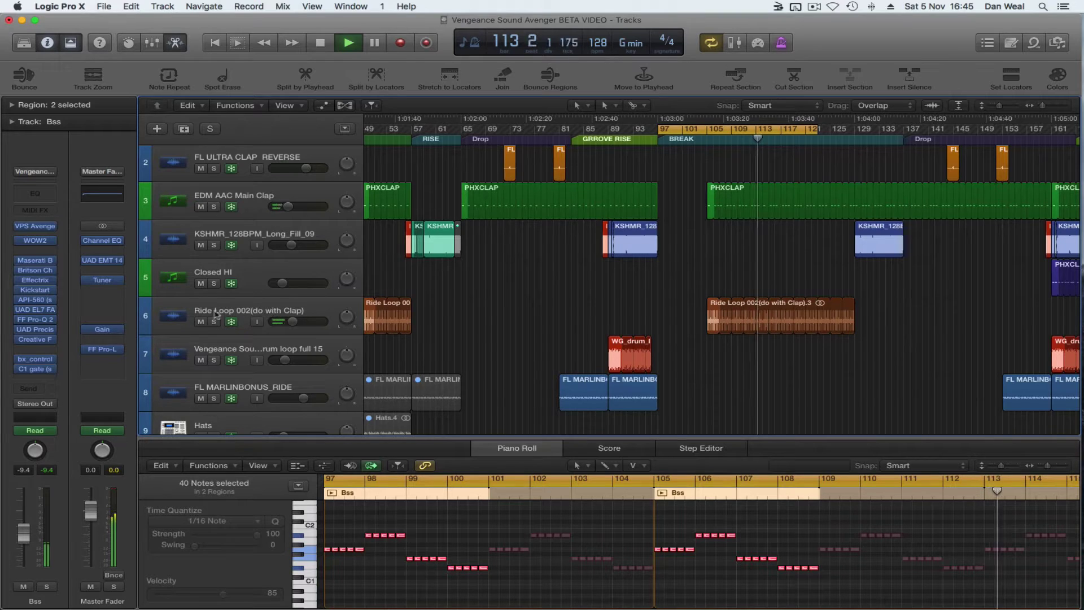
scroll(649, 316, up, 1)
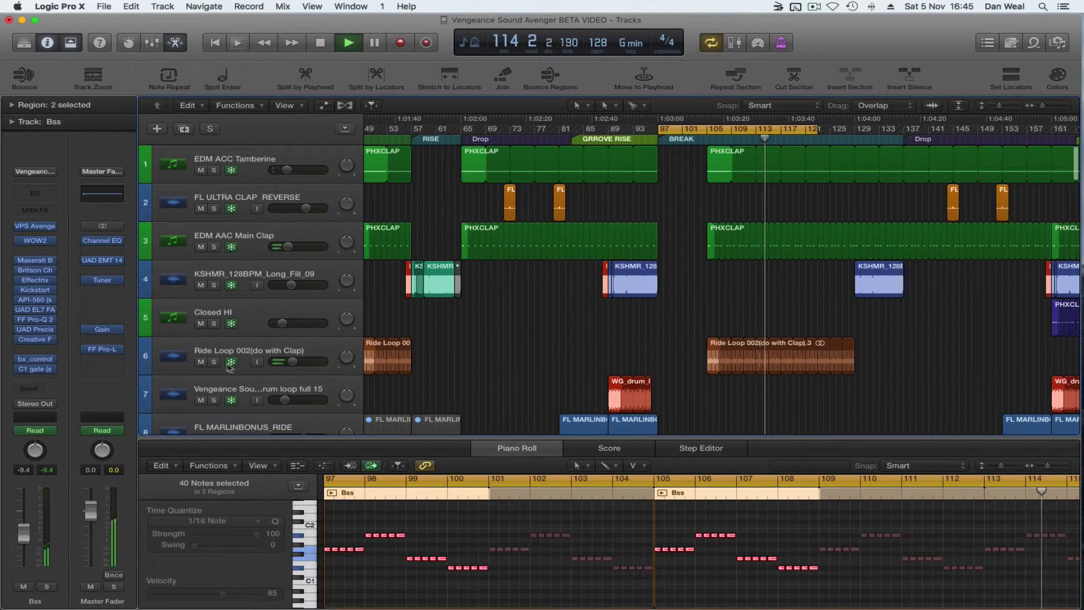
click(214, 362)
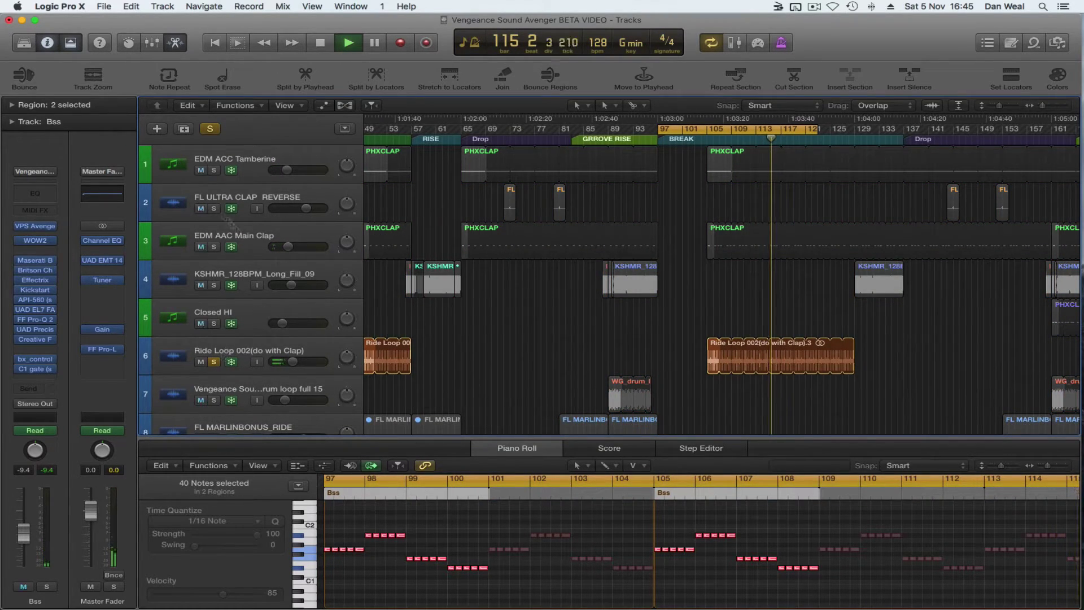
click(214, 170)
click(214, 247)
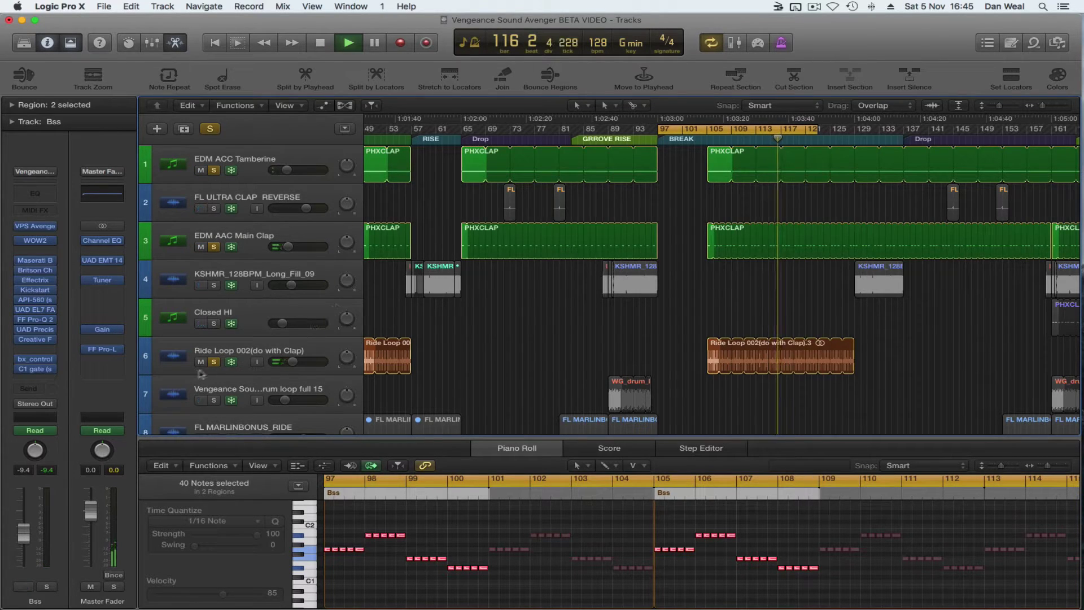
scroll(722, 356, down, 5)
click(214, 300)
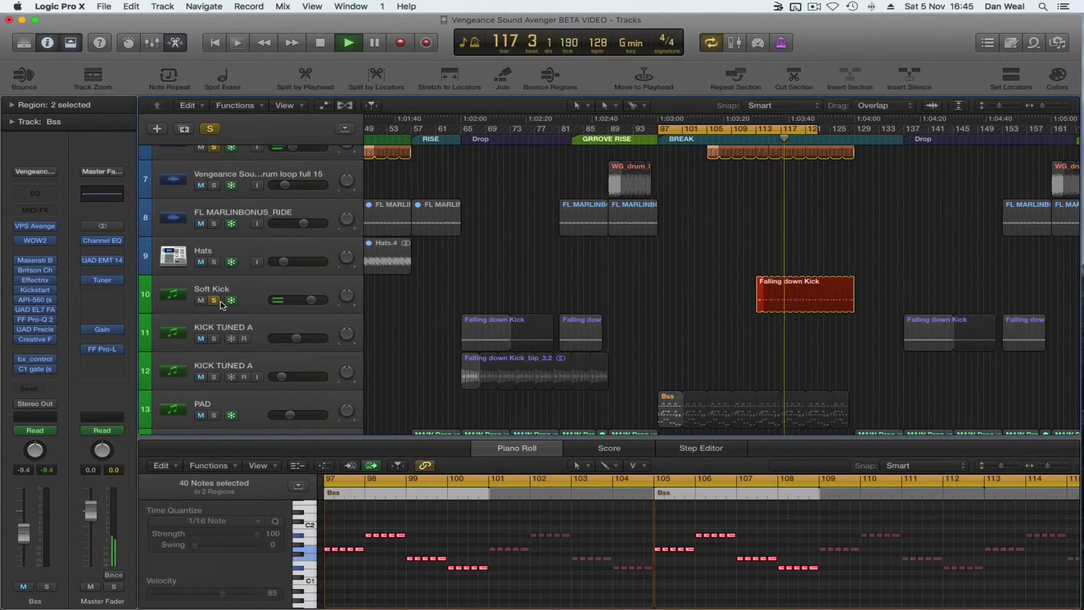
alt+click(214, 300)
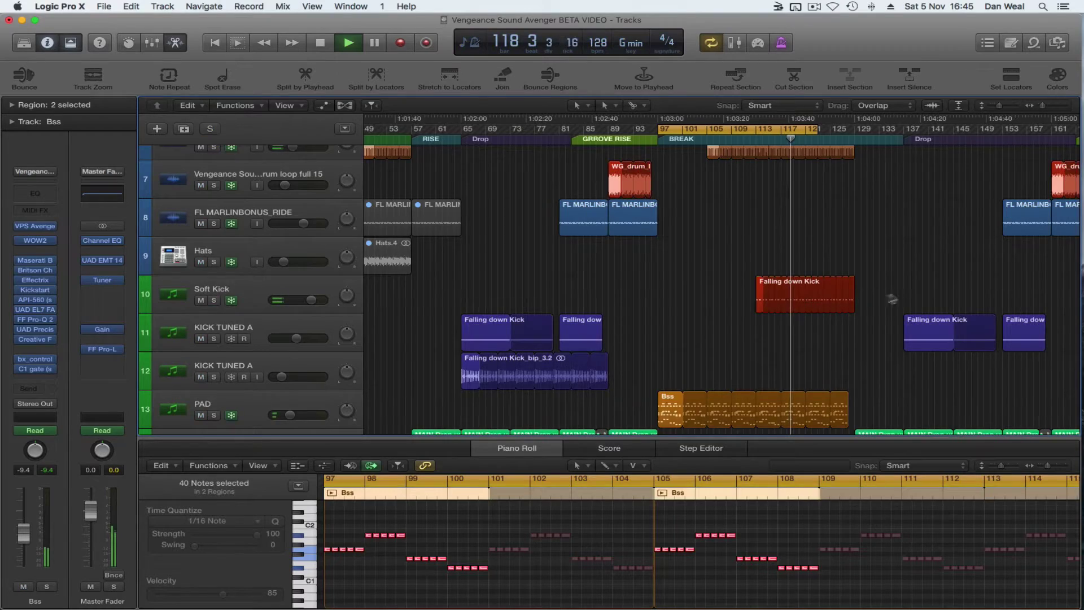
- Stop playback, select the held VOX G track, and audition it soloed from bar 97 before returning to the full mix
key(space)
scroll(743, 277, up, 5)
scroll(743, 277, down, 15)
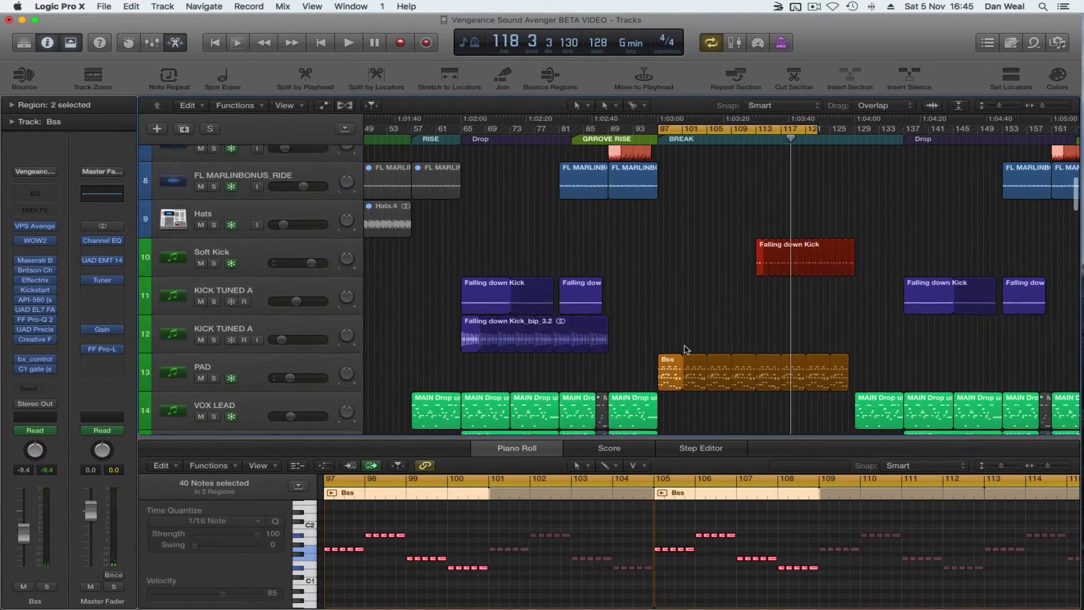
click(235, 327)
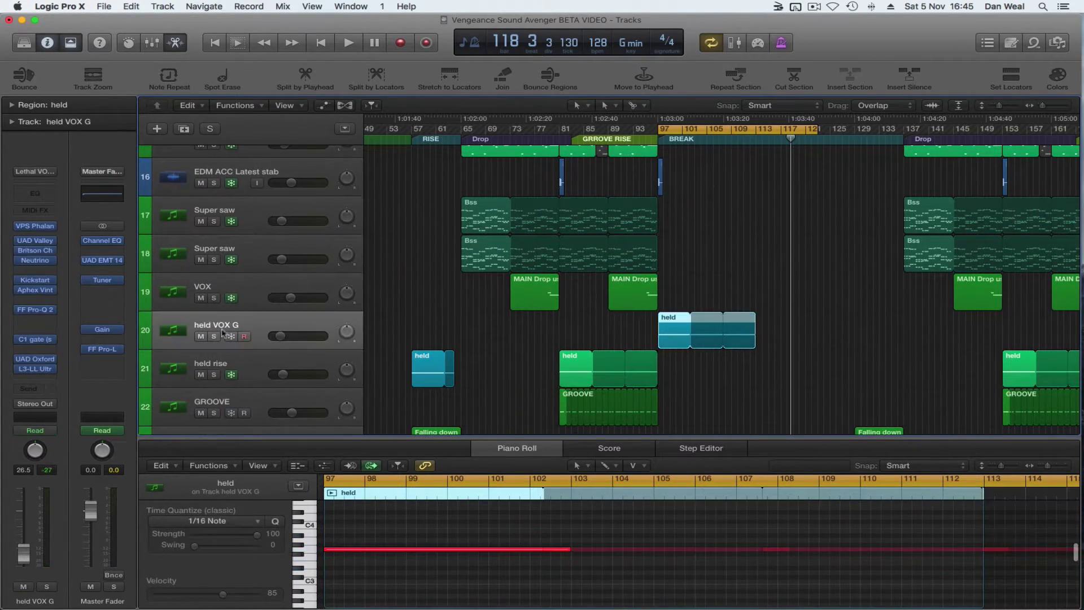
click(214, 335)
key(space)
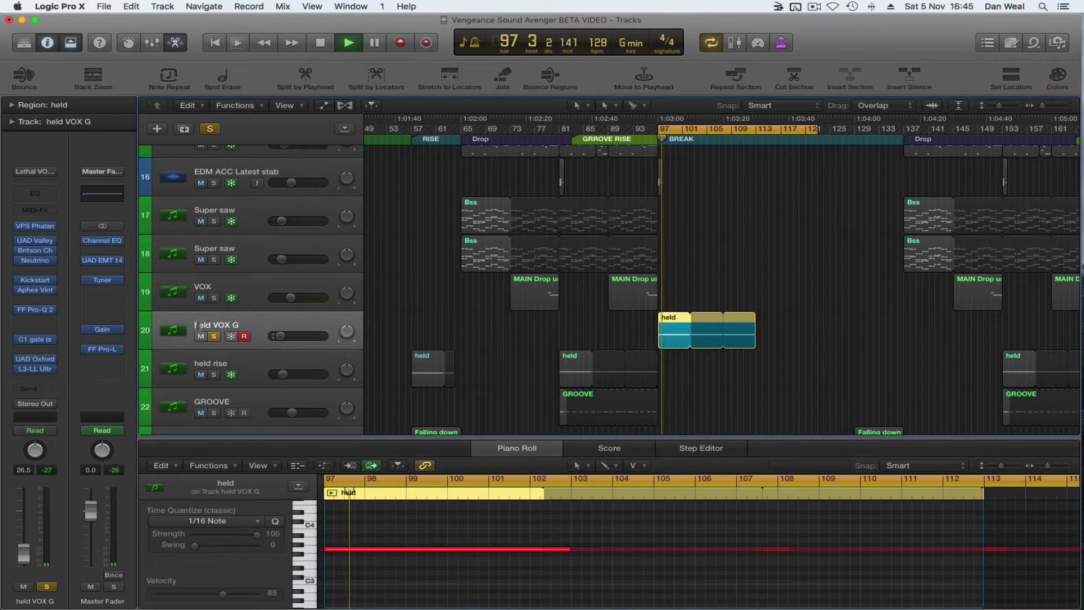
click(214, 337)
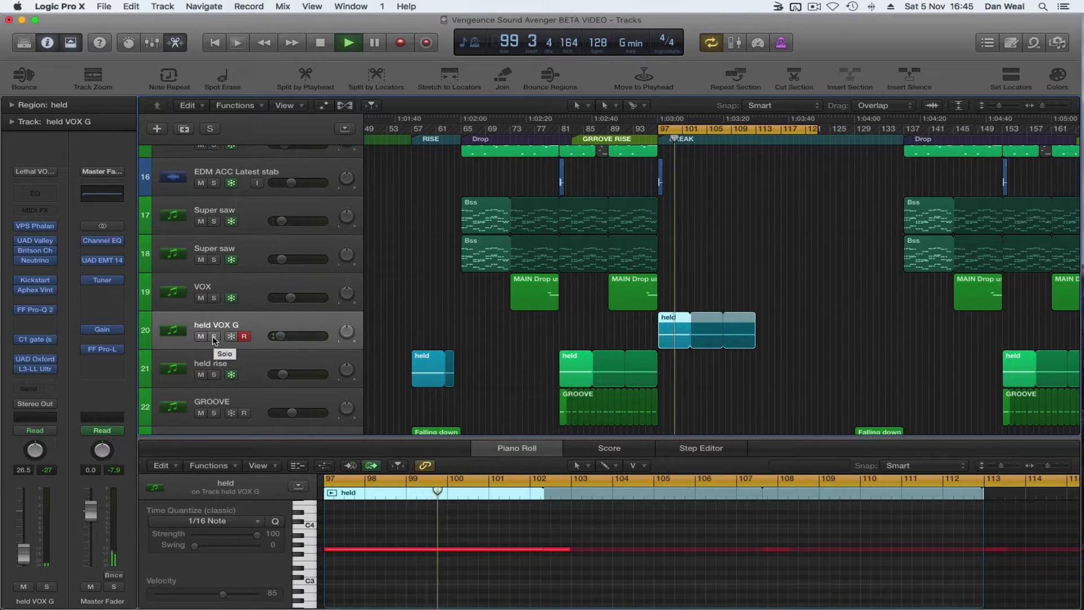
- Solo held VOX G again, open its VPS Phalanx instrument, and zoom in on the start and loop points of Sample A
click(214, 337)
click(32, 226)
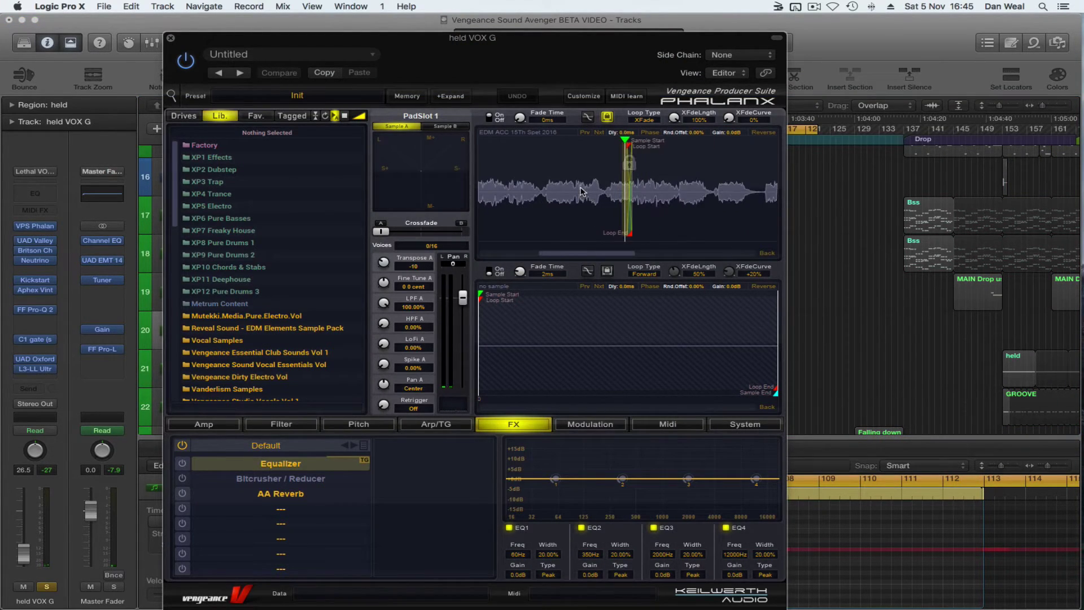
drag(601, 209, 567, 210)
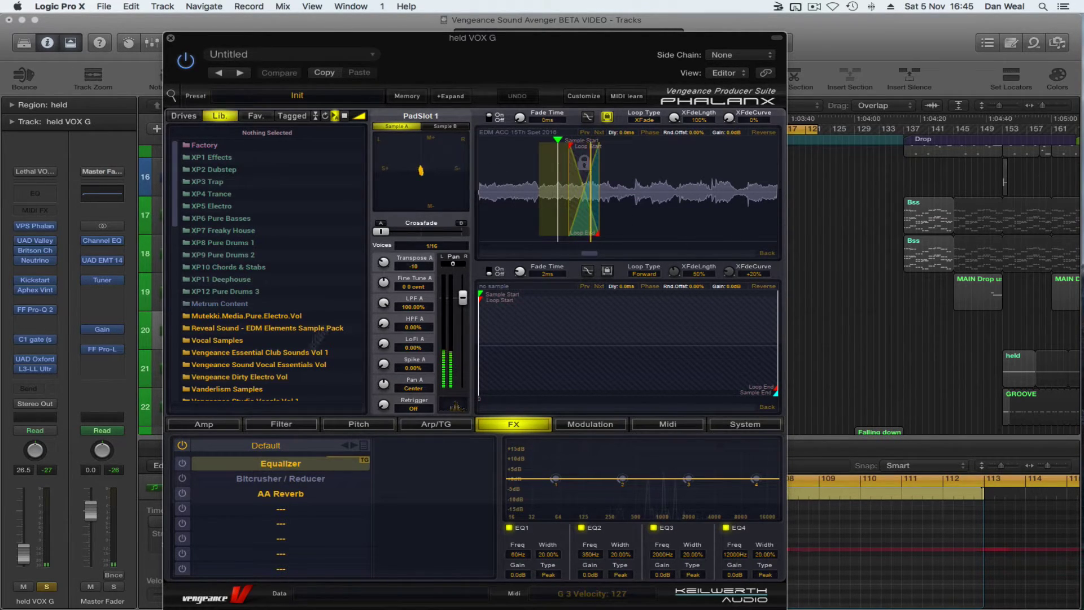
- Show the AA Reverb settings in held VOX G's Phalanx effects, close the instrument, and stop playback
click(288, 500)
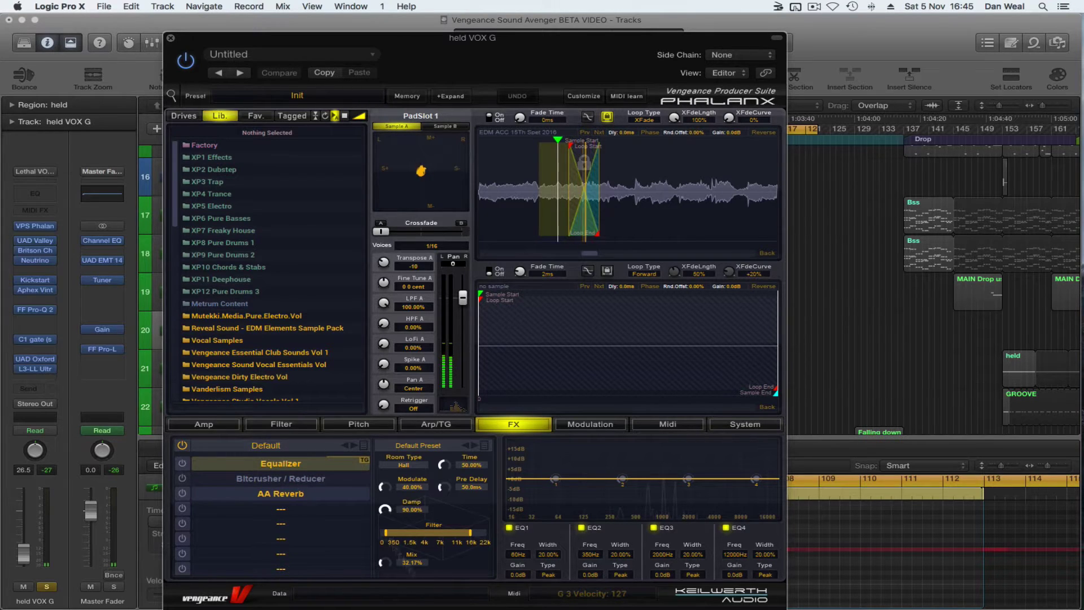
click(171, 40)
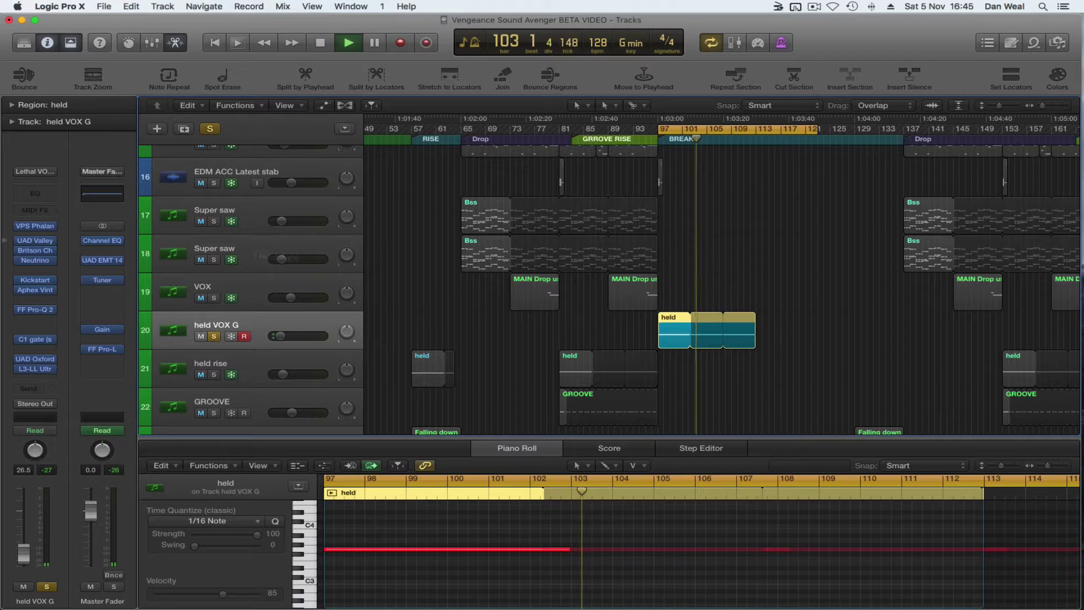
key(space)
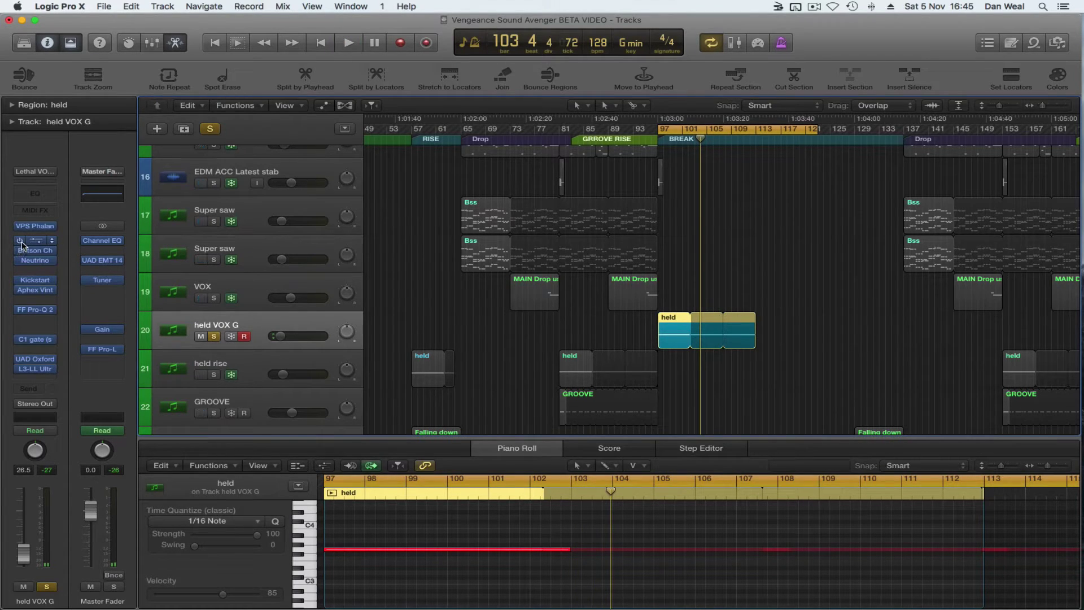
- Review the UAD Valley People Dyna-mite, Britson Channel and Neutrino effects on held VOX G one by one
click(35, 241)
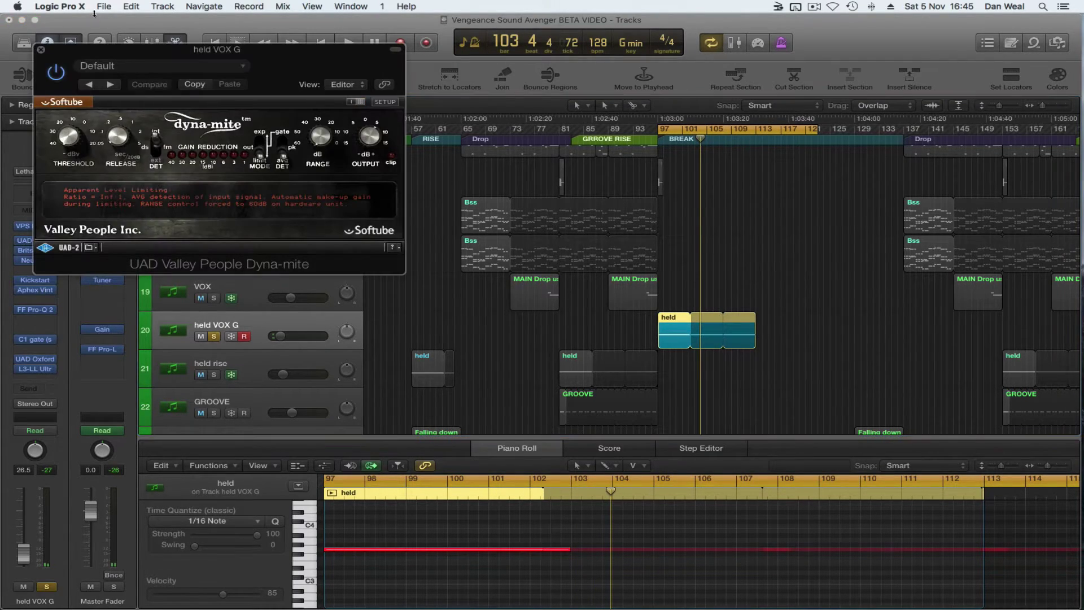
click(41, 50)
click(35, 250)
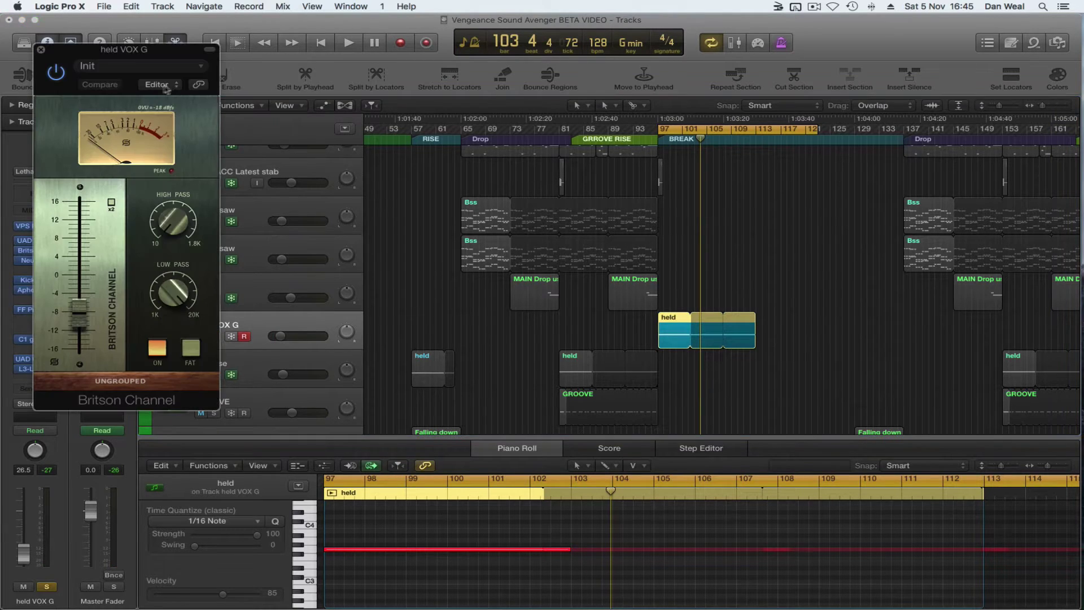
click(40, 51)
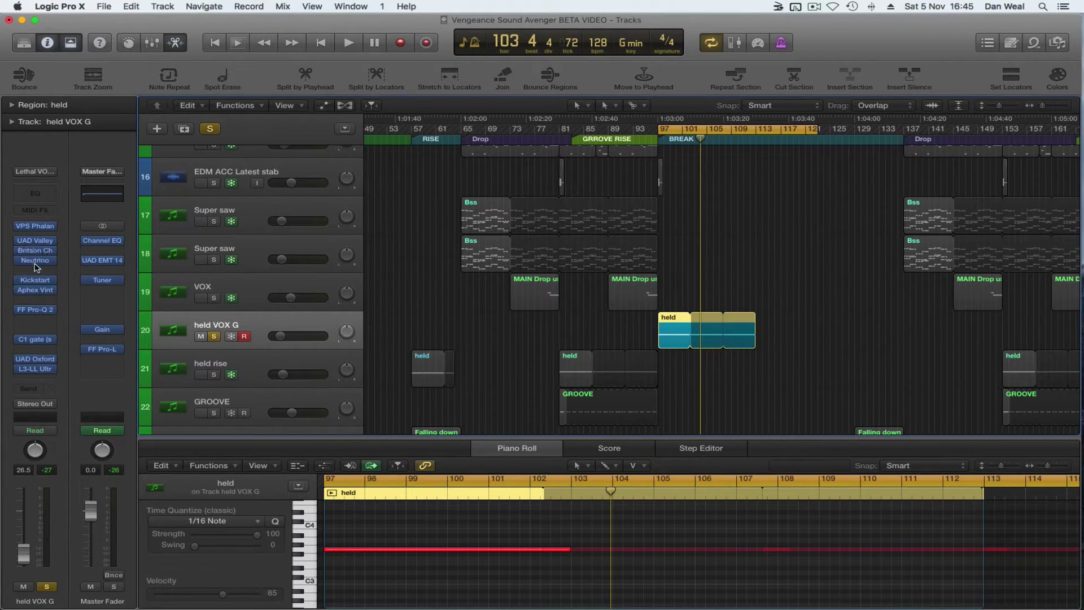
click(35, 260)
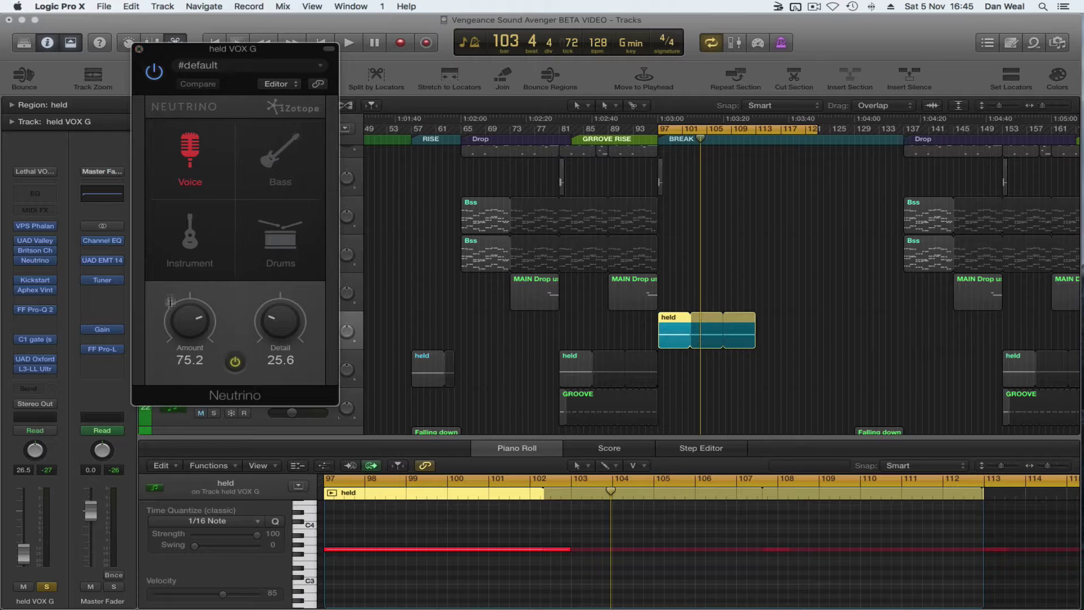
click(139, 49)
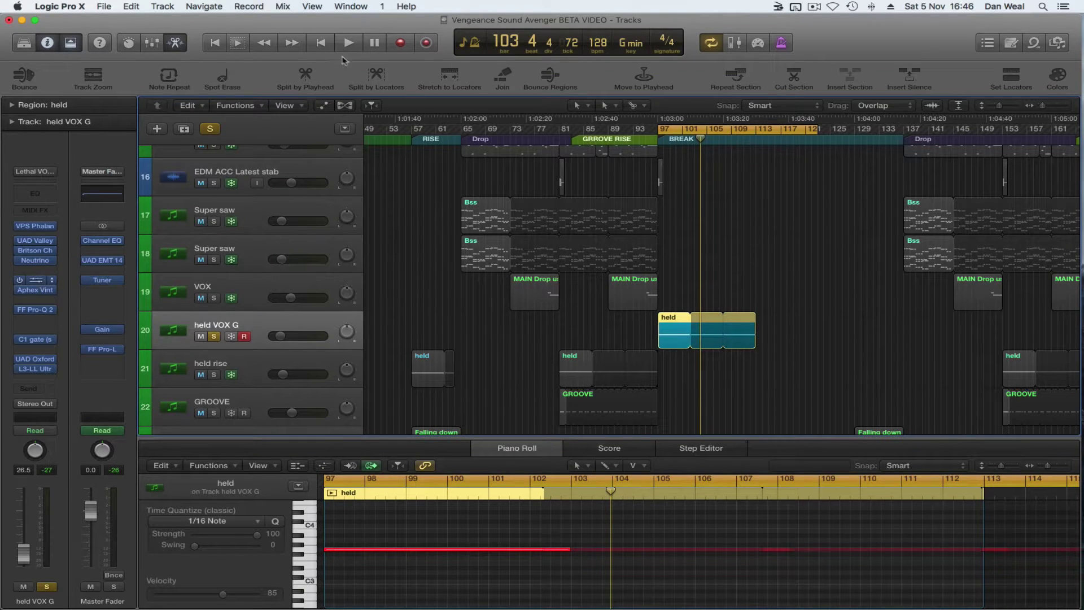
click(41, 50)
- Open the Aphex Vintage Exciter on held VOX G and compare the sound bypassed and enabled during playback
click(35, 290)
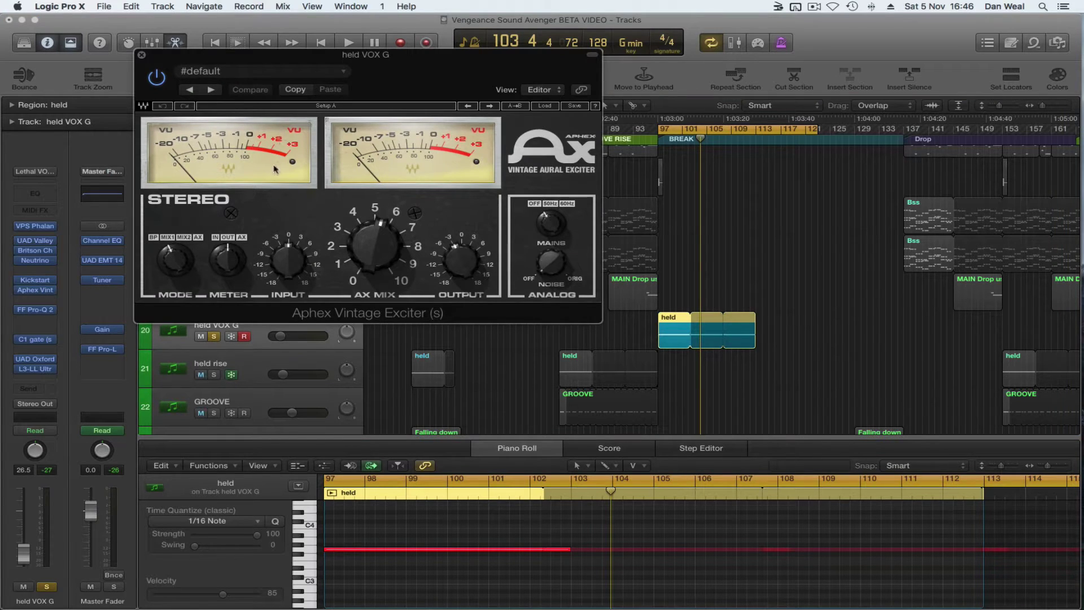
drag(298, 59, 397, 85)
key(space)
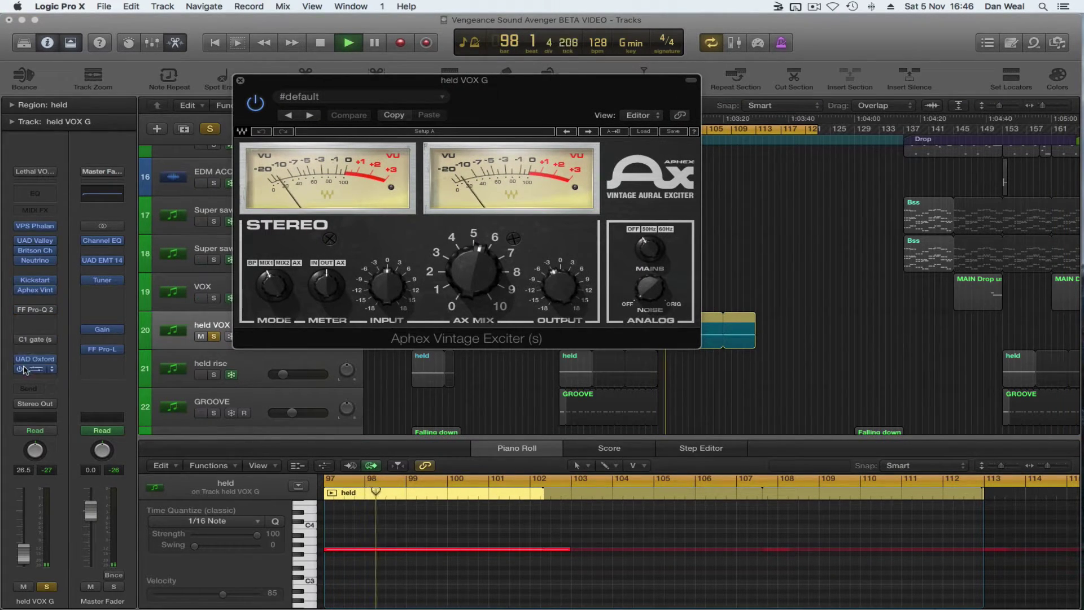
click(255, 102)
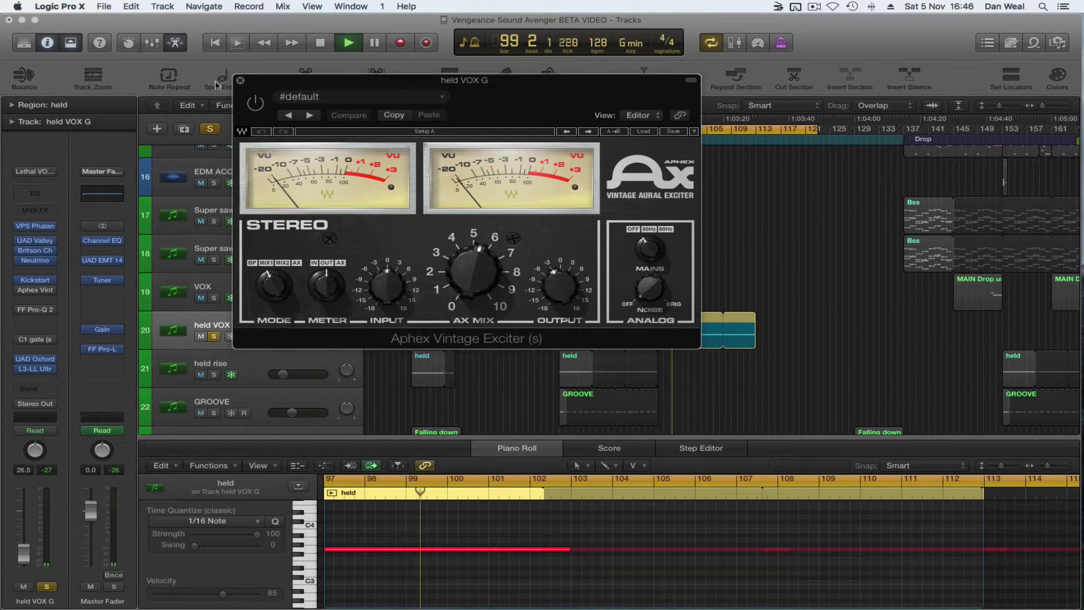
click(255, 102)
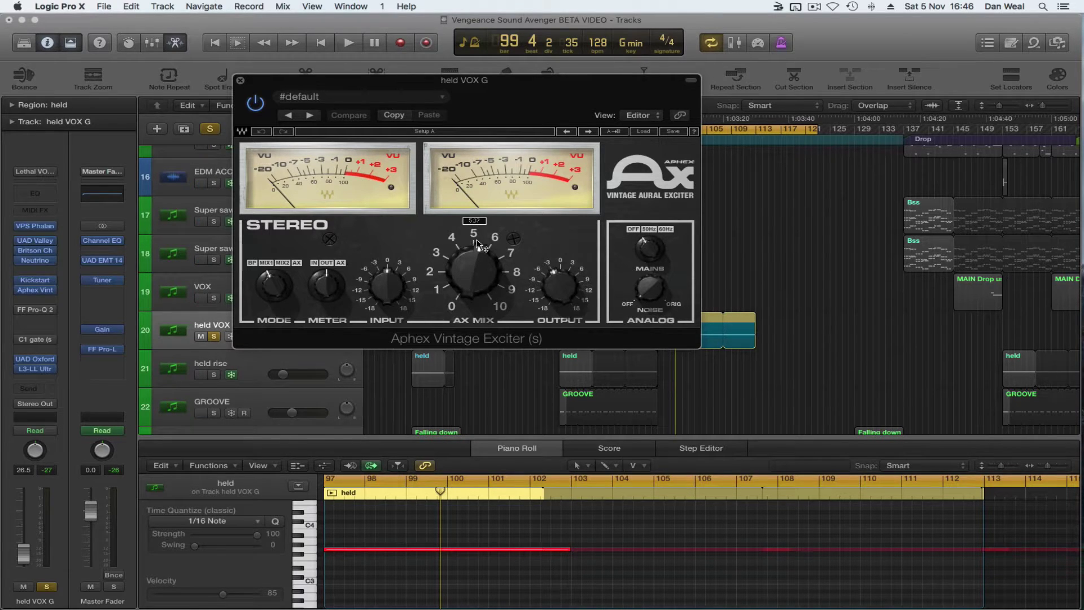
click(240, 80)
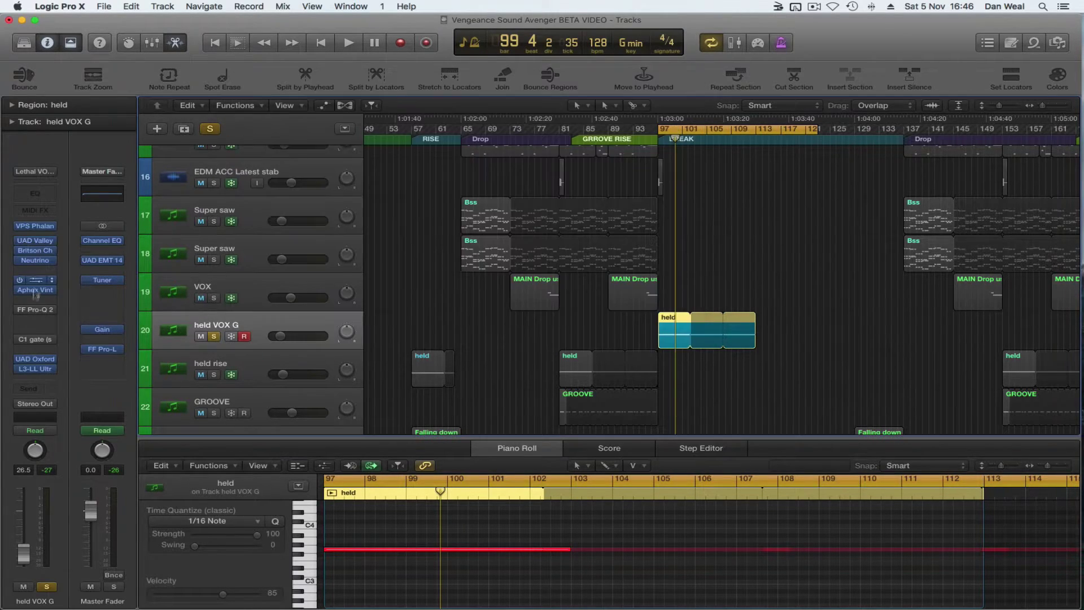
- Check held VOX G's remaining effects: FF Pro-Q 2, C1 gate, UAD Oxford Inflator and the L3-LL limiter
click(35, 311)
click(40, 50)
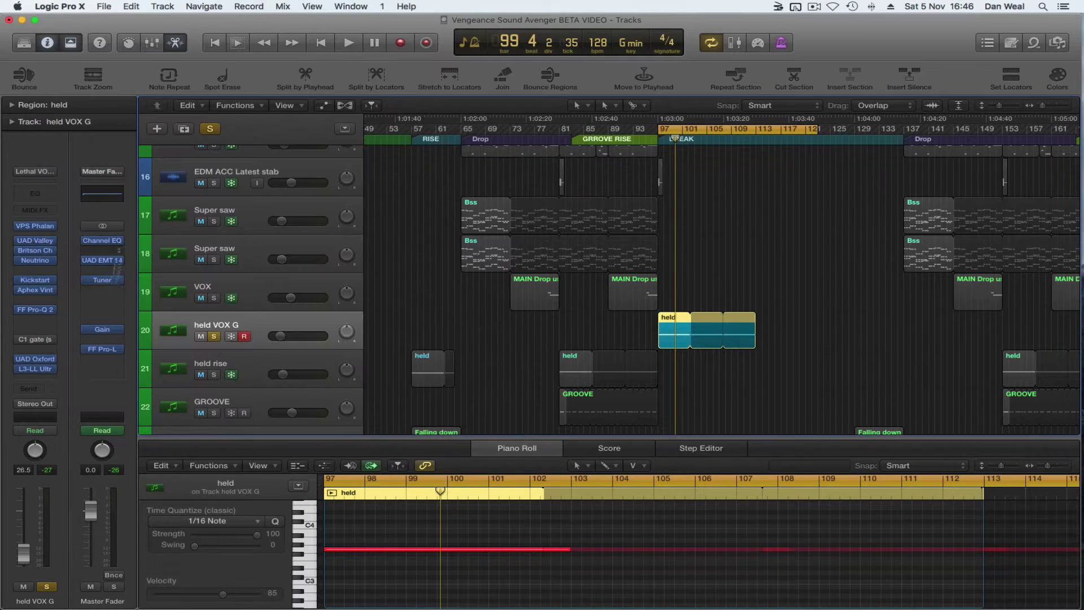
click(35, 340)
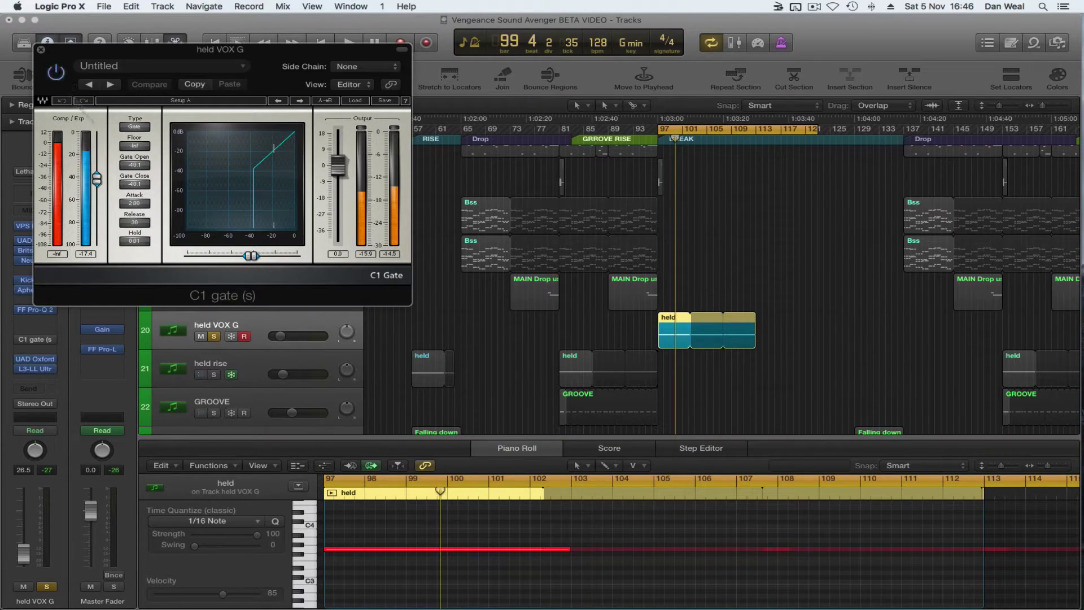
drag(229, 50, 362, 68)
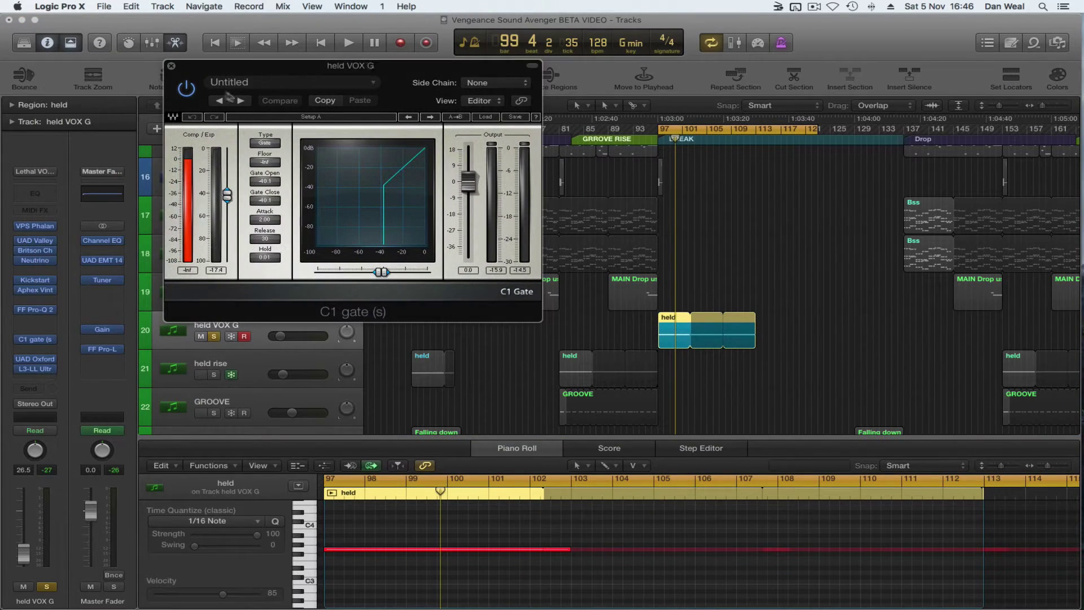
click(172, 66)
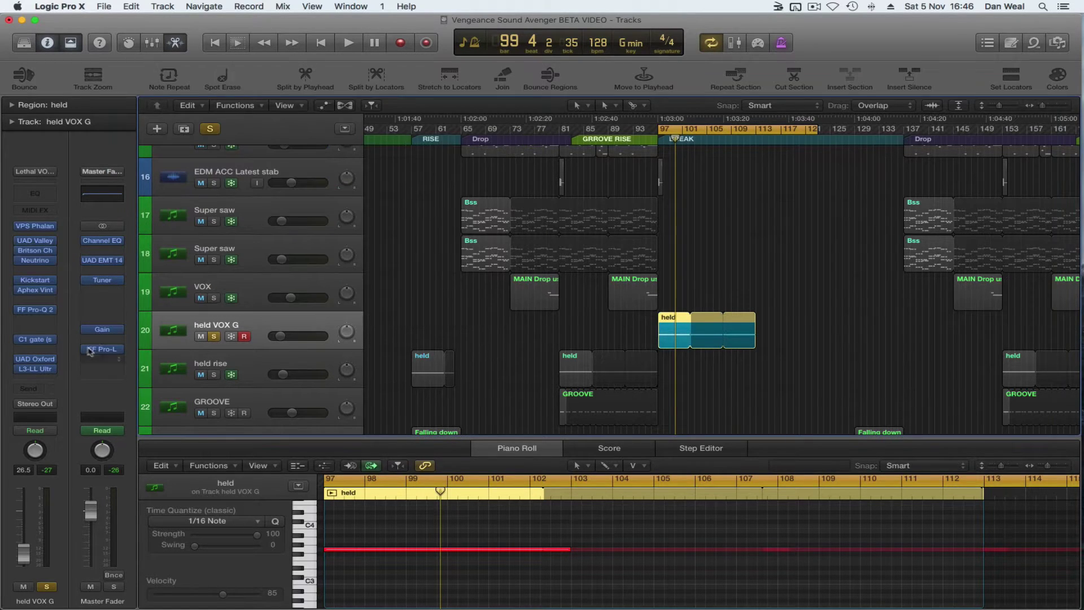
click(41, 362)
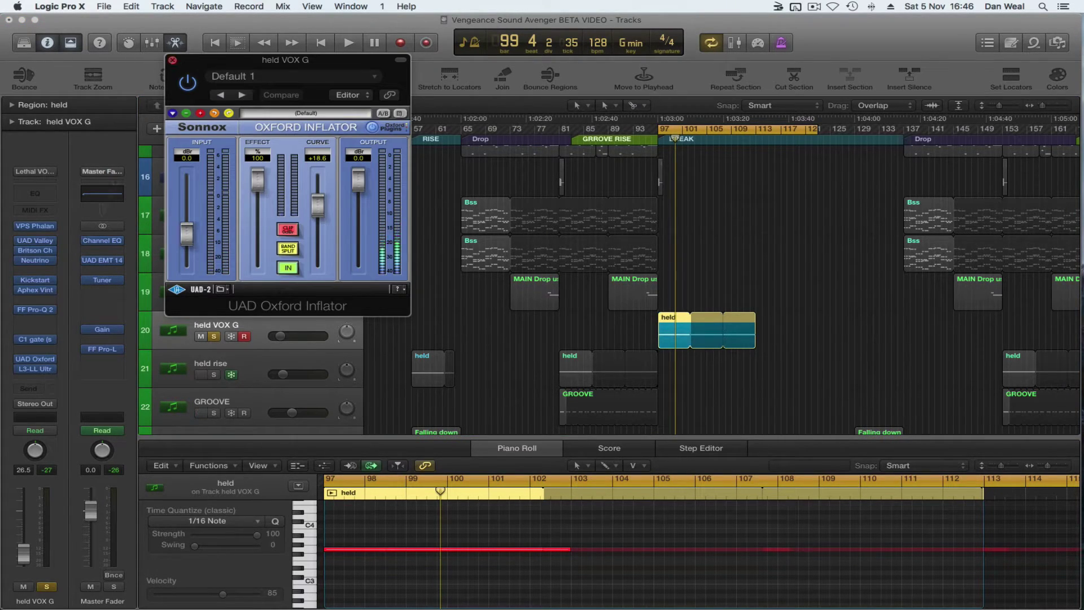
click(35, 369)
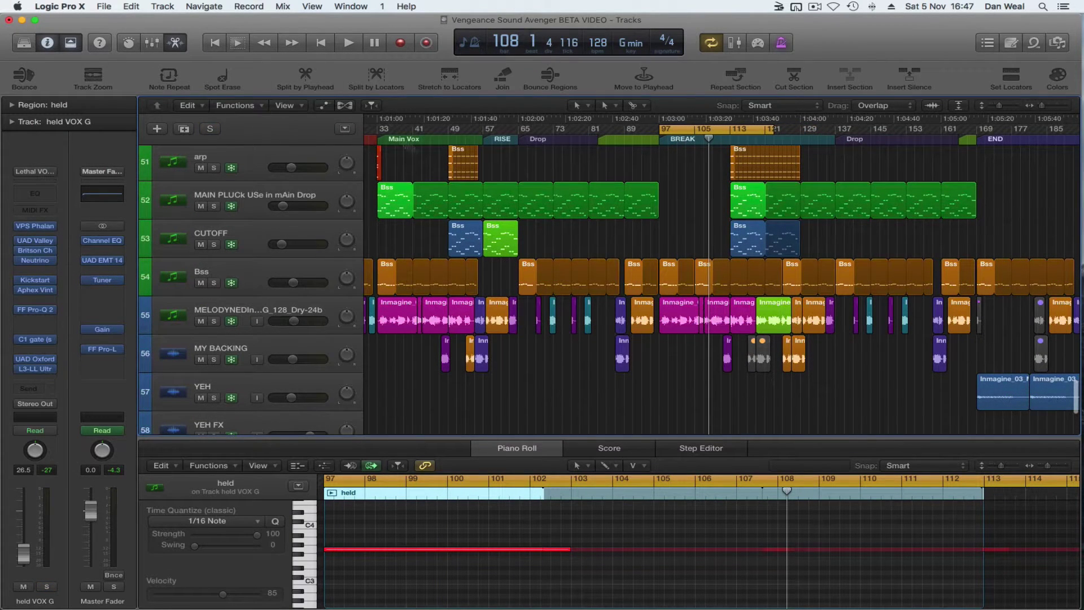
- Solo Bss and the MELODYNED dry vocal, play the Break from bar 97, and add held VOX G and Ride Loop 002
click(213, 283)
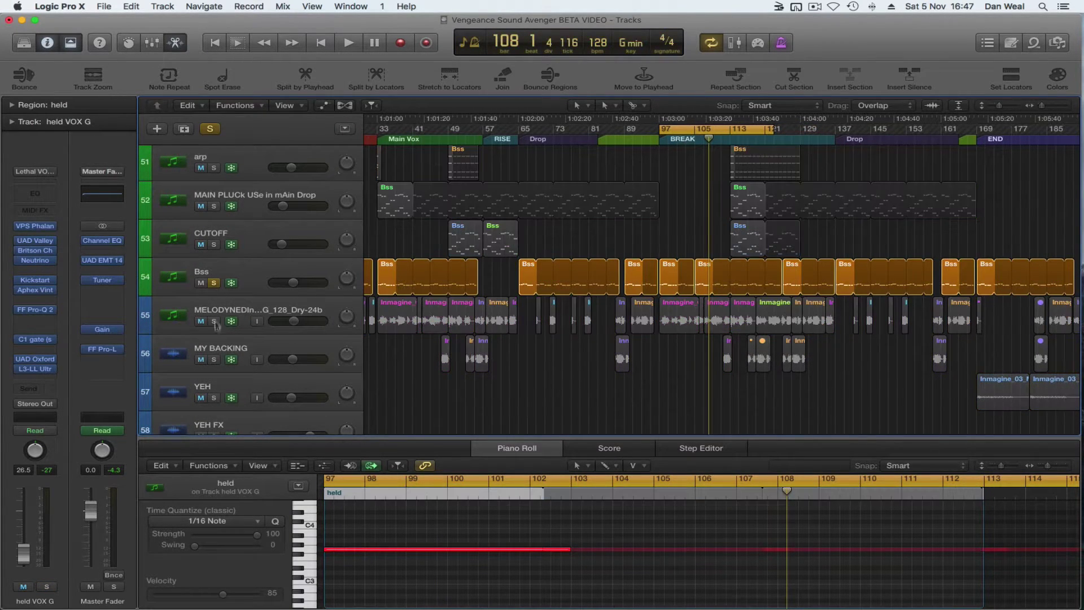
click(214, 321)
key(space)
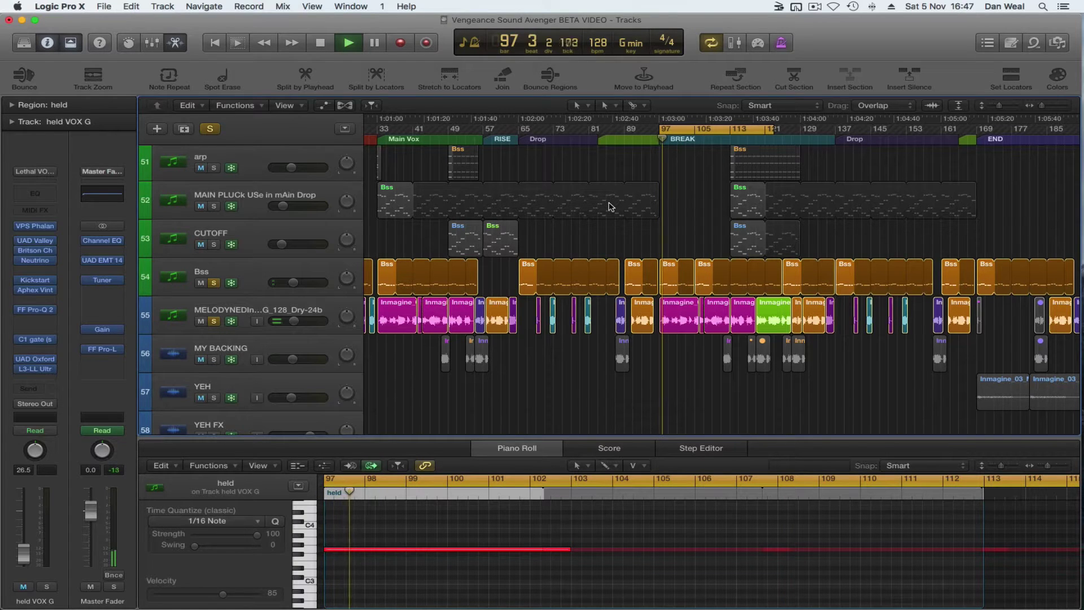
scroll(637, 259, up, 4)
scroll(637, 259, up, 15)
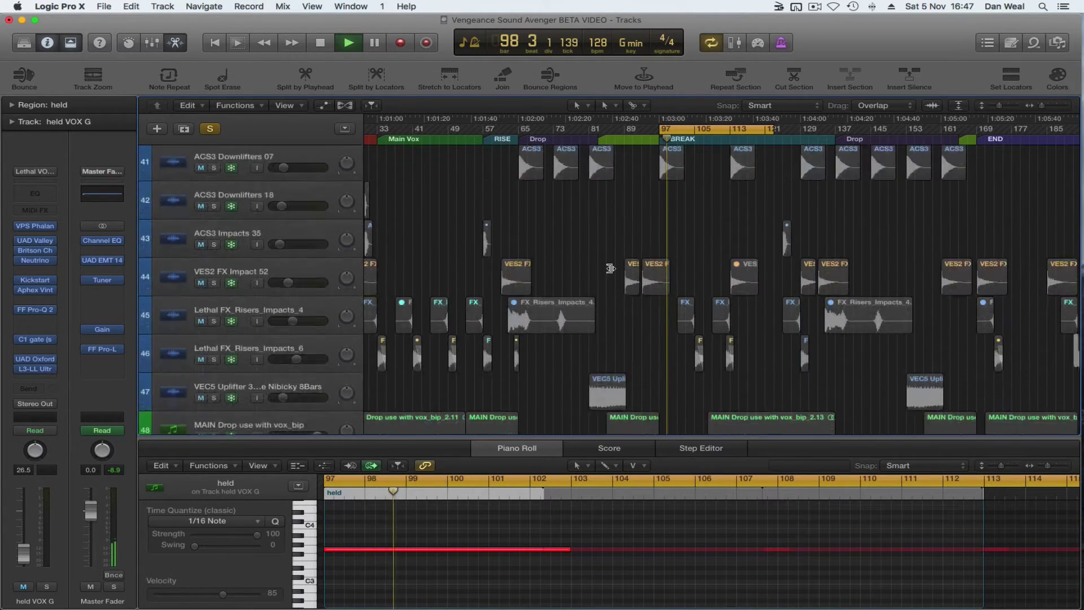
scroll(600, 282, up, 9)
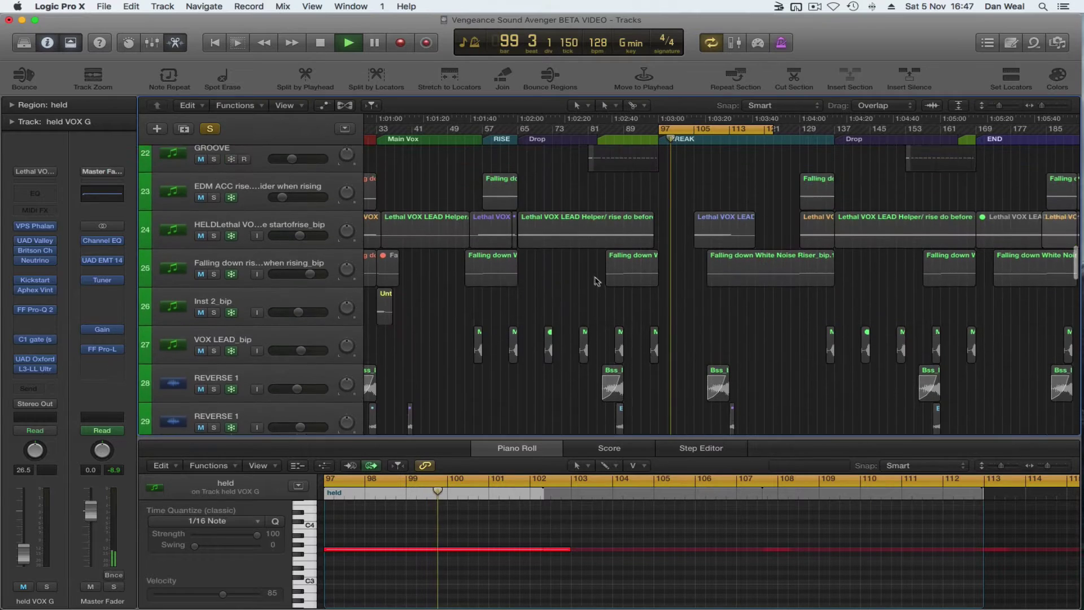
scroll(648, 317, up, 5)
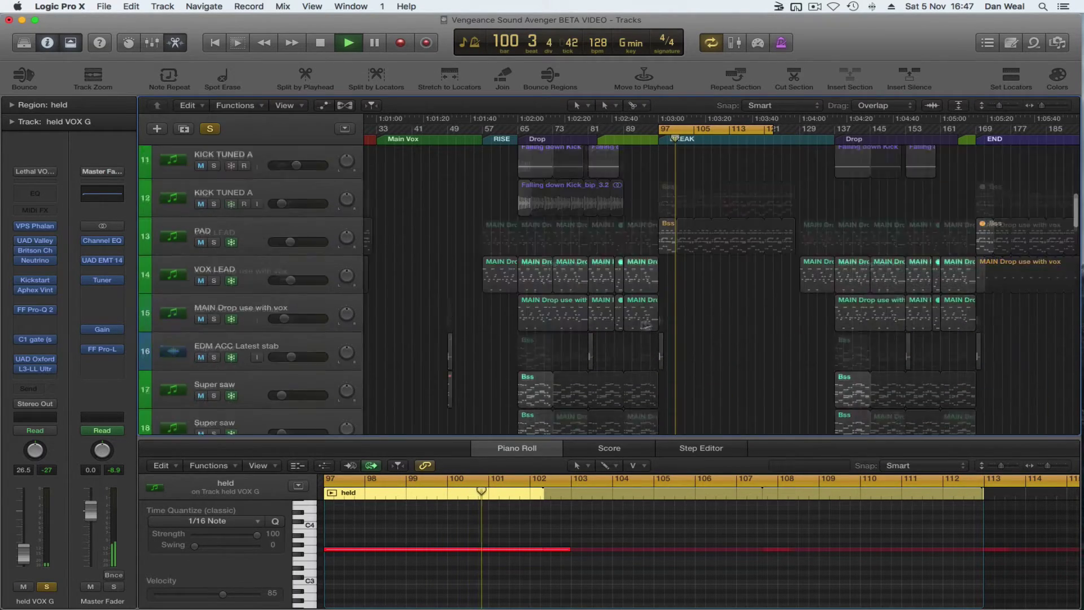
scroll(466, 338, up, 7)
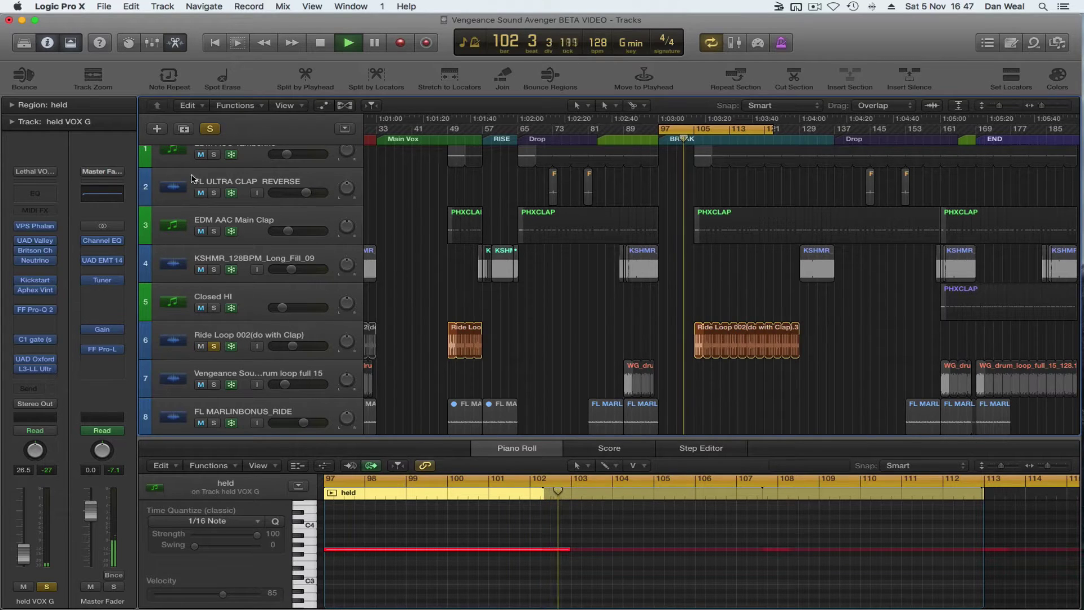
- Add EDM AAC Main Clap and track 1 to the soloed Break layers while playback continues
click(213, 231)
click(213, 155)
scroll(507, 291, down, 1)
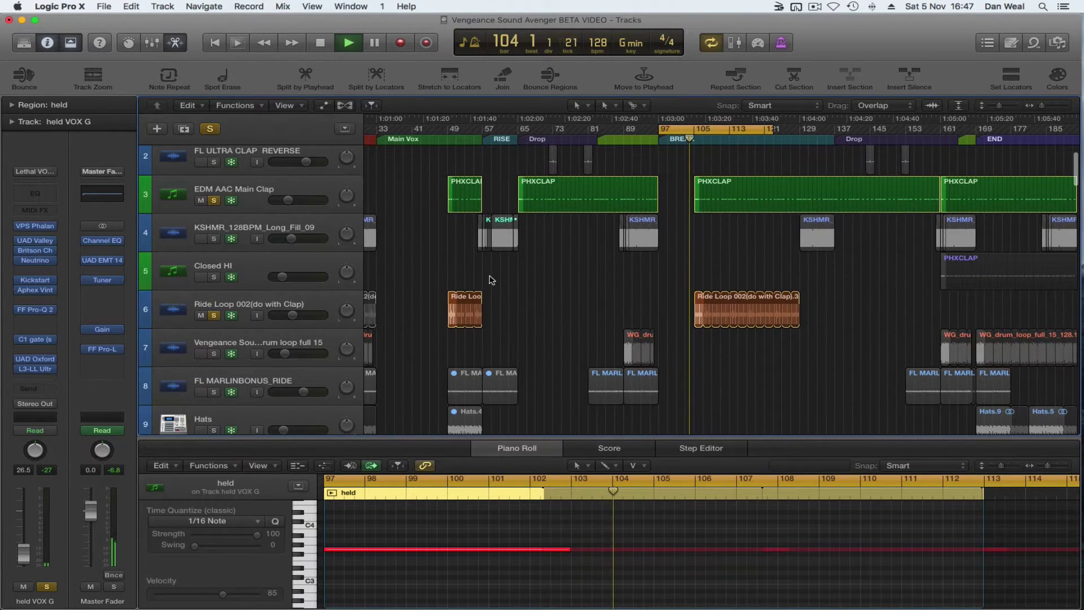
scroll(497, 285, up, 2)
scroll(494, 296, right, 2)
scroll(491, 306, down, 1)
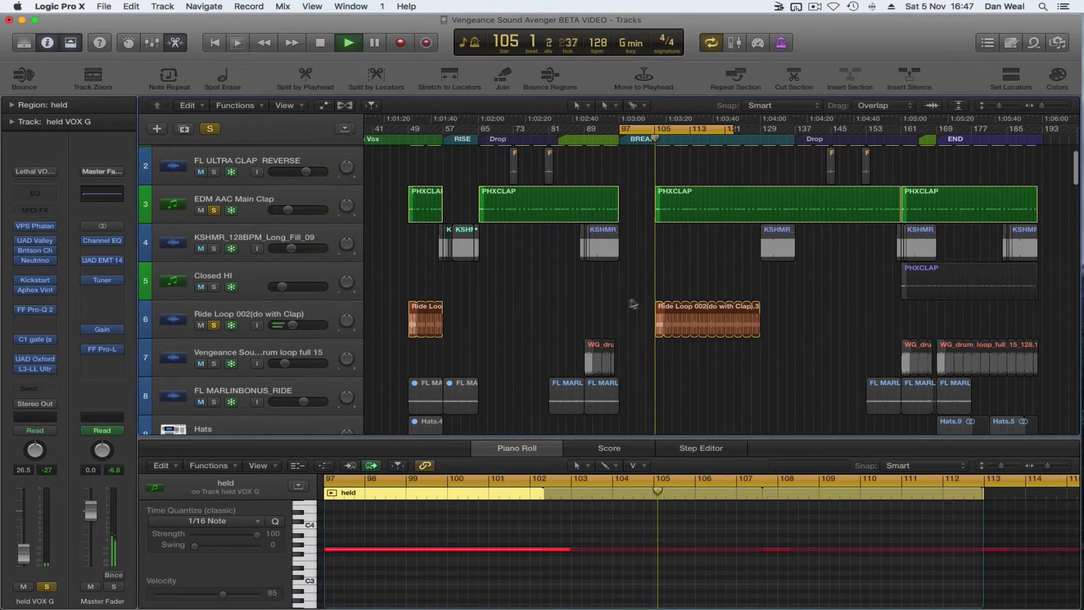
- Add the HELDLethal VOX track 24 and the REVERSE 1 track 28 to the soloed layers
scroll(610, 313, down, 6)
scroll(602, 316, down, 10)
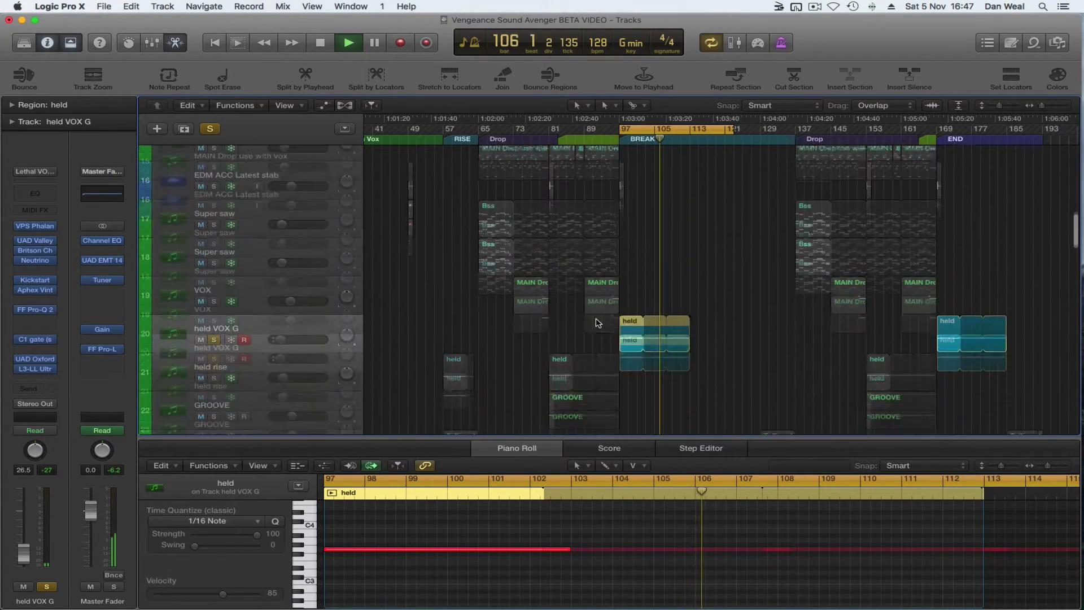
click(214, 309)
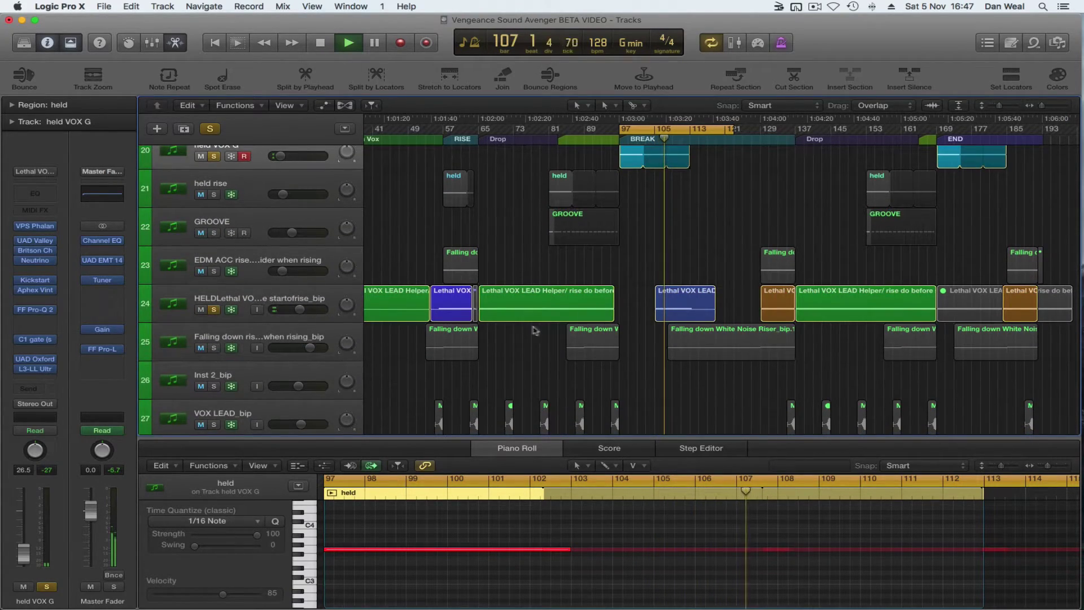
scroll(654, 347, down, 3)
scroll(654, 346, down, 2)
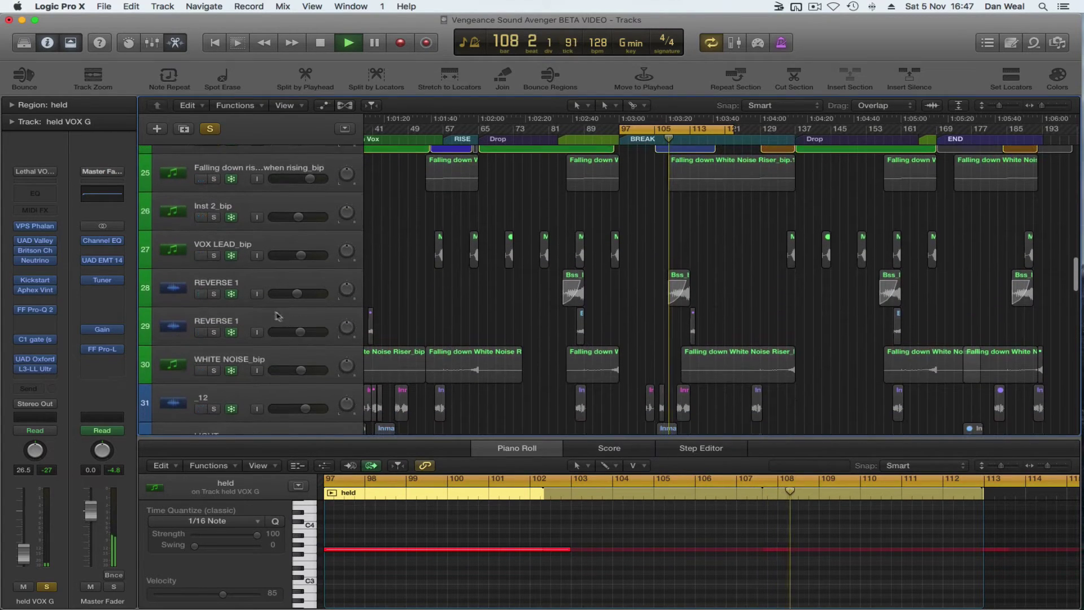
click(210, 294)
- Solo the _12, LIGHT and ACS3 Downlifters 12 tracks as well, selecting _12 to show its effect chain
scroll(339, 248, down, 2)
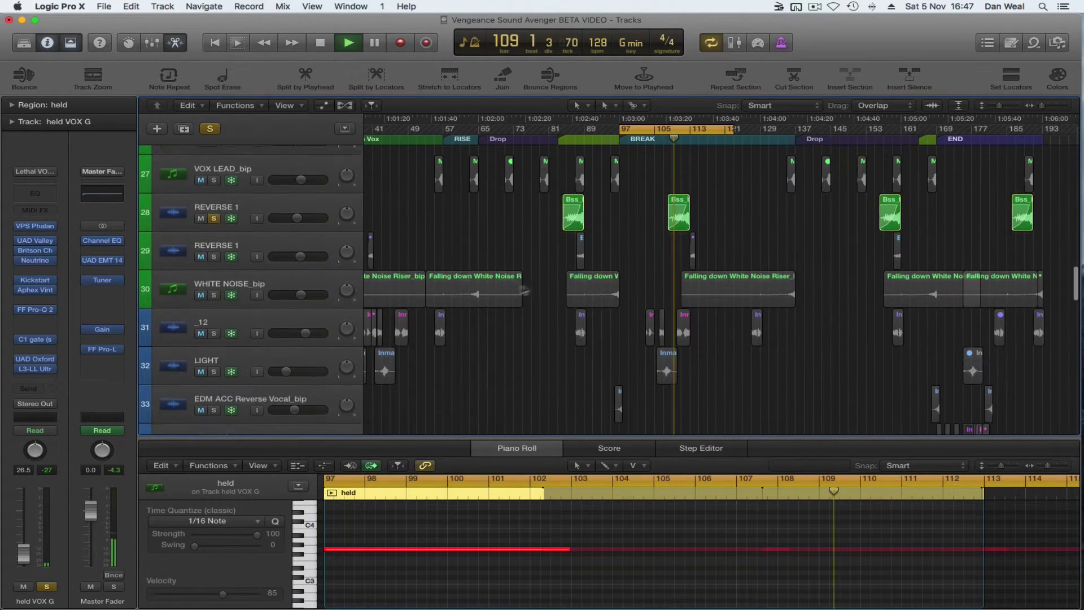
scroll(339, 247, down, 1)
click(215, 316)
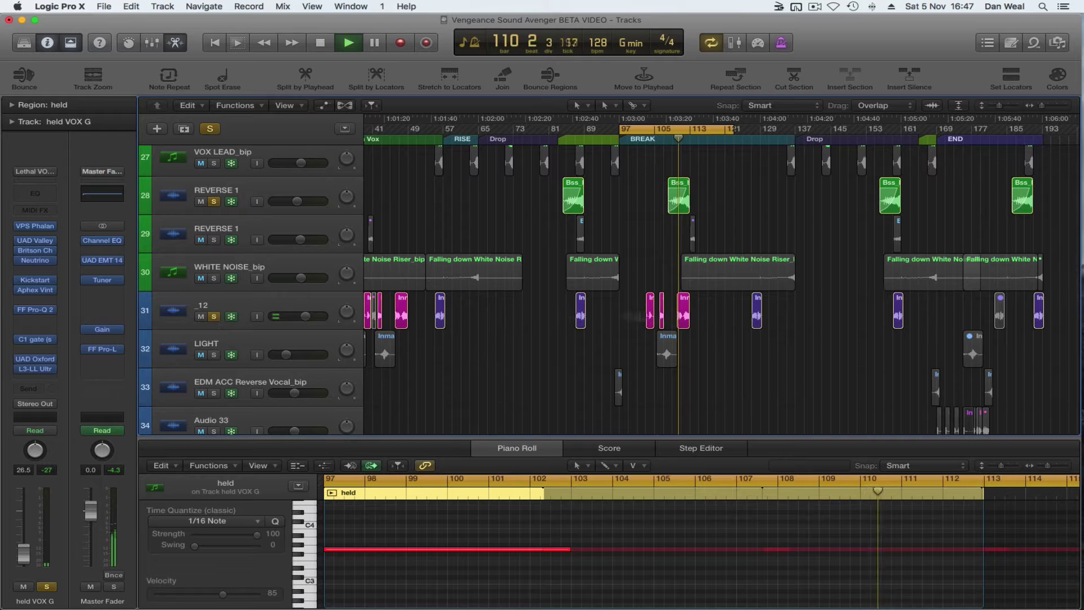
click(252, 300)
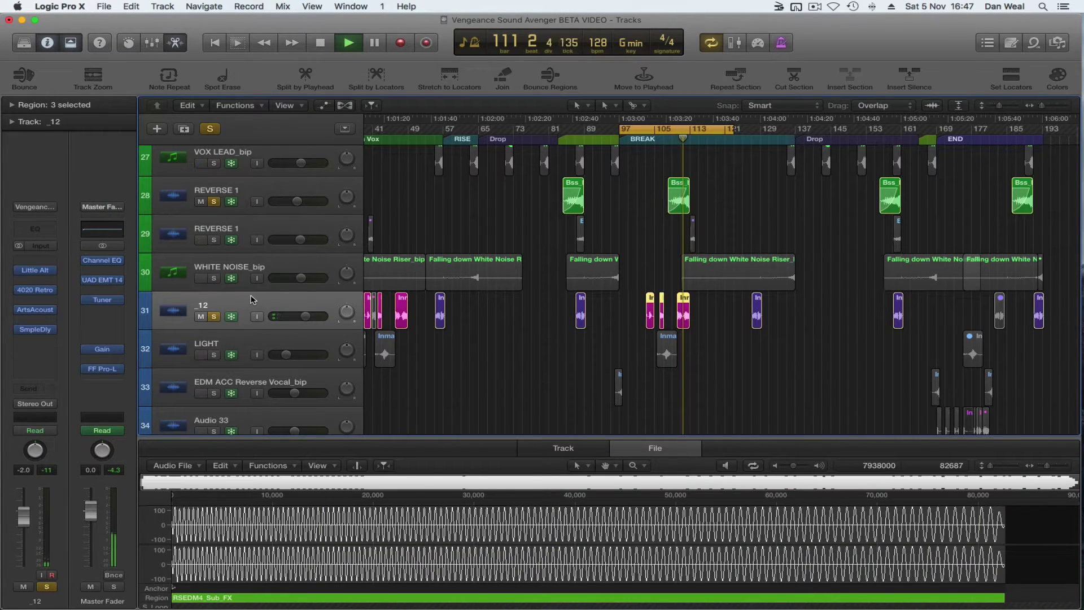
click(215, 354)
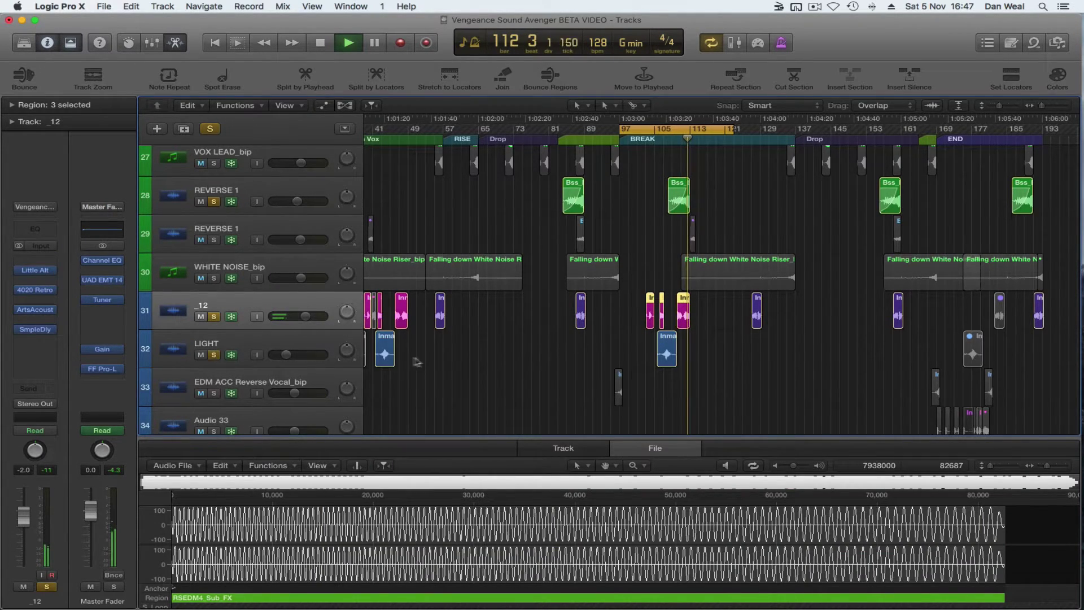
scroll(455, 349, down, 3)
click(214, 353)
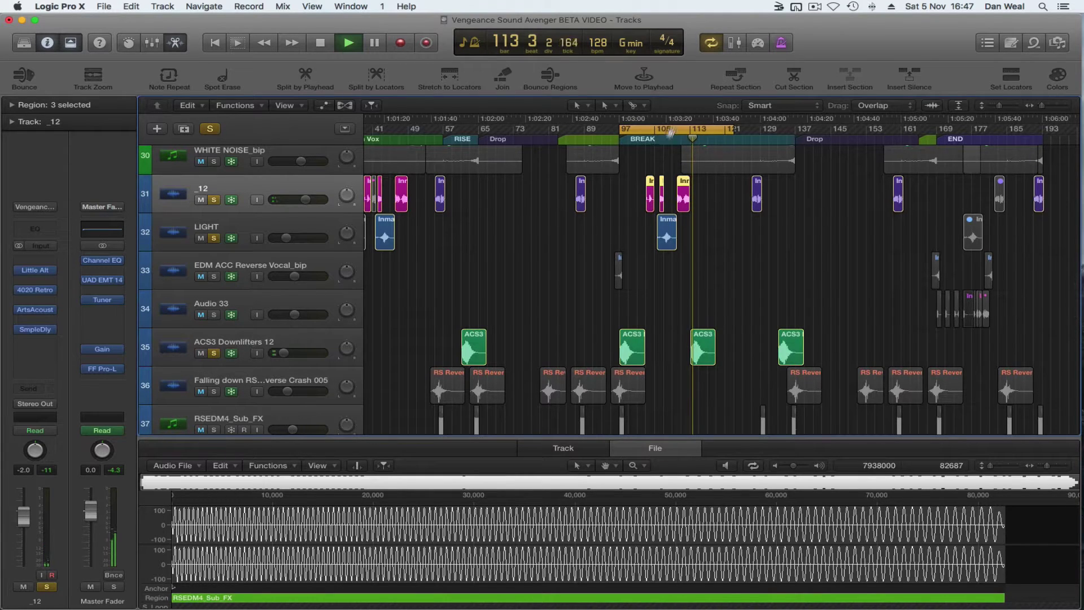
- Add VEDM Short Fill 41, KSHMR Short Fill 20 and ACS3 Downlifters 07 to the soloed Break layers
scroll(632, 309, down, 8)
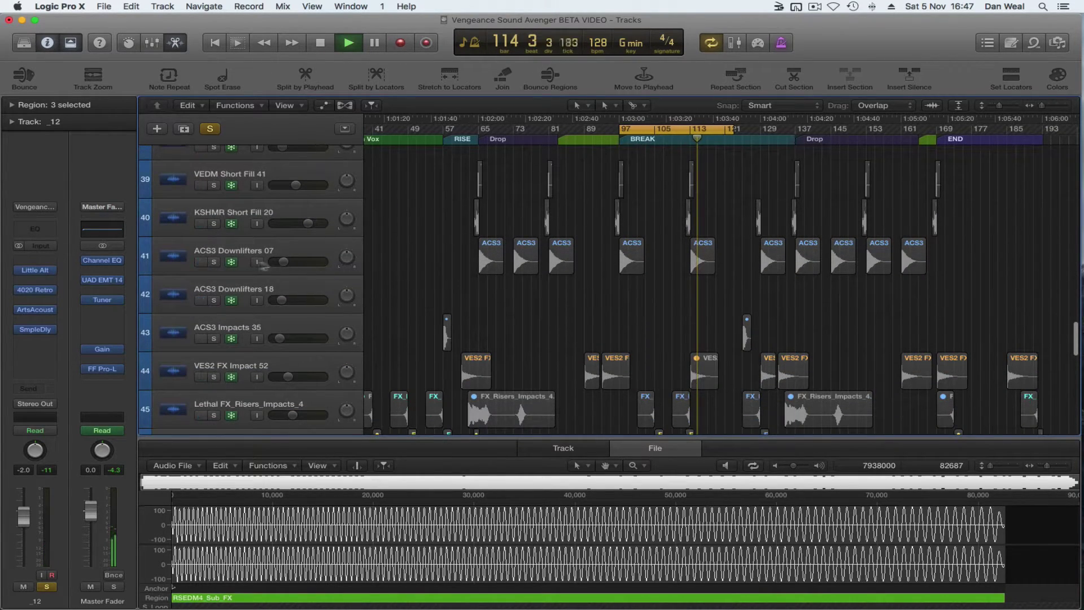
click(215, 223)
click(215, 262)
click(214, 185)
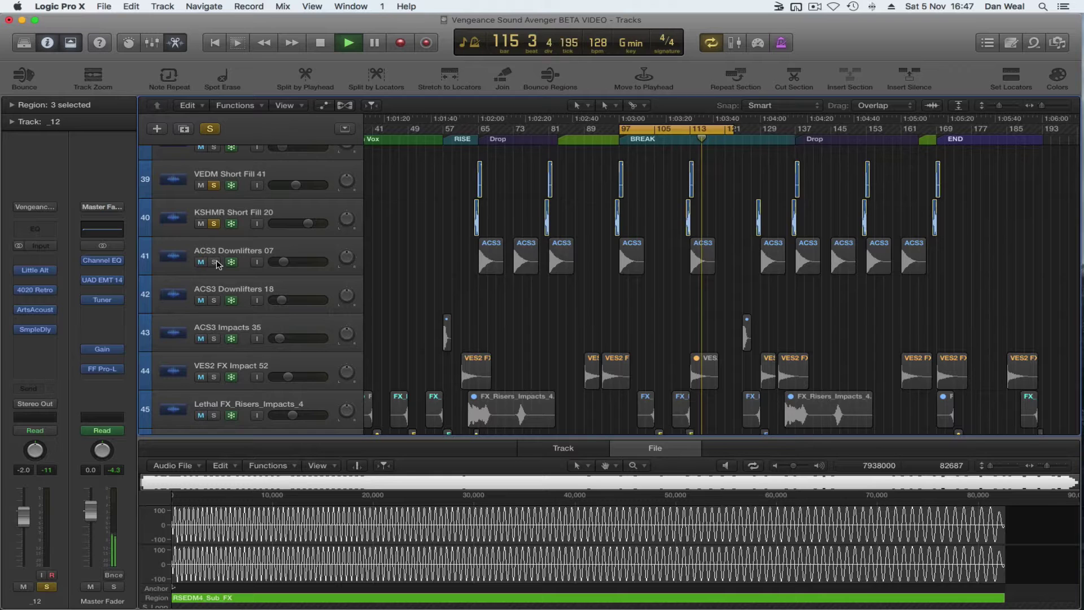
- Solo only the INTREST mOD 3 track and loop playback of the Break from bar 105
scroll(480, 311, down, 1)
scroll(480, 311, down, 5)
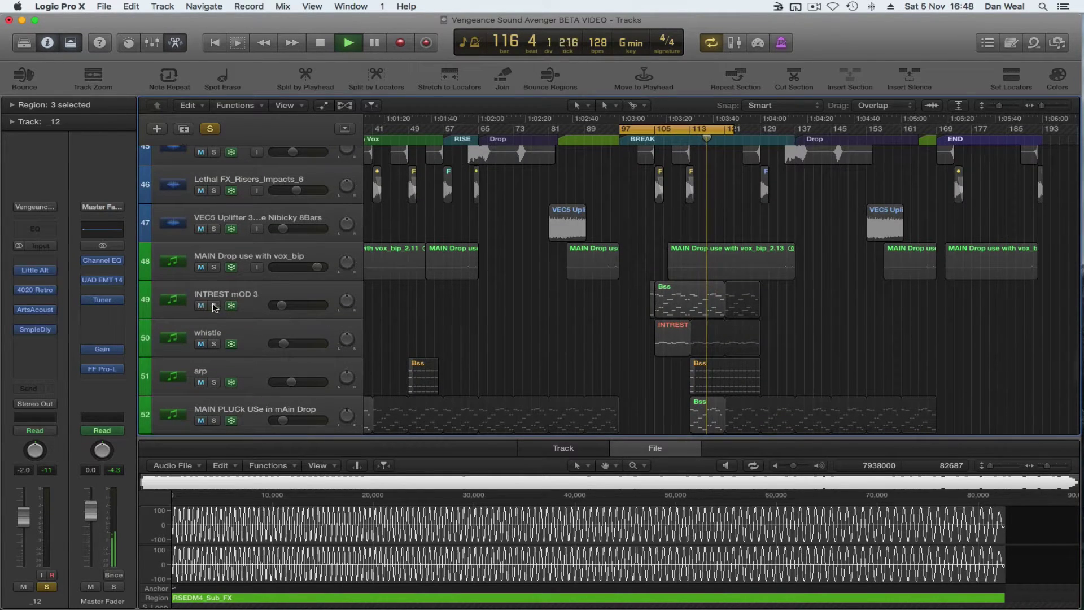
click(213, 305)
click(247, 295)
drag(618, 132, 655, 132)
click(541, 290)
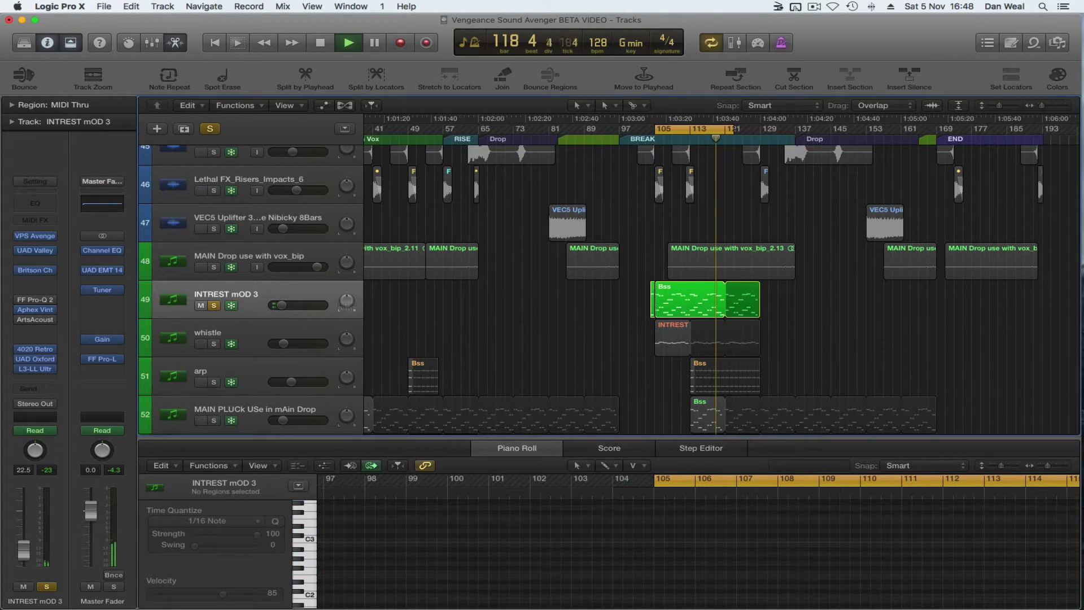
click(214, 306)
click(214, 305)
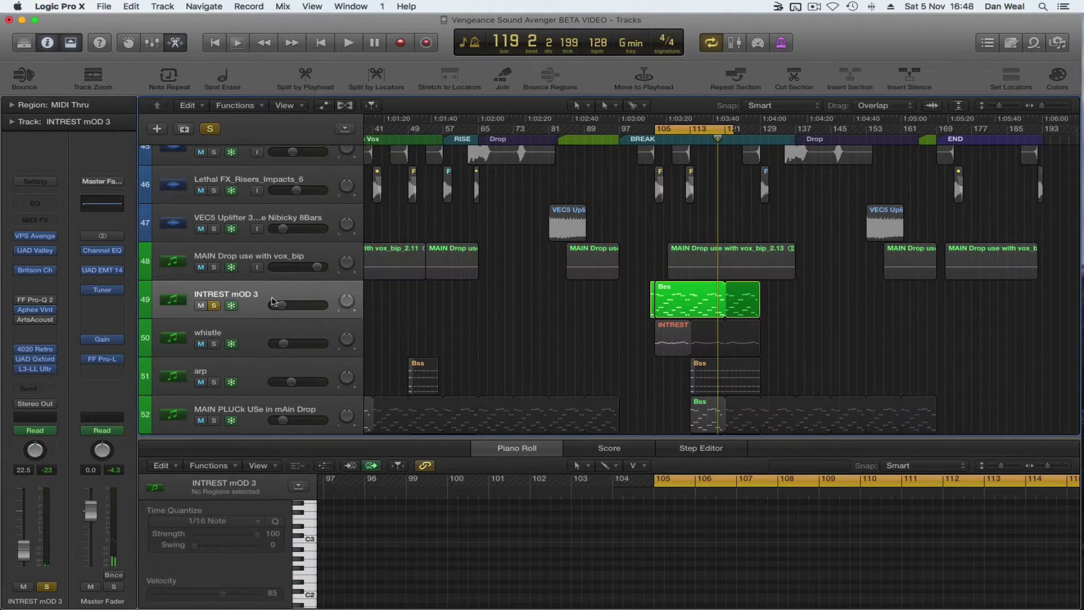
key(space)
- Inspect the Shape and Click oscillators and Voicing of INTREST mOD 3's Avenger patch, and switch off its Bitcrusher
mouse_move(56, 269)
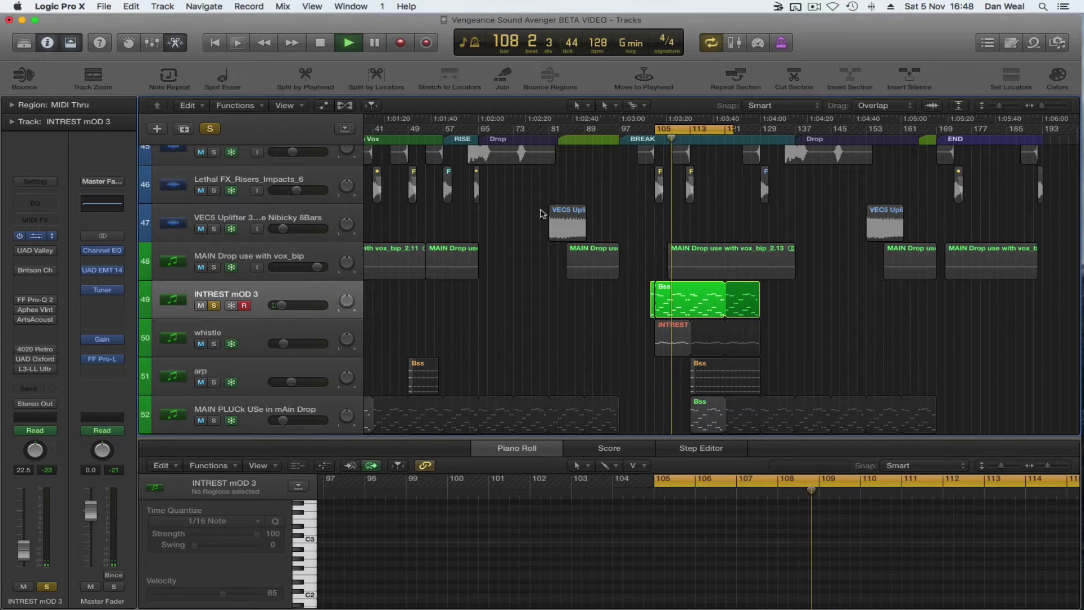
key(v)
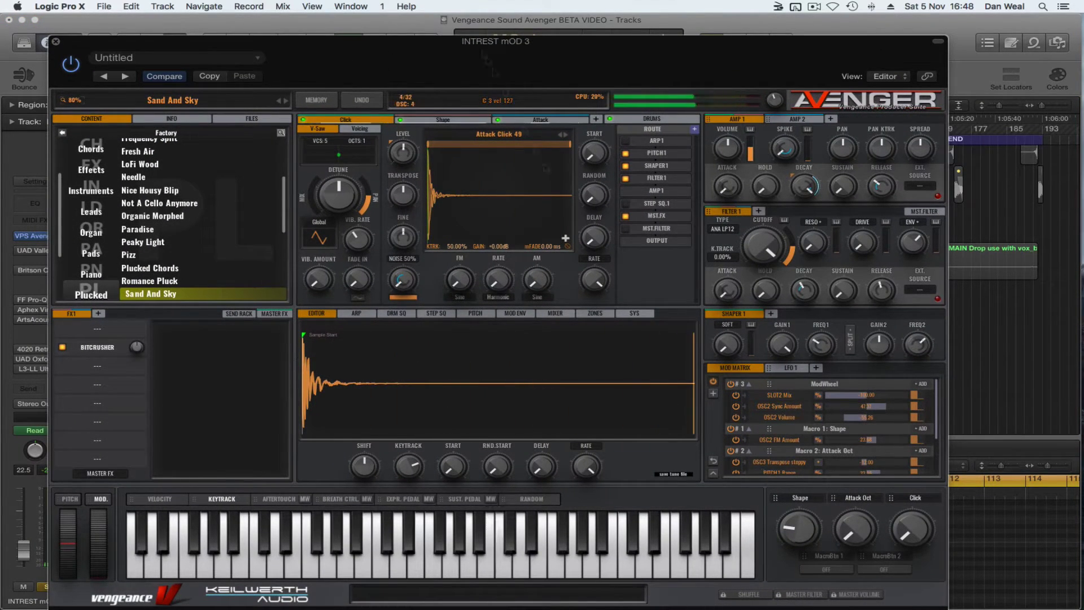
click(443, 119)
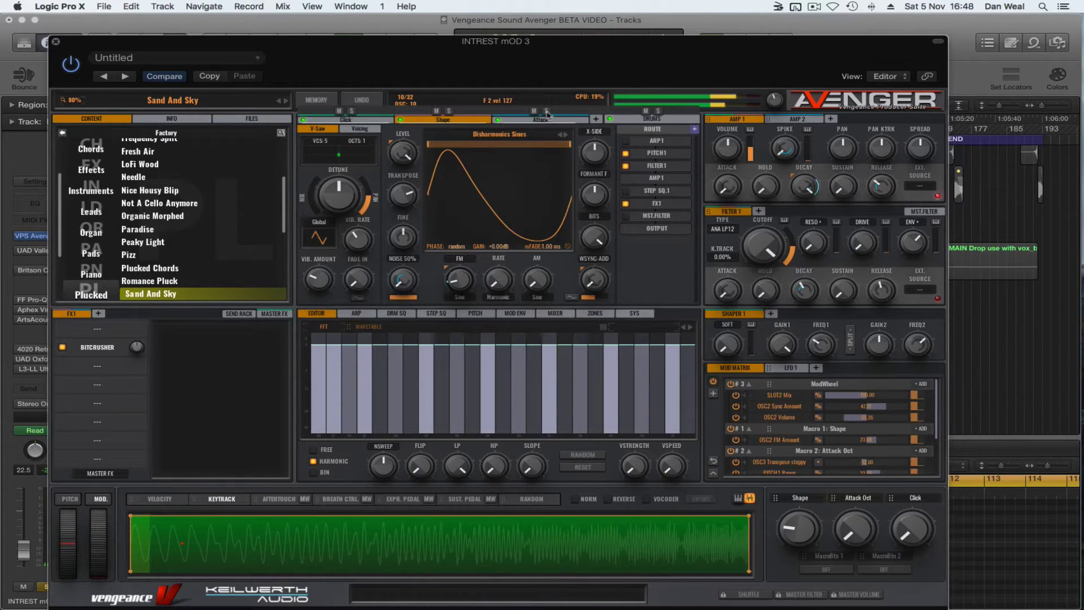
click(345, 120)
click(361, 129)
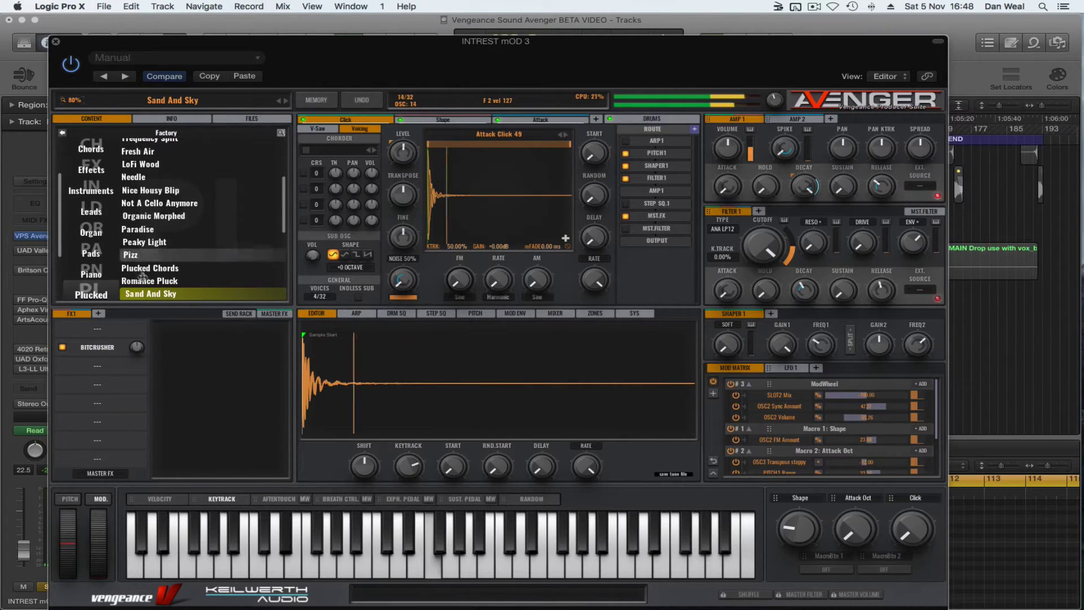
click(232, 241)
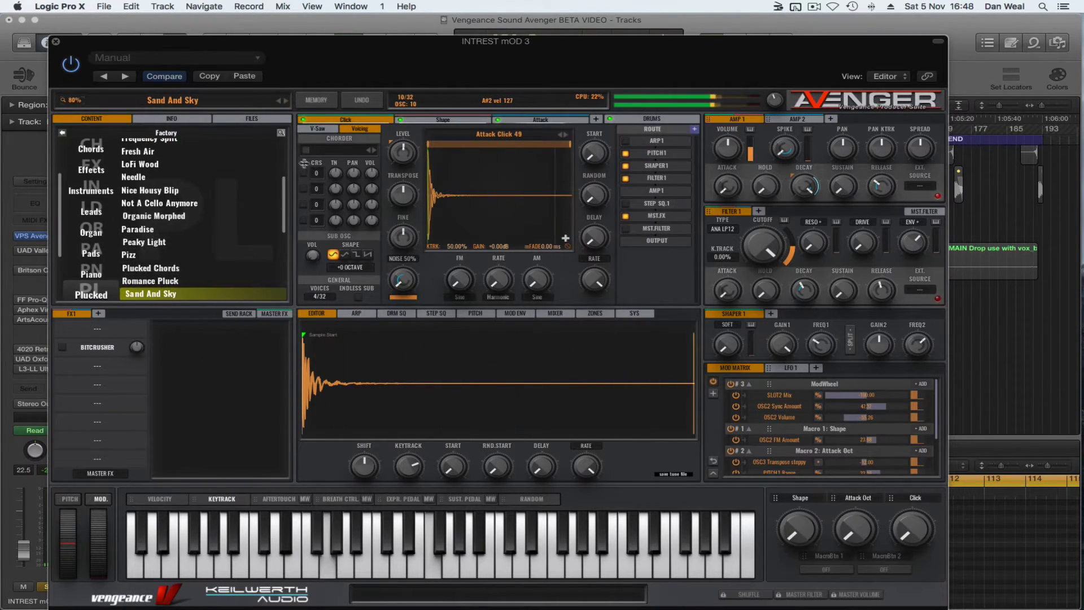
click(55, 42)
- Enable Britson Channel and FabFilter Pro-Q 2 on INTREST mOD 3, viewing each effect's settings
click(35, 270)
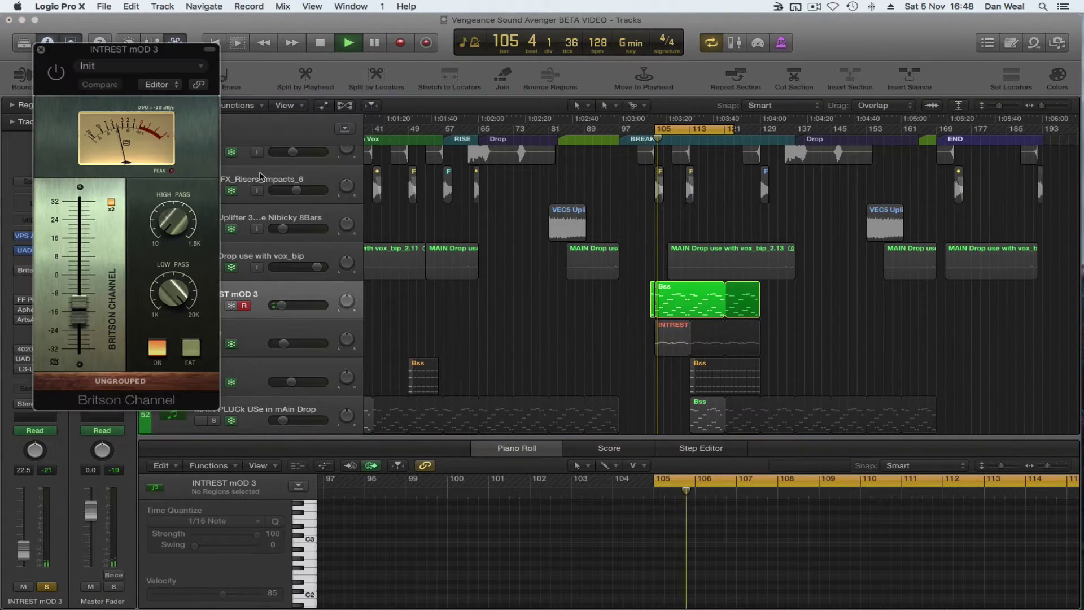
click(54, 69)
click(22, 48)
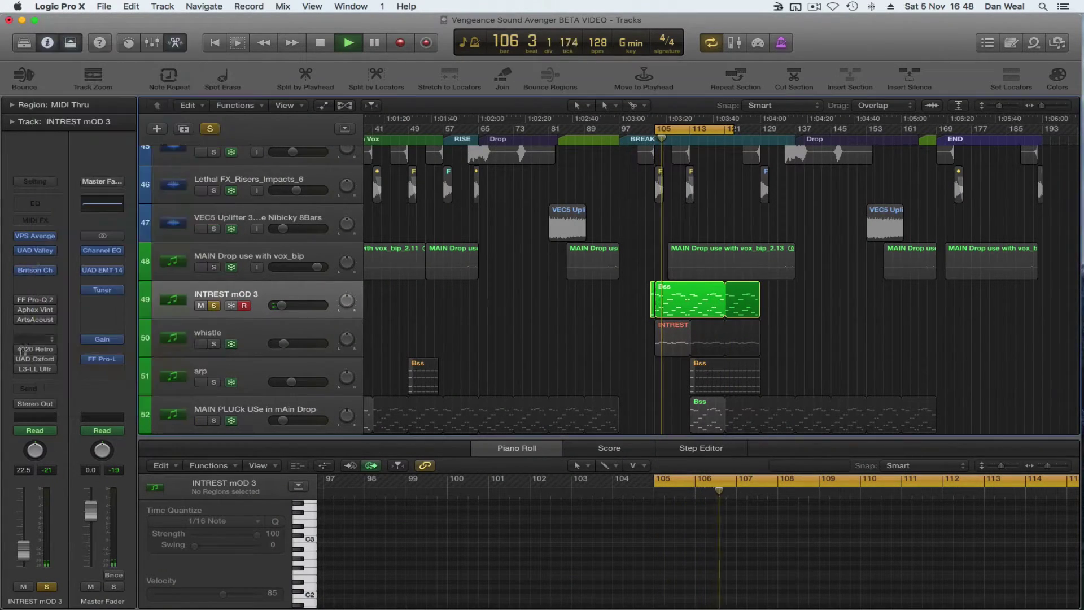
click(35, 299)
click(57, 74)
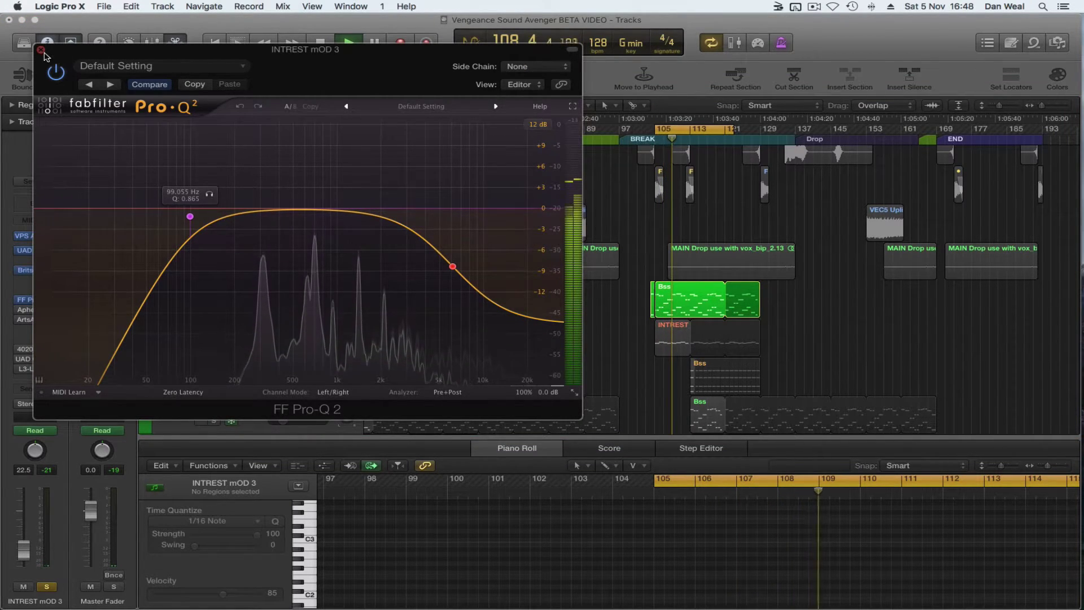
click(41, 49)
- Enable the Aphex Vintage Exciter and ArtsAcoustic Reverb on INTREST mOD 3, viewing the settings of both
click(25, 310)
click(57, 74)
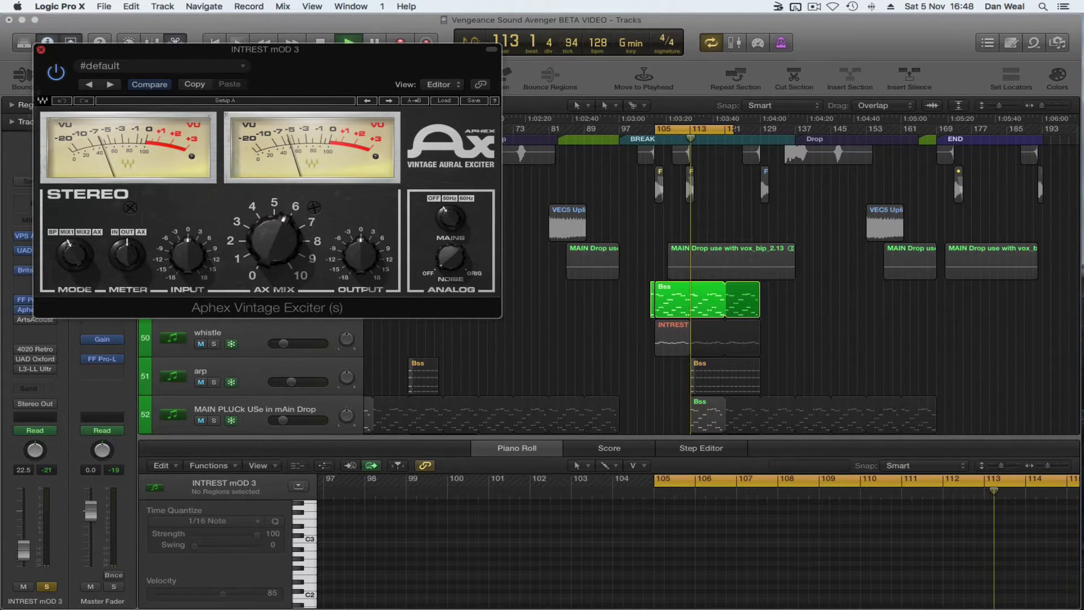
click(26, 310)
click(35, 319)
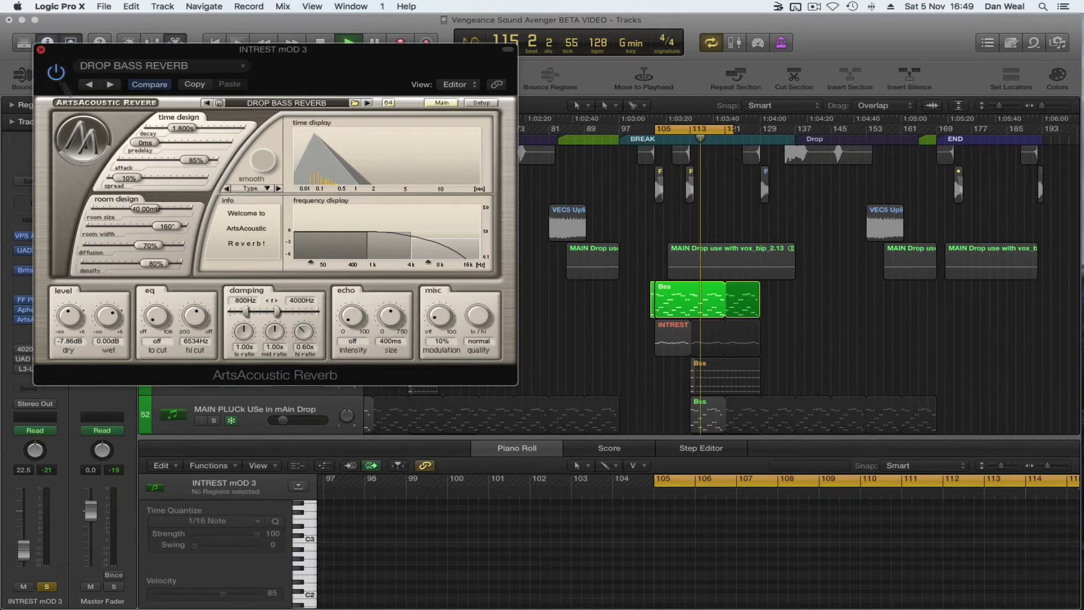
click(41, 49)
- Enable the 4020 Retro EQ and UAD Oxford Inflator on INTREST mOD 3, viewing each effect
click(33, 351)
click(33, 352)
click(34, 350)
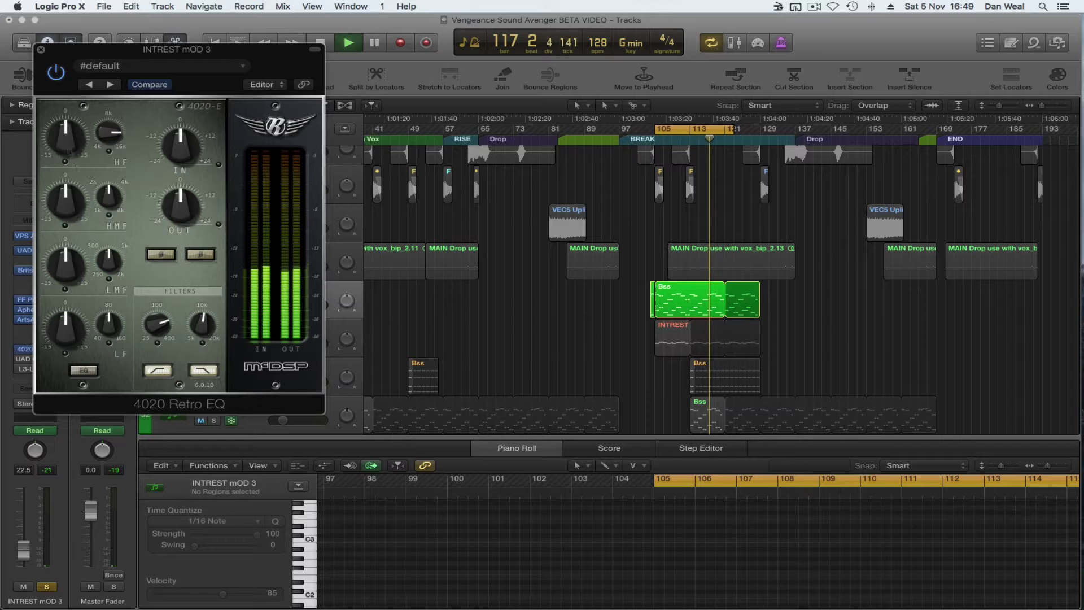
click(41, 50)
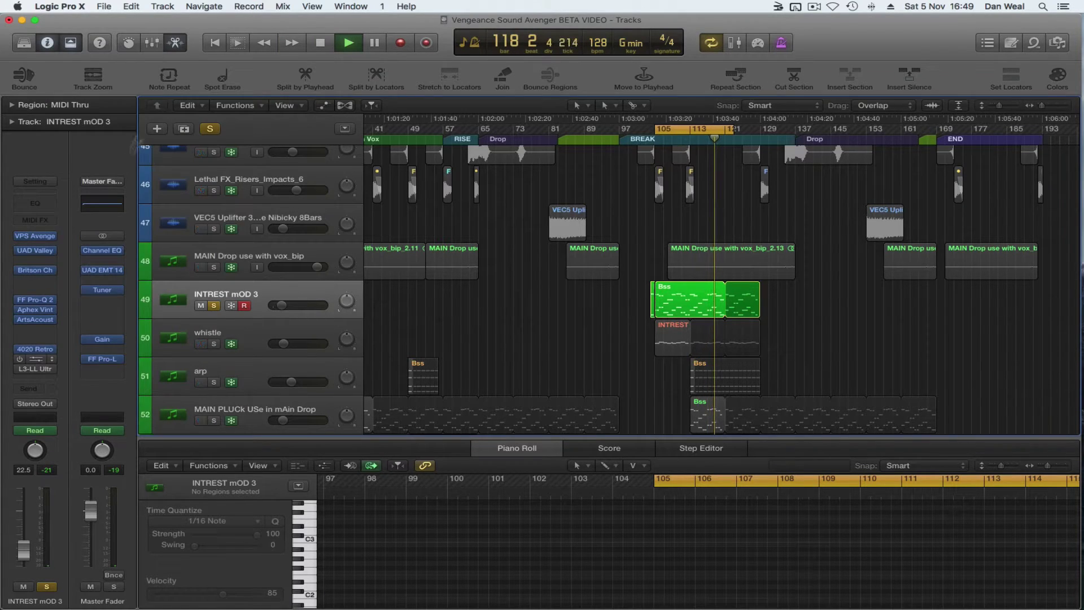
click(35, 358)
click(41, 51)
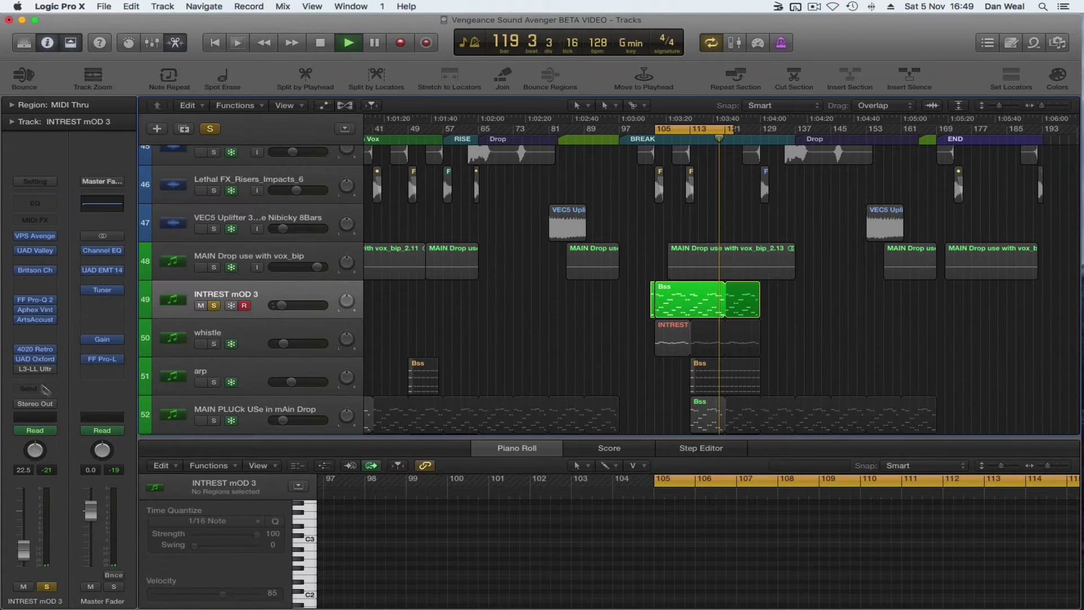
- Examine the Oxford Inflator's Curve, Band Split, In and Clip controls, and go on to the L3-LL Ultra limiter
click(35, 359)
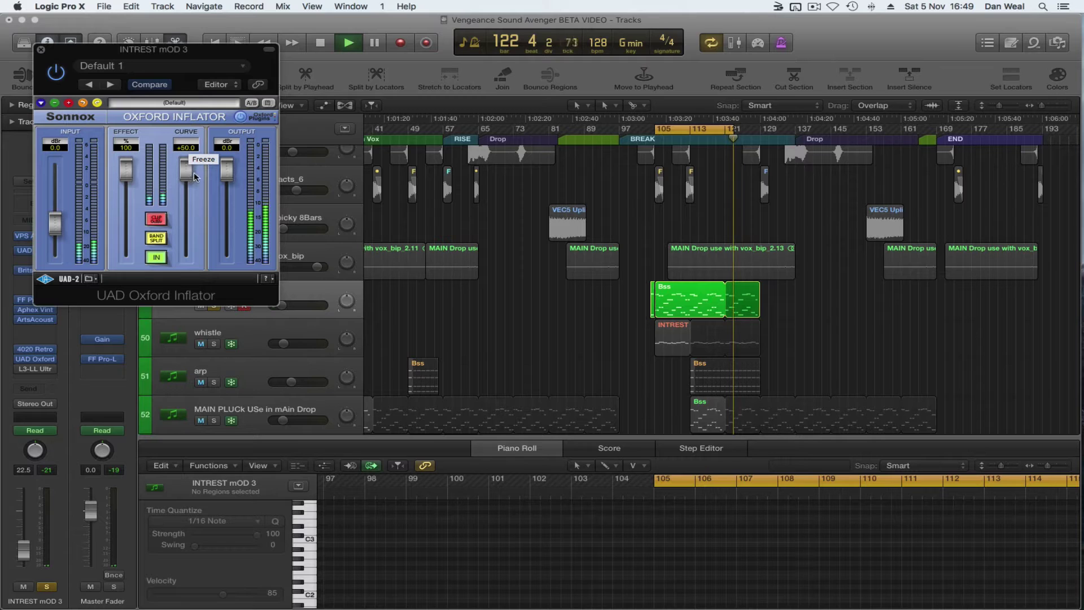
drag(195, 177, 186, 134)
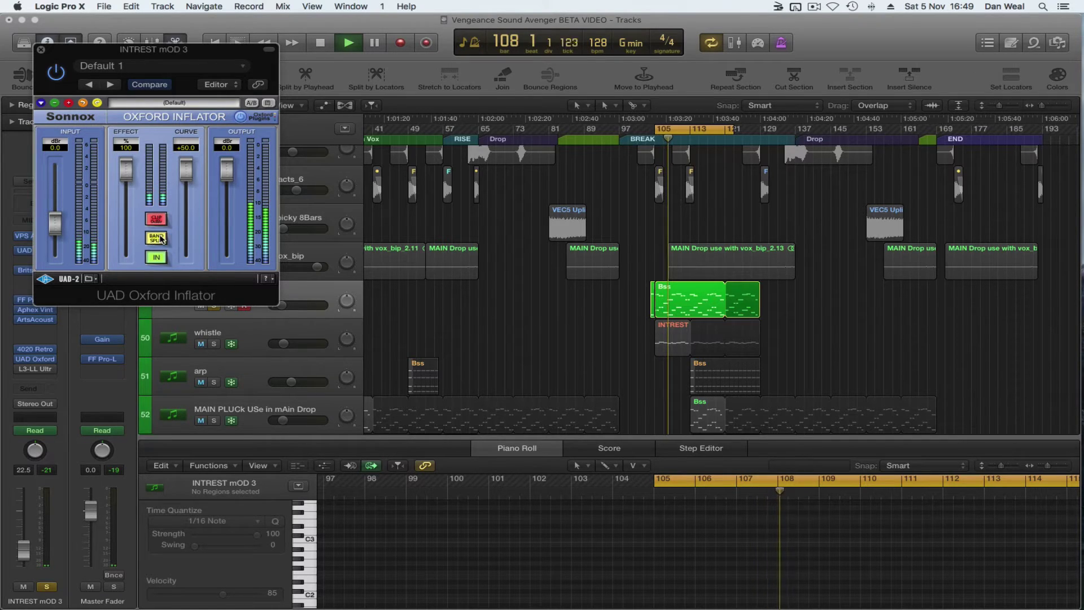
click(156, 237)
click(158, 257)
click(159, 258)
click(159, 220)
click(41, 49)
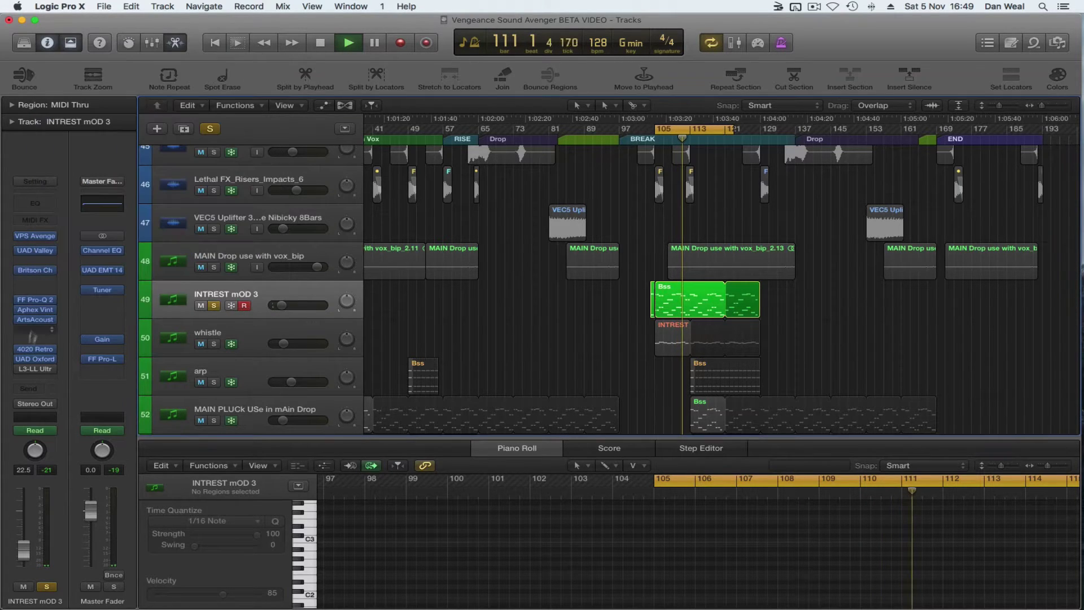
click(33, 369)
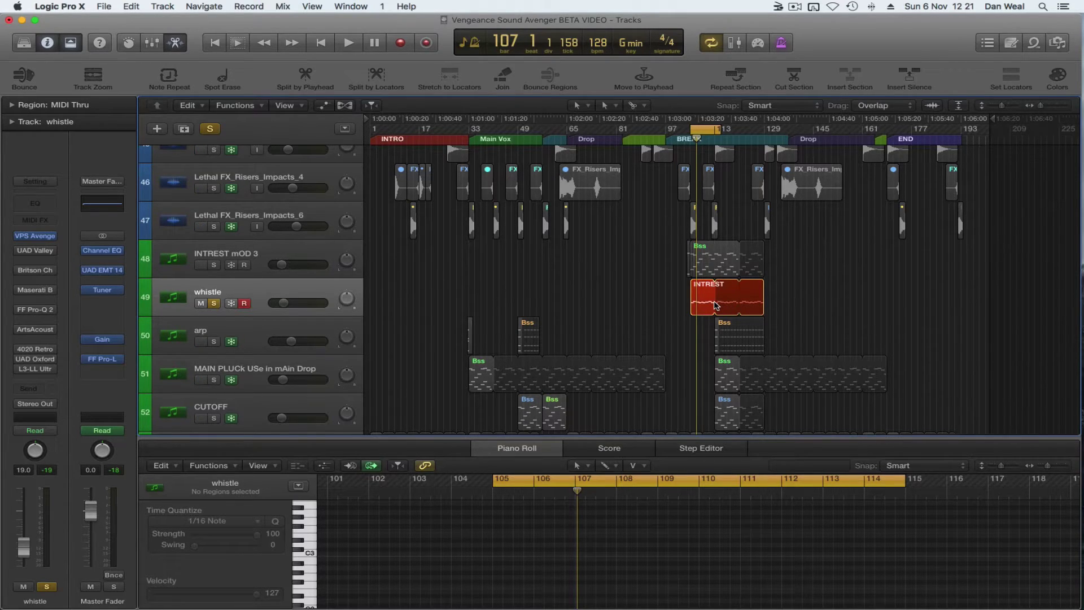
- Select the INTREST region on the whistle track and play it with its Avenger patch, whistle mine, open
click(694, 298)
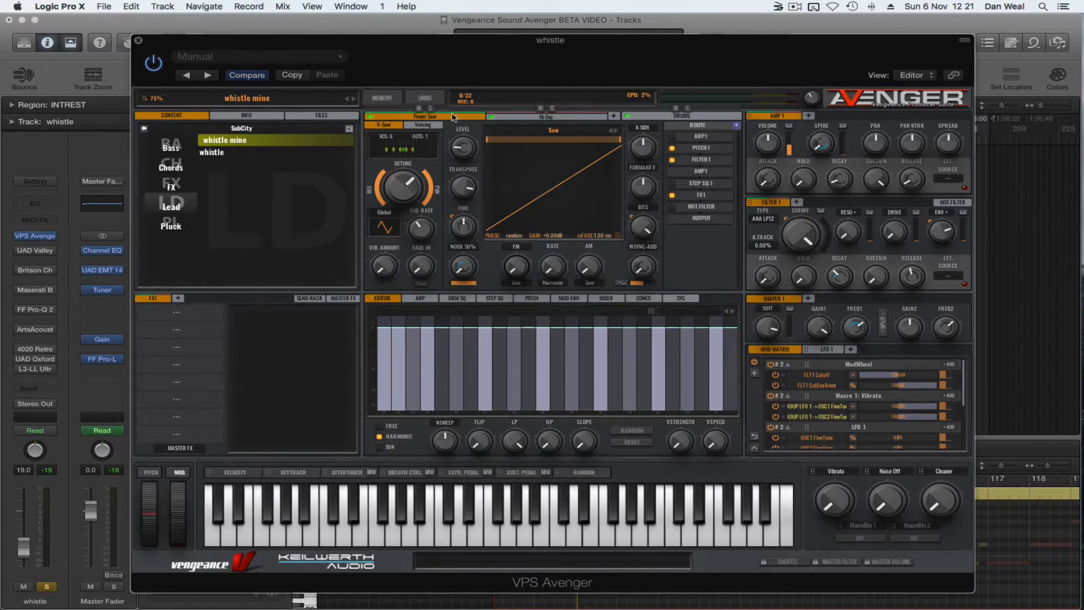
drag(631, 42, 665, 36)
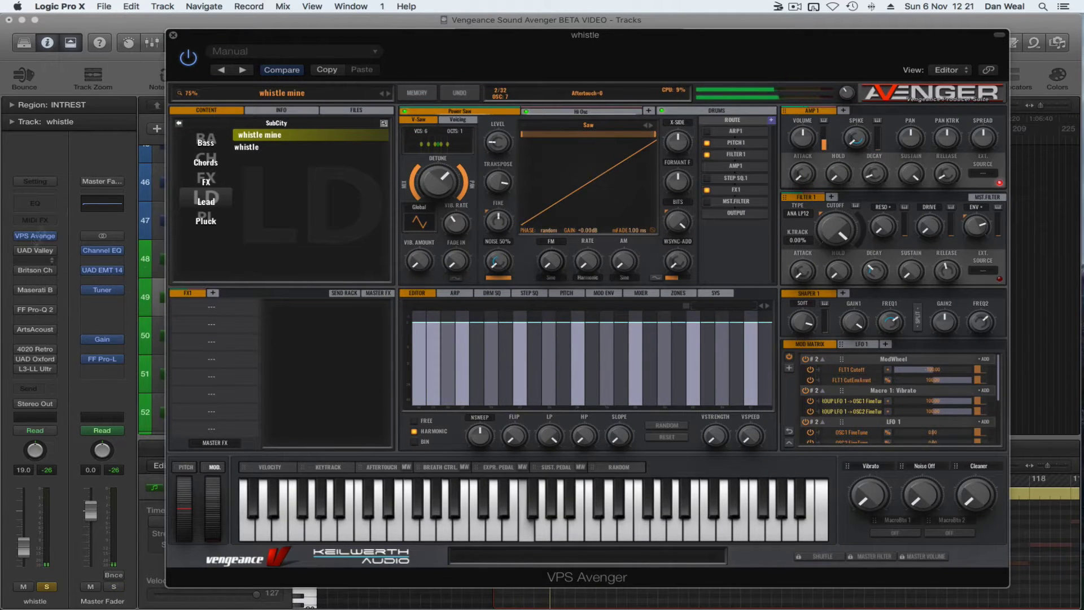
mouse_move(535, 41)
mouse_down()
mouse_move(666, 608)
mouse_move(531, 390)
mouse_move(598, 17)
mouse_move(544, 37)
mouse_up()
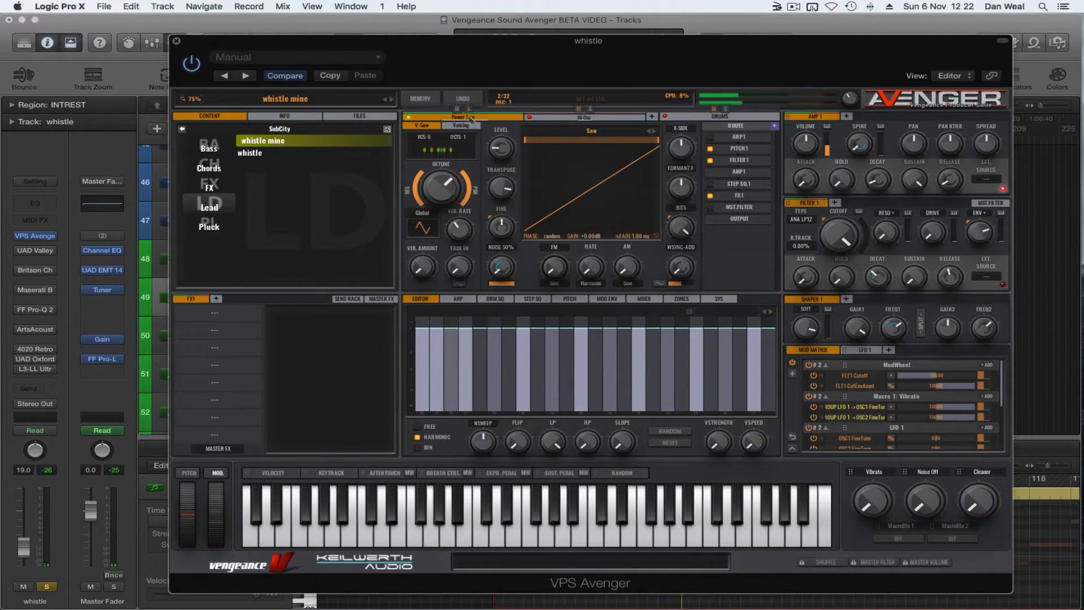
- Switch the Hi Osc oscillator on in the whistle patch and inspect its waveform and FM amount
click(529, 117)
click(596, 117)
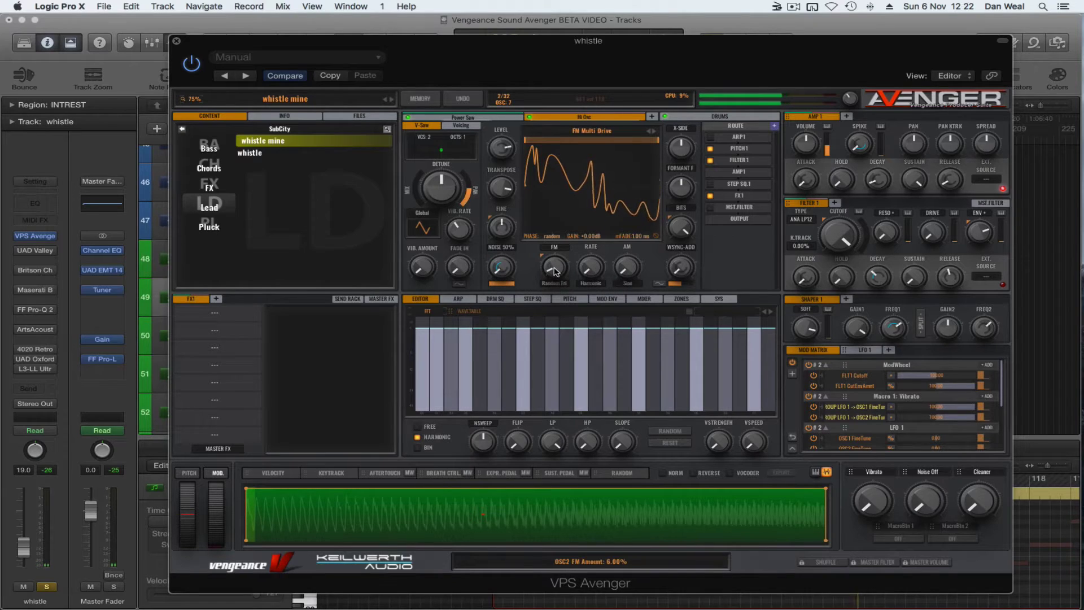
mouse_move(558, 271)
click(462, 101)
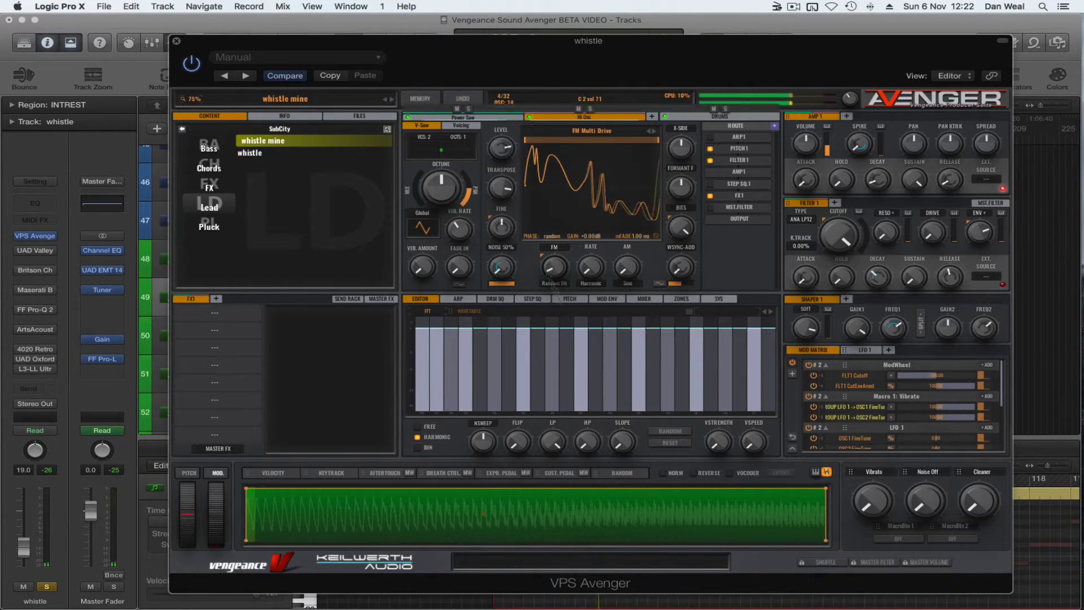
click(464, 100)
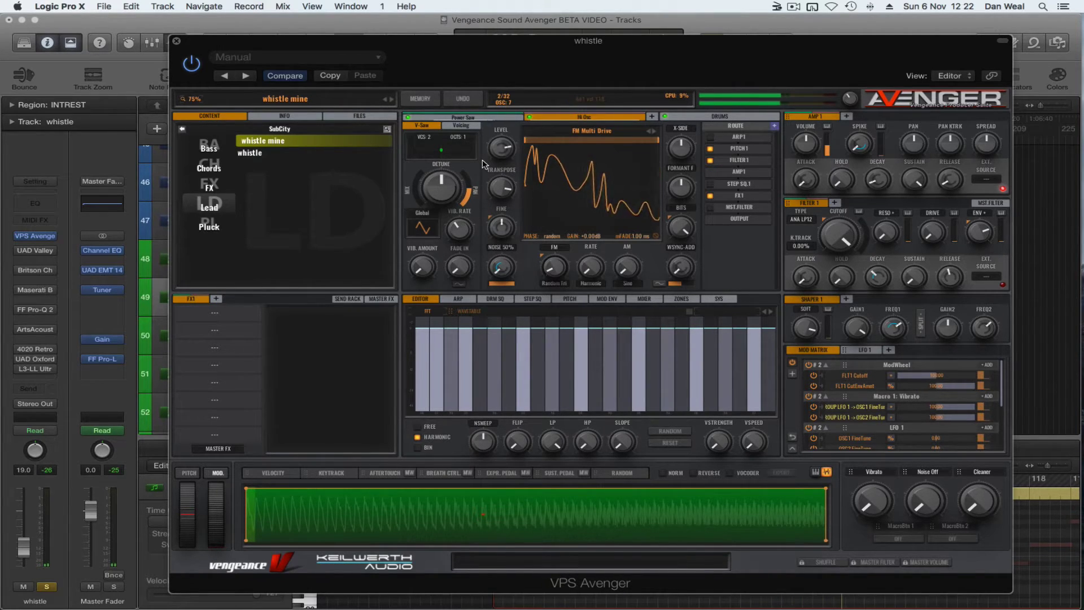
- Try the Avenger interface at 85% and 130% size
click(194, 100)
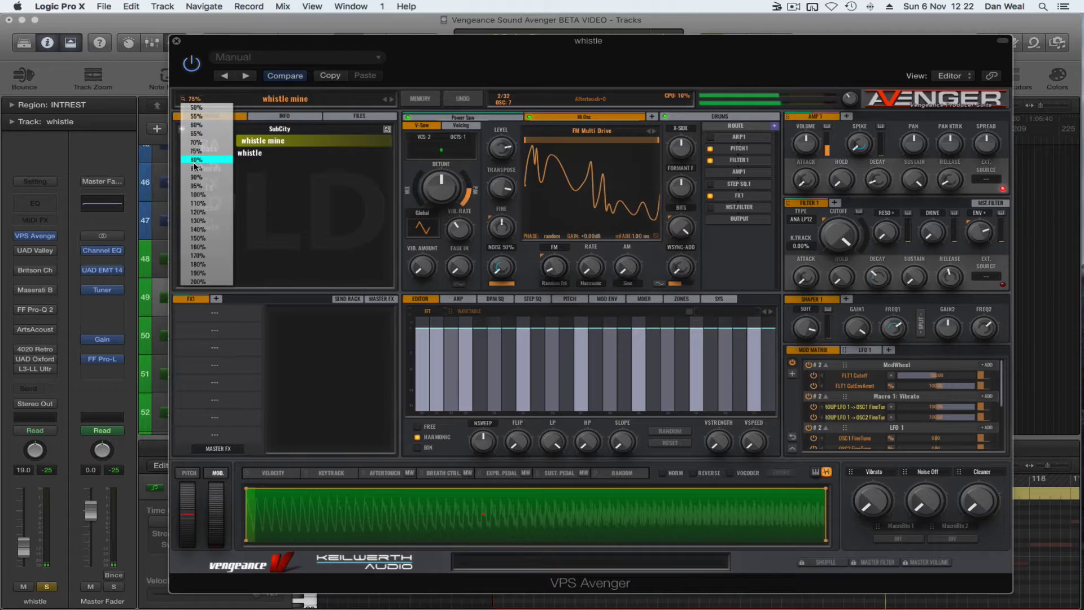
click(215, 168)
click(197, 102)
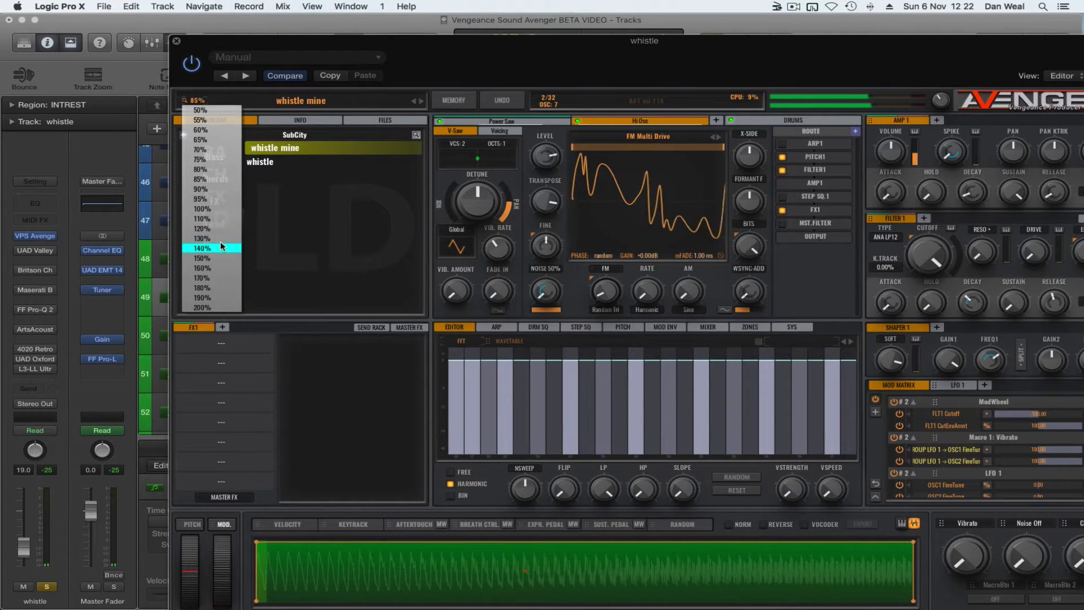
click(212, 234)
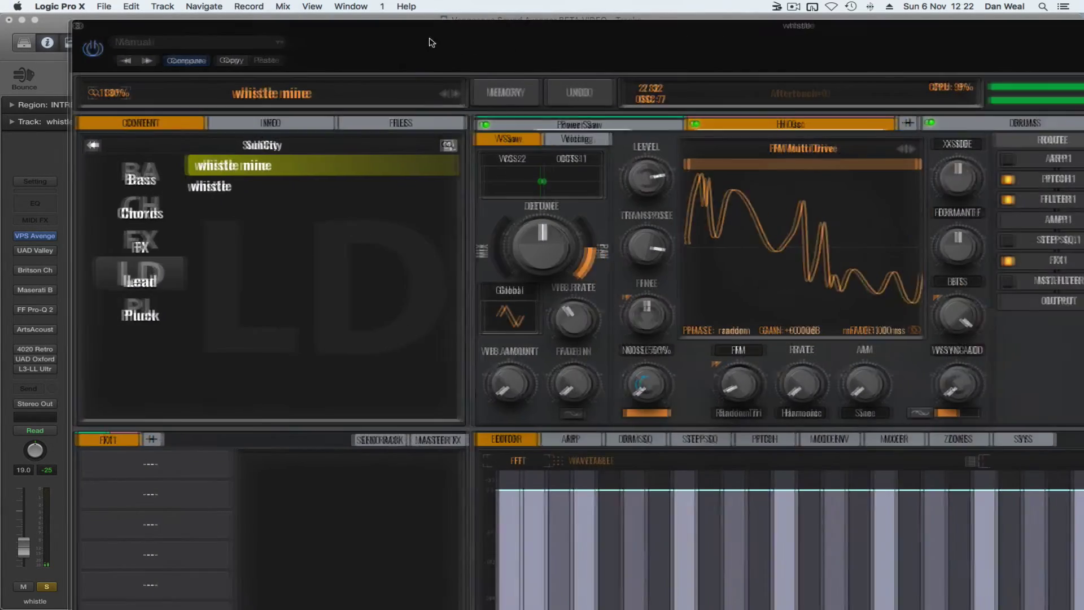
- Set the Avenger interface size to 80% and close the instrument window
click(115, 90)
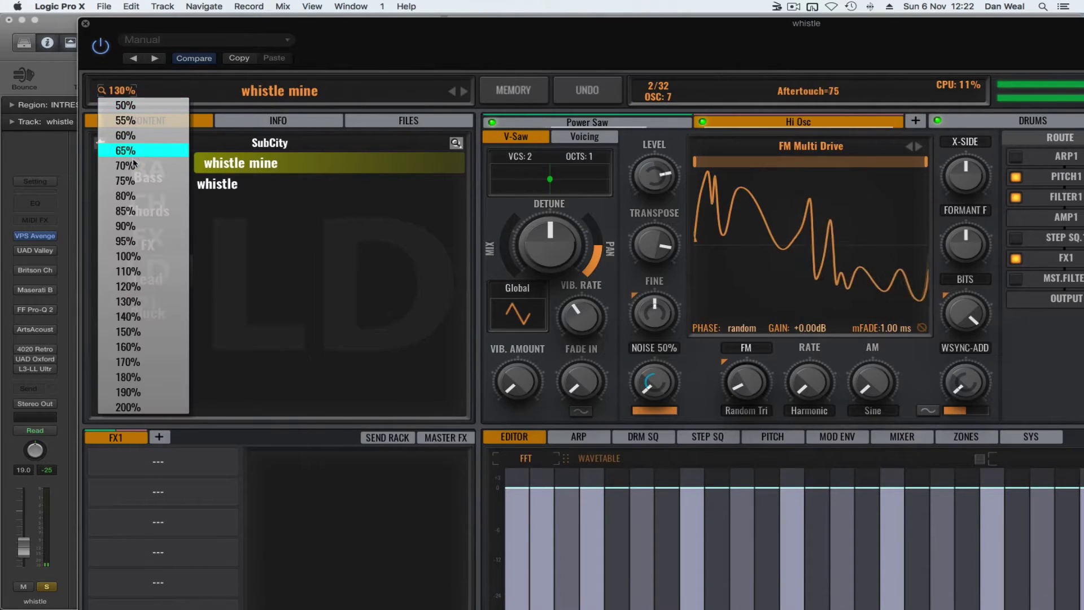
click(126, 196)
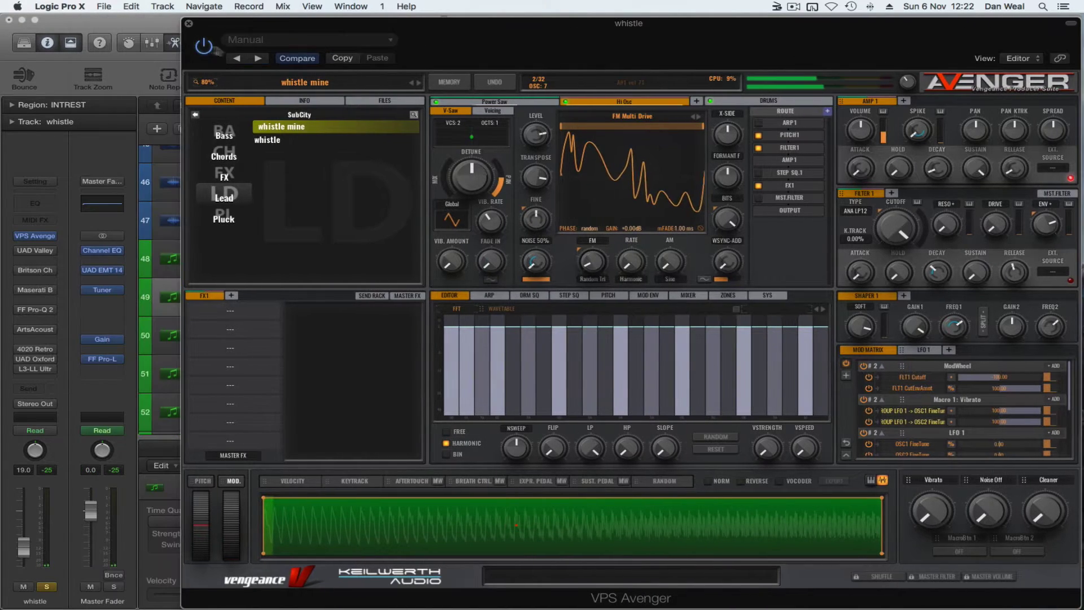
click(189, 23)
- Switch on the Maserati B72 and FF Pro-Q 2 in the whistle channel and inspect the EQ curve's mid-high cuts
mouse_move(21, 273)
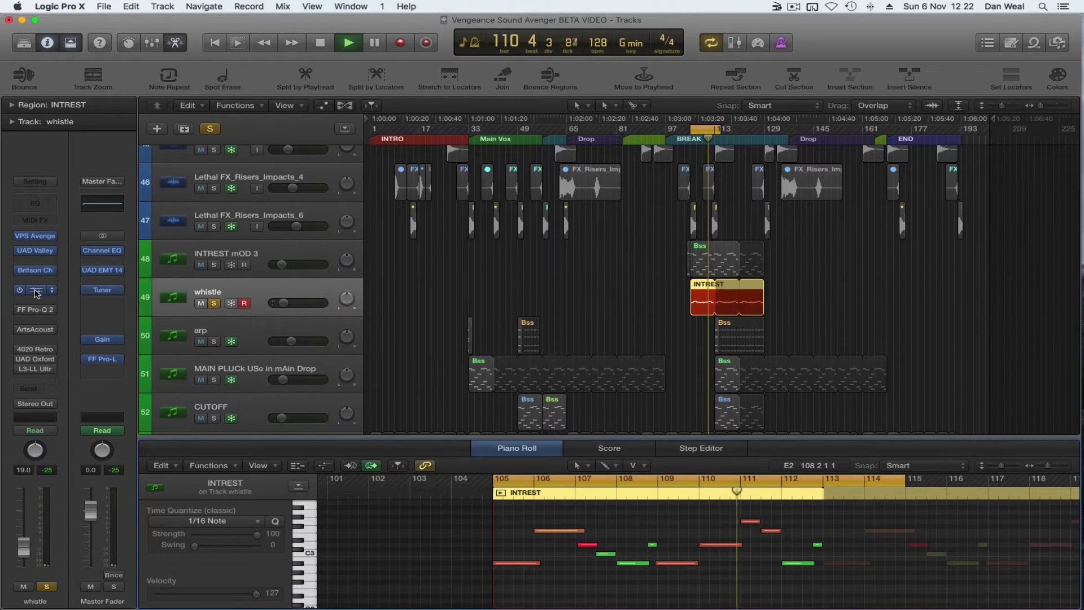
click(35, 290)
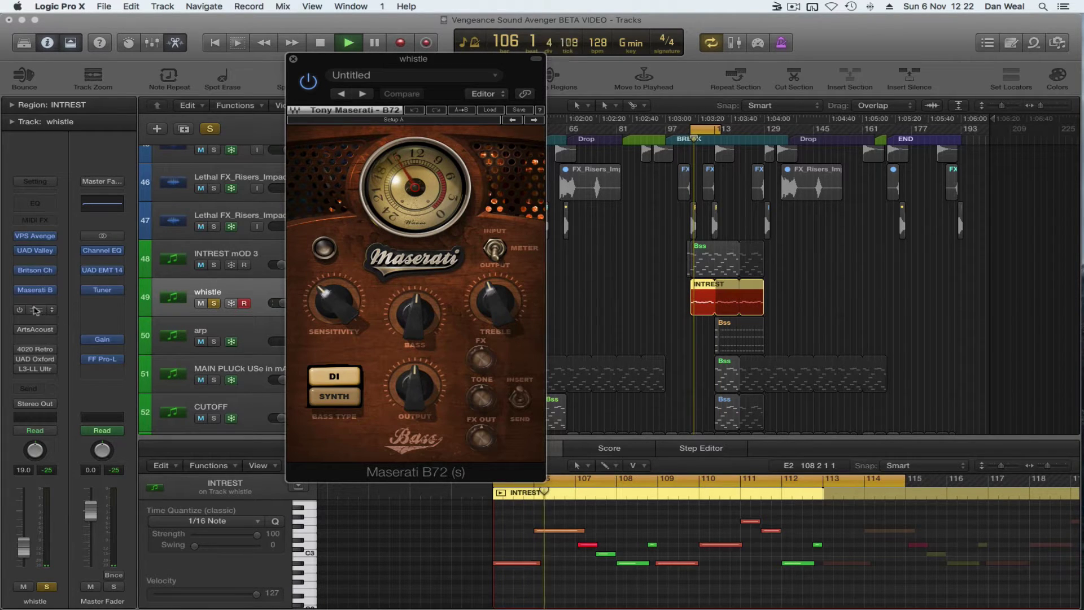
click(35, 309)
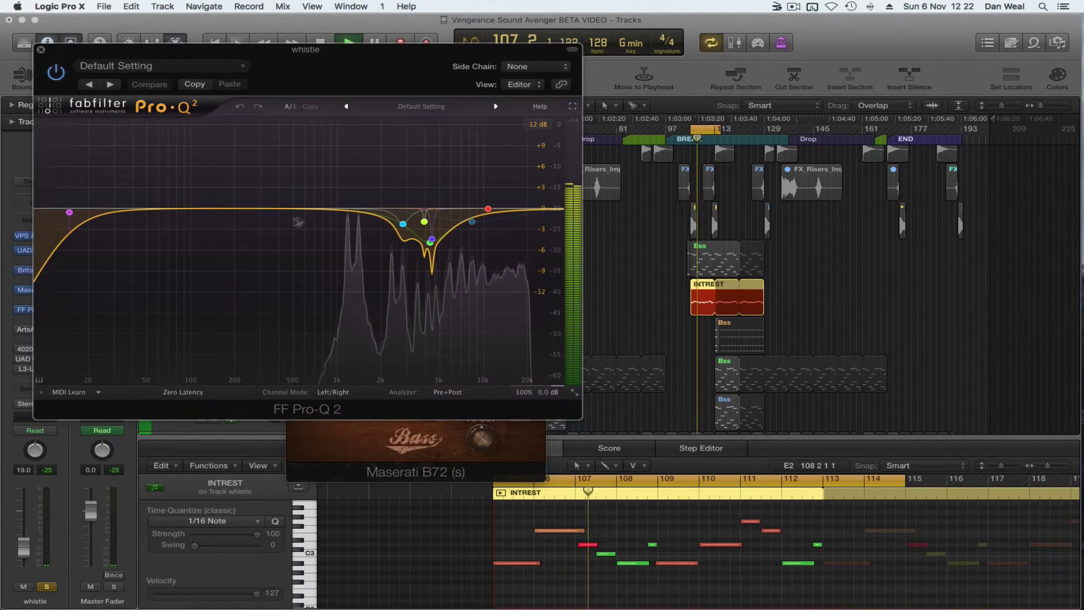
drag(443, 244, 450, 262)
click(431, 243)
click(430, 243)
click(40, 50)
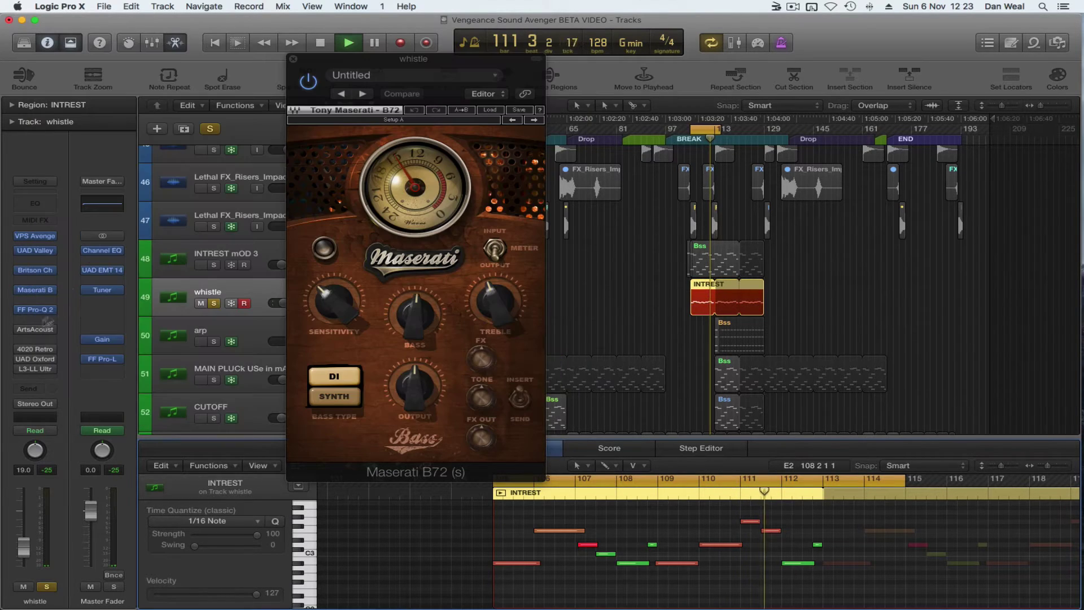
click(293, 58)
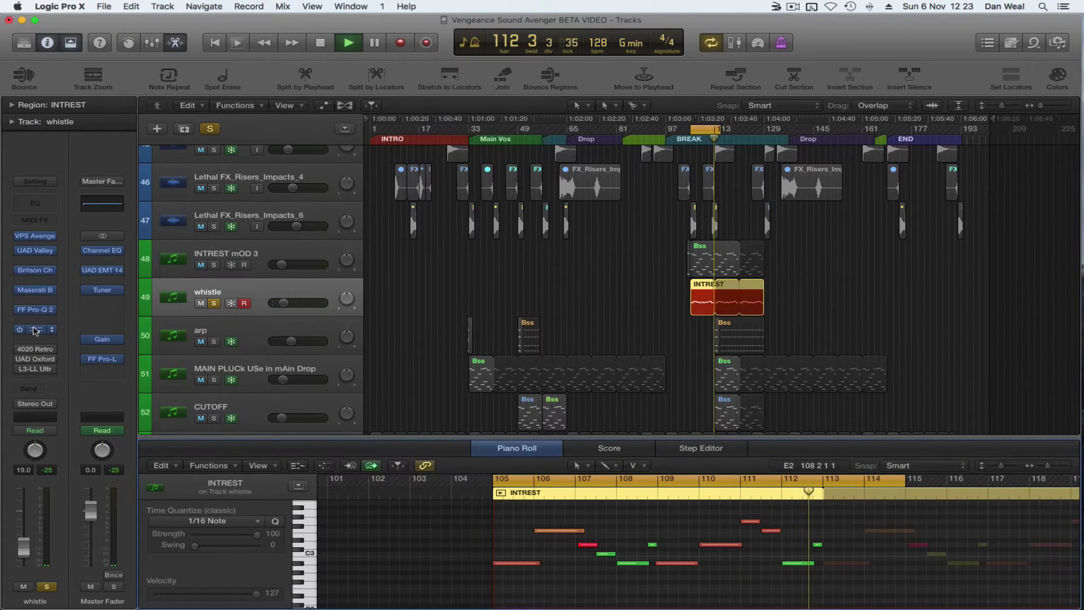
- Switch on the ArtsAcoustic Reverb and the 4020 Retro EQ in the whistle channel and show their settings
click(35, 330)
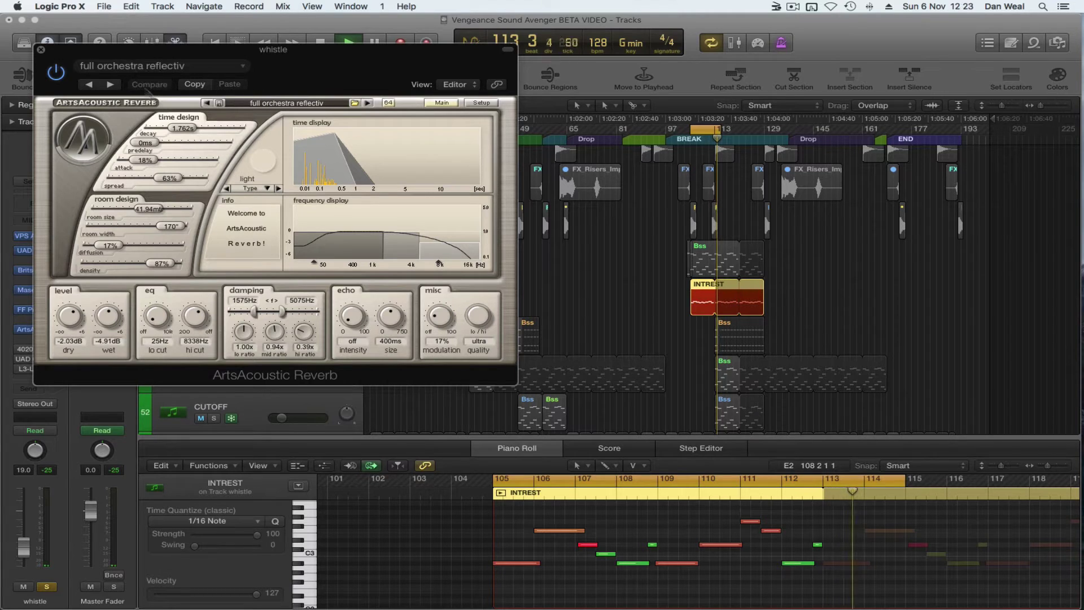
click(41, 49)
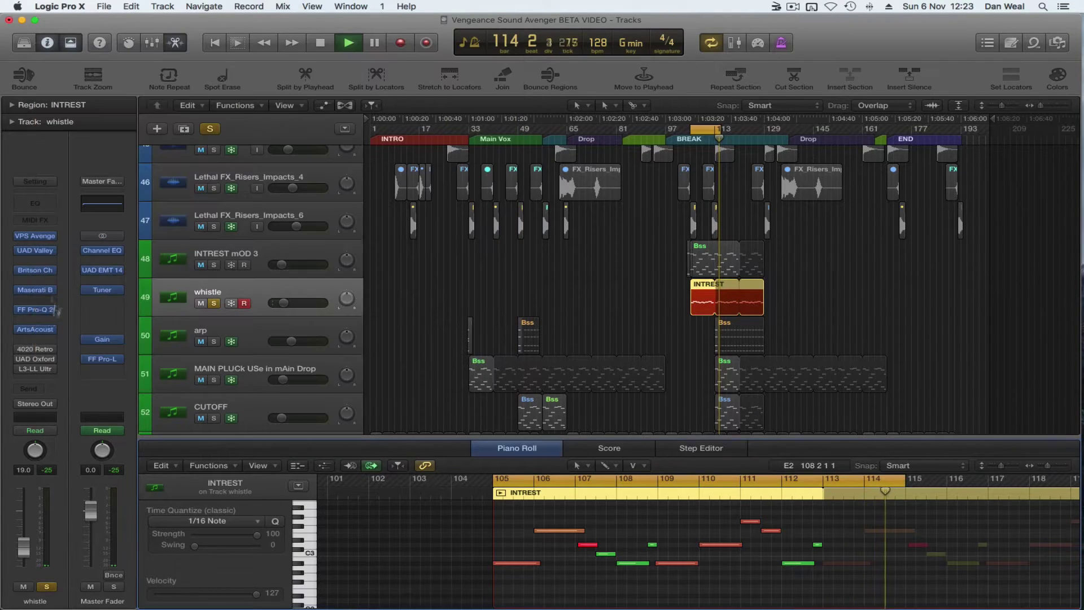
click(38, 347)
drag(59, 73, 175, 86)
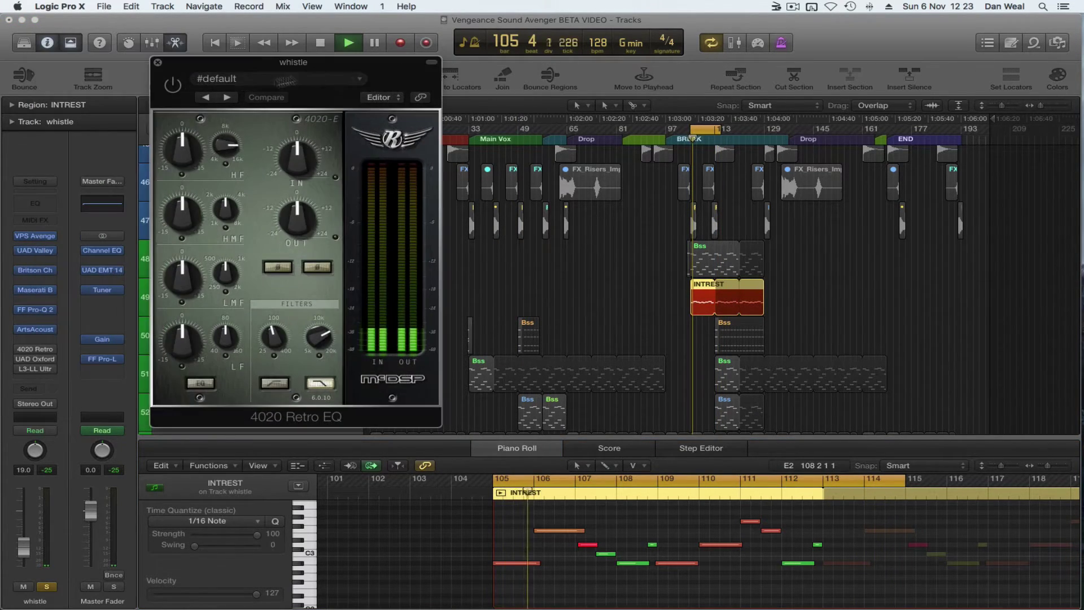
click(174, 85)
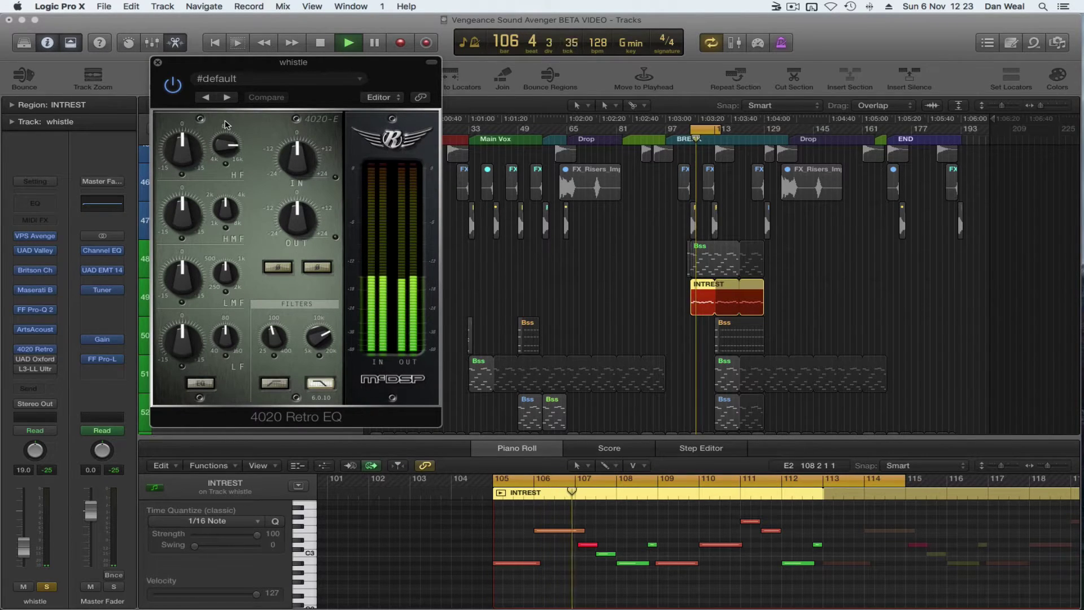
- Switch on the UAD Oxford Inflator and the L3-LL Ultramaximizer at the end of the whistle effects chain
click(35, 359)
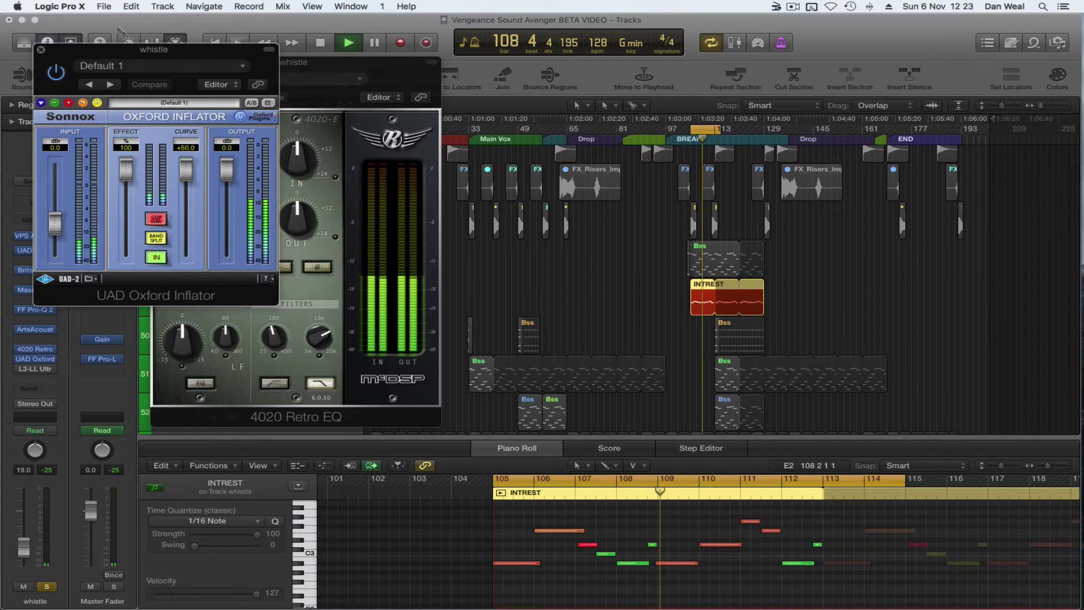
click(35, 359)
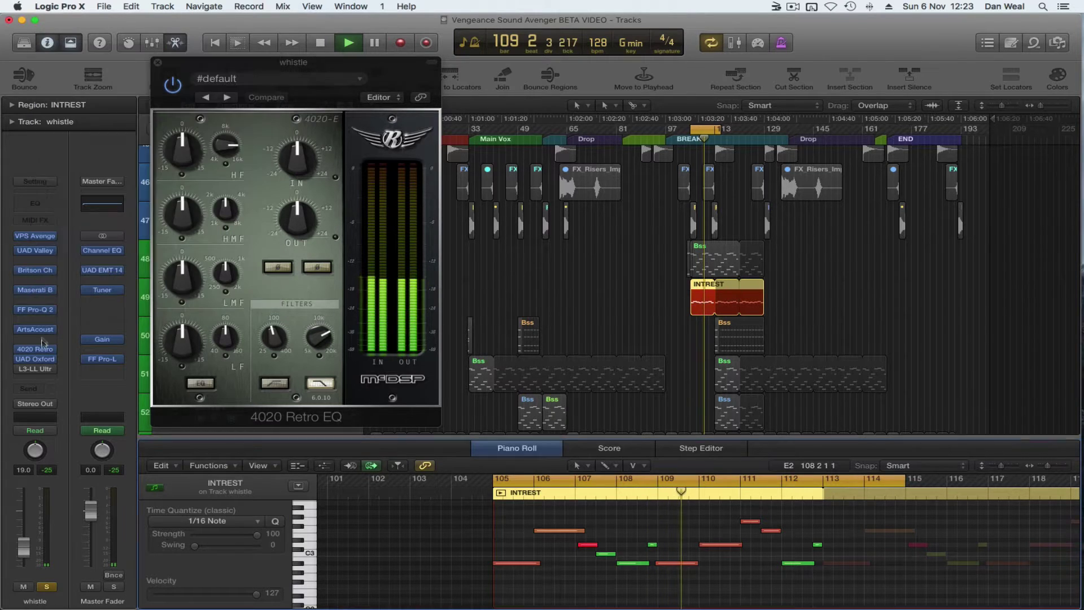
click(31, 369)
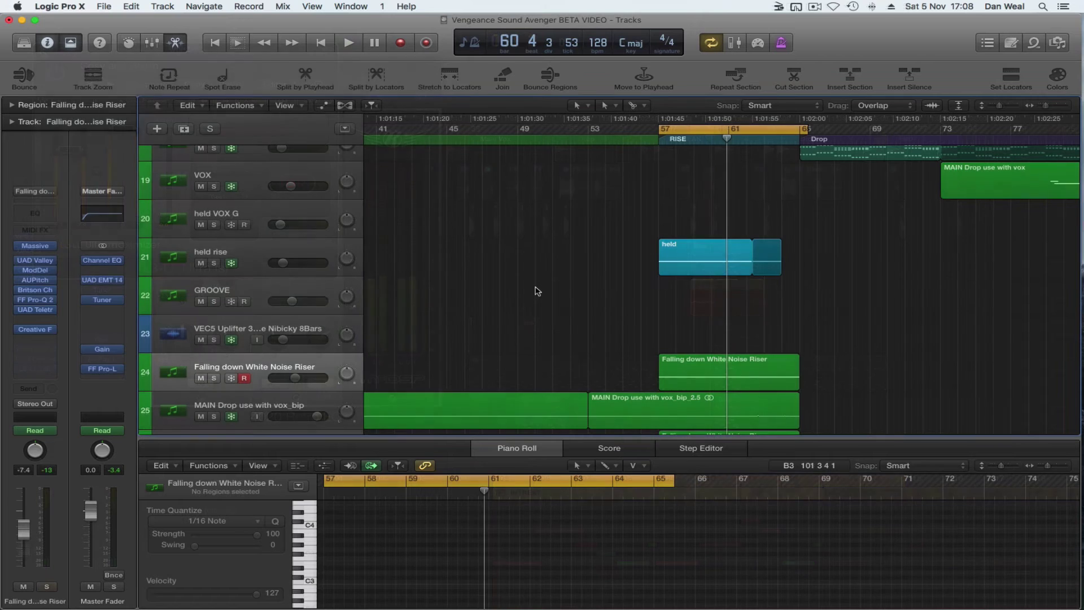
- Play the RISE section into the Drop and look through the tracks that contribute to it
scroll(536, 291, up, 5)
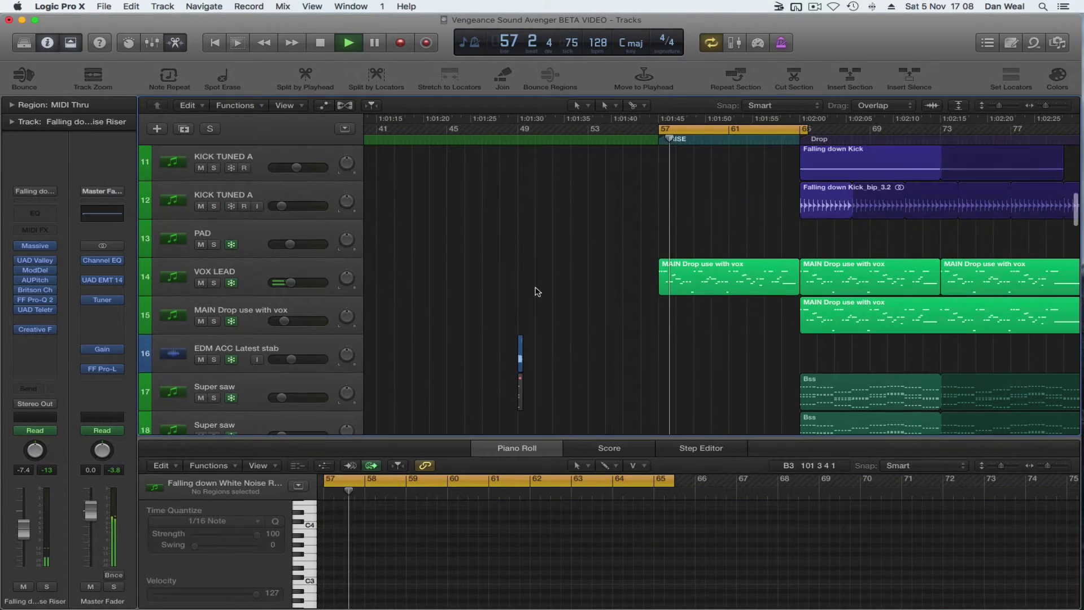
scroll(557, 316, up, 6)
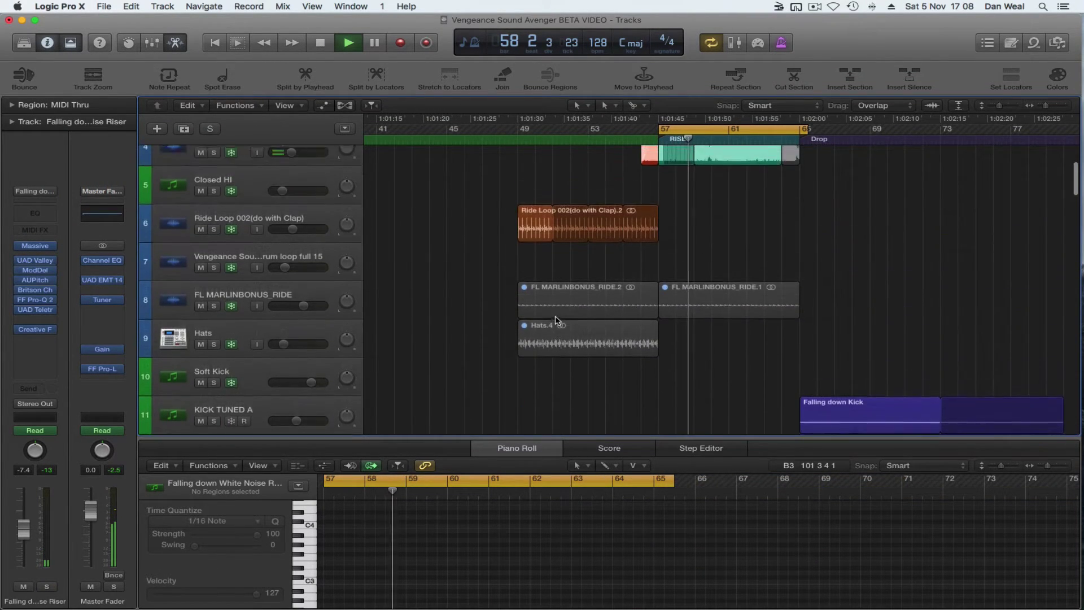
scroll(557, 314, up, 2)
scroll(790, 226, down, 2)
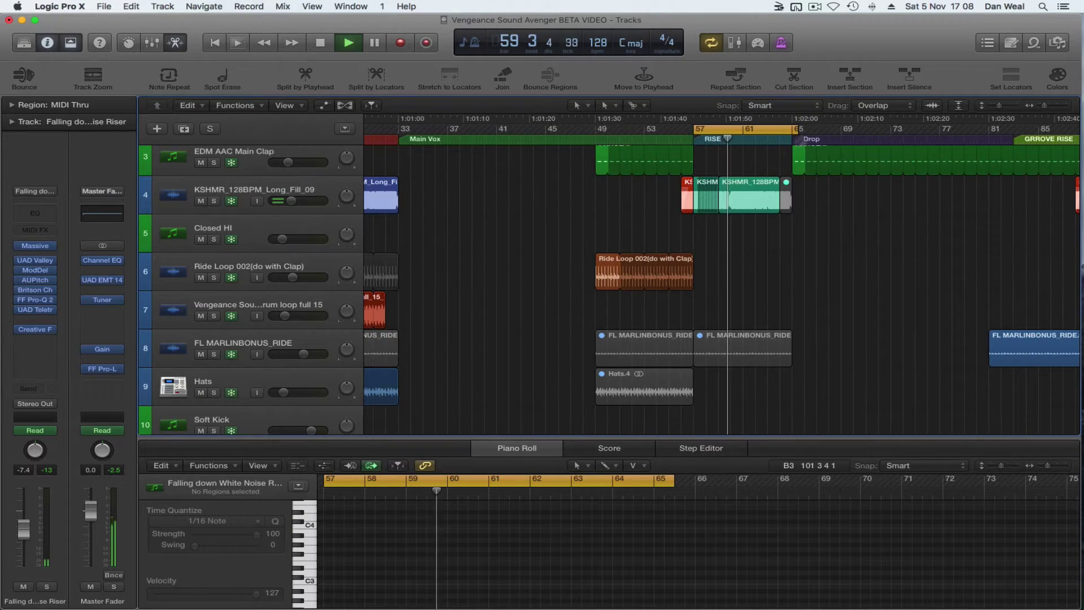
scroll(799, 151, up, 3)
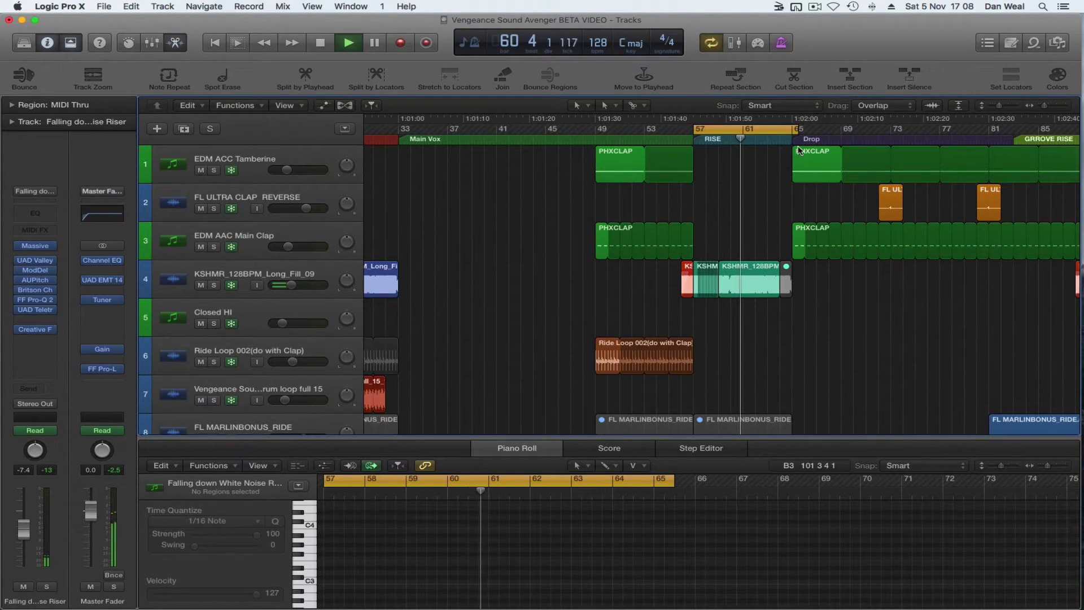
scroll(751, 271, down, 20)
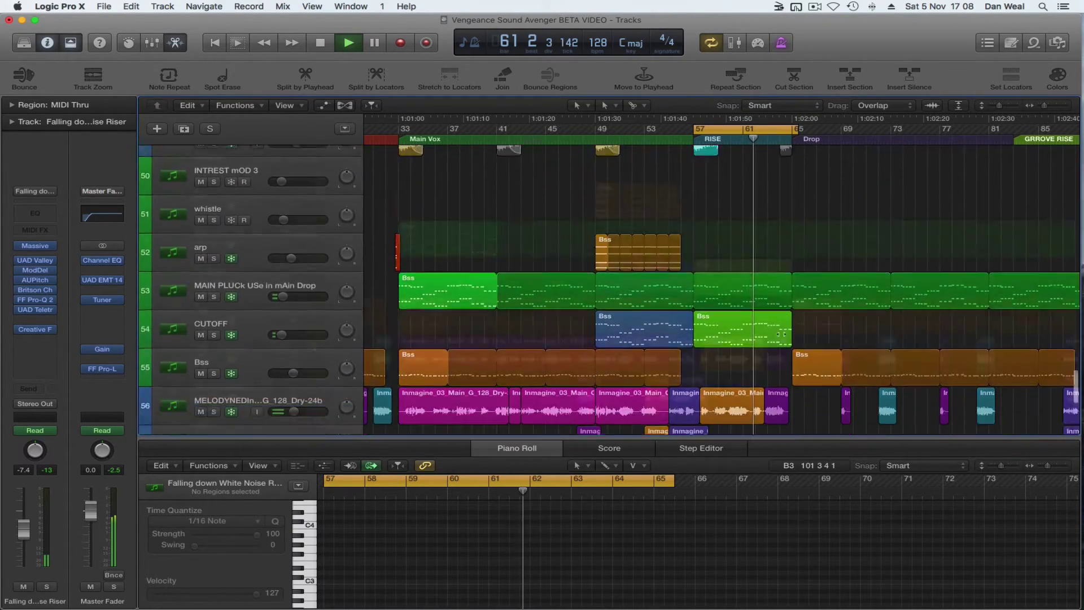
scroll(659, 327, down, 5)
scroll(613, 357, up, 3)
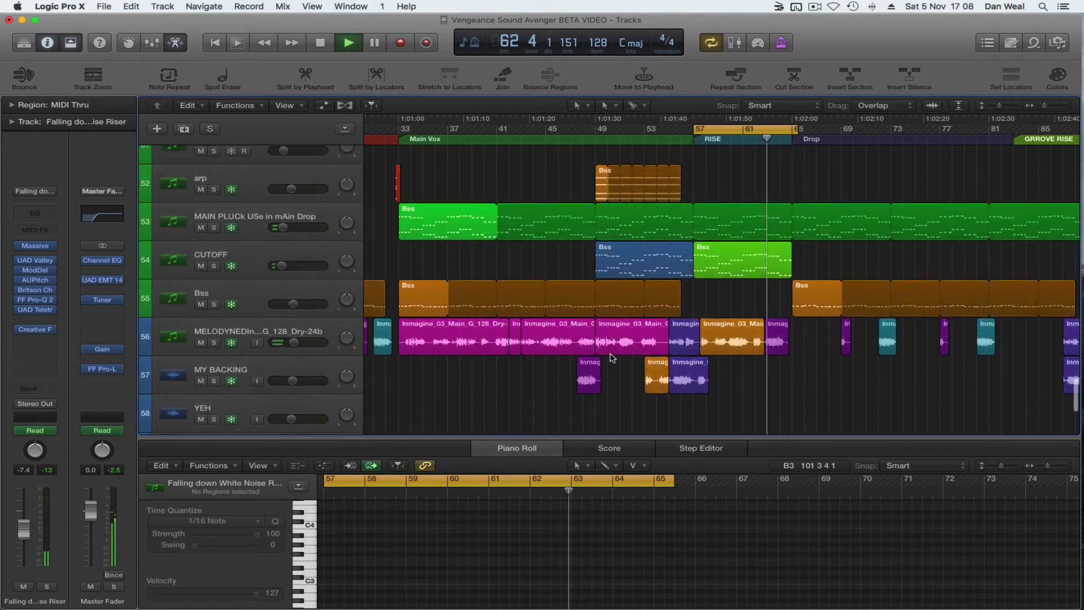
scroll(616, 361, up, 18)
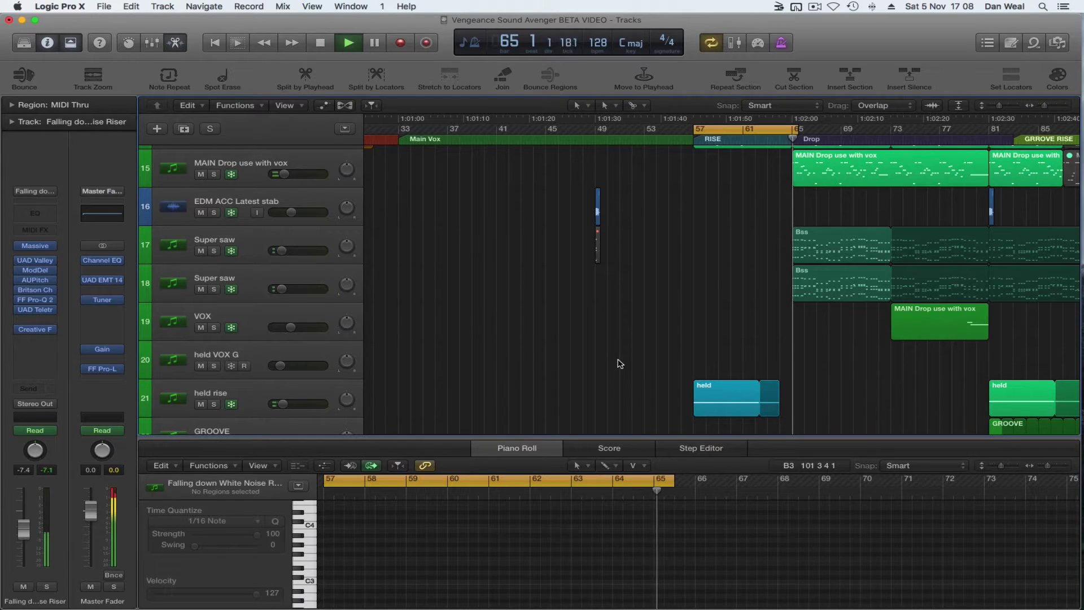
key(space)
- Solo the KSHMR_128BPM_Long_Fill_09 track, play its main region in the RISE, and take the solo off
scroll(565, 333, up, 7)
scroll(513, 295, up, 7)
click(215, 285)
click(745, 270)
key(space)
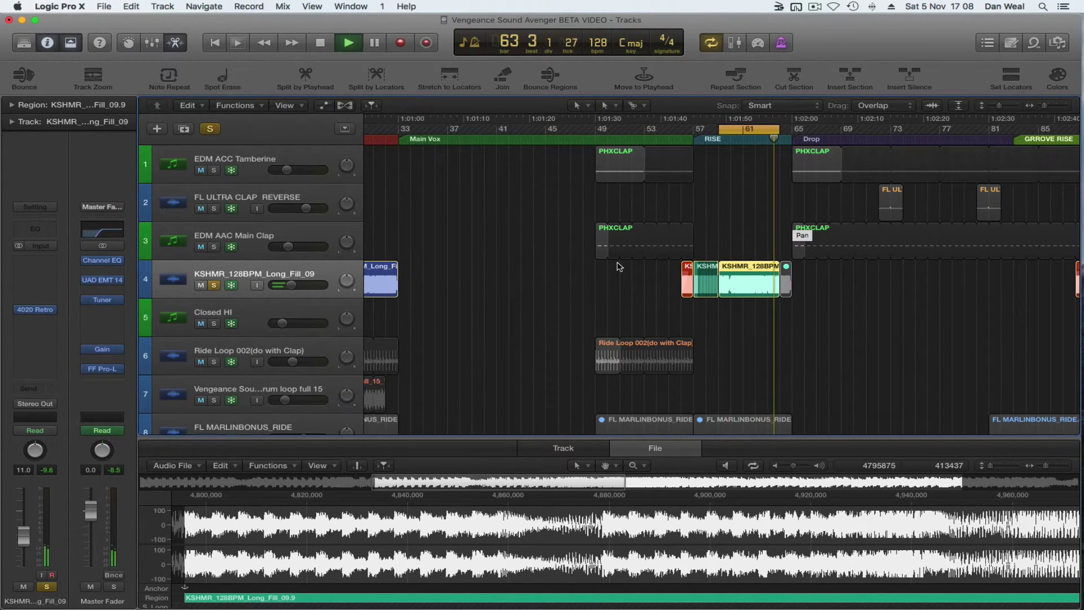
scroll(608, 268, down, 1)
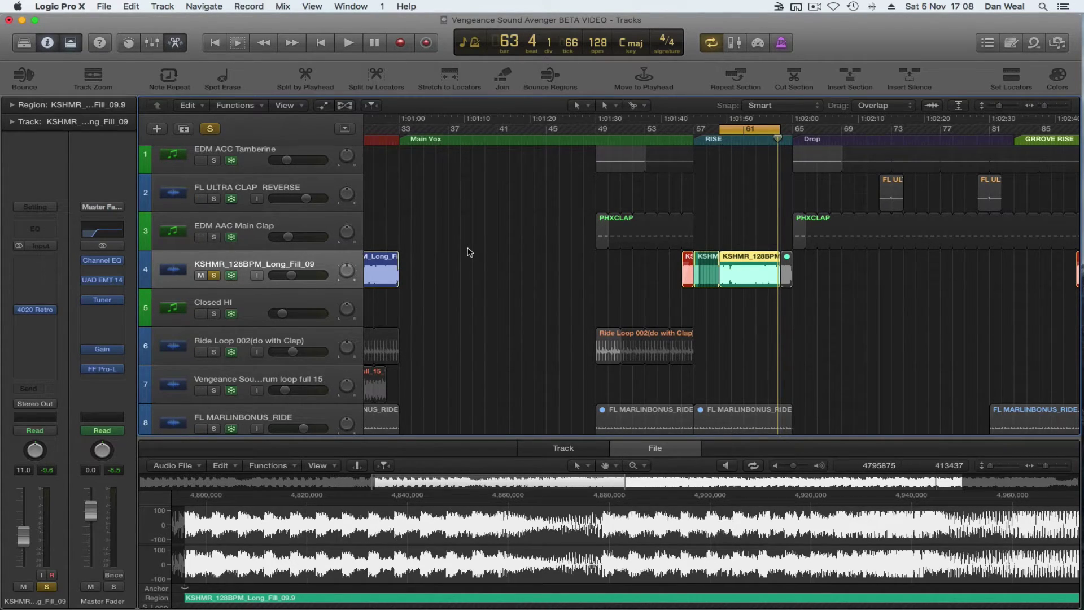
key(super+Left)
click(214, 275)
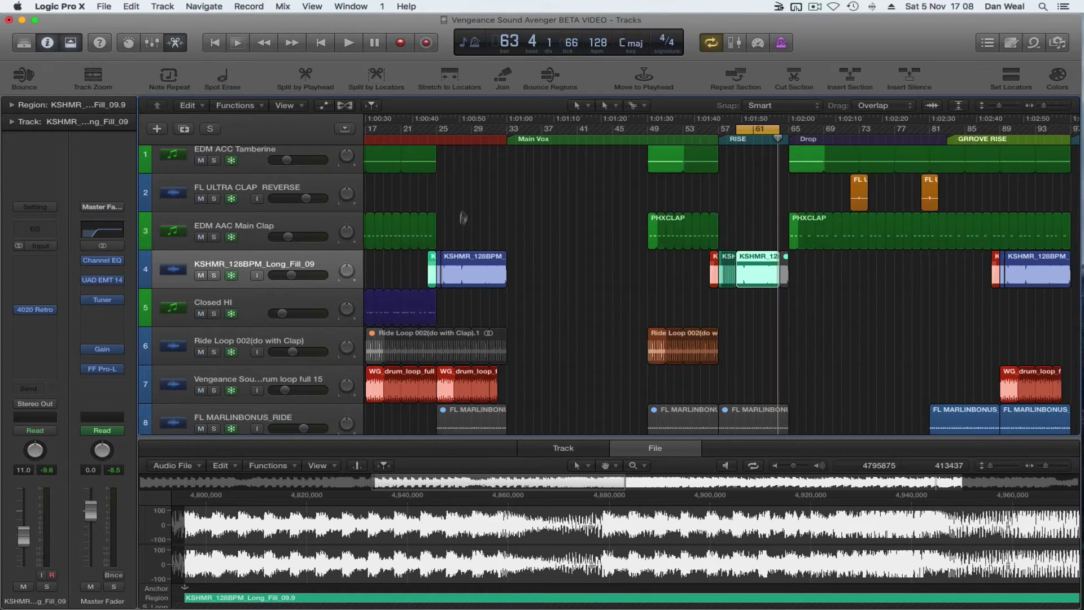
- Solo the held rise track and play its held region in the RISE section
scroll(584, 245, down, 1)
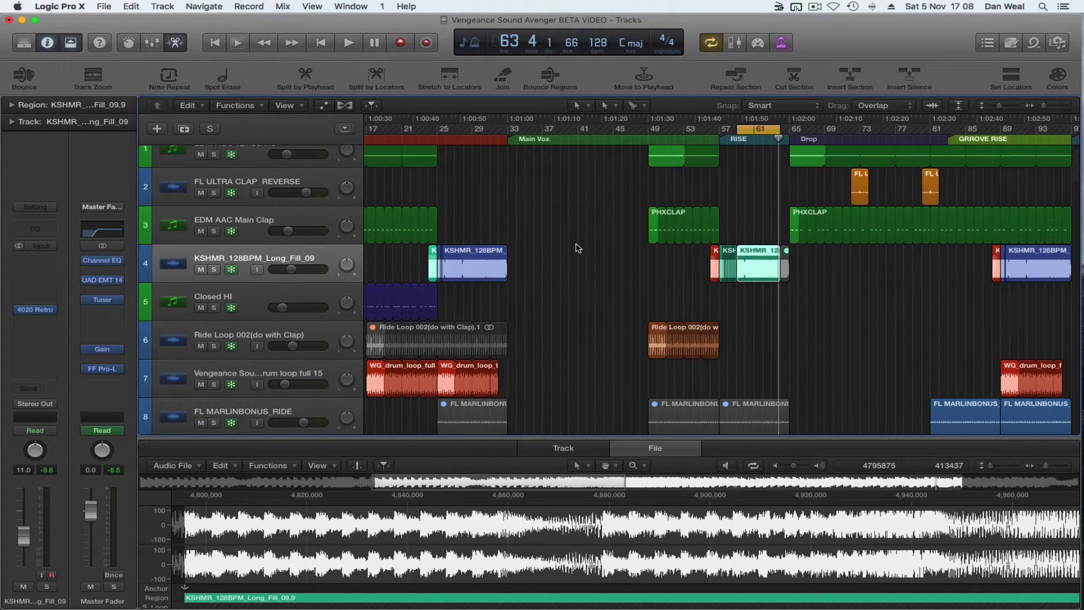
scroll(578, 248, down, 4)
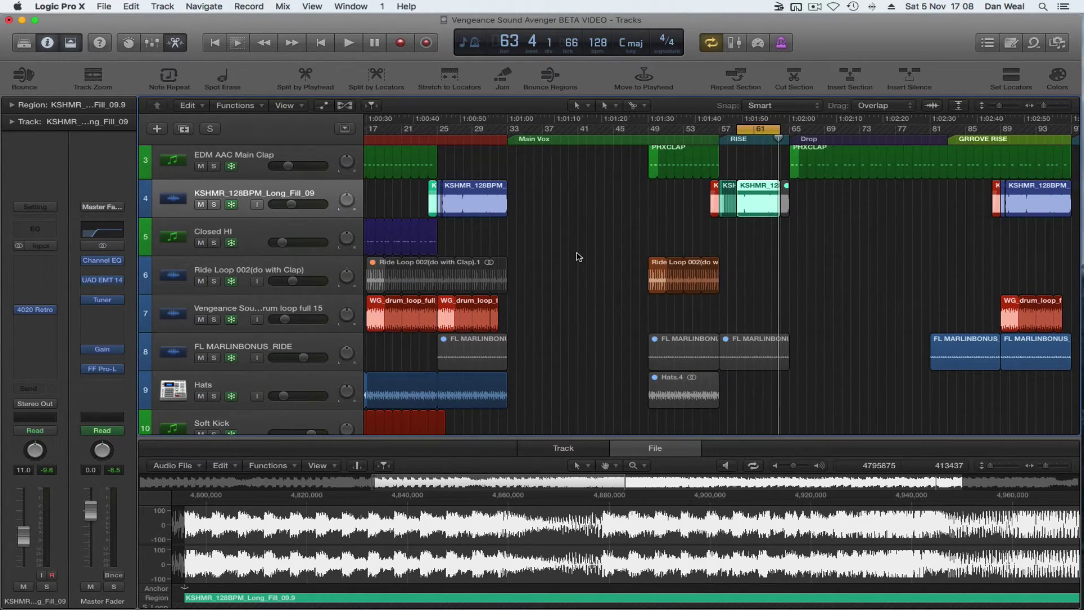
scroll(629, 312, down, 15)
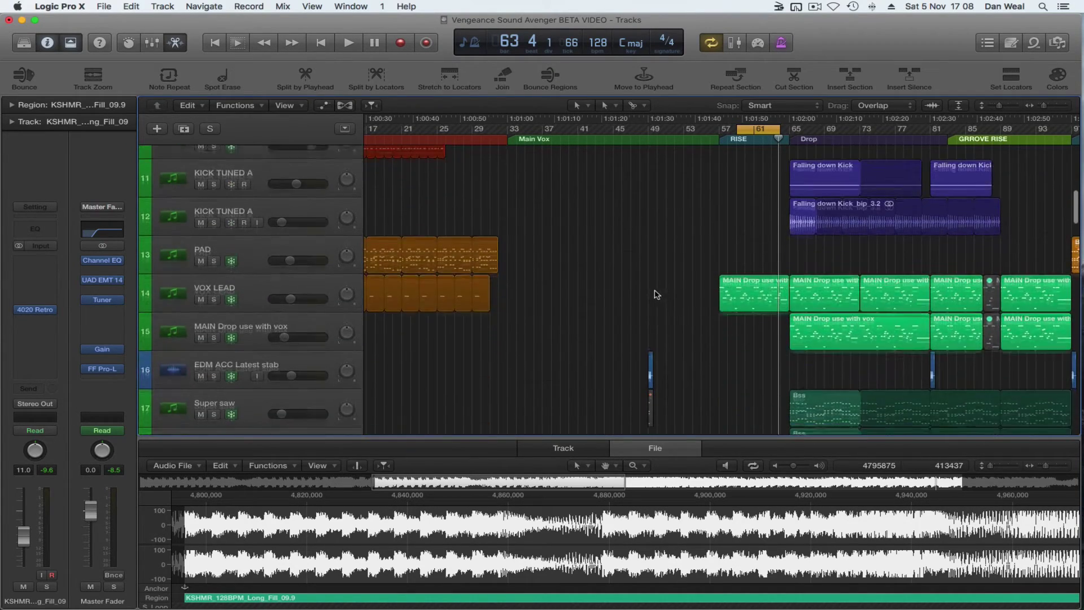
scroll(653, 279, down, 9)
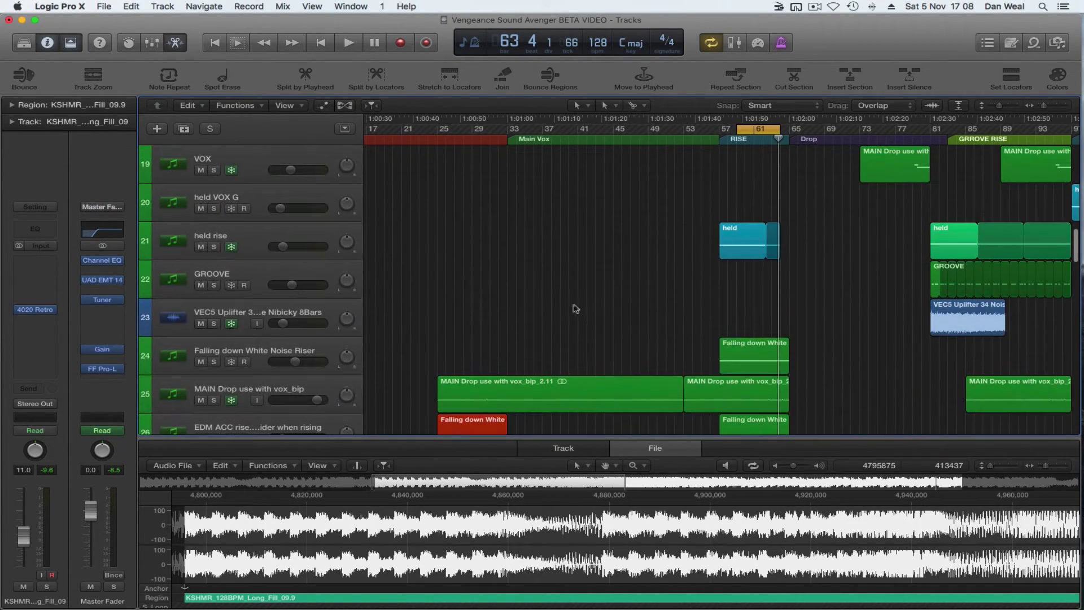
click(213, 250)
key(space)
mouse_move(39, 226)
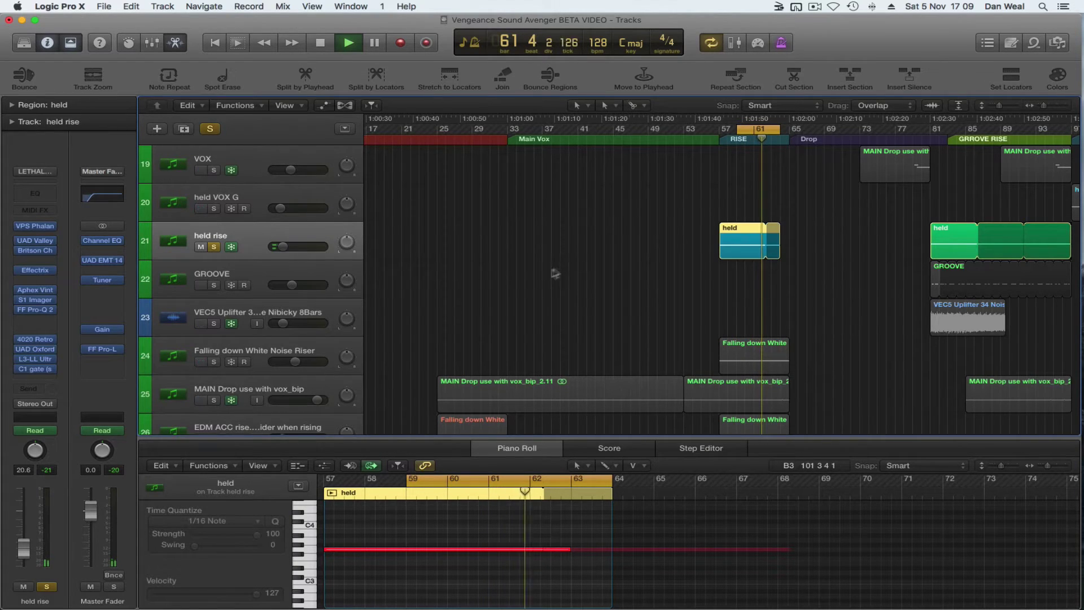
key(space)
- Solo and play the Falling down White Noise Riser, extending the cycle range's end to about bar 67
scroll(271, 326, down, 1)
click(238, 343)
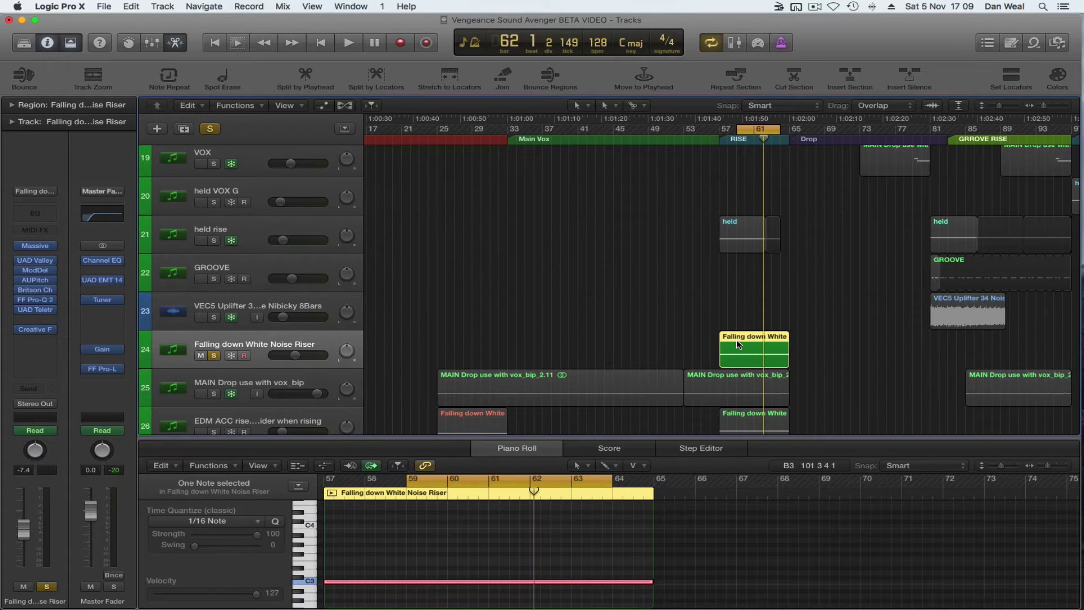
key(space)
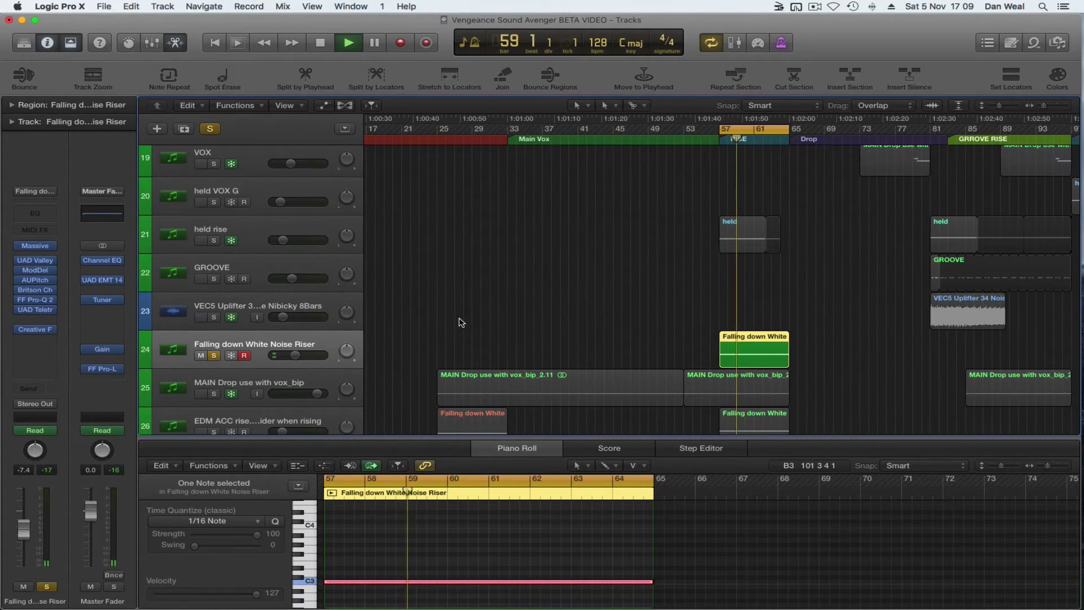
drag(785, 128, 806, 128)
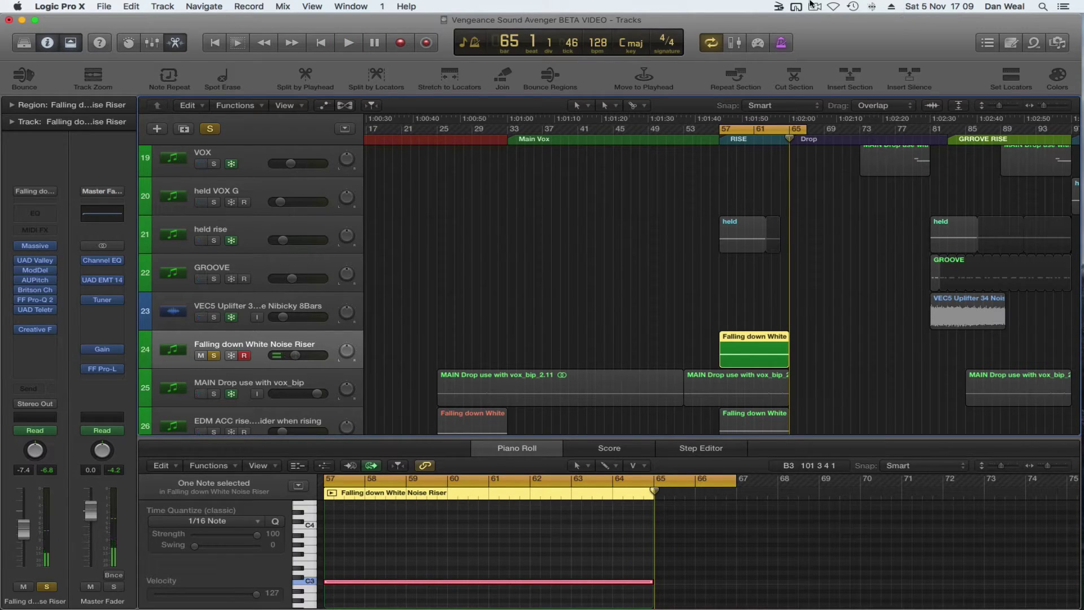
- Play the white noise riser with its Massive instrument open, examine the FX2 reverb, and close the synth window
key(space)
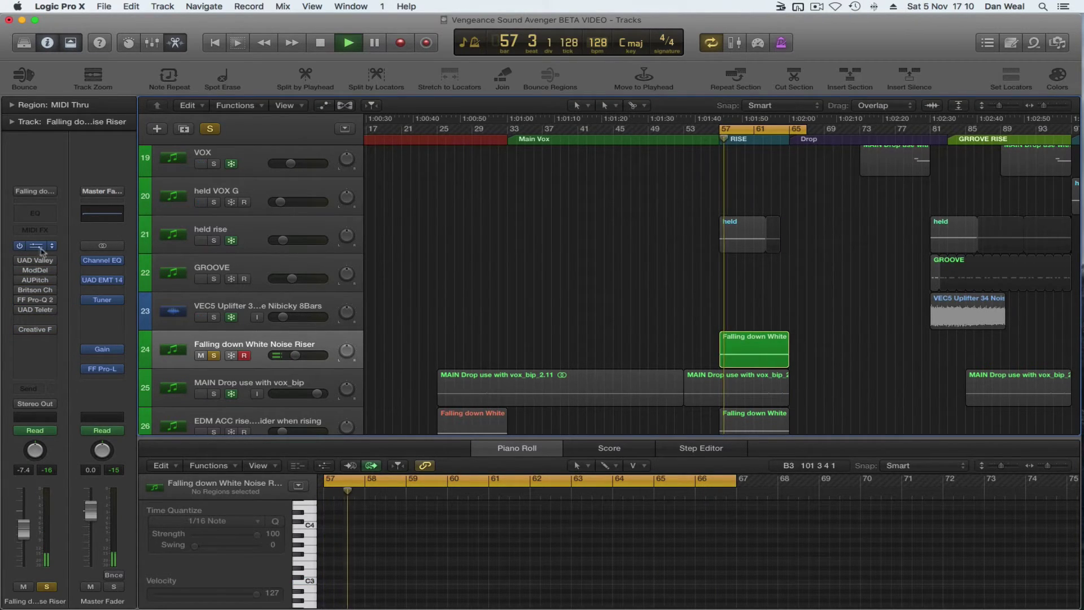
click(35, 246)
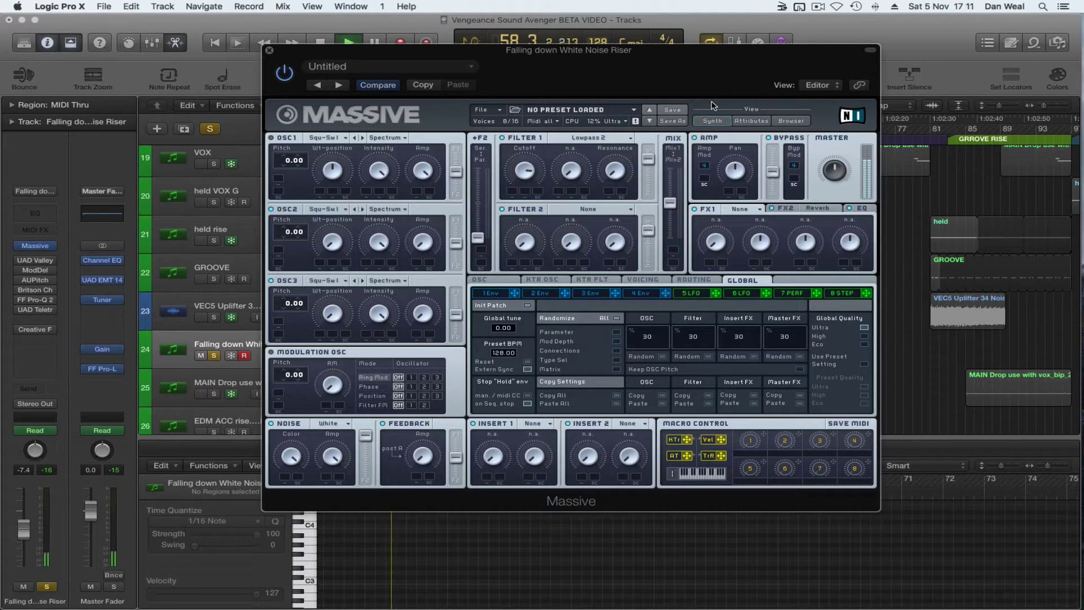
click(788, 212)
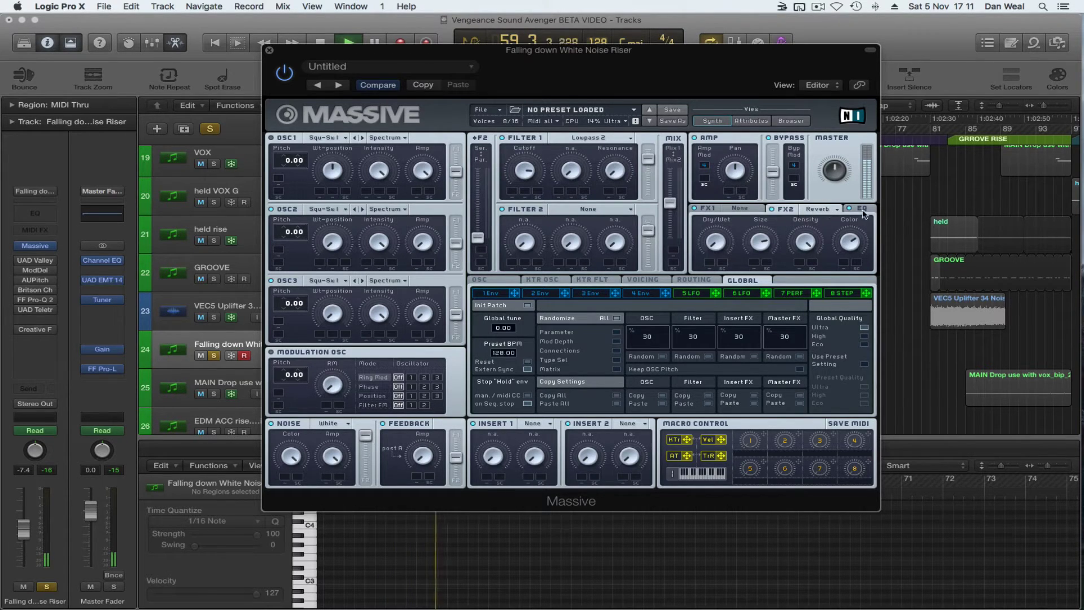
click(269, 50)
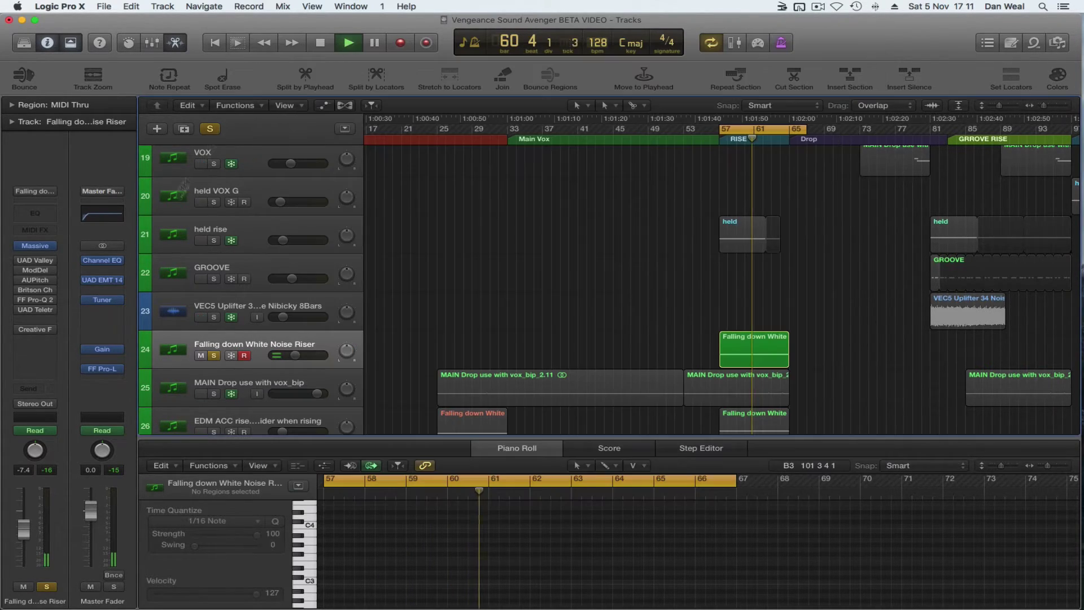
mouse_move(33, 281)
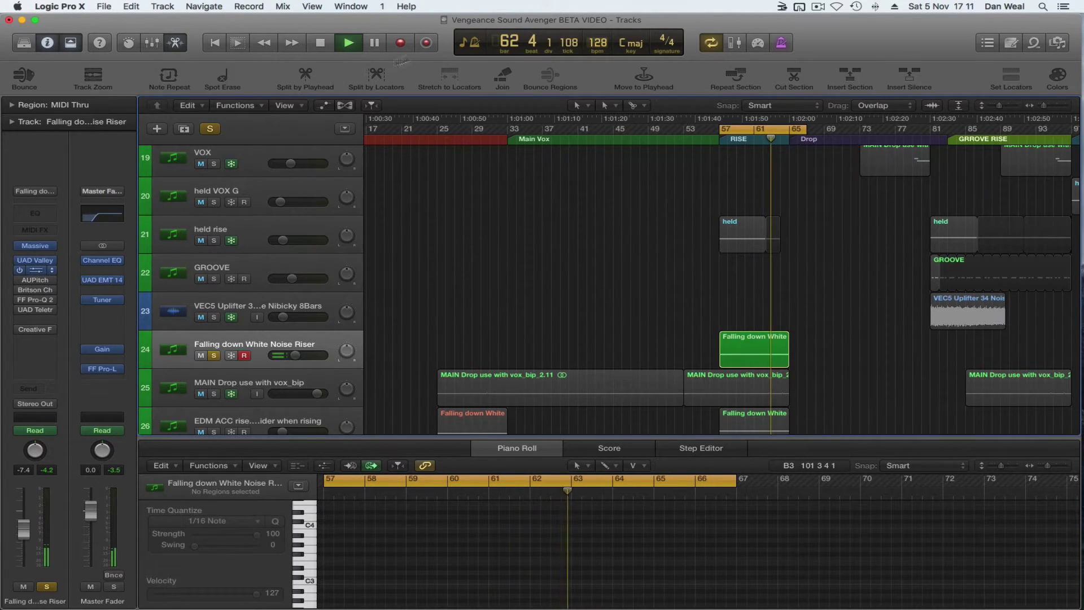
- Examine the Modulation Delay and AUPitch effects on the Falling down White Noise Riser track while playing it, closing each window
click(35, 271)
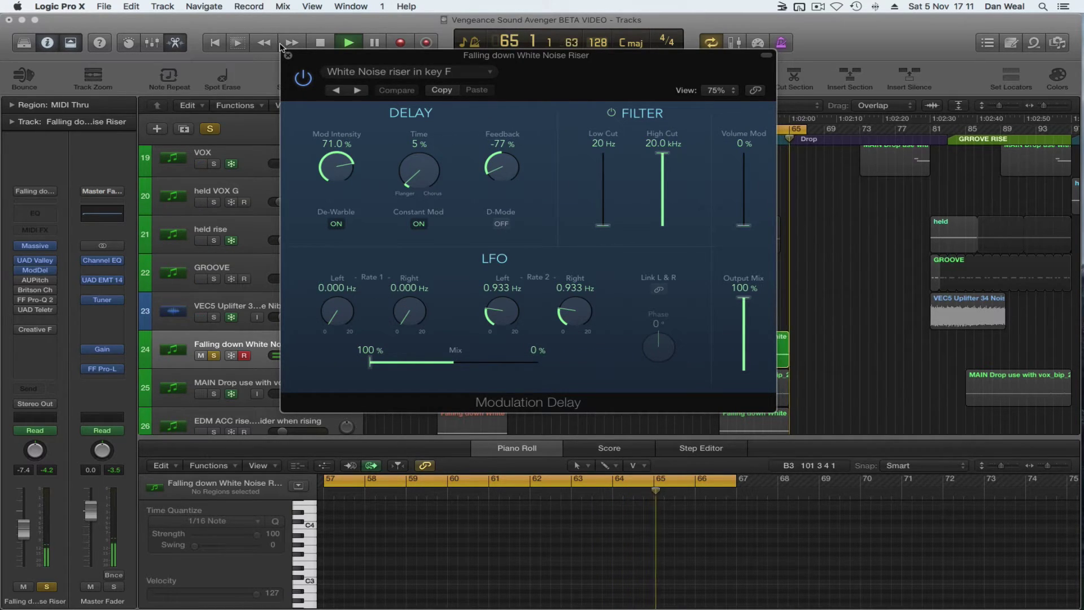
key(v)
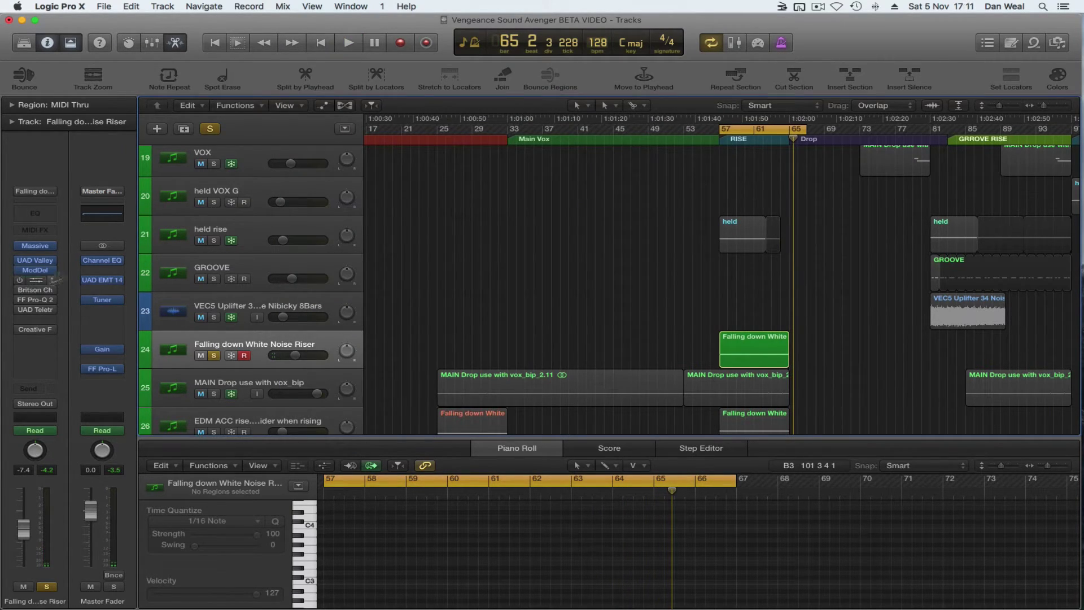
click(41, 281)
key(space)
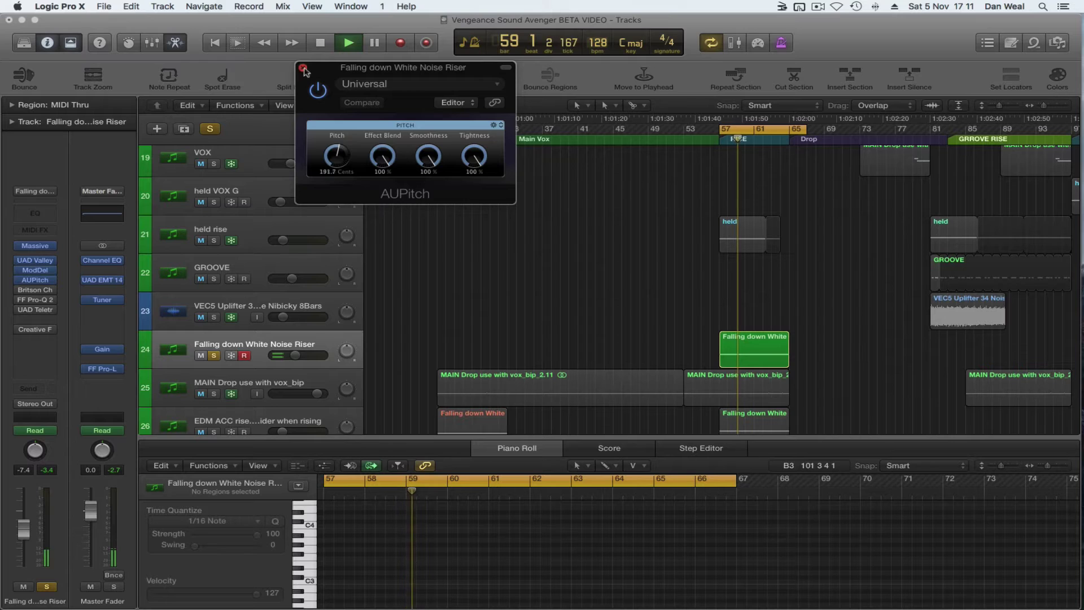
click(302, 68)
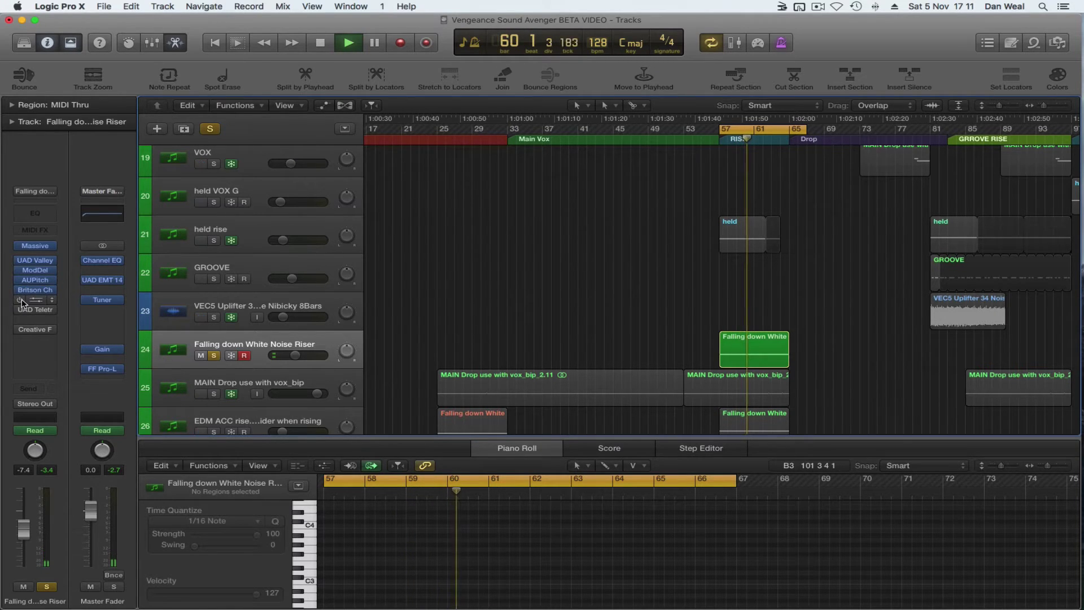
- Examine the white noise riser's FF Pro-Q 2 equalizer curve and its UAD Teletronix LA-2 compressor settings during playback
click(33, 300)
mouse_move(455, 255)
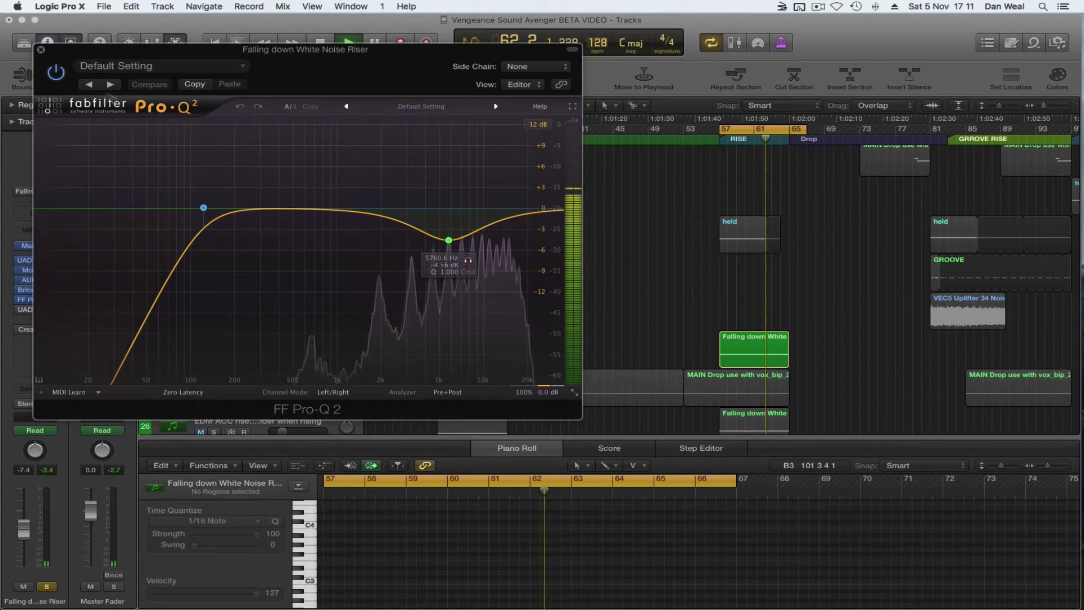
click(41, 49)
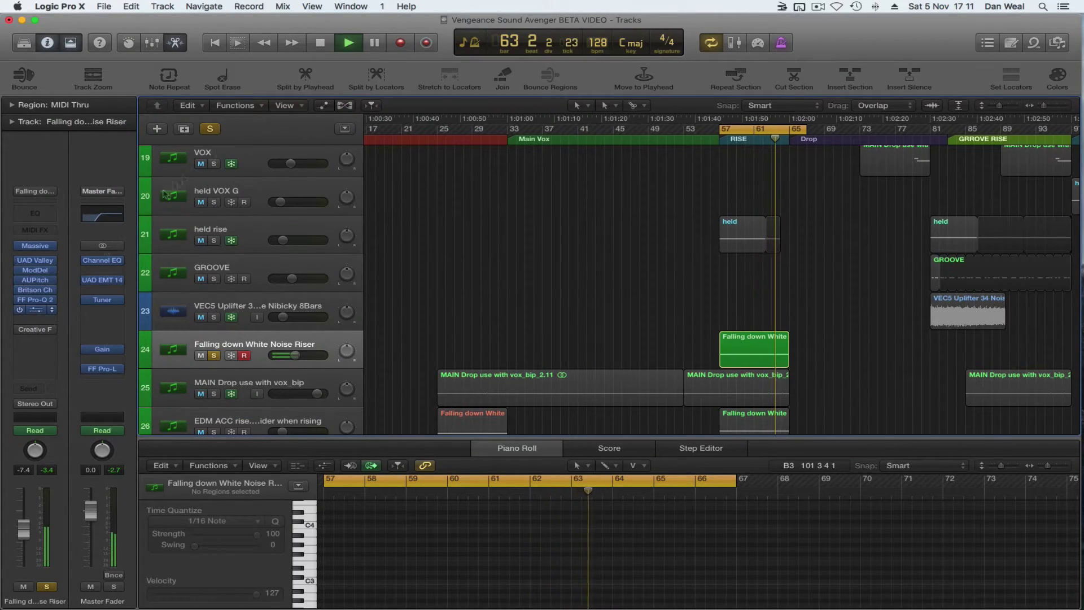
click(25, 311)
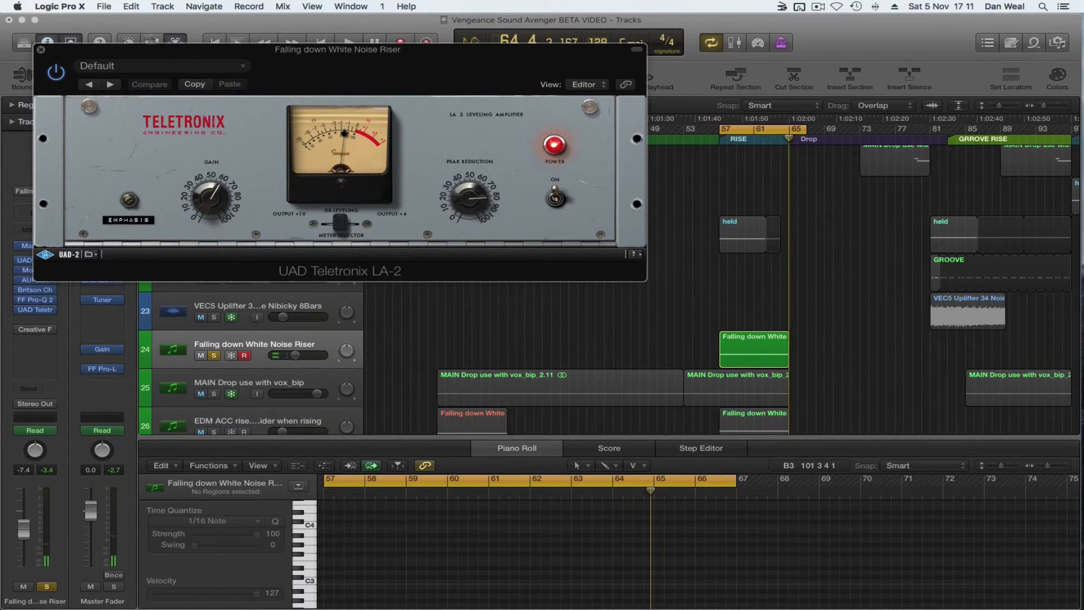
click(41, 51)
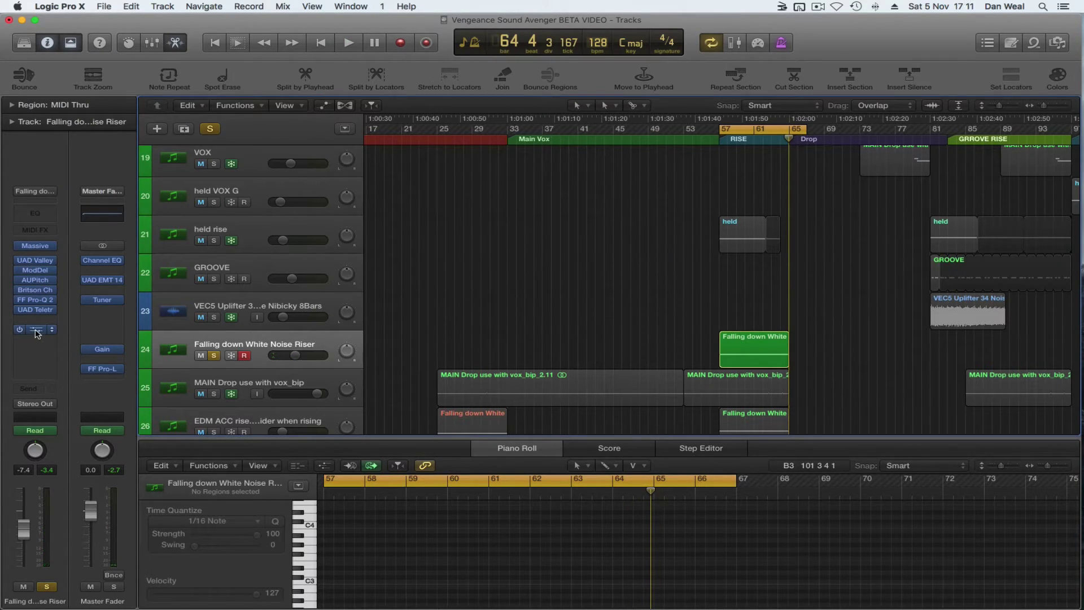
- Examine the white noise riser's Creative Filter and its Creative Fi: Frequency automation, hide automation, and turn cycling off
click(35, 329)
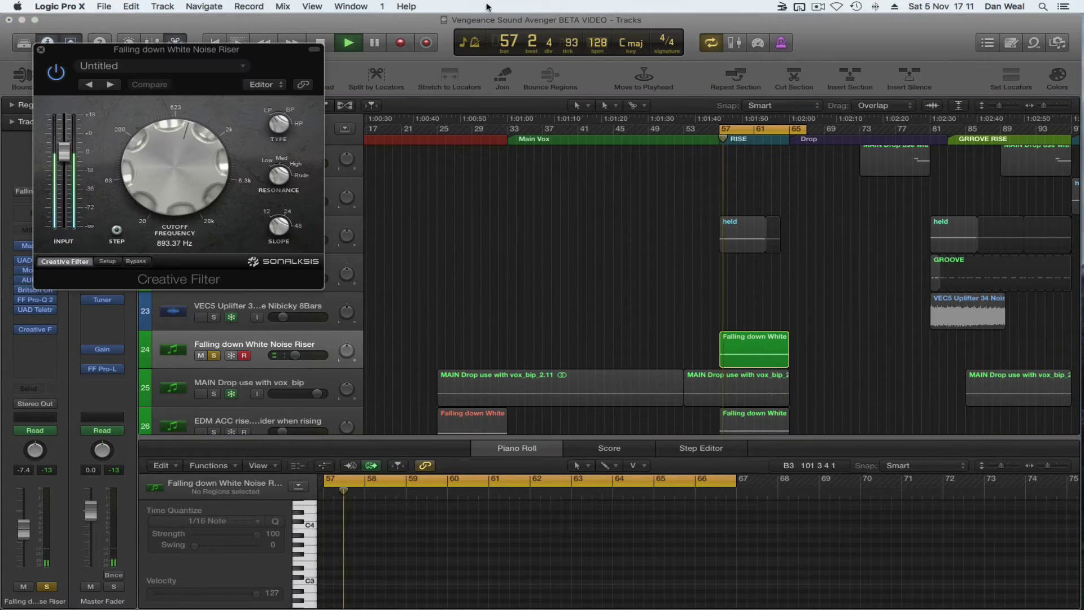
click(41, 51)
key(a)
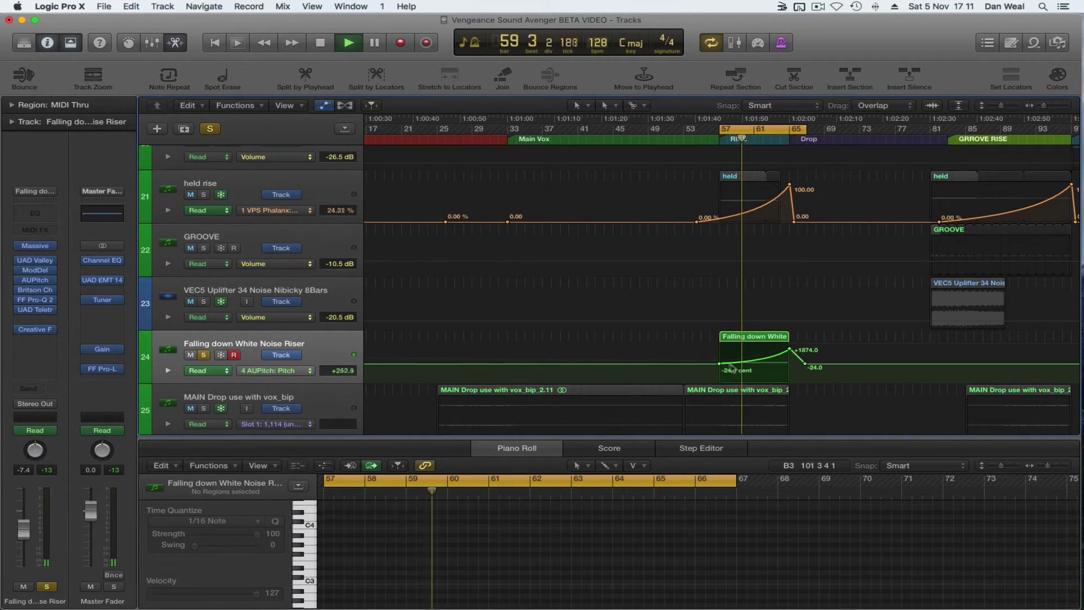
click(275, 370)
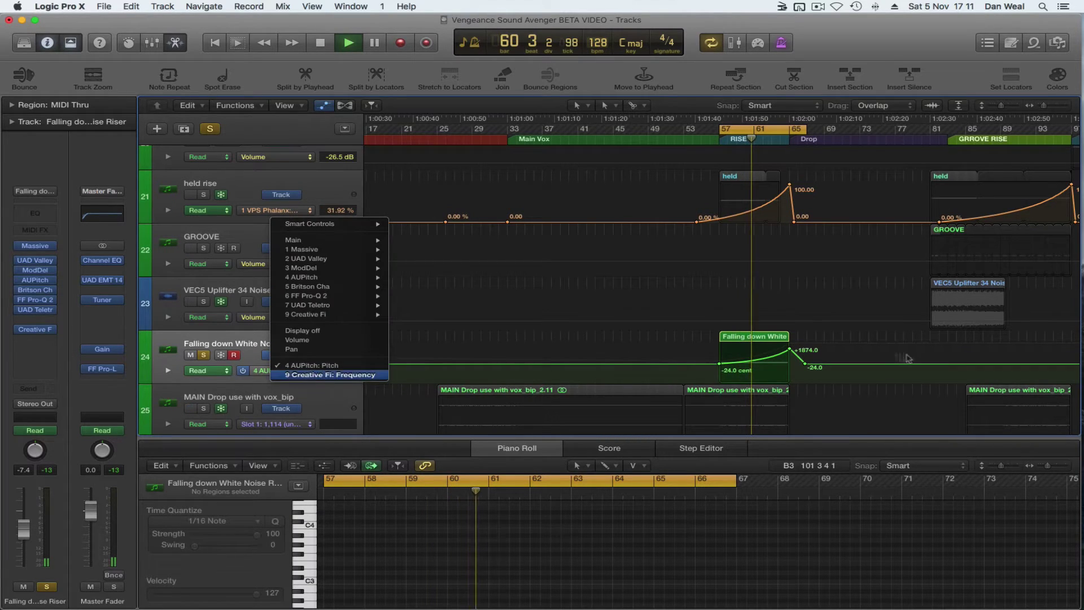
click(314, 372)
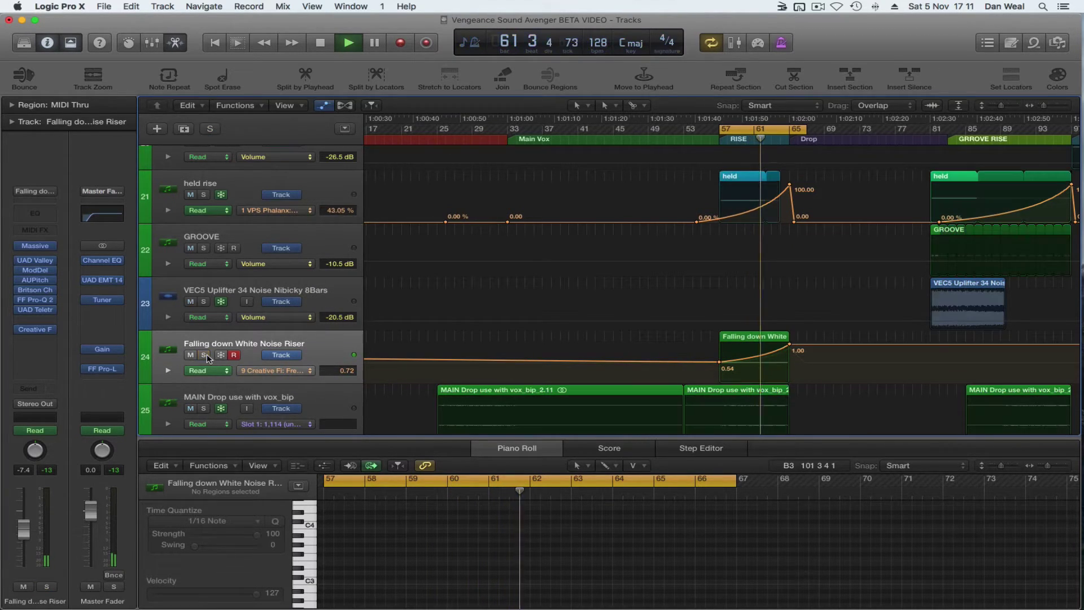
key(a)
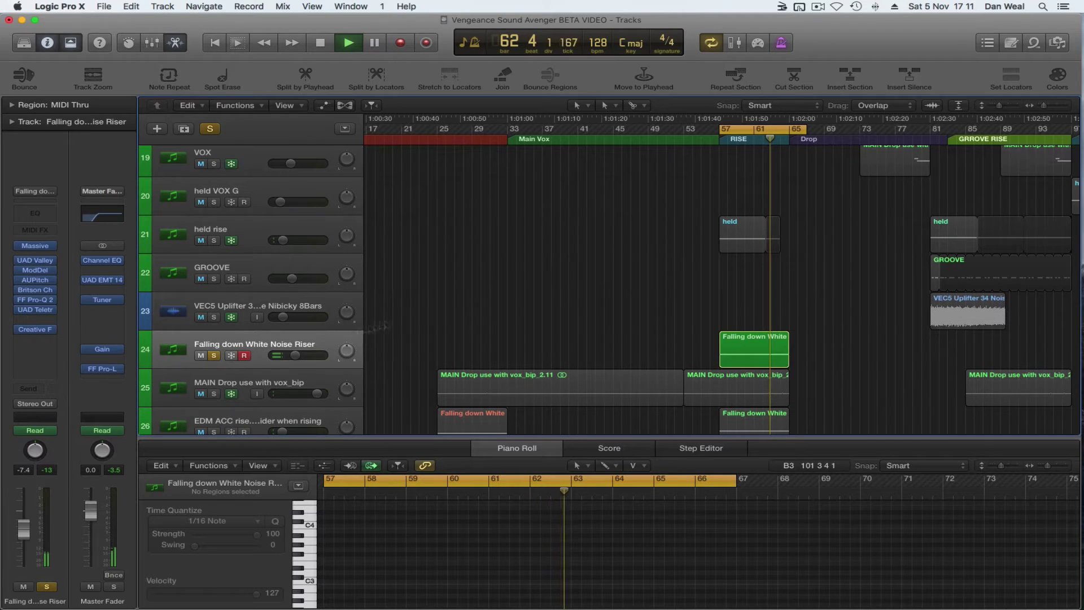
key(c)
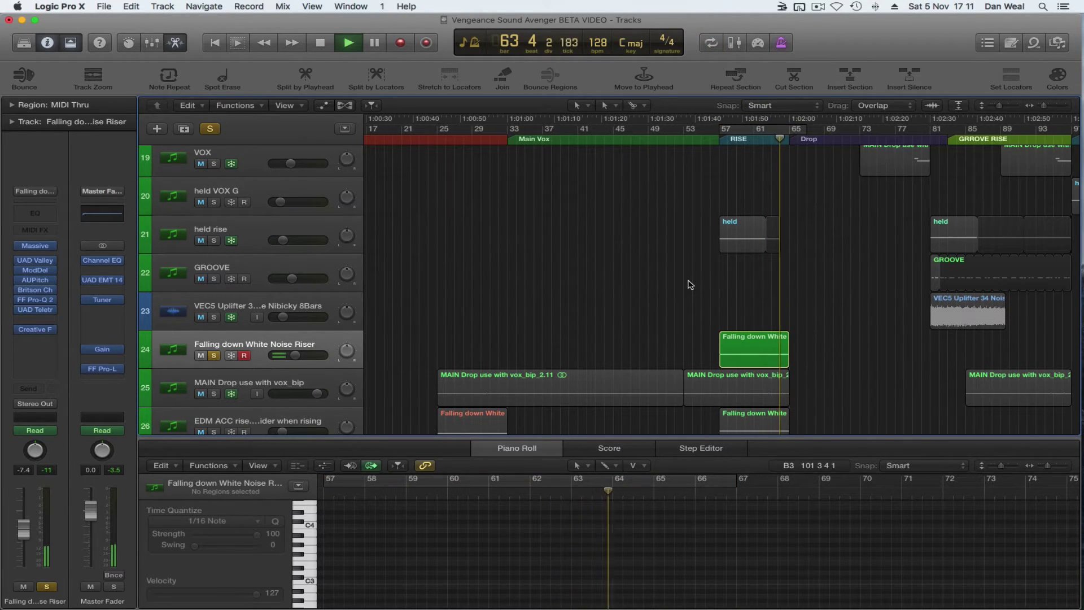
key(space)
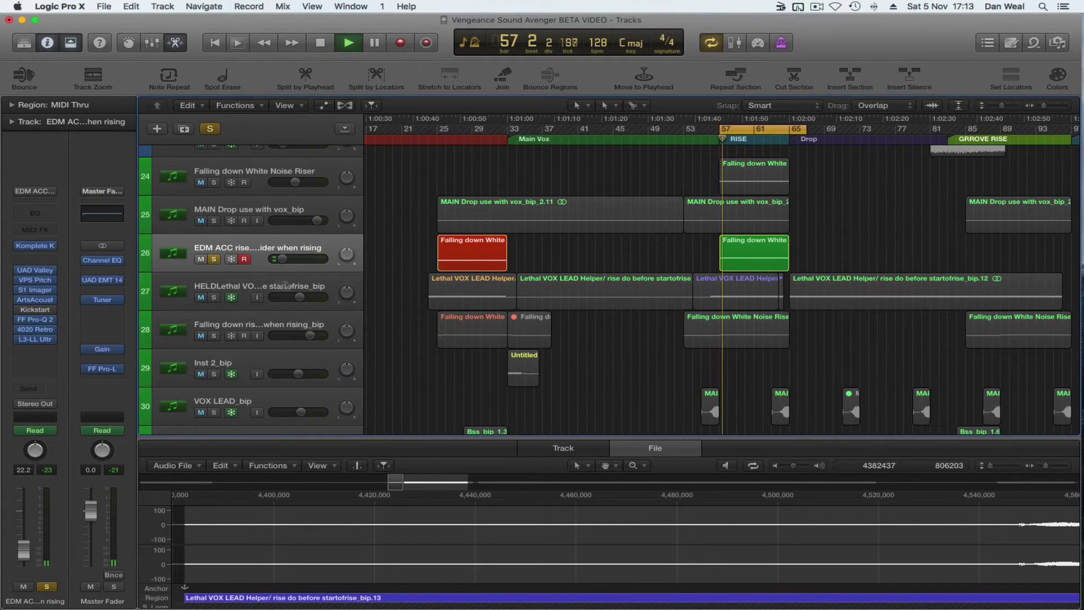
- Play the soloed EDM ACC rise track while examining its VPS Pitch Shifter and S1 Stereo Imager
click(35, 280)
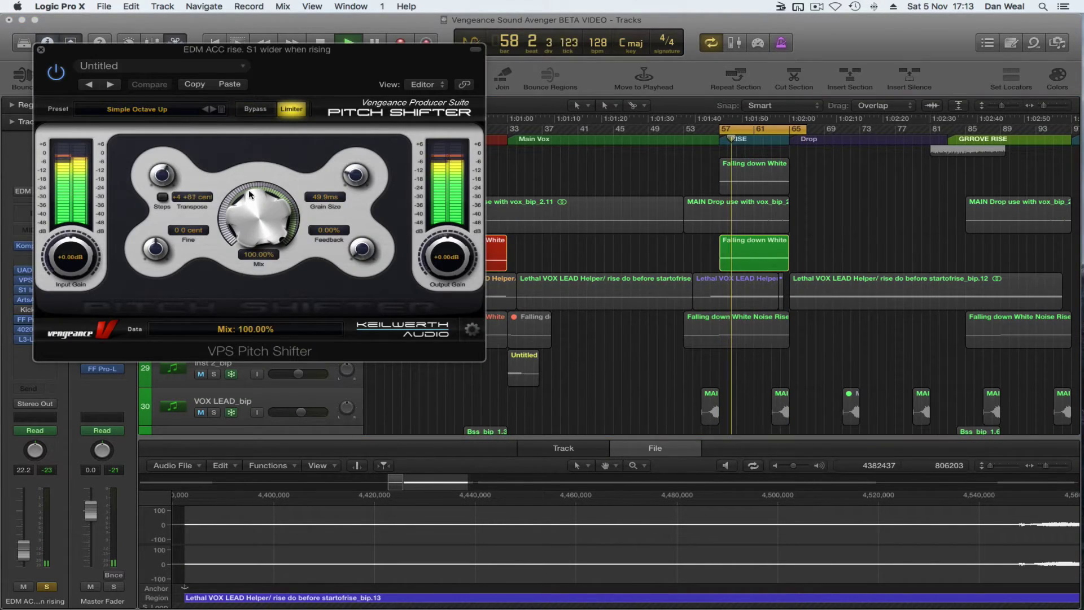
drag(251, 192, 280, 392)
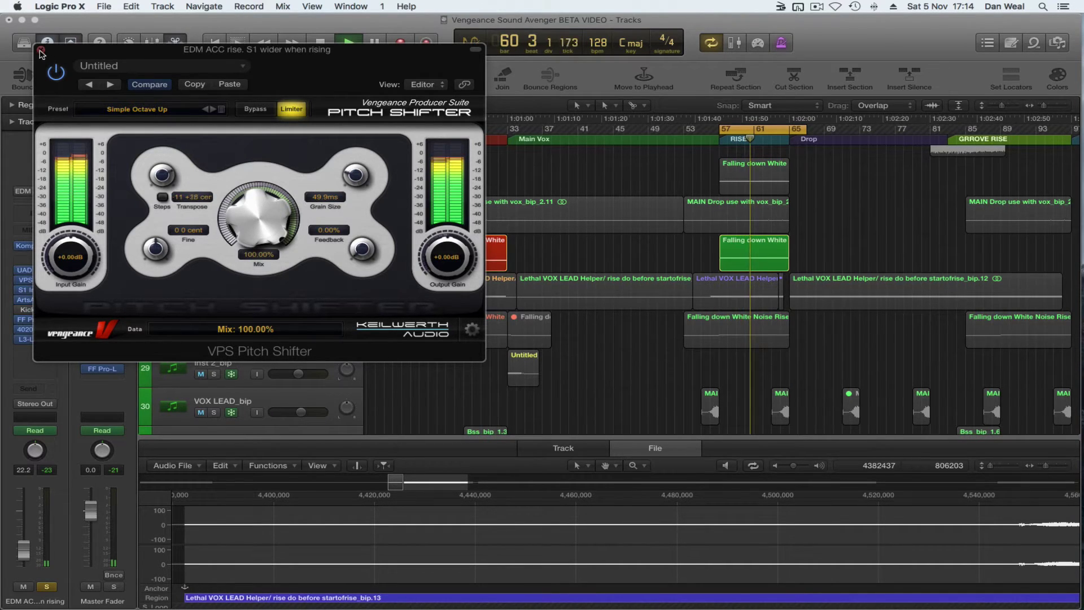
click(41, 50)
click(35, 290)
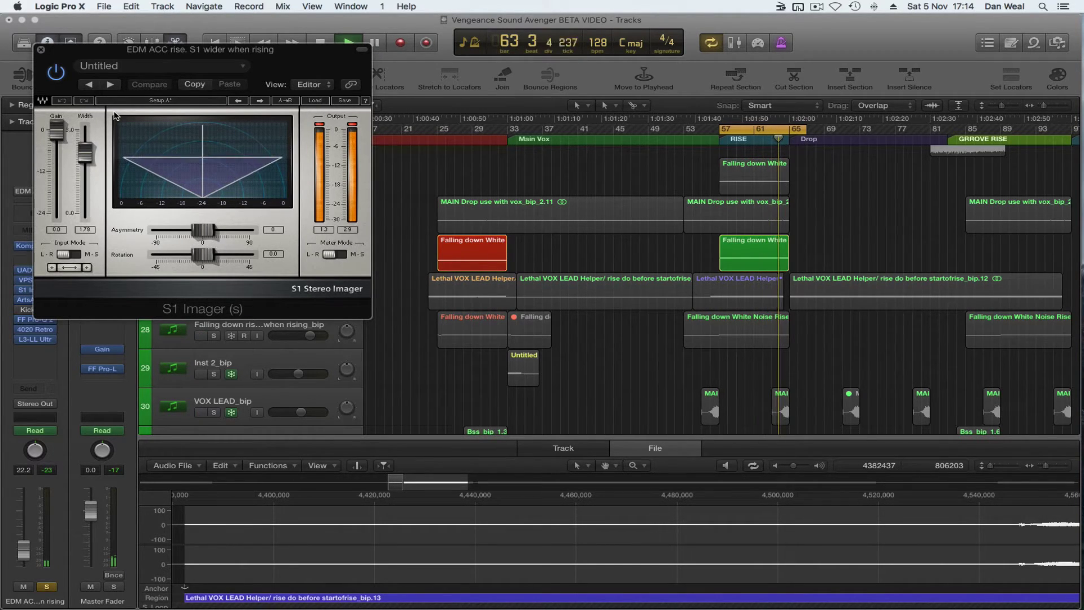
key(space)
click(40, 51)
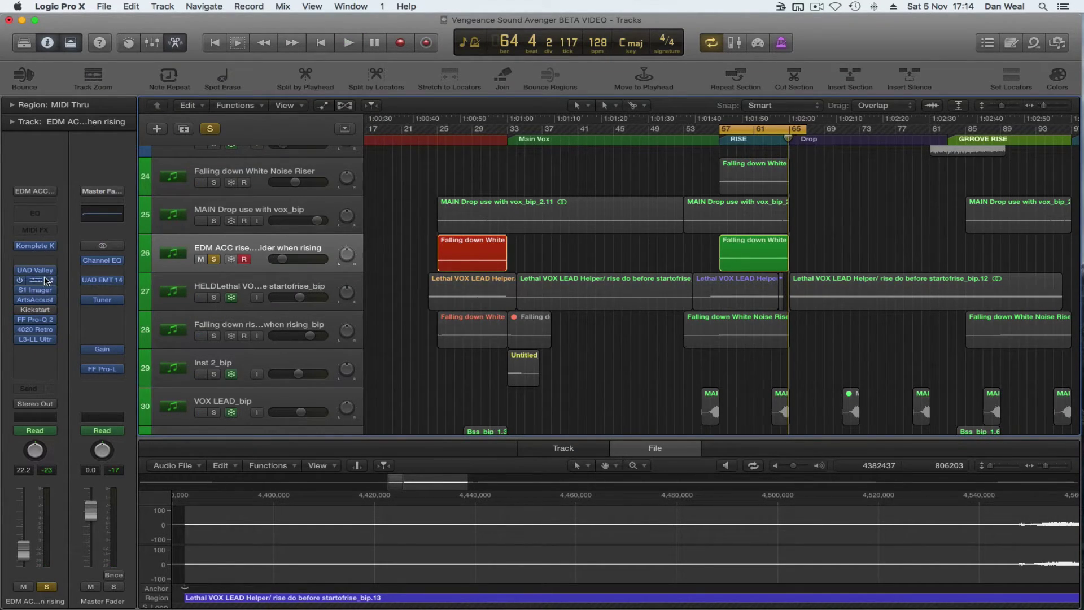
- Examine the ArtsAcoustic Reverb on the EDM ACC rise track, close it, and resume the track's playback
click(63, 300)
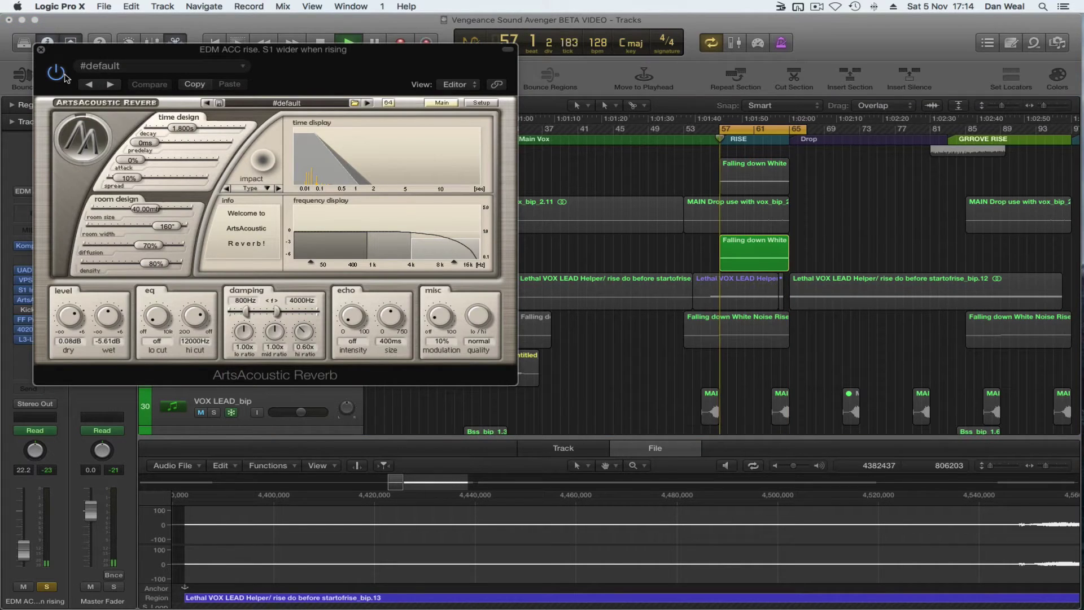
key(super+w)
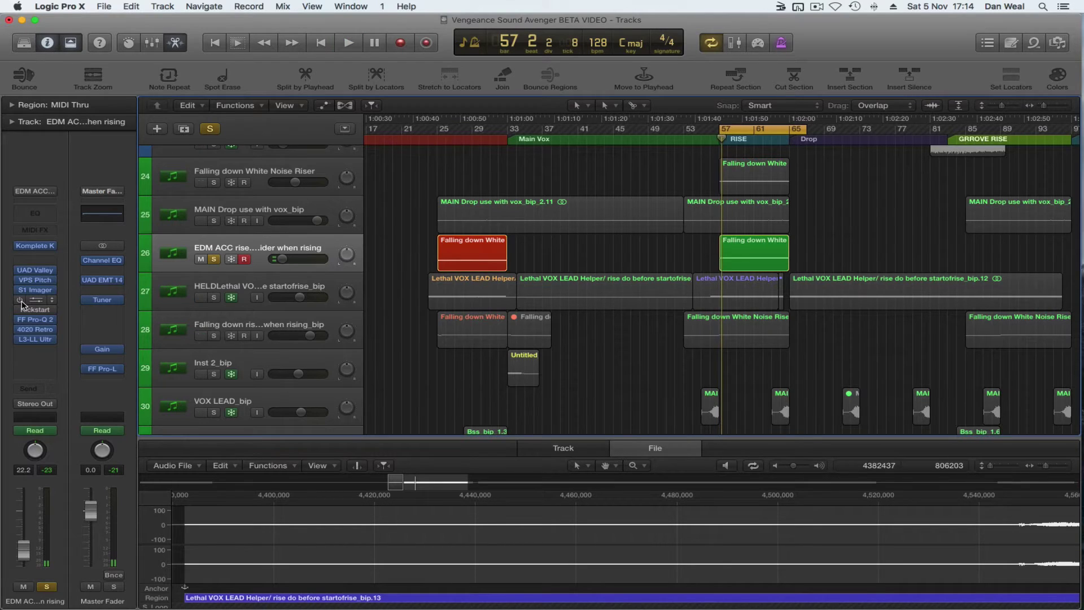
key(space)
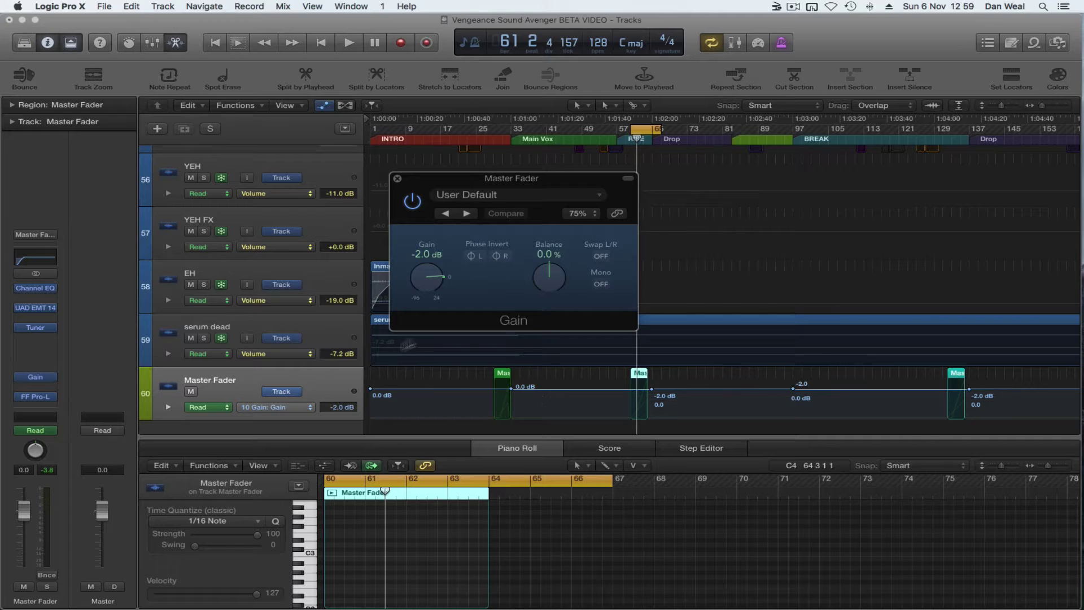
- Play from the Main Vox start and the RISE with the Master Fader's Gain plug-in open, and close it
click(520, 136)
key(space)
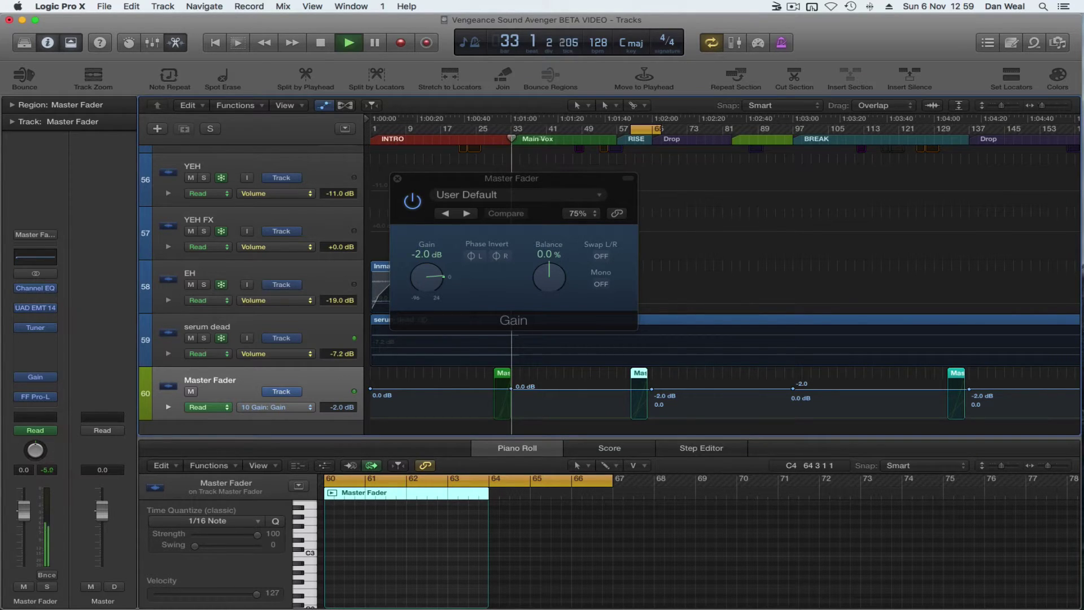
click(637, 138)
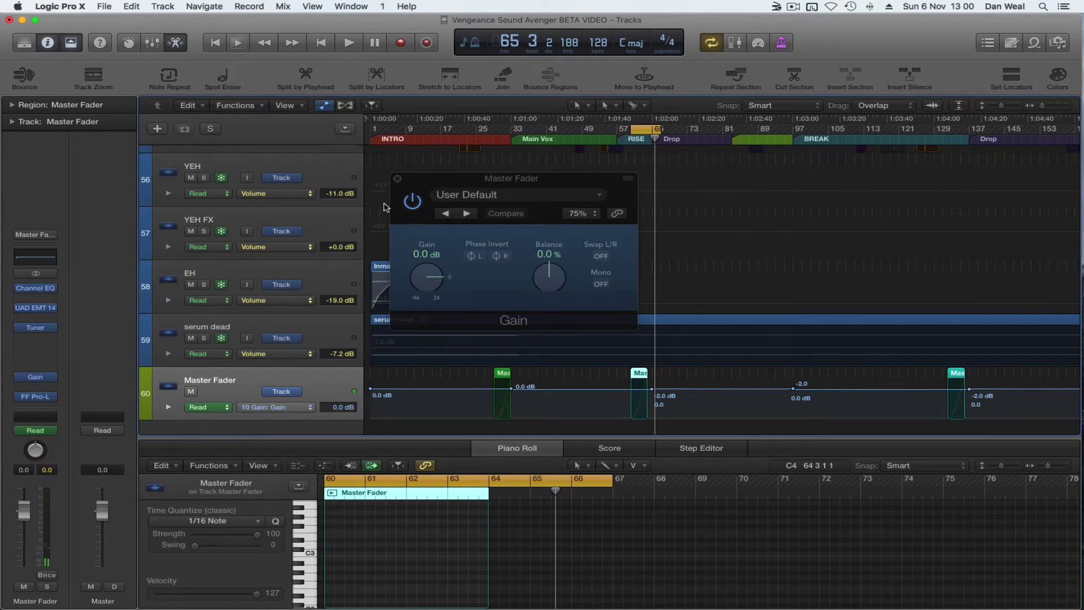
click(398, 179)
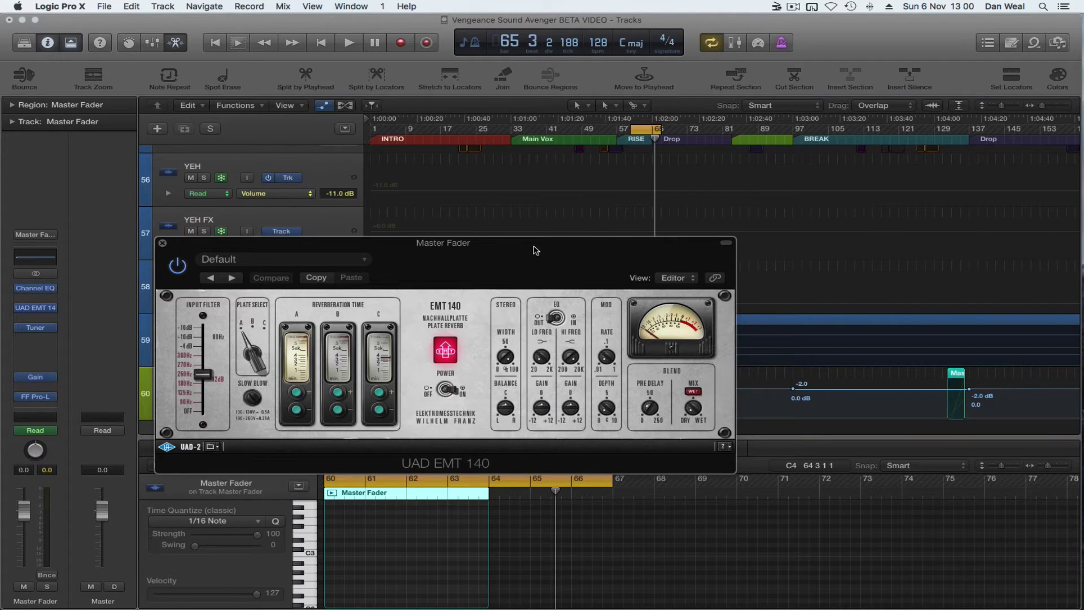
- Start the cycle range at bar 62 and play it with the Master Fader's UAD EMT 140: Mix automation displayed
drag(536, 250, 605, 166)
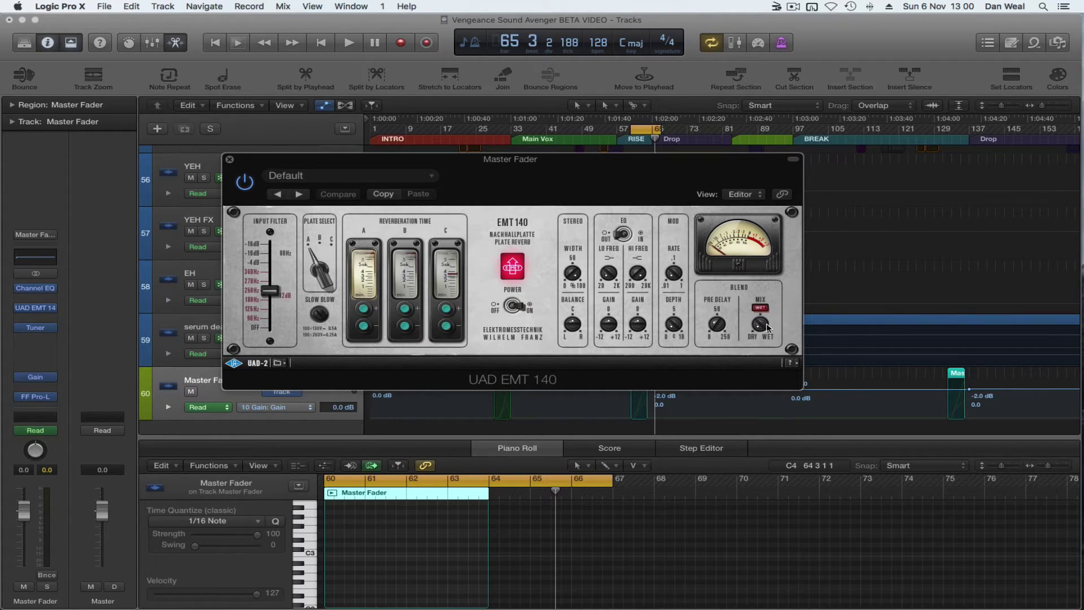
drag(626, 130, 642, 130)
key(space)
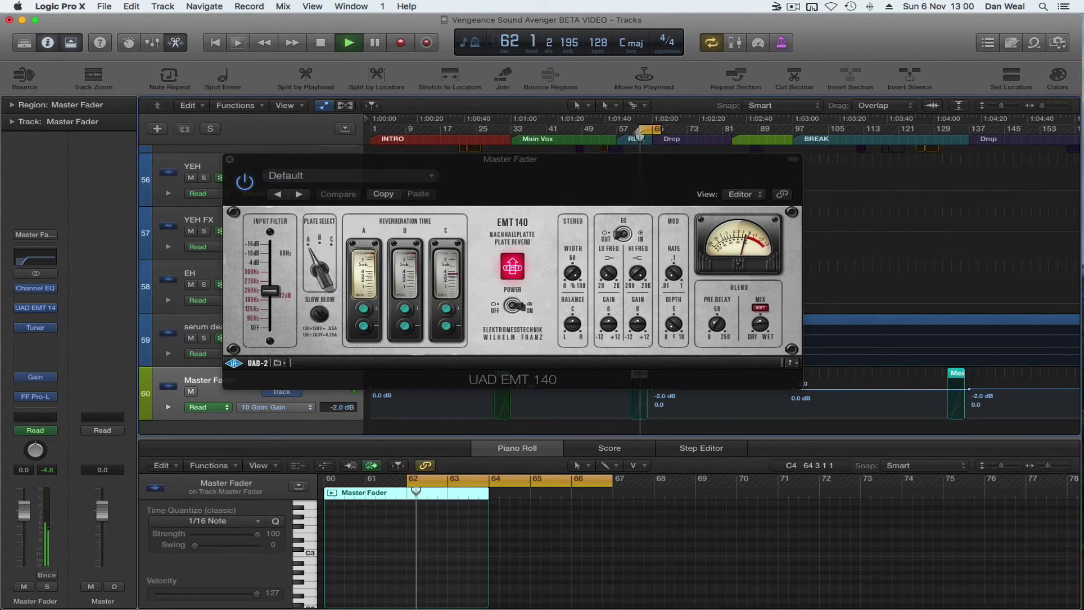
click(285, 408)
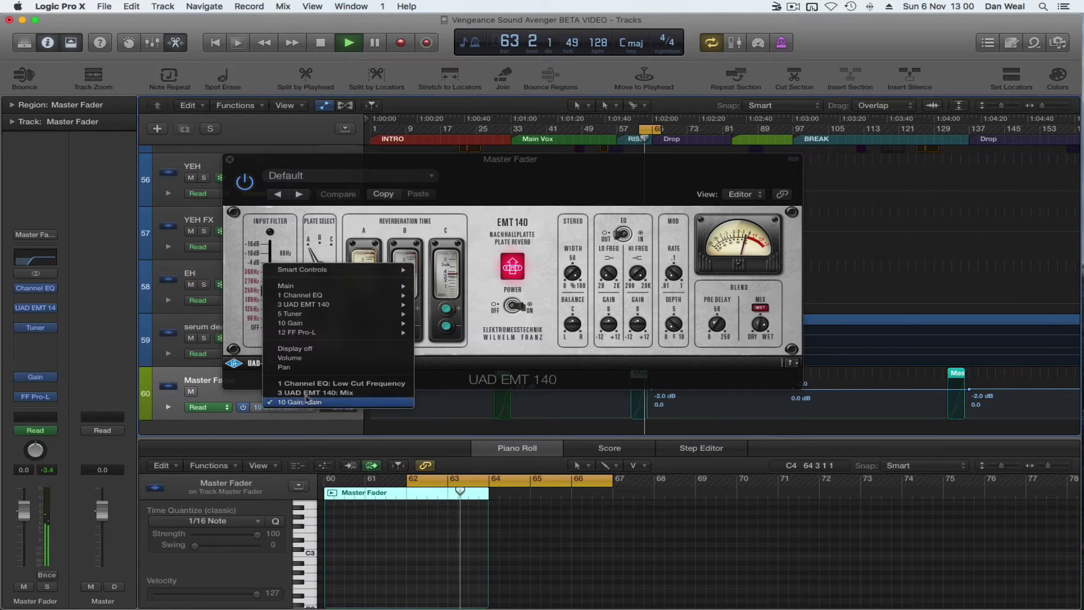
click(352, 468)
drag(588, 171, 358, 152)
key(space)
key(space)
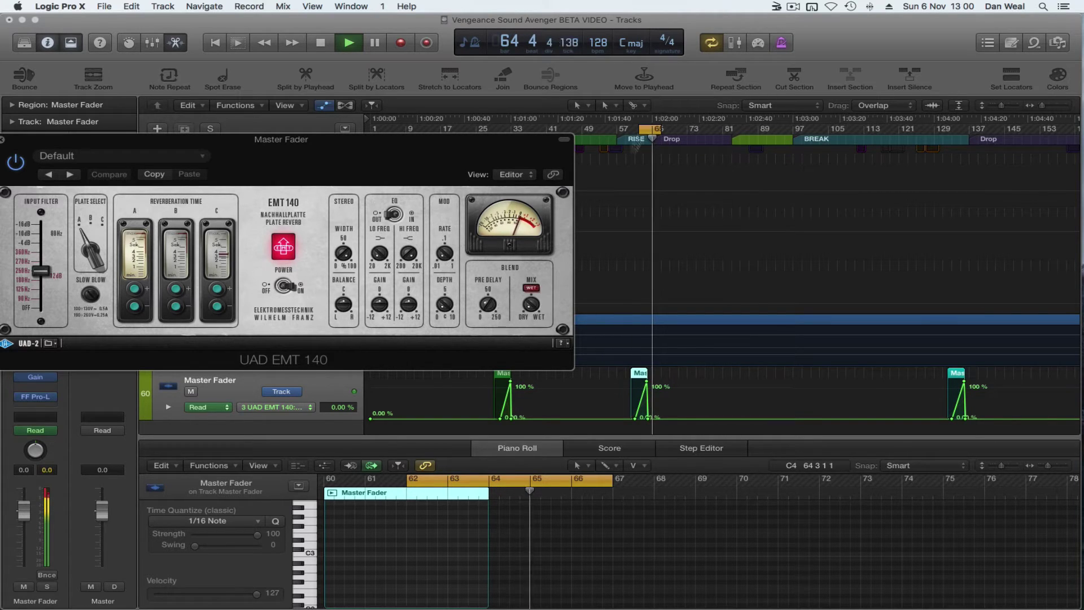
- Play the end of the RISE with the UAD EMT 140 bypassed for comparison, re-enable the reverb, and close it
key(space)
drag(13, 166, 184, 188)
key(space)
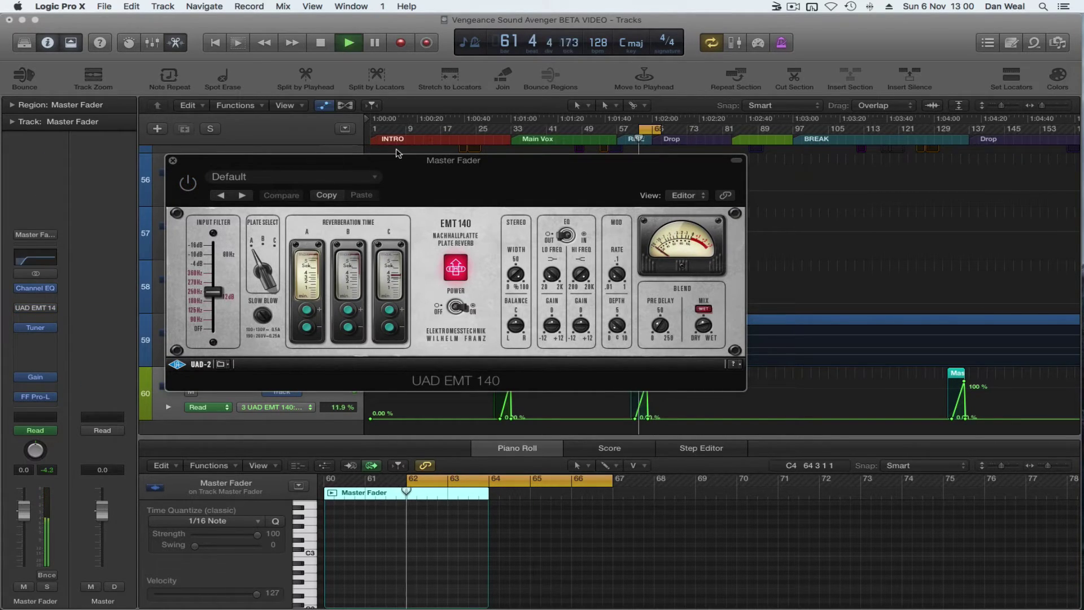
drag(594, 166, 457, 109)
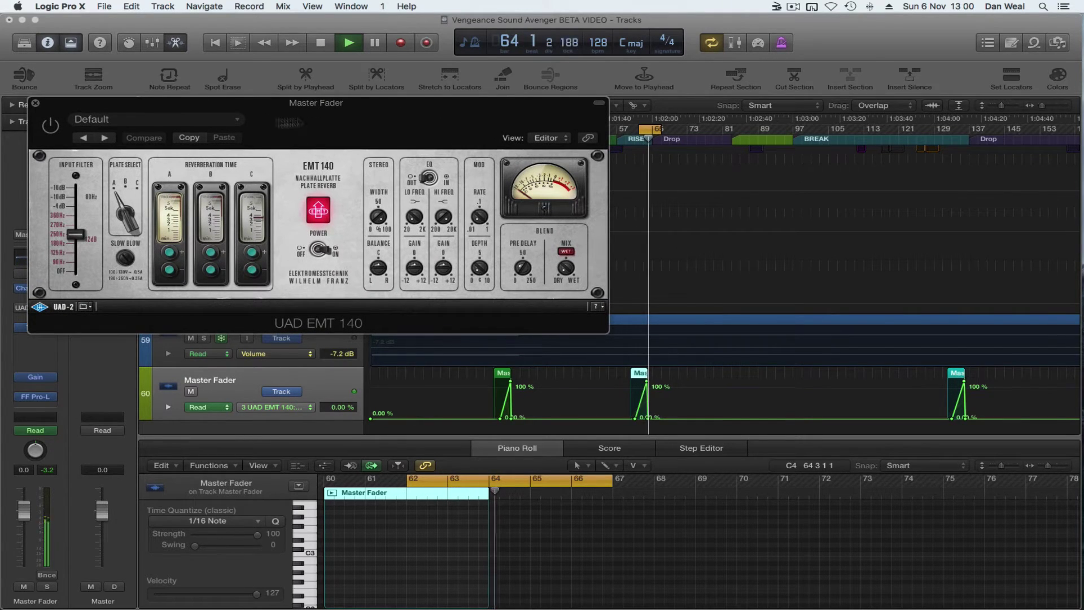
click(35, 106)
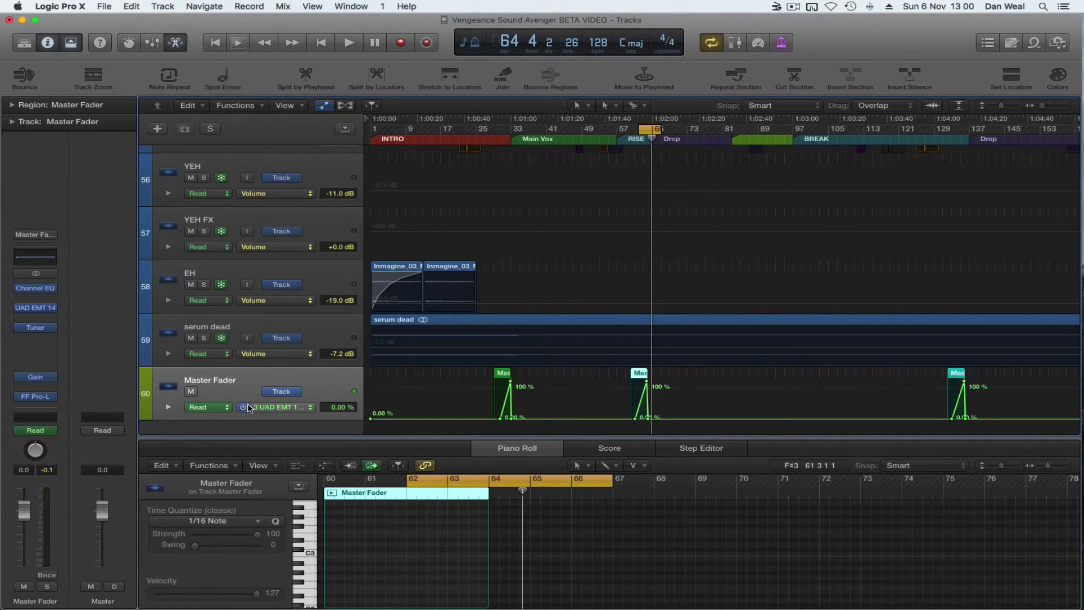
- Open the Master Fader's Channel EQ and display its Low Cut Frequency automation on the track
click(36, 288)
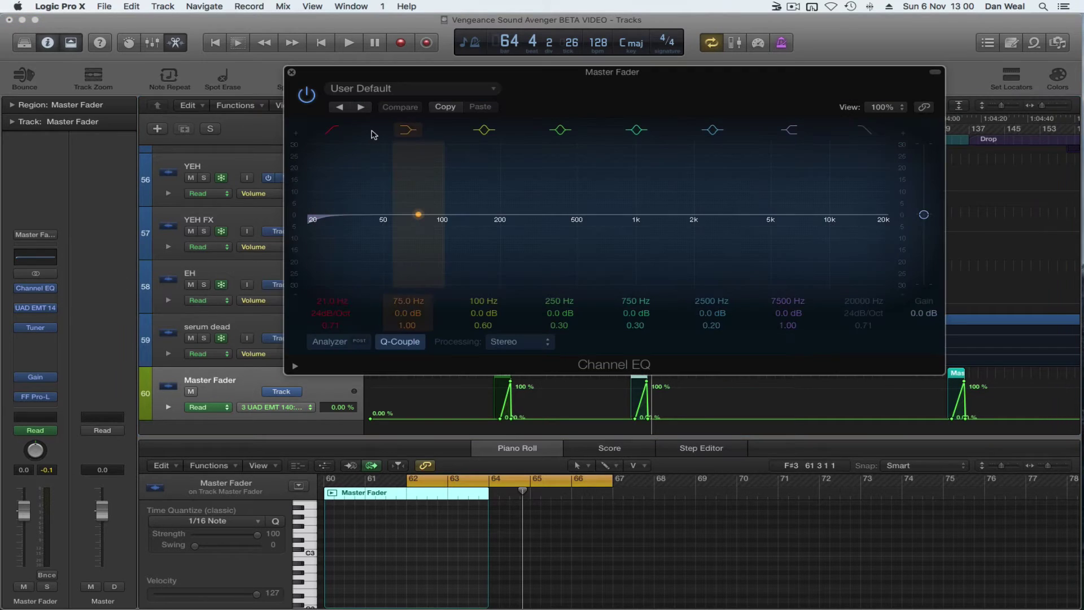
drag(416, 74, 390, 68)
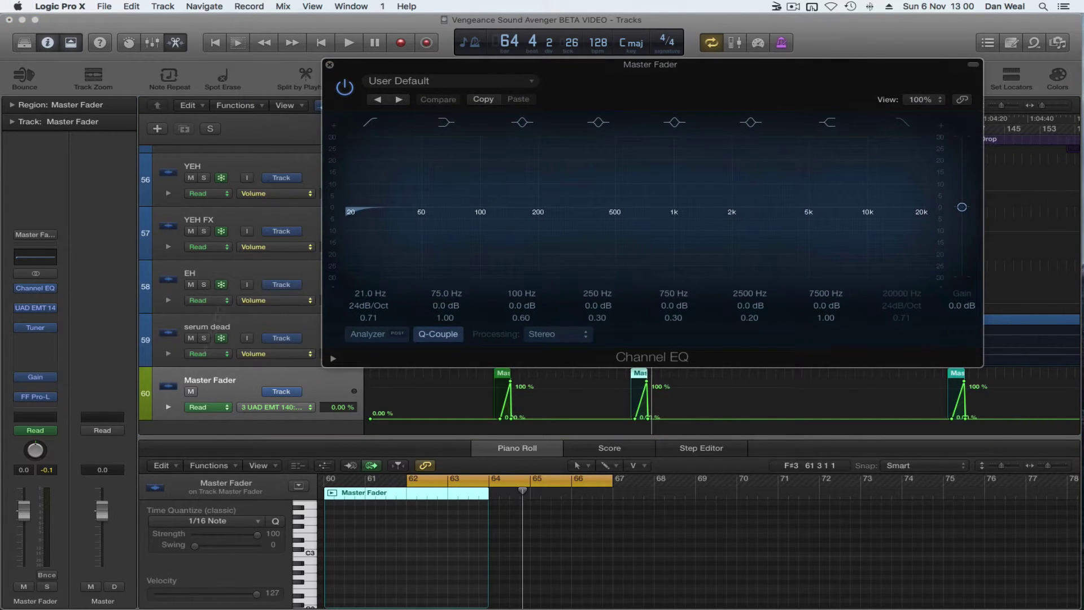
click(278, 407)
click(326, 401)
drag(344, 75, 193, 66)
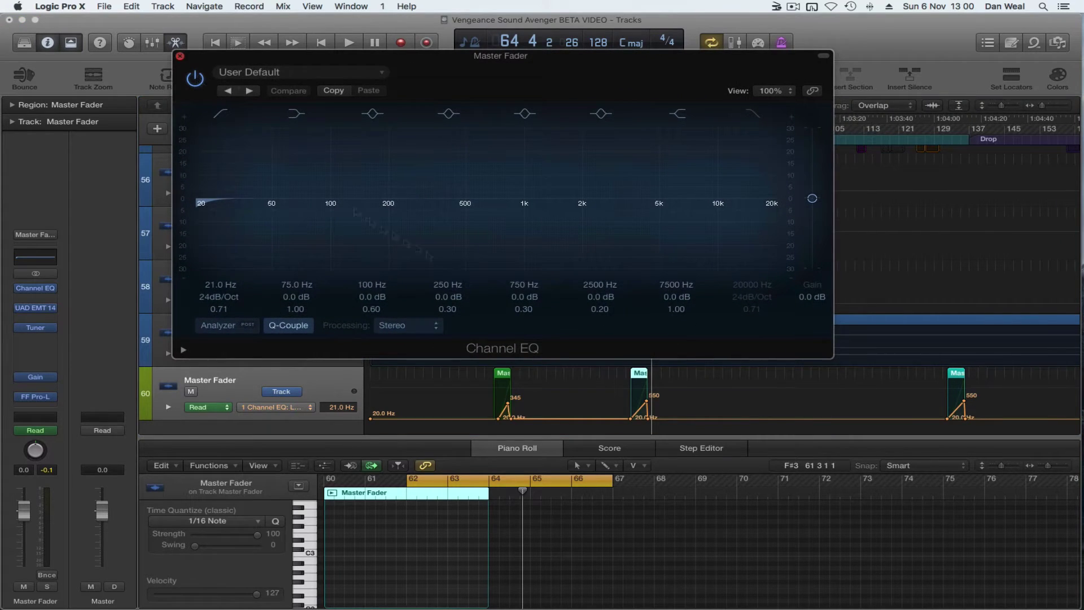
- Play the end of the RISE with the Master Fader's Channel EQ open, close the EQ, and stop playback in the Drop
key(v)
key(space)
key(v)
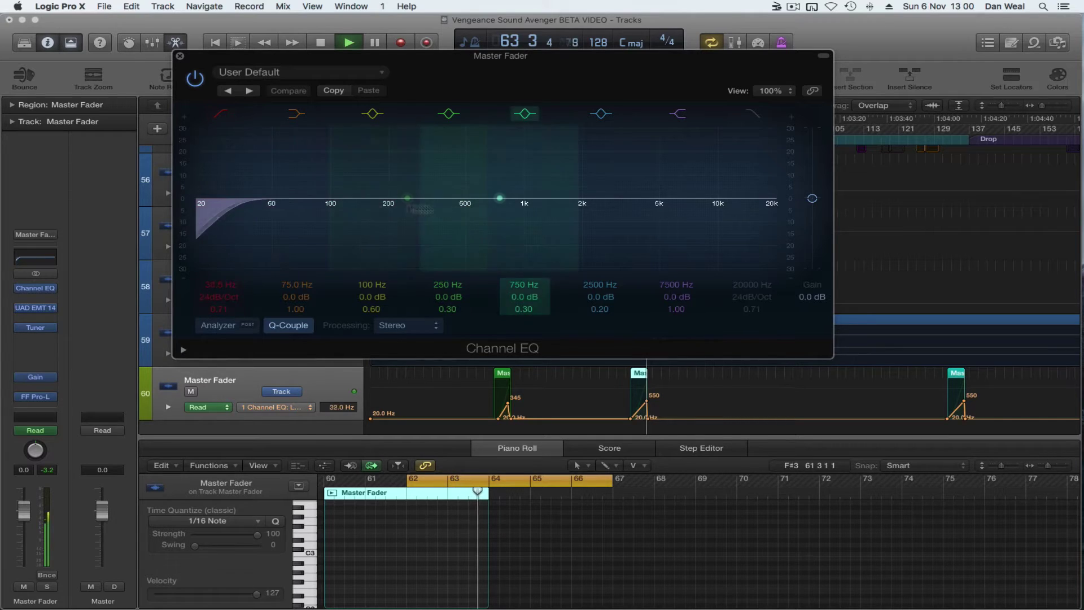
click(180, 57)
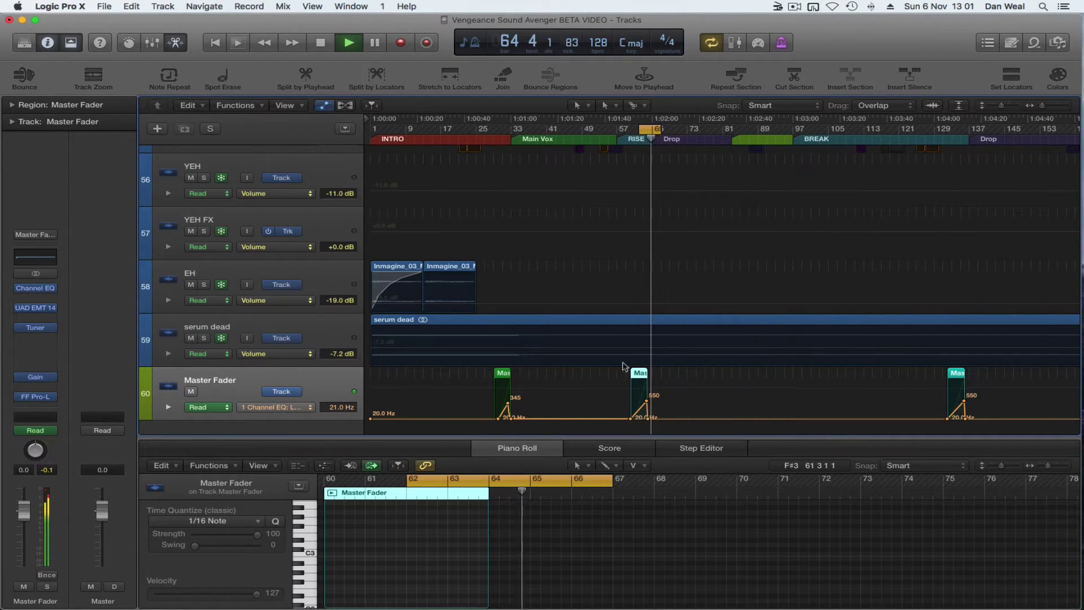
key(space)
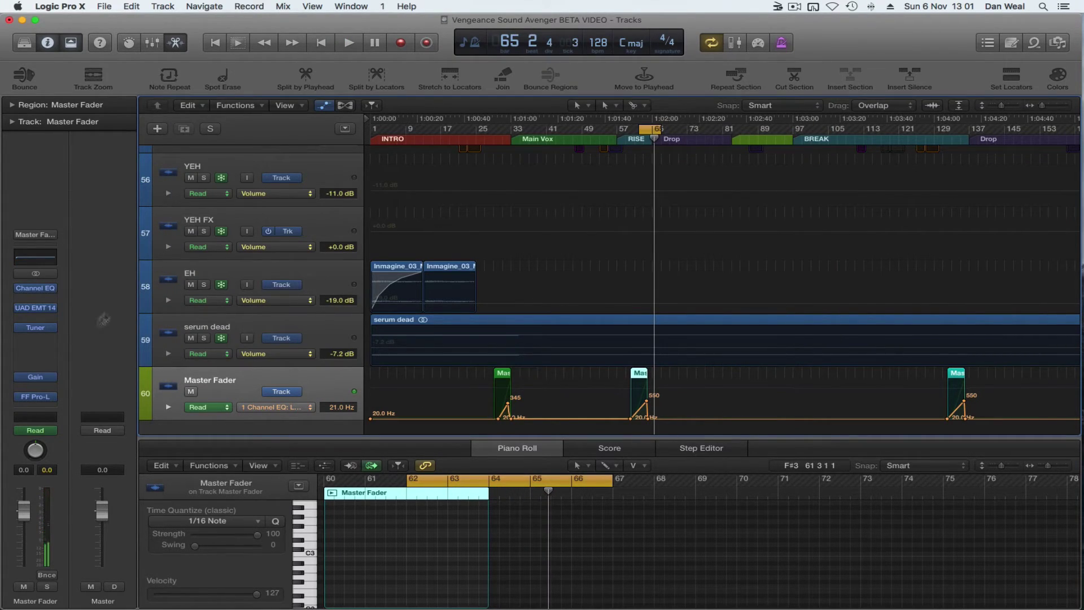
- View the Master Fader's Tuner, close it, and bring up the FF Pro-L limiter
click(36, 327)
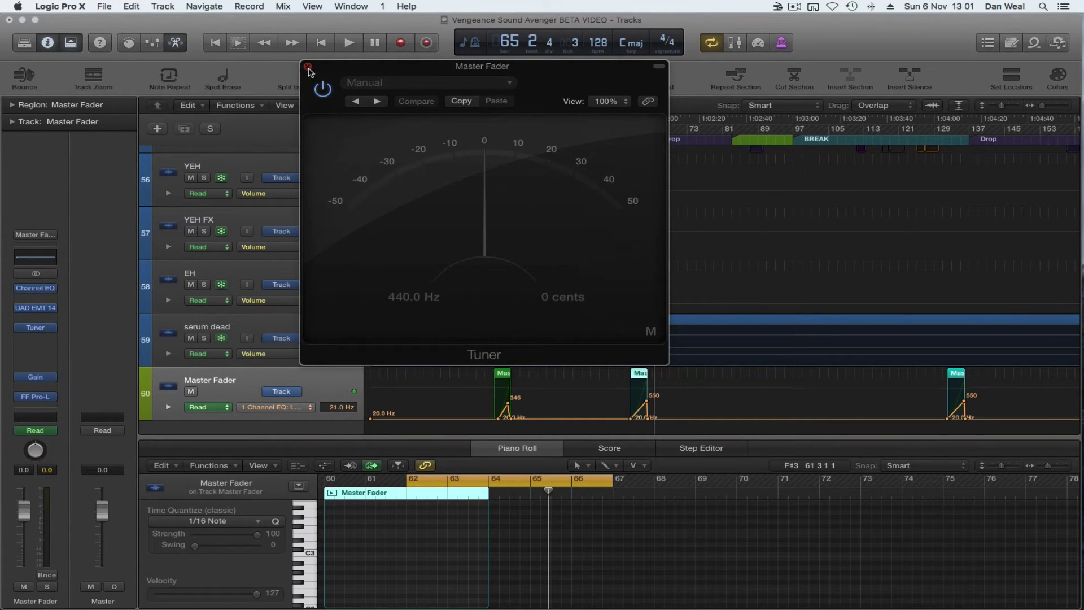
click(308, 66)
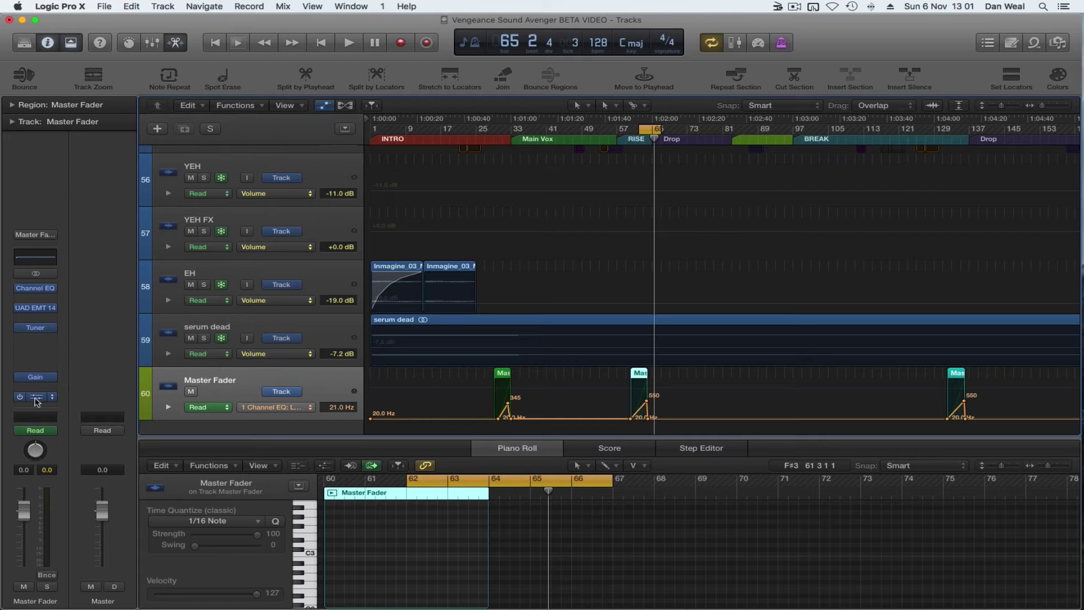
drag(234, 54, 436, 64)
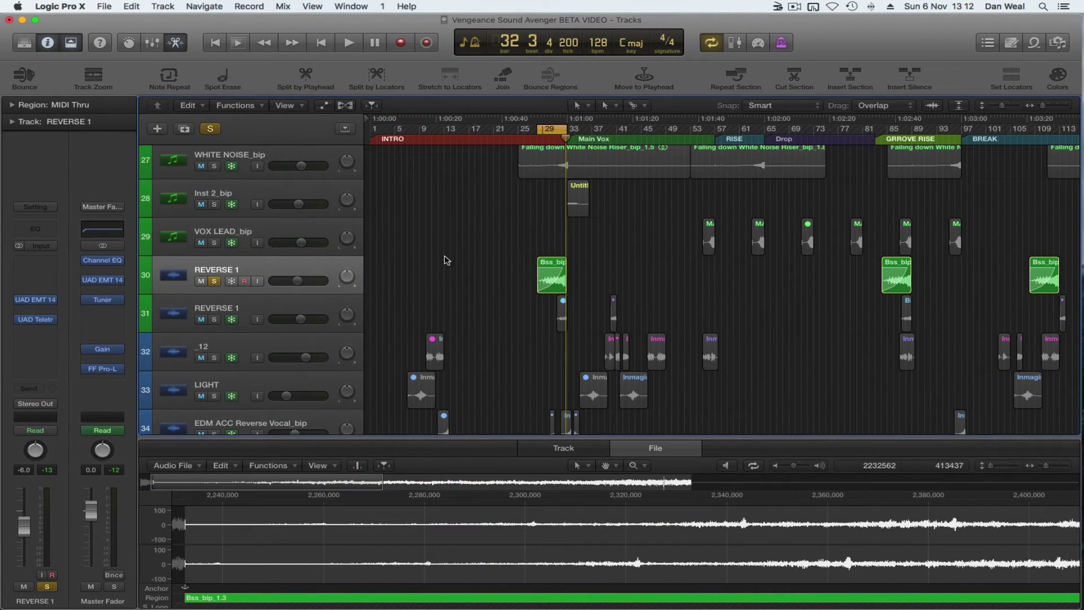
- Play the REVERSE 1 region before the Main Vox, comparing it soloed and within the full mix
key(space)
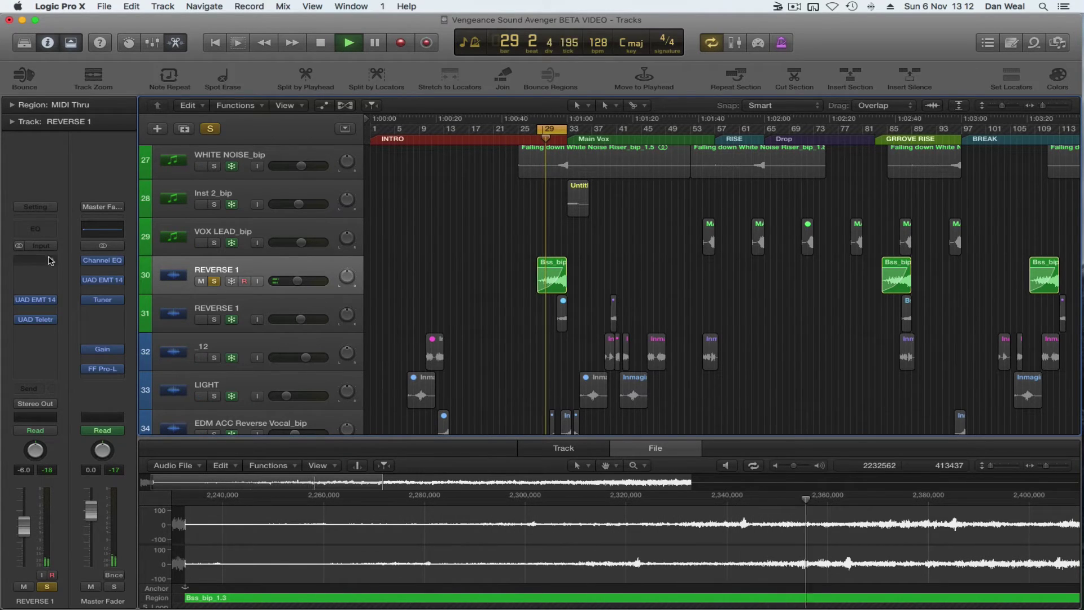
key(s)
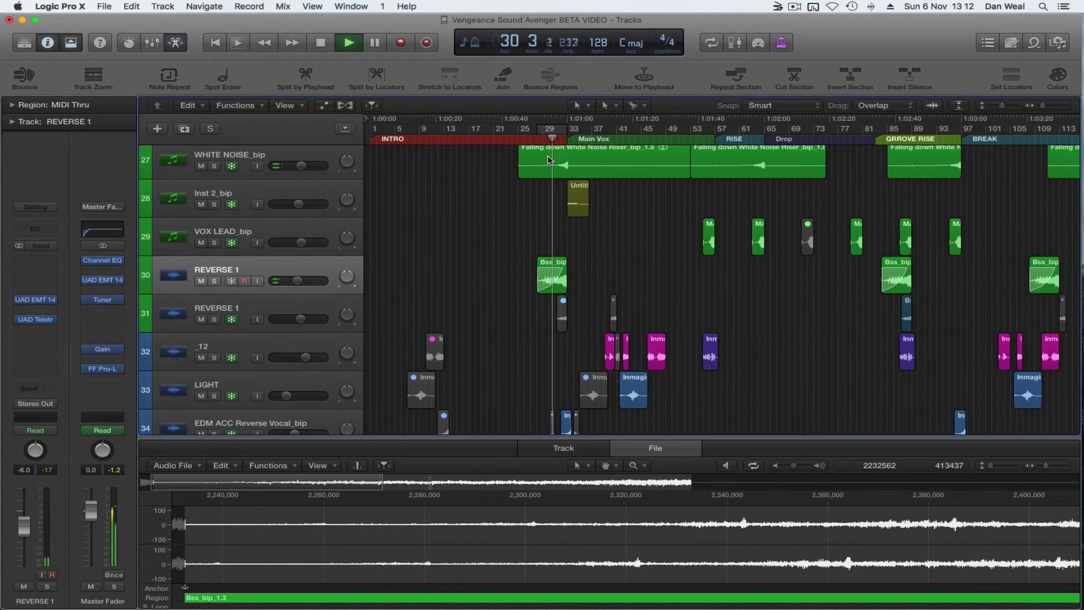
click(214, 281)
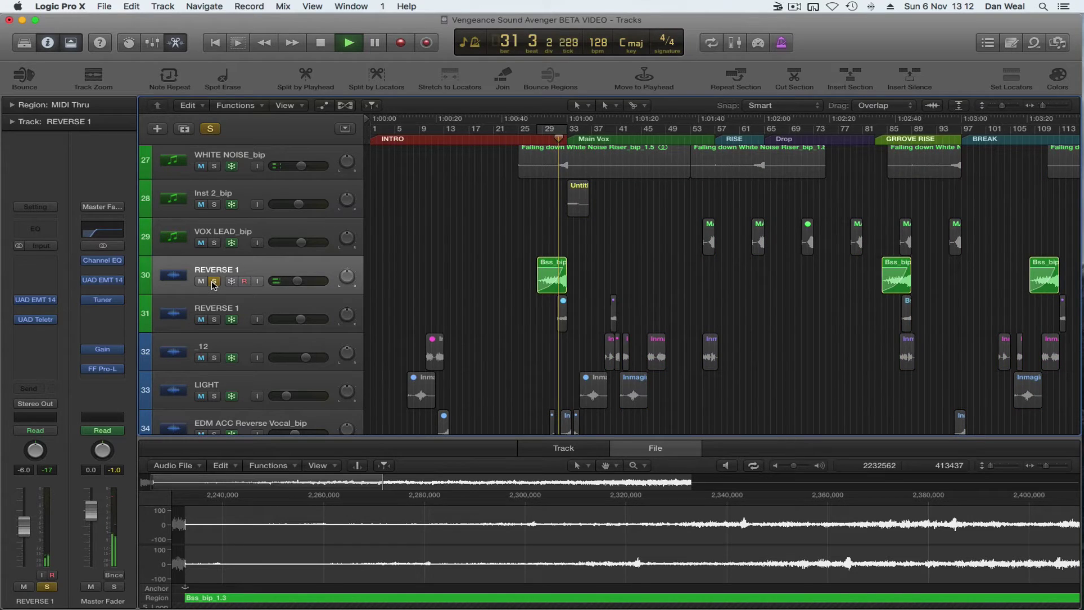
click(214, 281)
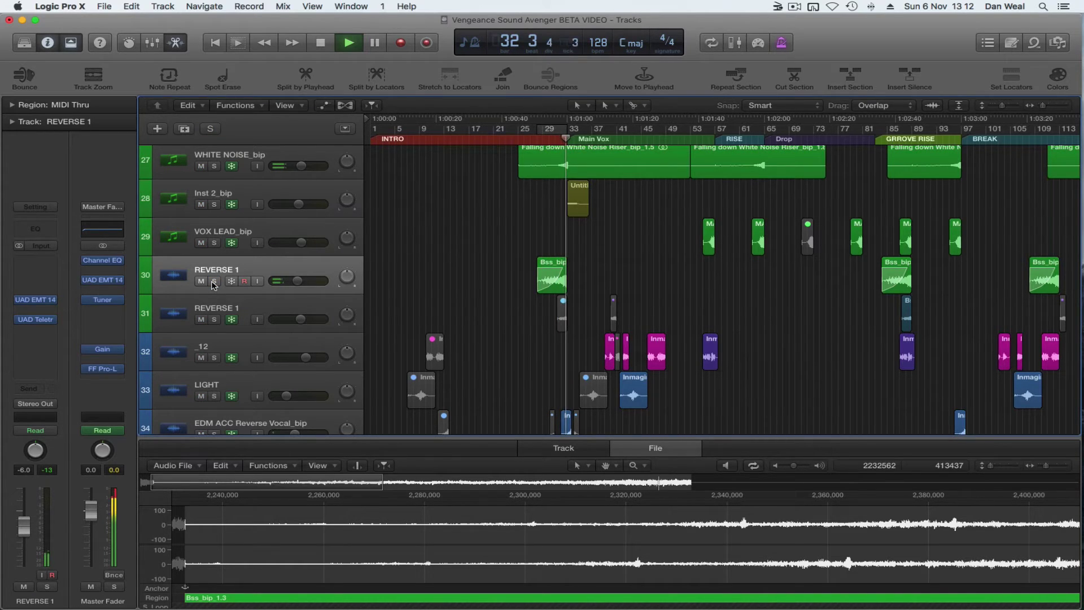
key(space)
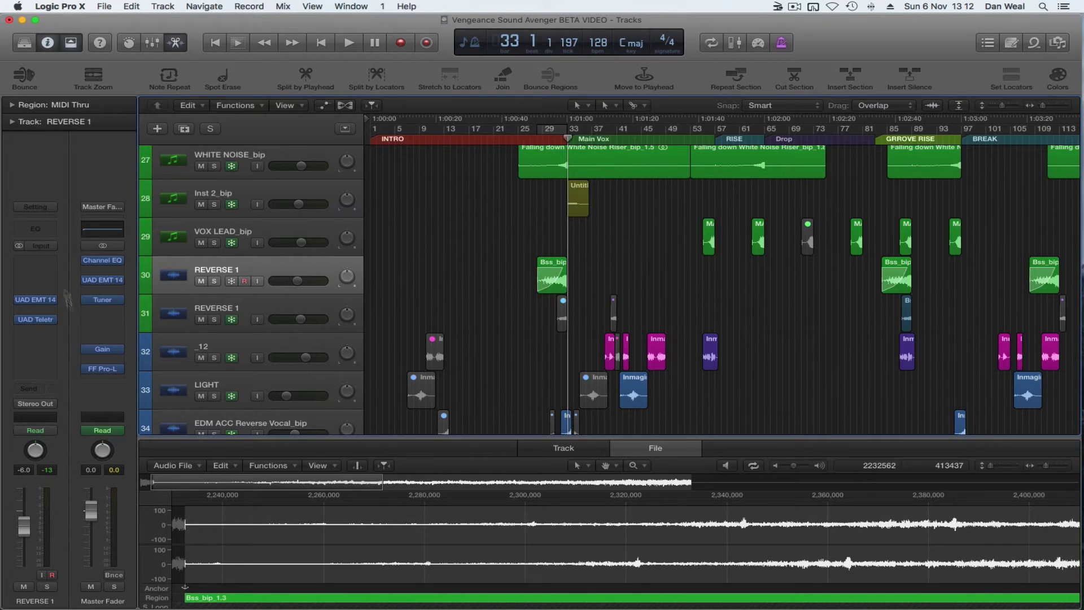
- View the UAD EMT 140 reverb and the UAD Teletronix LA-2A Silver on REVERSE 1, closing each one
click(32, 305)
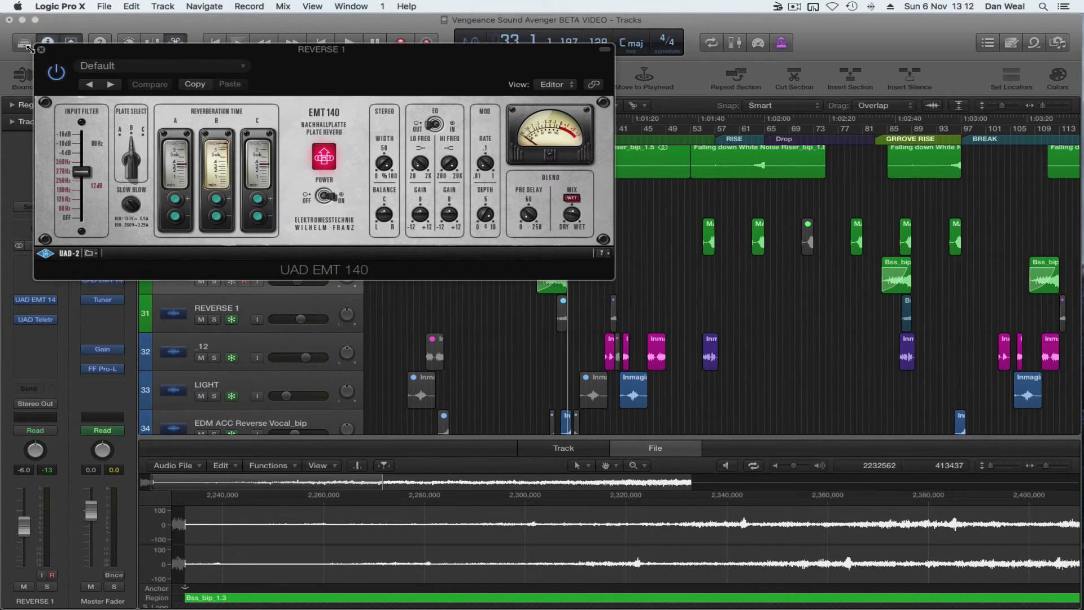
click(41, 50)
click(35, 319)
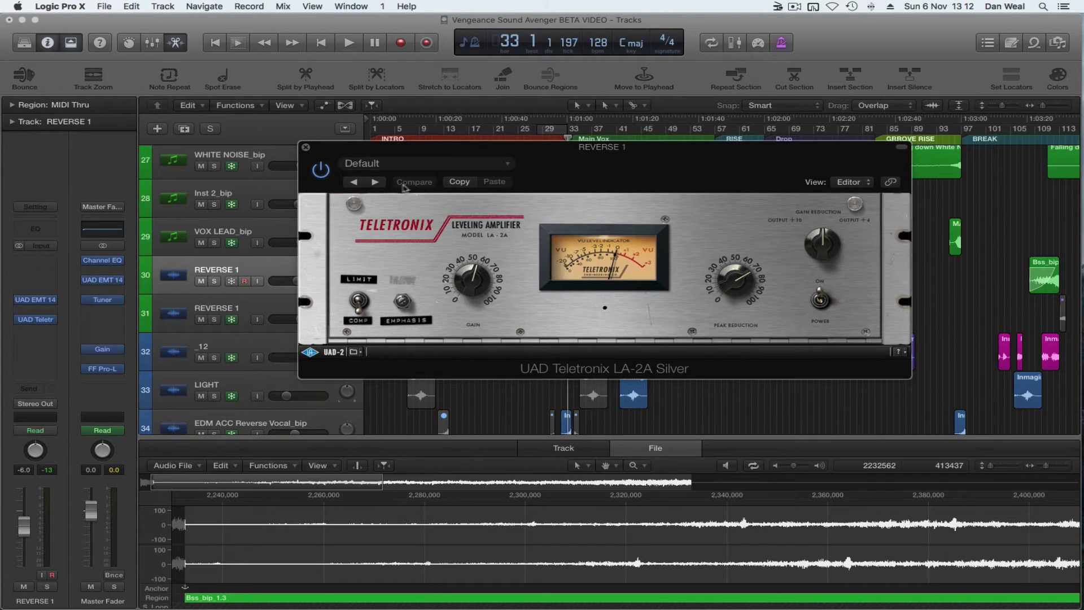
click(305, 148)
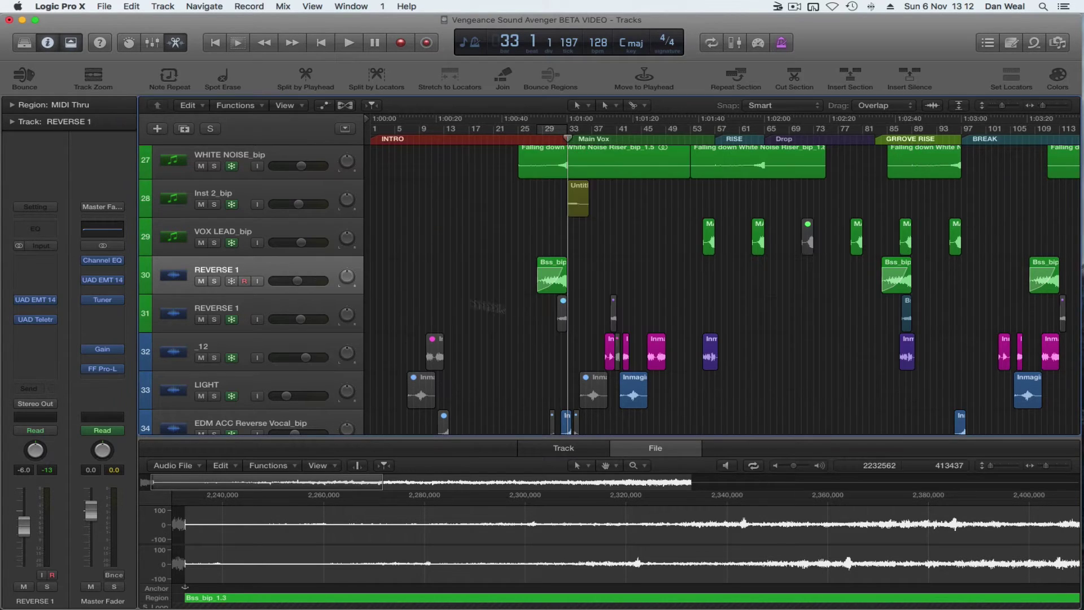
- Select the short region at bar 33 on the upper Super saw track and solo that track
scroll(491, 286, up, 10)
scroll(476, 299, up, 5)
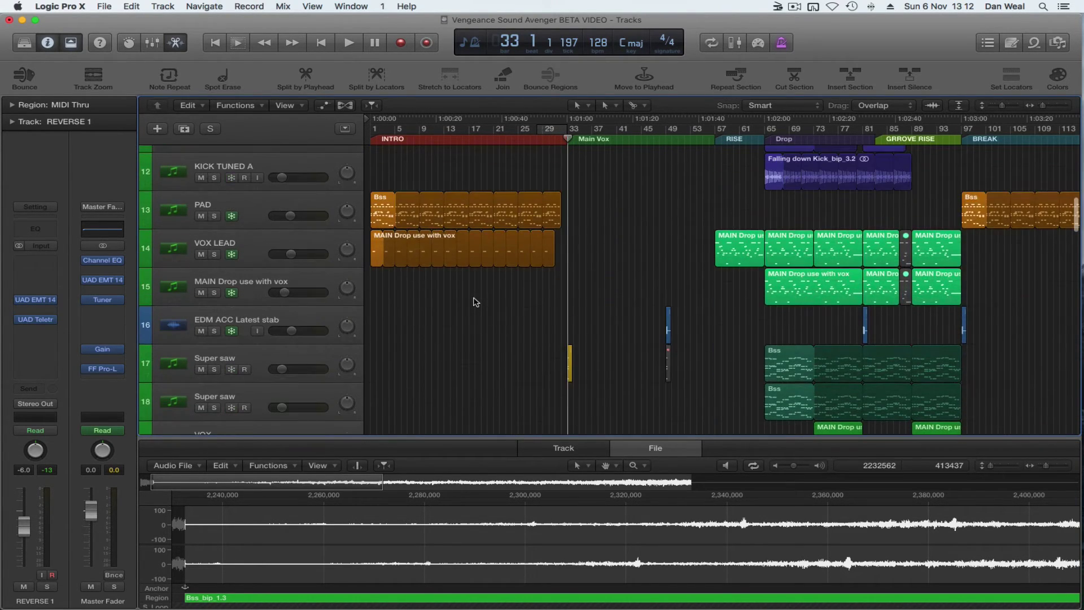
click(438, 335)
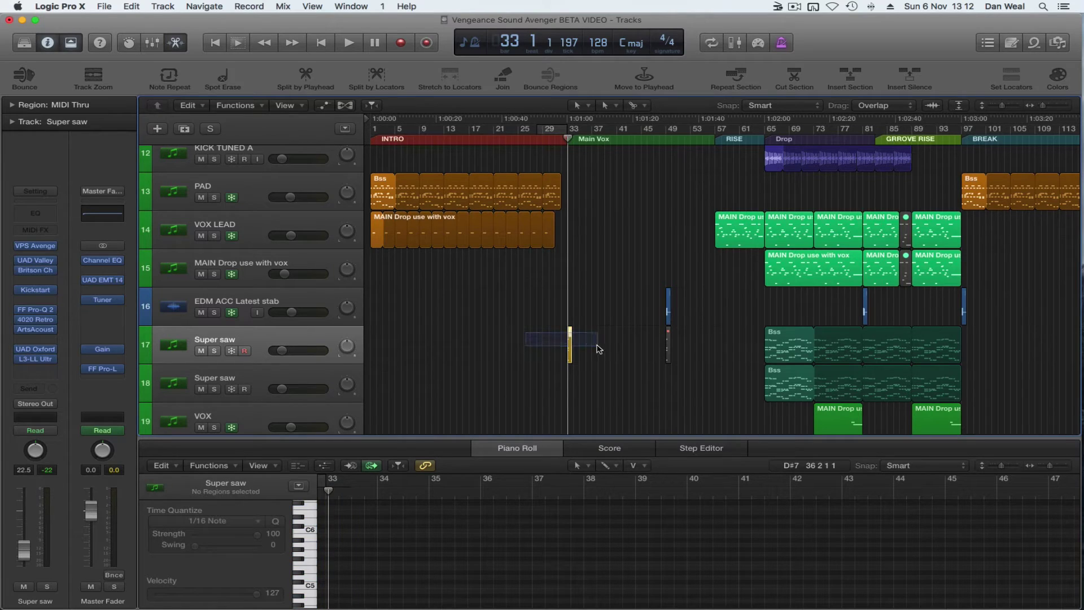
drag(599, 349, 599, 349)
click(215, 351)
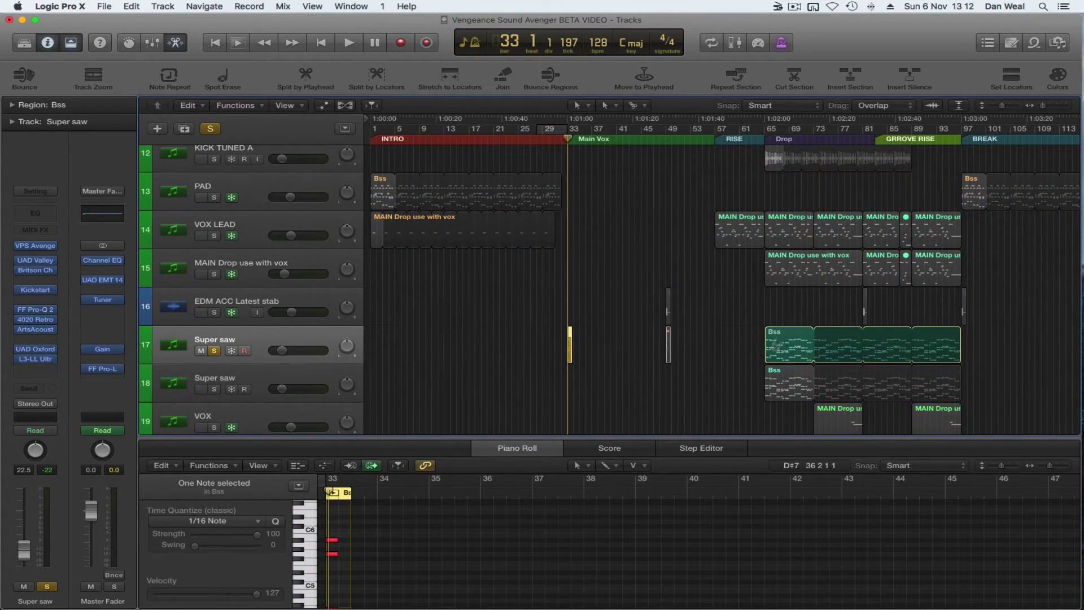
- Compare the notes of the Super saw track's Drop region with those of its short region at bar 33
click(709, 354)
click(766, 347)
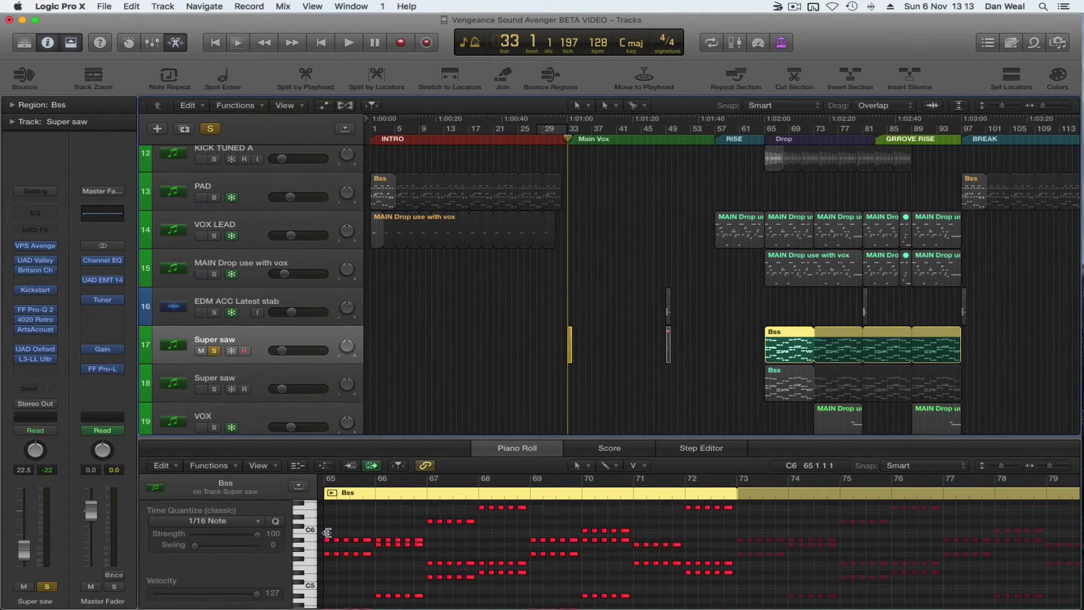
scroll(327, 533, down, 5)
click(569, 348)
scroll(372, 537, down, 3)
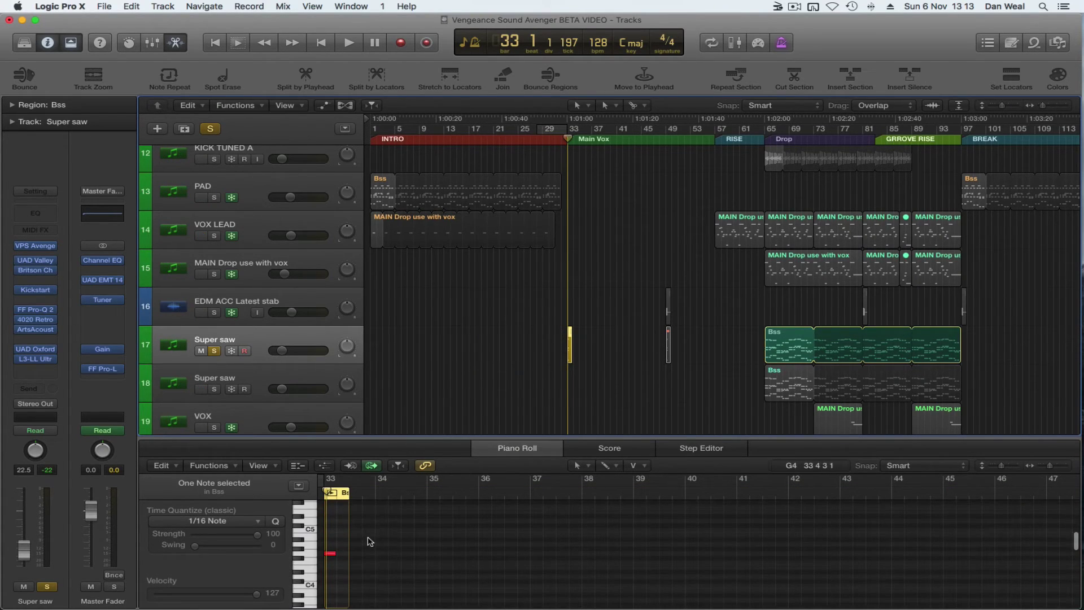
- Bounce the short Super saw region at bar 33 in place to a new track as Bss_bip, leaving the source and including the audio tail
drag(522, 310, 591, 365)
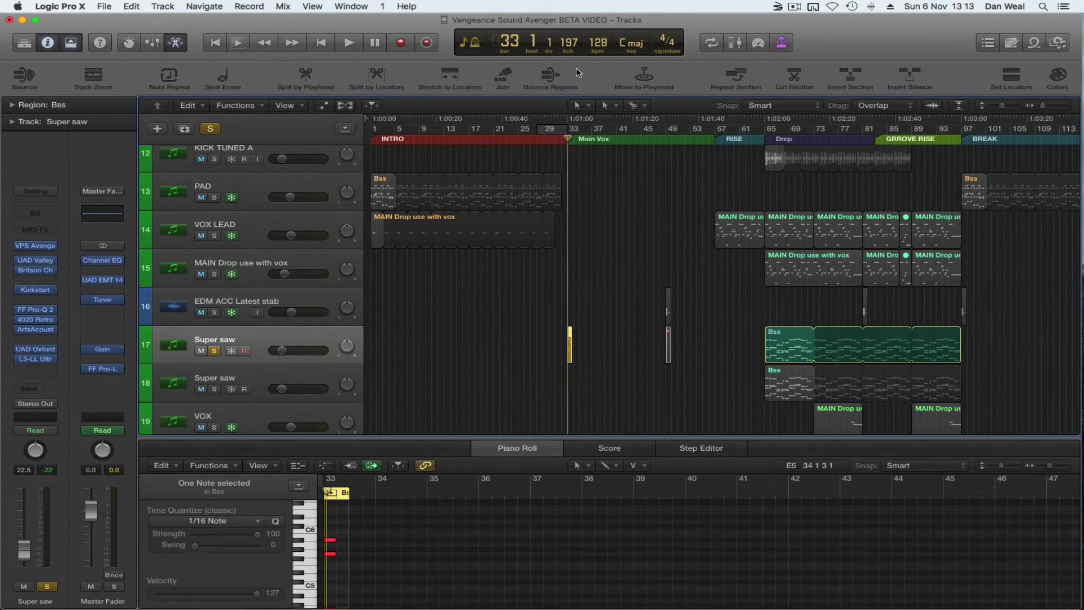
click(550, 76)
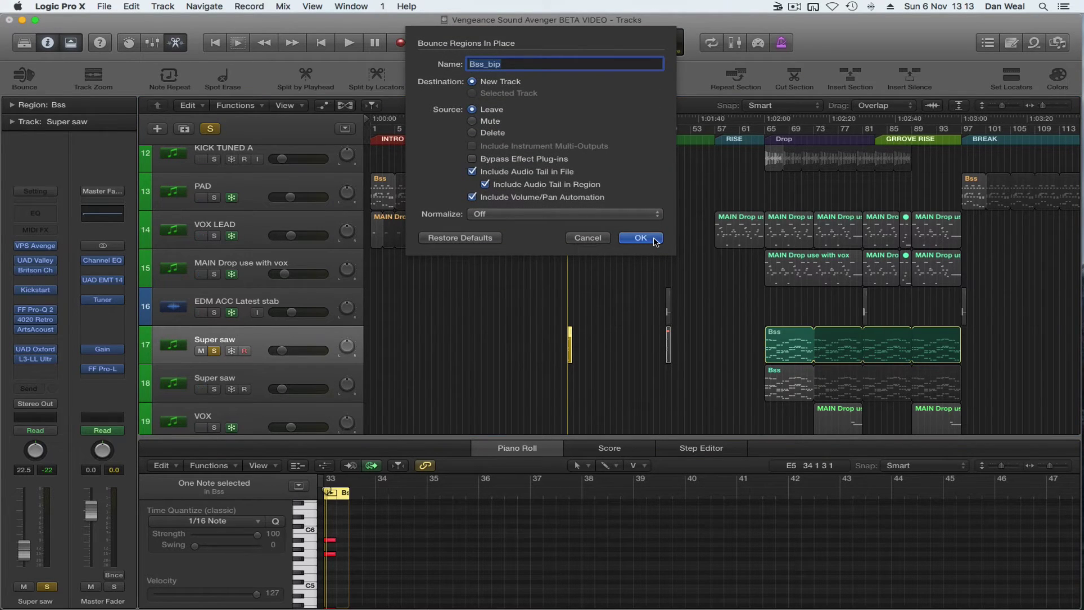
click(641, 238)
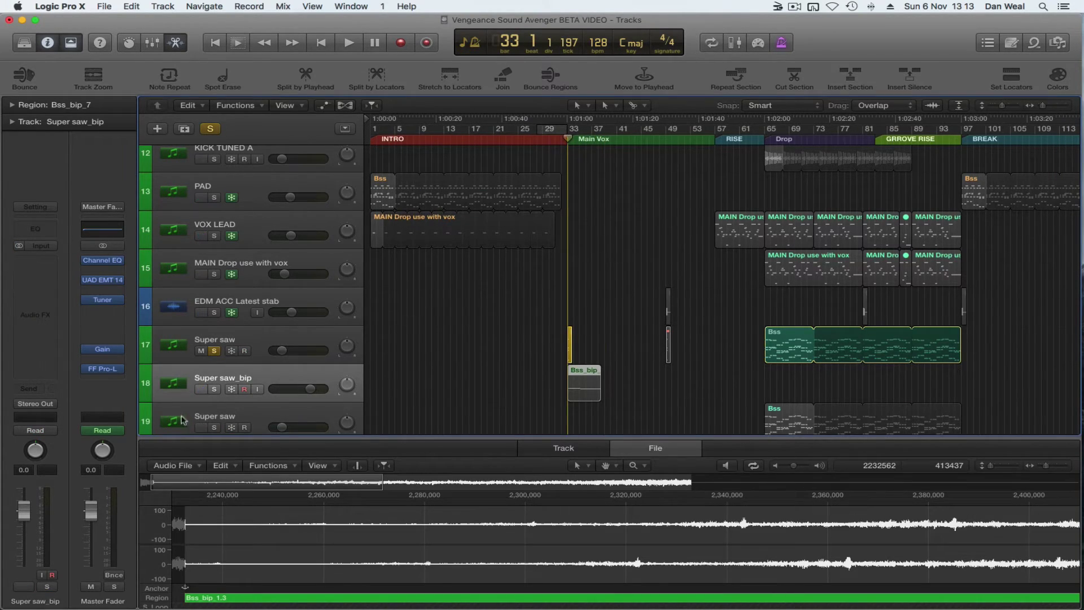
- Select the soloed Super saw source track and play its short chord from bar 33
click(235, 339)
key(space)
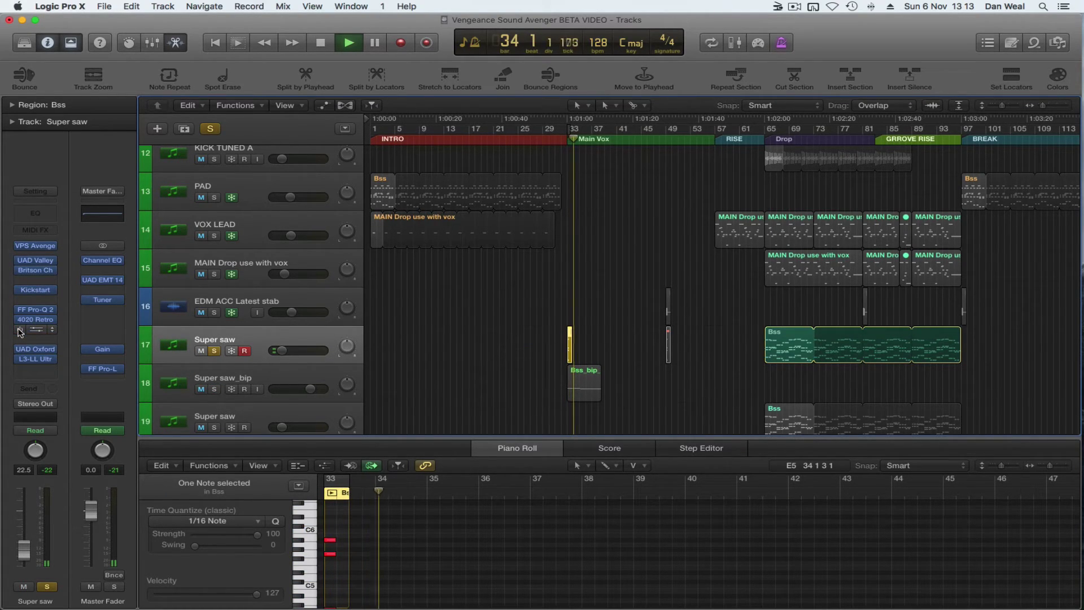
key(space)
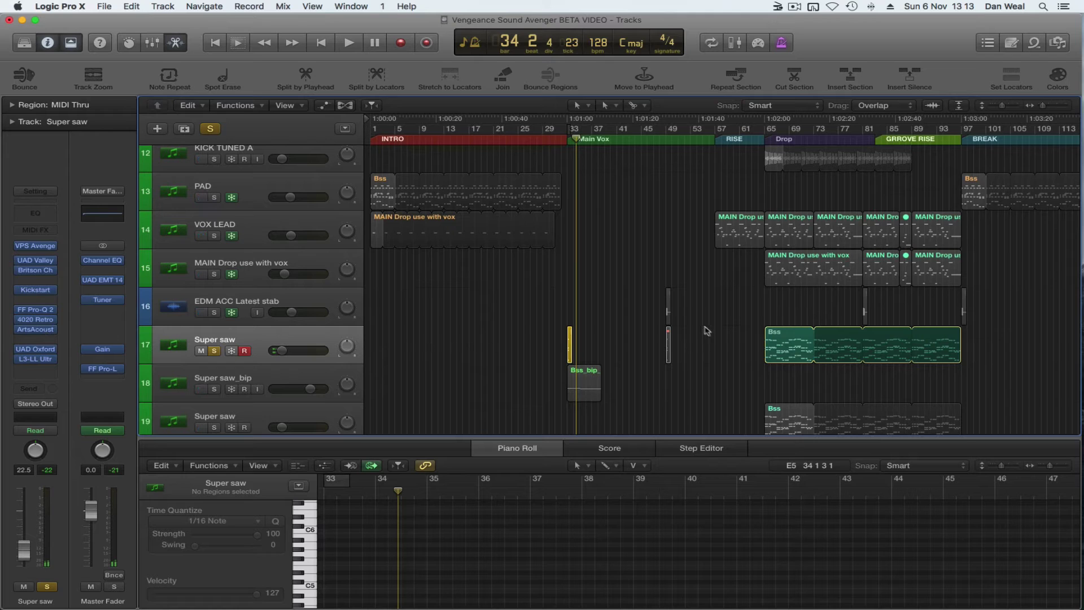
- Switch the solo from Super saw to Super saw_bip and play the bounced region from bar 33
key(super+Right)
click(556, 342)
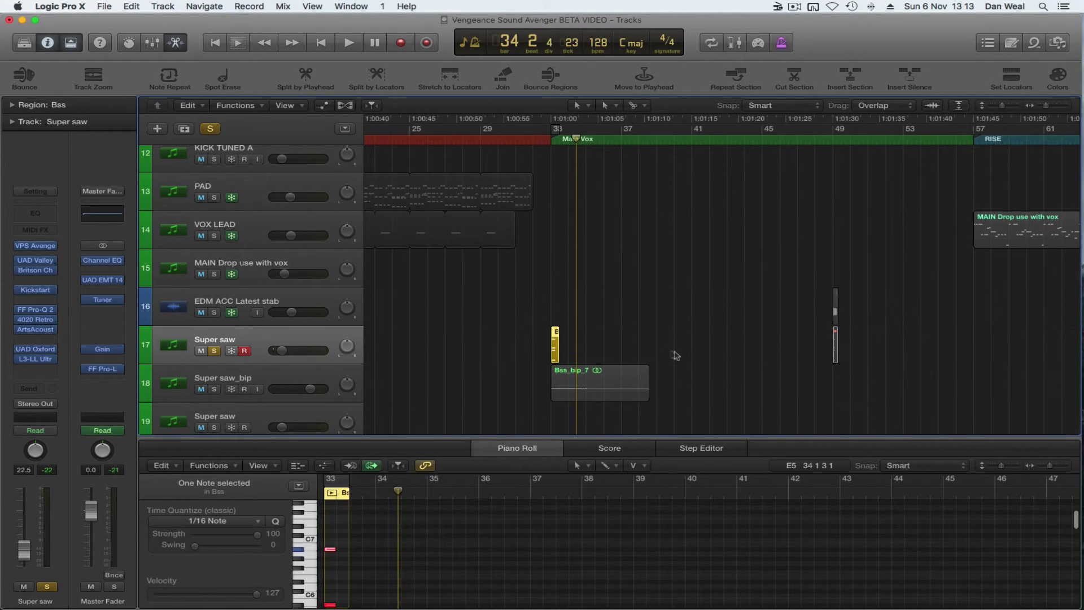
scroll(478, 326, down, 3)
click(564, 293)
click(215, 300)
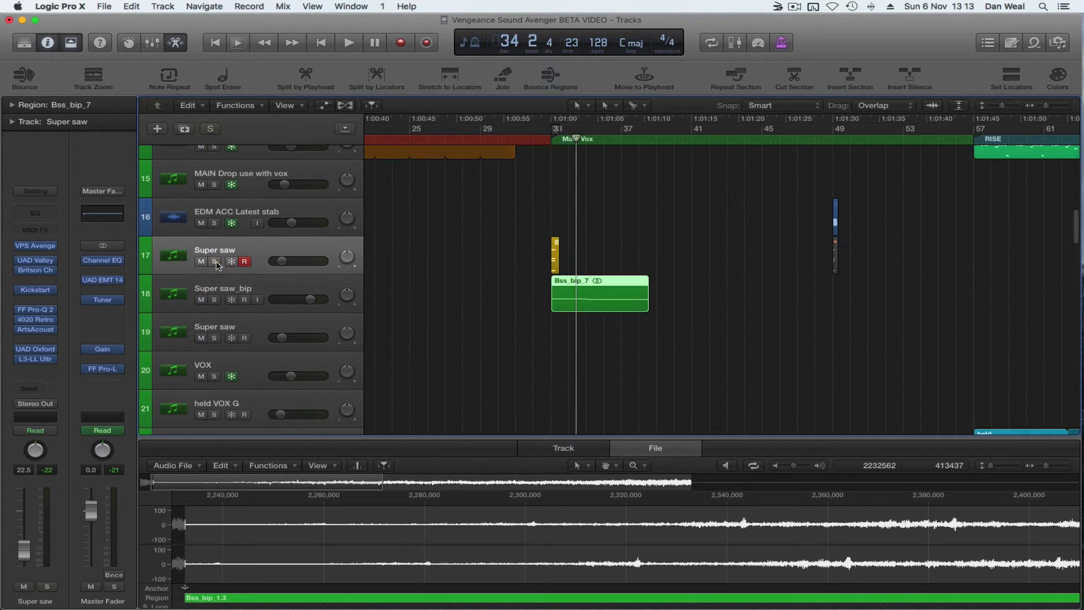
click(224, 292)
click(554, 303)
scroll(521, 302, up, 5)
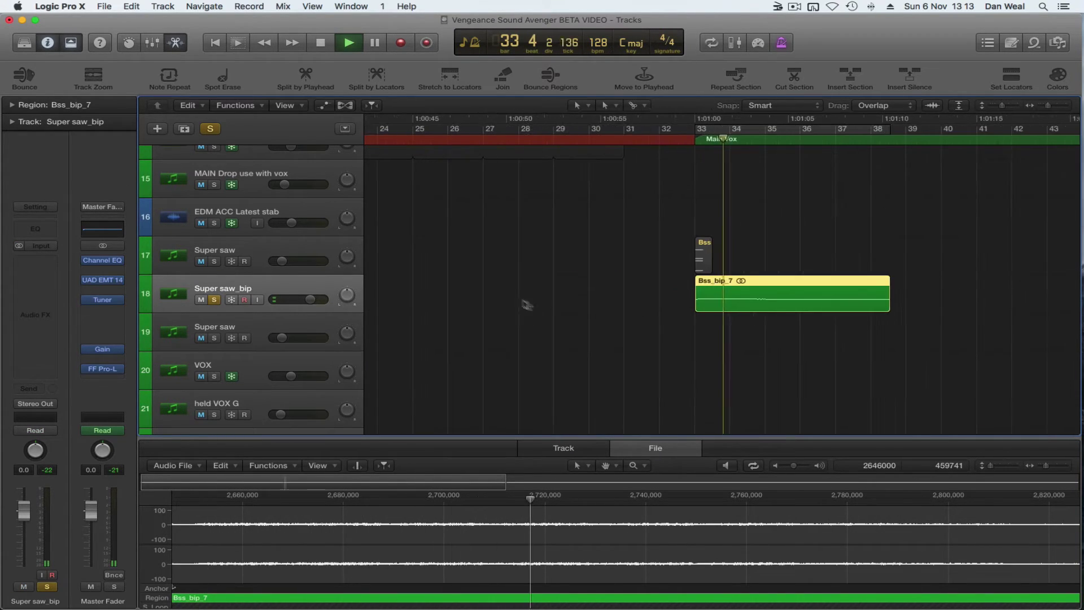
- Cut off the first beat of the bounced Super saw_bip region and move the remainder back to bar 33
click(649, 298)
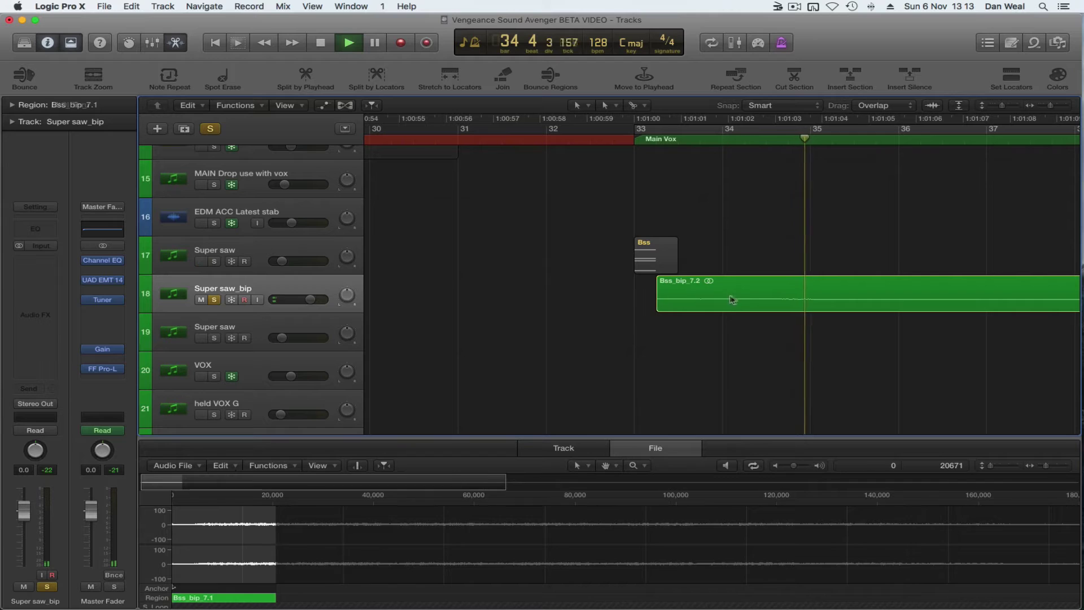
scroll(734, 308, down, 3)
scroll(744, 315, down, 2)
drag(810, 300, 801, 300)
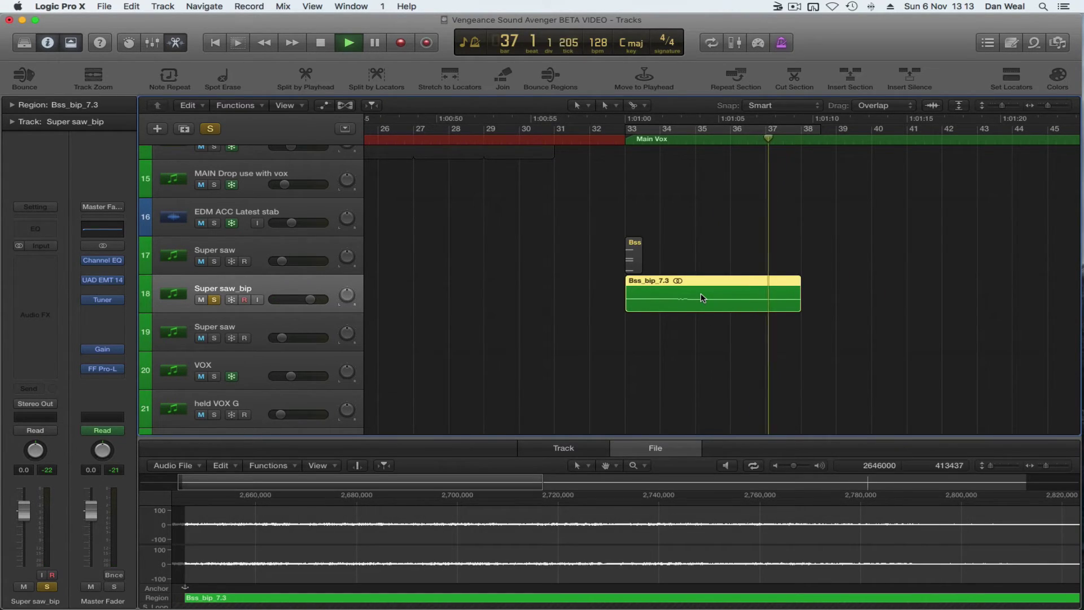
- Reverse the trimmed Super saw_bip region's audio, play it back, and unsolo the track
key(ctrl+r)
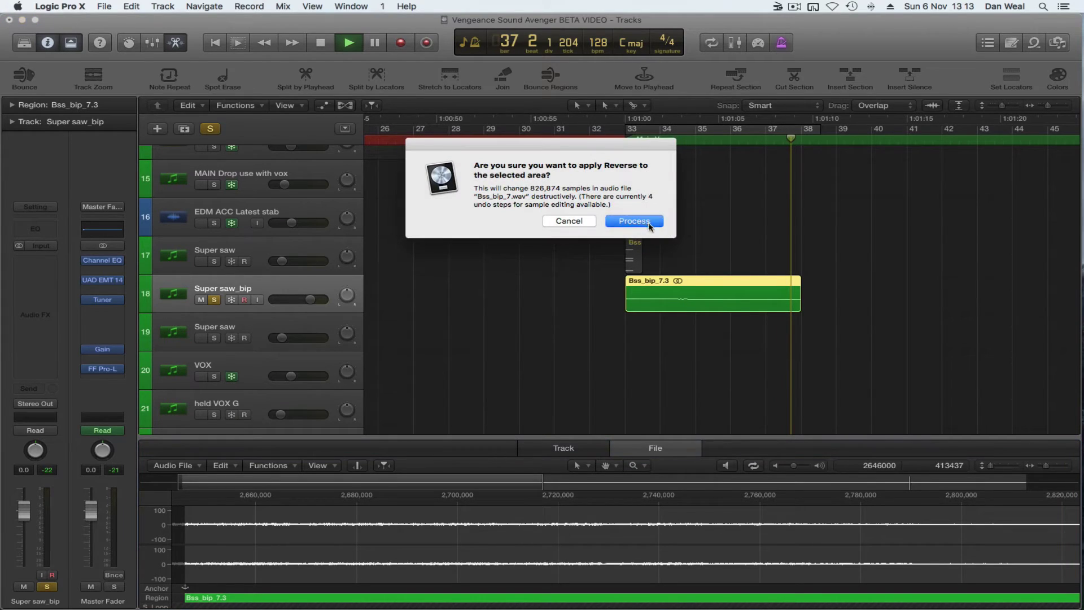
click(649, 224)
click(658, 133)
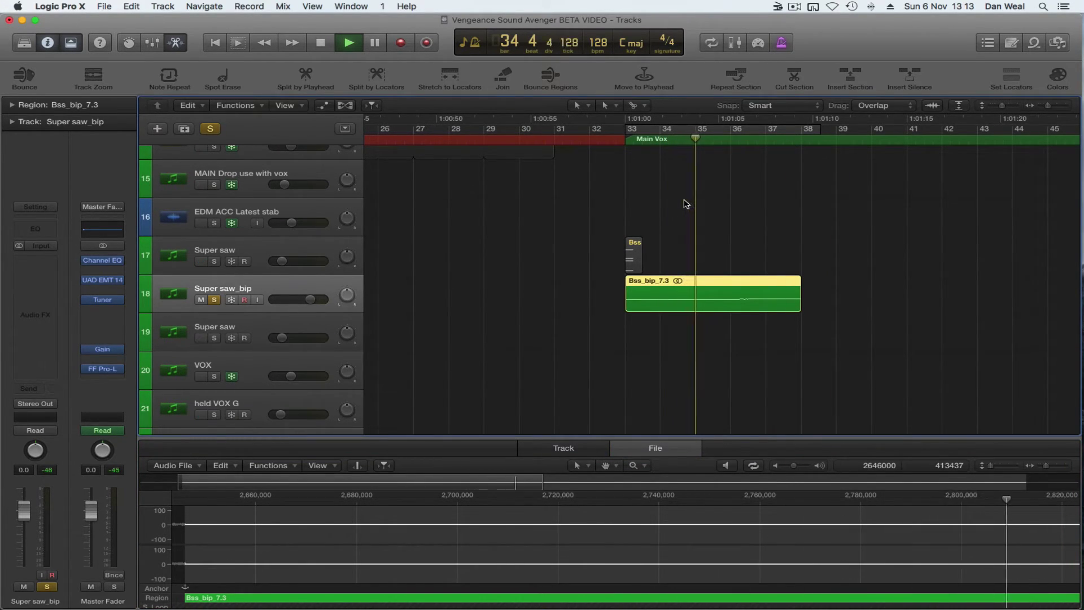
key(z)
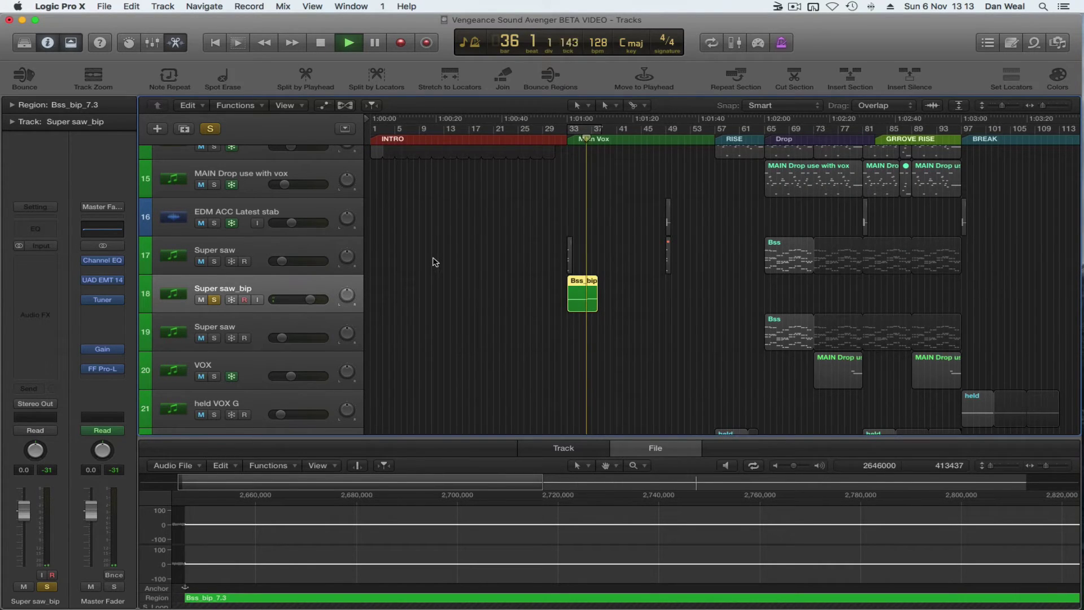
click(215, 300)
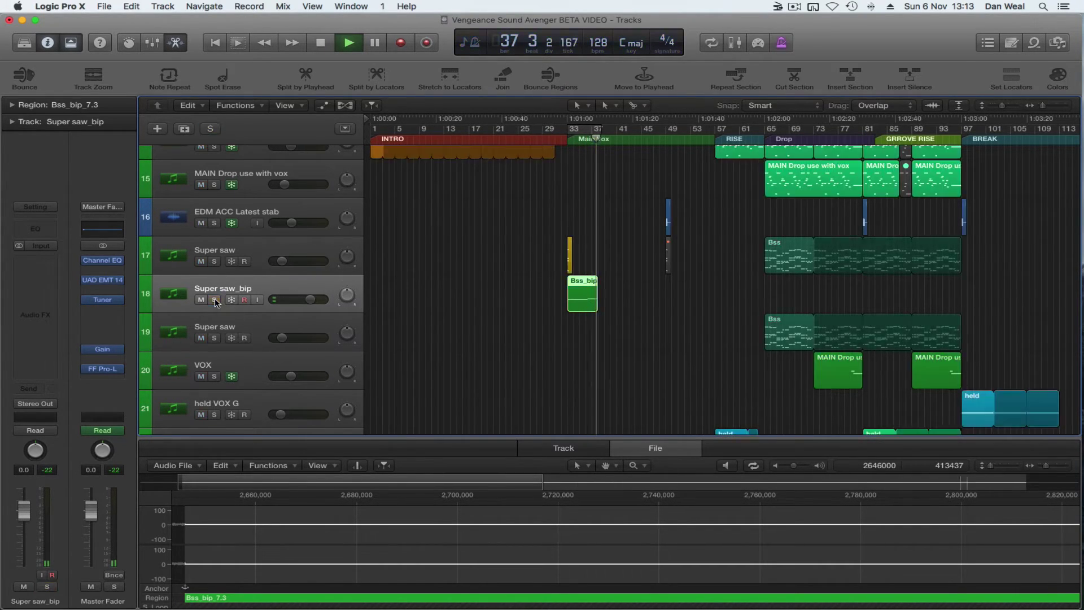
- Delete the reversed Super saw_bip region and the short Super saw source region at bar 33
click(571, 299)
key(Delete)
drag(604, 250, 606, 251)
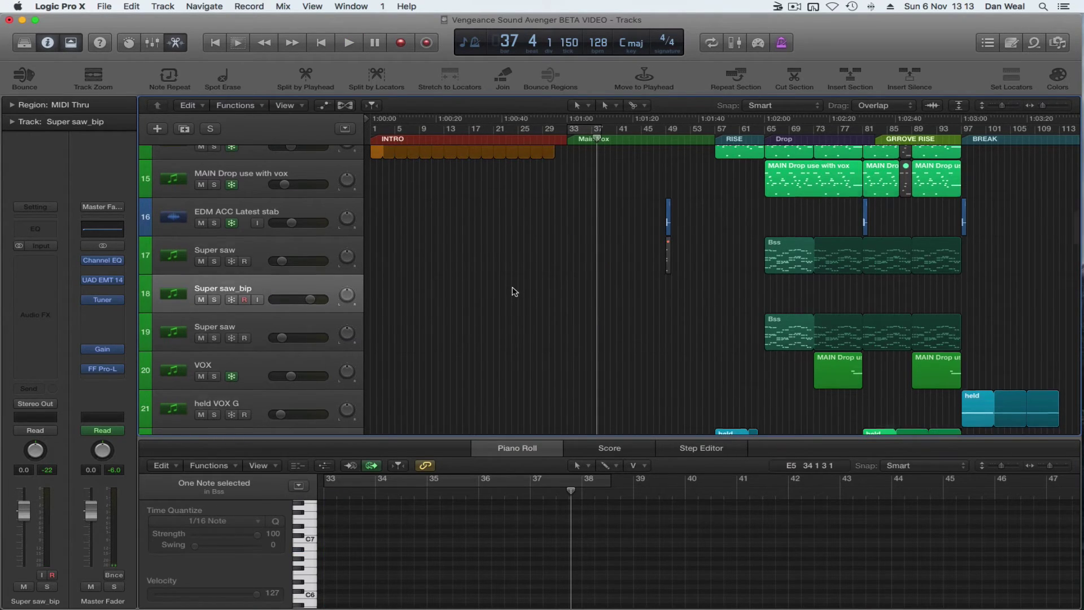
scroll(514, 291, down, 10)
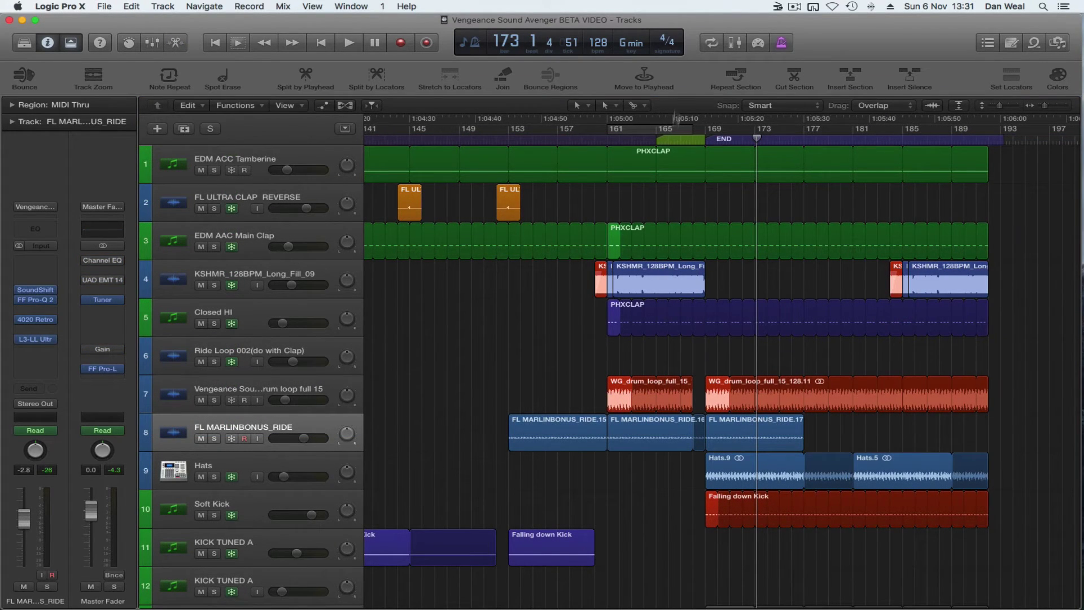
- Play from about bar 158 with the FL MARLINBONUS_RIDE and drum loop tracks soloed, leaving only the drum loop soloed
double_click(569, 140)
click(226, 449)
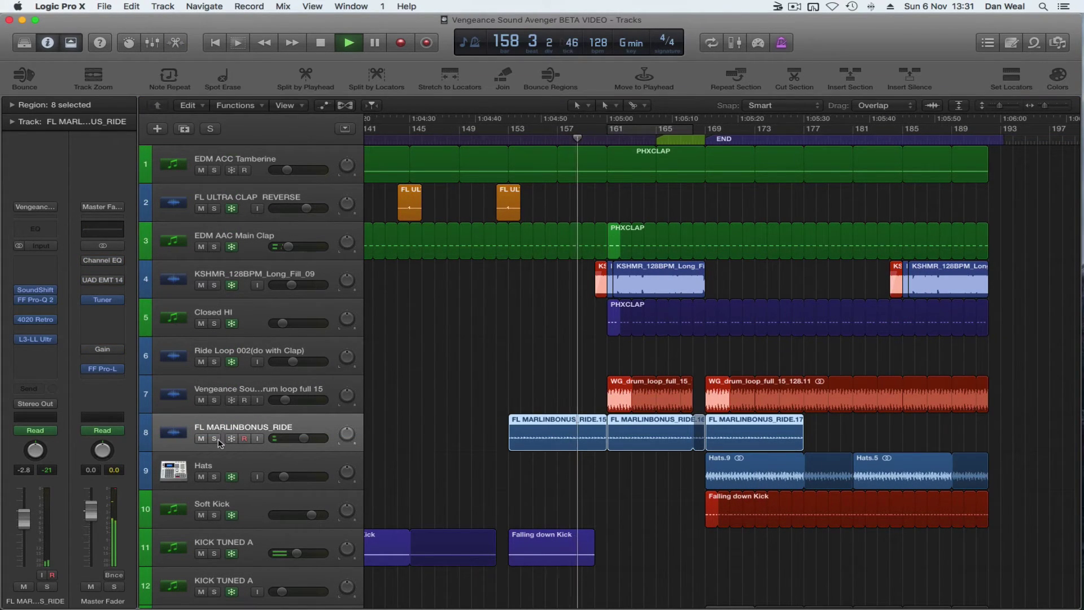
click(214, 439)
click(215, 400)
key(super+Right)
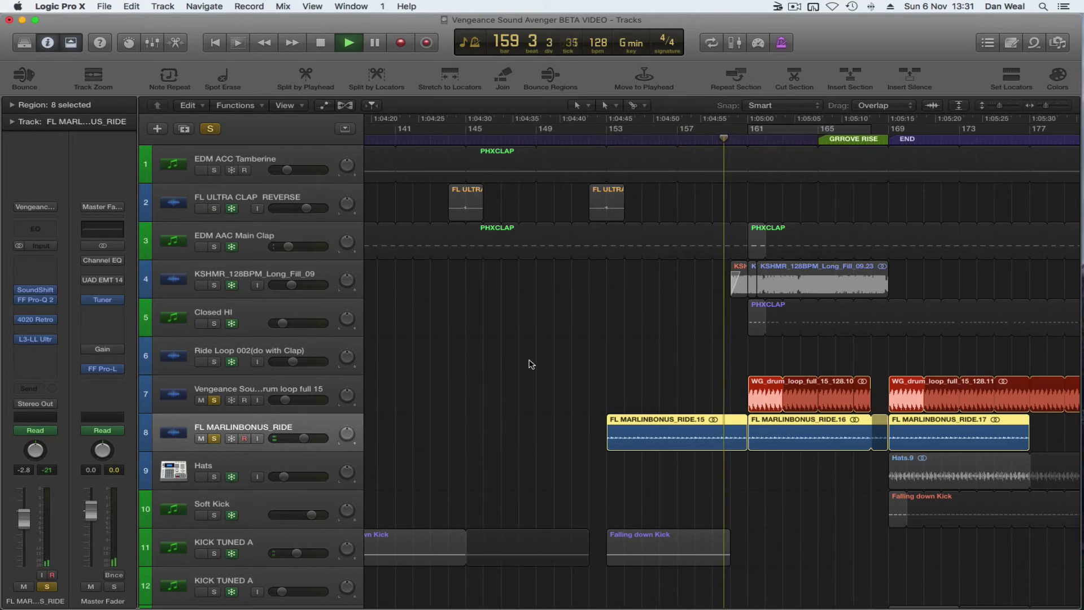
click(214, 439)
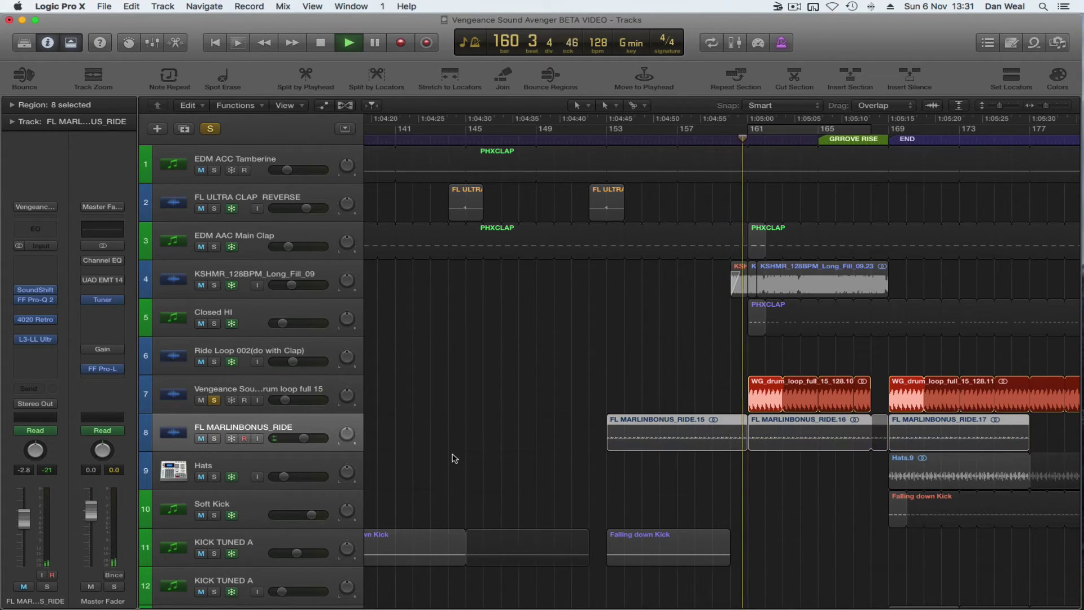
- Show track automation and inspect the SoundShifter Pitch plug-in on the Vengeance Sound WG_drum loop track, closing it again
click(278, 389)
key(a)
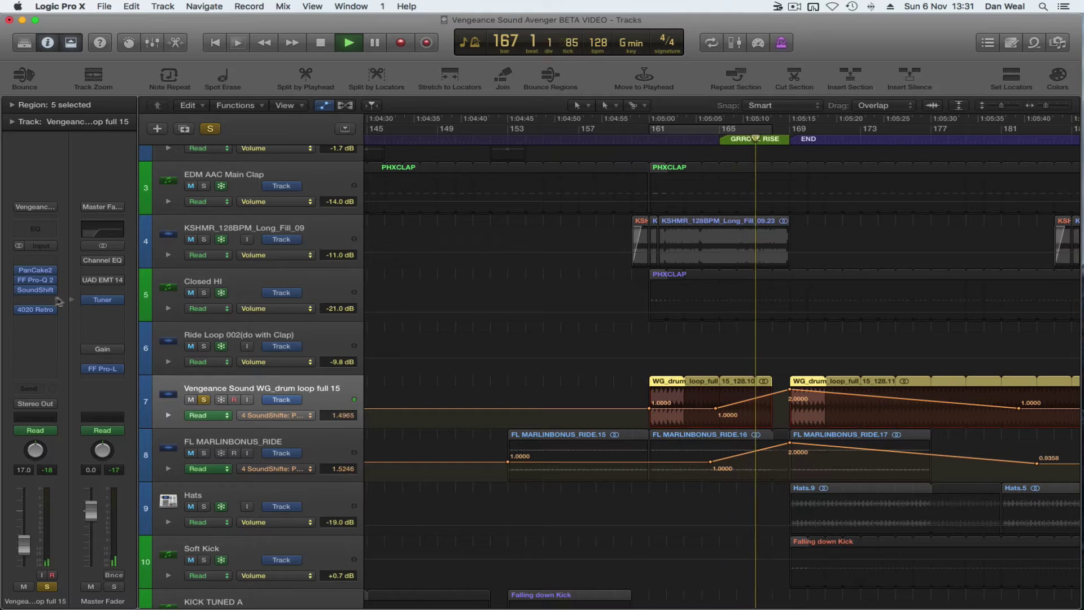
click(36, 290)
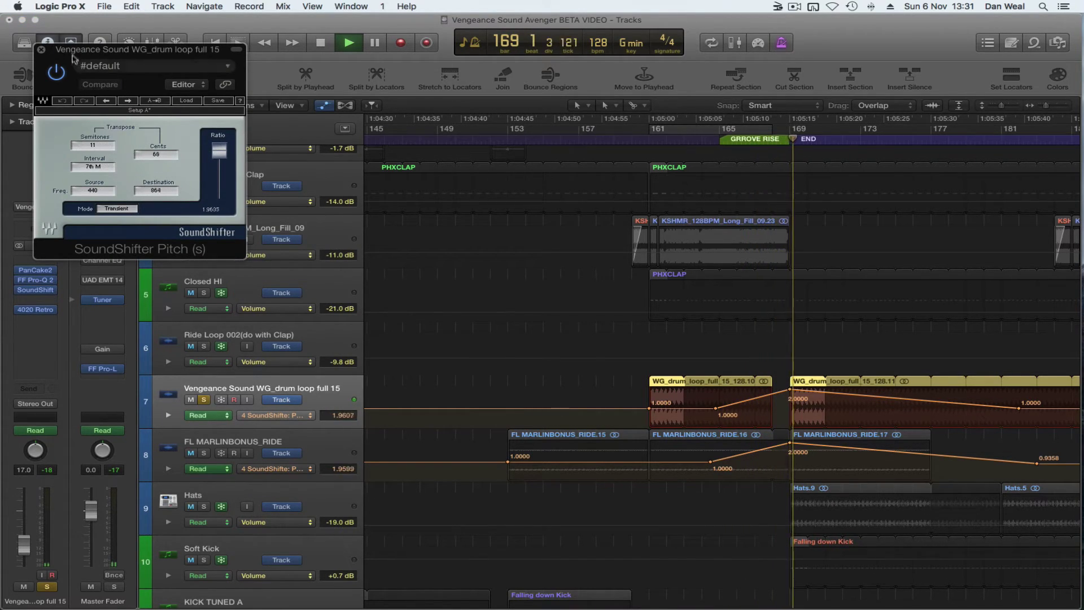
click(42, 51)
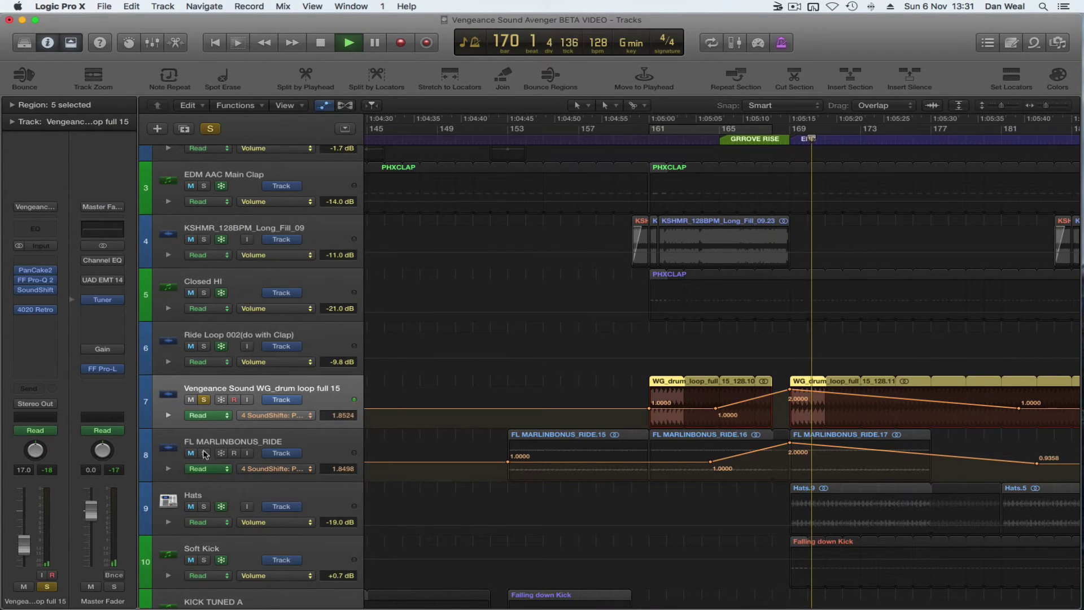
- Audition the soloed FL MARLINBONUS_RIDE track from just before the GRROVE RISE section, clear its solo and stop playback
click(204, 452)
click(700, 138)
key(space)
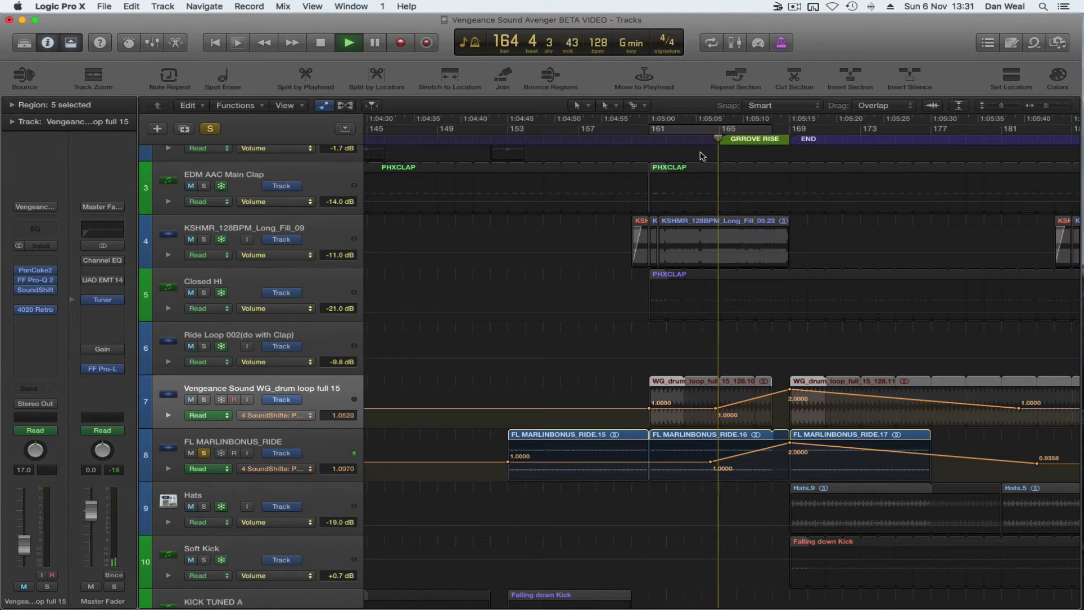
click(204, 453)
key(space)
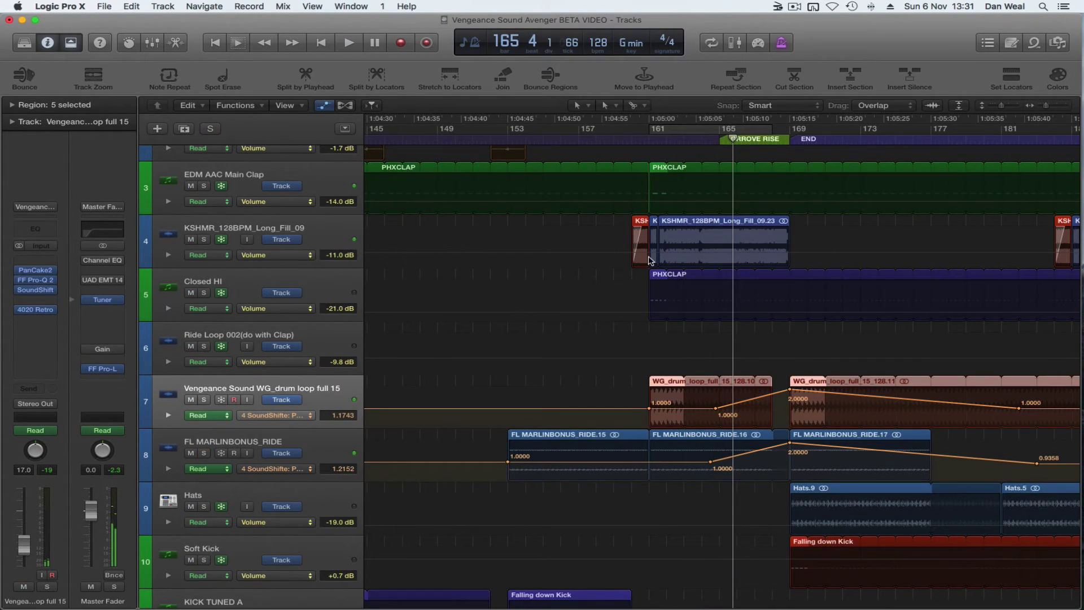
- Play the full mix from bar 165 into the END section, briefly soloing the drum loop and ride tracks
key(super+Left)
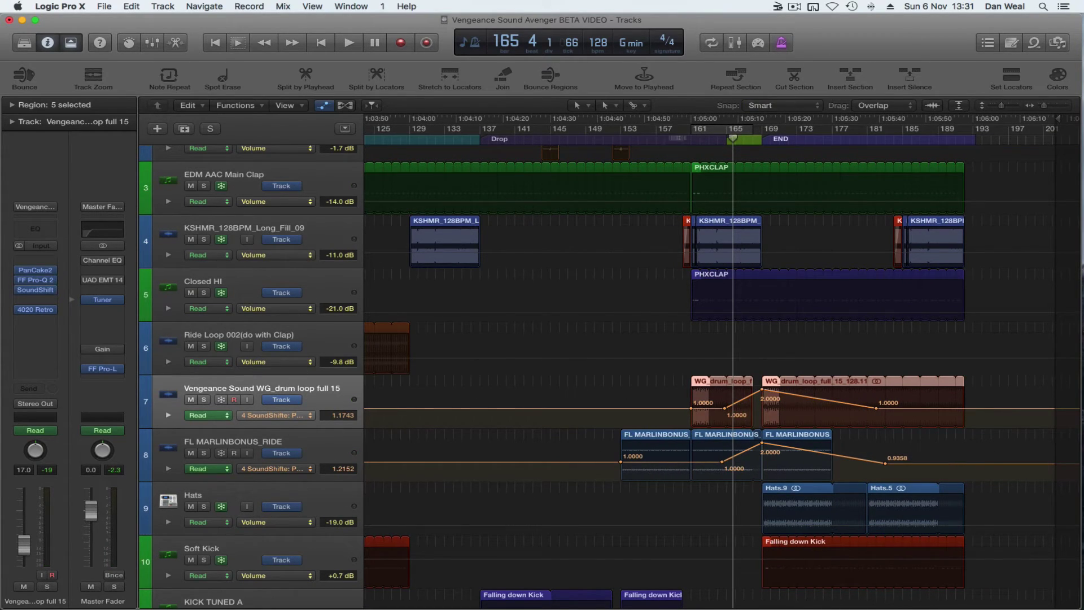
key(space)
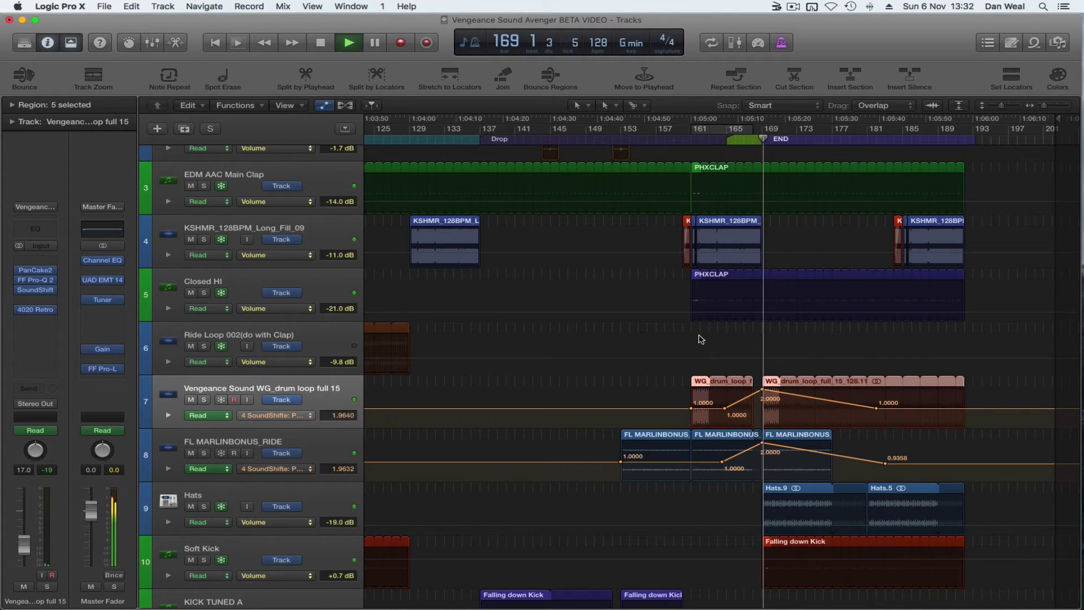
click(203, 400)
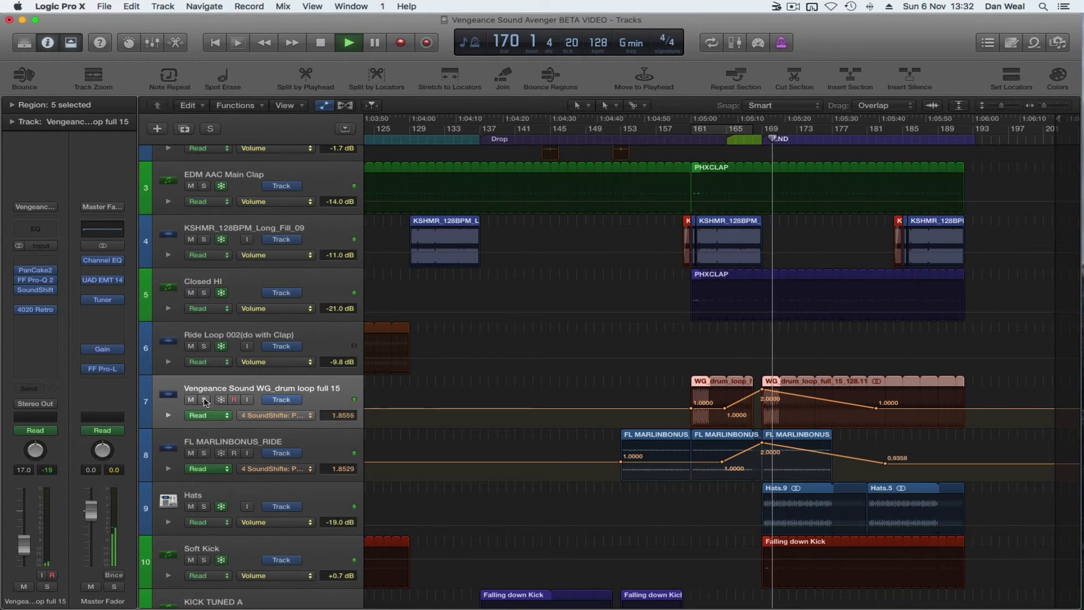
click(204, 453)
click(204, 453)
click(204, 399)
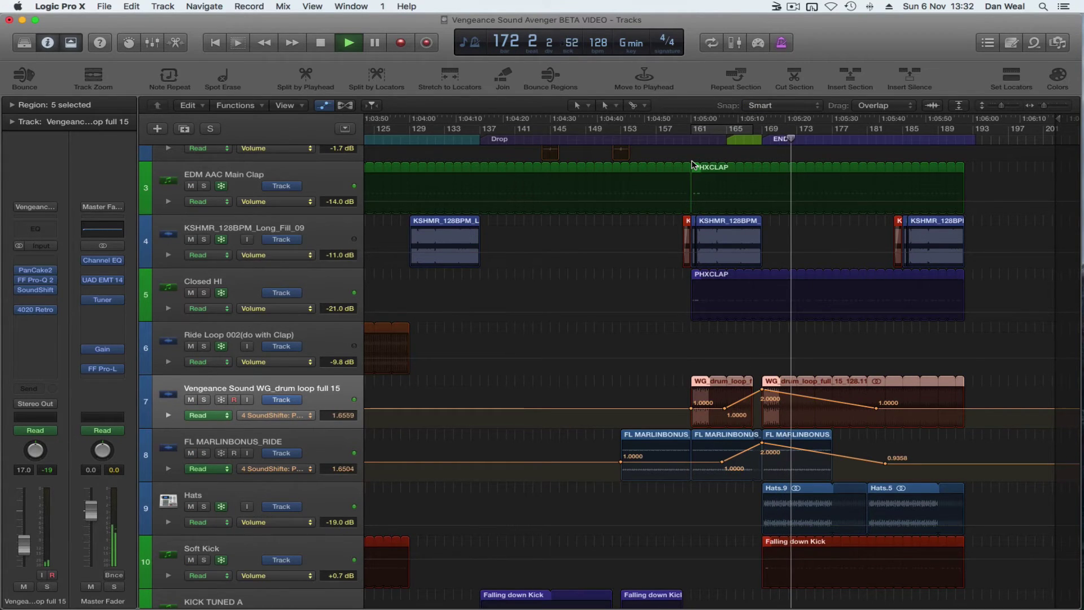
- Hide the track automation, set the cycle range over the END section from bar 169 to about bar 195, and stop playback
key(super+Right)
key(a)
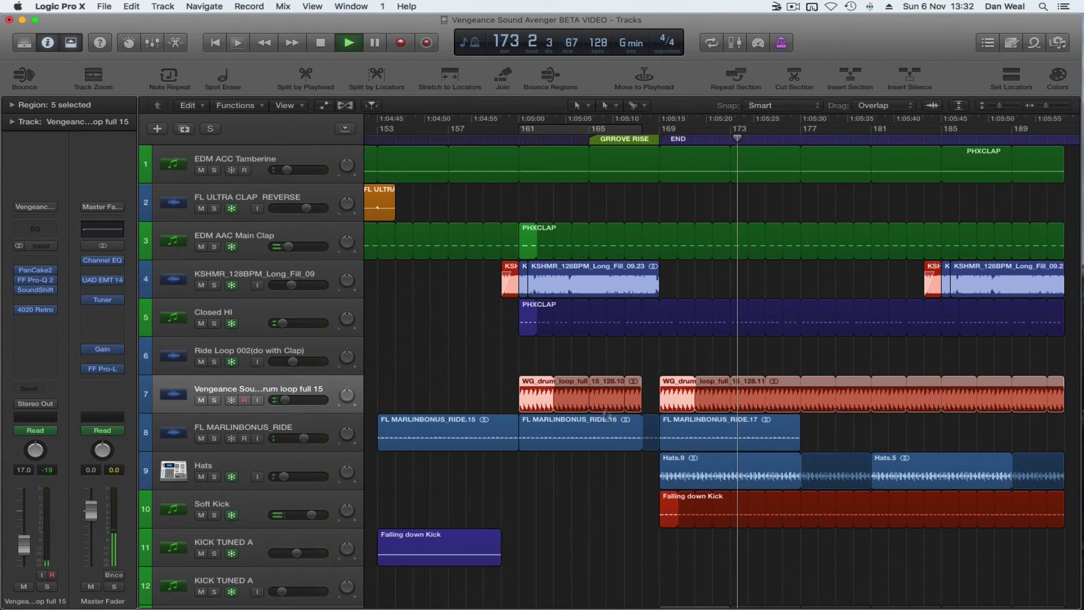
key(super+Left)
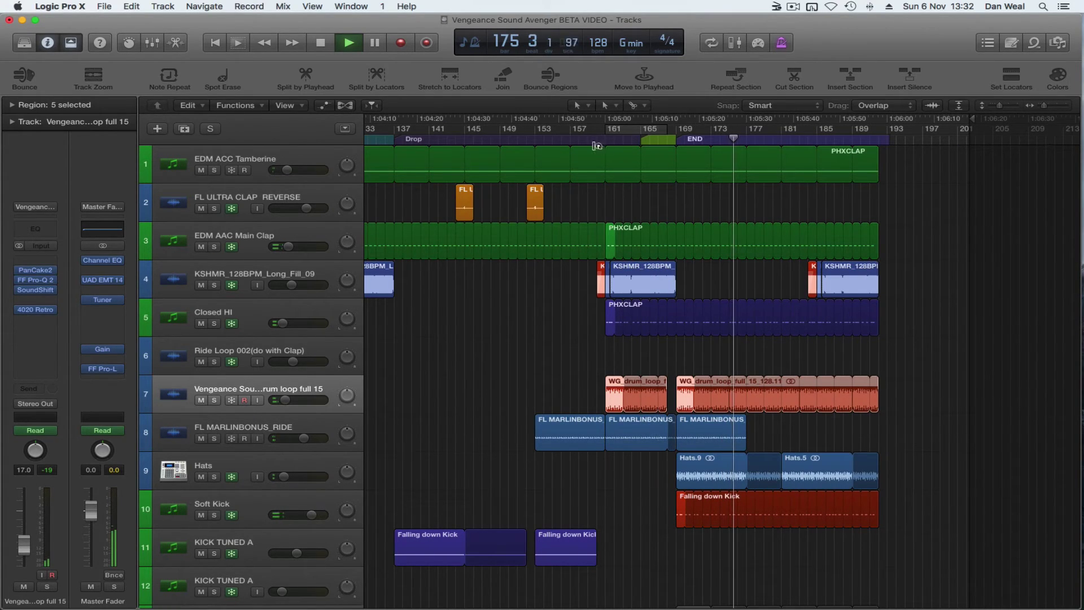
click(637, 129)
drag(637, 128, 886, 129)
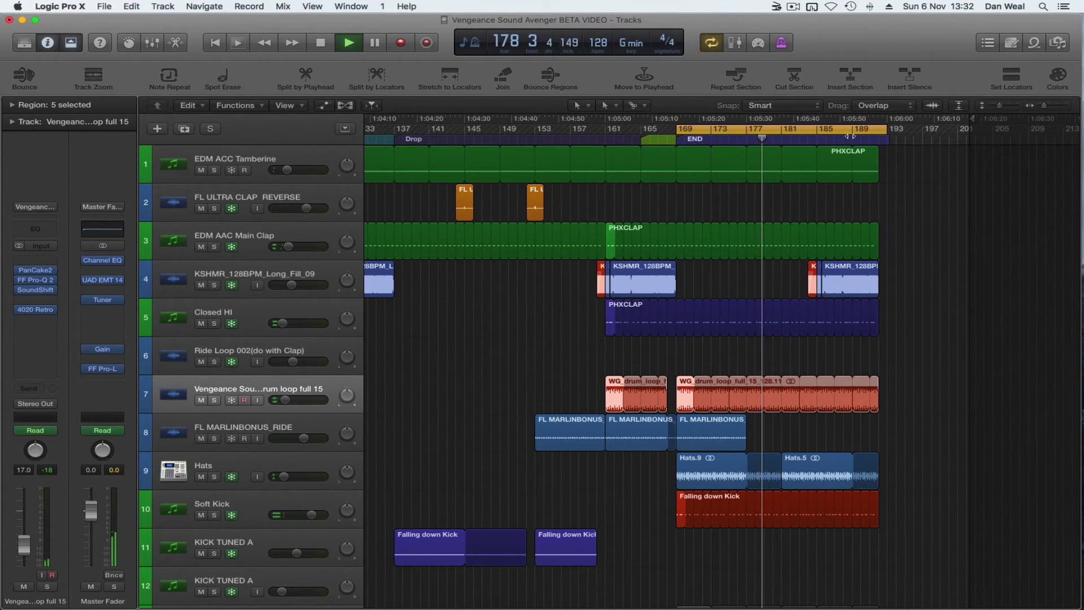
drag(886, 131, 903, 131)
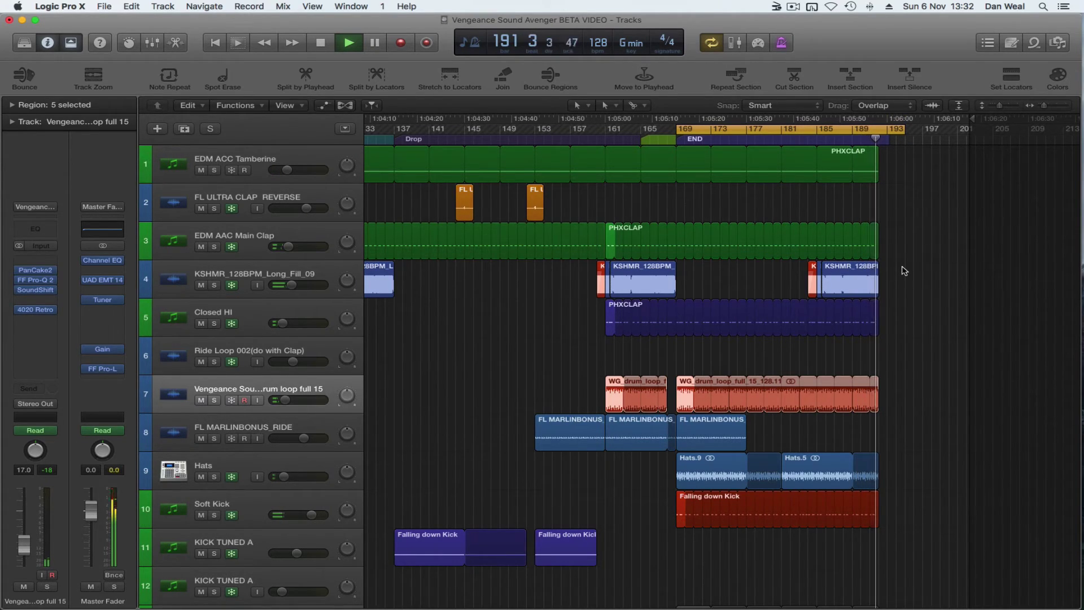
key(space)
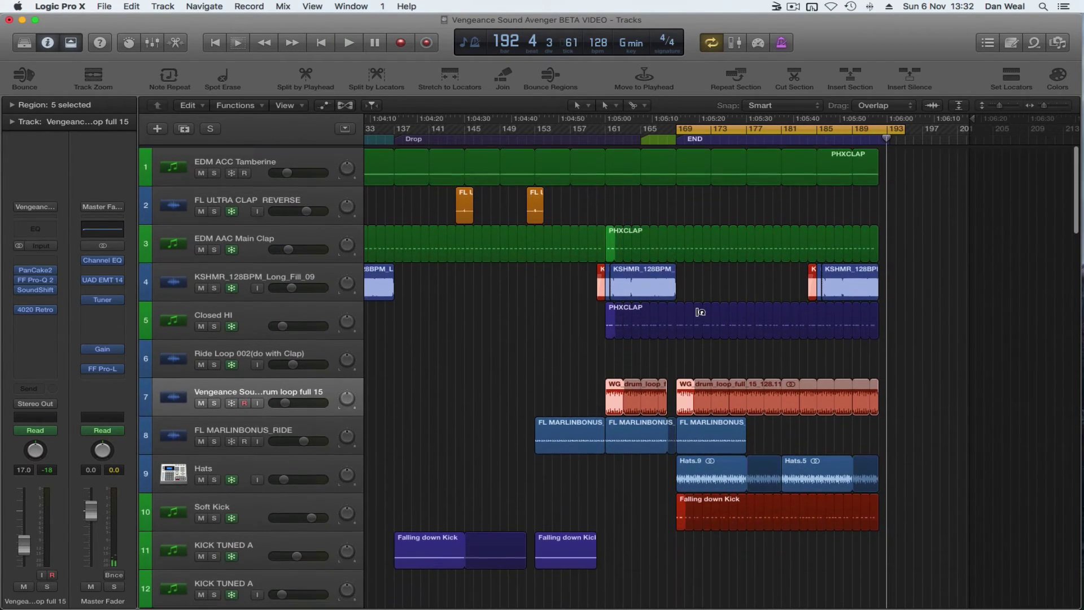
- Play the END cycle with the whole arrangement in view, briefly soloing the VOX LEAD and held VOX G tracks
key(z)
scroll(599, 400, up, 3)
scroll(601, 402, left, 1)
scroll(621, 408, down, 3)
key(space)
scroll(355, 354, down, 10)
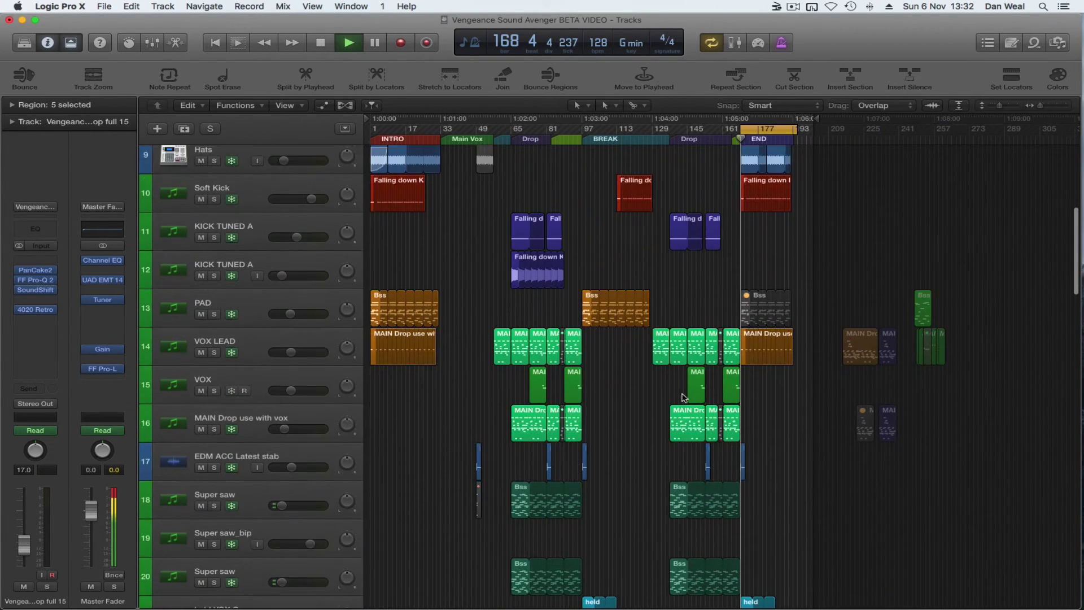
click(214, 311)
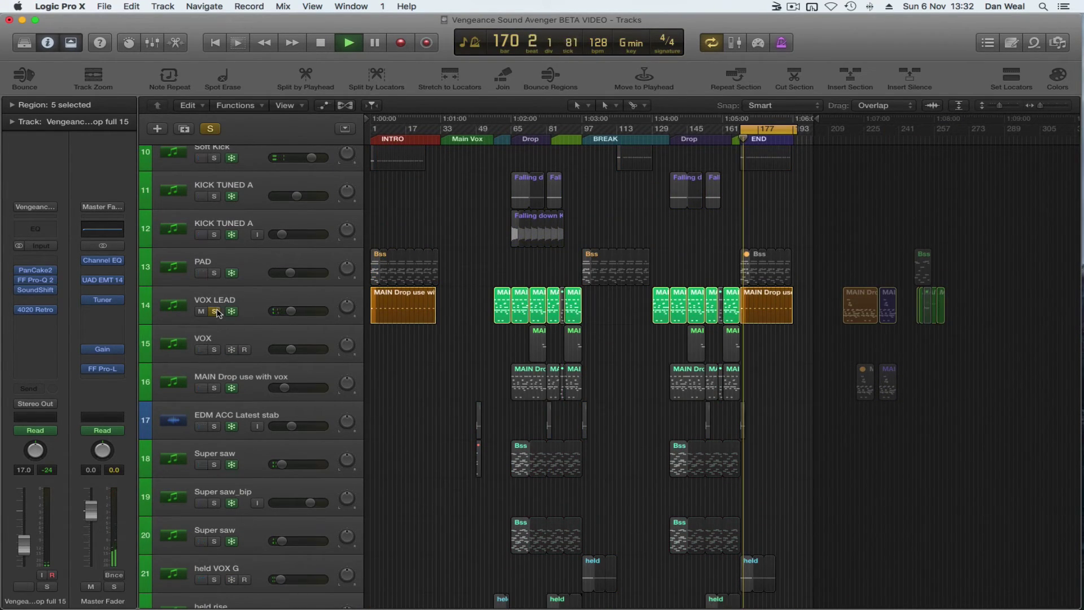
click(215, 312)
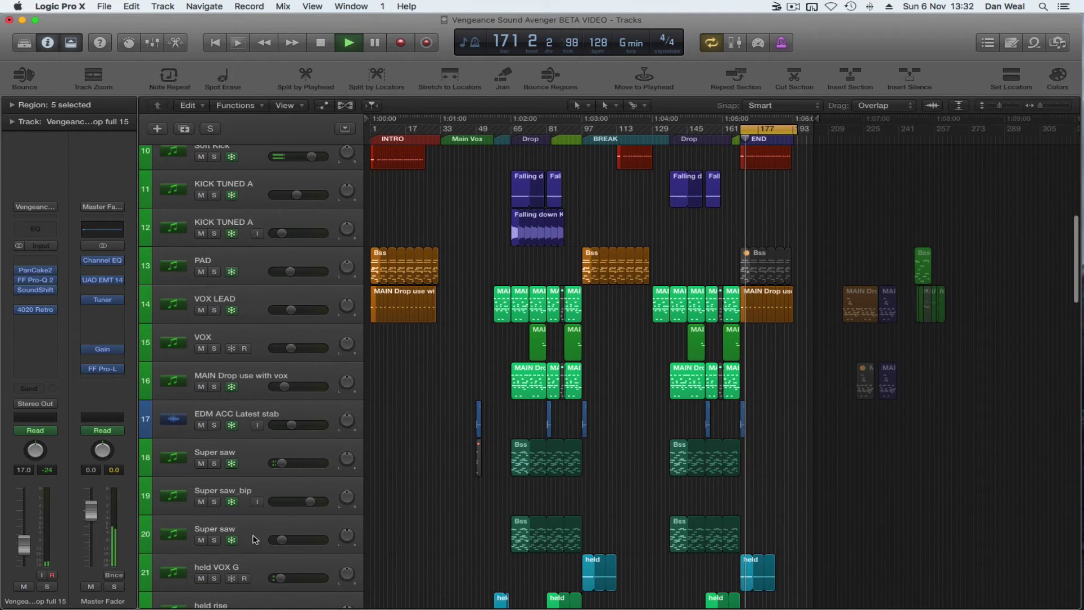
click(215, 578)
click(214, 578)
- Briefly solo the MAIN Drop use with vox_bip track during the END cycle
scroll(406, 497, down, 3)
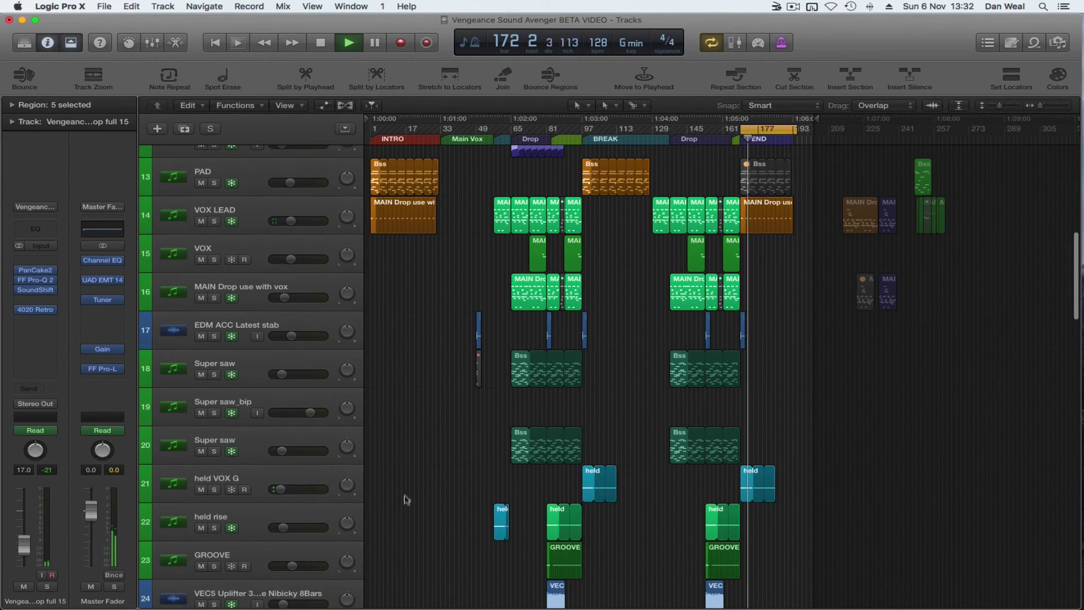
scroll(519, 549, down, 4)
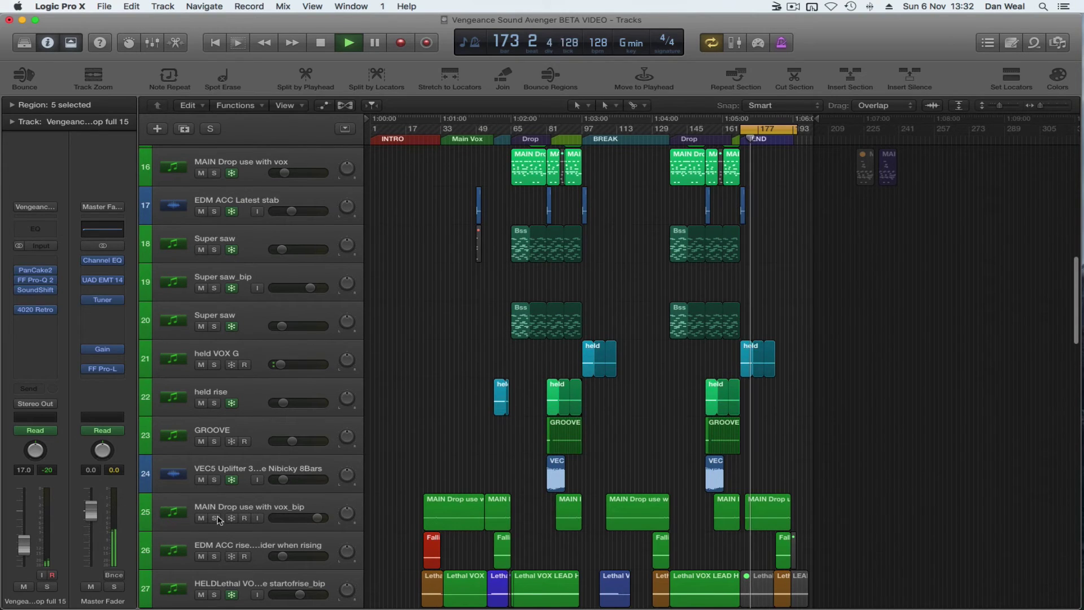
click(214, 518)
click(214, 518)
- Solo the Audio 33 vocal chops, audition them from bar 169, and clear the solo
scroll(482, 450, down, 10)
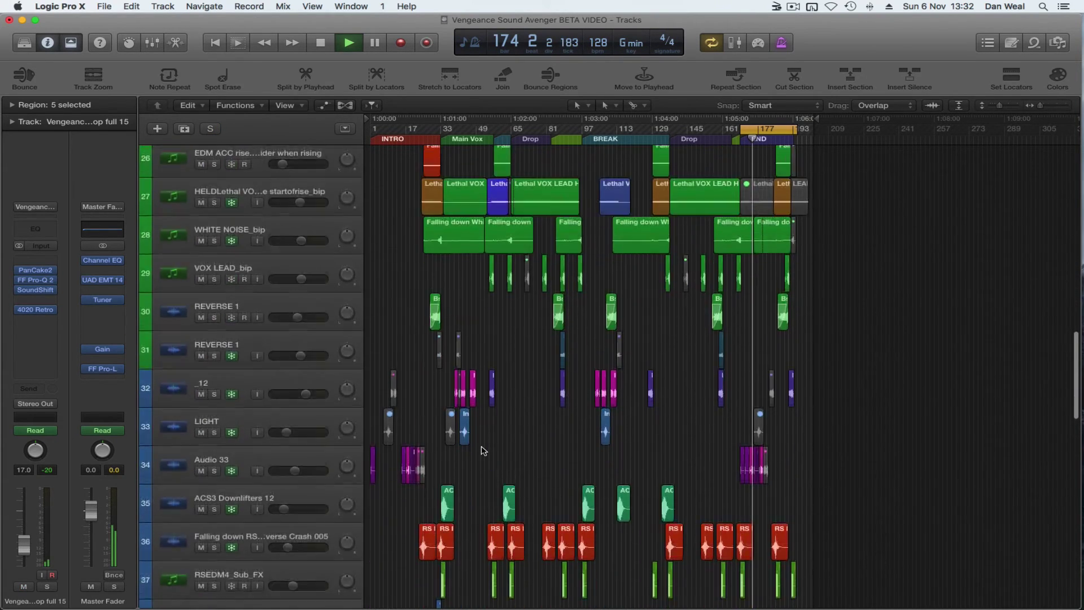
scroll(483, 450, down, 1)
click(214, 445)
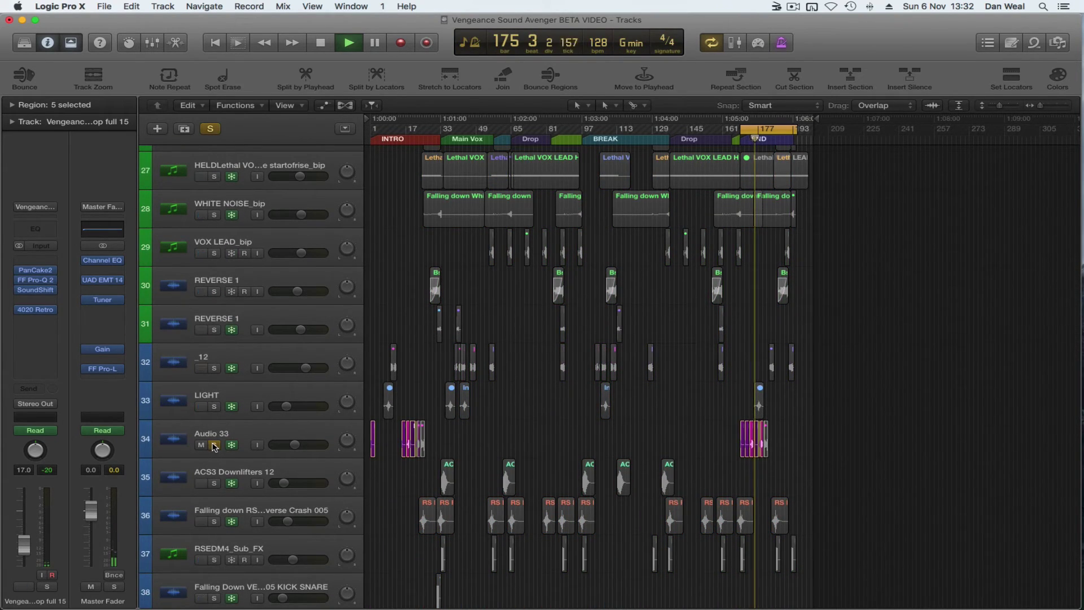
click(215, 445)
scroll(571, 438, up, 5)
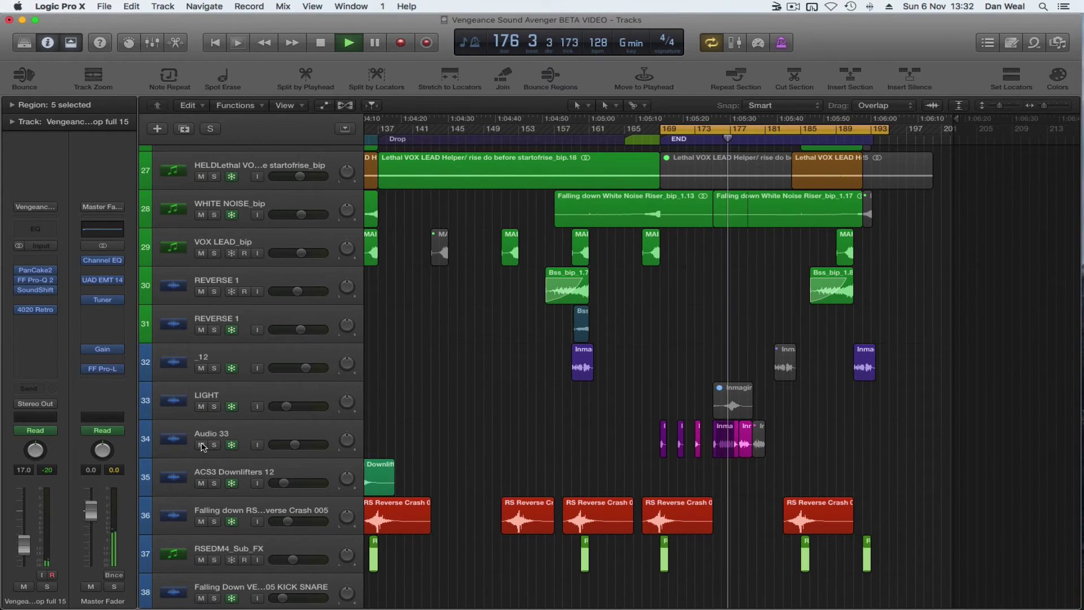
click(214, 446)
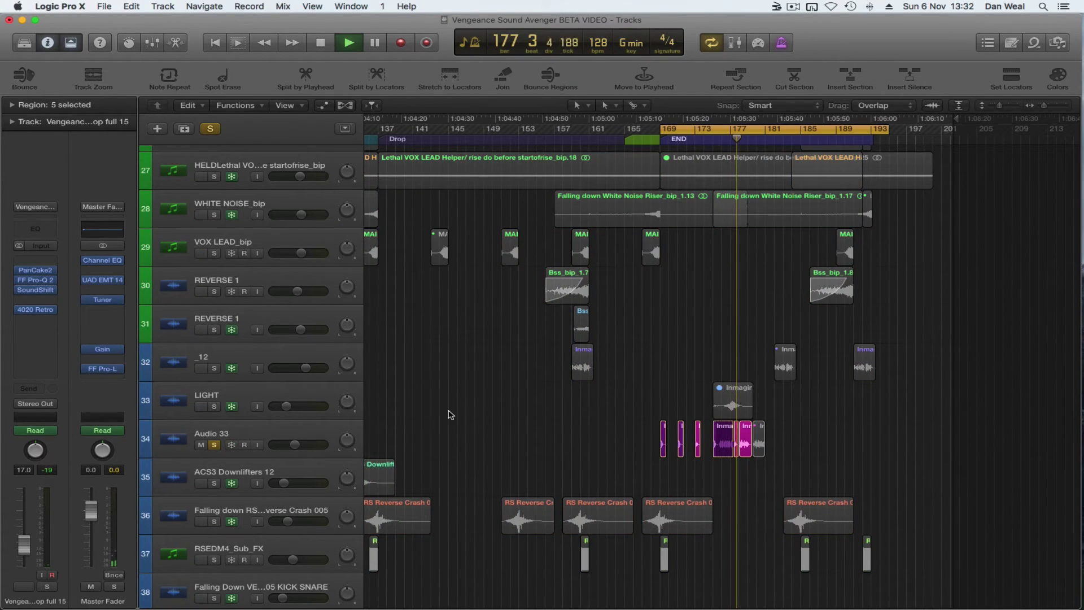
key(space)
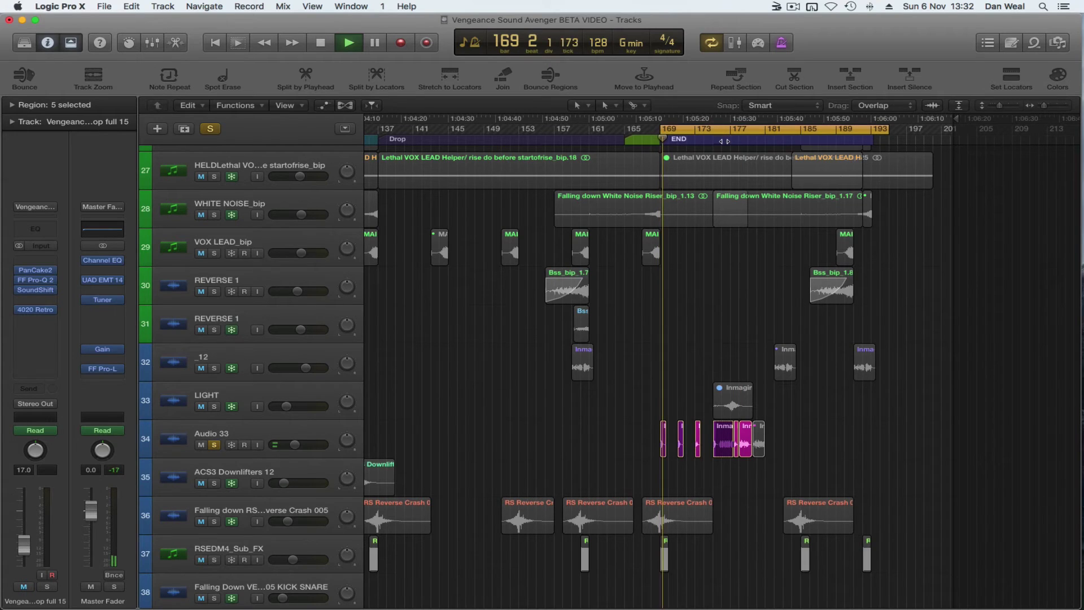
click(215, 445)
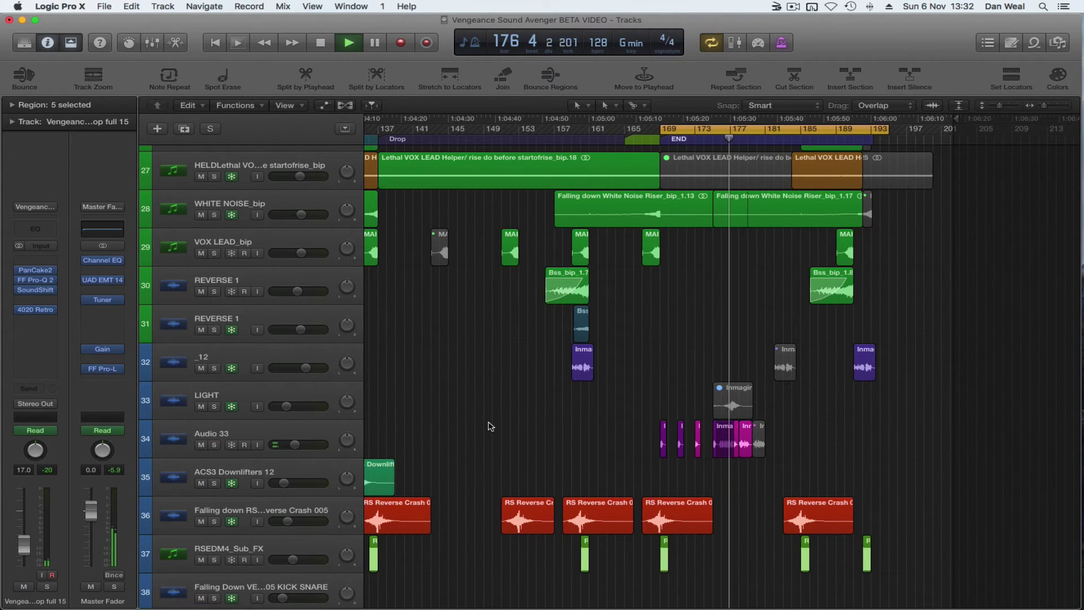
- Review the drum and lead tracks in the END section, briefly soloing the Soft Kick
scroll(490, 430, down, 5)
scroll(492, 437, up, 10)
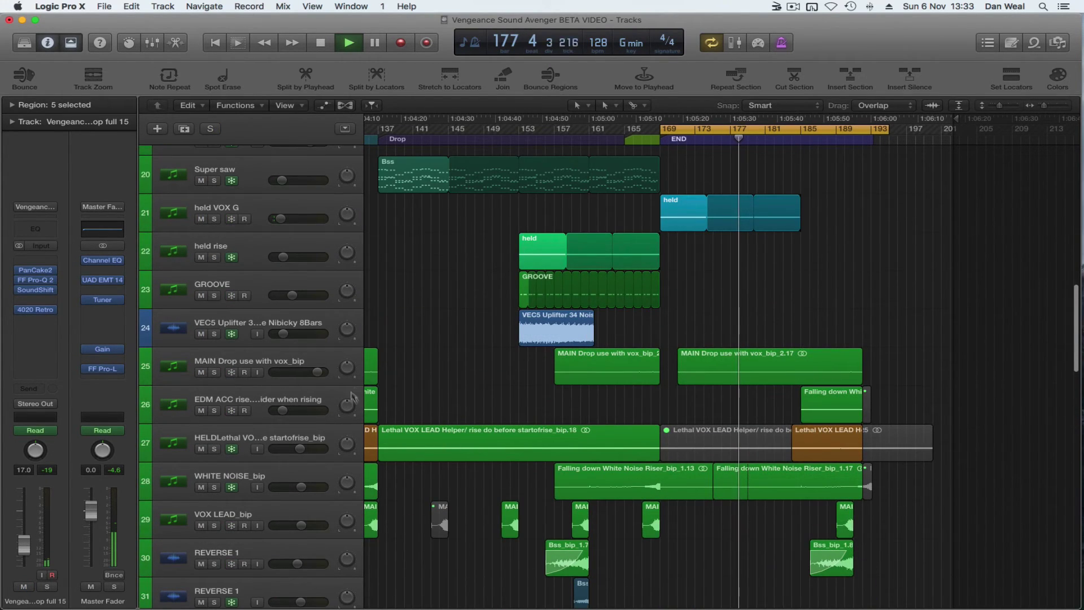
scroll(511, 418, up, 5)
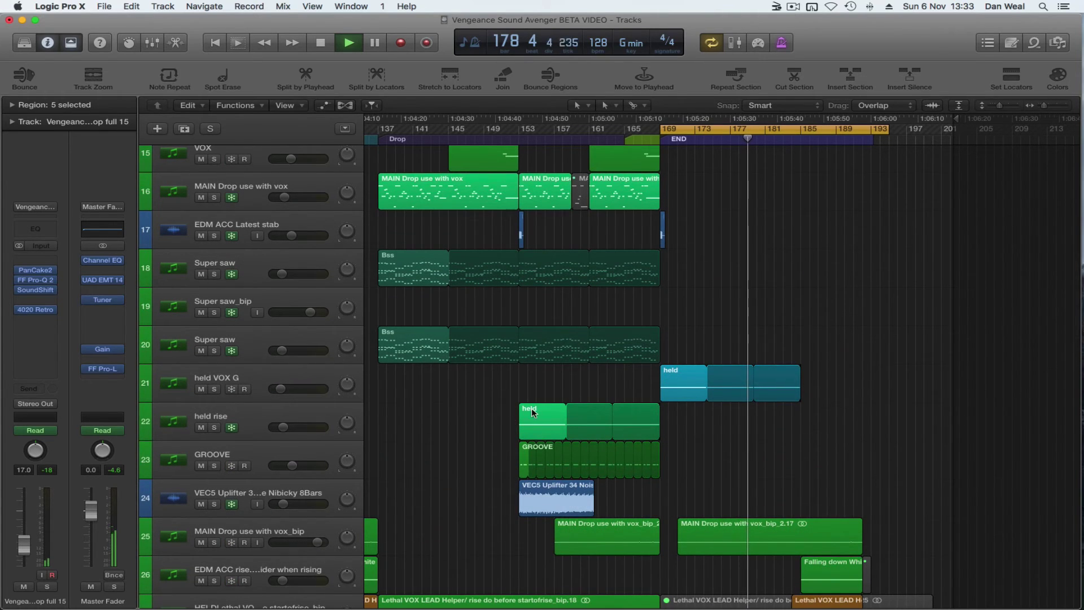
scroll(531, 415, up, 10)
scroll(539, 442, up, 1)
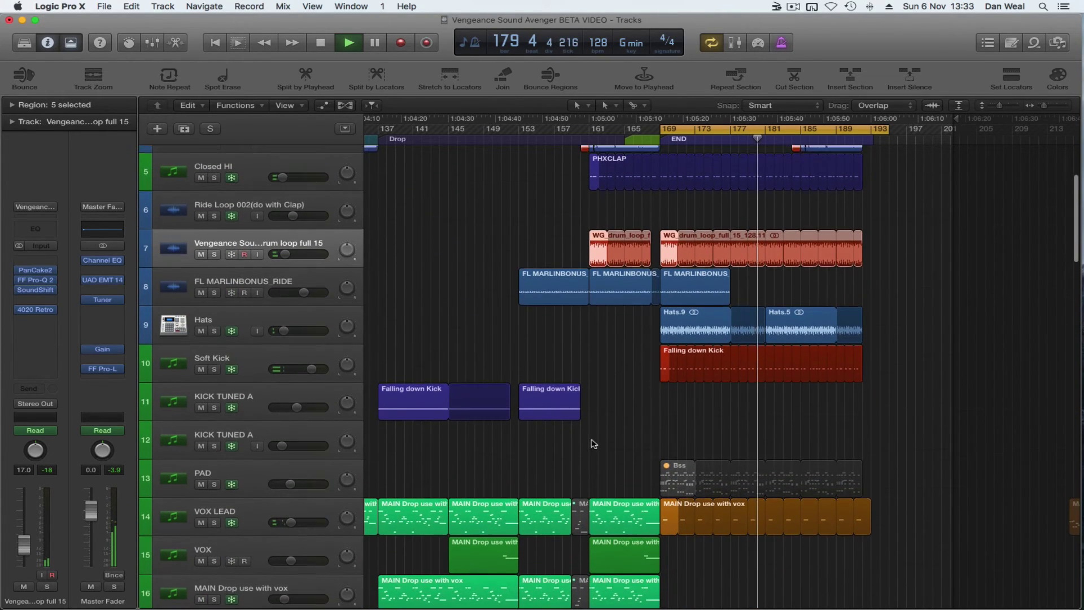
click(215, 379)
click(215, 379)
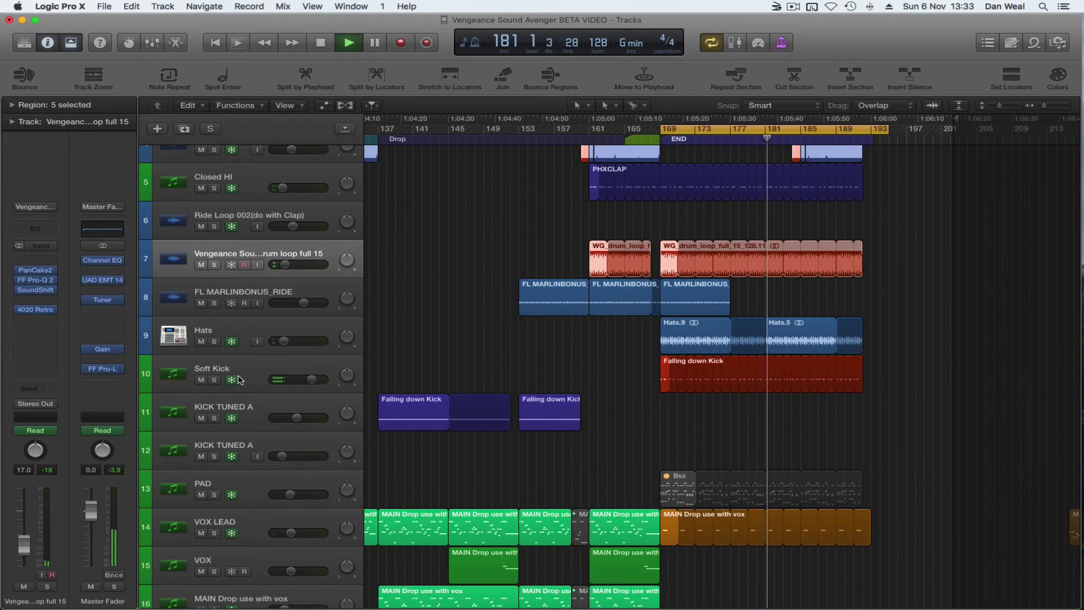
scroll(226, 368, up, 1)
scroll(247, 356, up, 5)
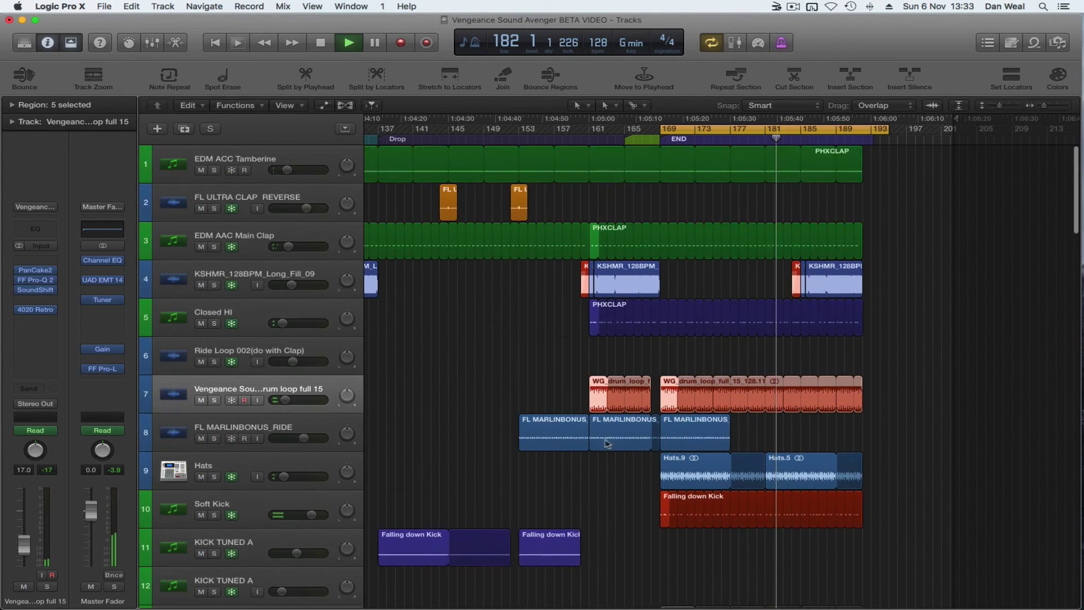
- Review the riser, reverse and vocal chop tracks in the END section while its cycle plays
scroll(715, 315, down, 20)
scroll(717, 317, down, 6)
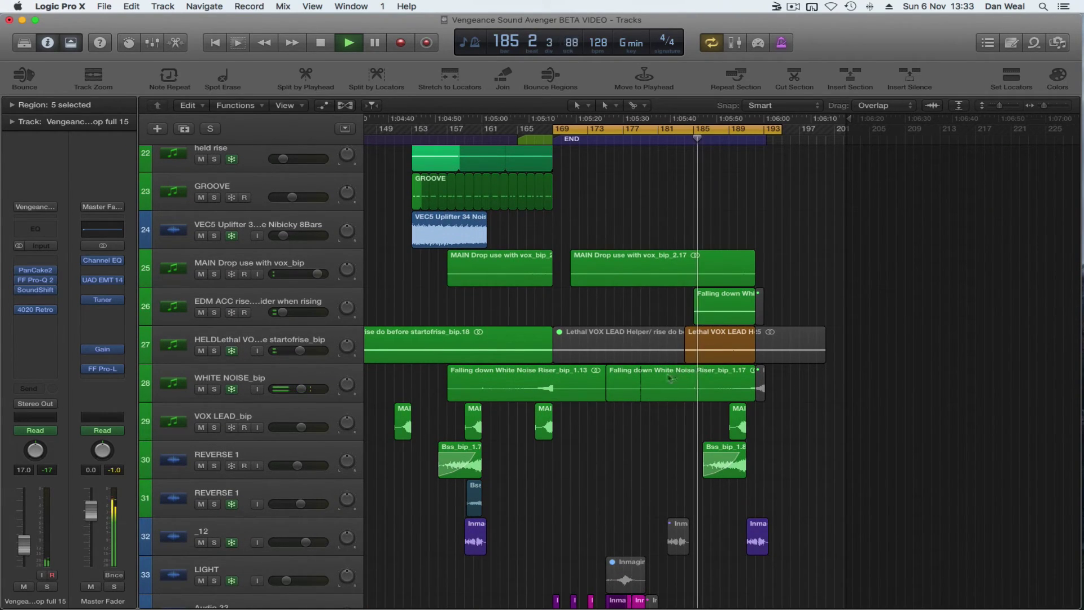
scroll(619, 471, down, 3)
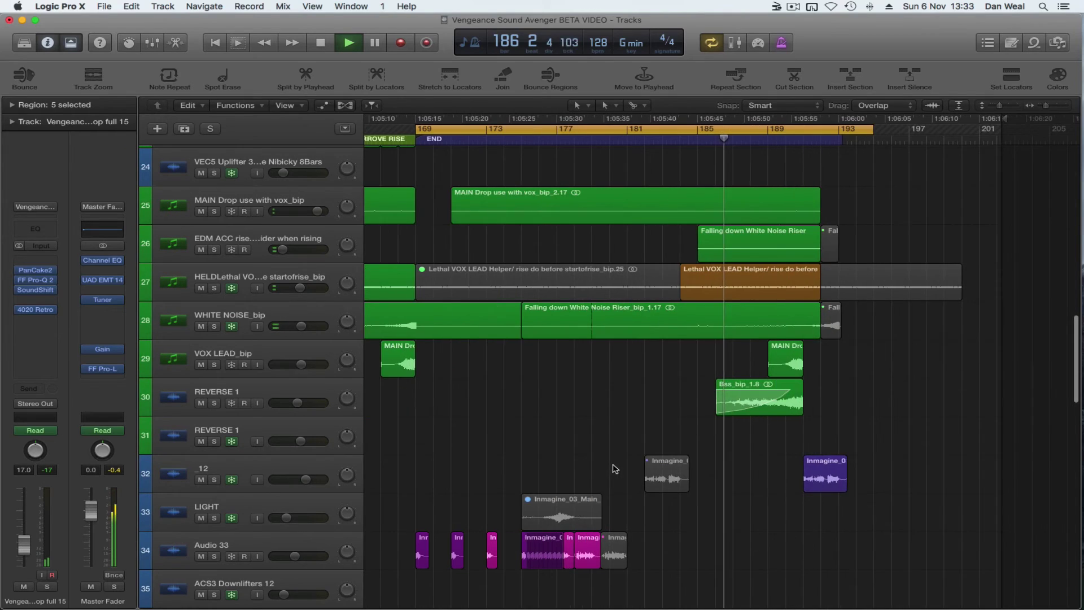
- Switch to the mastering project and audition what the FF Pro-DS de-esser triggers on before the BREAK, closing the plug-in when done
key(super+Right)
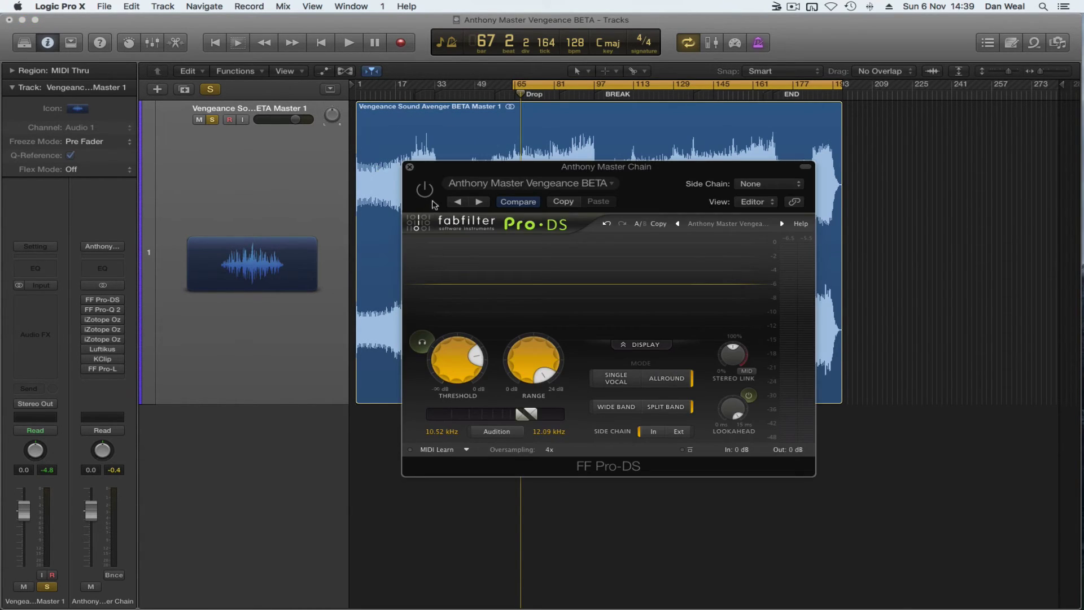
drag(498, 173, 516, 174)
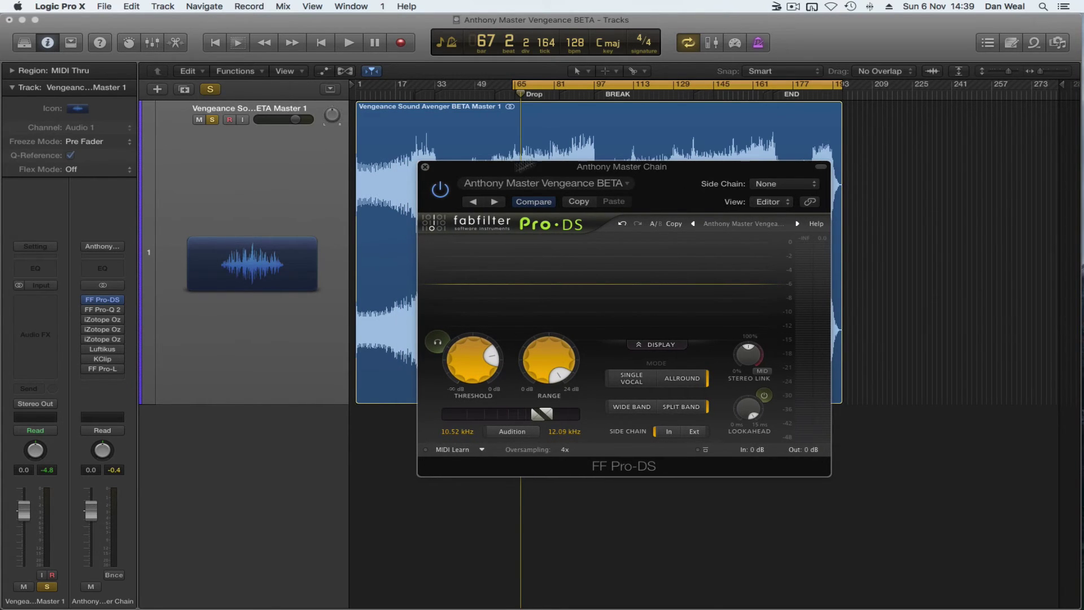
key(space)
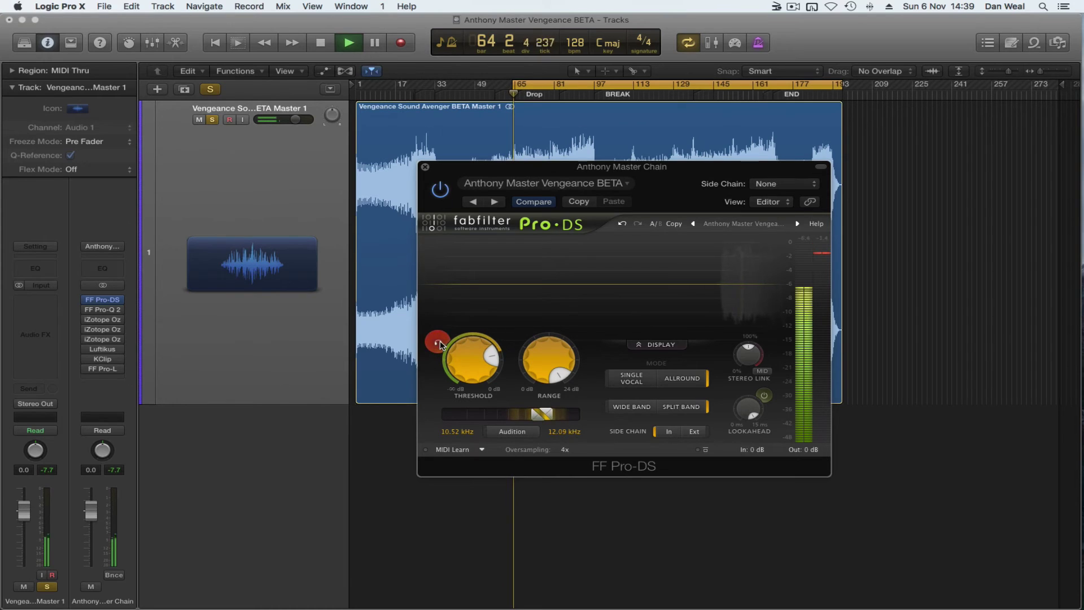
click(438, 341)
click(587, 95)
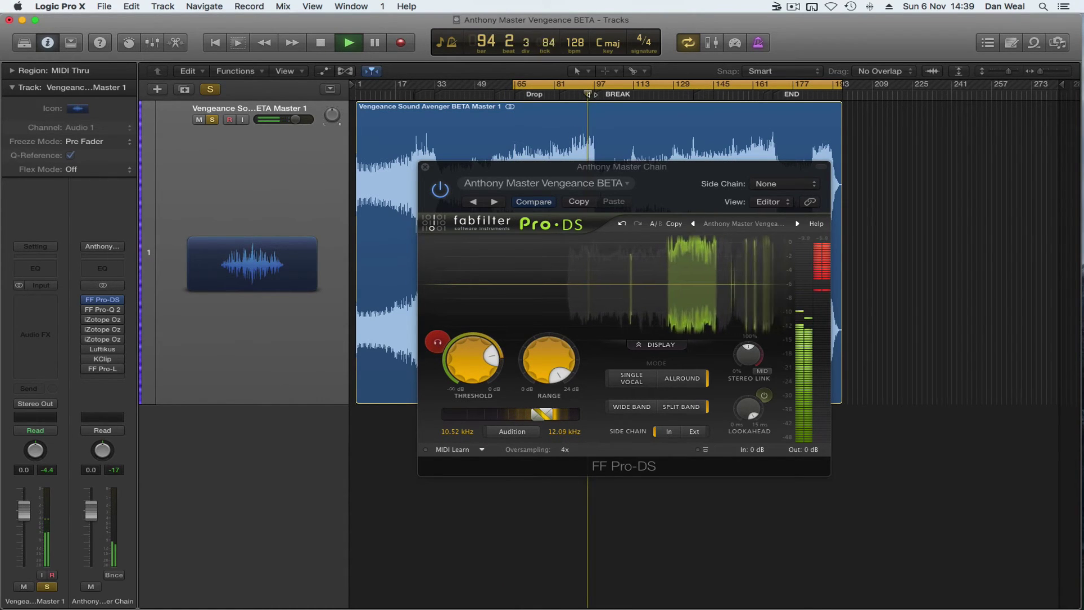
click(438, 342)
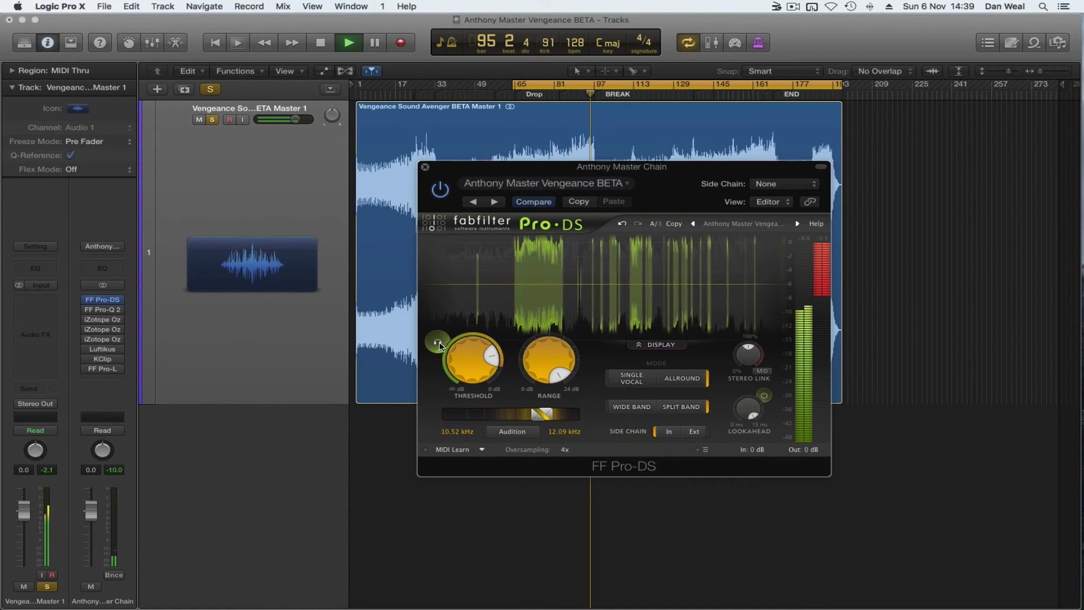
click(425, 167)
key(space)
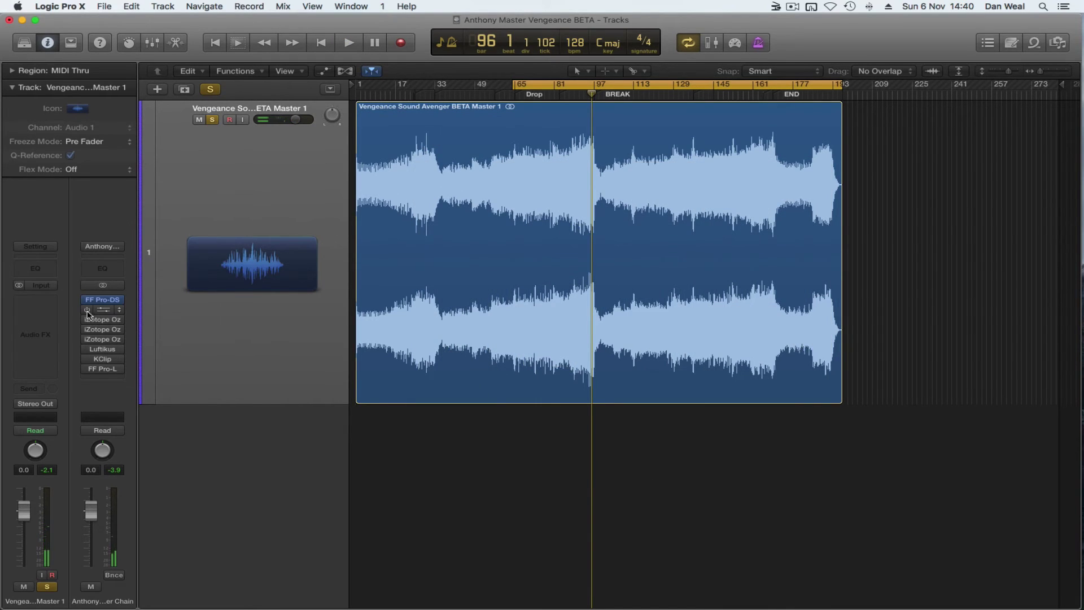
- Open FF Pro-Q 2 on the master chain and examine its mid/side EQ bands with a short playback of the Drop
click(102, 309)
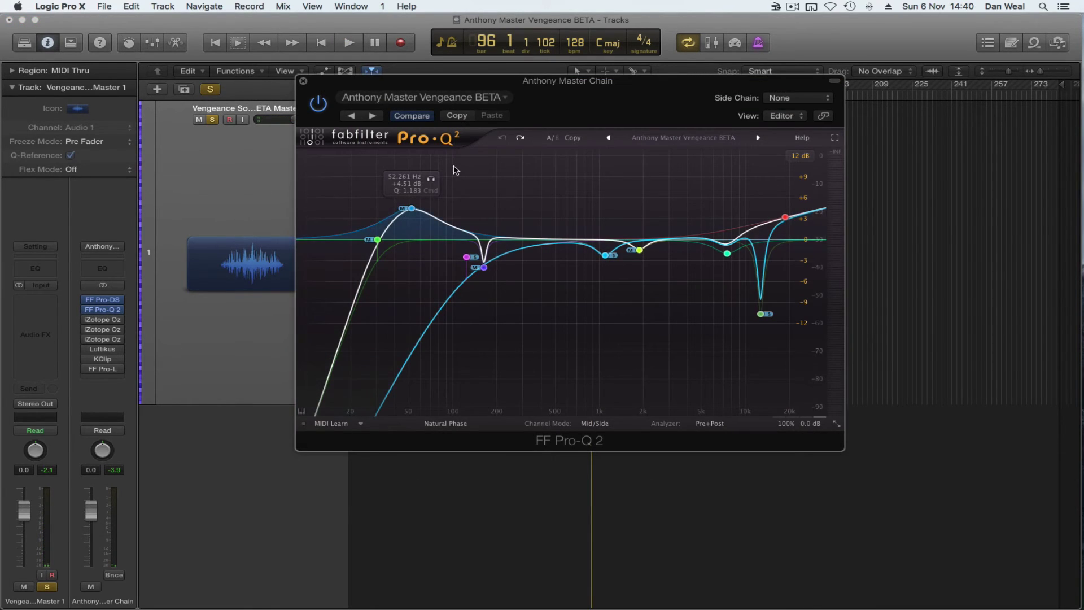
key(space)
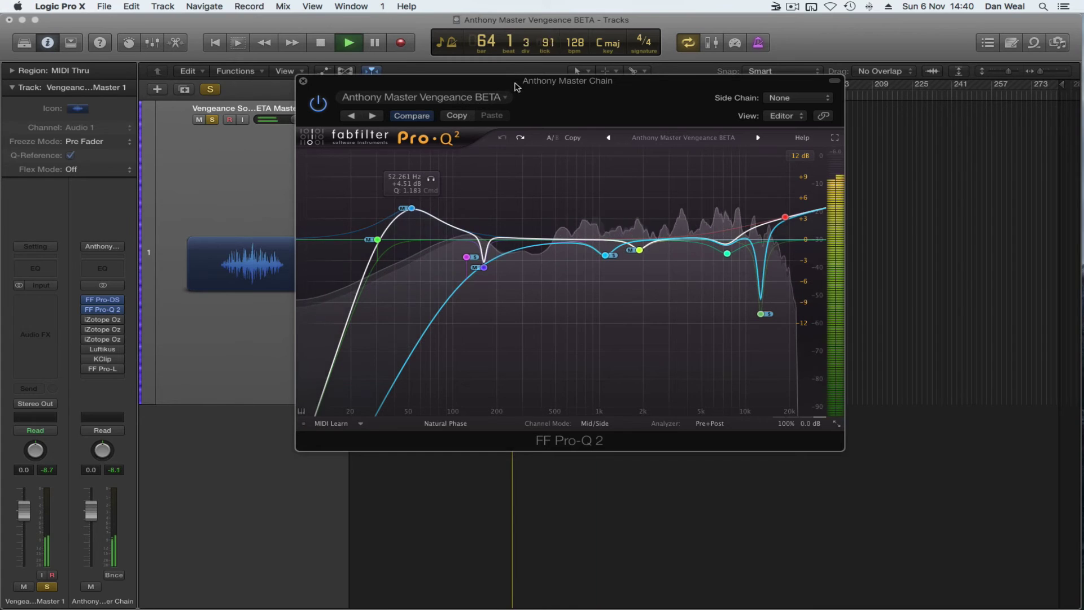
key(space)
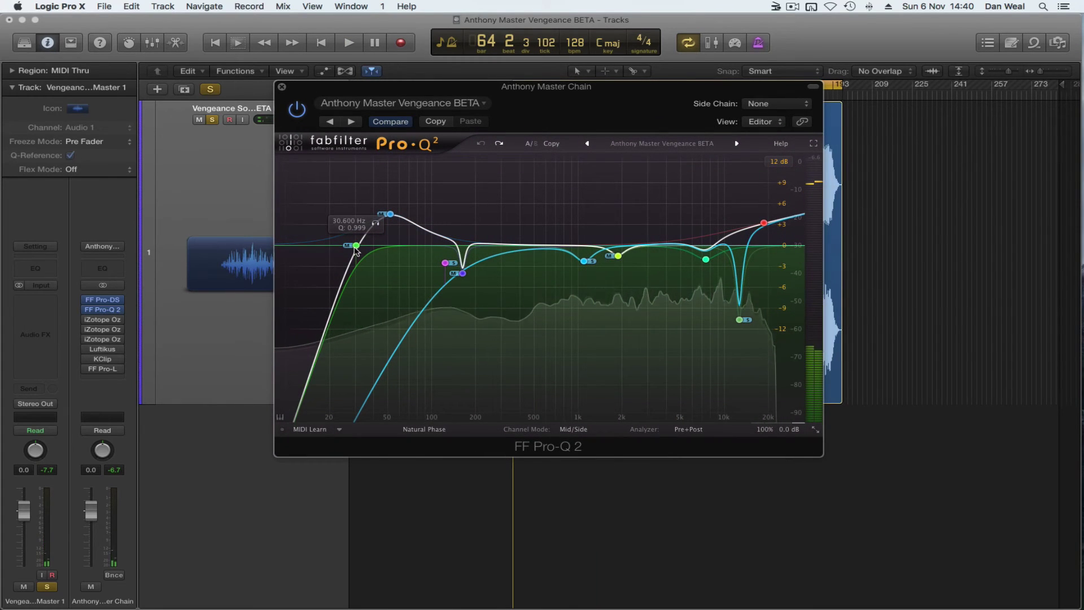
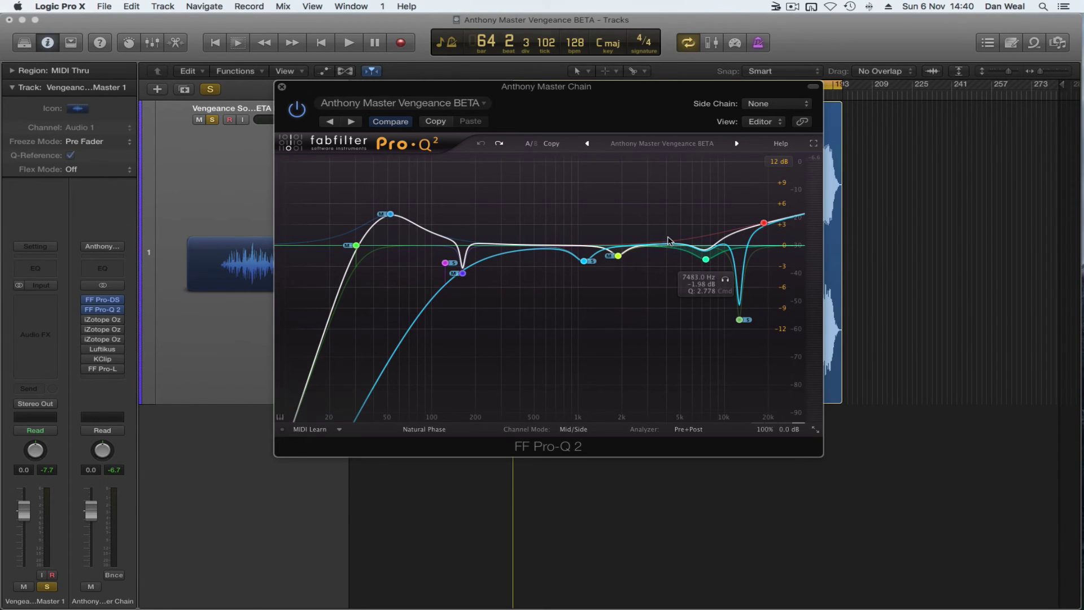
- Open Ozone 7 Dynamics and compare the Drop with FF Pro-Q 2 bypassed and active, closing the EQ when done
mouse_move(119, 322)
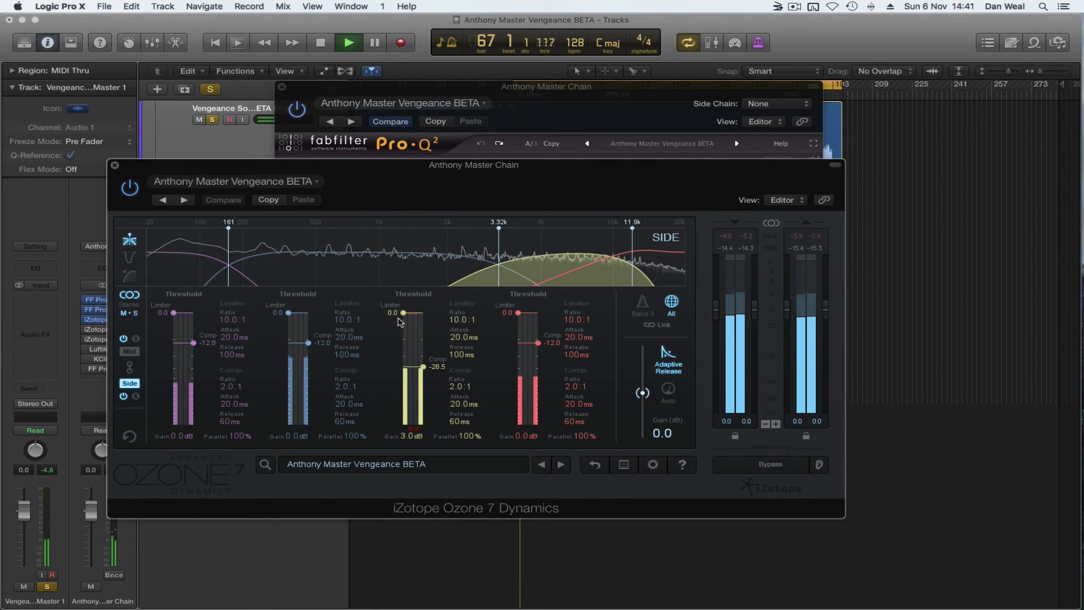
key(space)
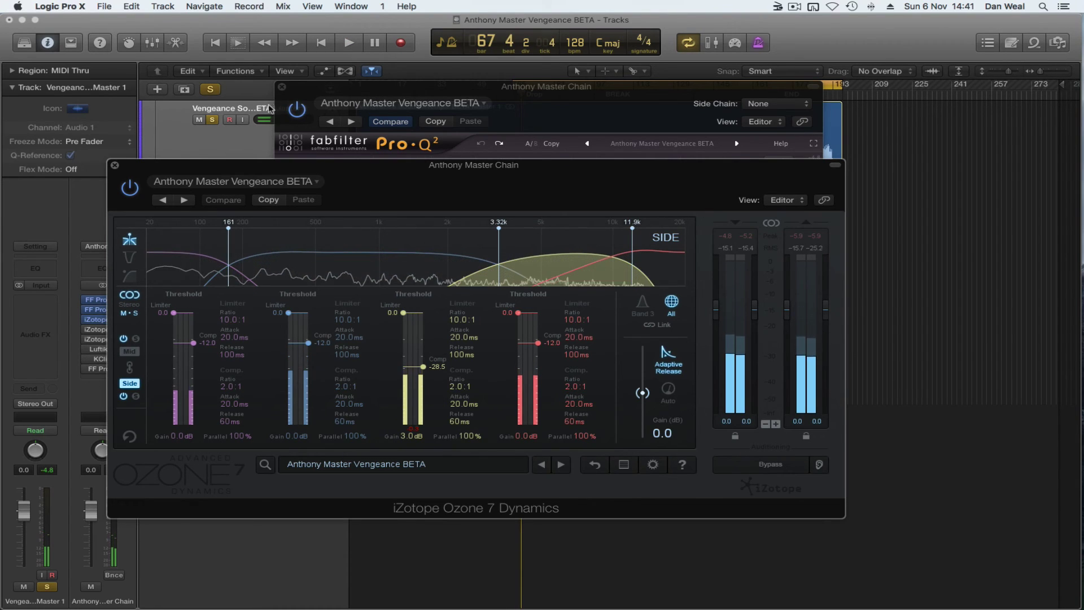
click(316, 93)
key(space)
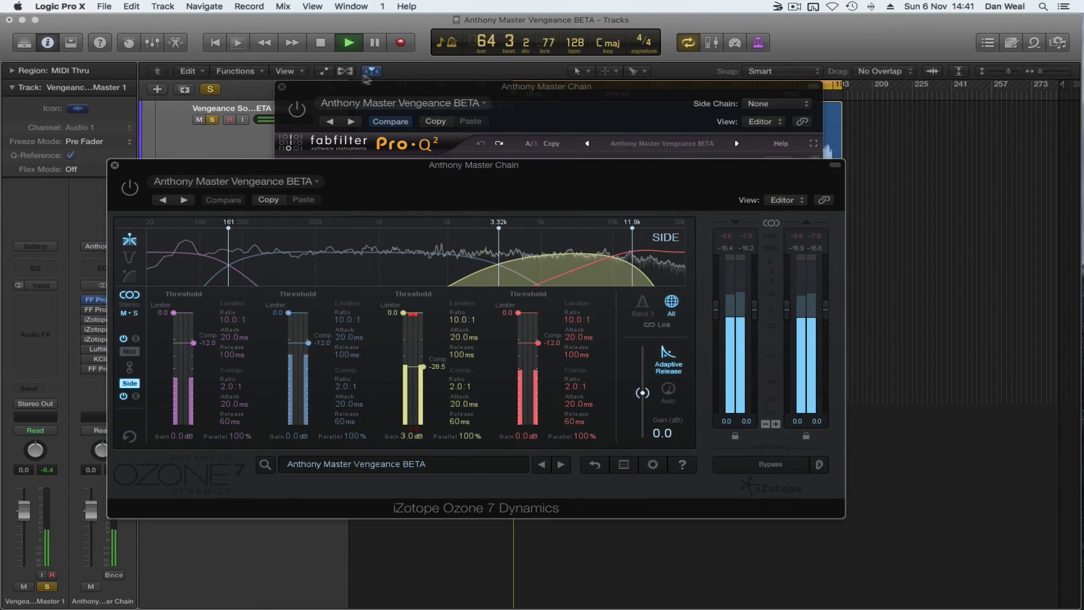
click(297, 109)
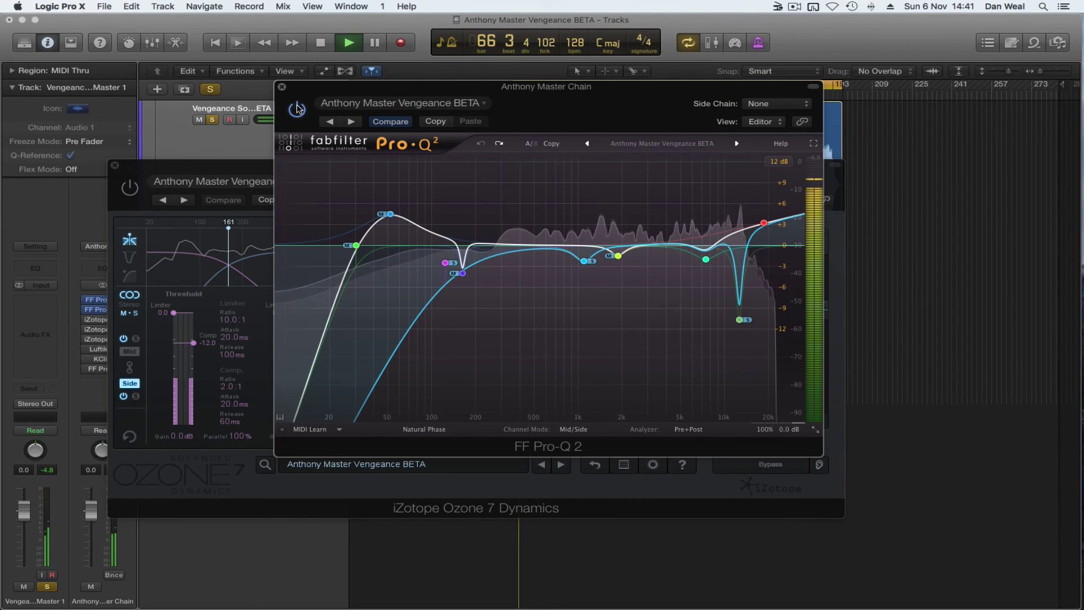
key(space)
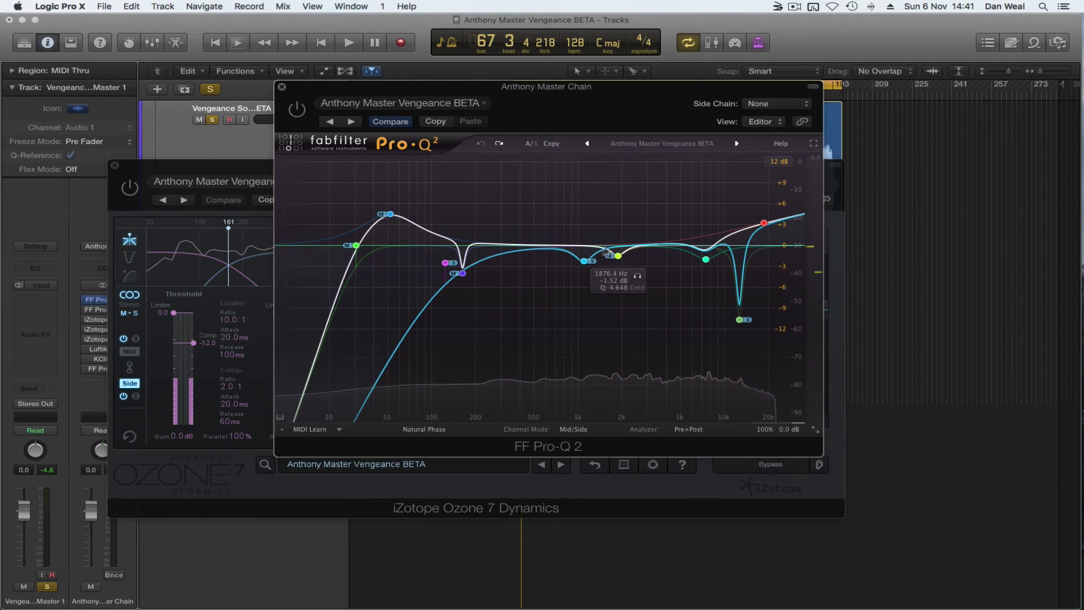
click(282, 86)
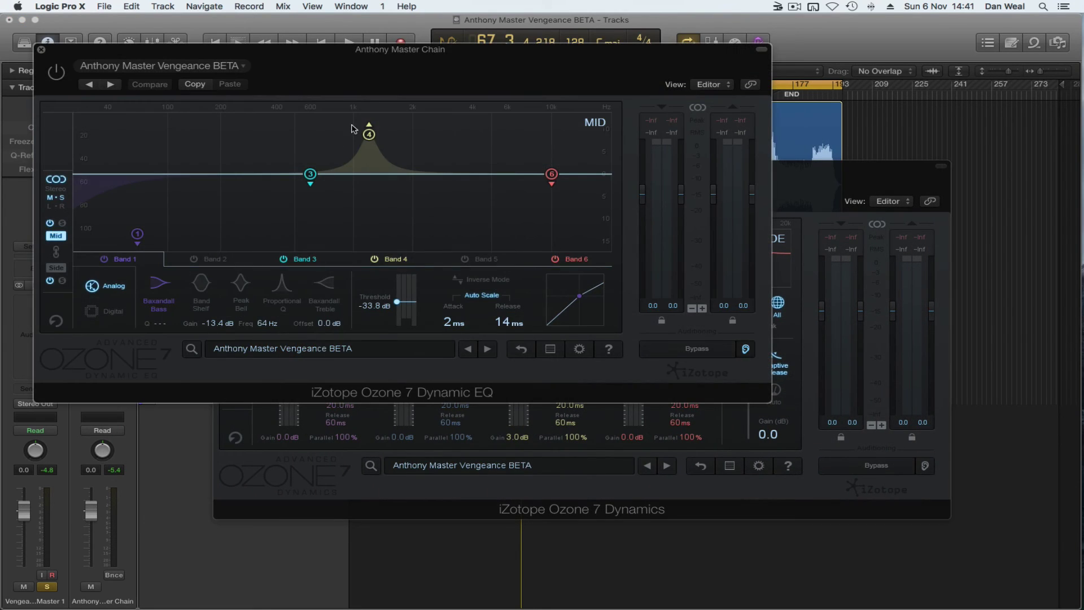
- Play the Drop to compare the Ozone 7 Dynamics and Dynamic EQ plug-ins in and out, closing the Dynamic EQ
click(41, 49)
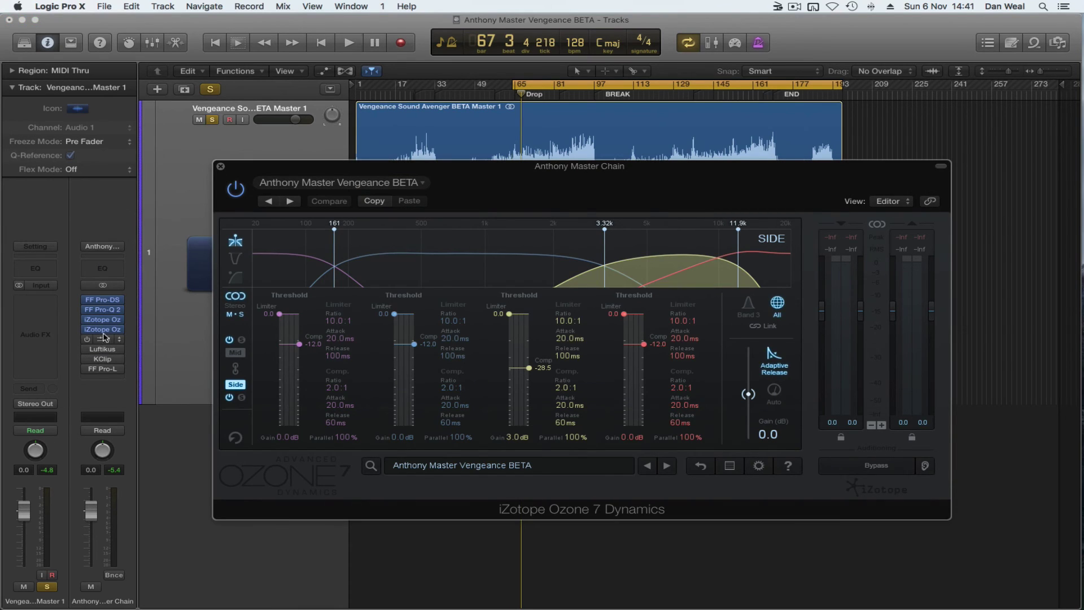
key(space)
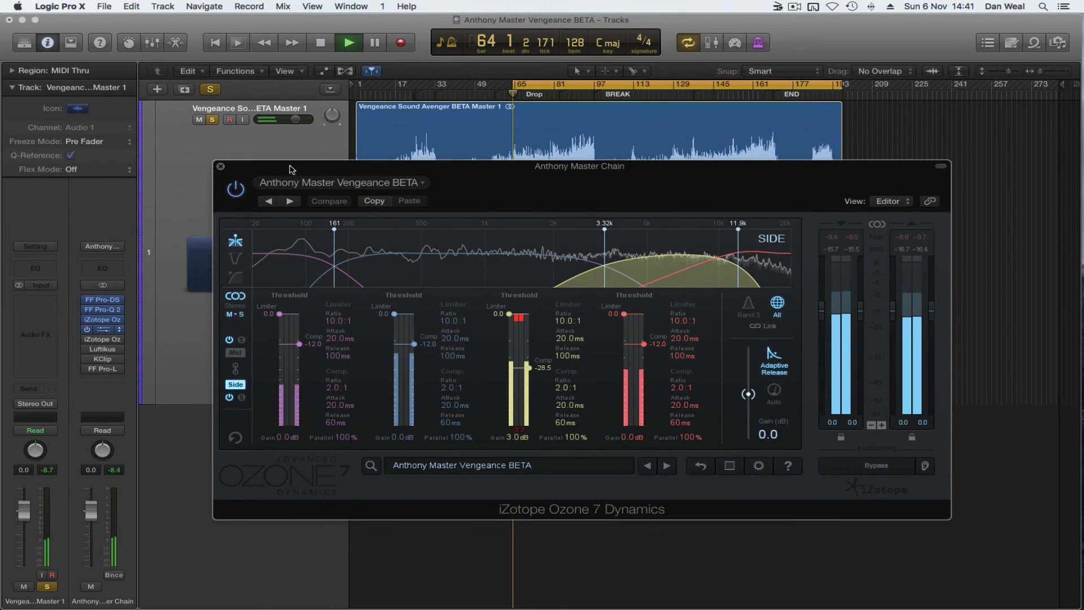
click(102, 339)
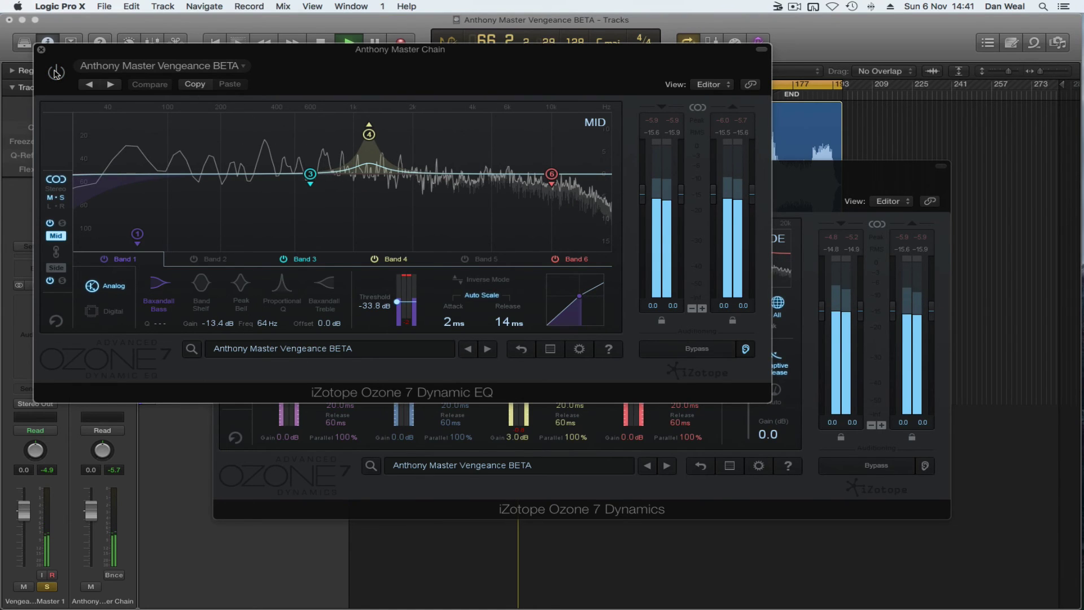
key(space)
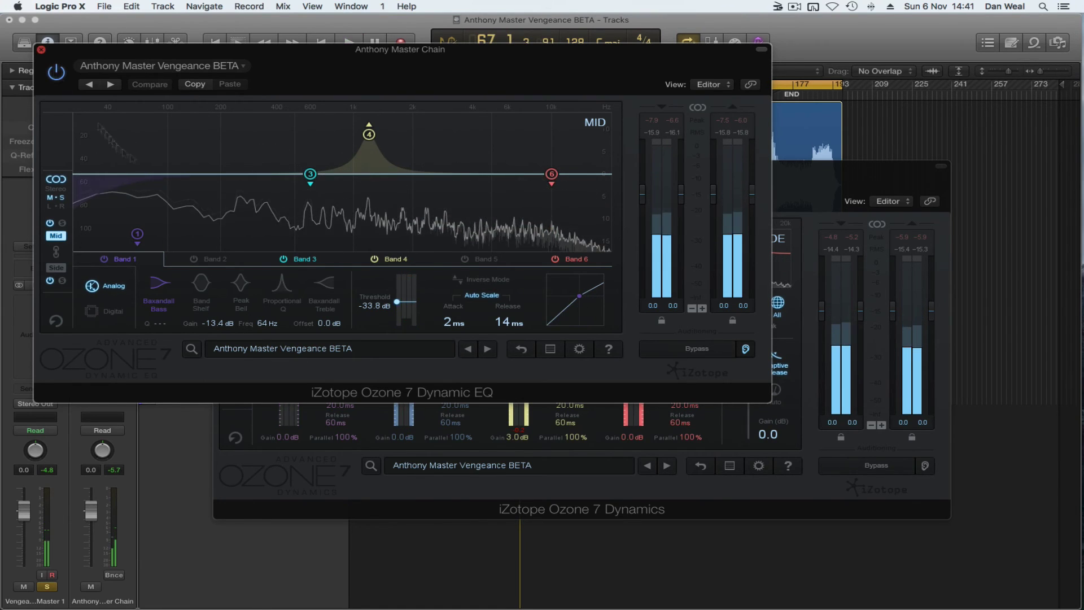
click(41, 49)
- Open Ozone 7 Exciter and audition its Triode multiband settings on the Drop, closing it when done
click(99, 342)
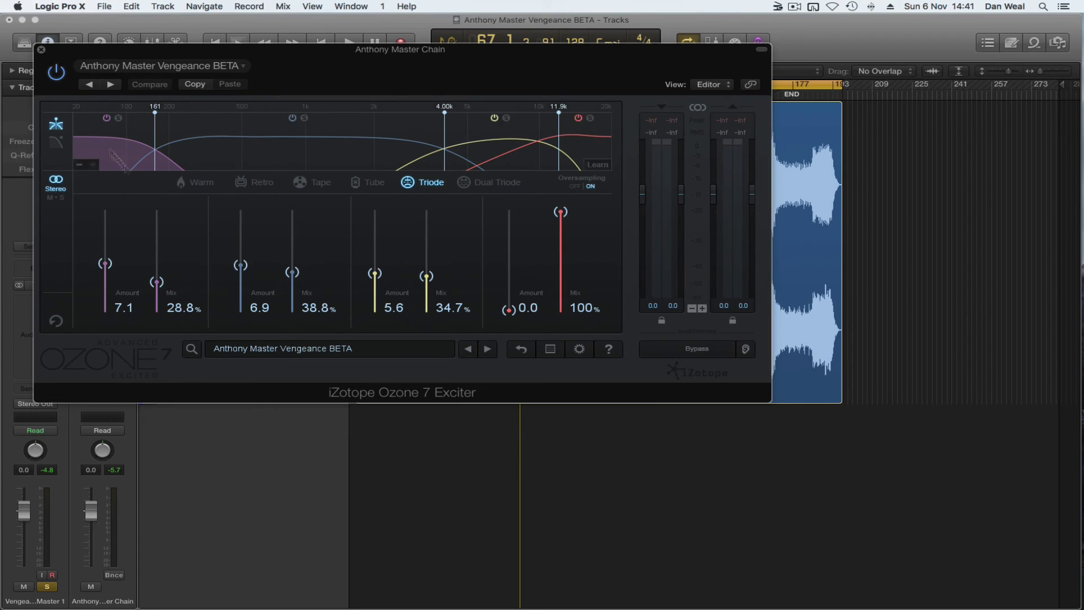
key(space)
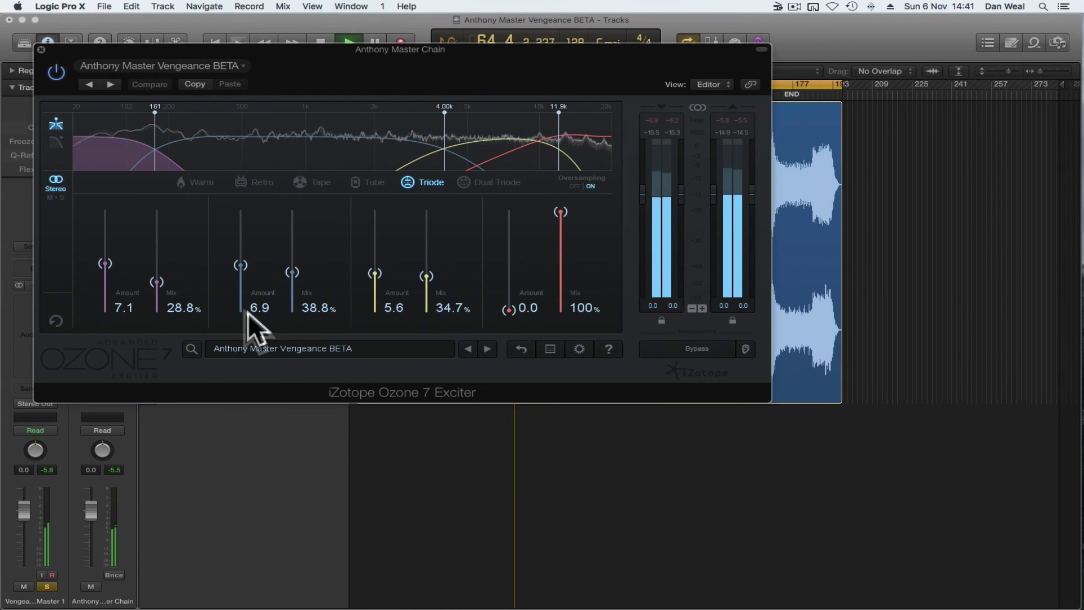
click(42, 50)
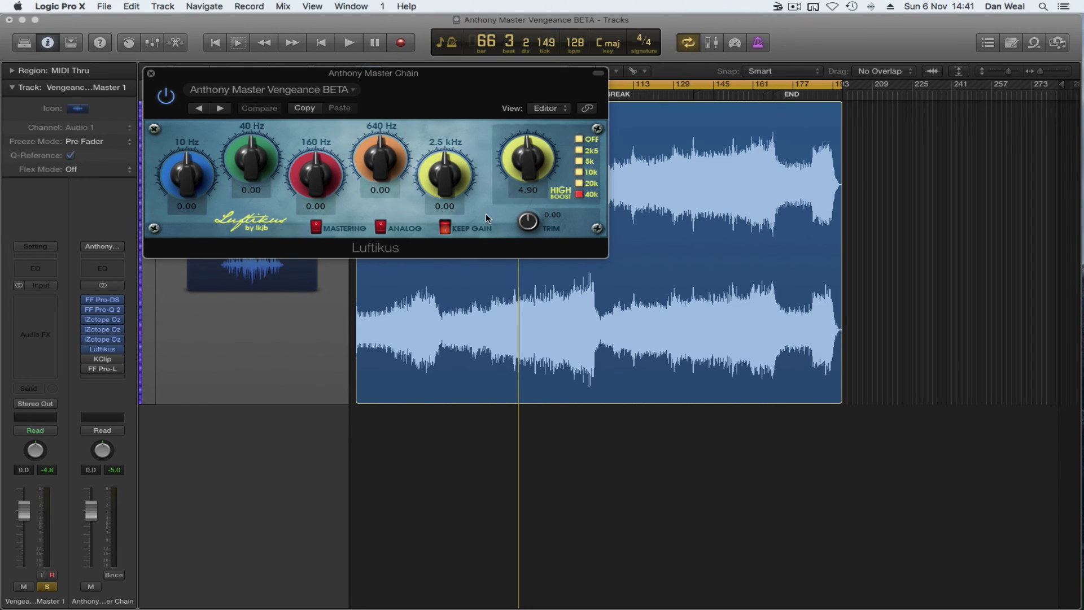
- Audition the Luftikus 40k high boost on the Drop by bypassing and re-enabling it, then close the plug-in
key(space)
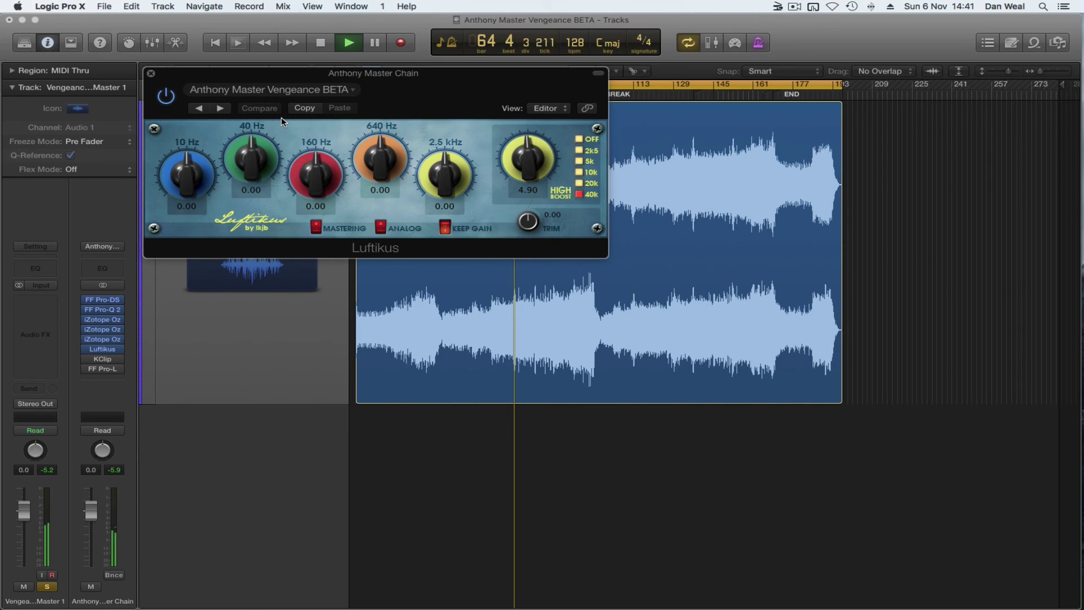
click(166, 96)
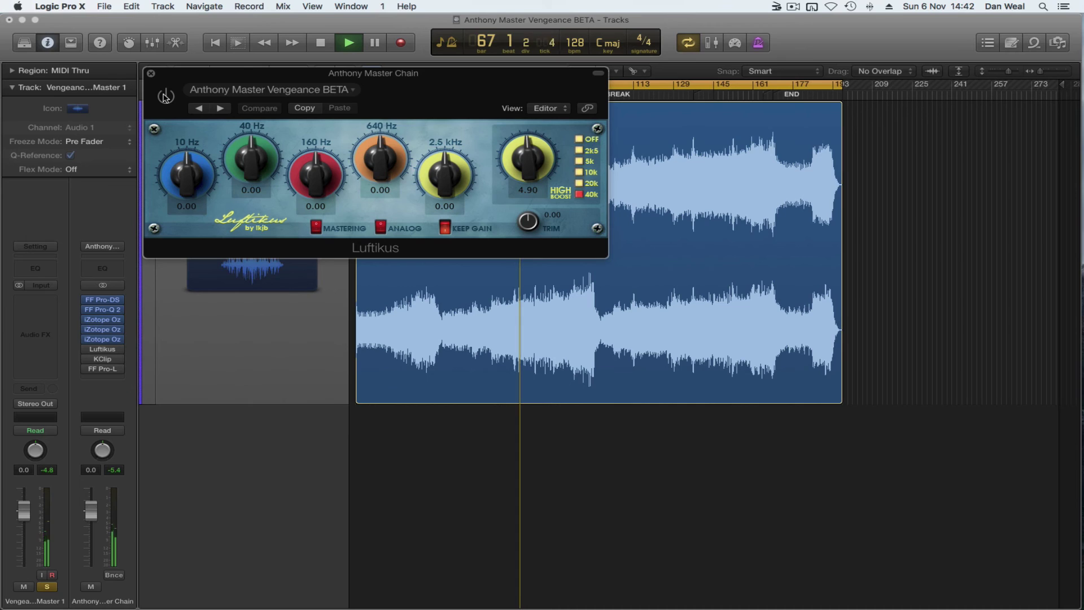
click(165, 96)
key(space)
click(151, 73)
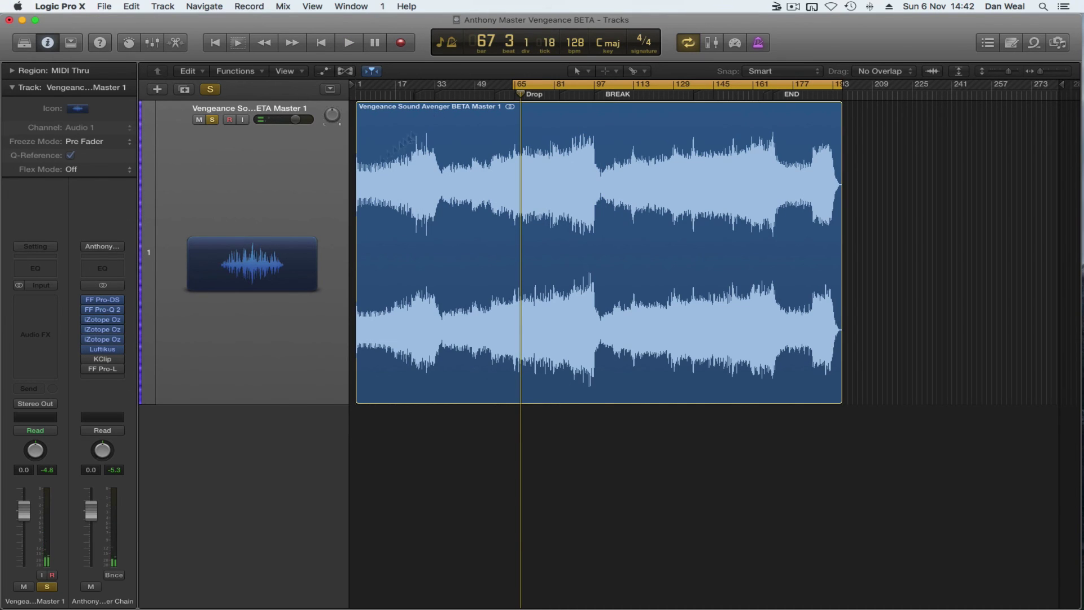
- Play the Drop while bypassing and re-enabling the master chain plug-ins from FF Pro-DS through Luftikus together
key(space)
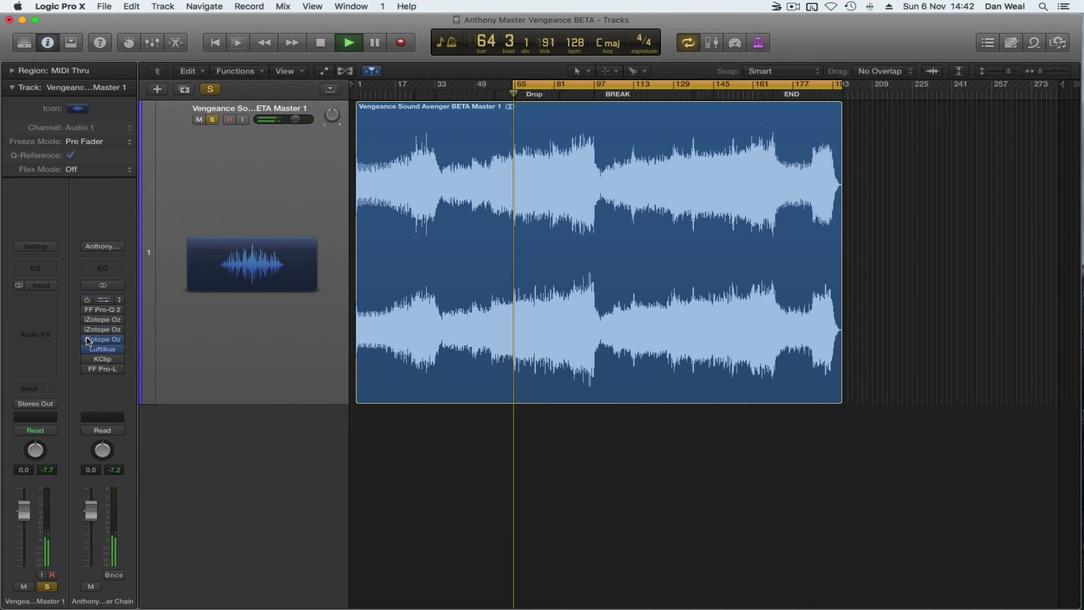
mouse_move(89, 303)
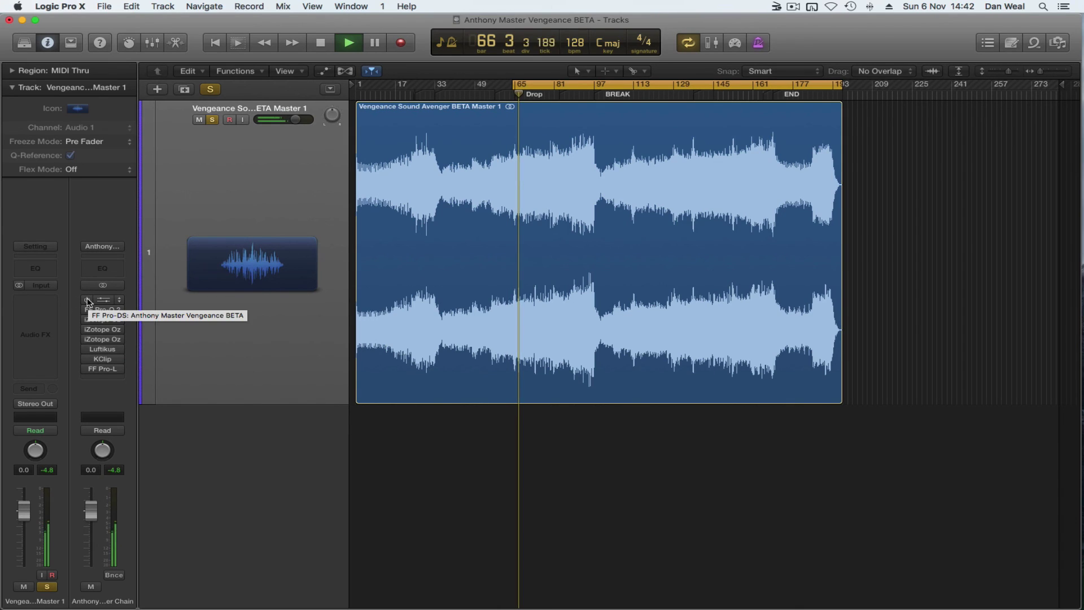
drag(89, 303, 94, 349)
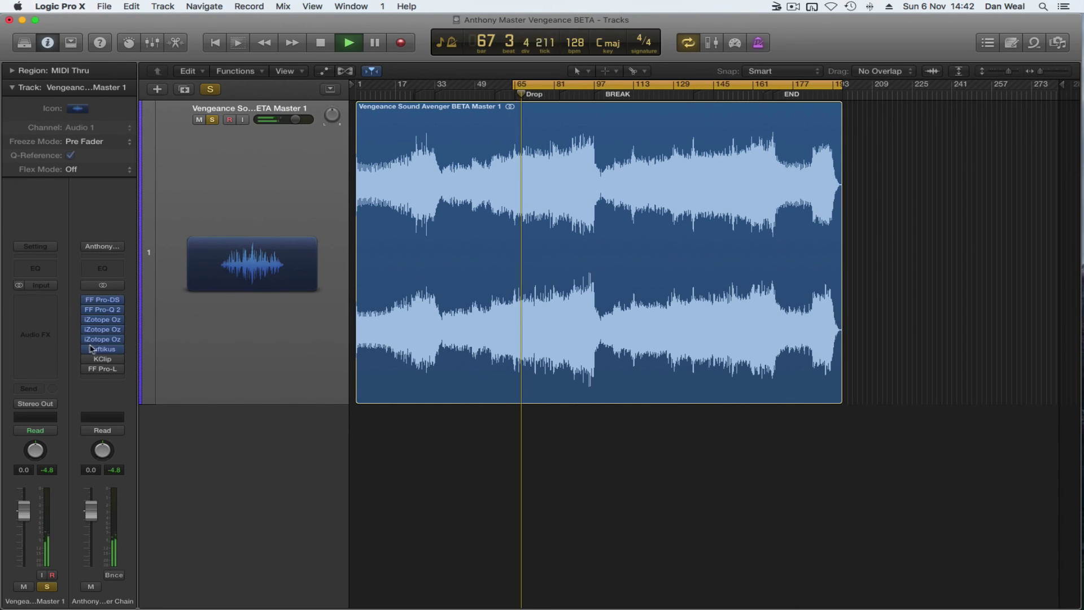
key(space)
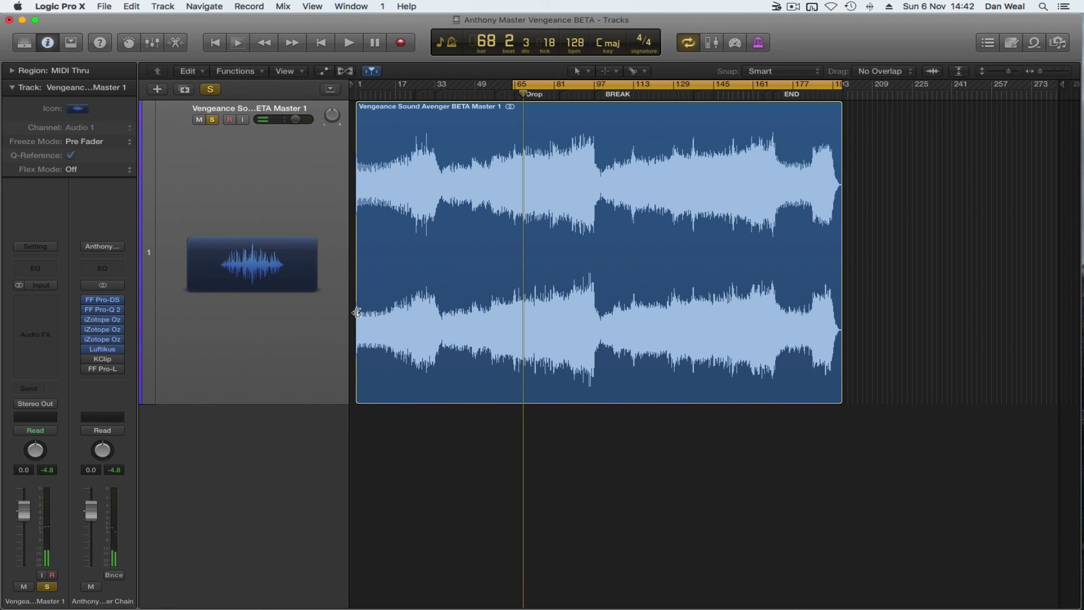
- Activate KClip and audition it on the Drop by bypassing and re-enabling it, closing it with the FF Pro-L limiter open
click(109, 362)
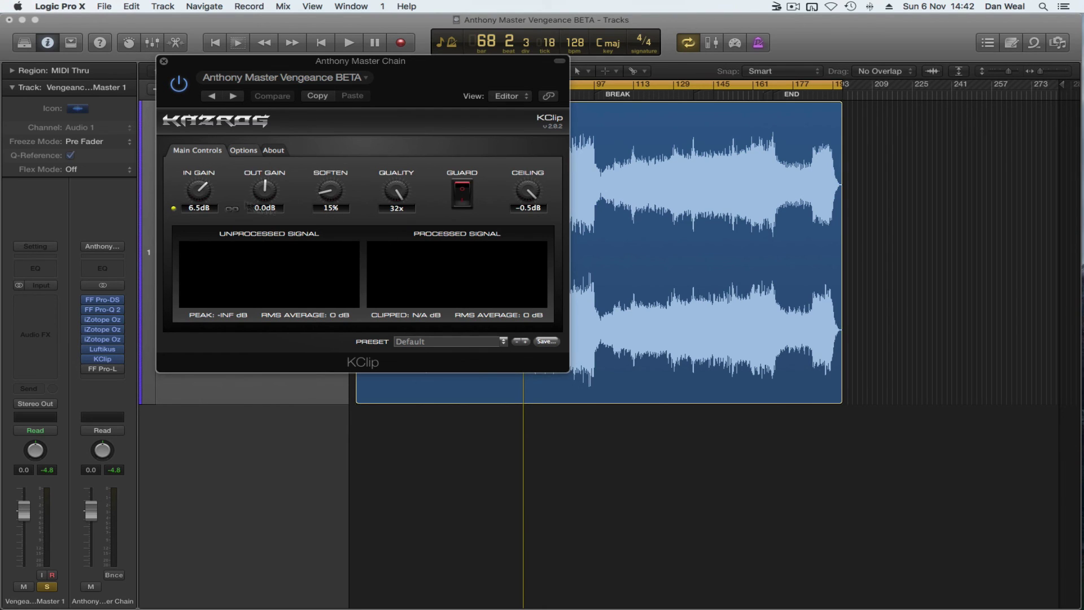
key(space)
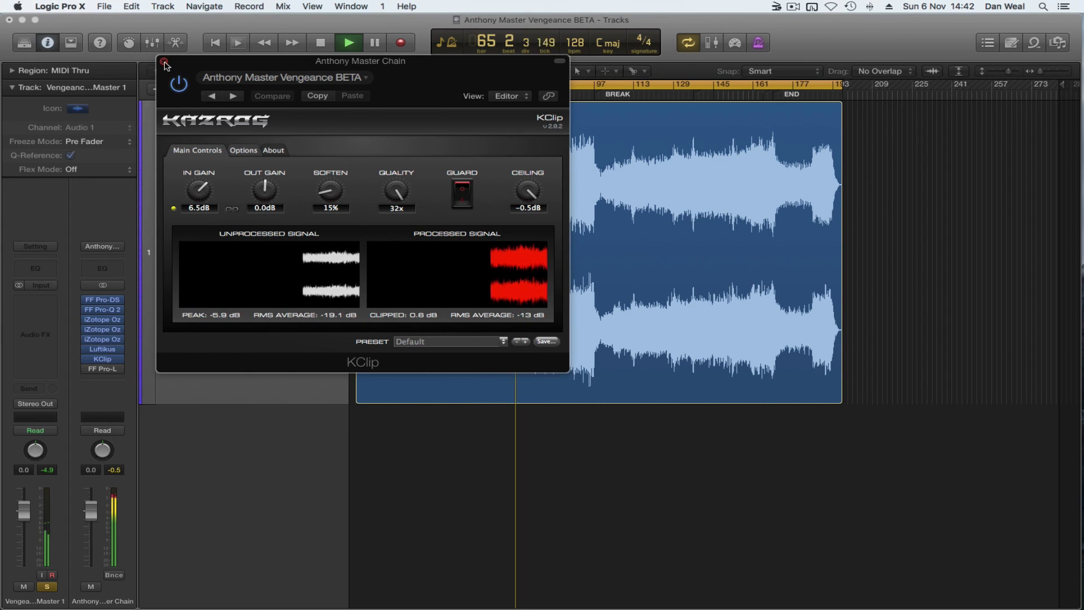
click(102, 359)
click(103, 368)
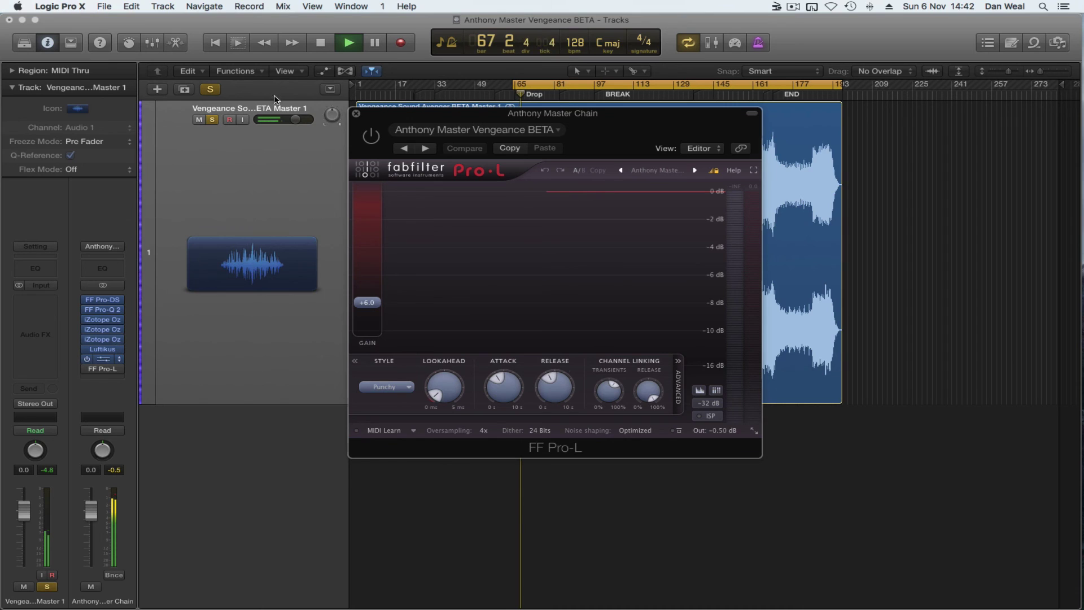
click(102, 358)
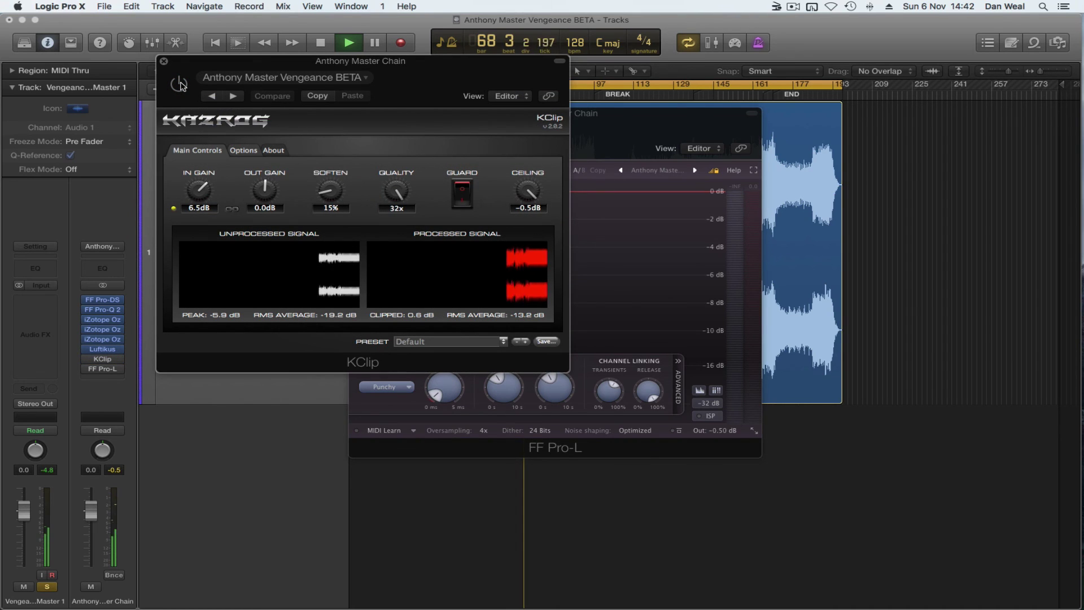
key(space)
click(164, 61)
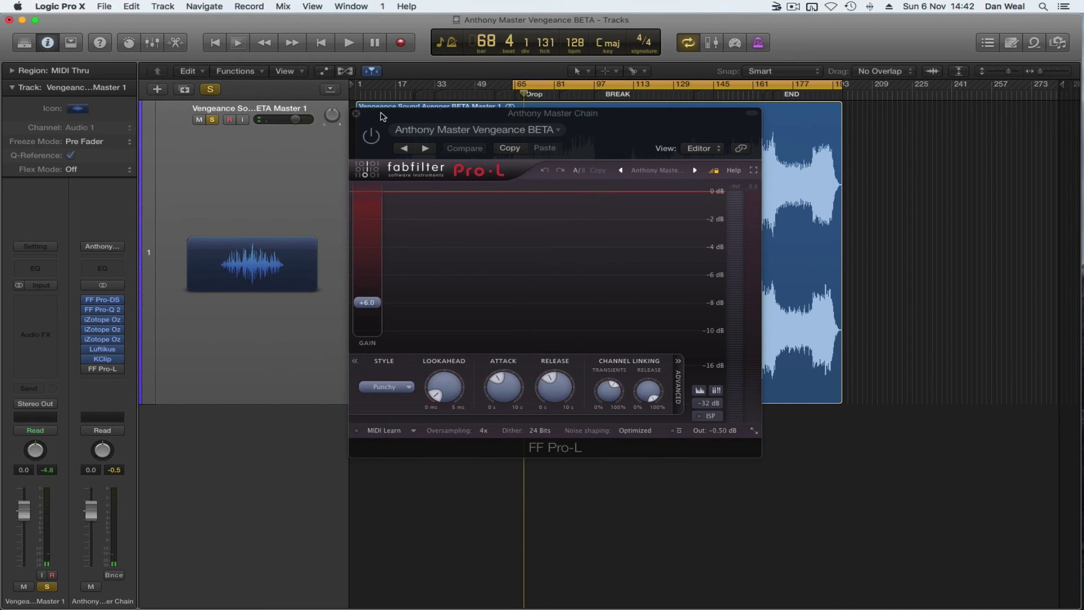
- Activate FF Pro-L and compare it bypassed and active on the Drop, stopping playback and hiding the plug-in window when done
drag(382, 117, 359, 118)
key(space)
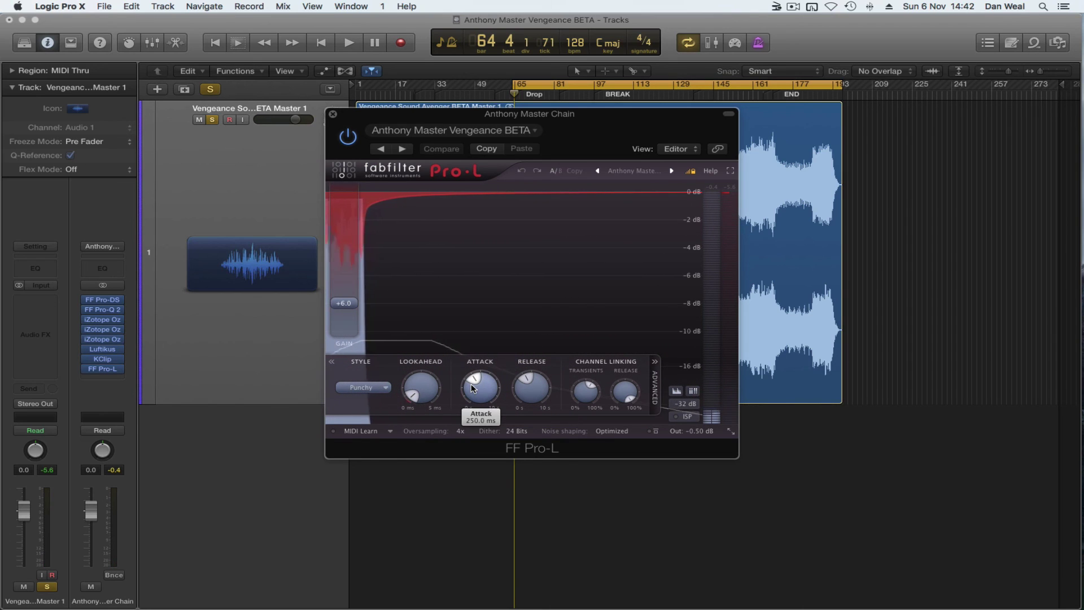
mouse_move(541, 393)
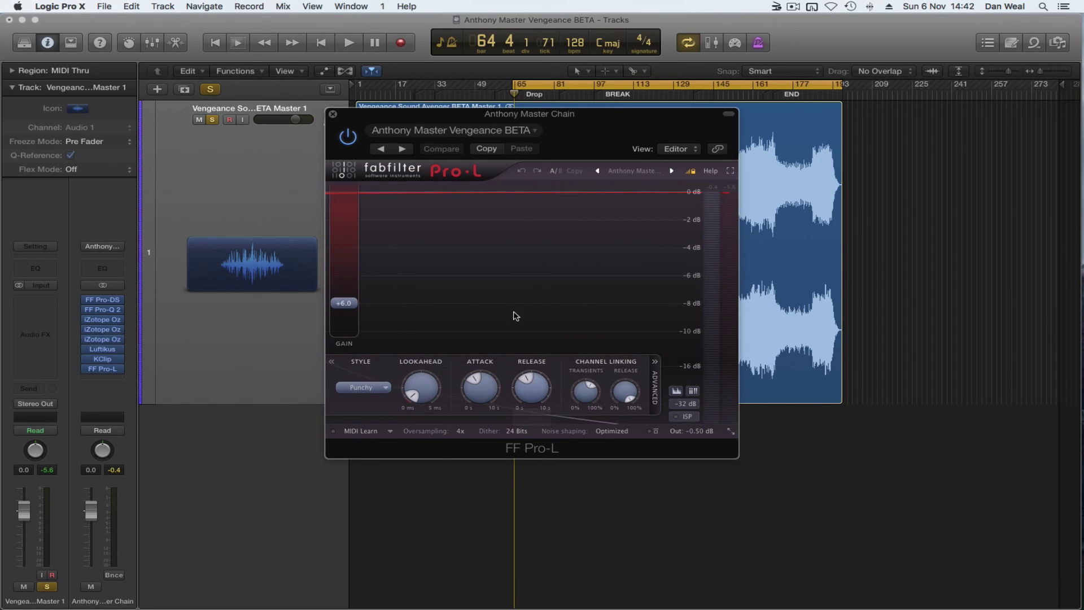
key(space)
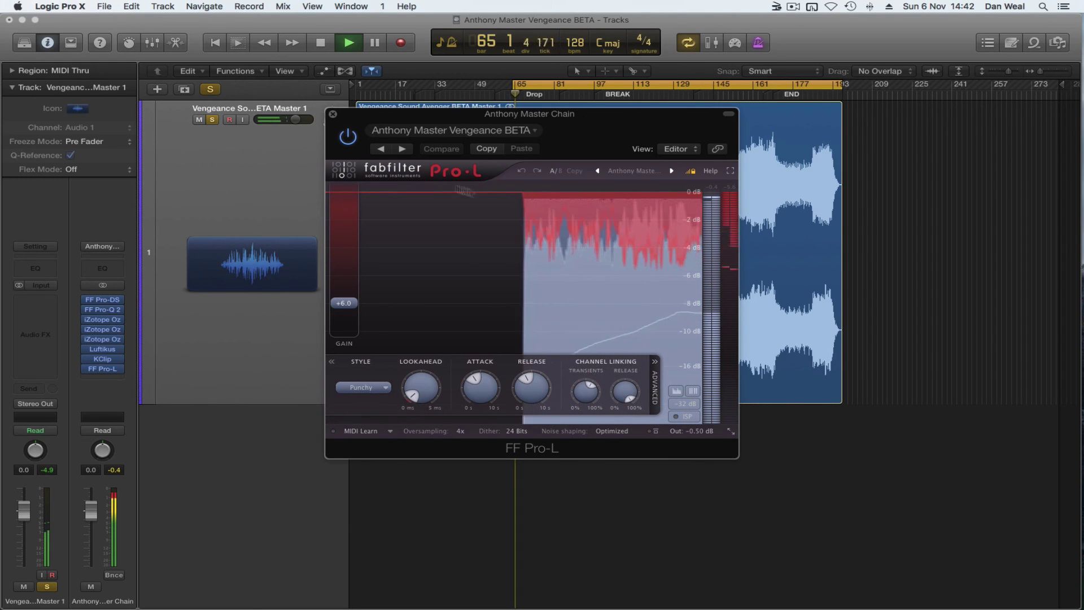
click(348, 137)
key(space)
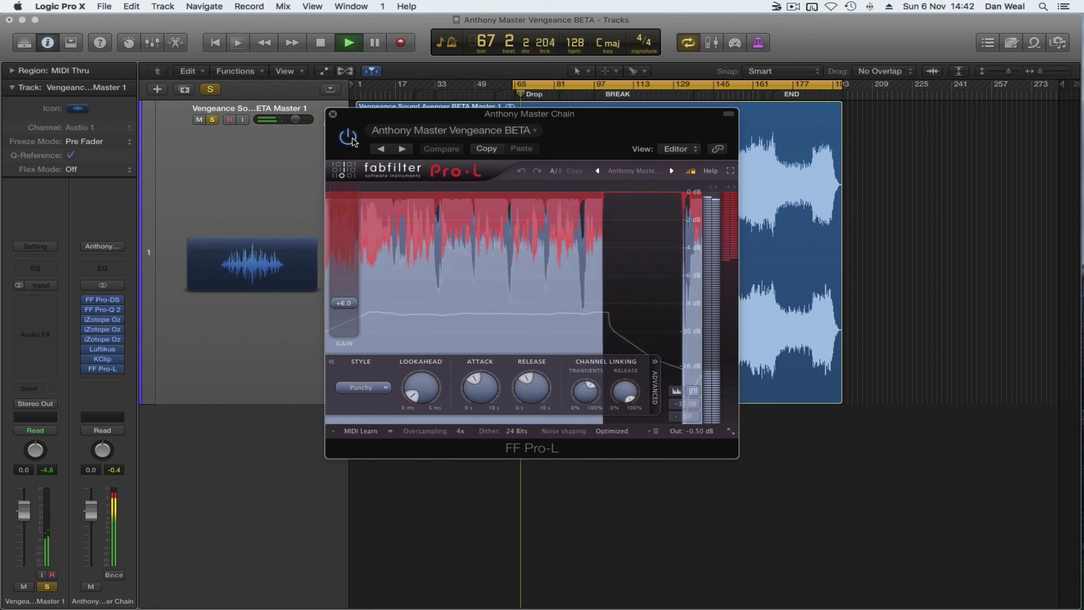
key(v)
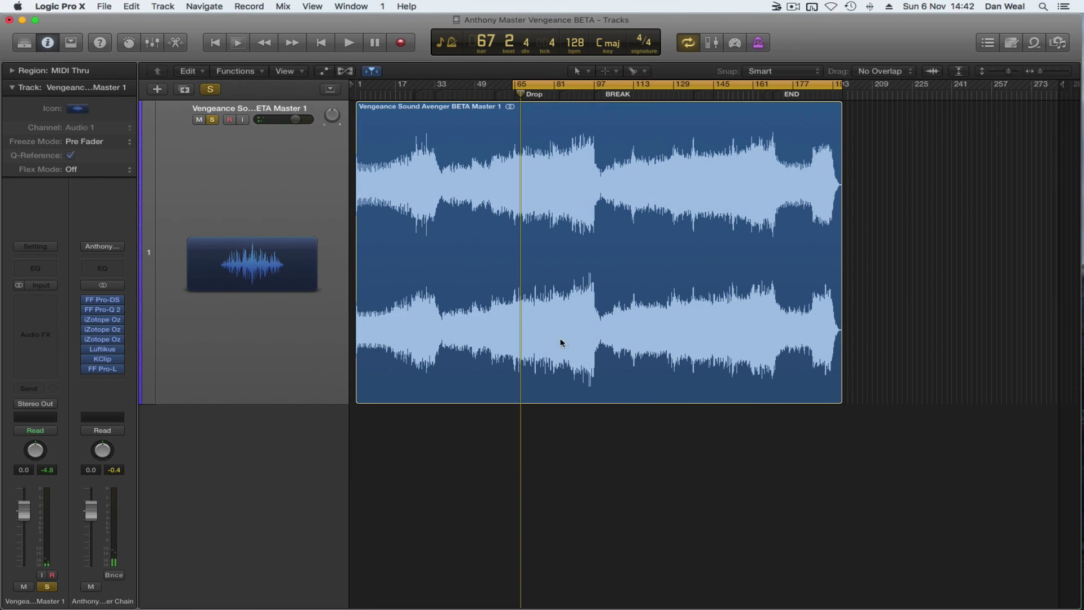